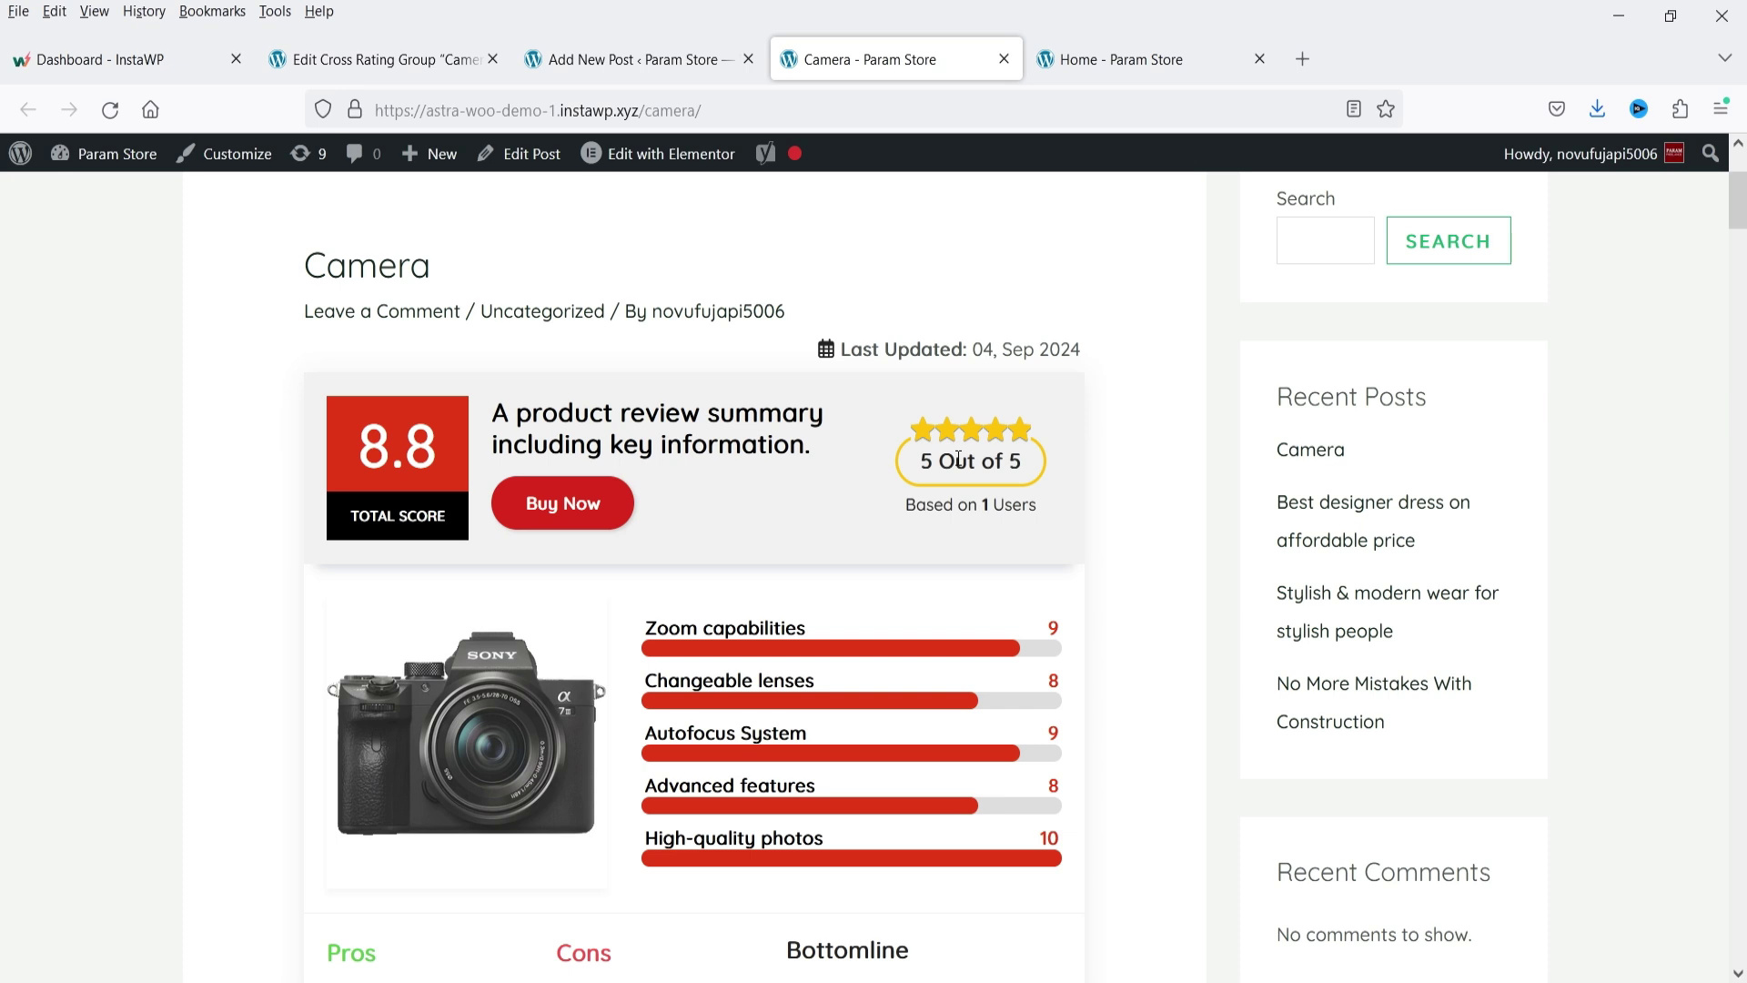
# - Examine the first two review layouts on the Camera post, including their scores, feature ratings, advantages and disadvantages
pyautogui.scroll(-1, 959, 459)
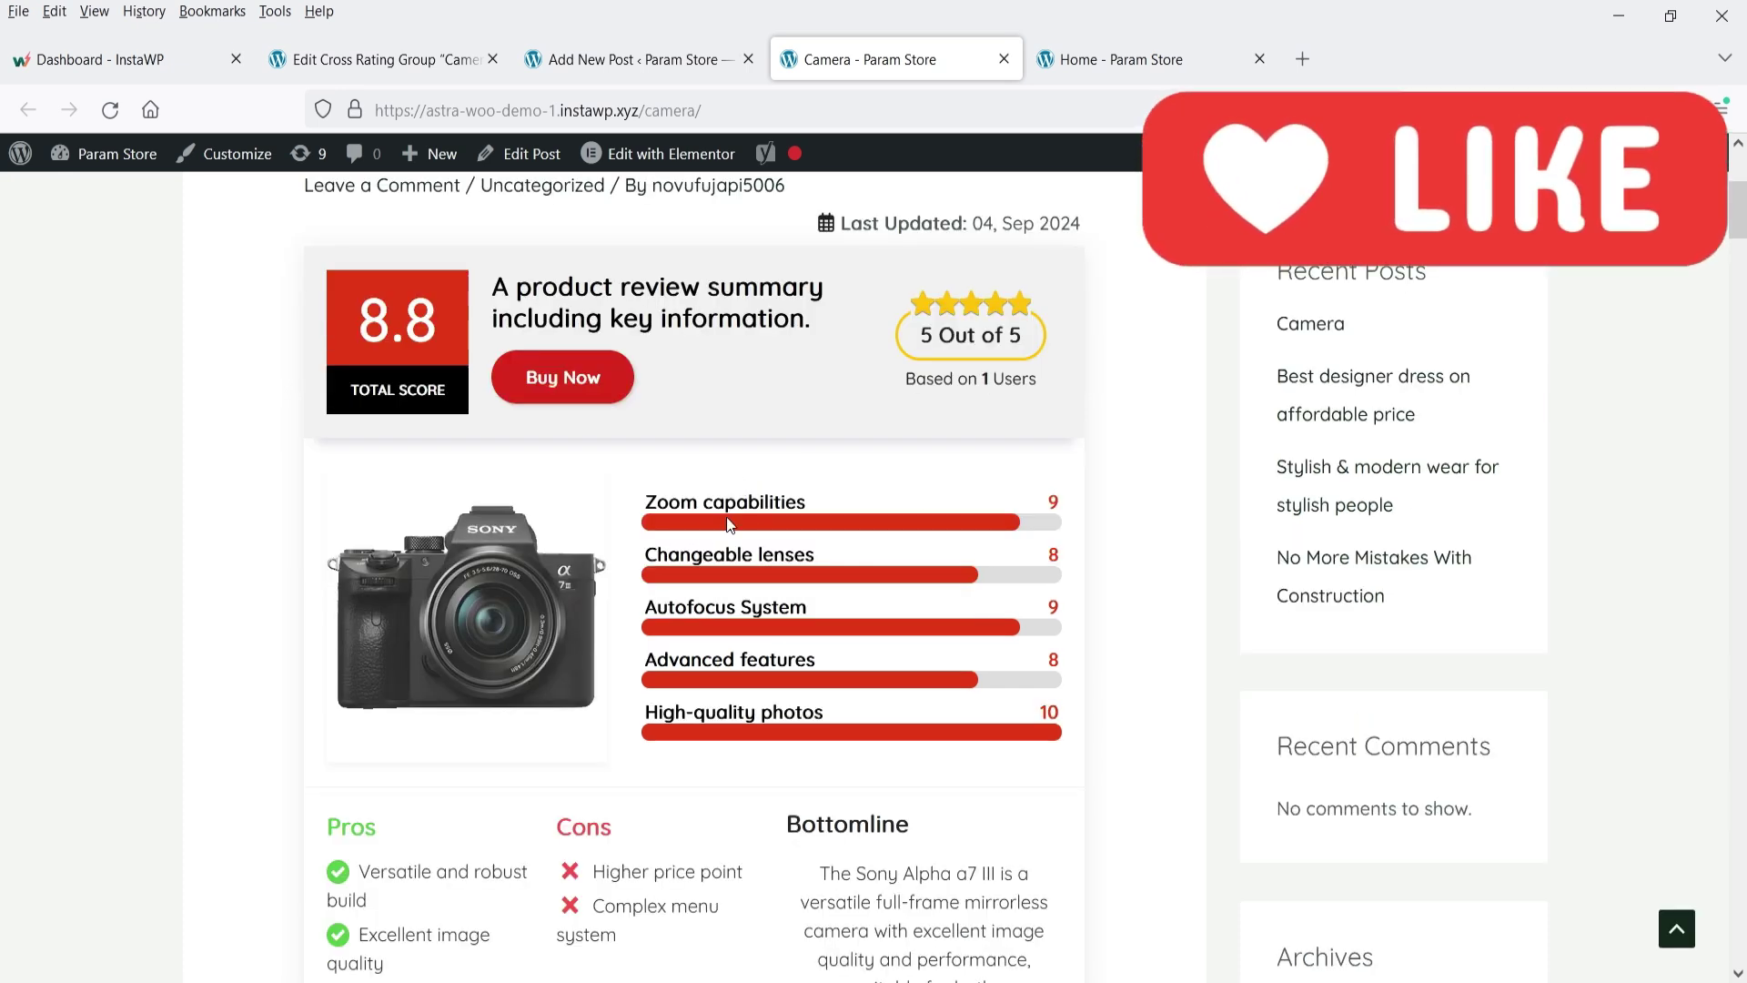
pyautogui.scroll(-2, 730, 525)
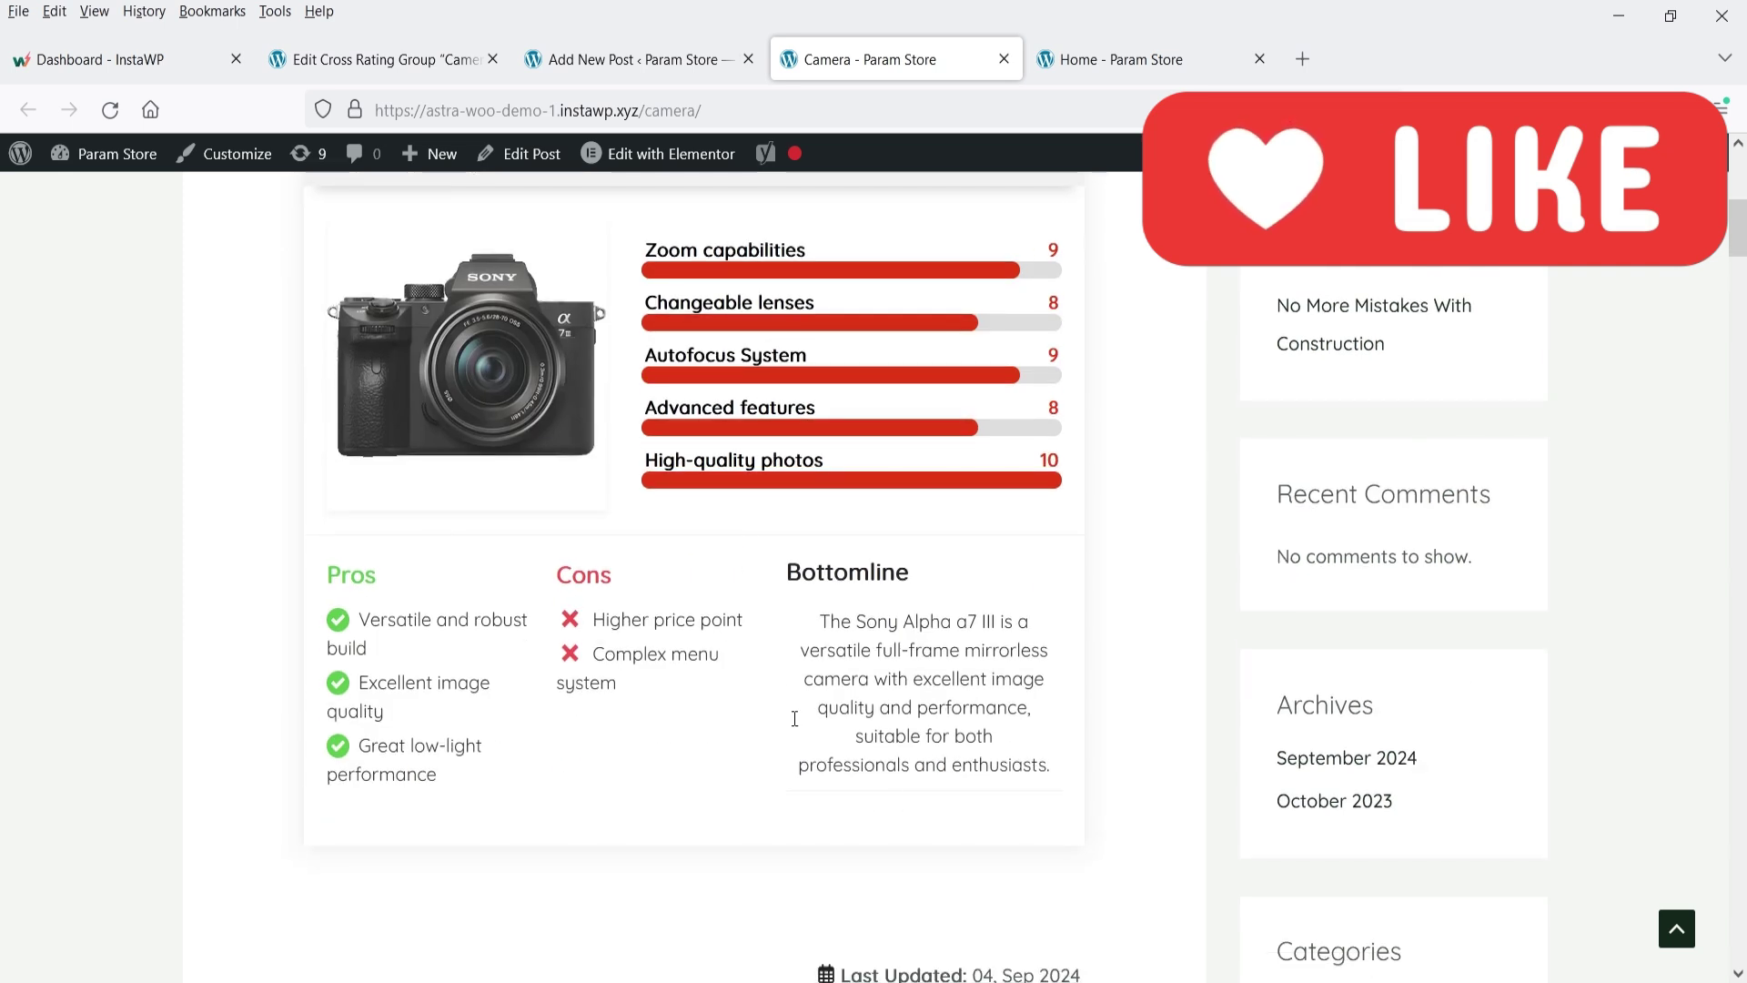
pyautogui.scroll(1, 775, 565)
pyautogui.scroll(-7, 964, 489)
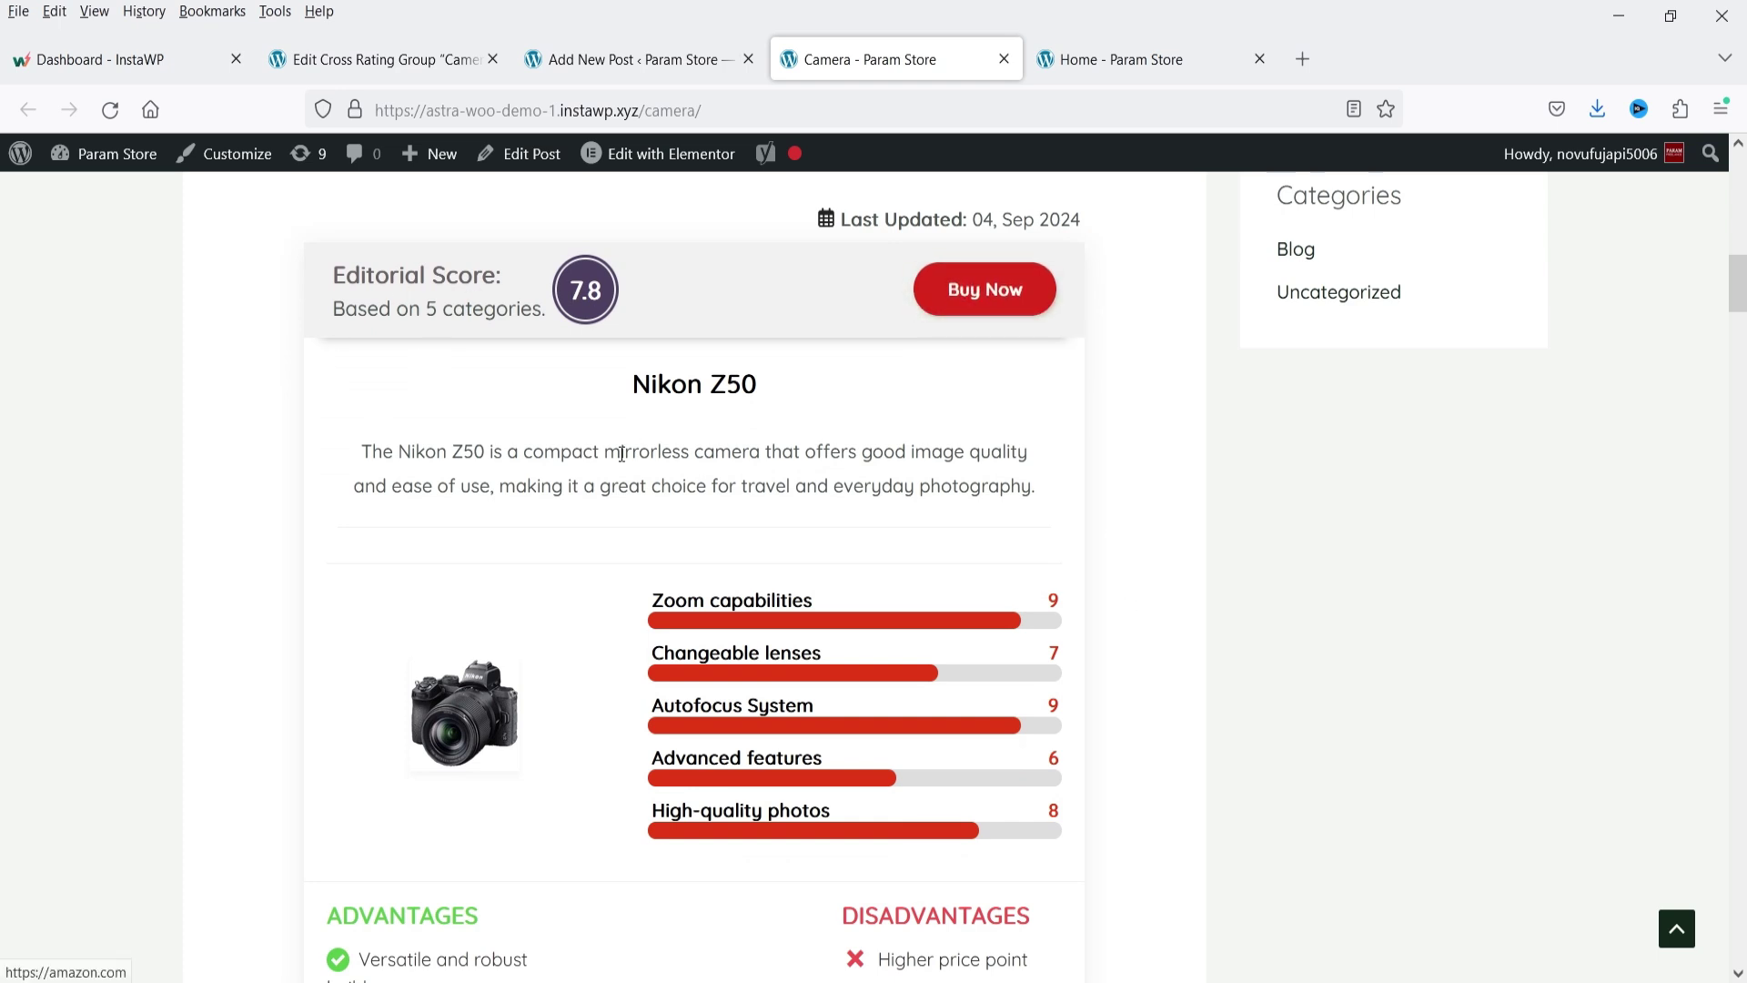
pyautogui.scroll(-2, 721, 273)
pyautogui.scroll(-3, 641, 552)
pyautogui.scroll(-5, 1287, 507)
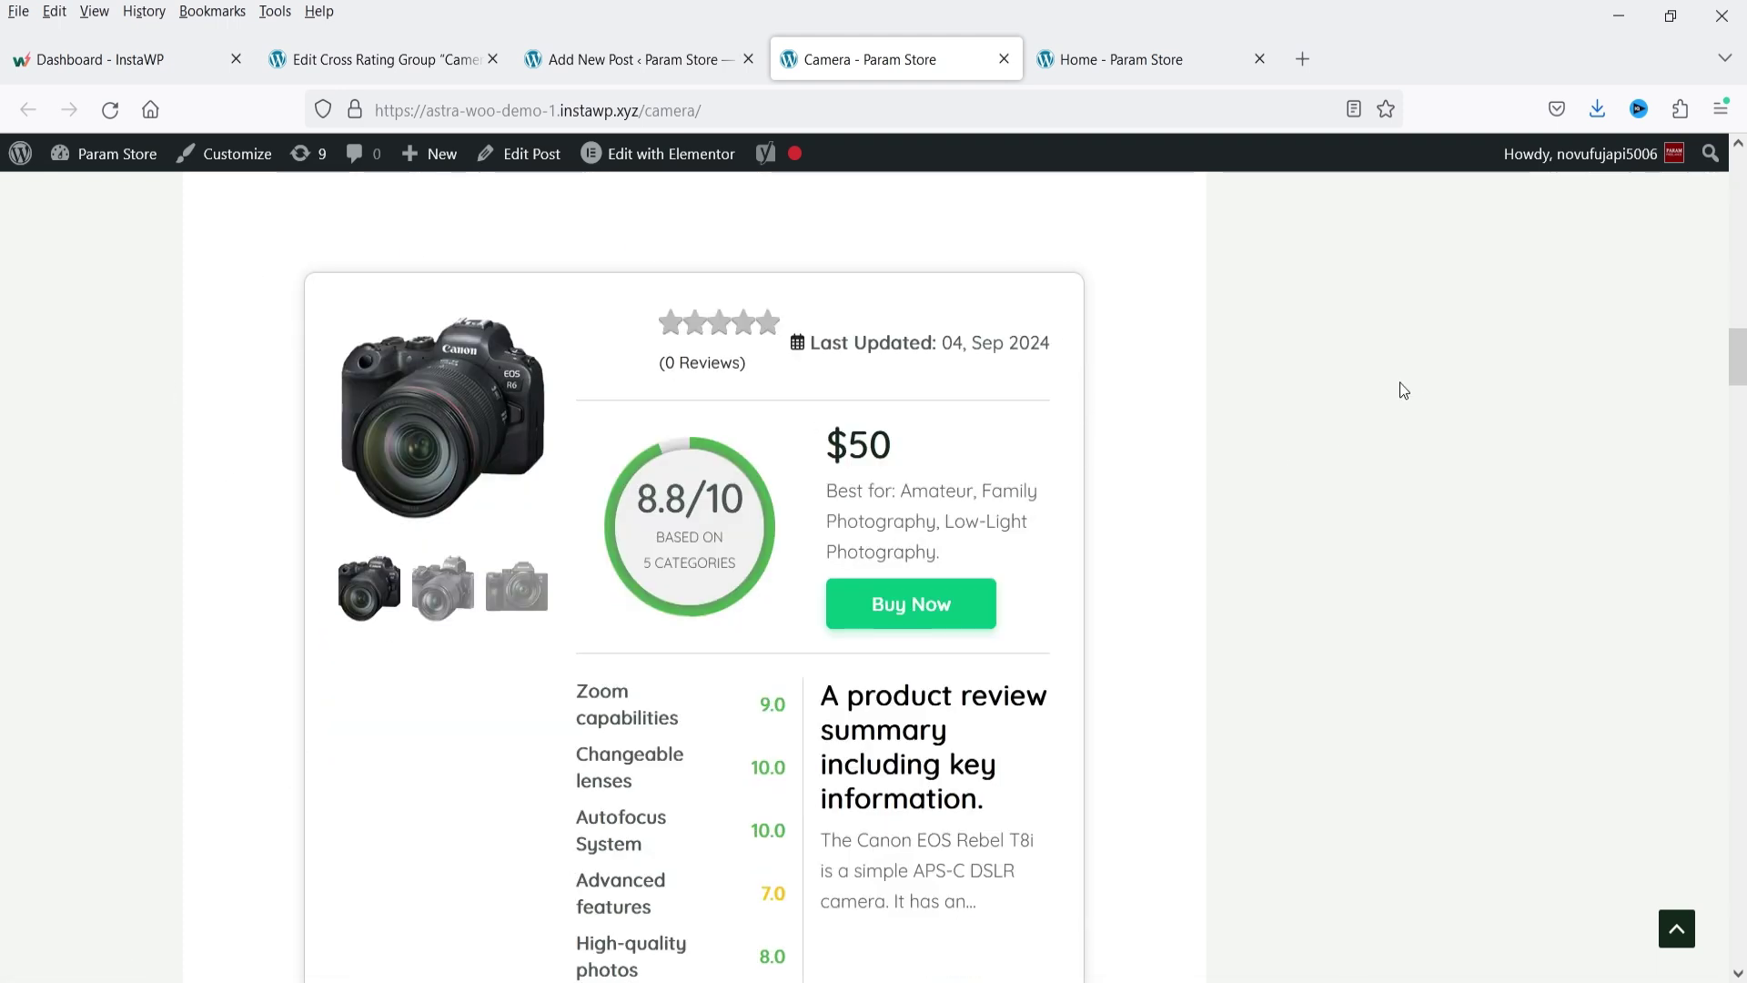
# - View the gallery images of the Canon review box and read its price, category scores, pros and cons
pyautogui.click(443, 591)
pyautogui.click(516, 602)
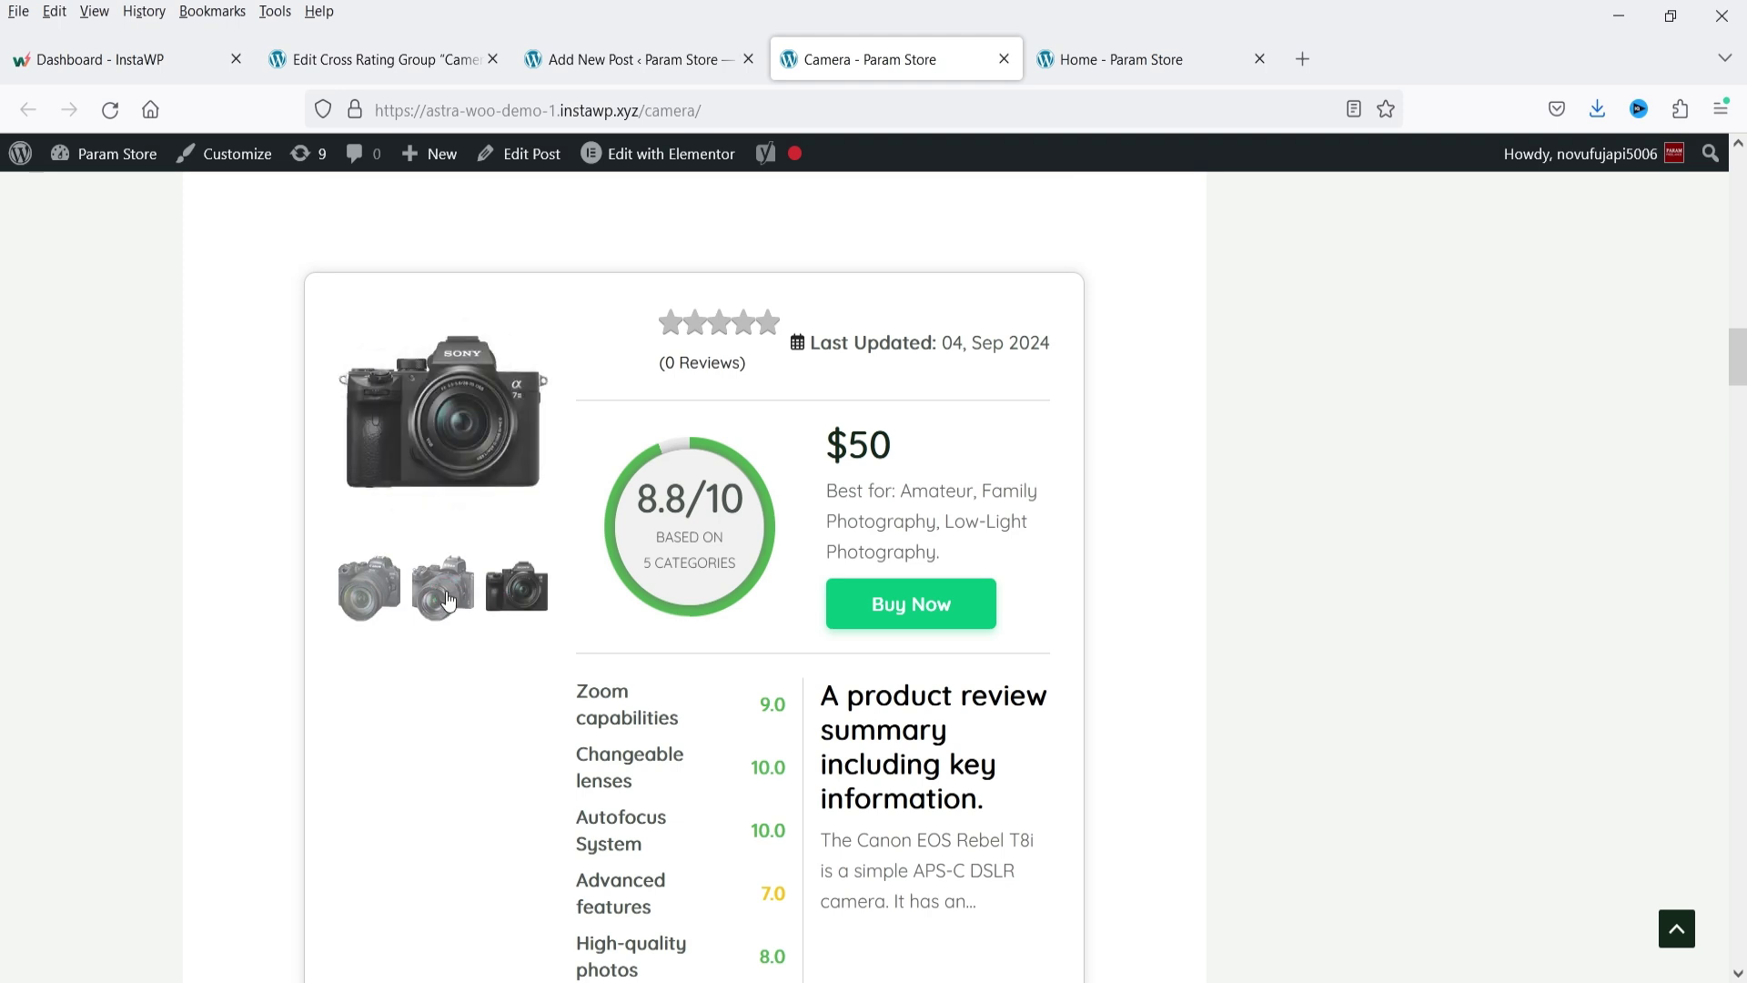
pyautogui.click(449, 603)
pyautogui.click(368, 589)
pyautogui.scroll(-1, 1001, 446)
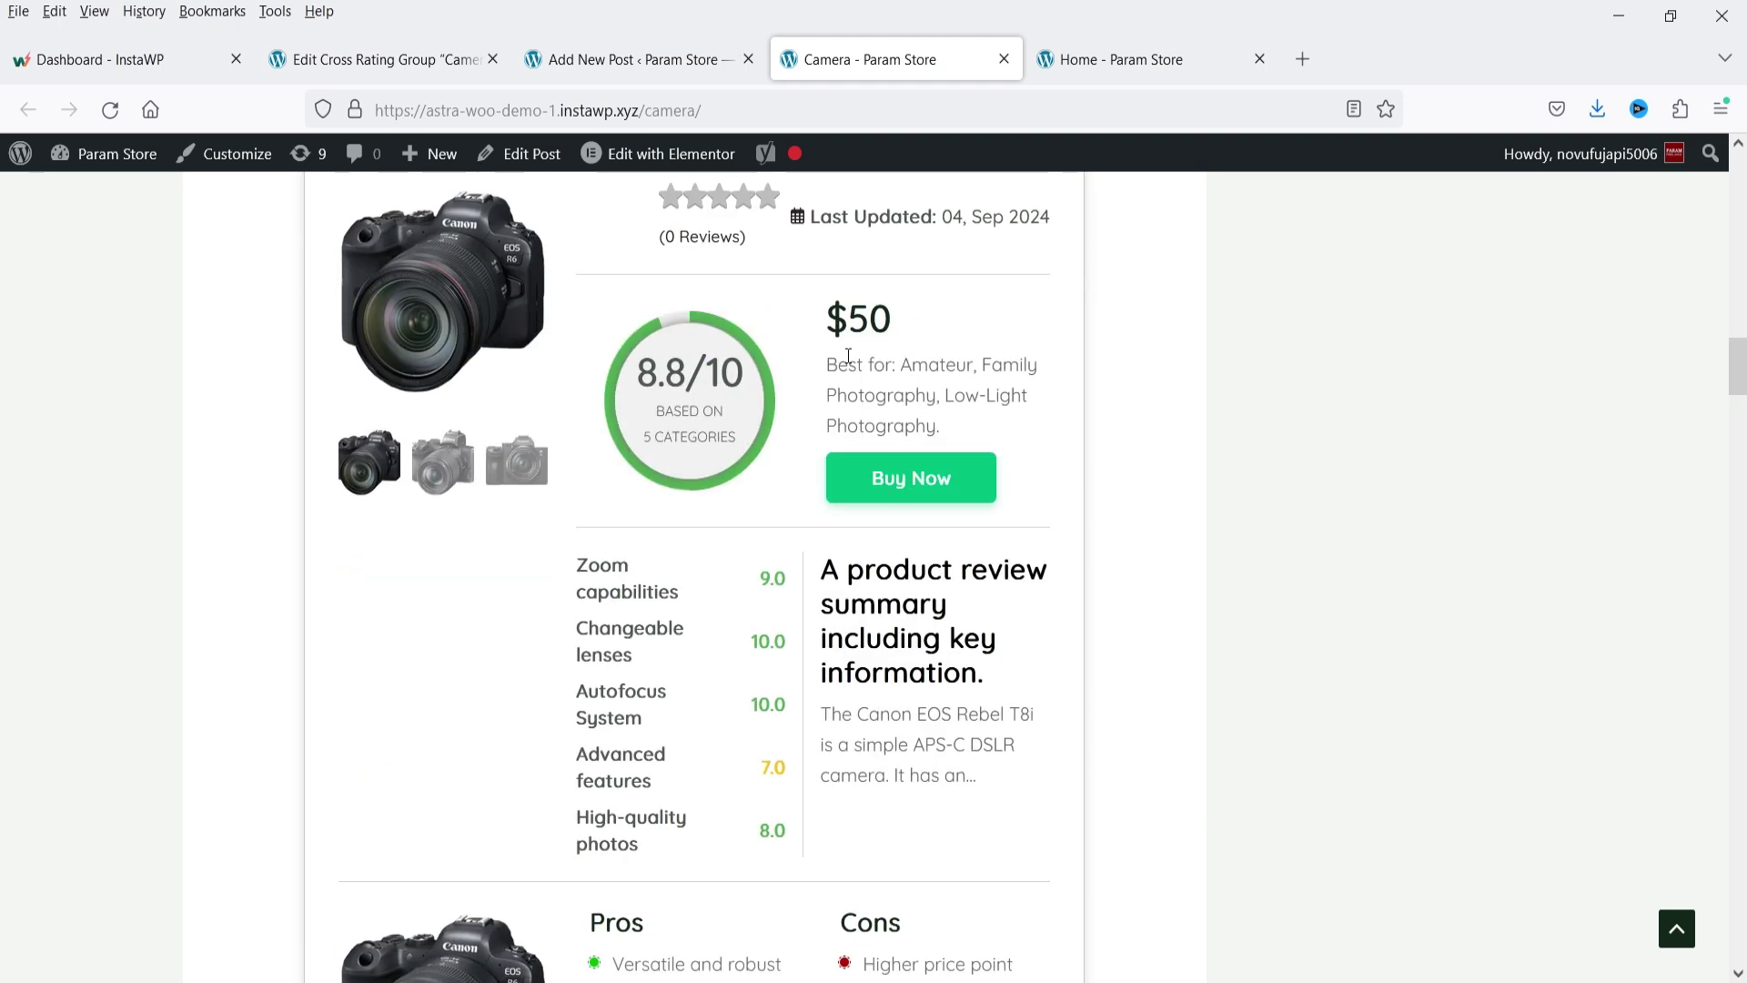
pyautogui.scroll(-2, 978, 546)
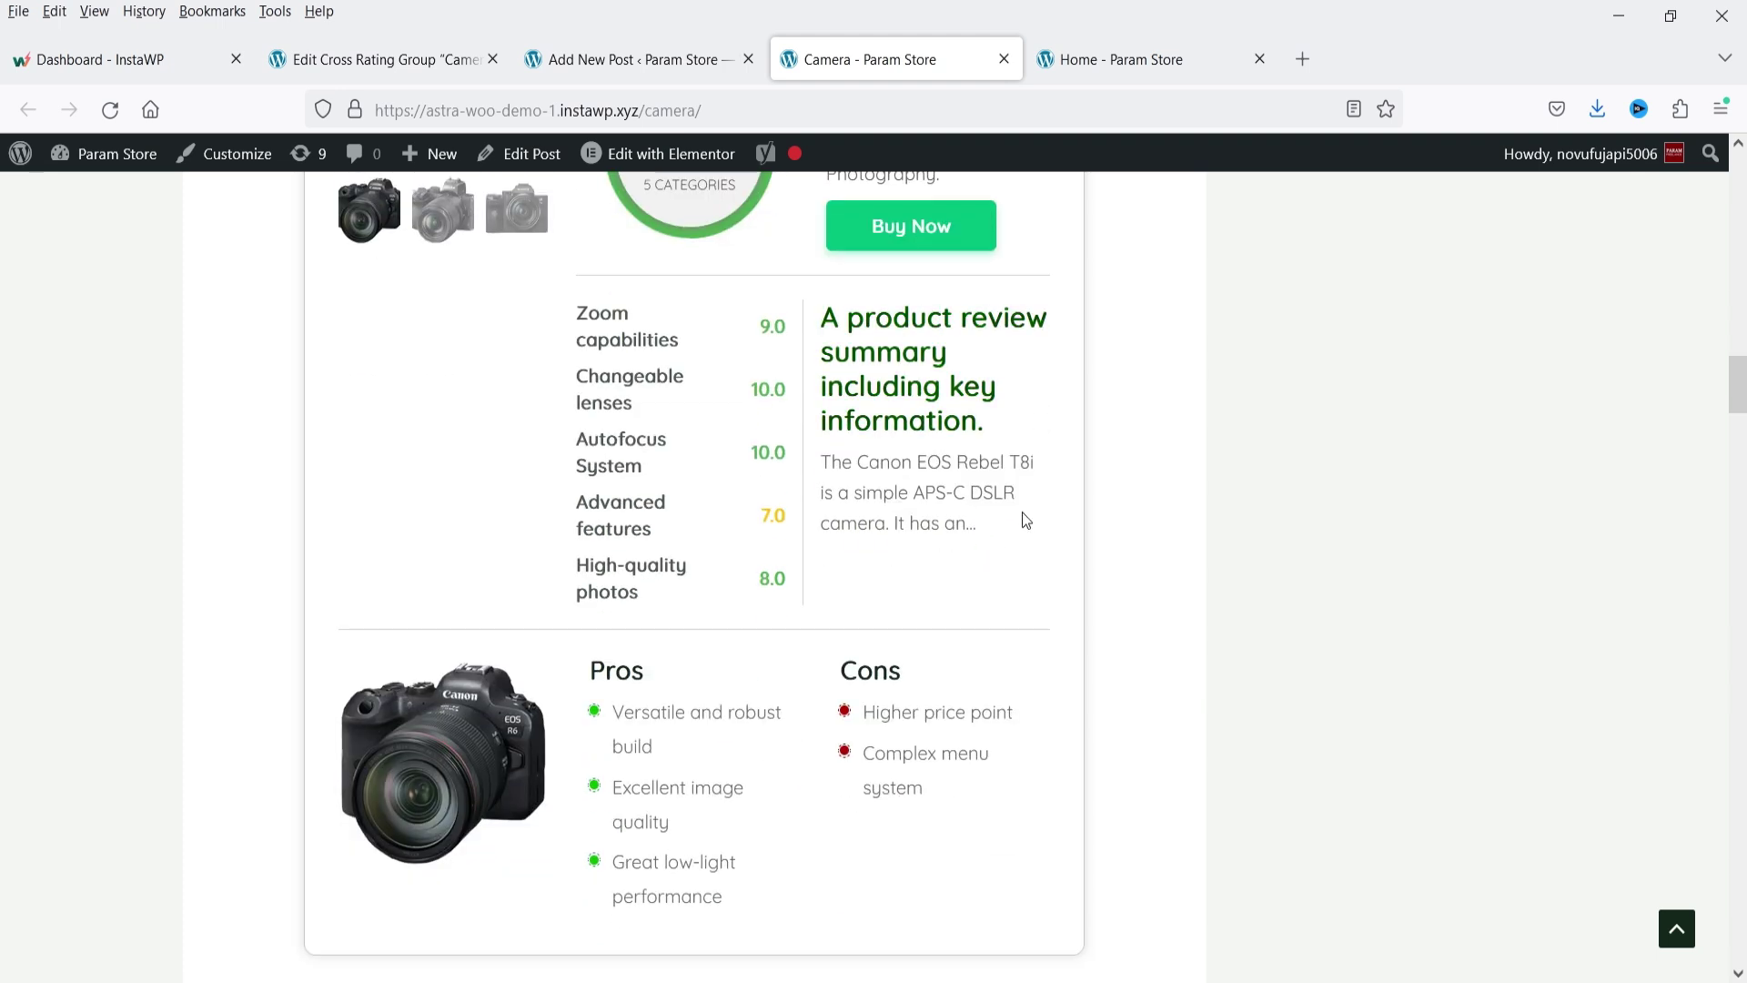
pyautogui.scroll(-2, 819, 655)
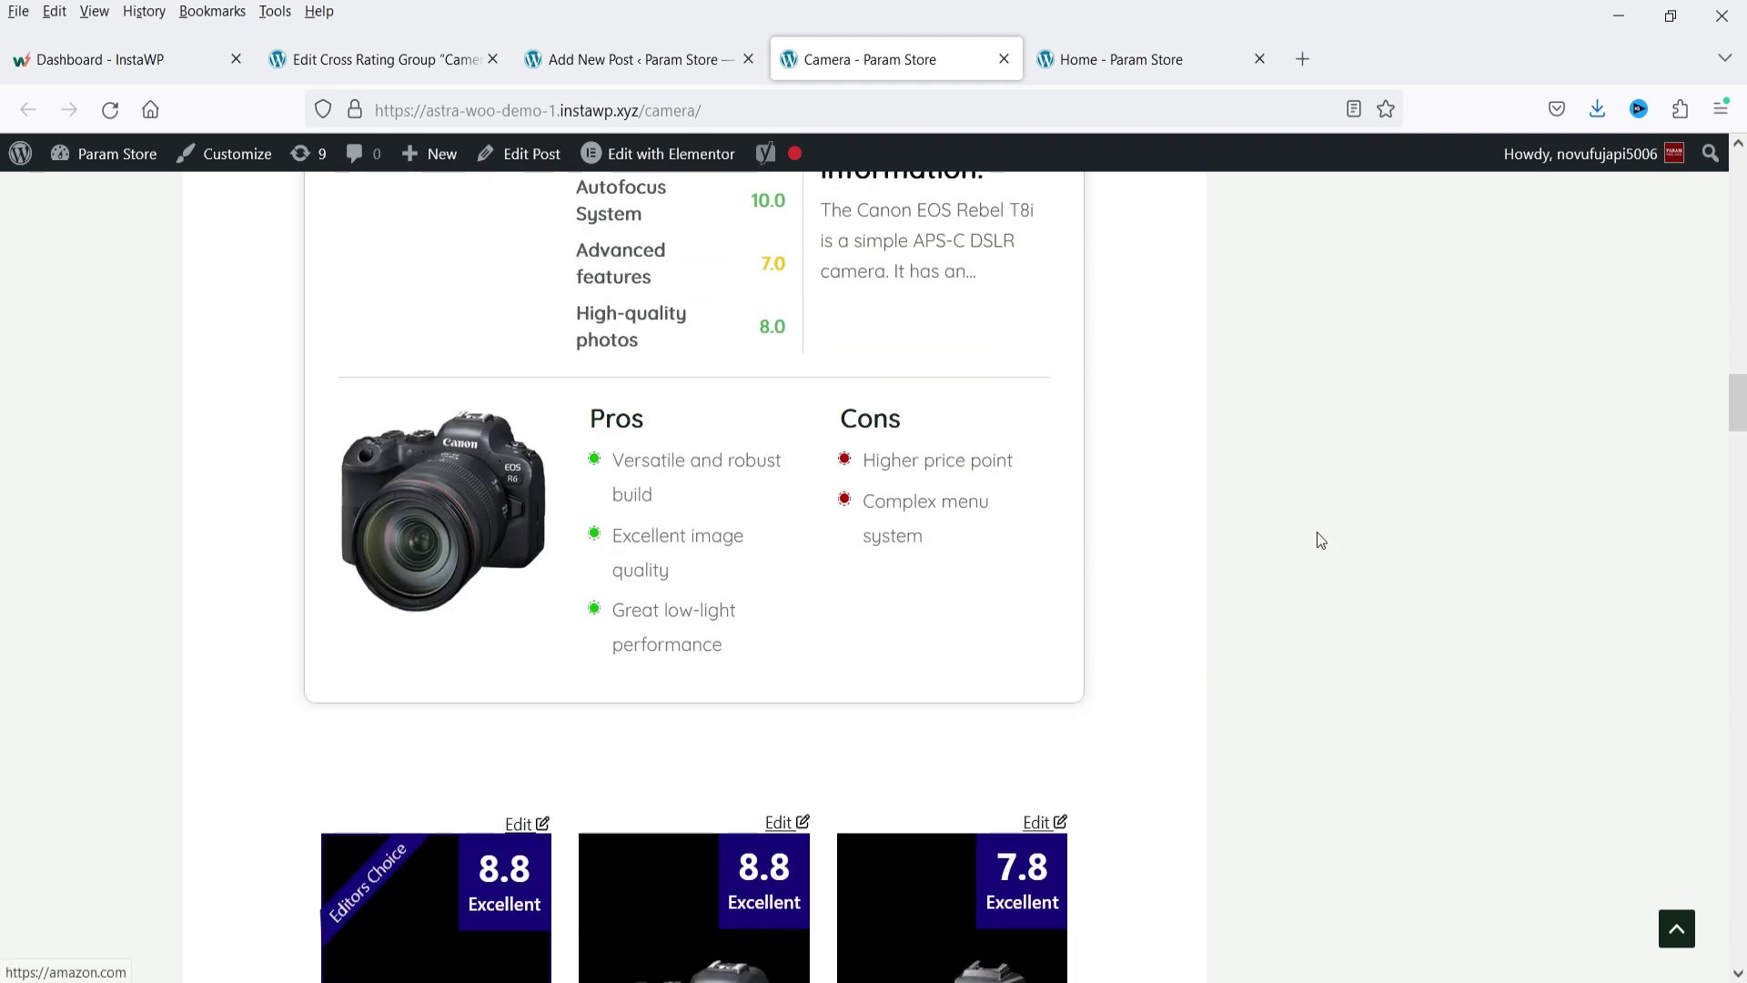
# - Examine the three-camera cross rating cards and the "How do we rate" section of the Camera post
pyautogui.scroll(-2, 1435, 501)
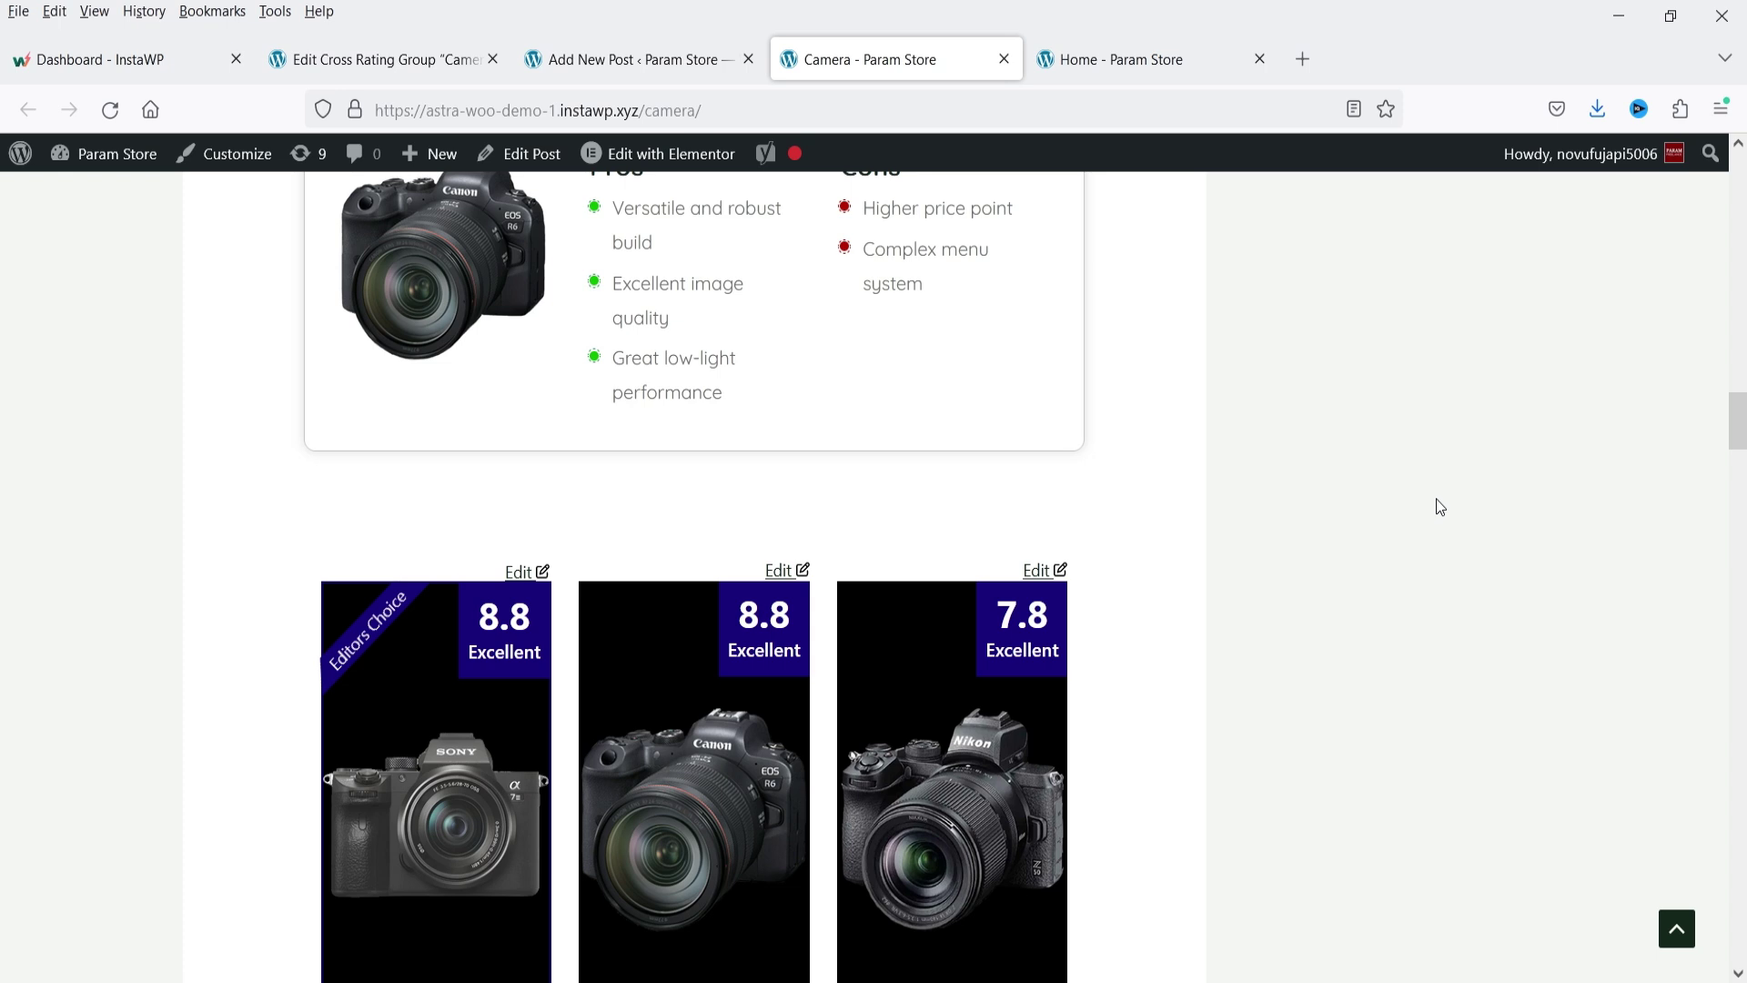
pyautogui.scroll(-2, 1436, 499)
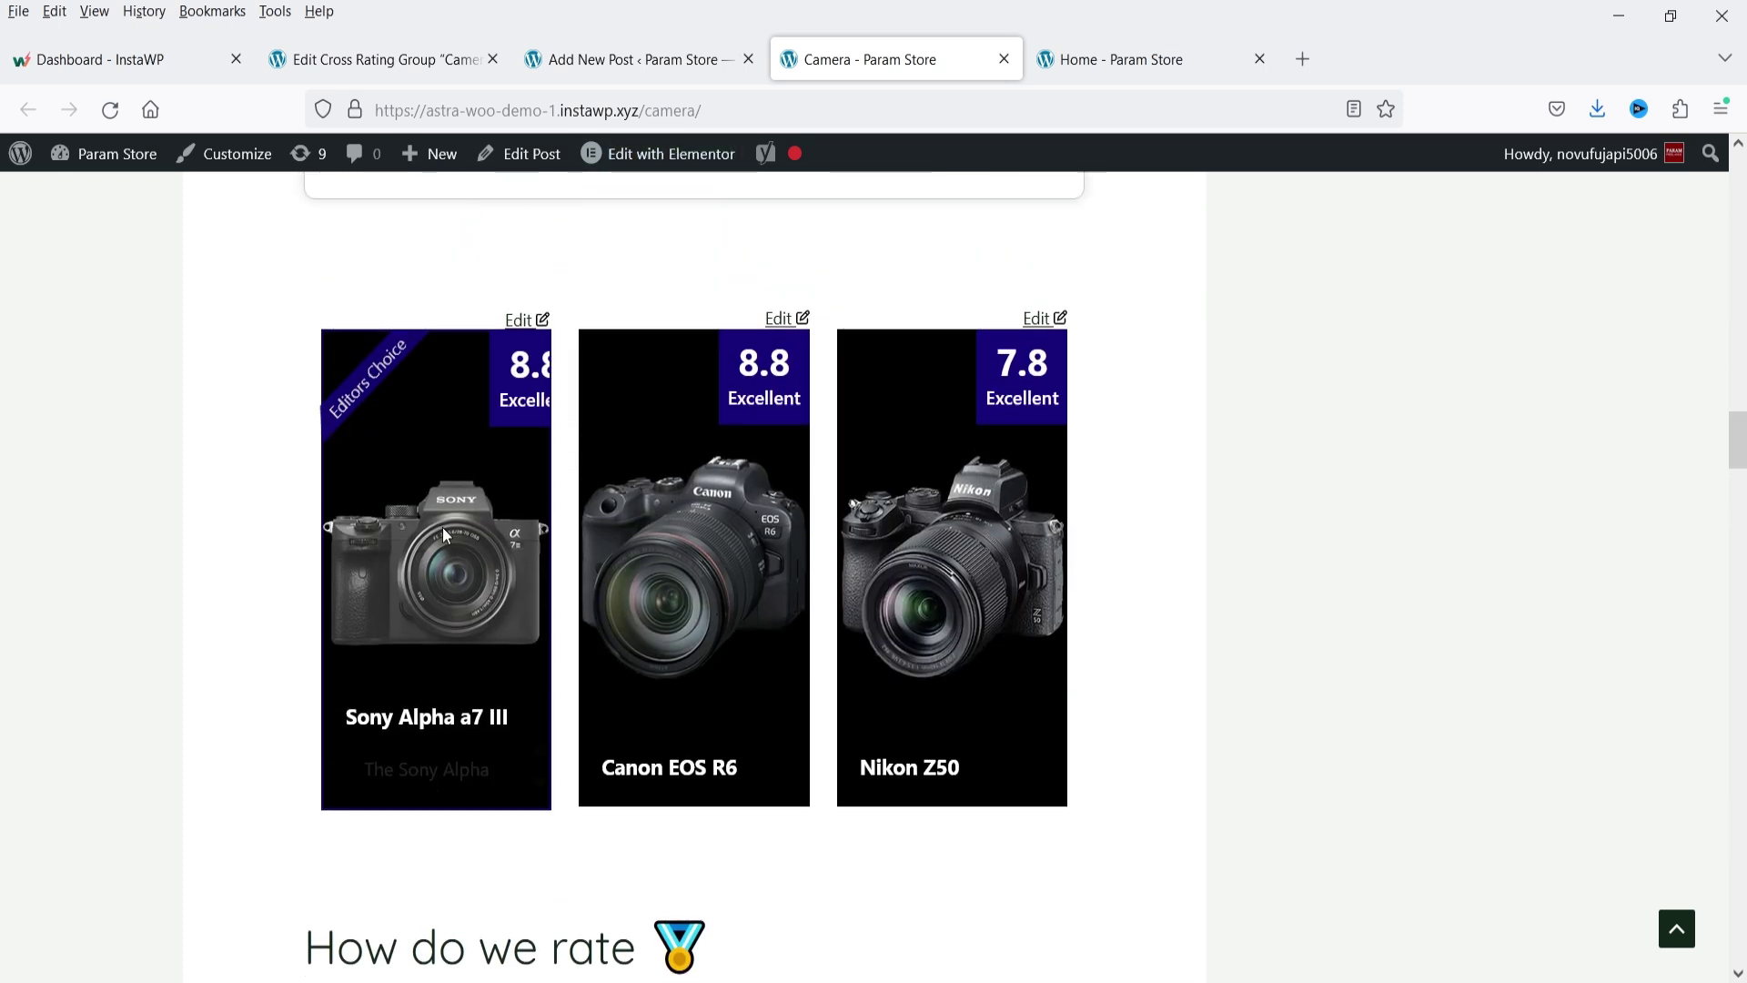
pyautogui.moveTo(779, 419)
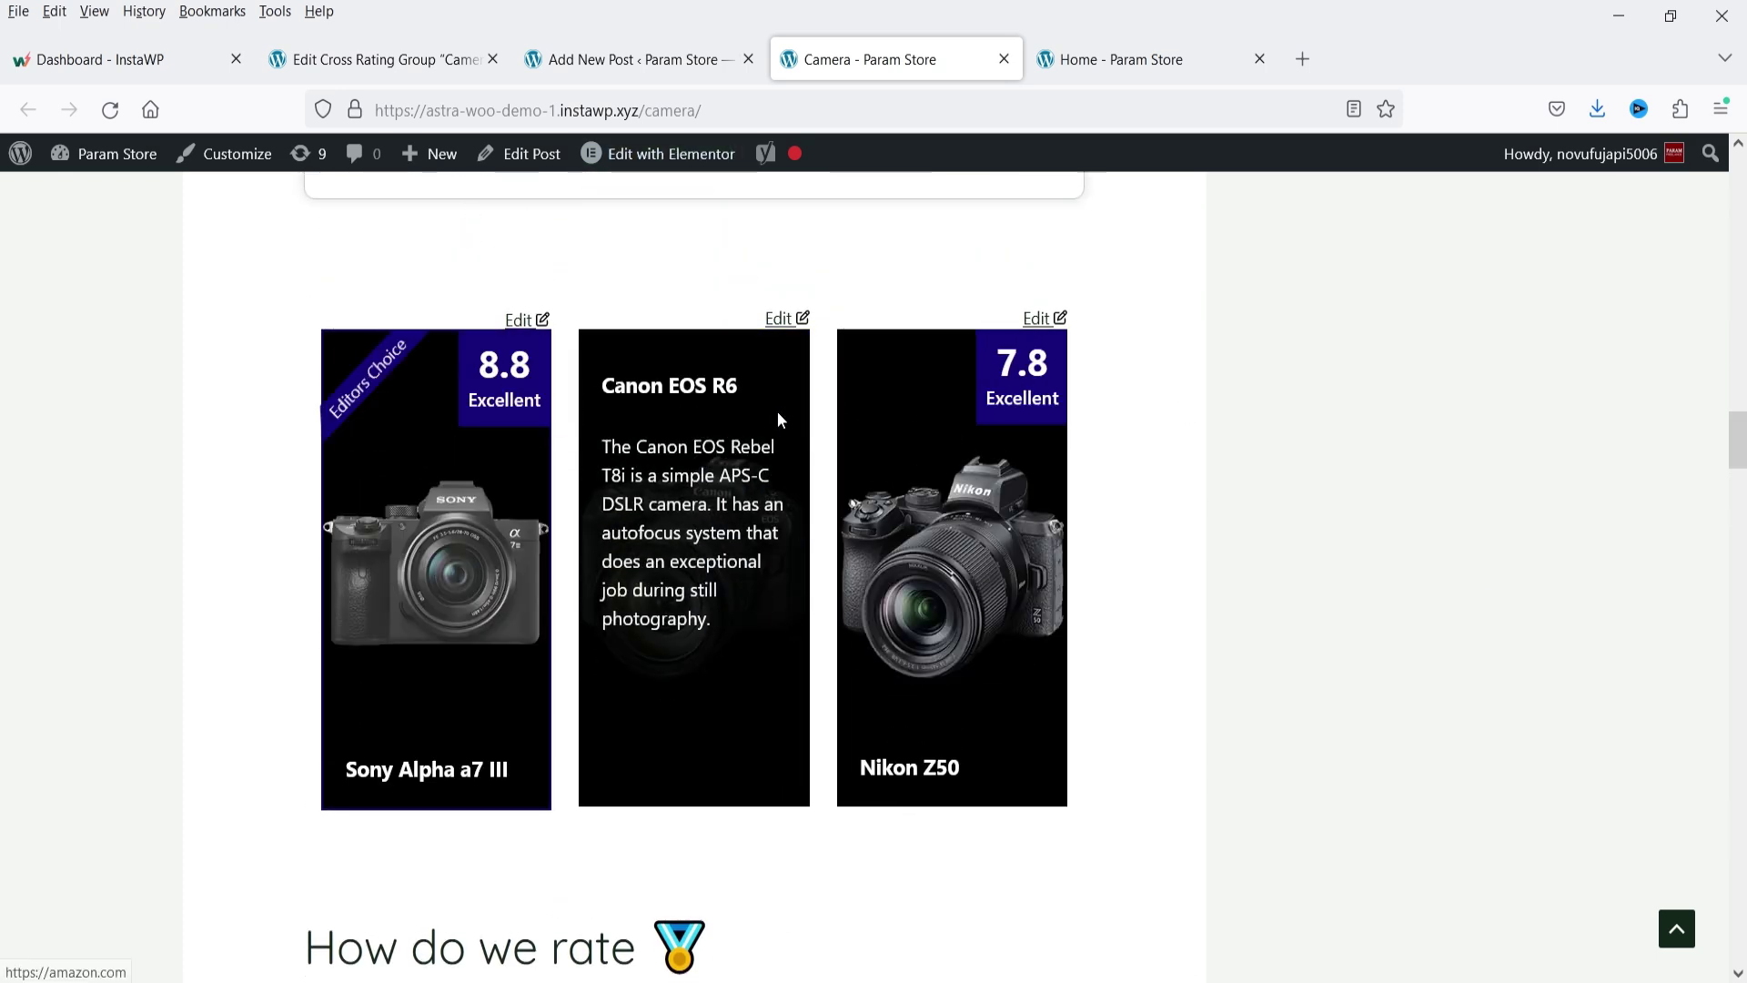
pyautogui.moveTo(494, 434)
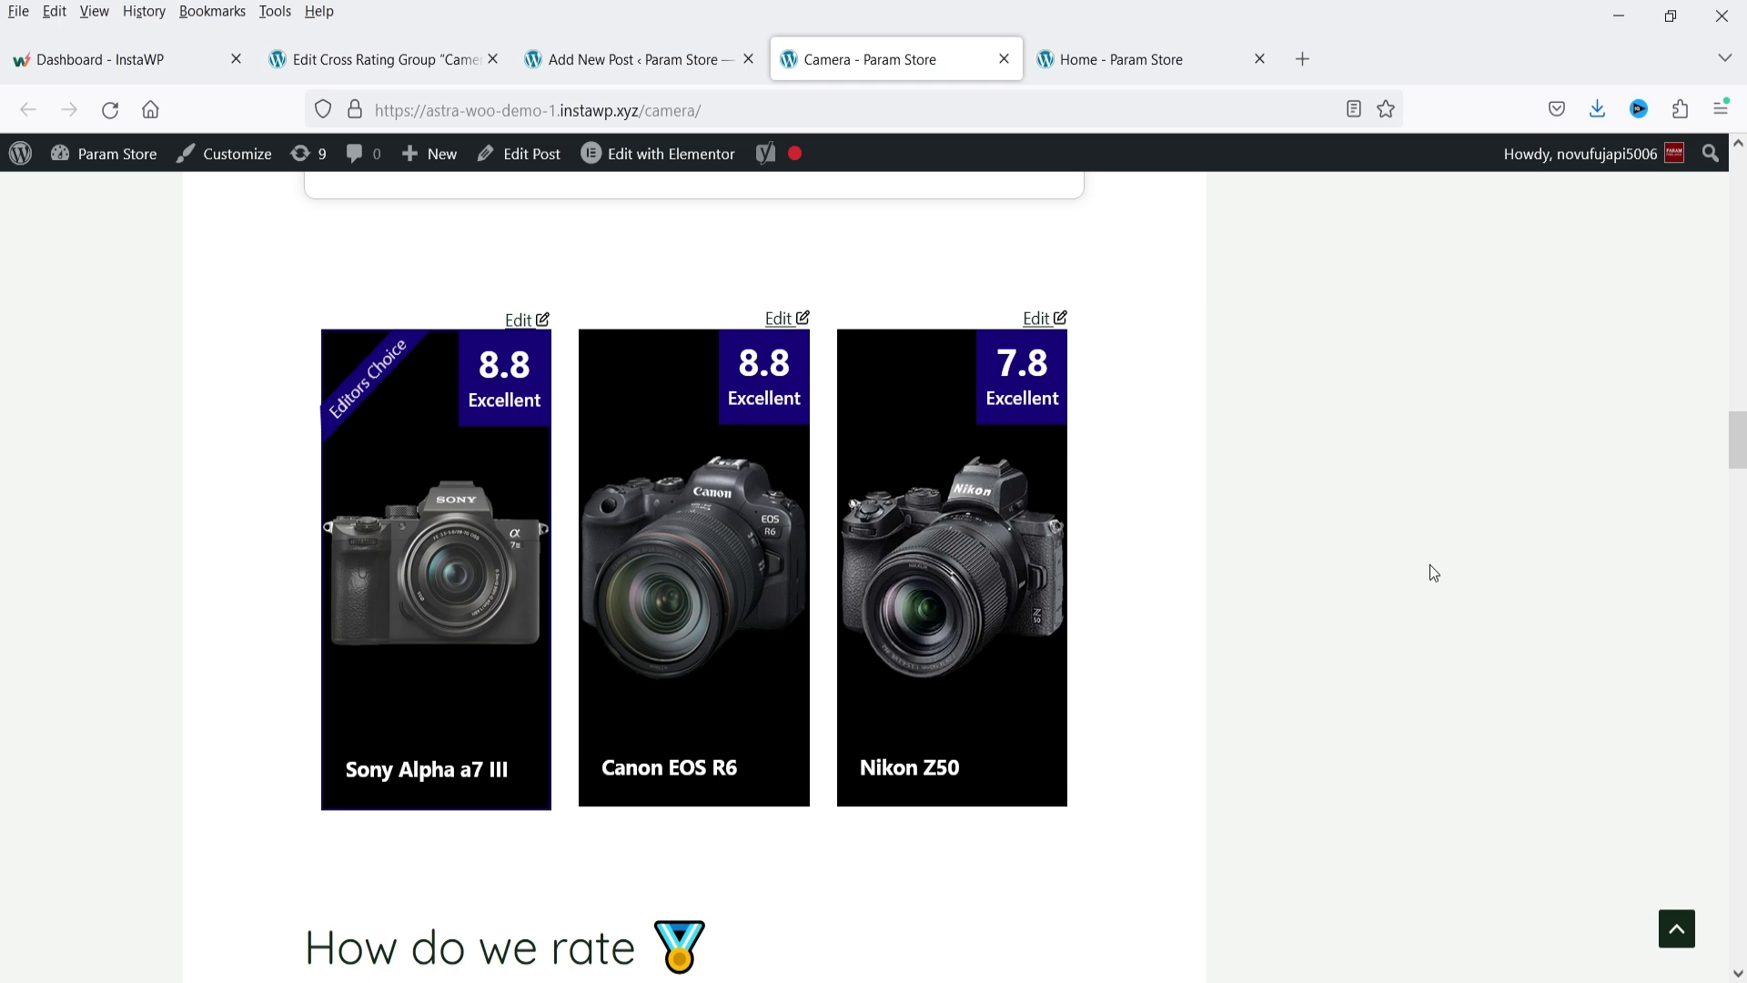
pyautogui.scroll(-5, 1075, 373)
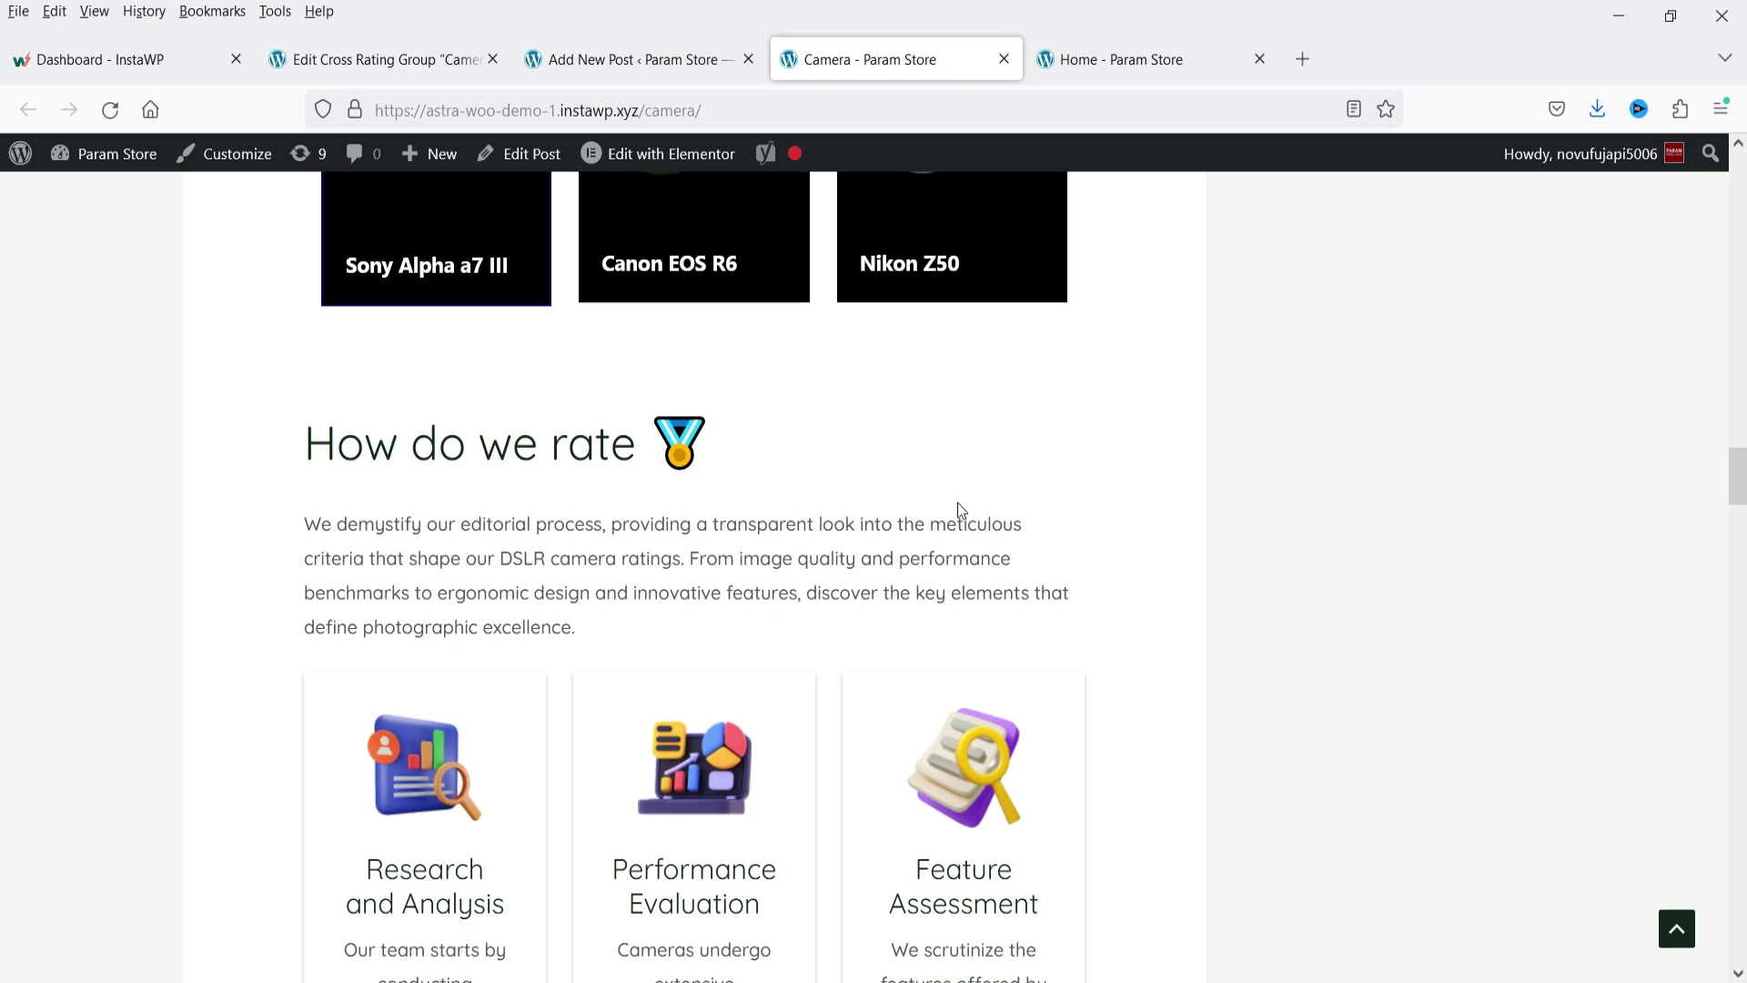
pyautogui.scroll(-3, 910, 491)
pyautogui.scroll(-2, 851, 504)
pyautogui.scroll(-14, 830, 506)
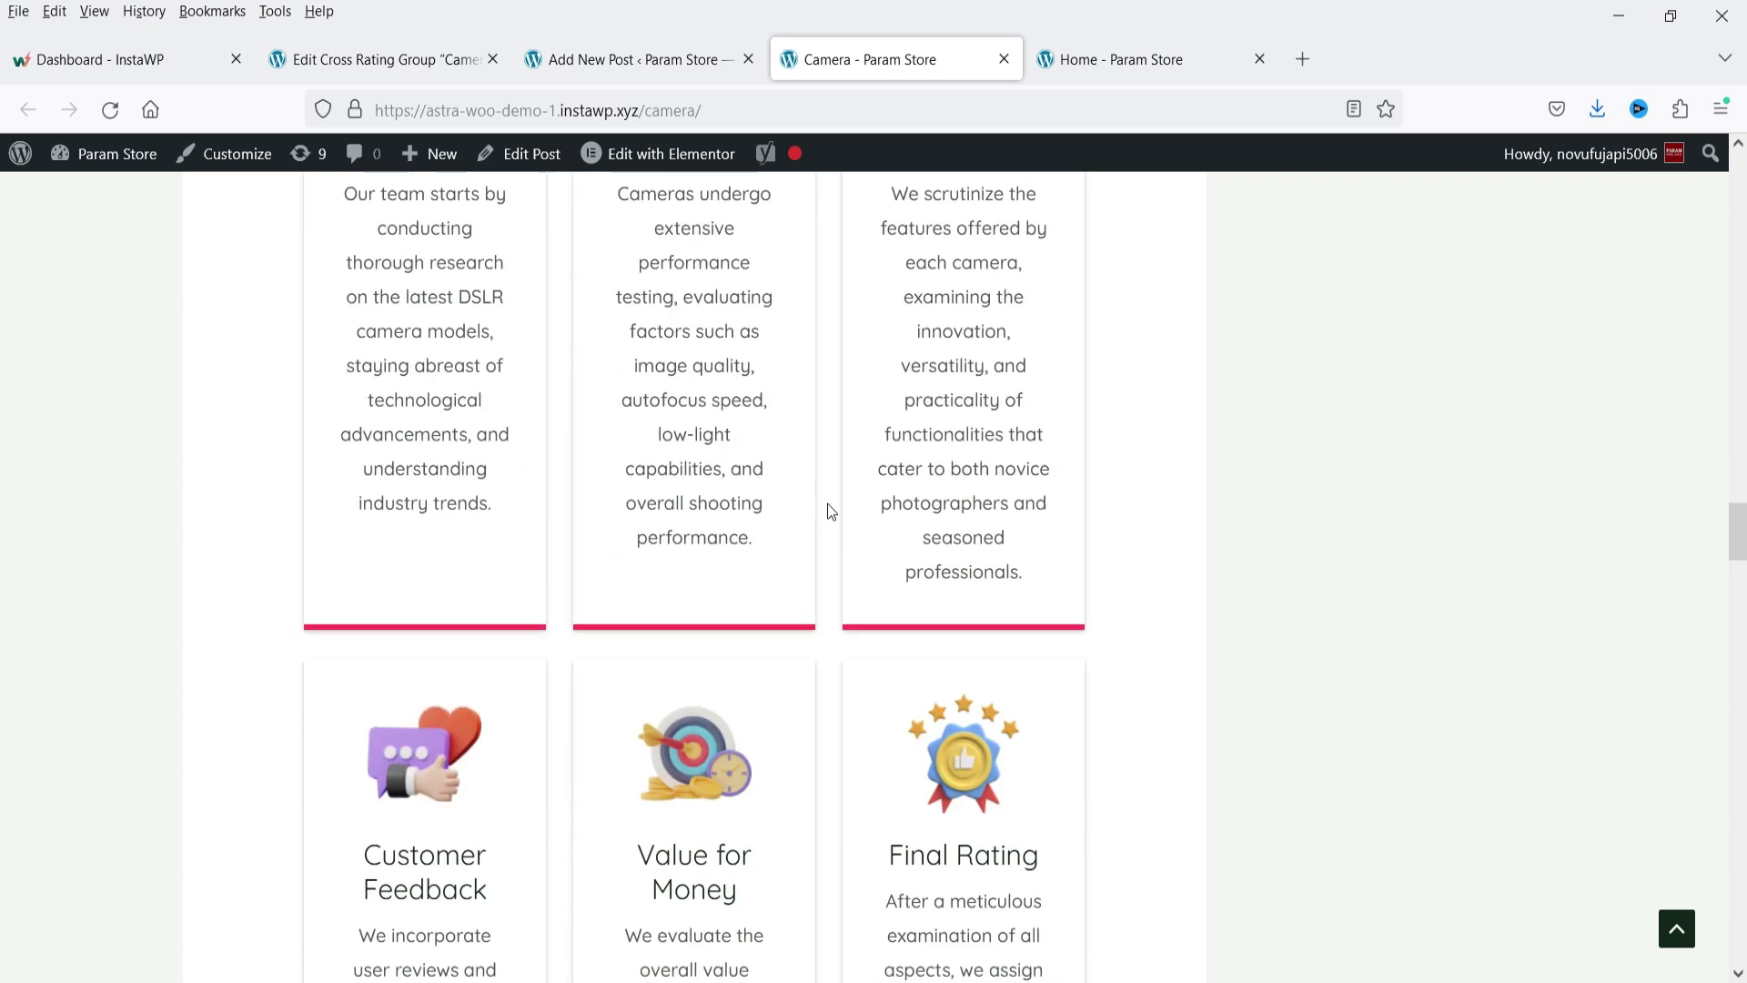
pyautogui.scroll(4, 859, 473)
pyautogui.scroll(-9, 968, 397)
pyautogui.scroll(6, 1260, 425)
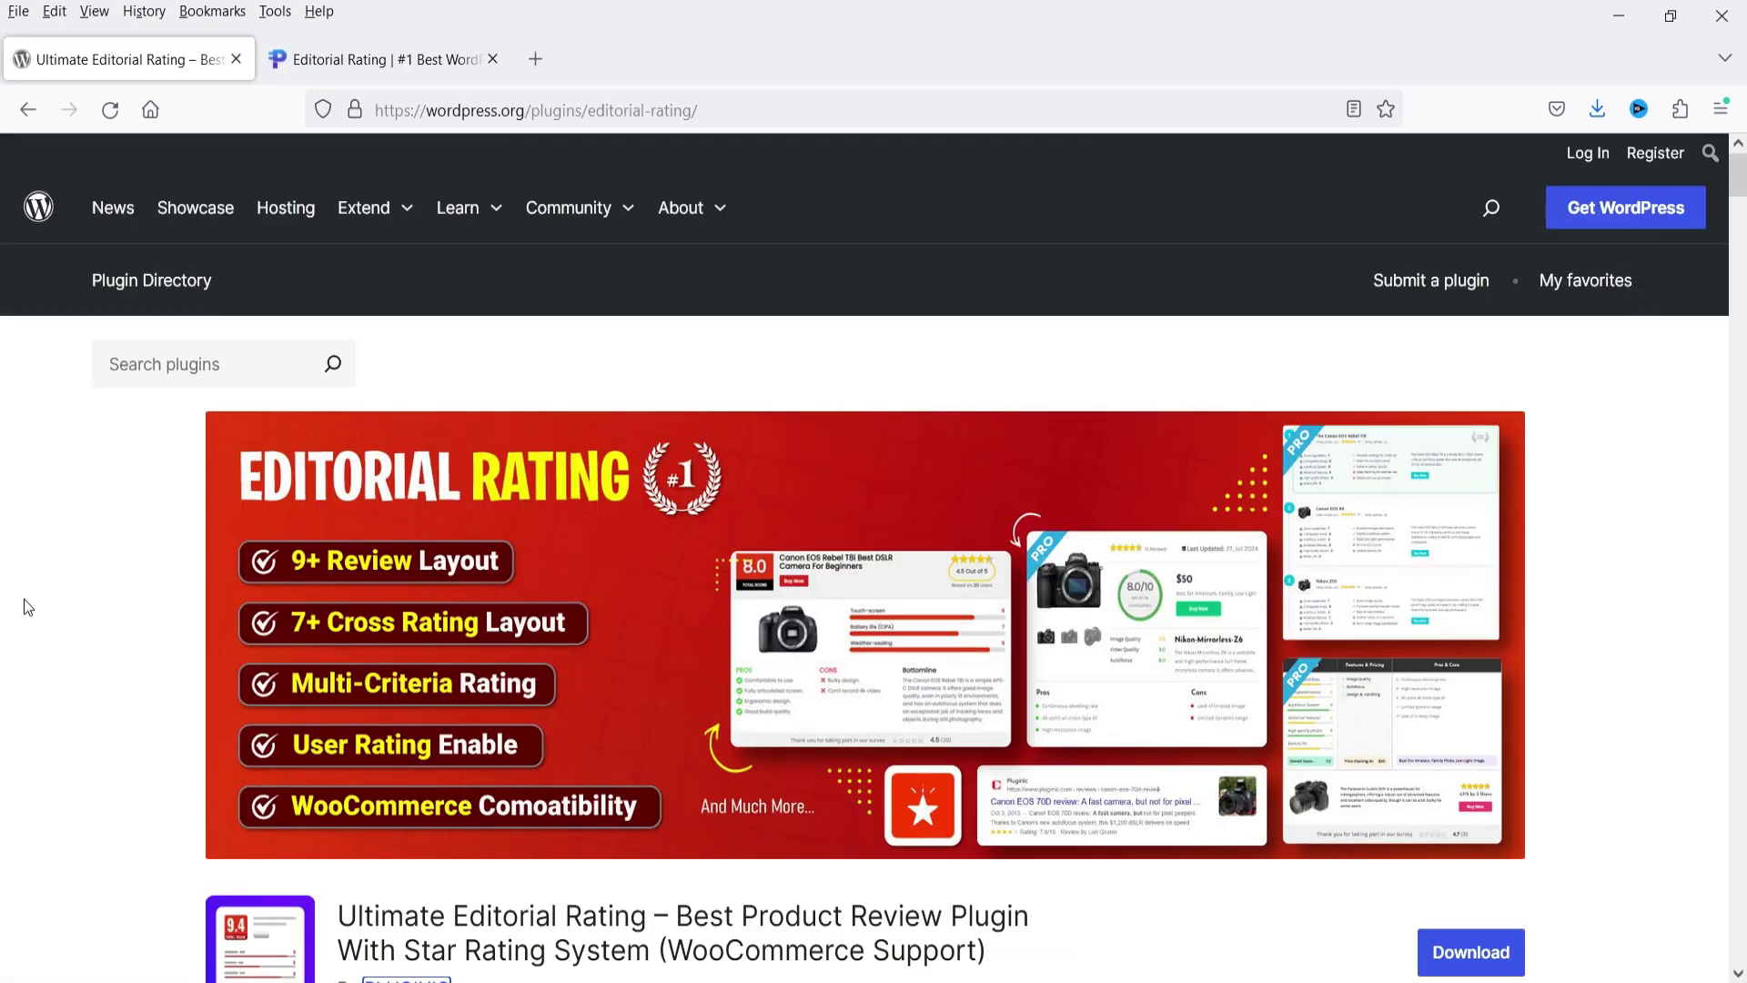
# - Look over the Ultimate Editorial Rating page in the WordPress plugin directory and its Pro version page on pluginic.com
pyautogui.scroll(-4, 23, 598)
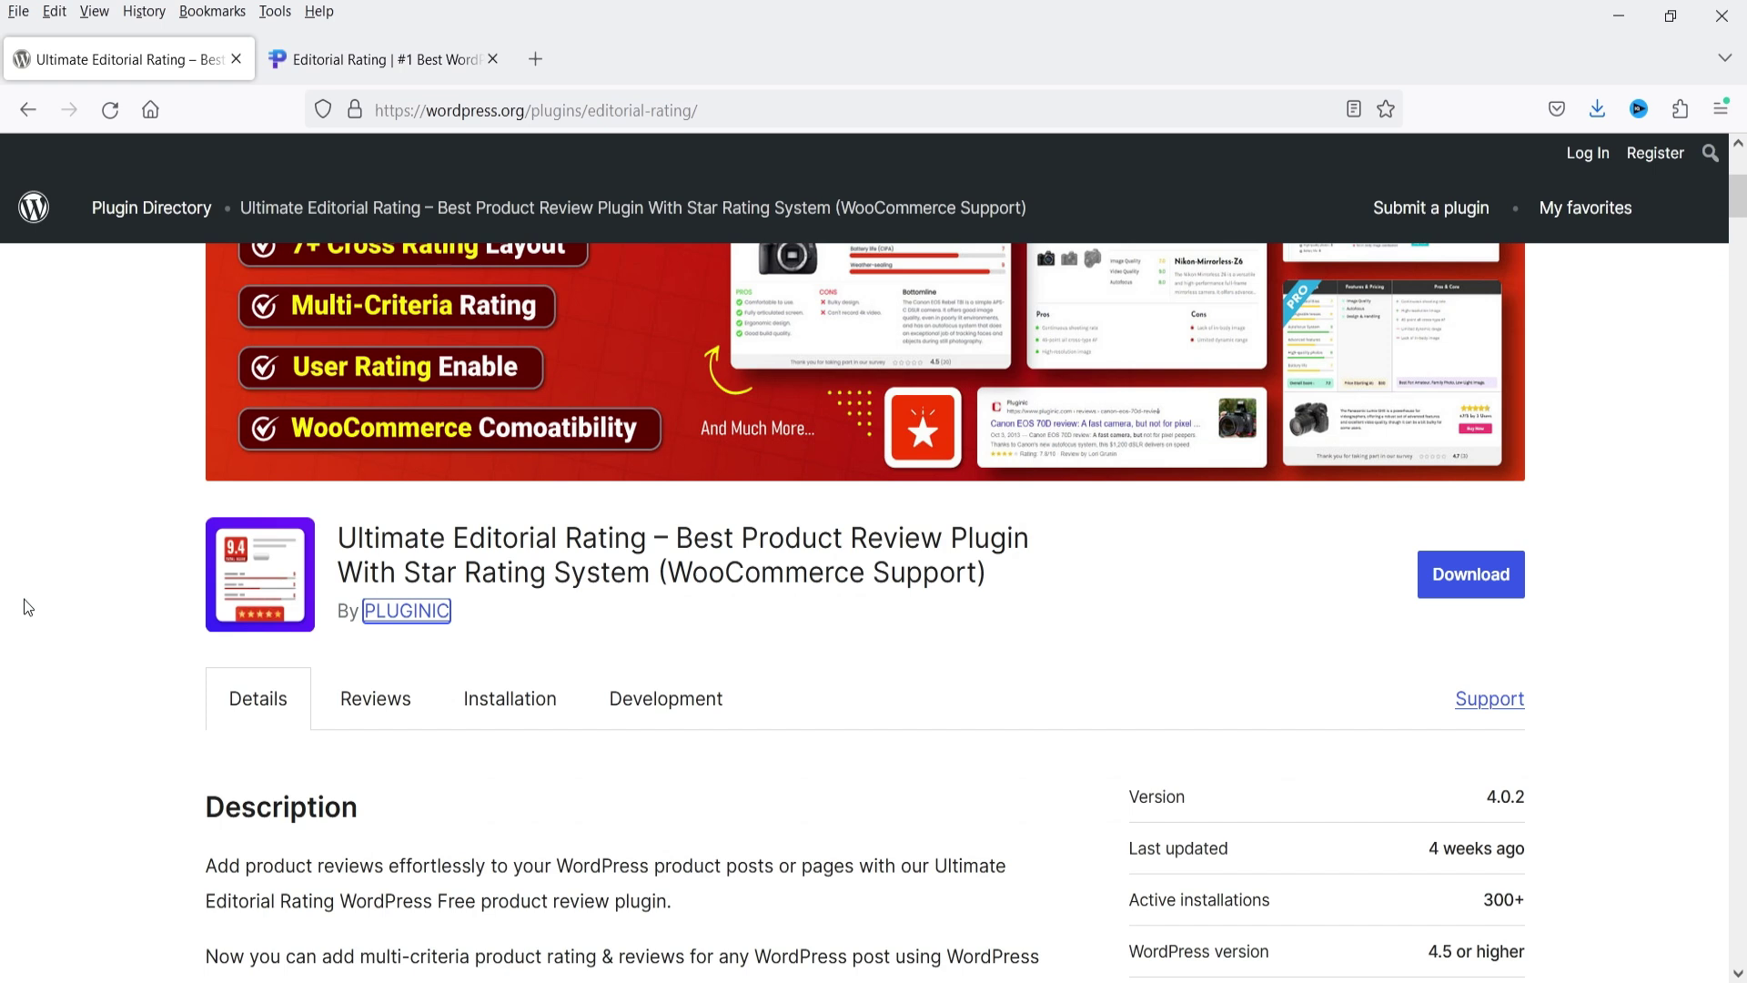
pyautogui.scroll(1, 24, 599)
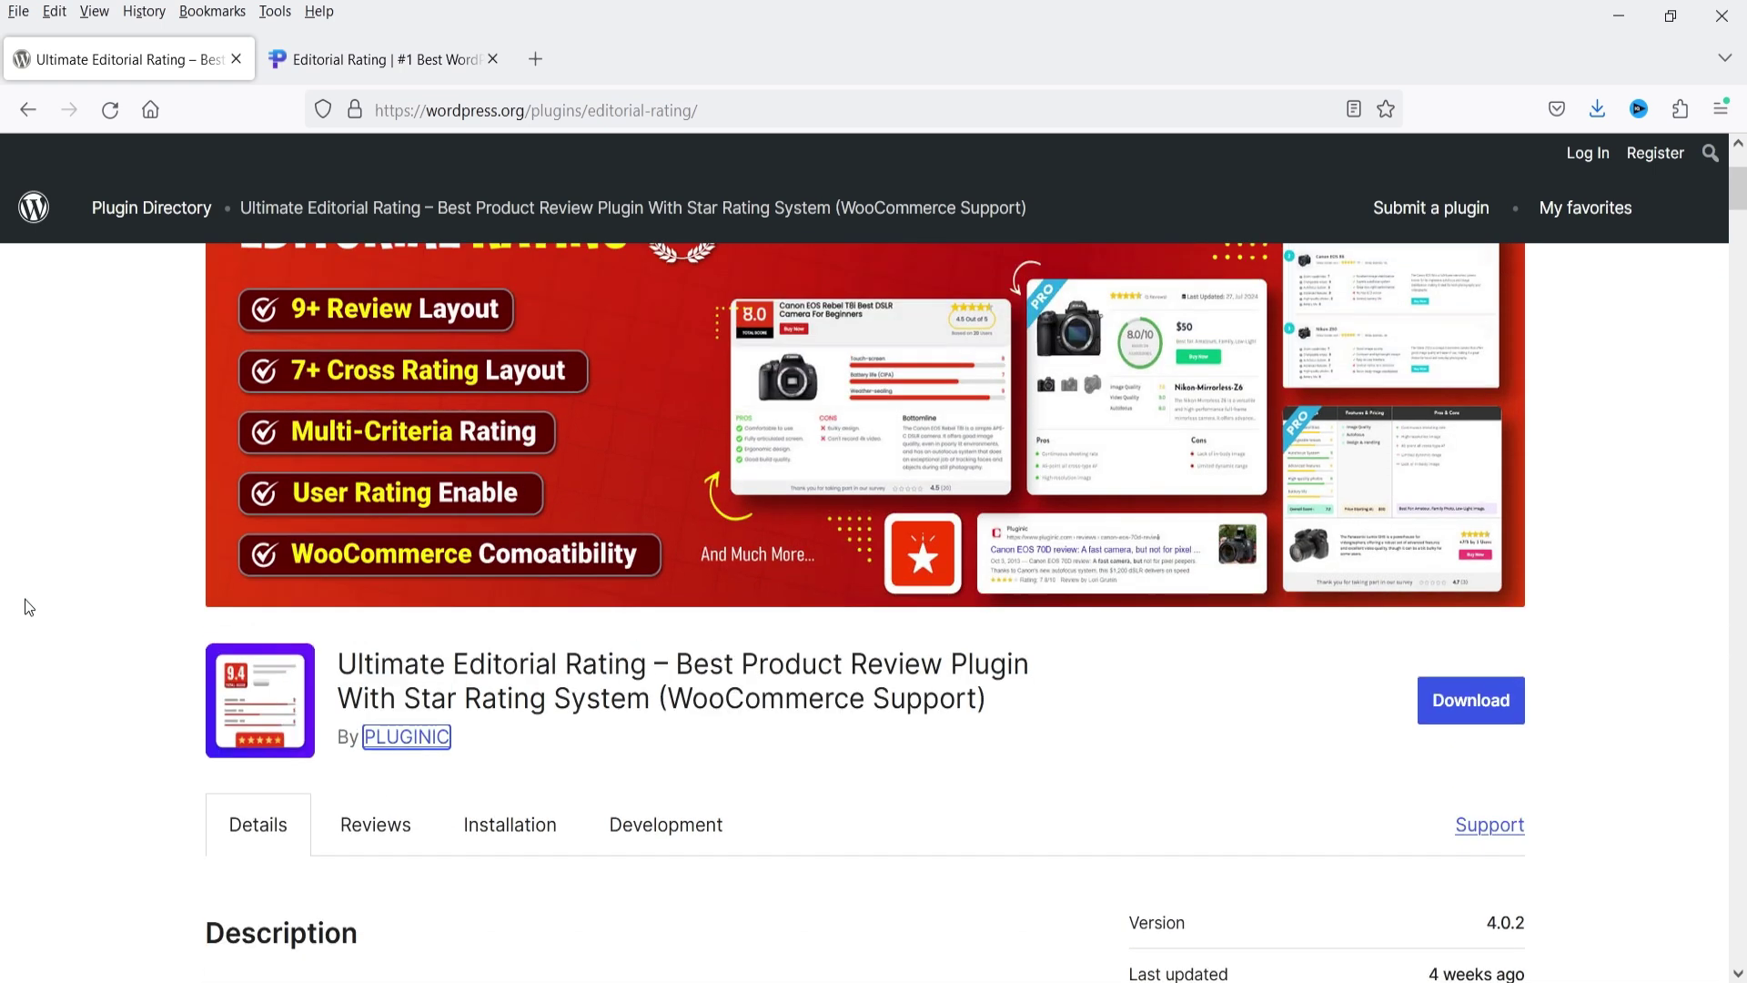
pyautogui.scroll(2, 25, 599)
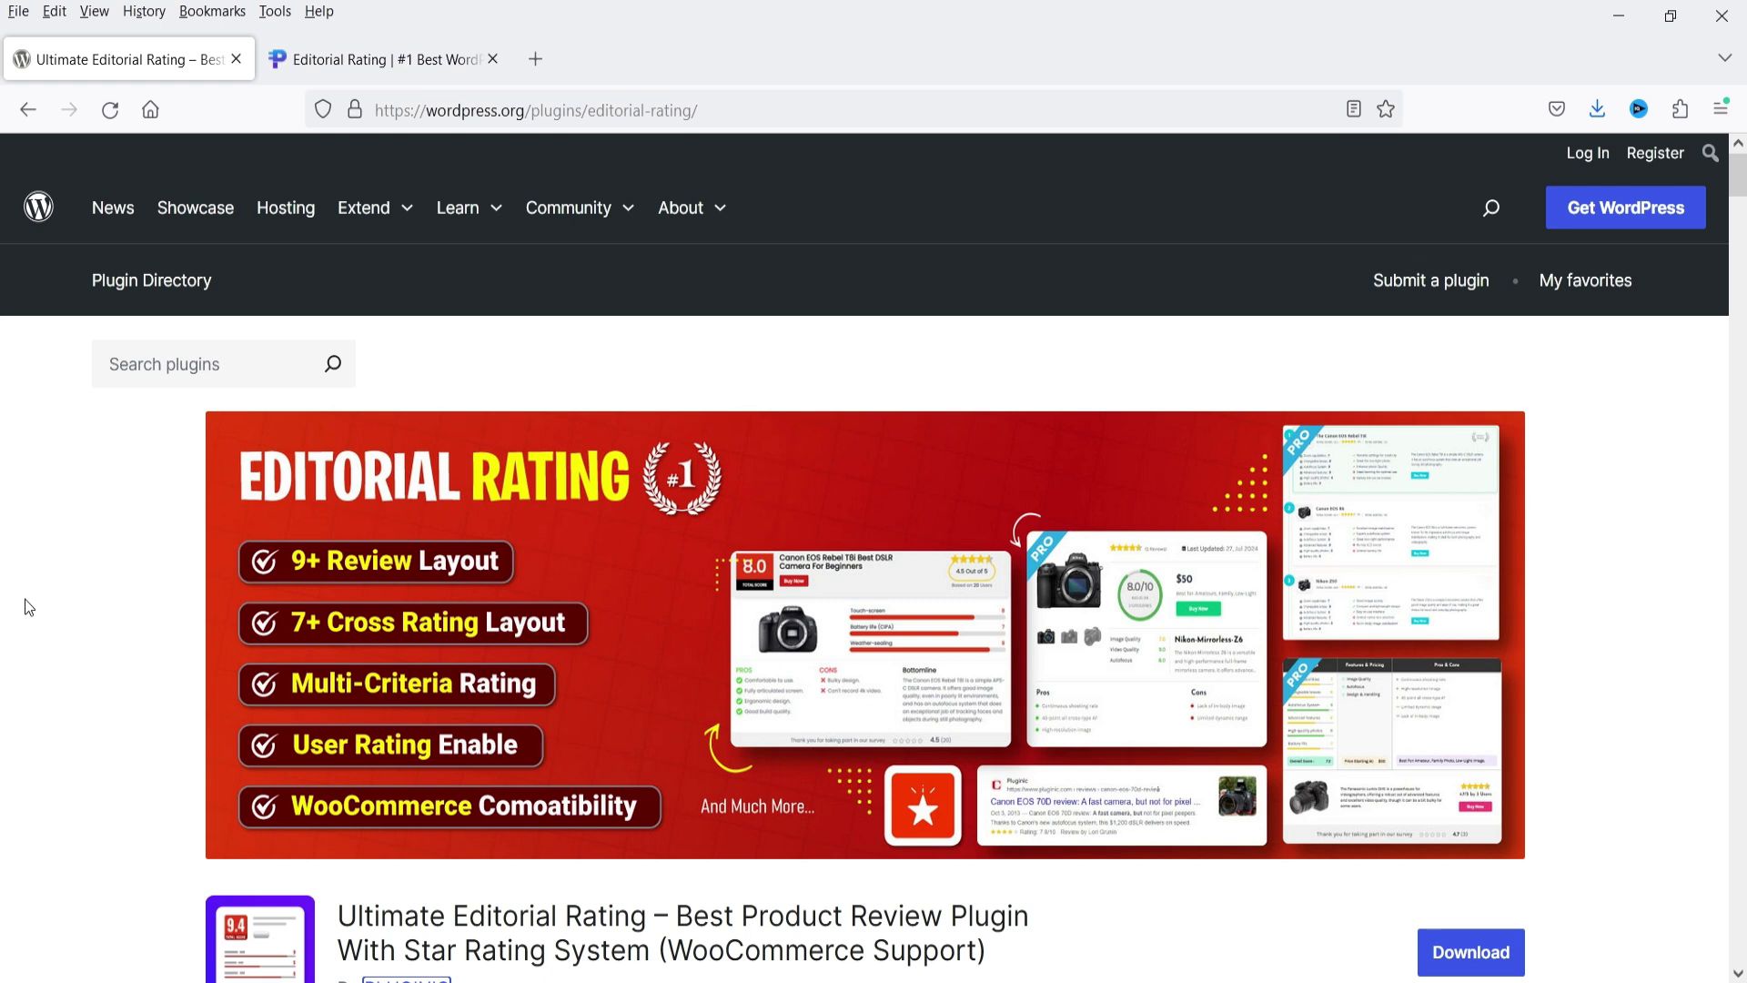
pyautogui.hotkey('ctrl', 'Tab')
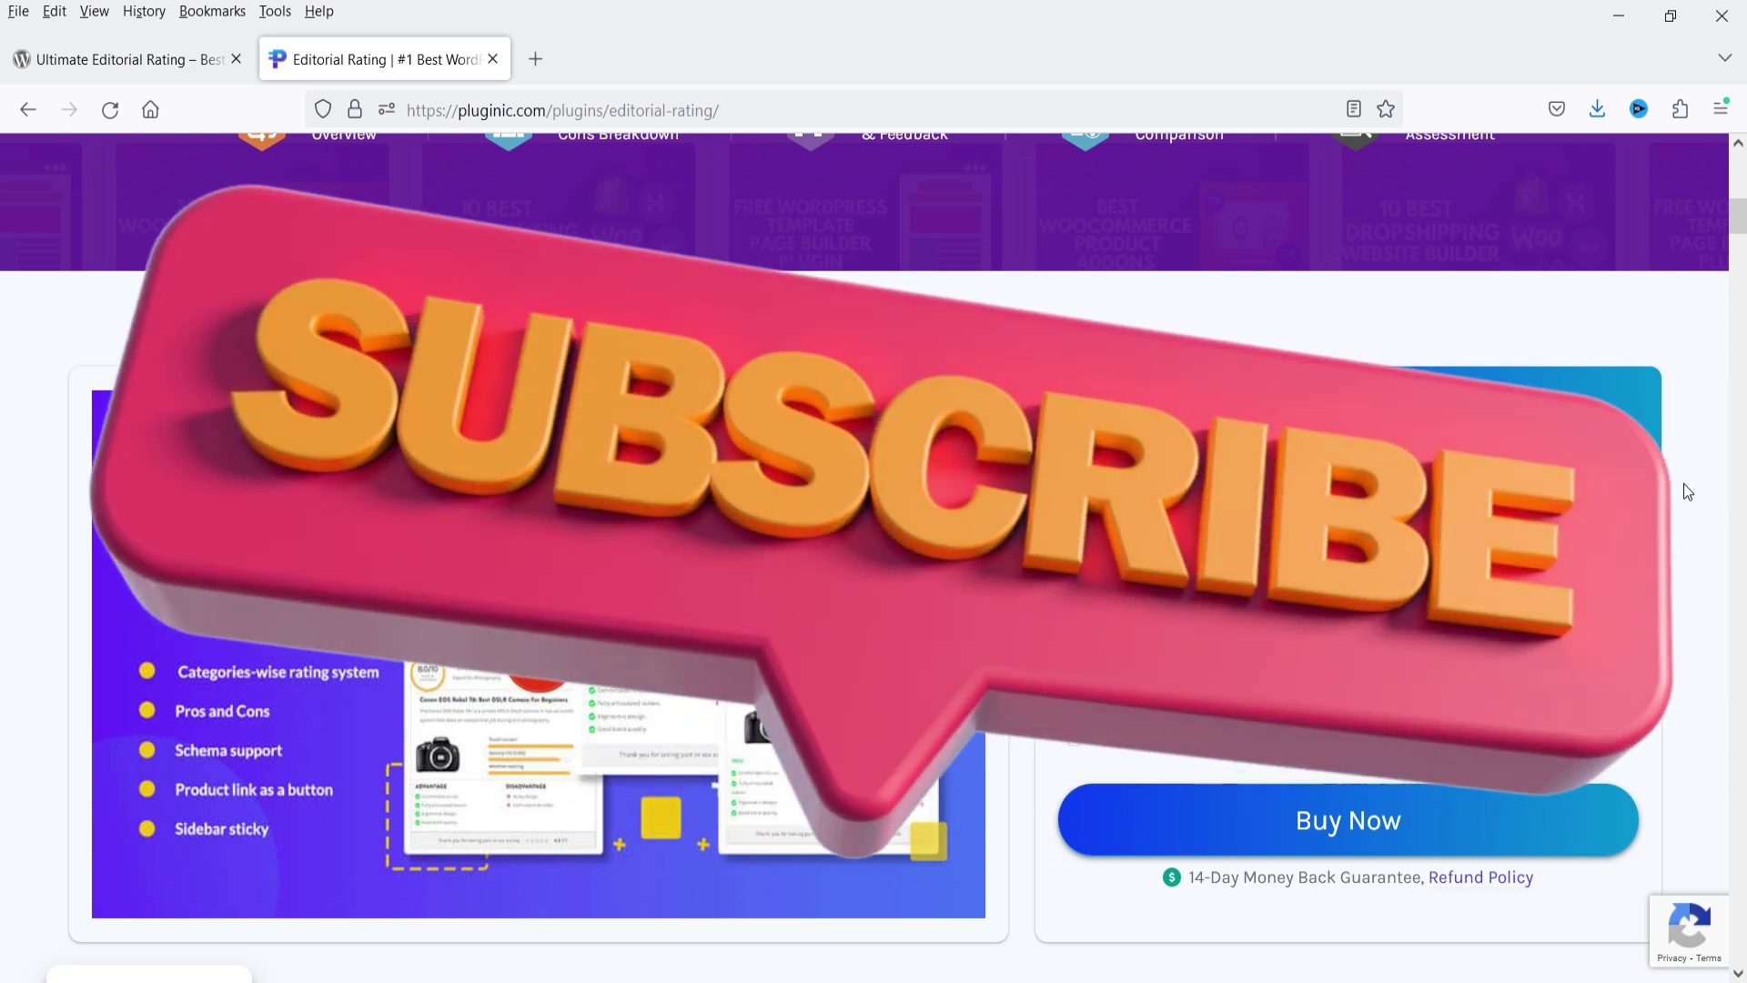
pyautogui.hotkey('ctrl', 'pageup')
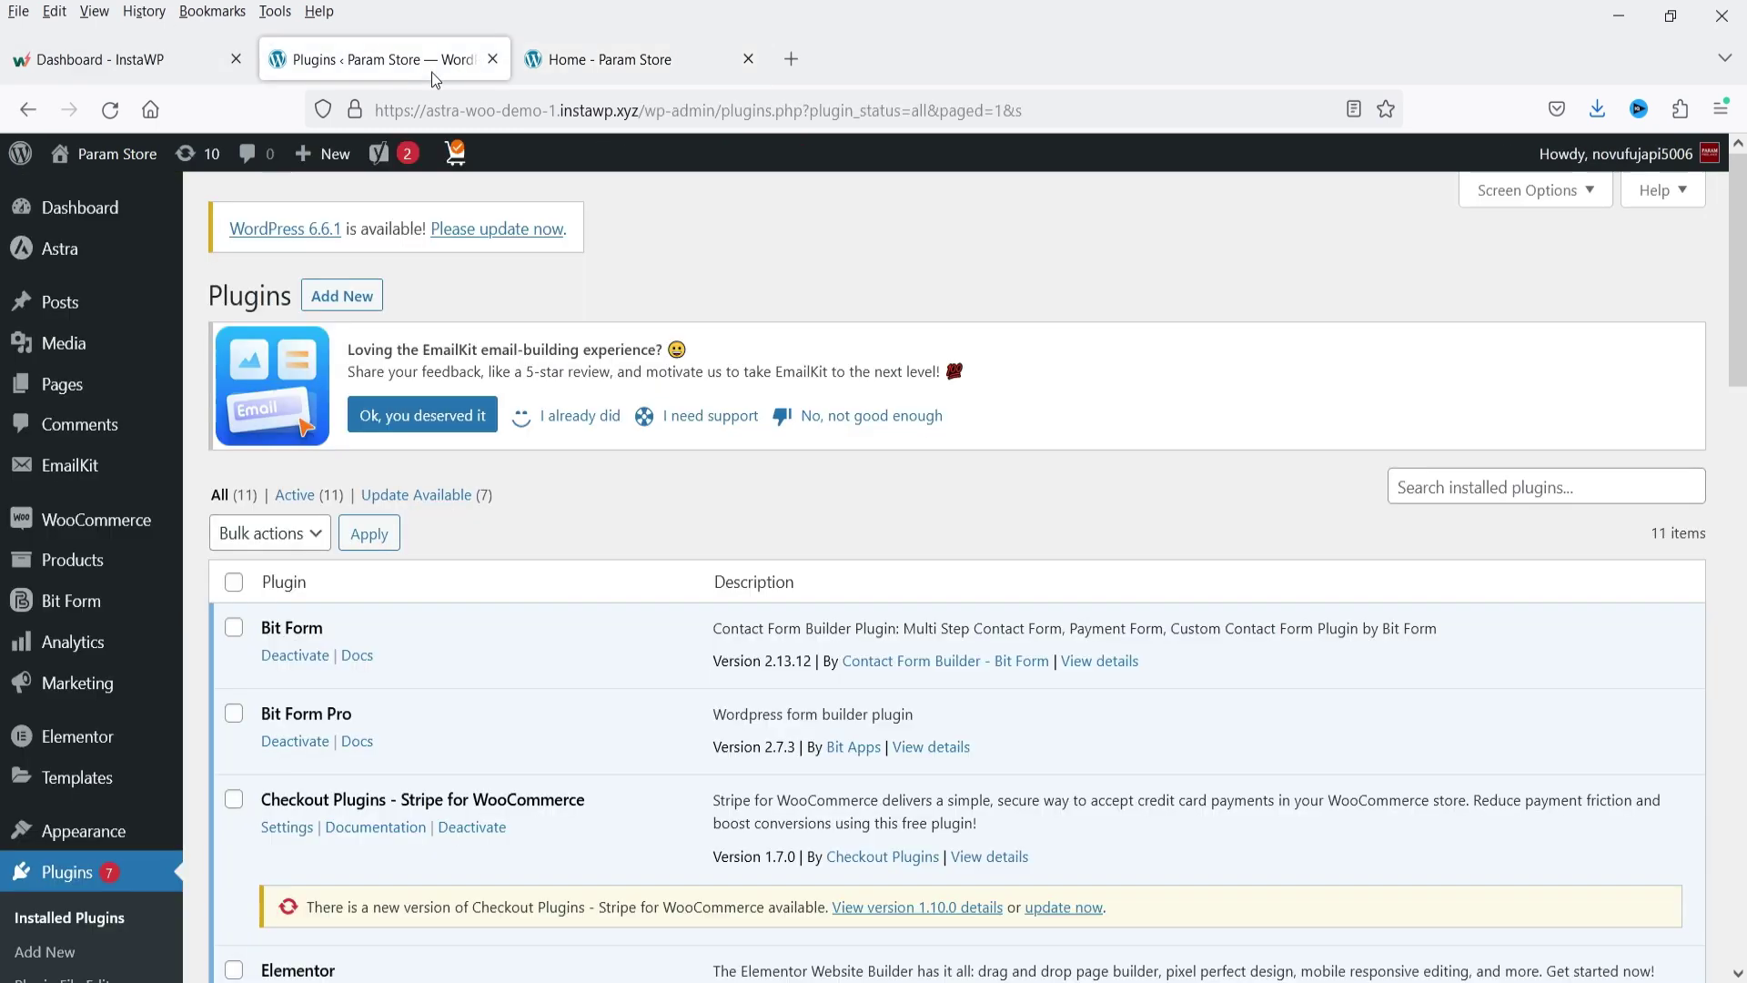
# - Search for "ultimate editorial rating" among new plugins in the Param Store admin, then install and activate the Ultimate Editorial Rating plugin
pyautogui.click(428, 63)
pyautogui.click(46, 951)
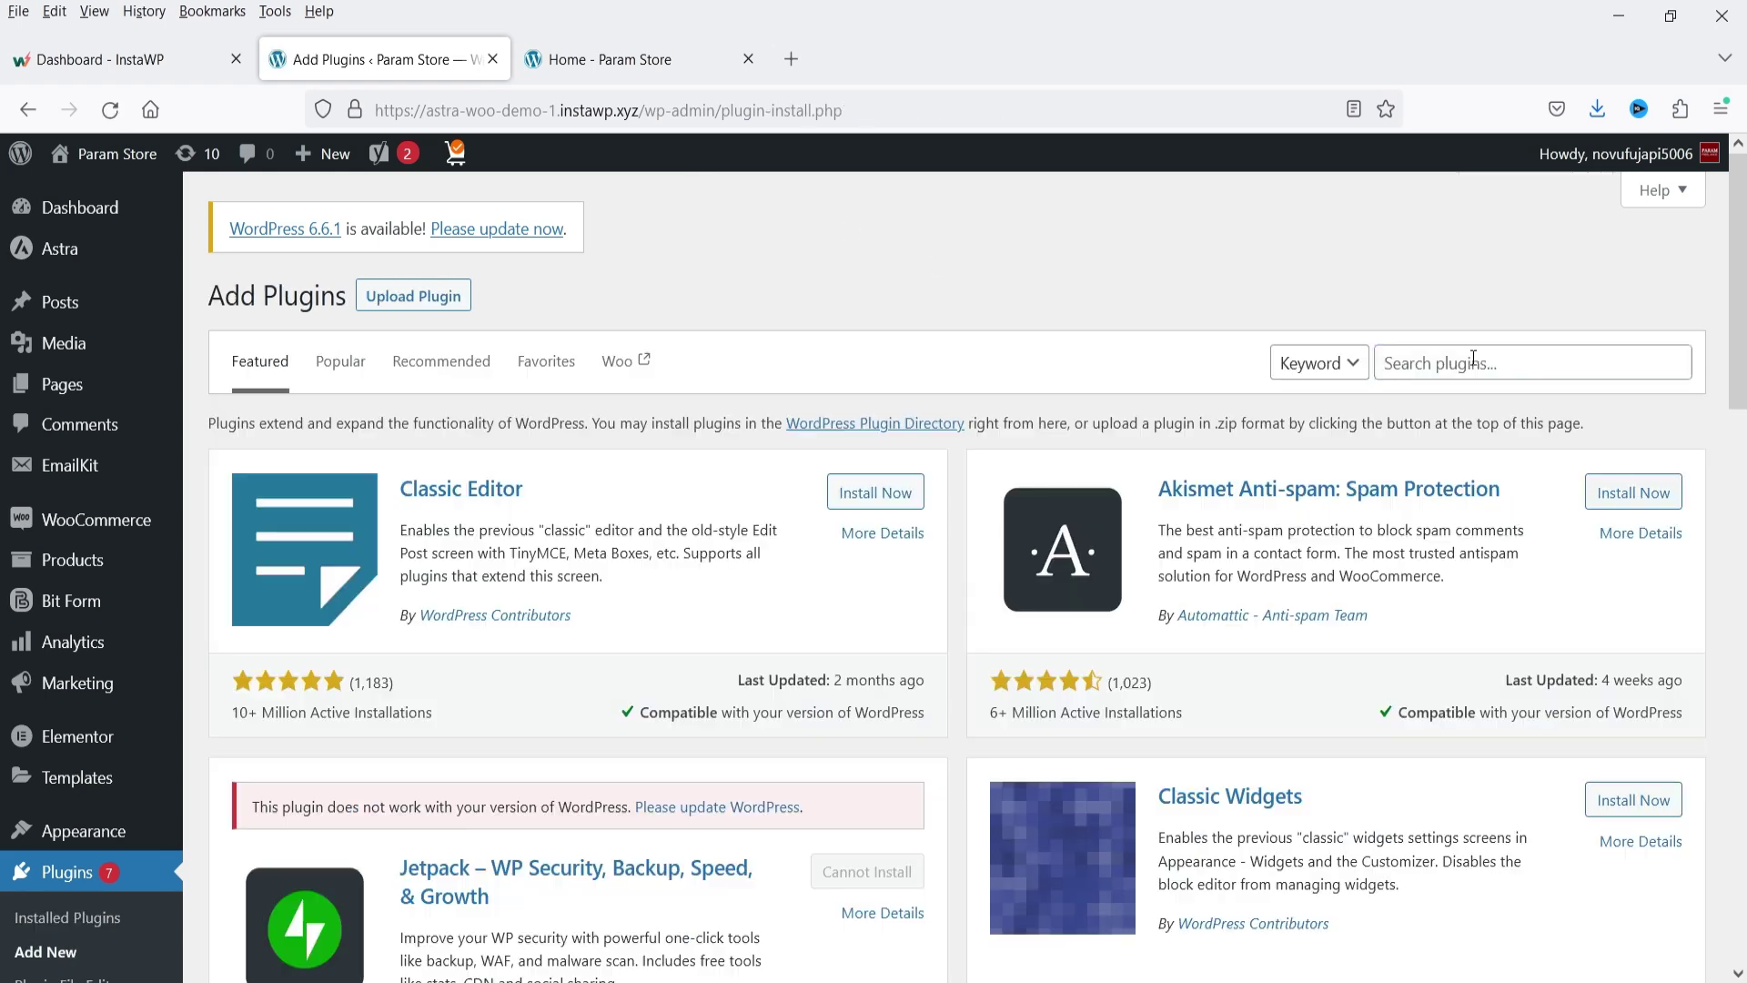
pyautogui.click(1473, 360)
pyautogui.write('ultimate edi')
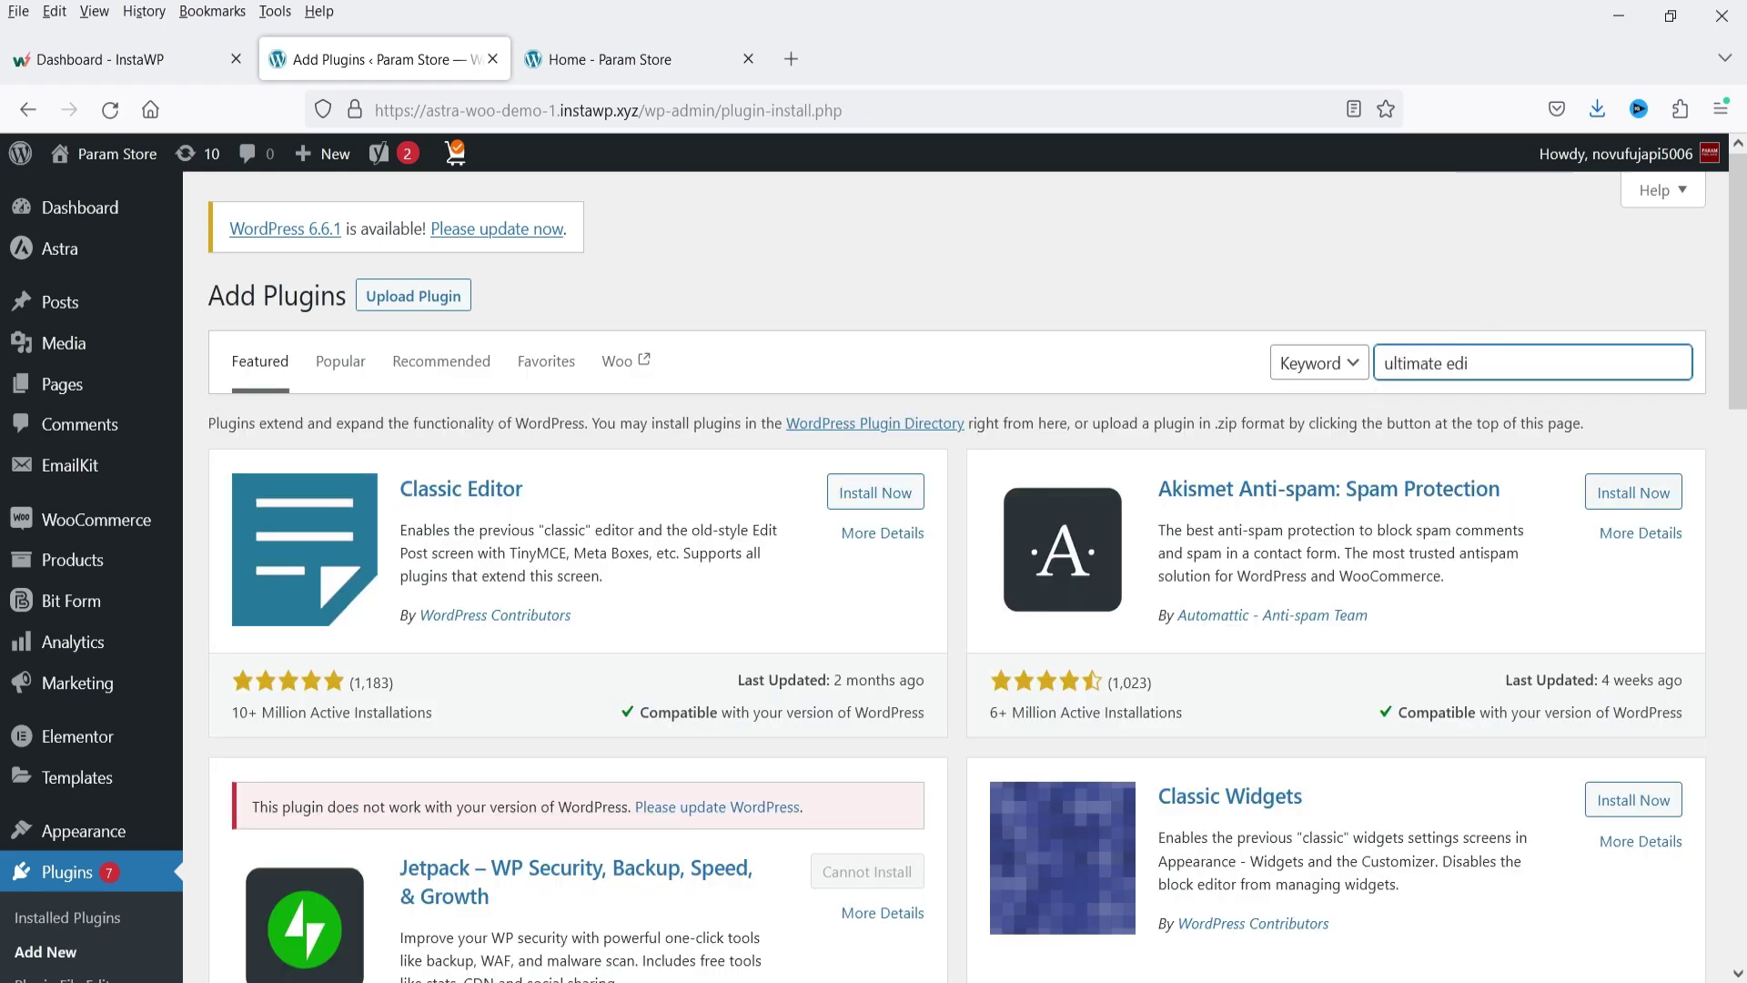
pyautogui.write('torial rating')
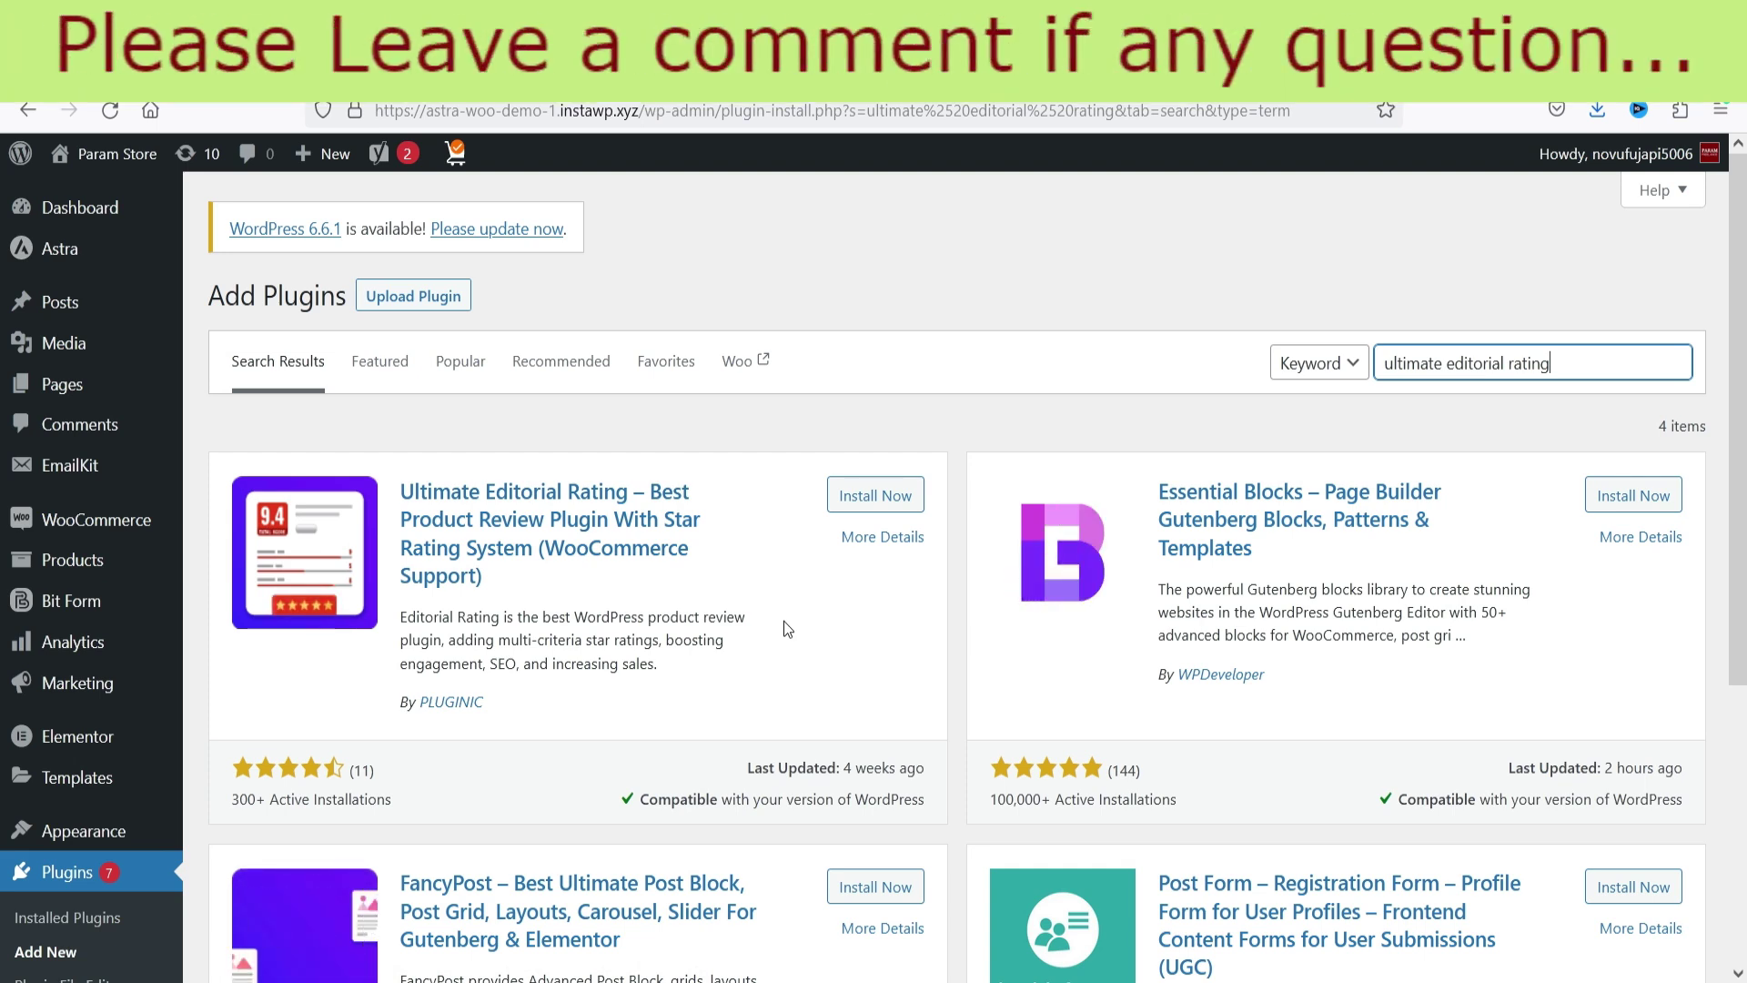
pyautogui.click(841, 498)
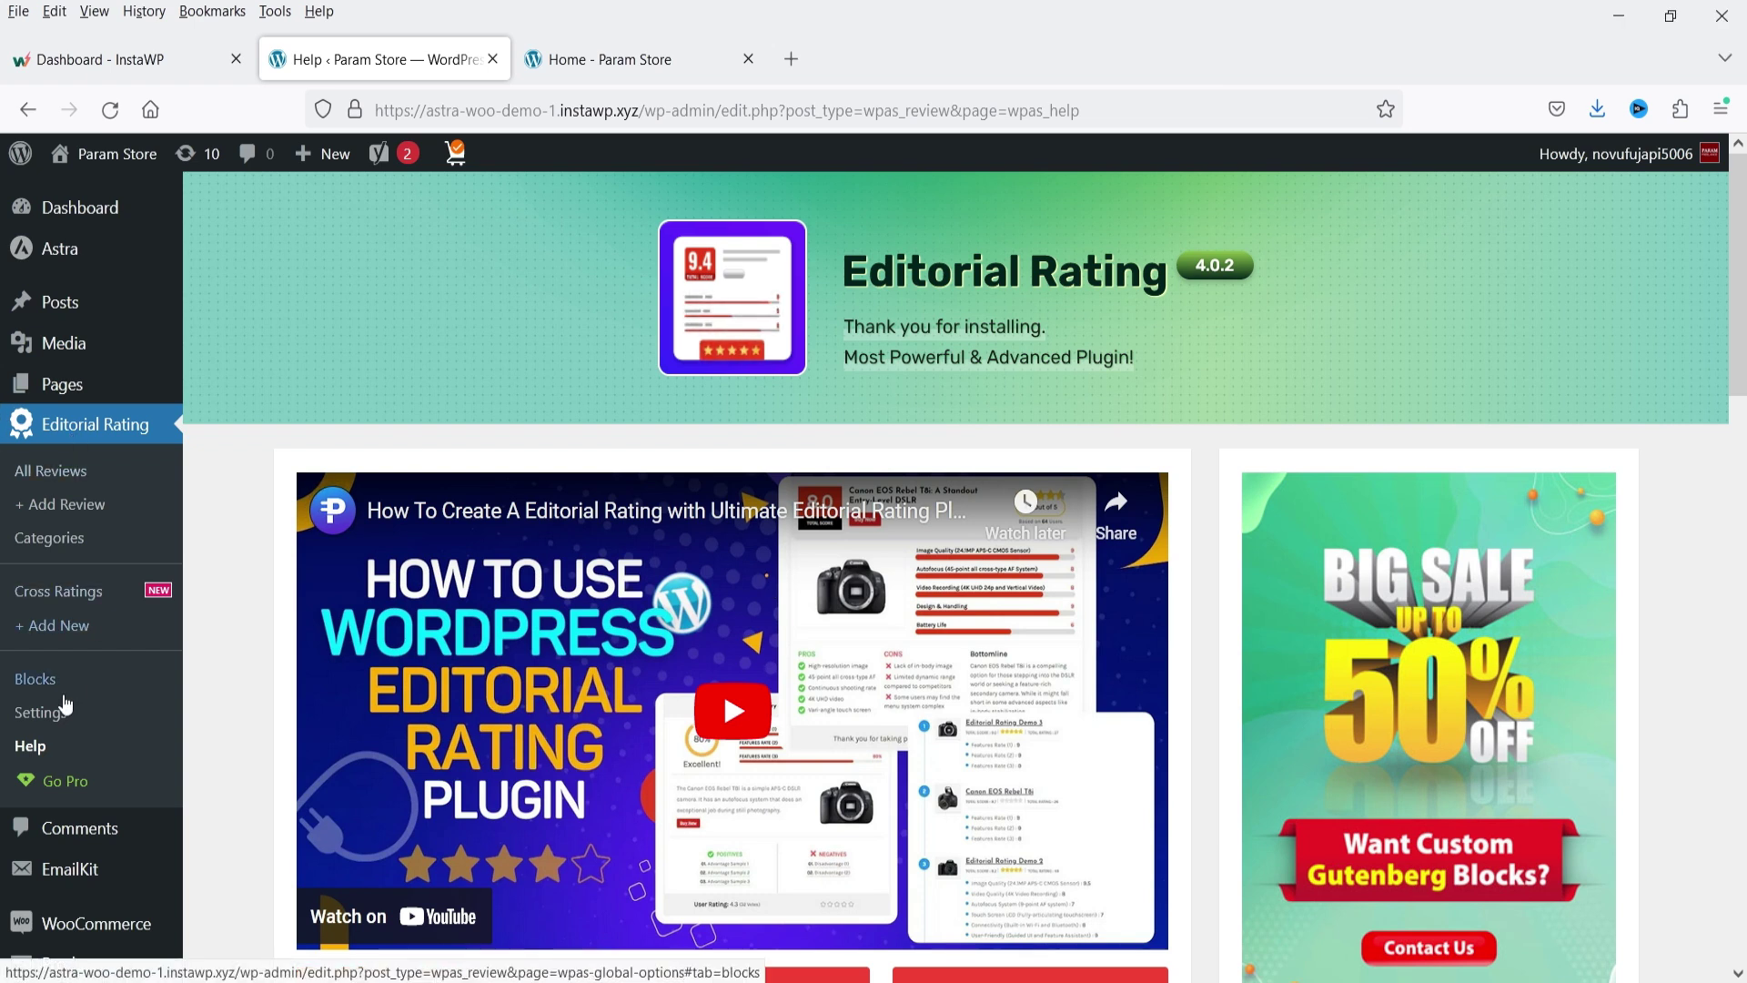
# - Open the Editorial Rating settings and review the global options for schema, post types, widgets, products and custom CSS
pyautogui.click(57, 712)
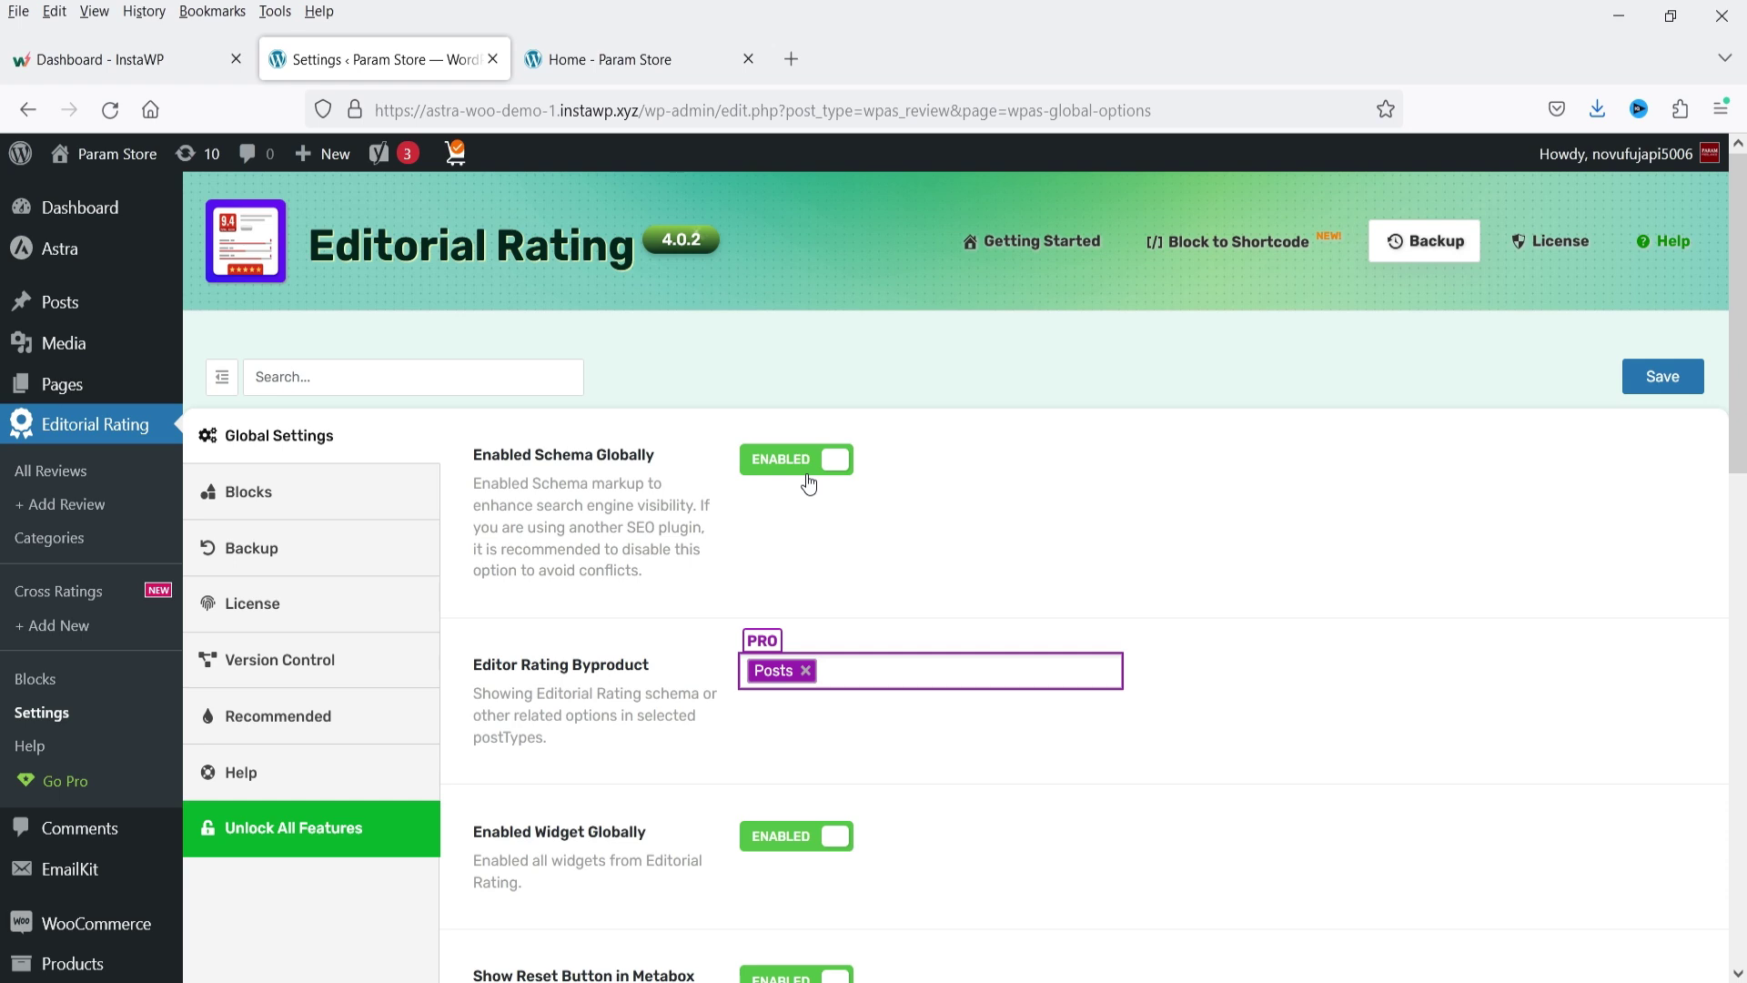
pyautogui.scroll(-2, 639, 519)
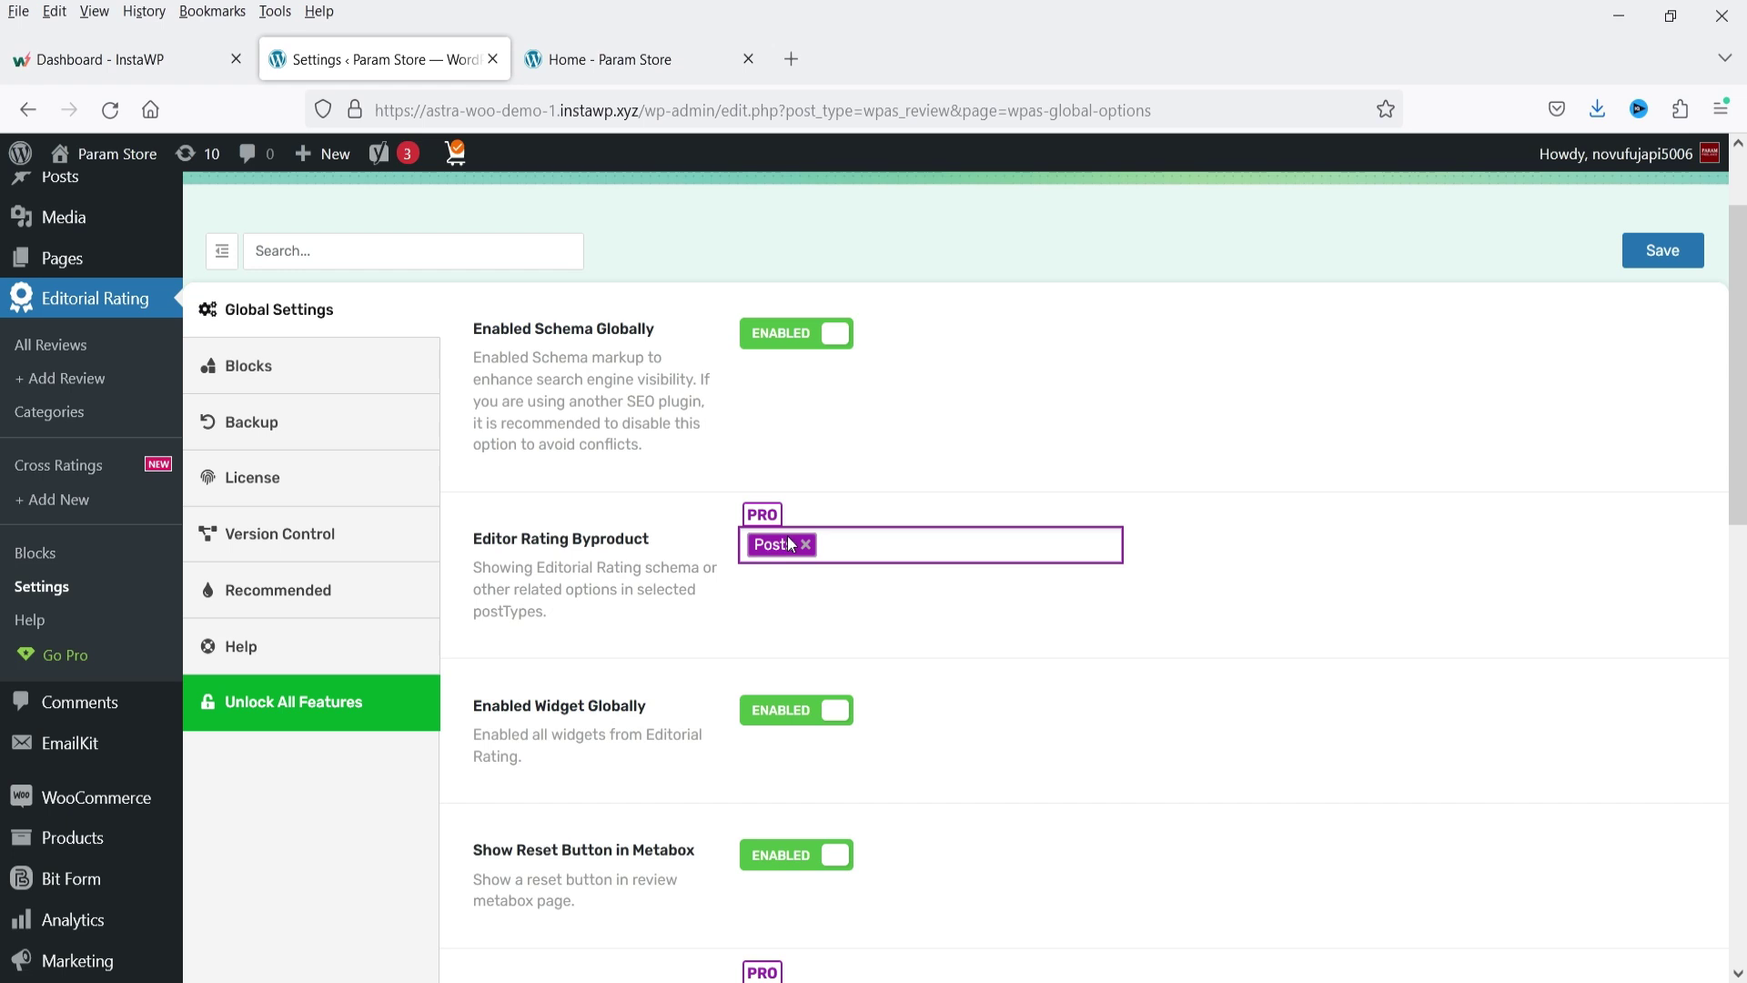
pyautogui.scroll(-5, 1158, 587)
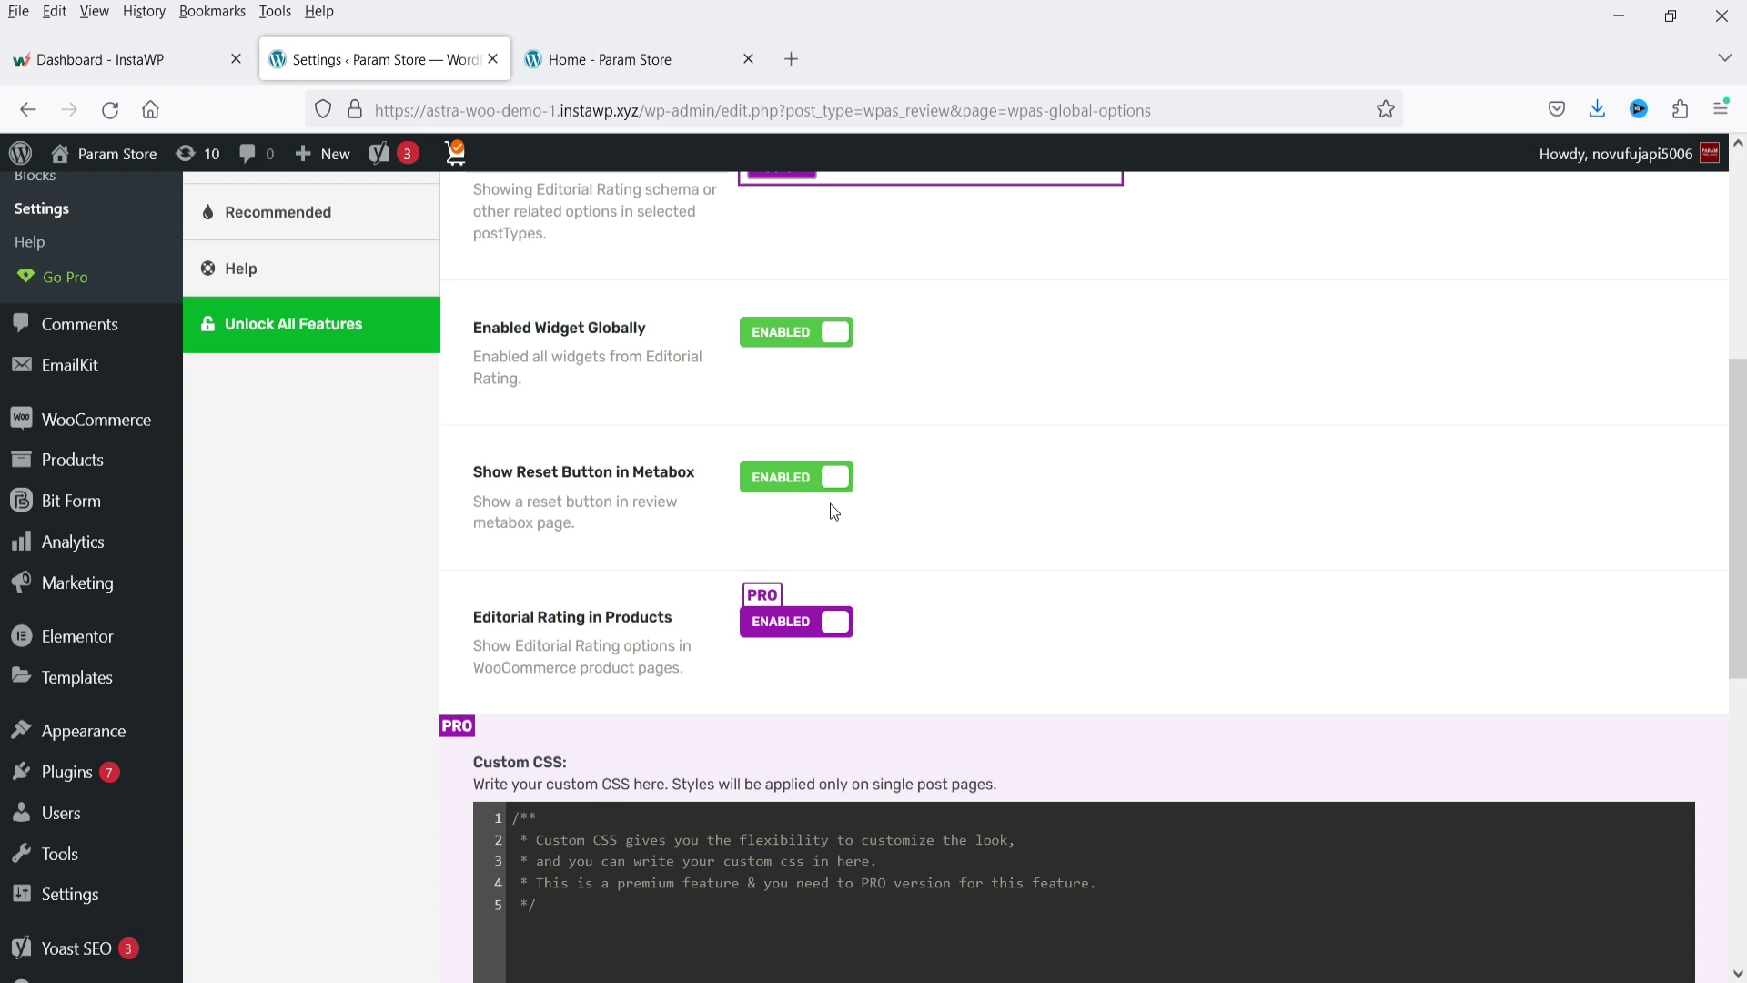
pyautogui.scroll(-1, 943, 520)
pyautogui.scroll(-2, 943, 520)
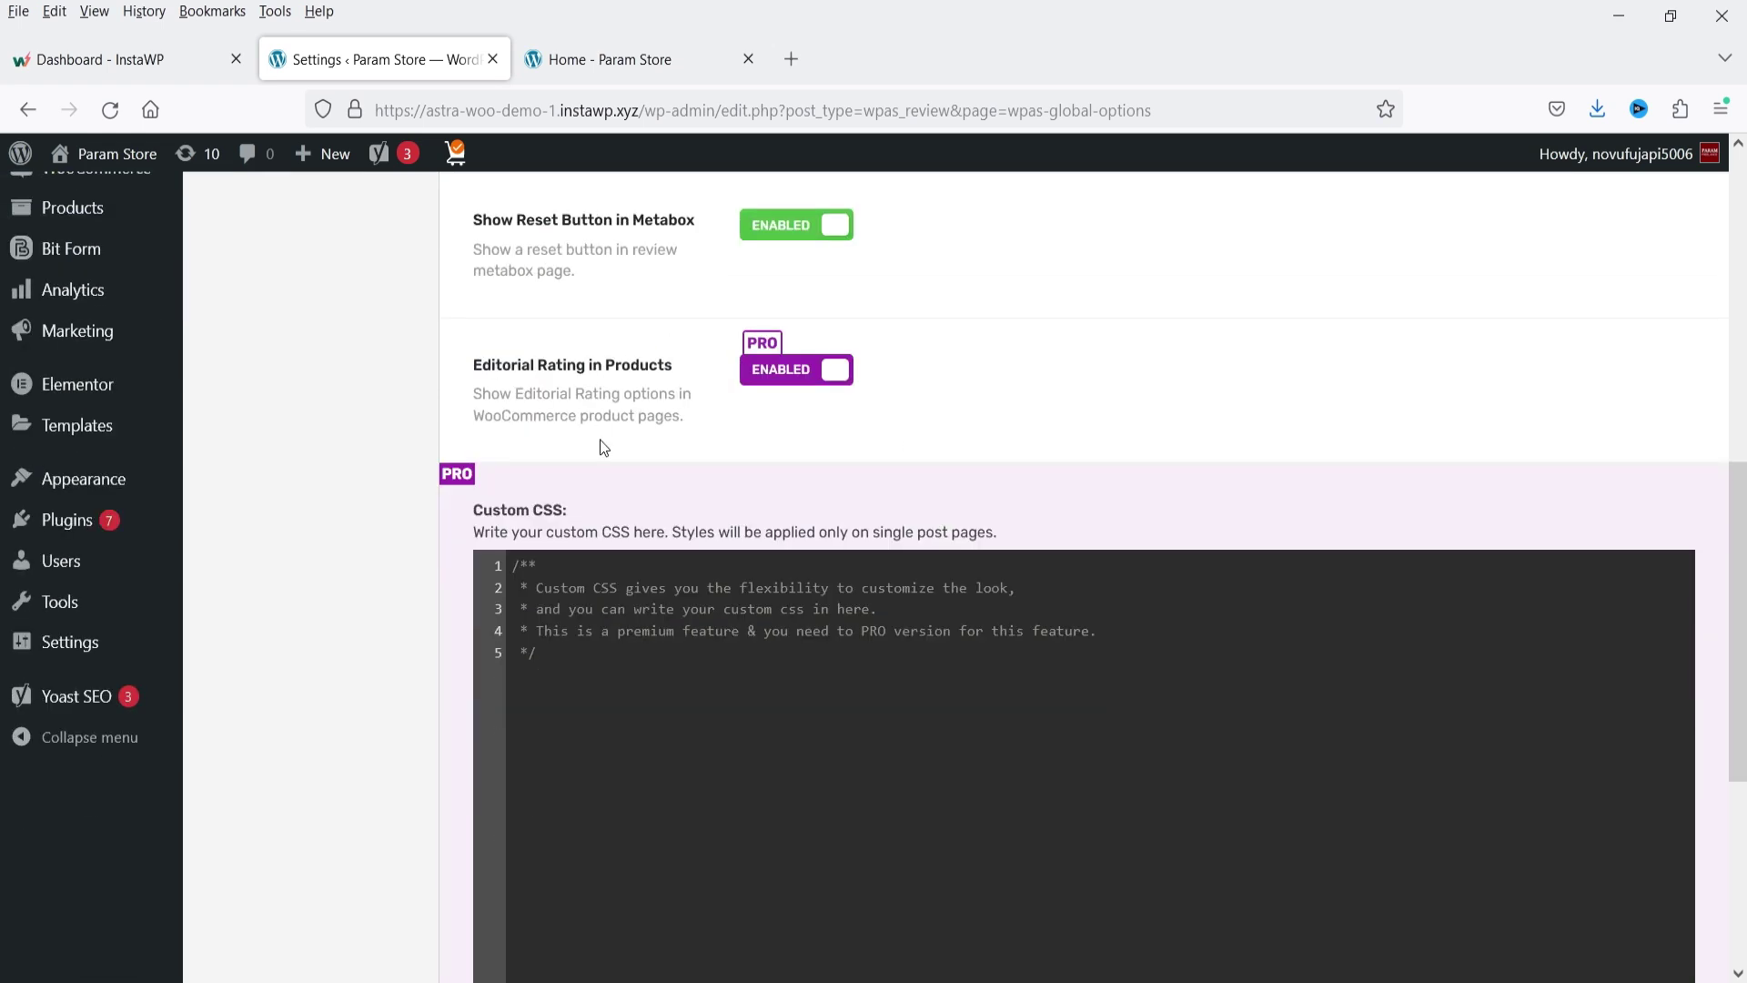
pyautogui.scroll(5, 895, 453)
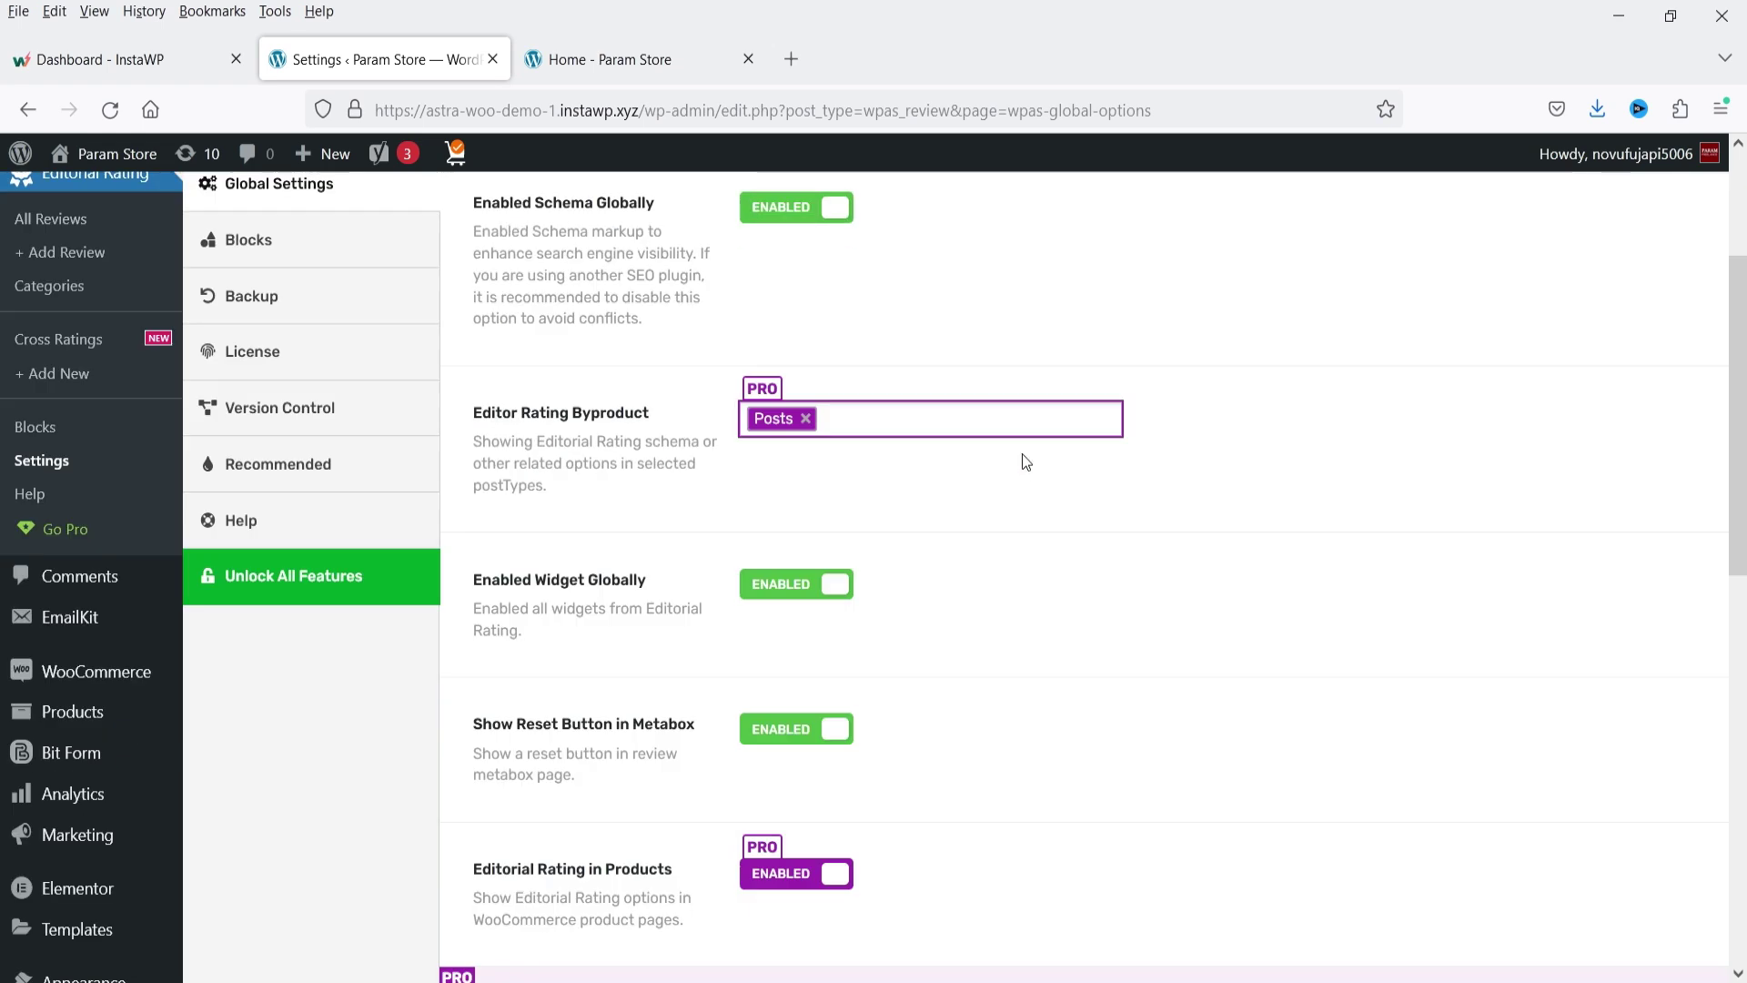
pyautogui.scroll(2, 1064, 737)
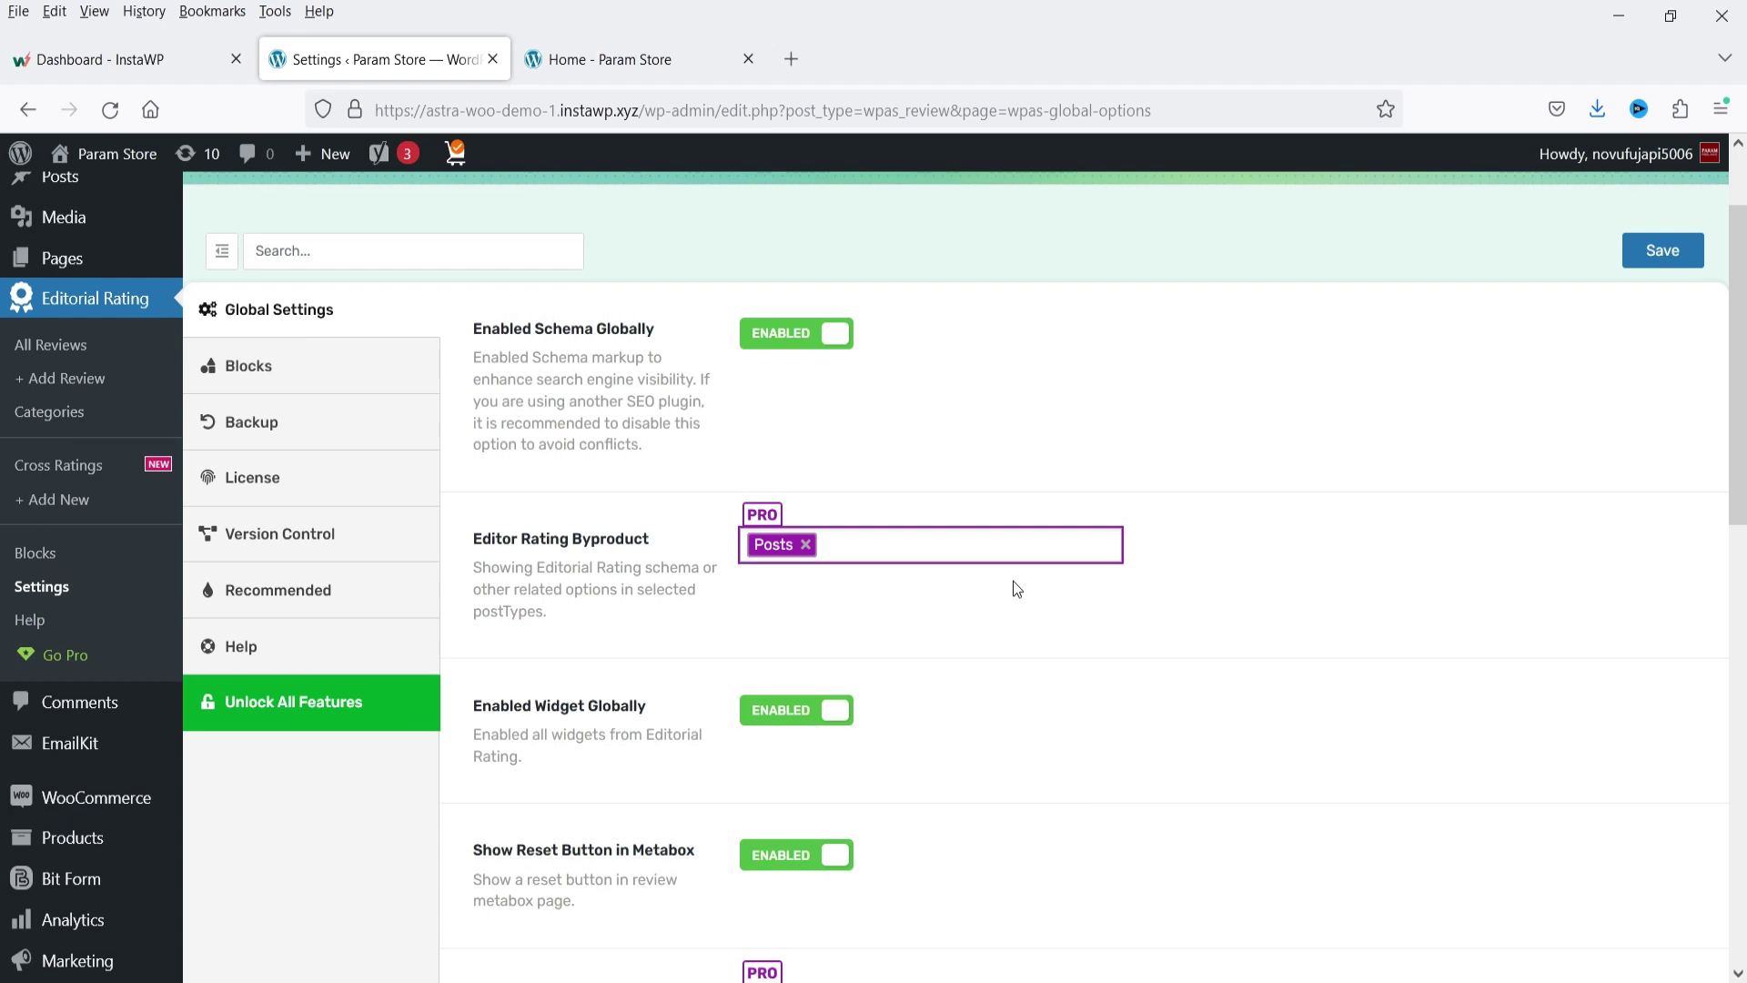
# - Look over the Editorial Rating settings for blocks, review backup, licensing and version control, including the versions offered for rollback
pyautogui.click(249, 365)
pyautogui.scroll(-3, 918, 535)
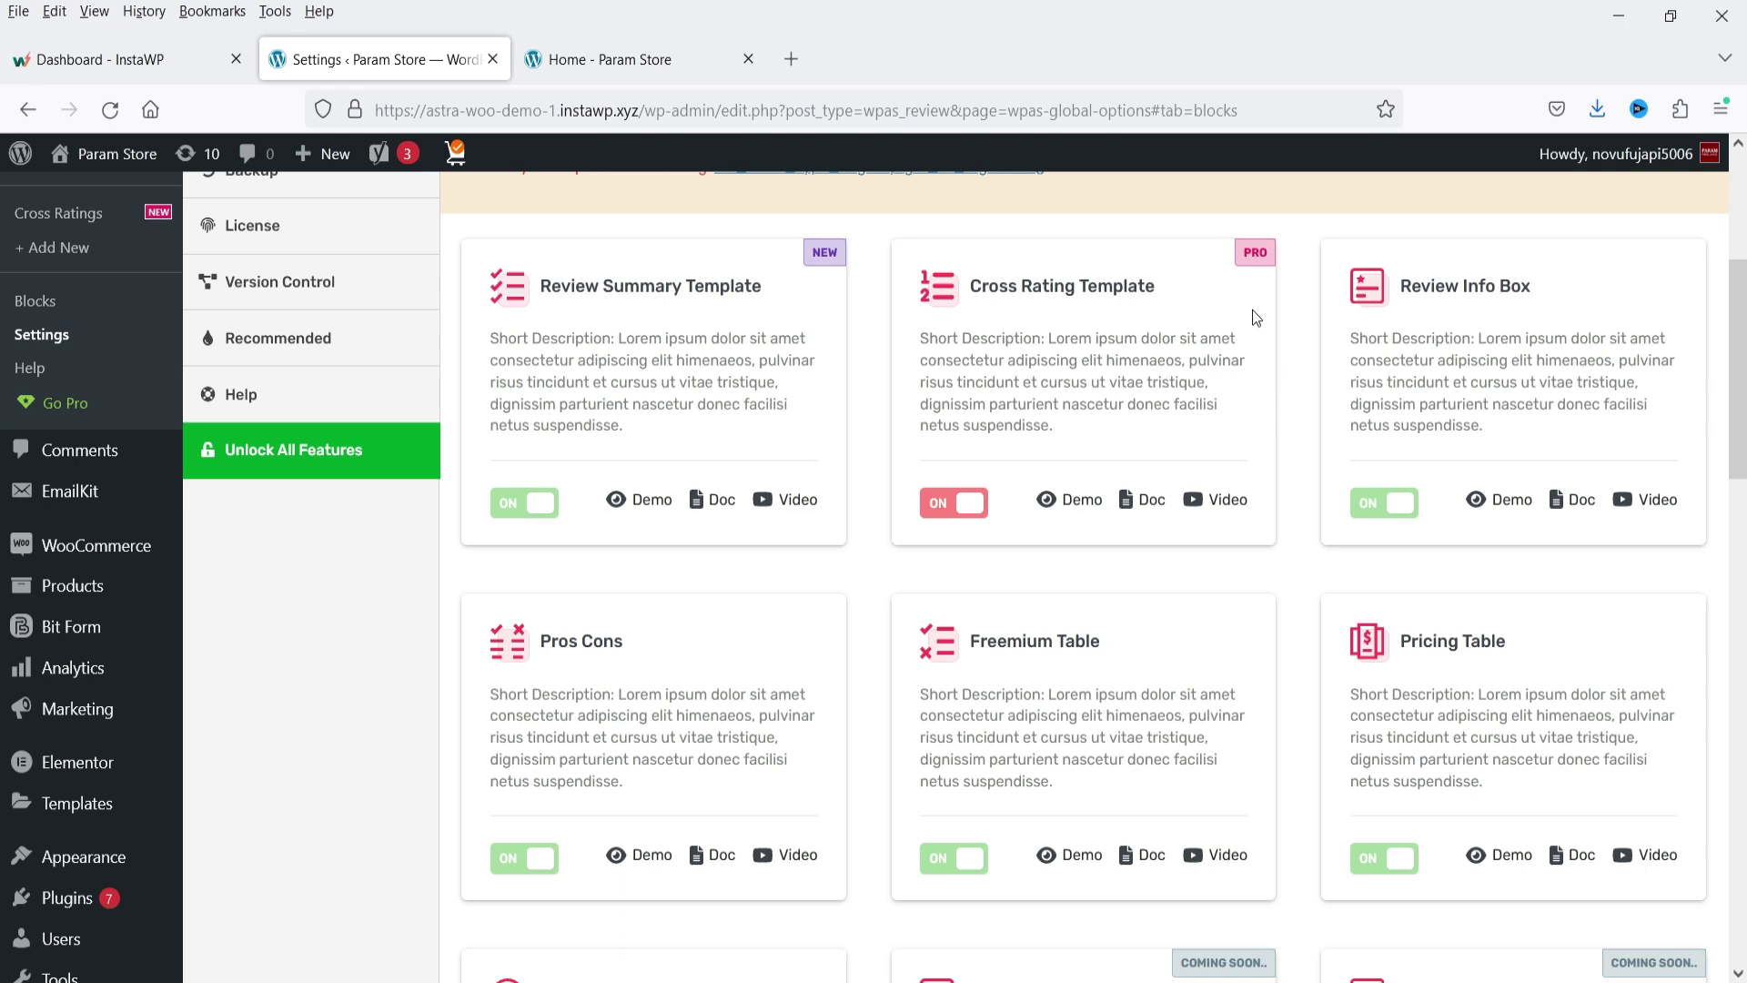
pyautogui.scroll(4, 1213, 450)
pyautogui.click(316, 423)
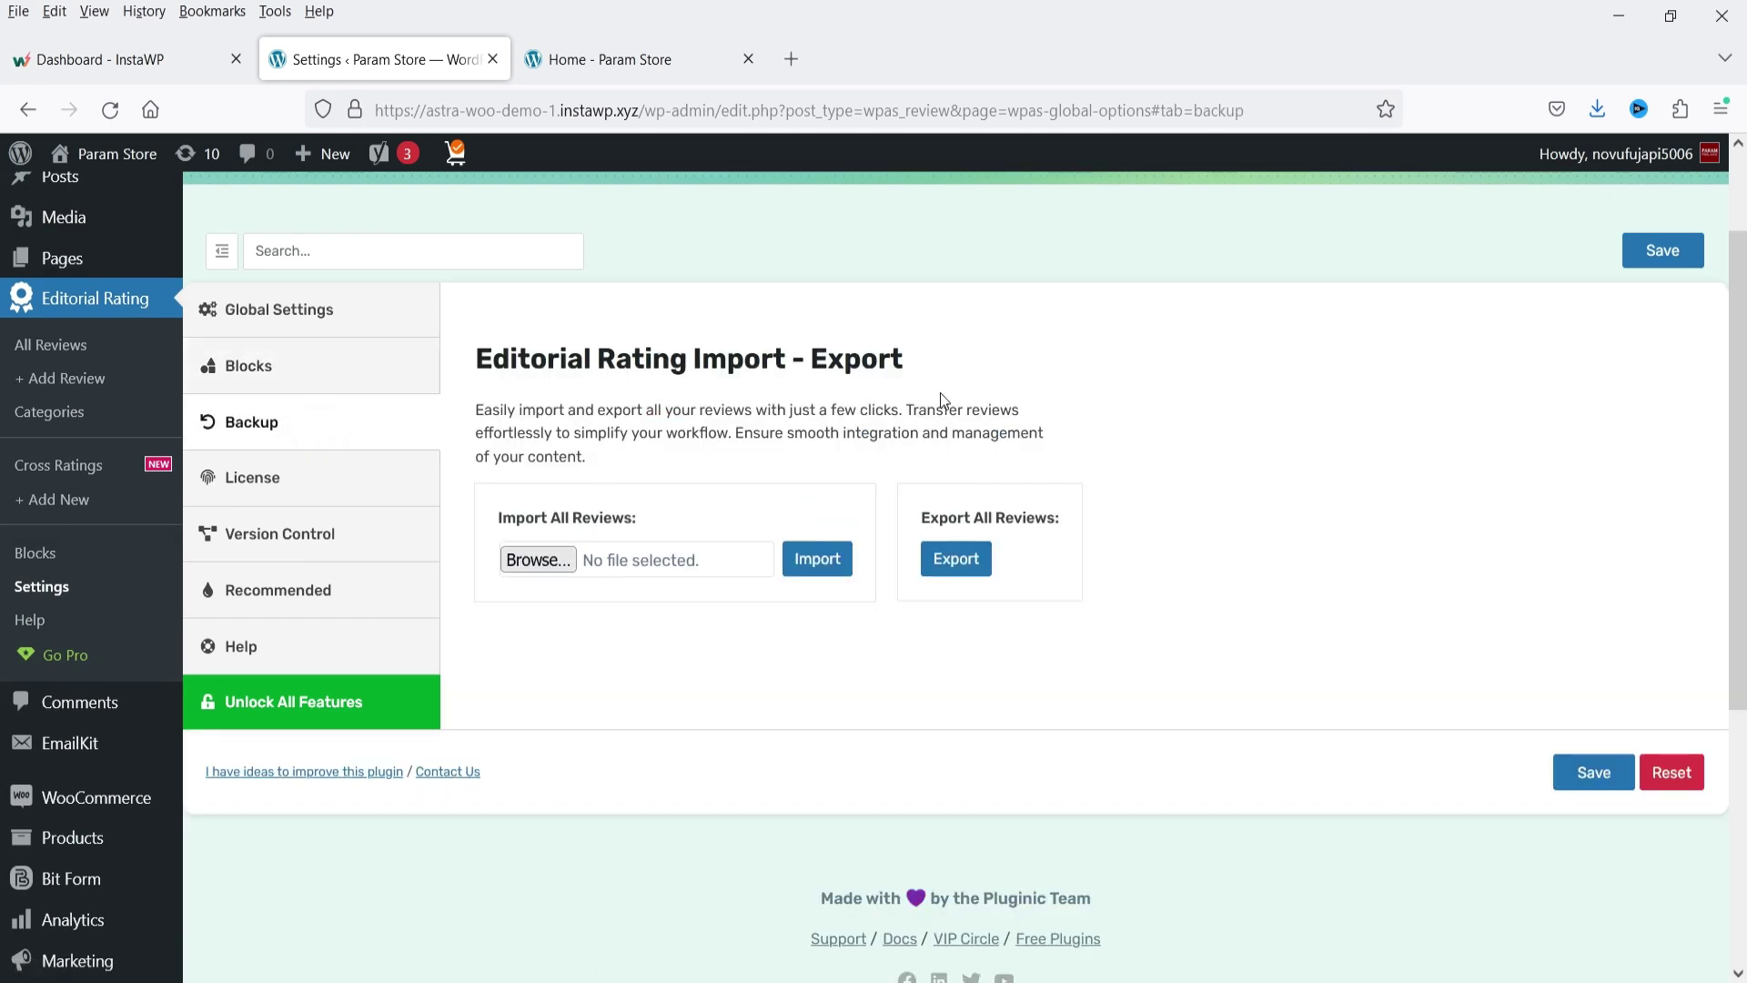
pyautogui.click(254, 482)
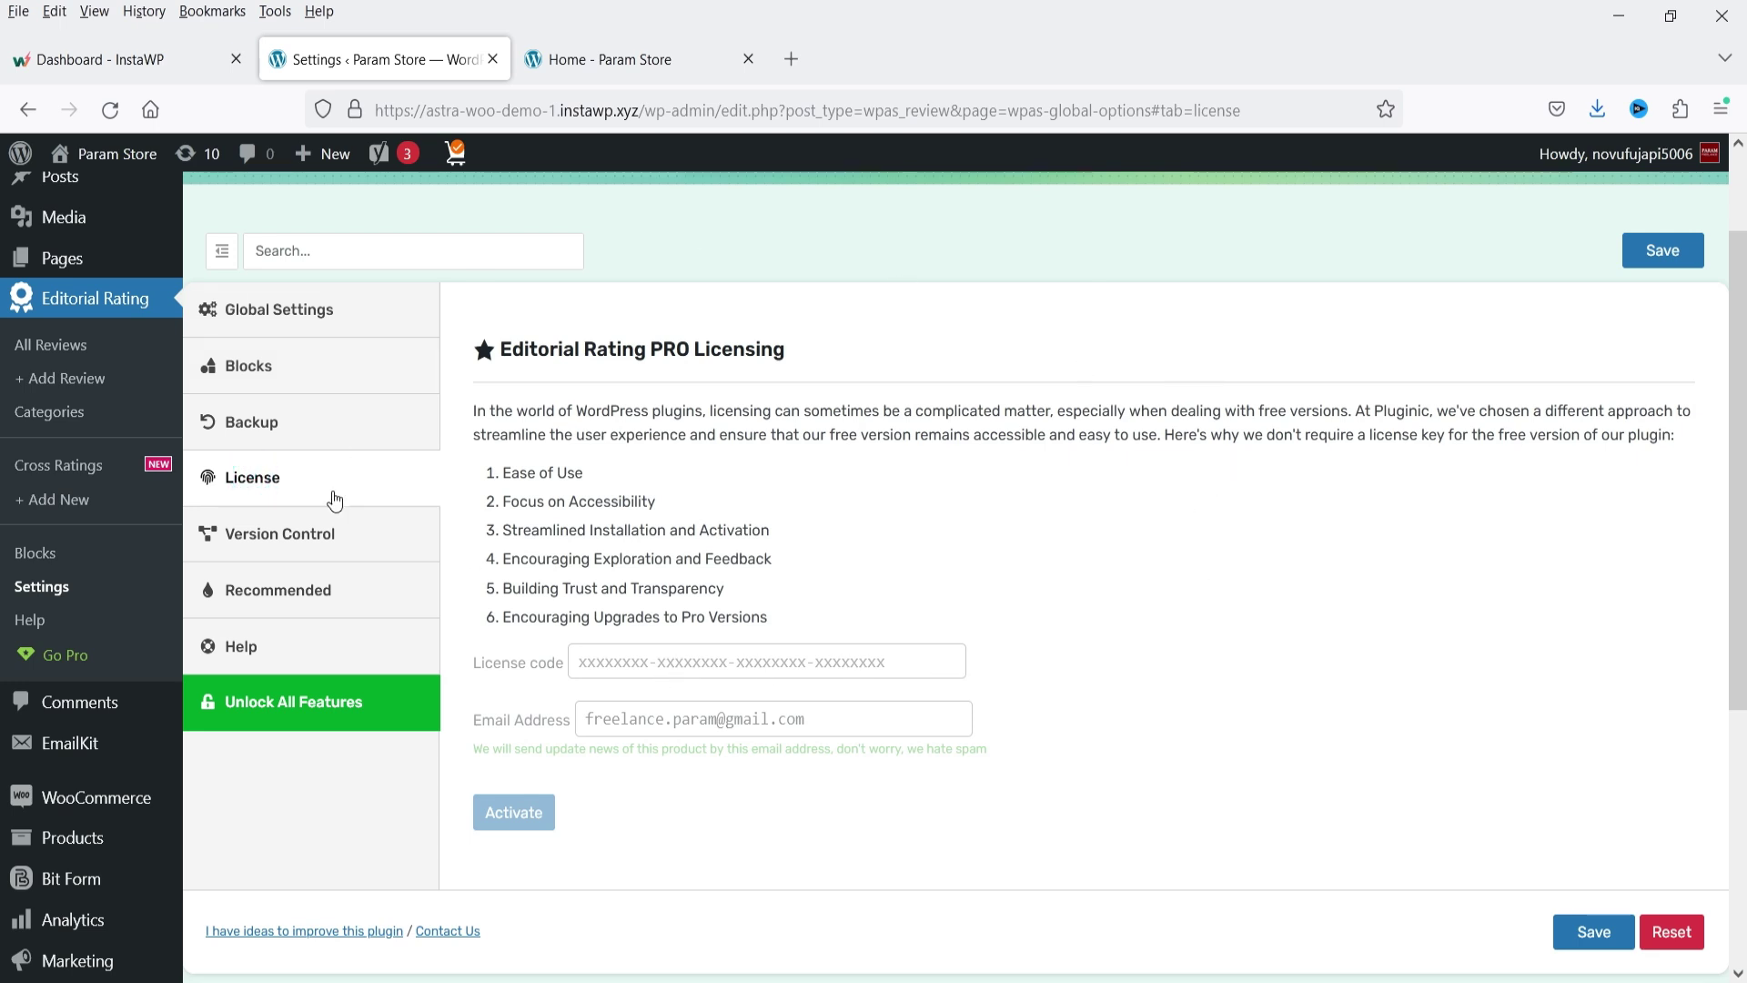
pyautogui.click(332, 530)
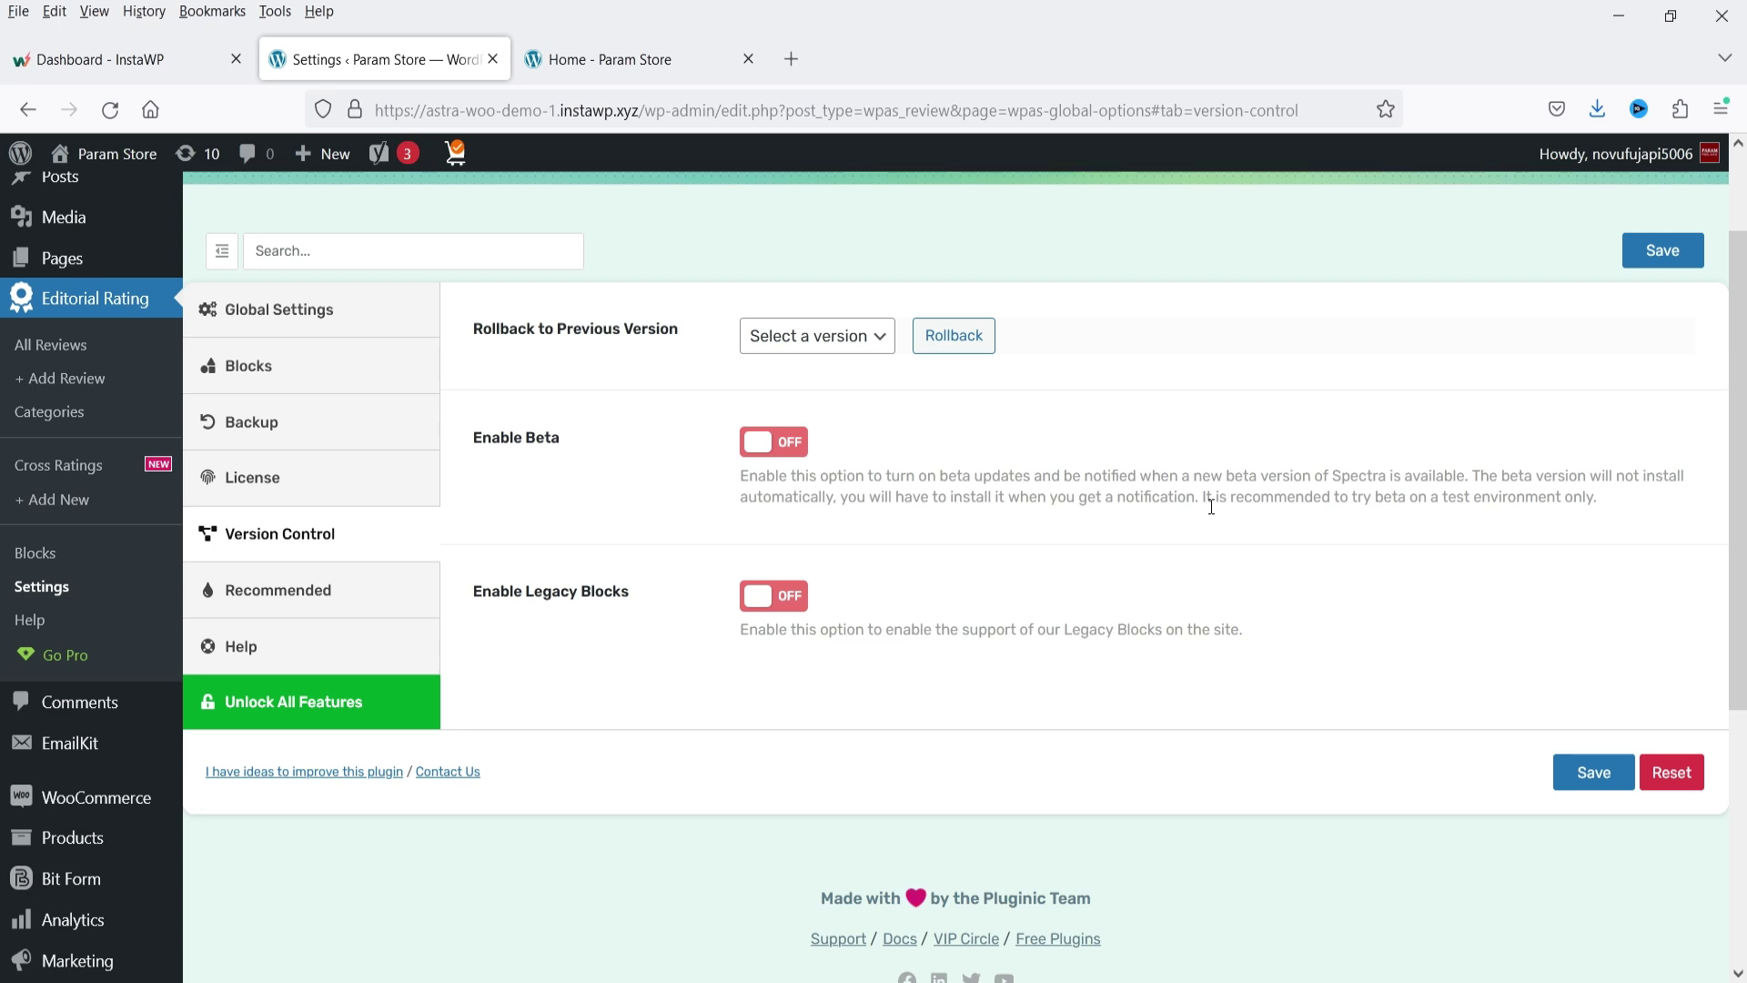
pyautogui.click(807, 337)
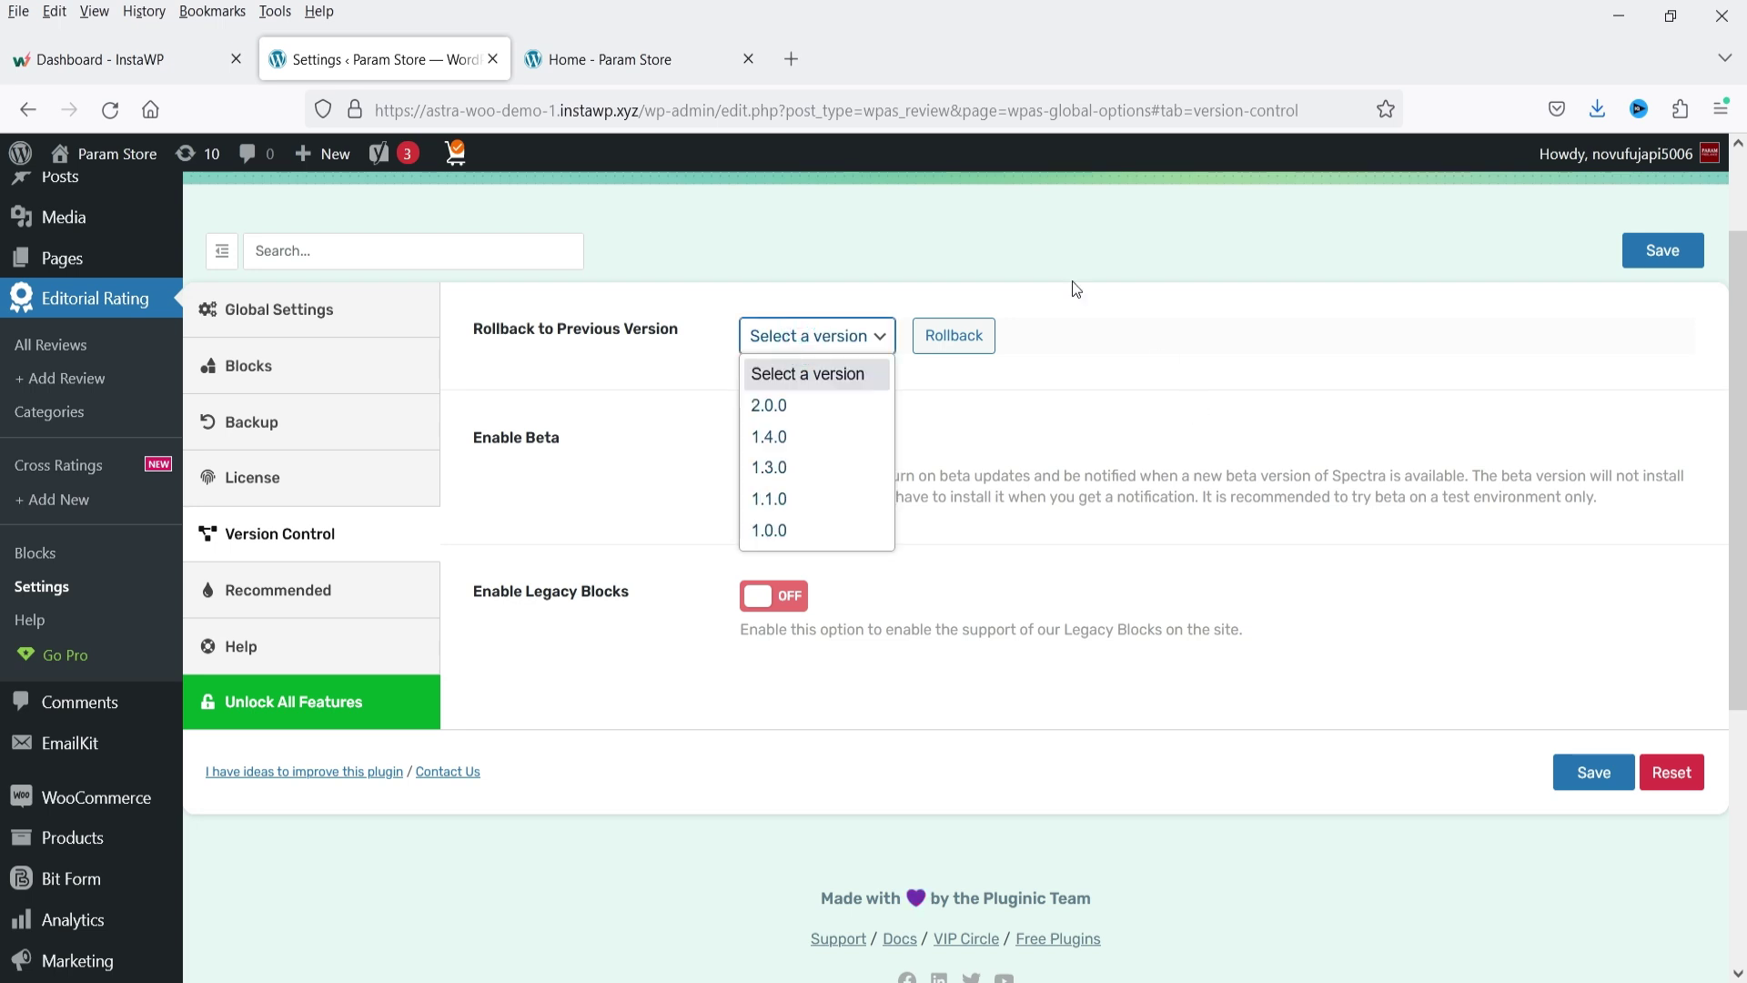
pyautogui.click(1071, 415)
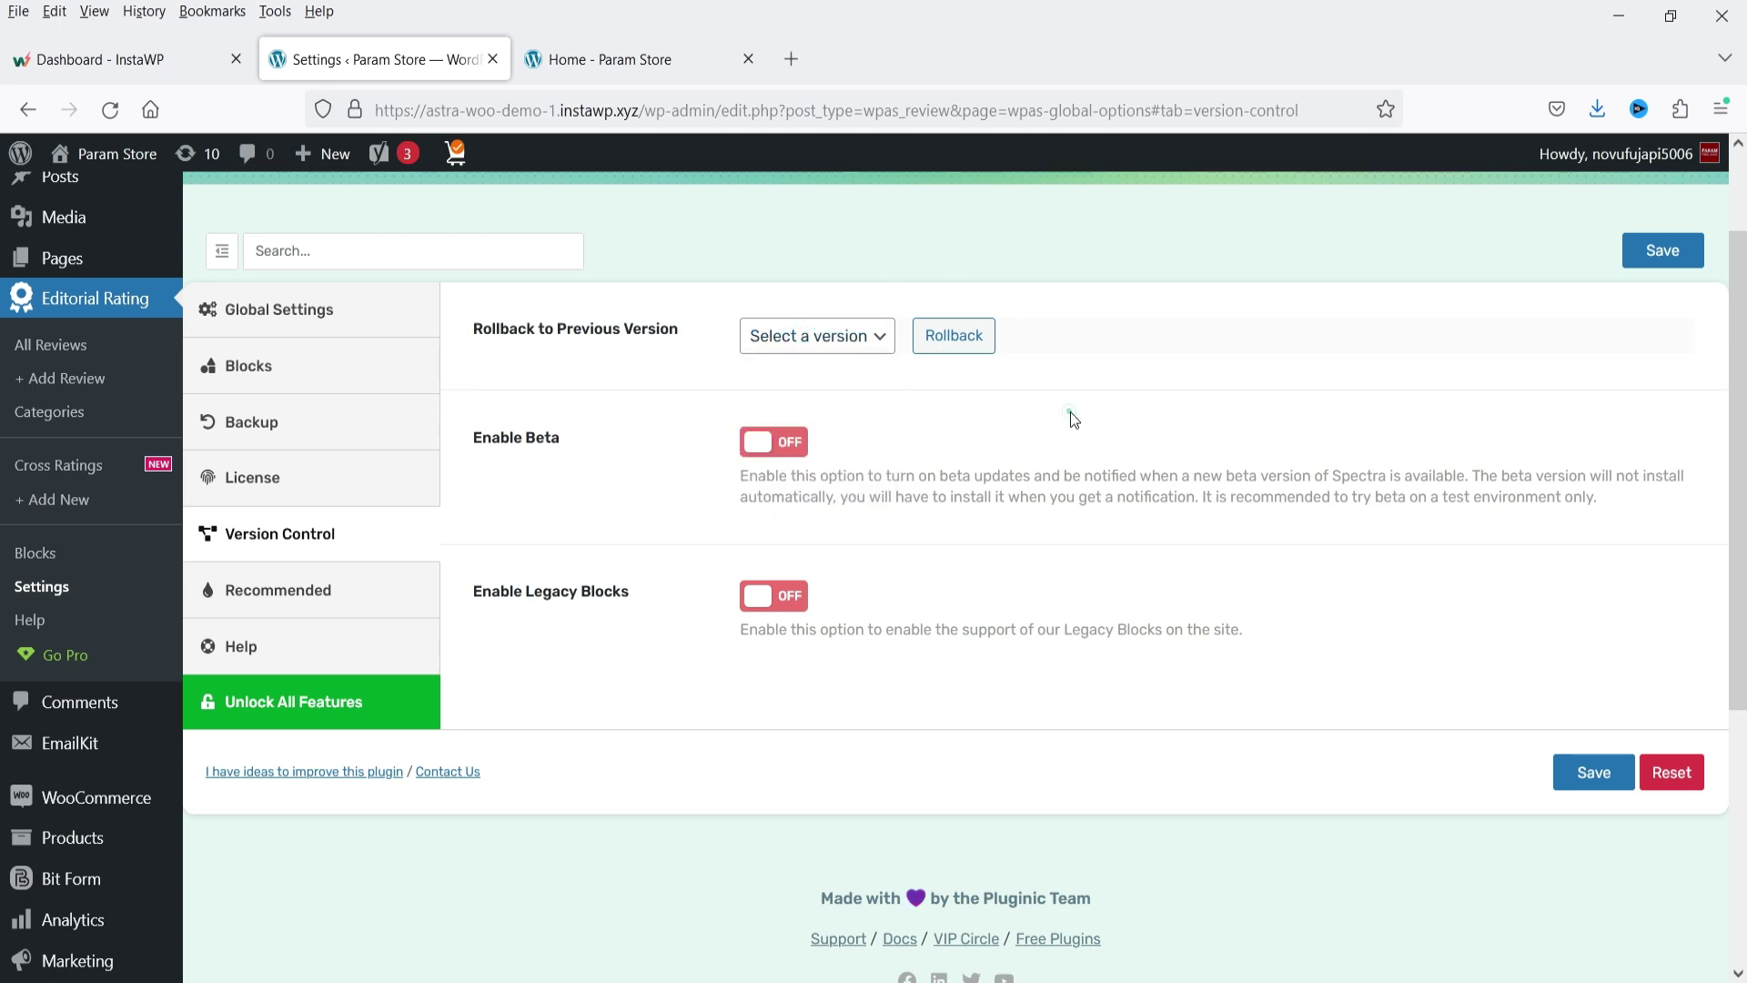
pyautogui.scroll(1, 1356, 468)
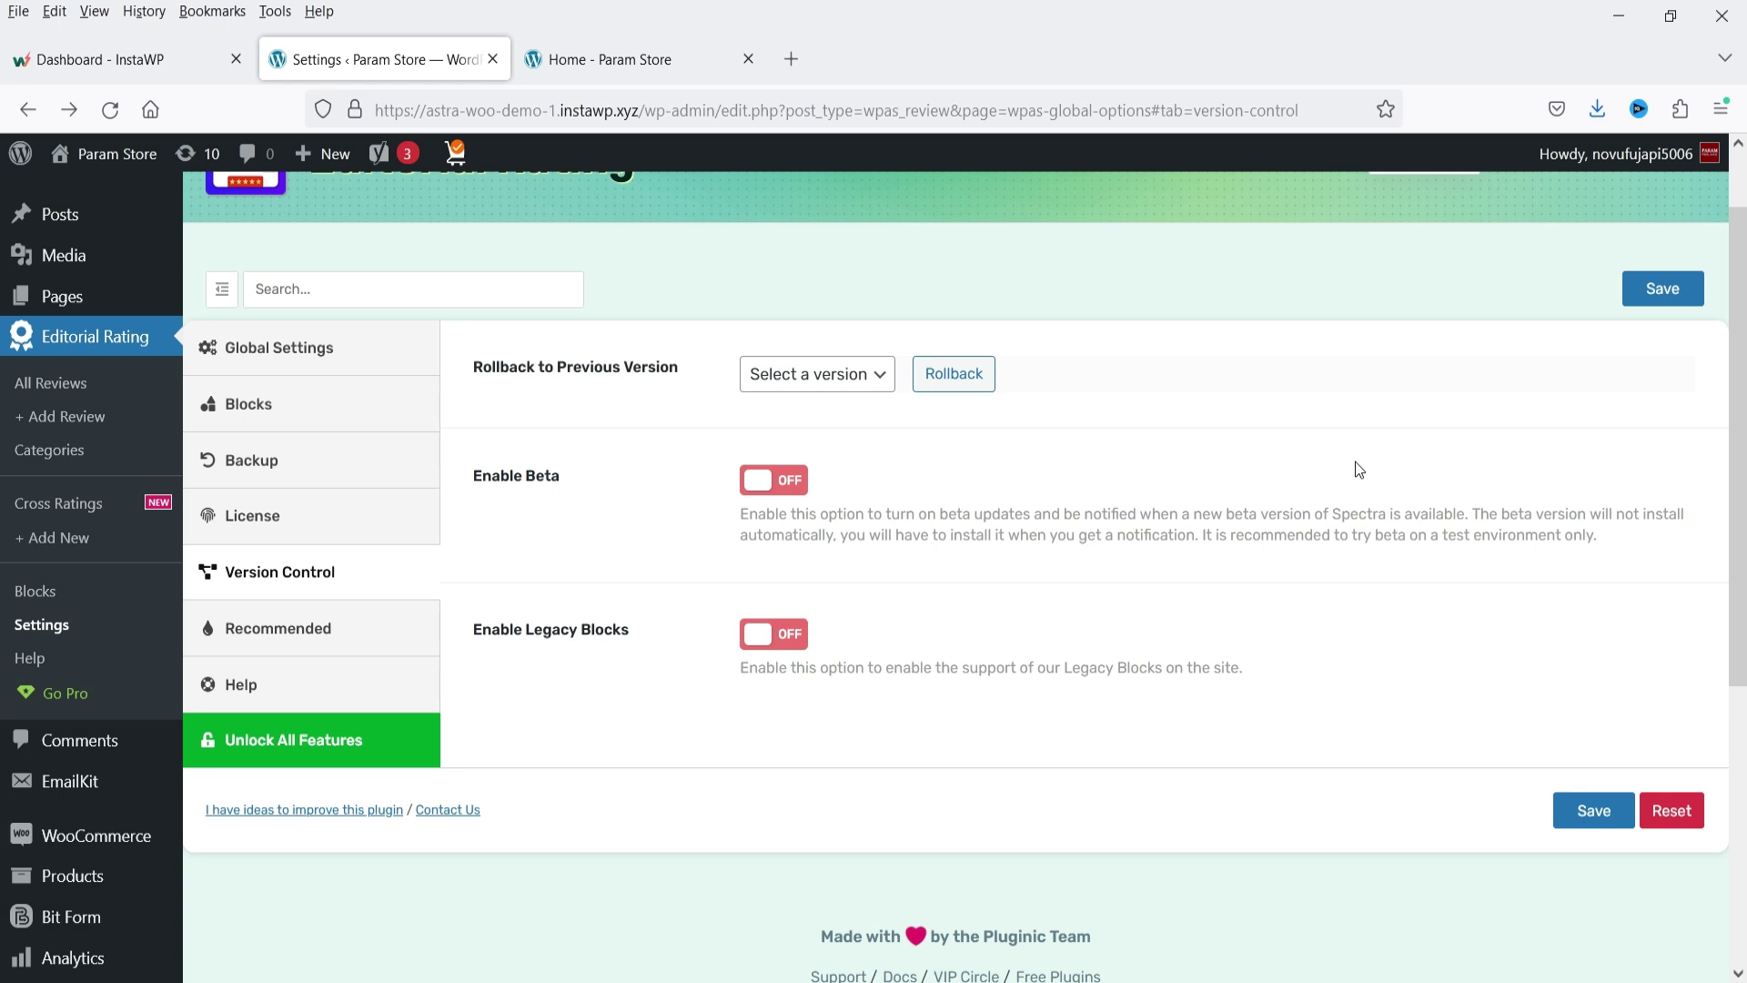
# - From the All Reviews list, start a new editorial review titled "Sony Alpha a7 III"
pyautogui.click(56, 387)
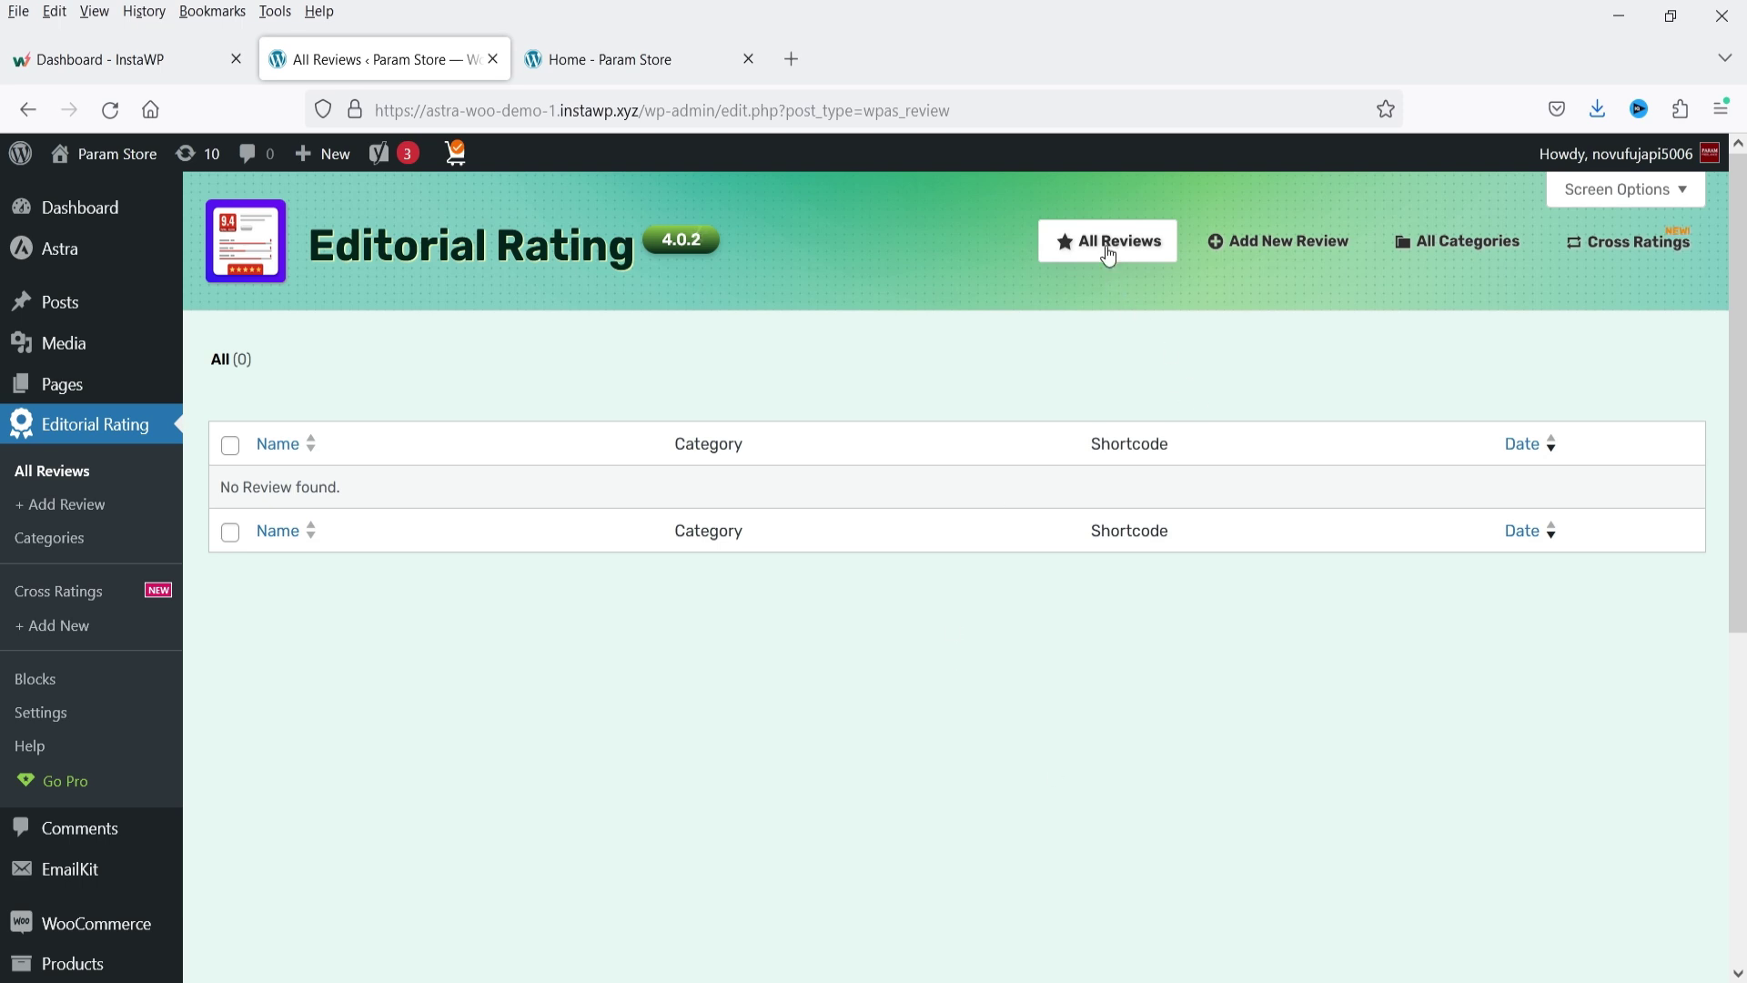
pyautogui.click(1263, 260)
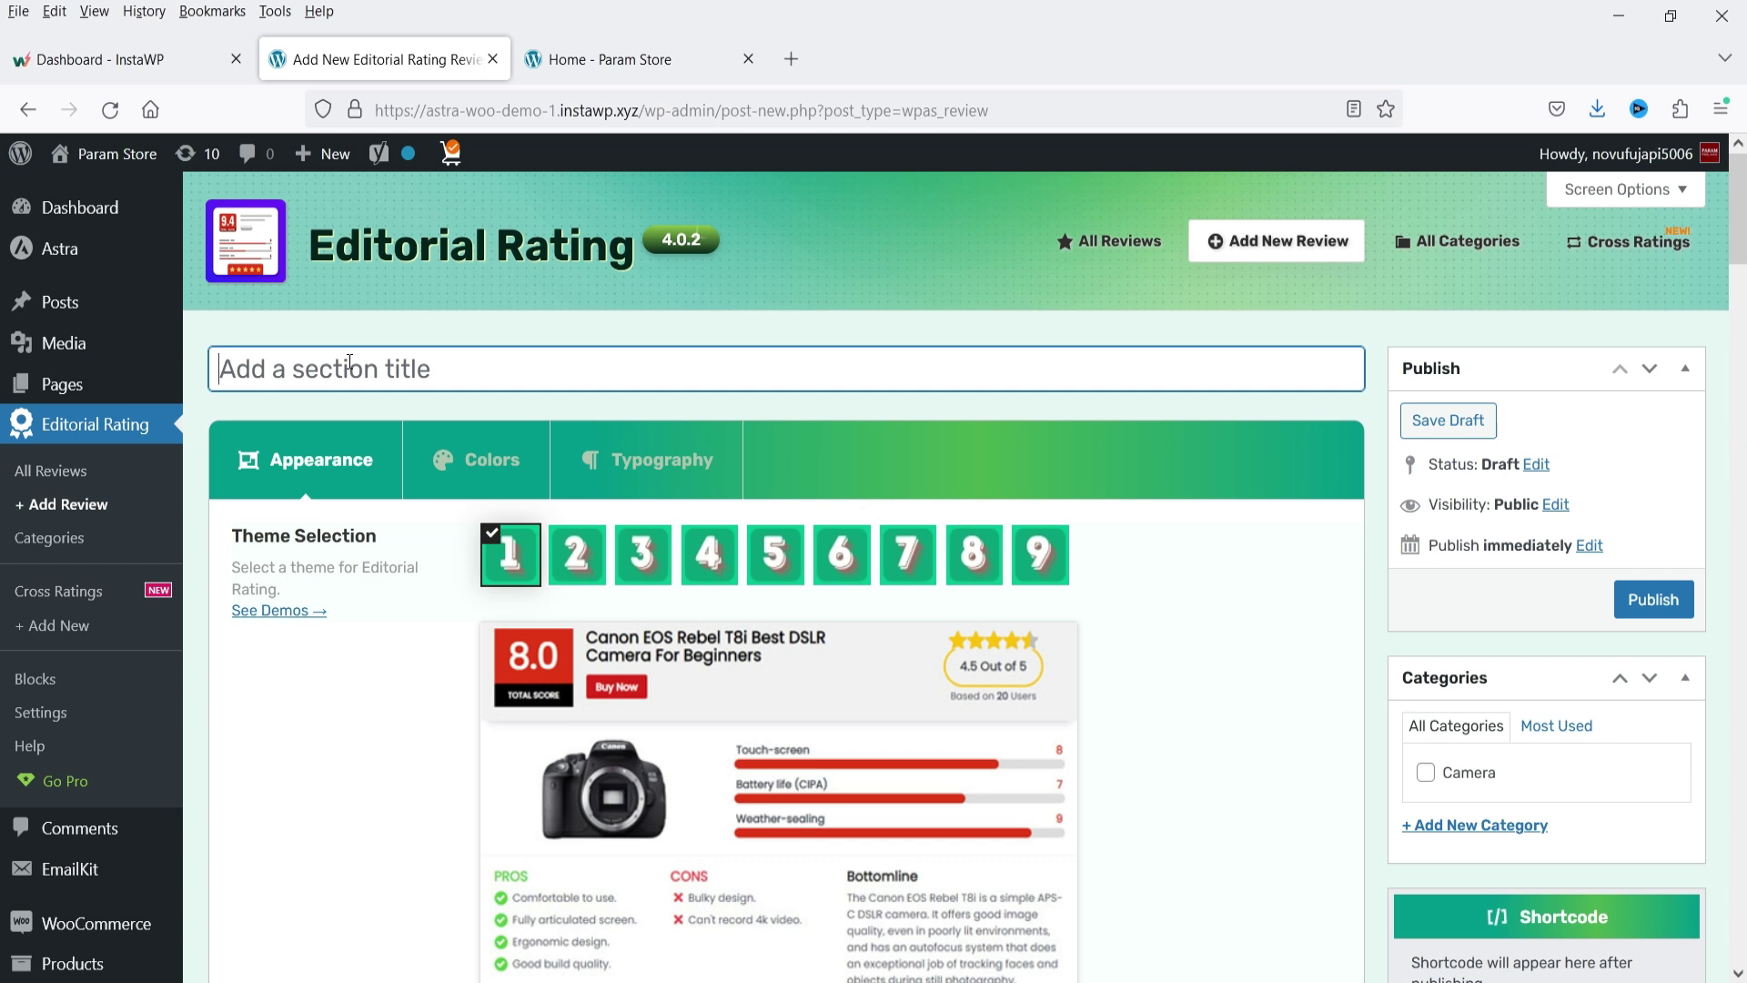
pyautogui.write('Sony Alpha a7 III')
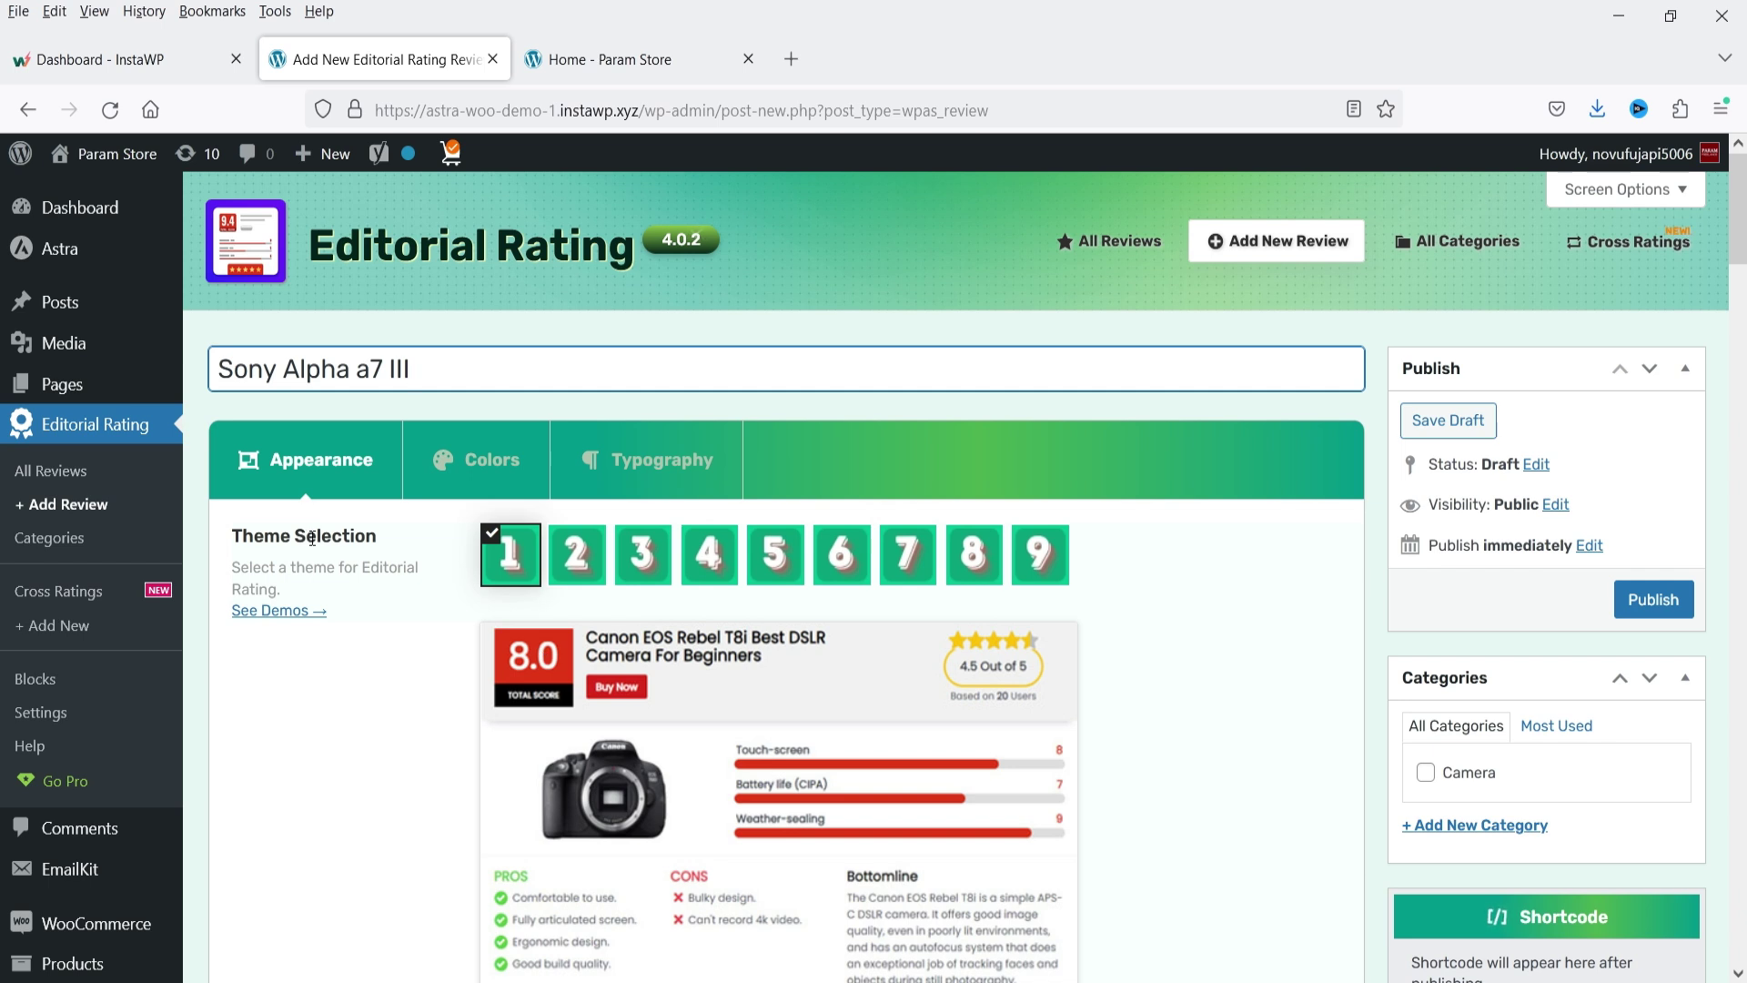
# - Preview review themes 2 through 9 for the new review and return the selection to theme 1
pyautogui.scroll(-2, 1067, 627)
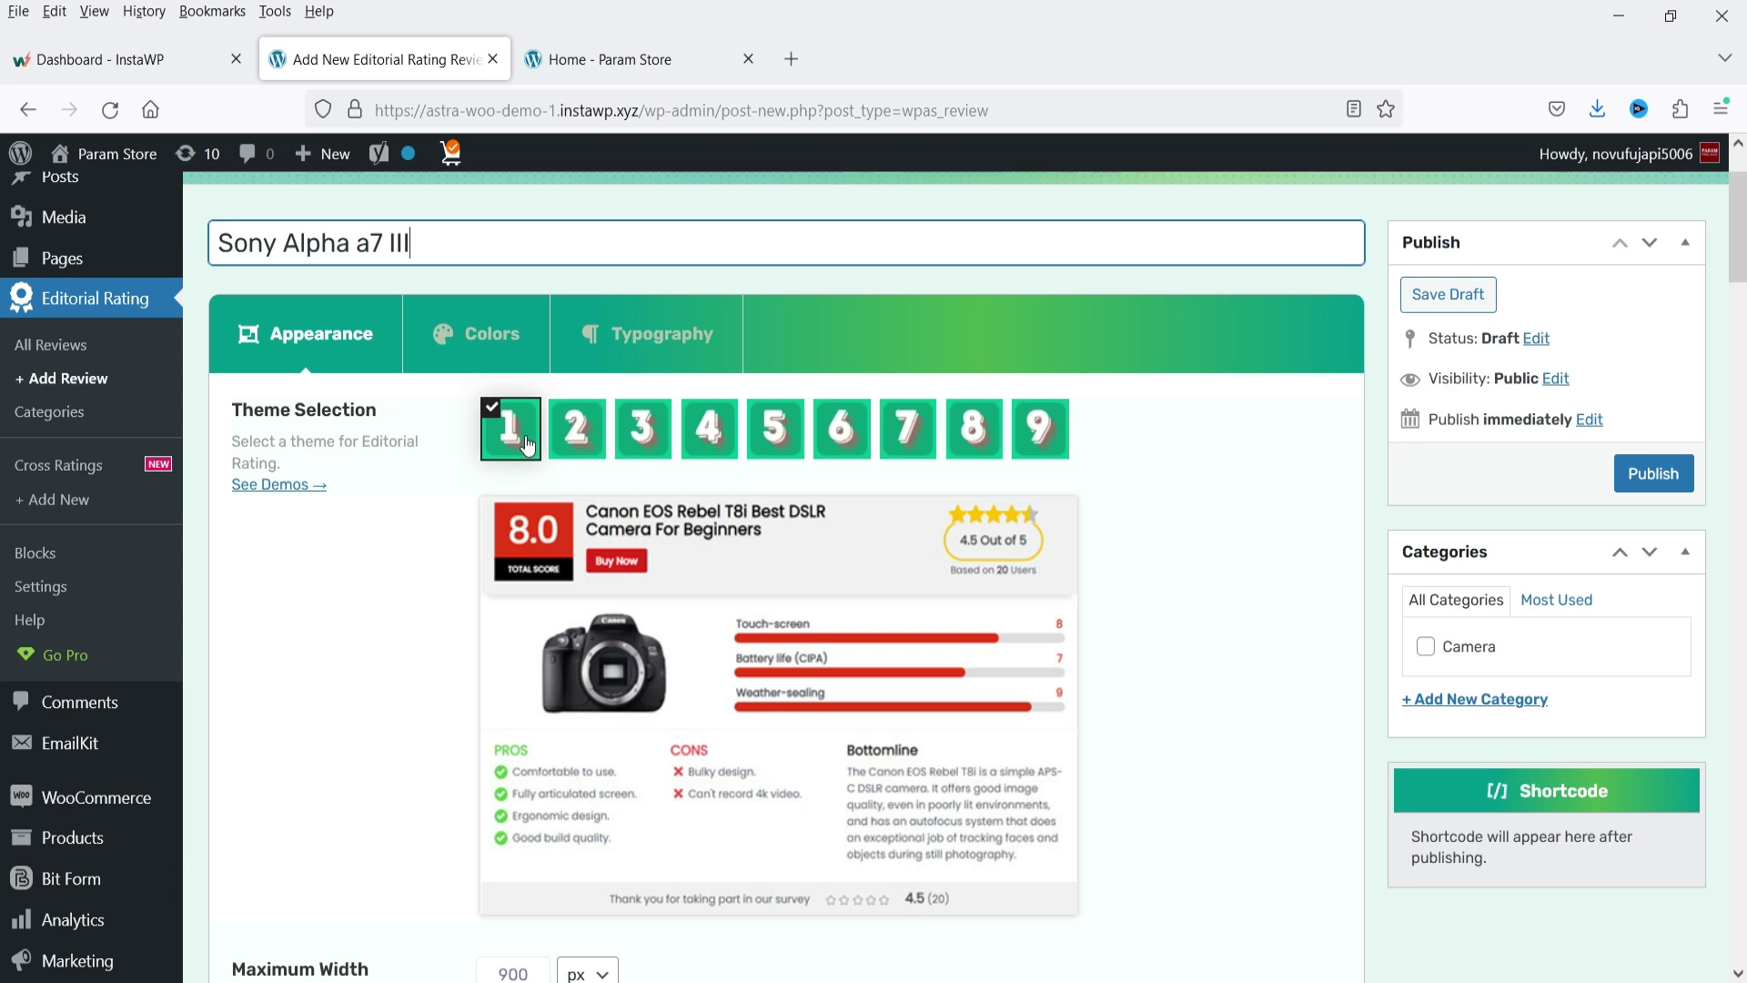
pyautogui.click(574, 438)
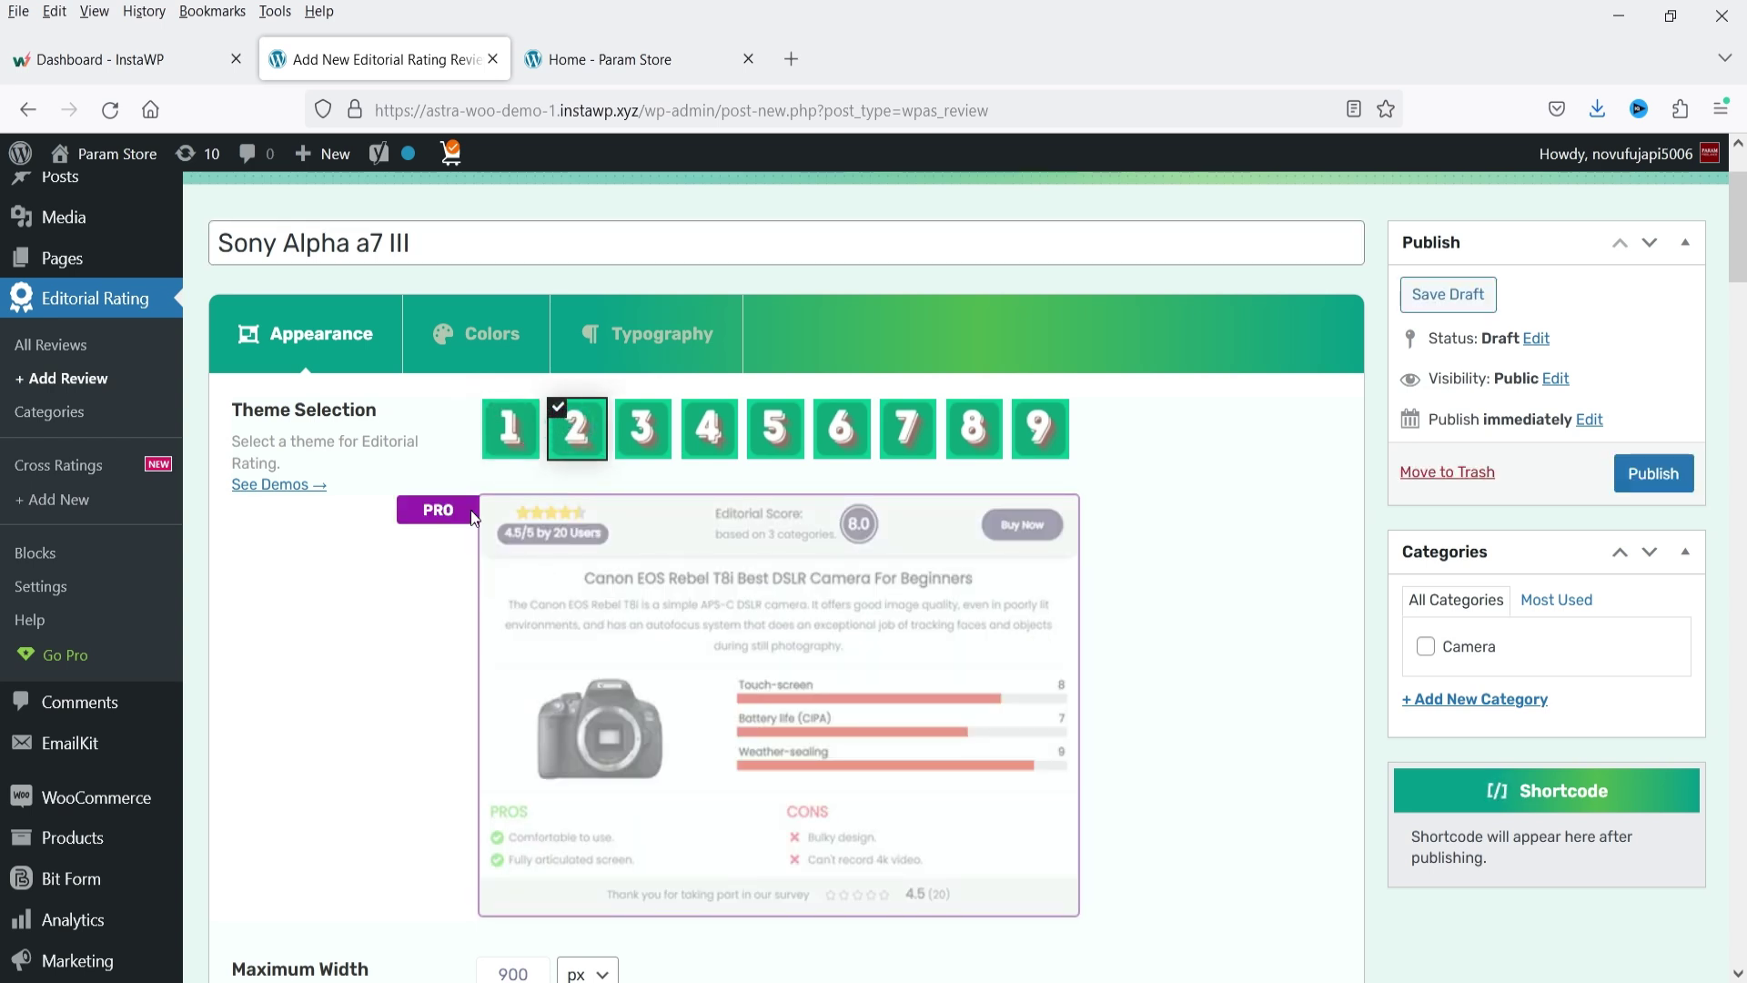
pyautogui.click(646, 437)
pyautogui.click(711, 437)
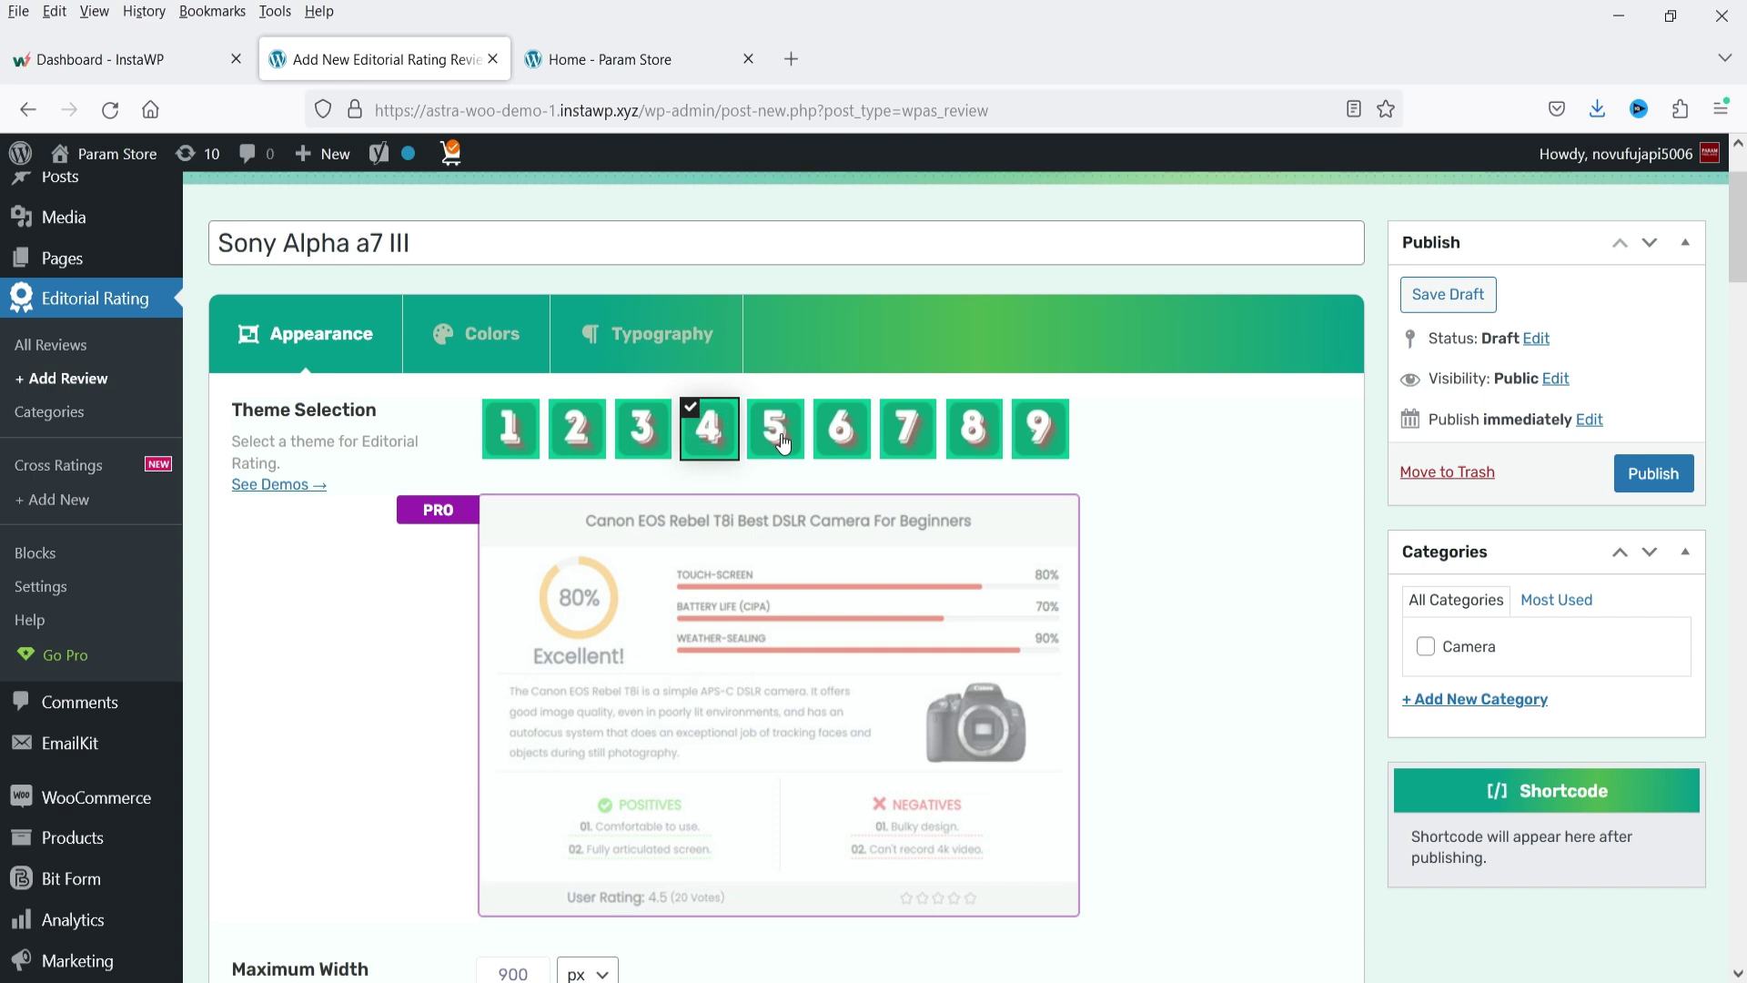
pyautogui.click(783, 444)
pyautogui.click(841, 436)
pyautogui.click(908, 437)
pyautogui.click(973, 437)
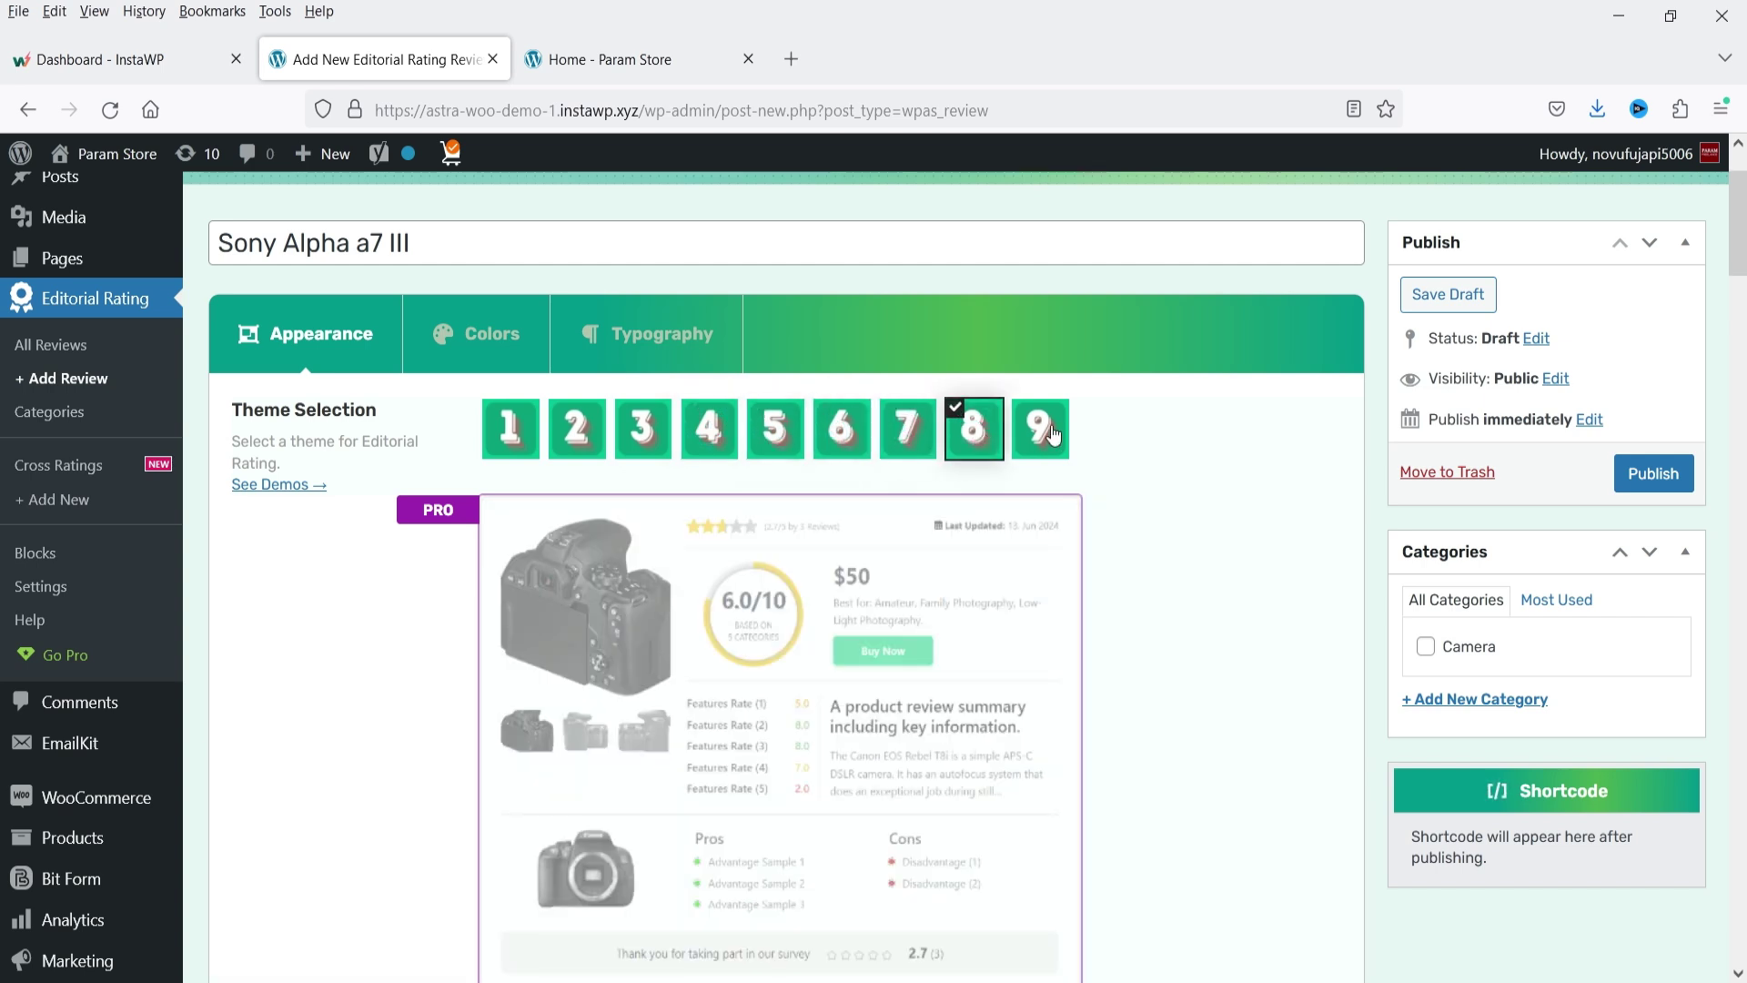
pyautogui.click(1052, 435)
pyautogui.click(506, 445)
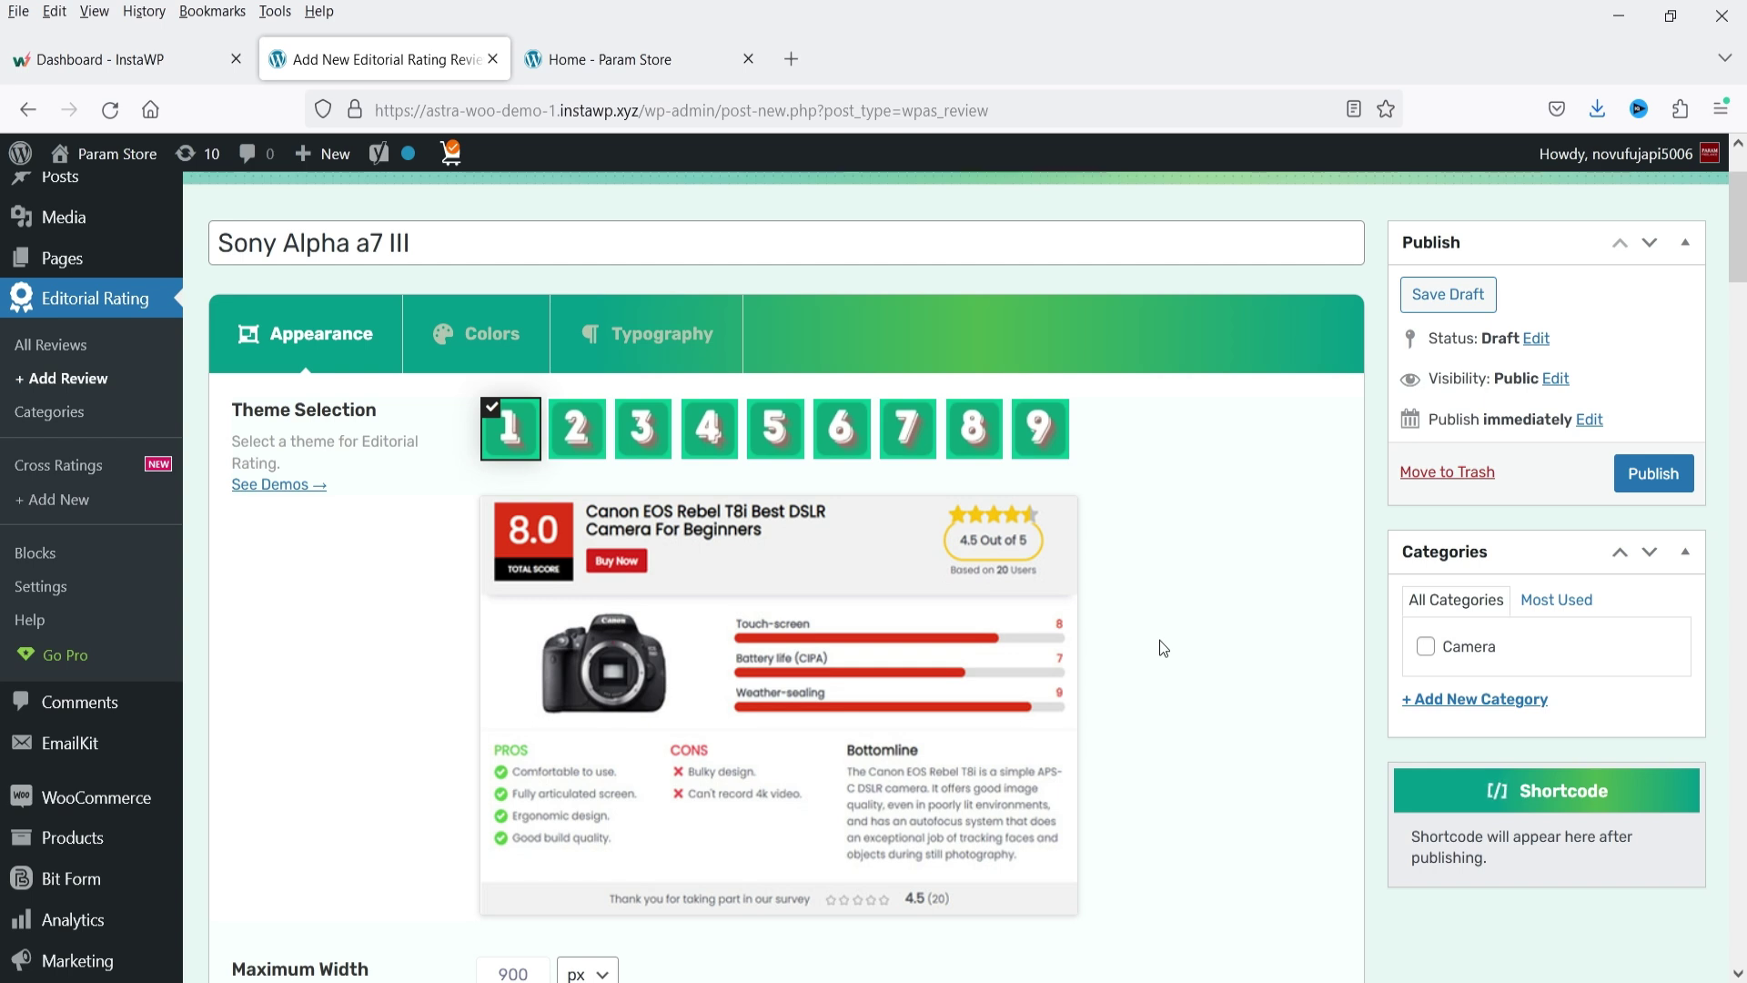
# - Set the review section's maximum width to 100 %
pyautogui.scroll(-4, 568, 638)
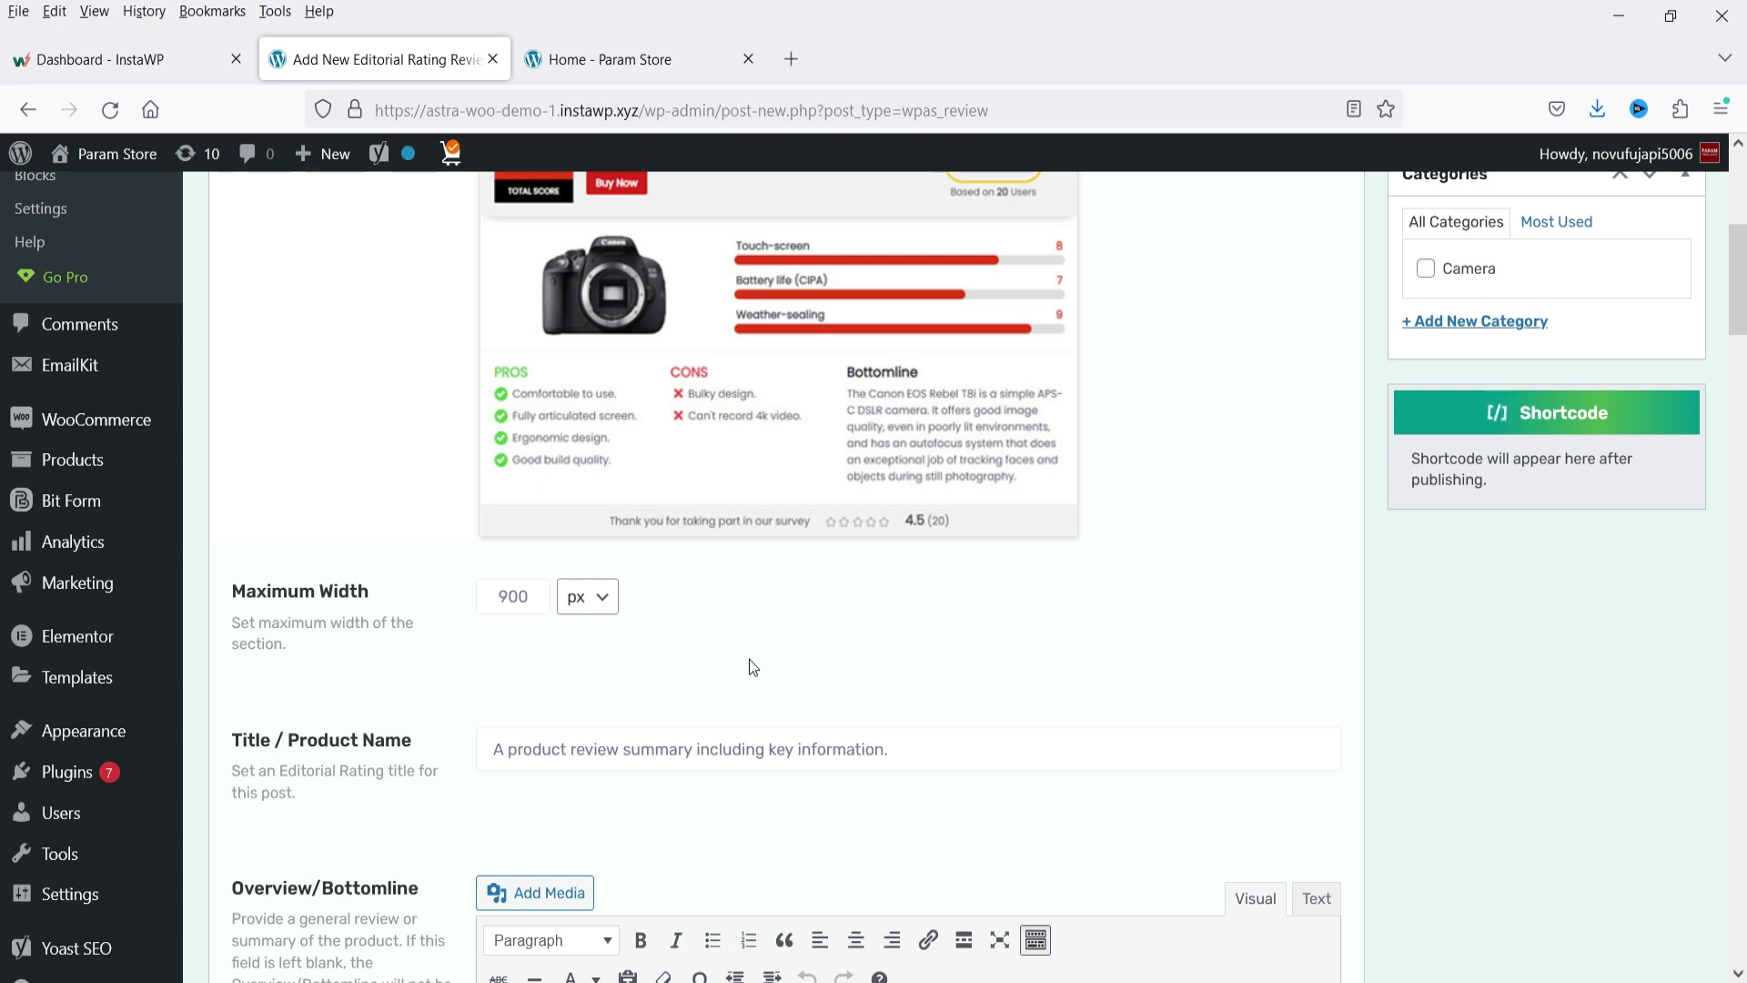
pyautogui.click(605, 599)
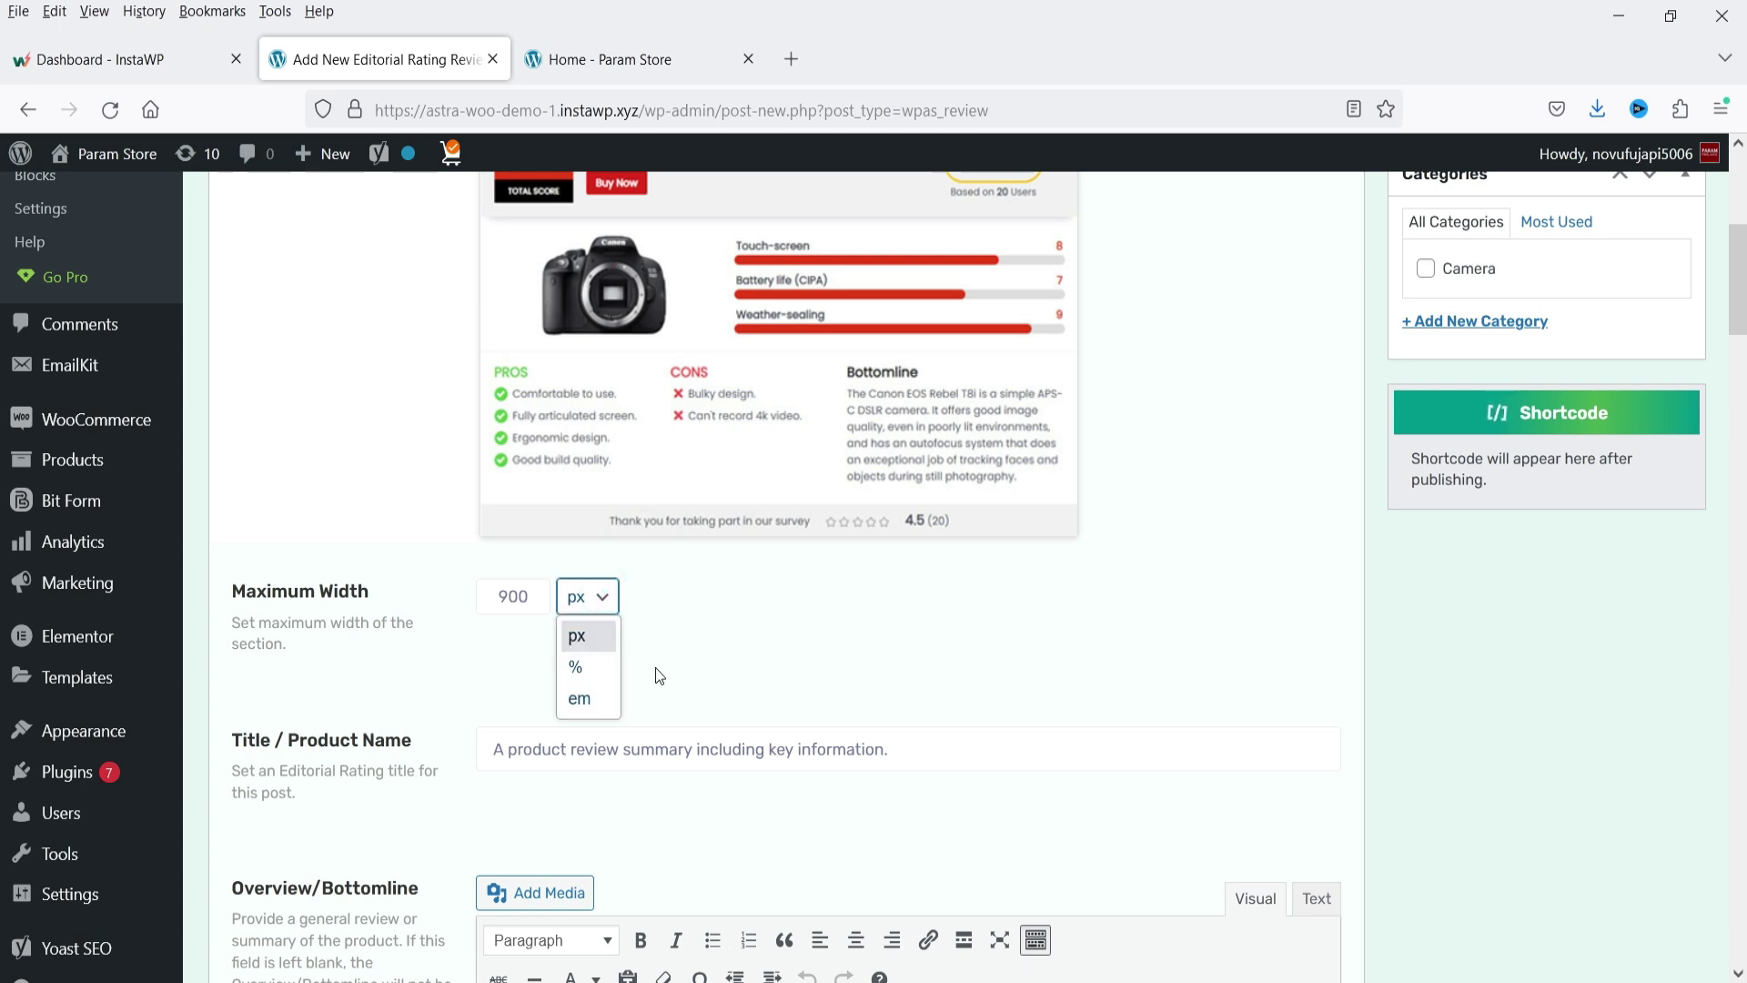
pyautogui.click(575, 668)
pyautogui.doubleClick(506, 599)
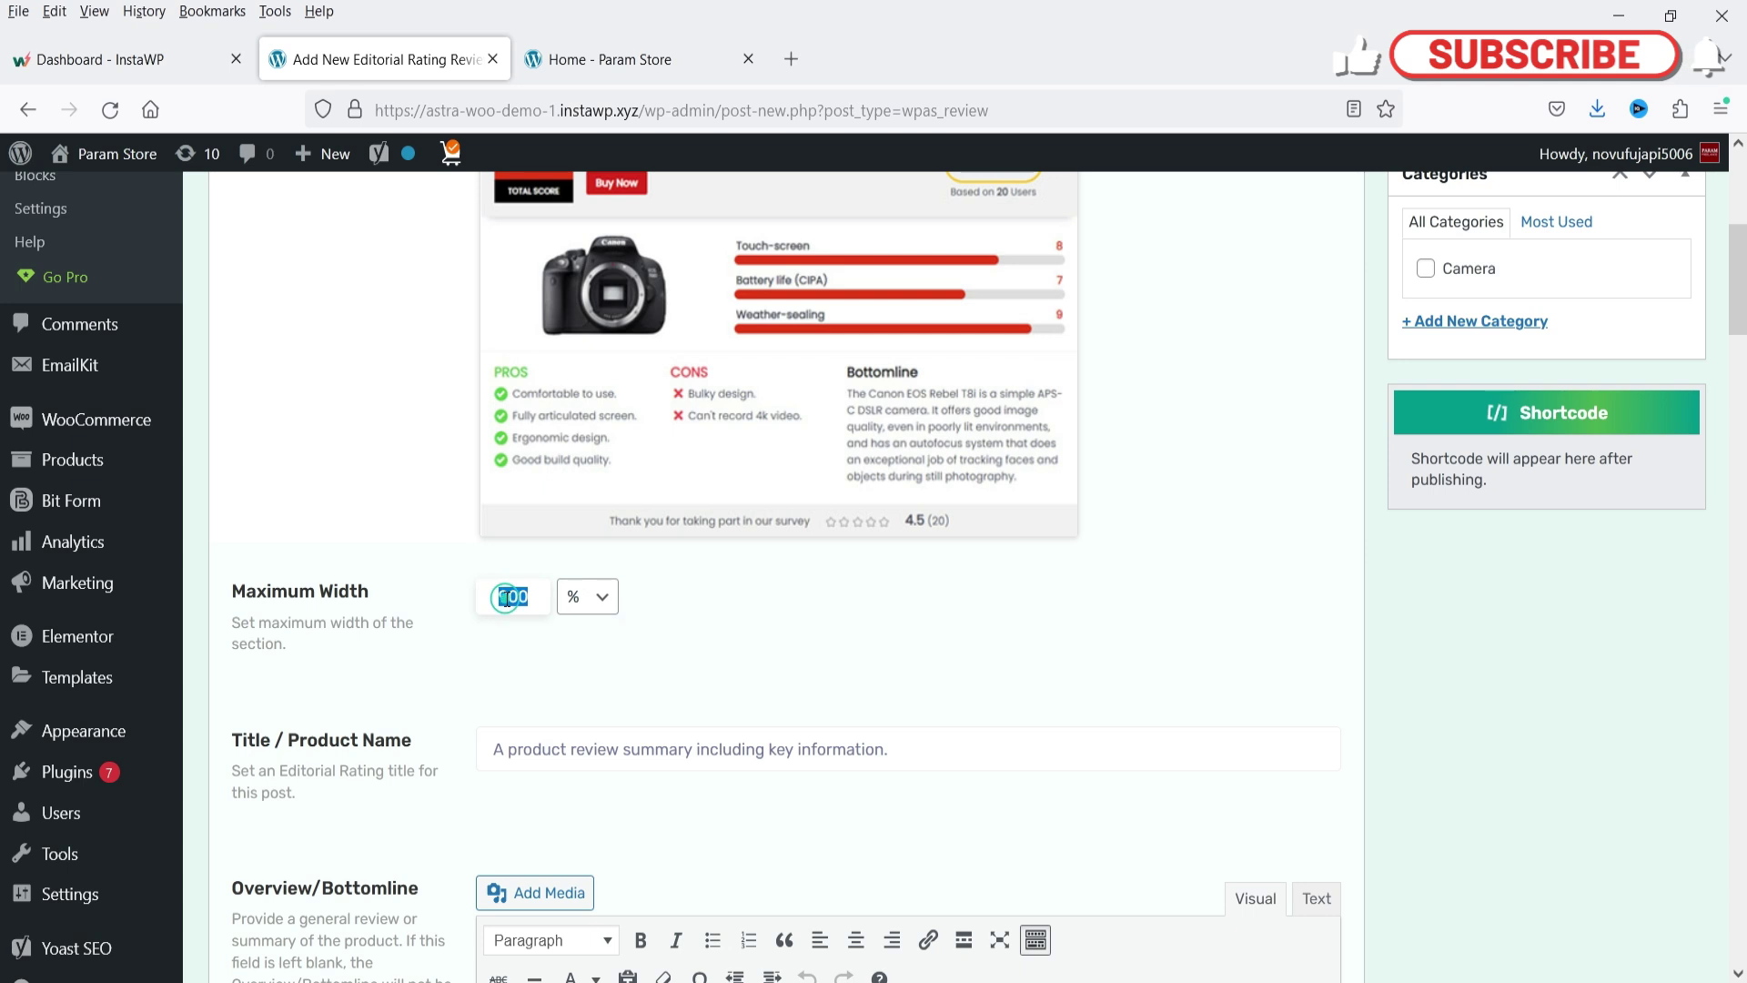
pyautogui.write('100')
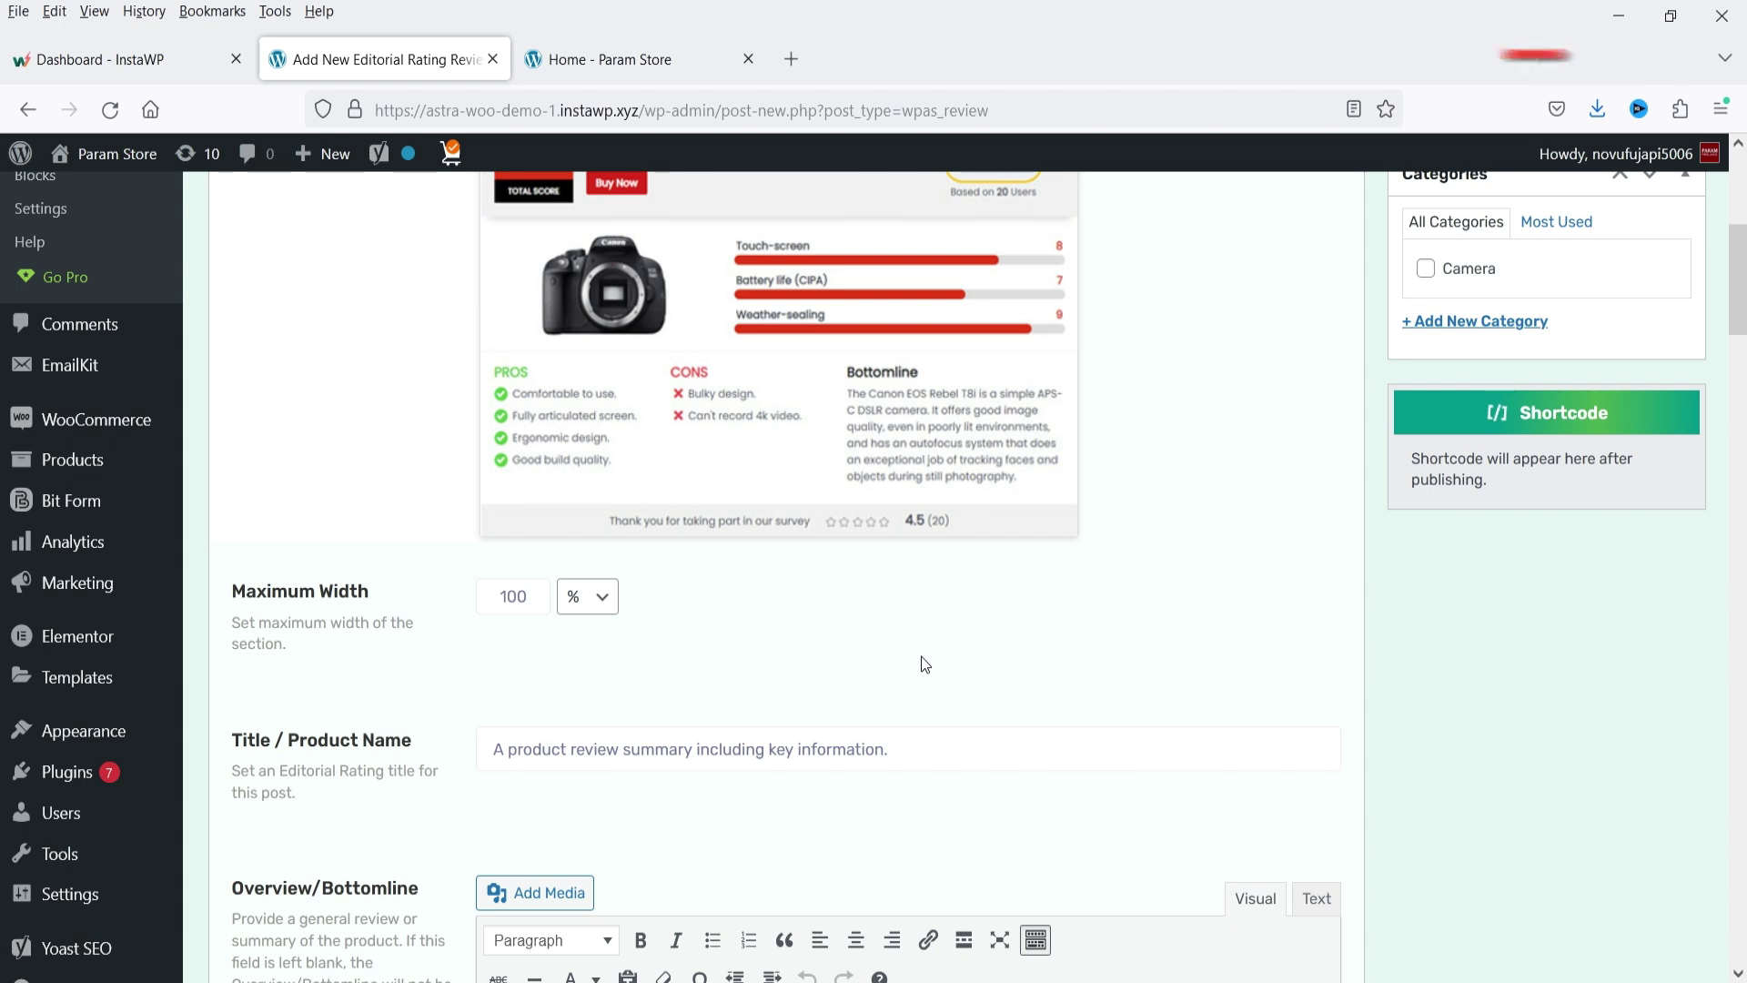
# - Replace the overview with "The Sony Alpha a7 III is a versatile full-frame mirrorless camera with excellent image quality and performance, suitable for both professionals and enthusiasts."
pyautogui.scroll(-3, 921, 657)
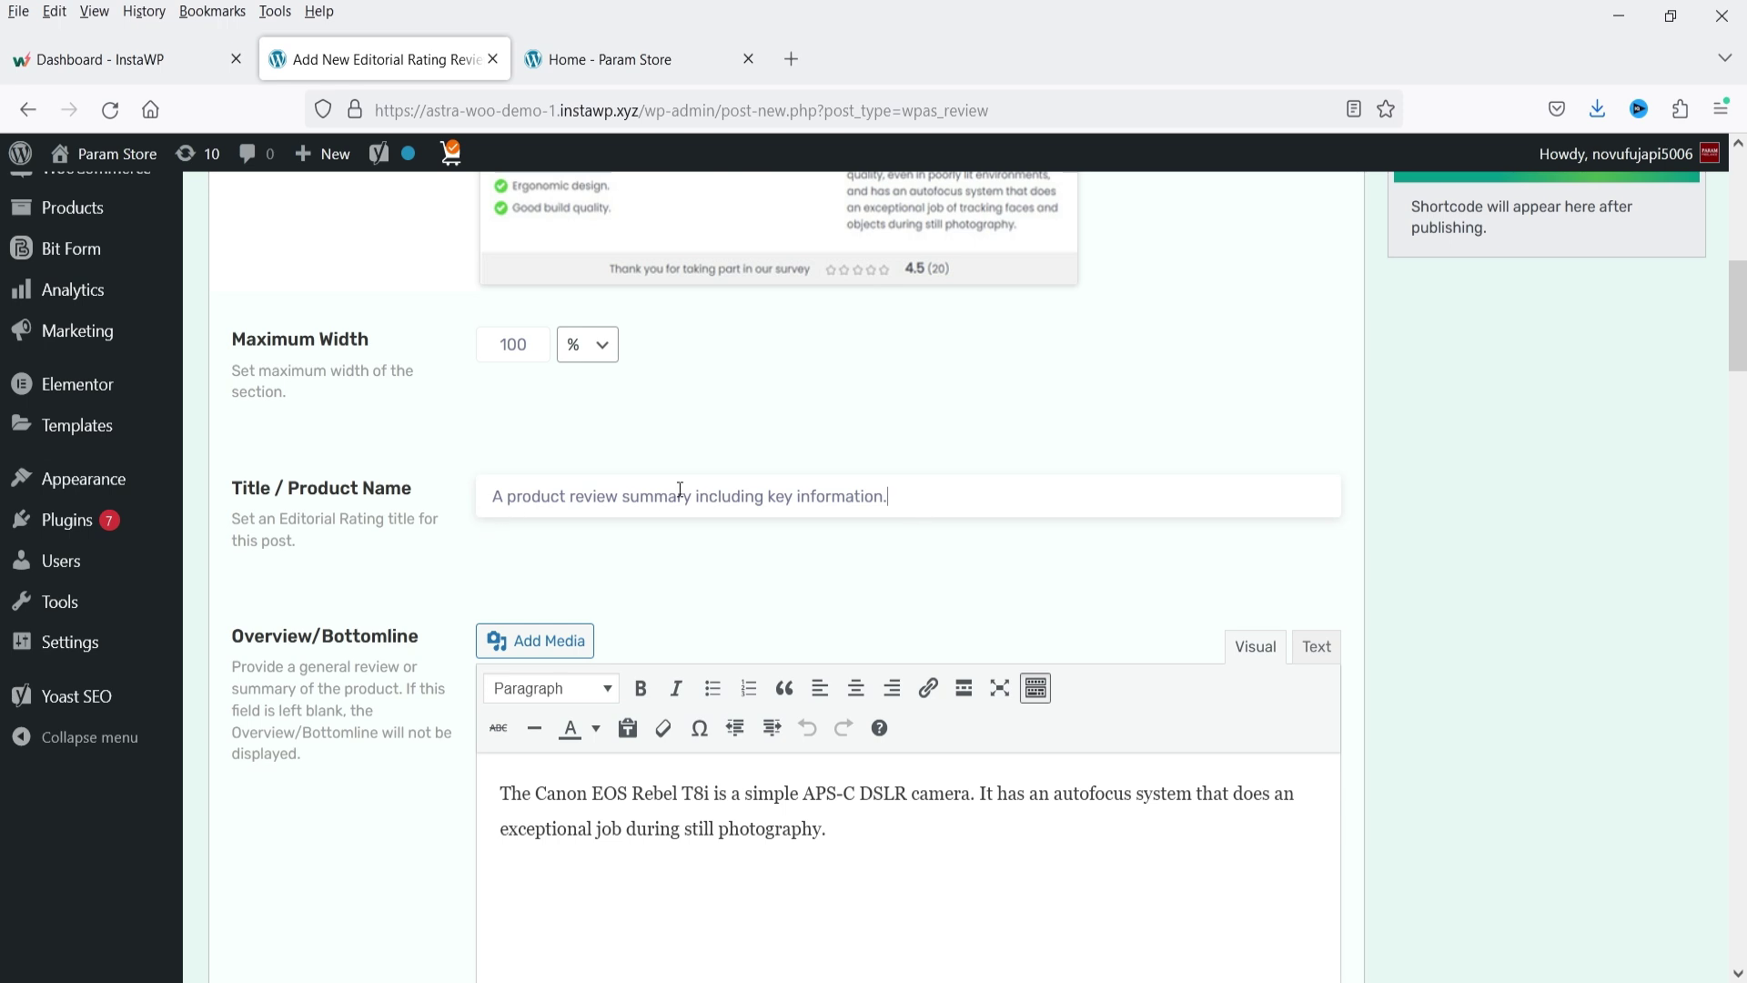
pyautogui.scroll(-4, 681, 490)
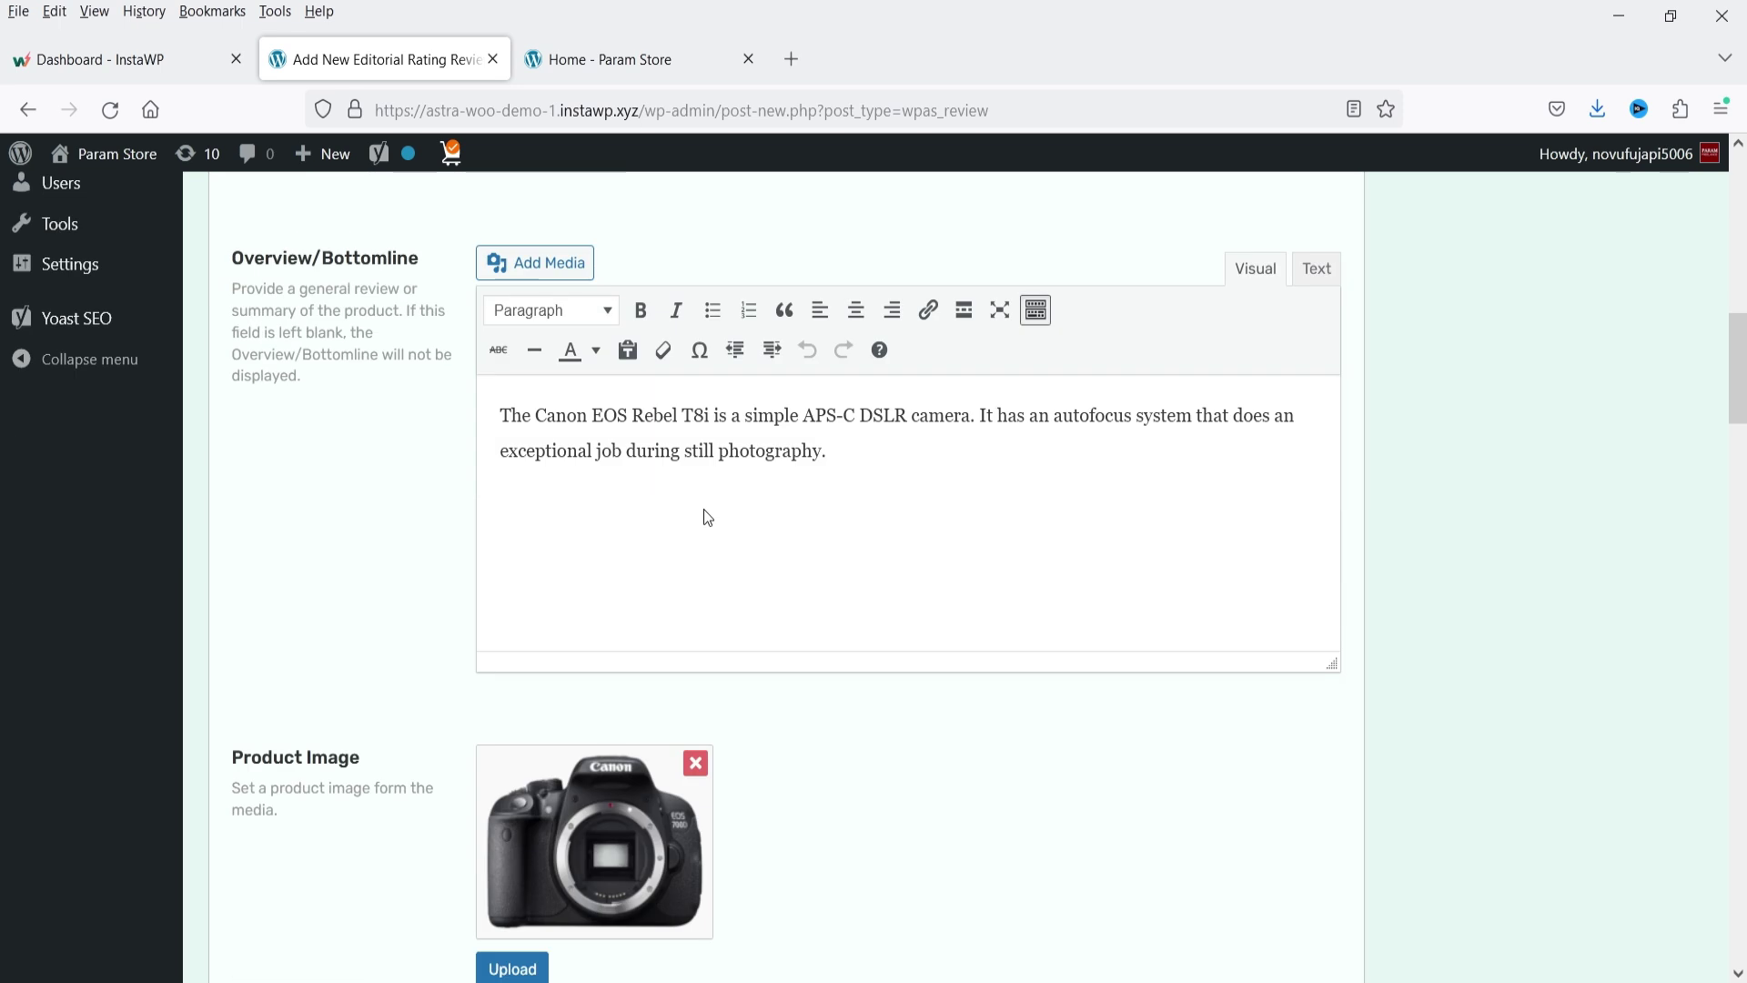
pyautogui.tripleClick(901, 515)
pyautogui.click(901, 514)
pyautogui.tripleClick(928, 453)
pyautogui.press('BackSpace')
pyautogui.write('The Sony Alpha a7 III is a versatile full-frame mirrorless camera with excellent image quality and performance, suitable for both professionals and enthusiasts.')
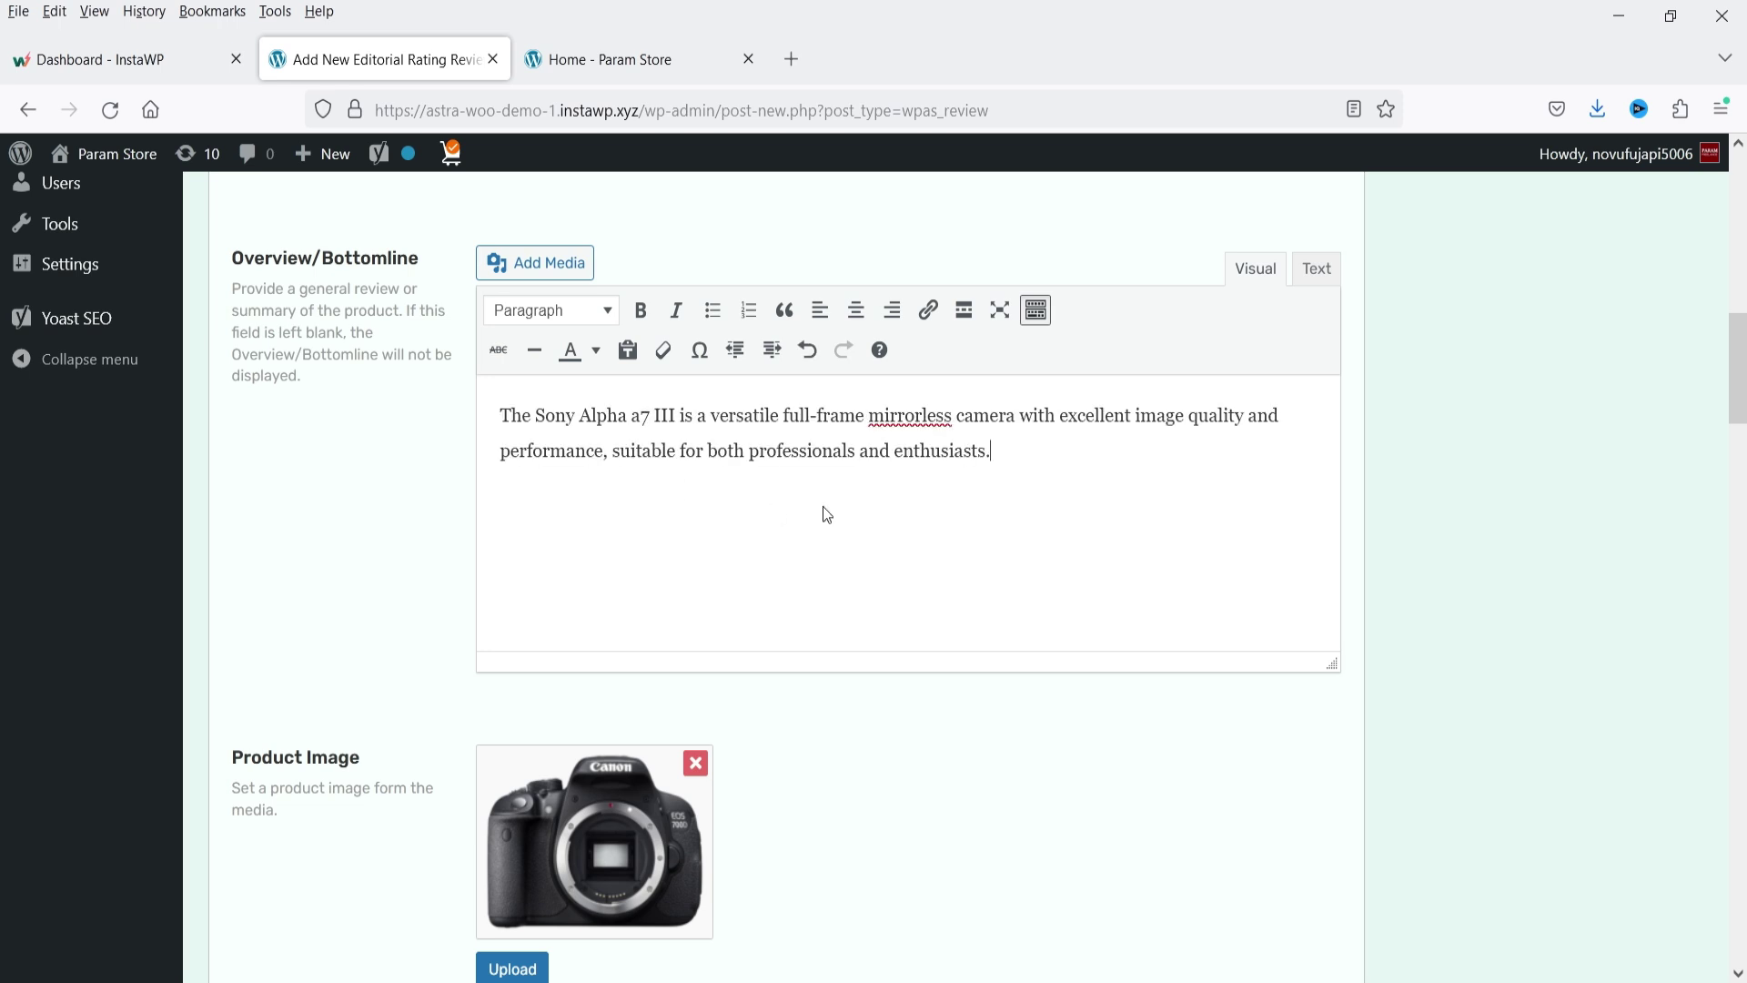
# - Replace the Canon product image with Sony-Alpha-a7-III.png from the media library
pyautogui.scroll(-3, 788, 615)
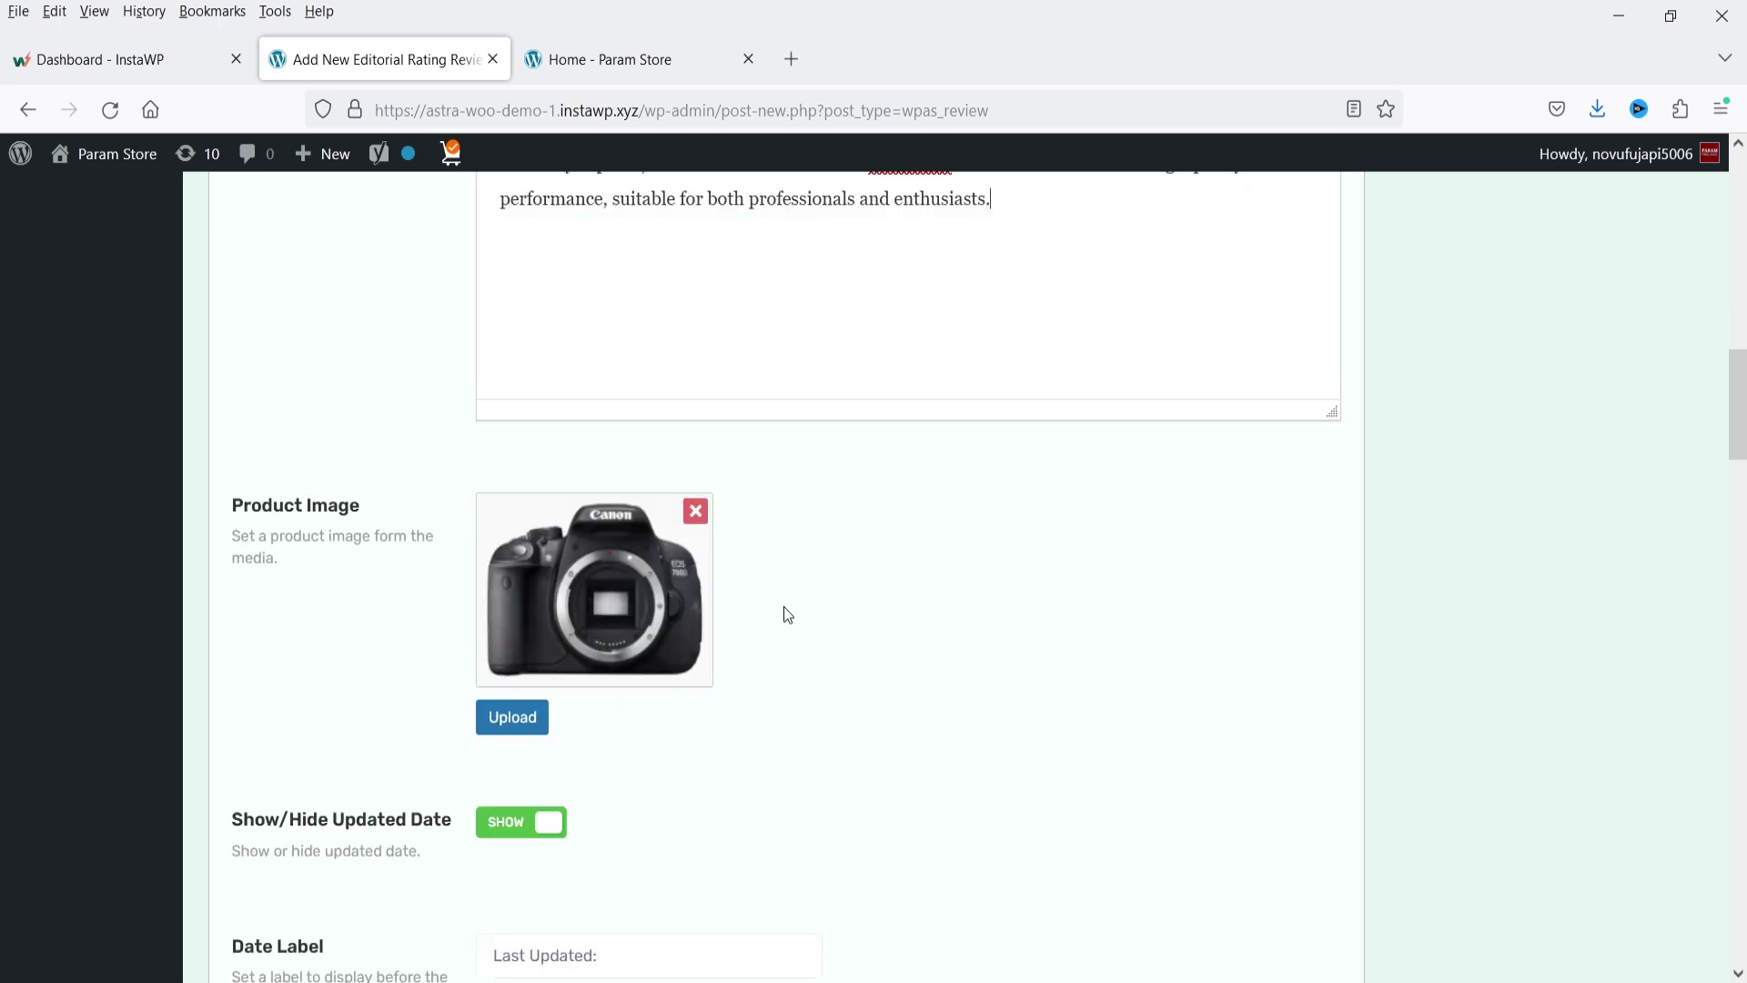
pyautogui.click(696, 511)
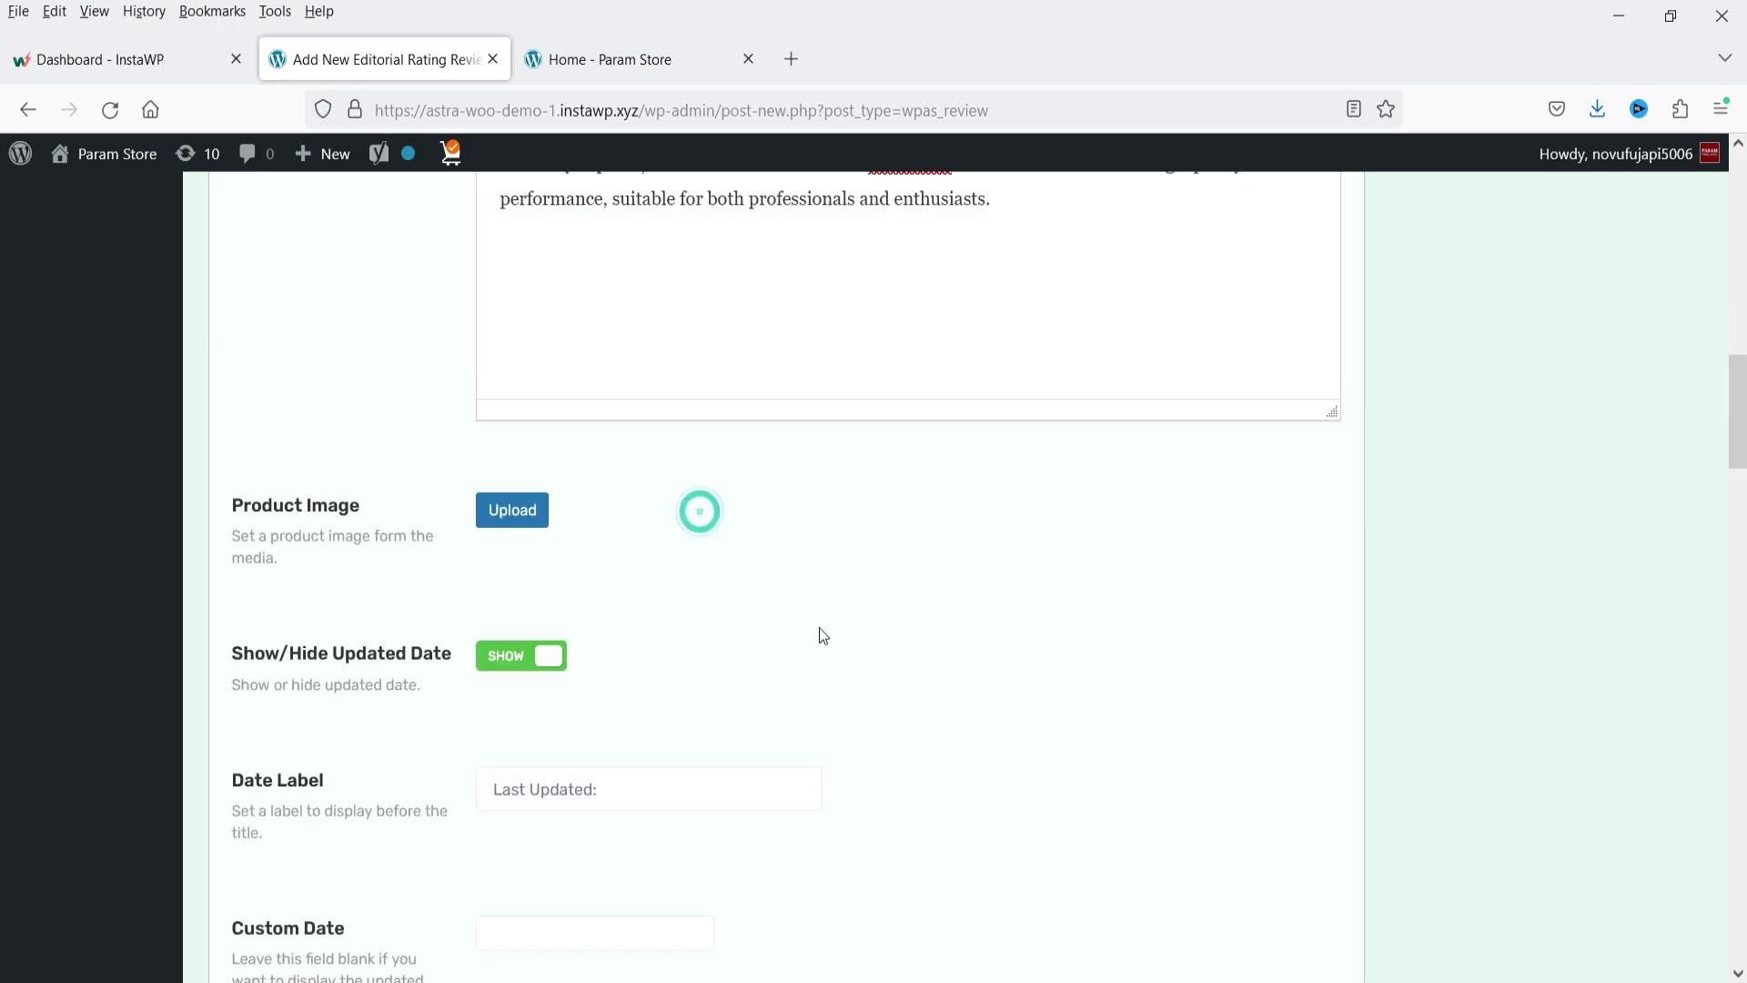
pyautogui.click(518, 514)
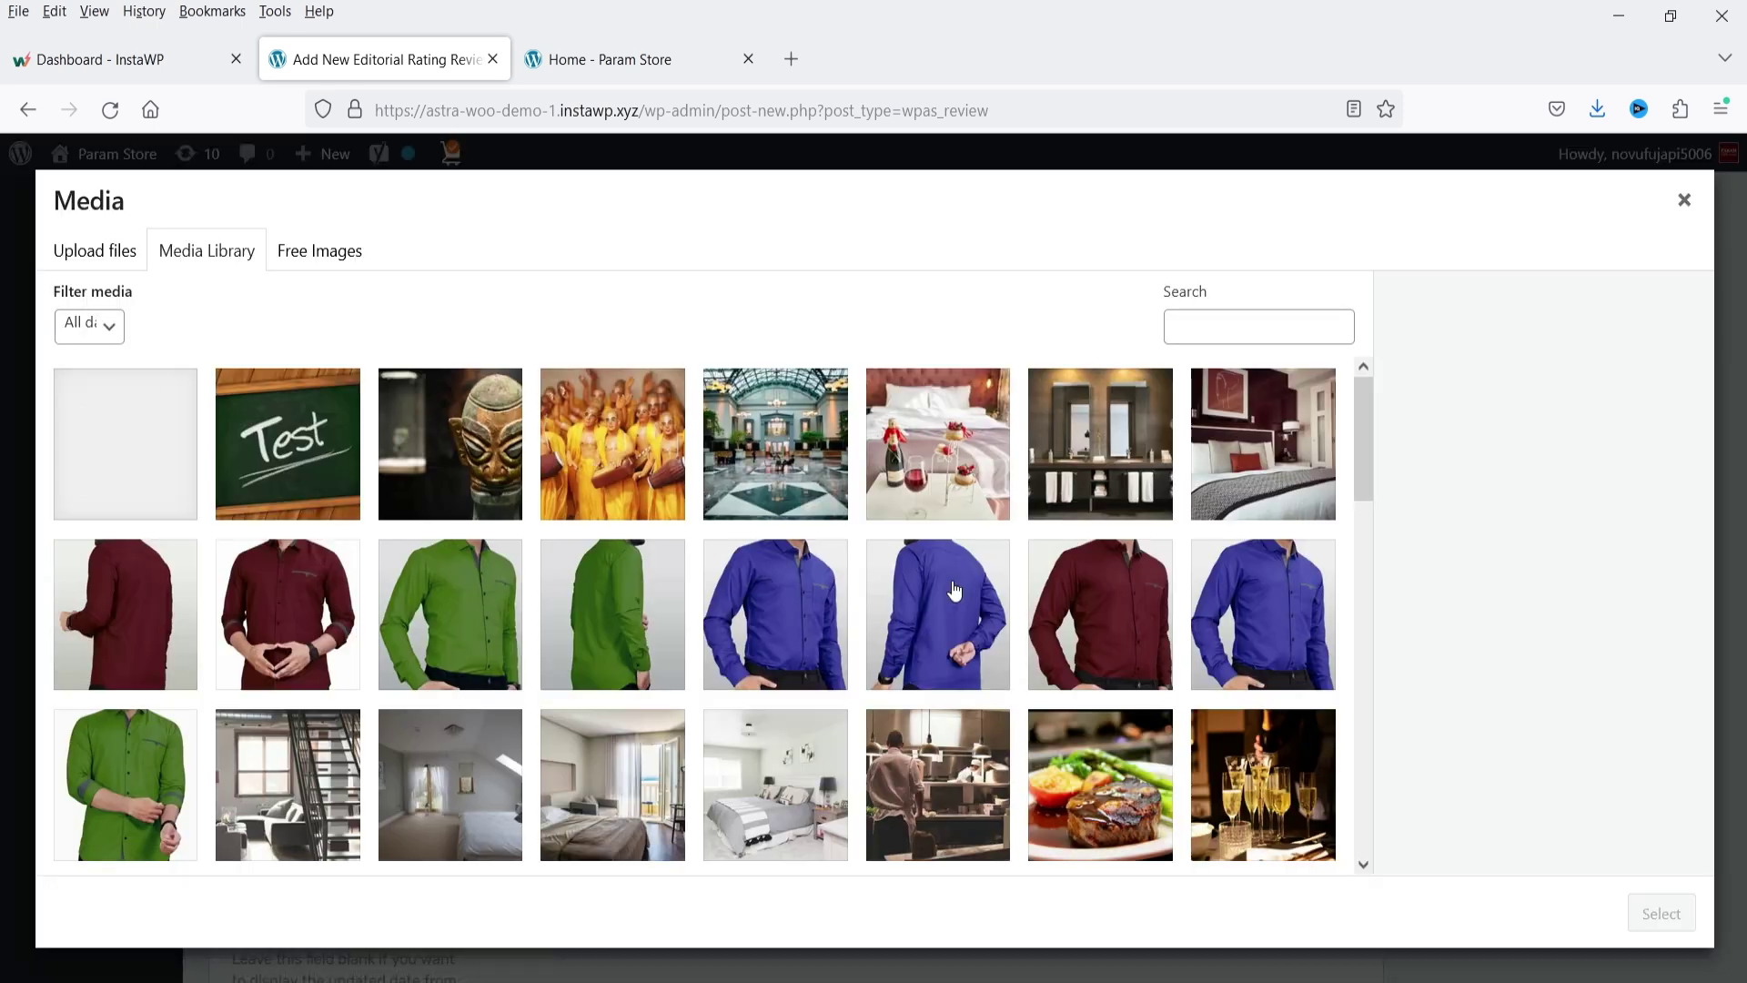
pyautogui.click(106, 472)
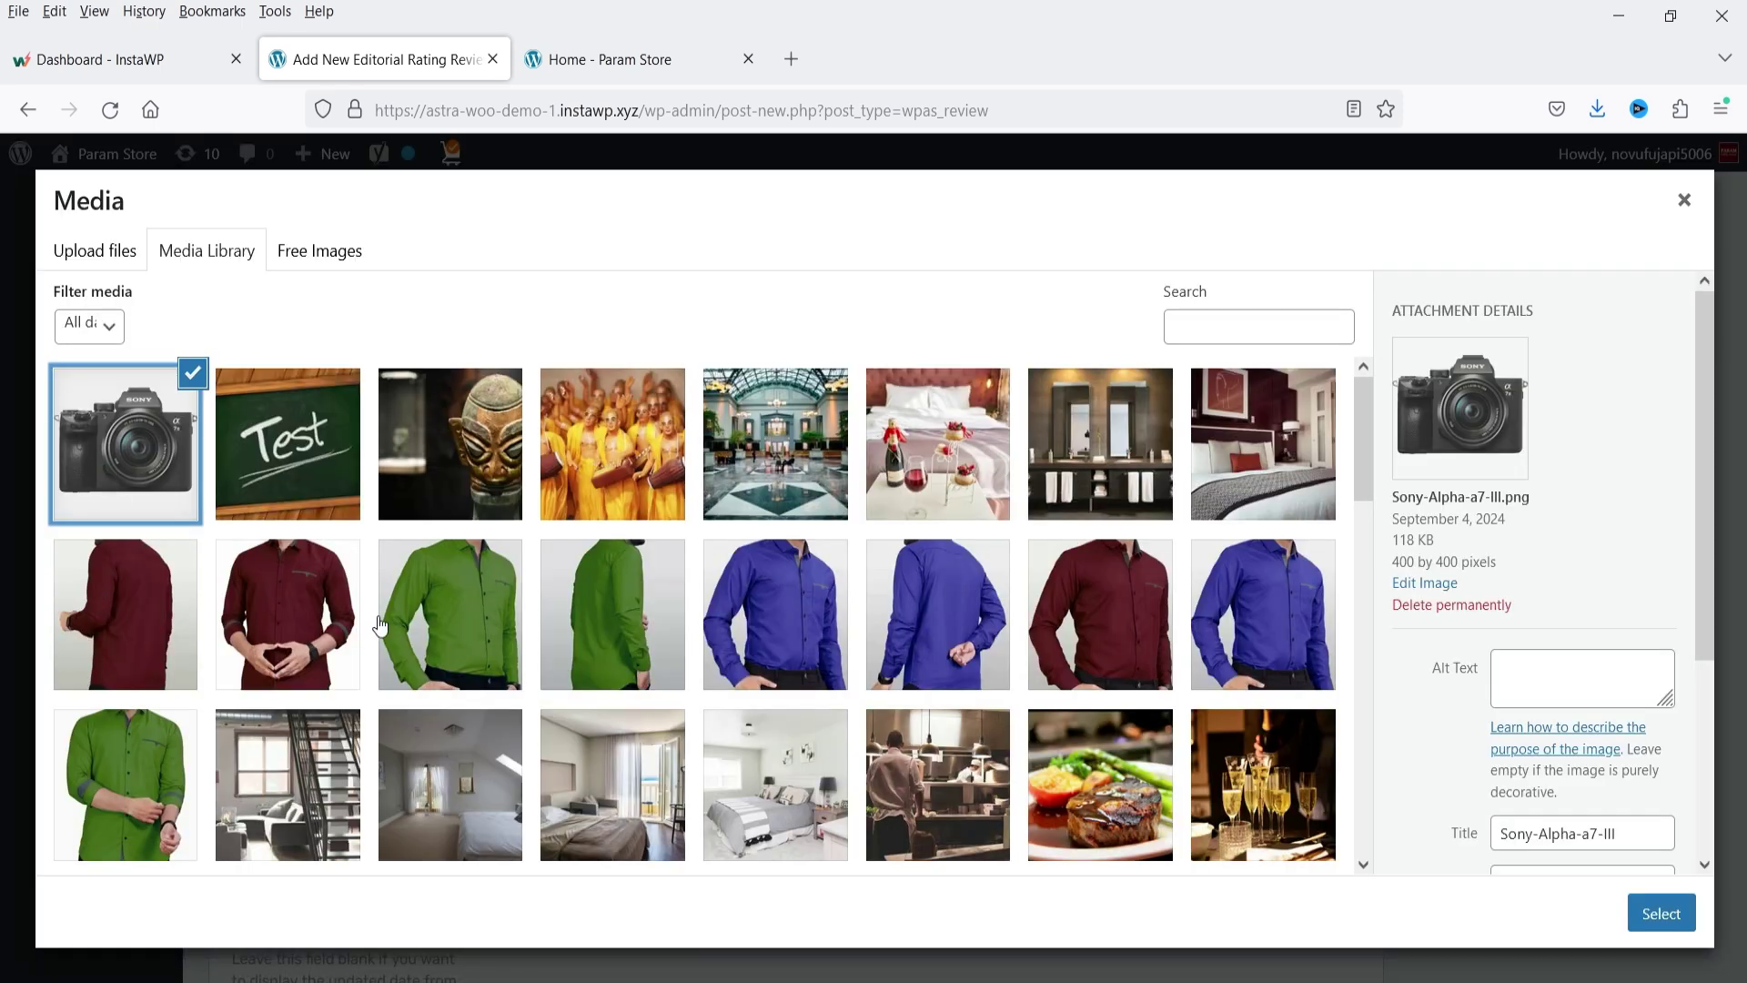
pyautogui.click(1661, 913)
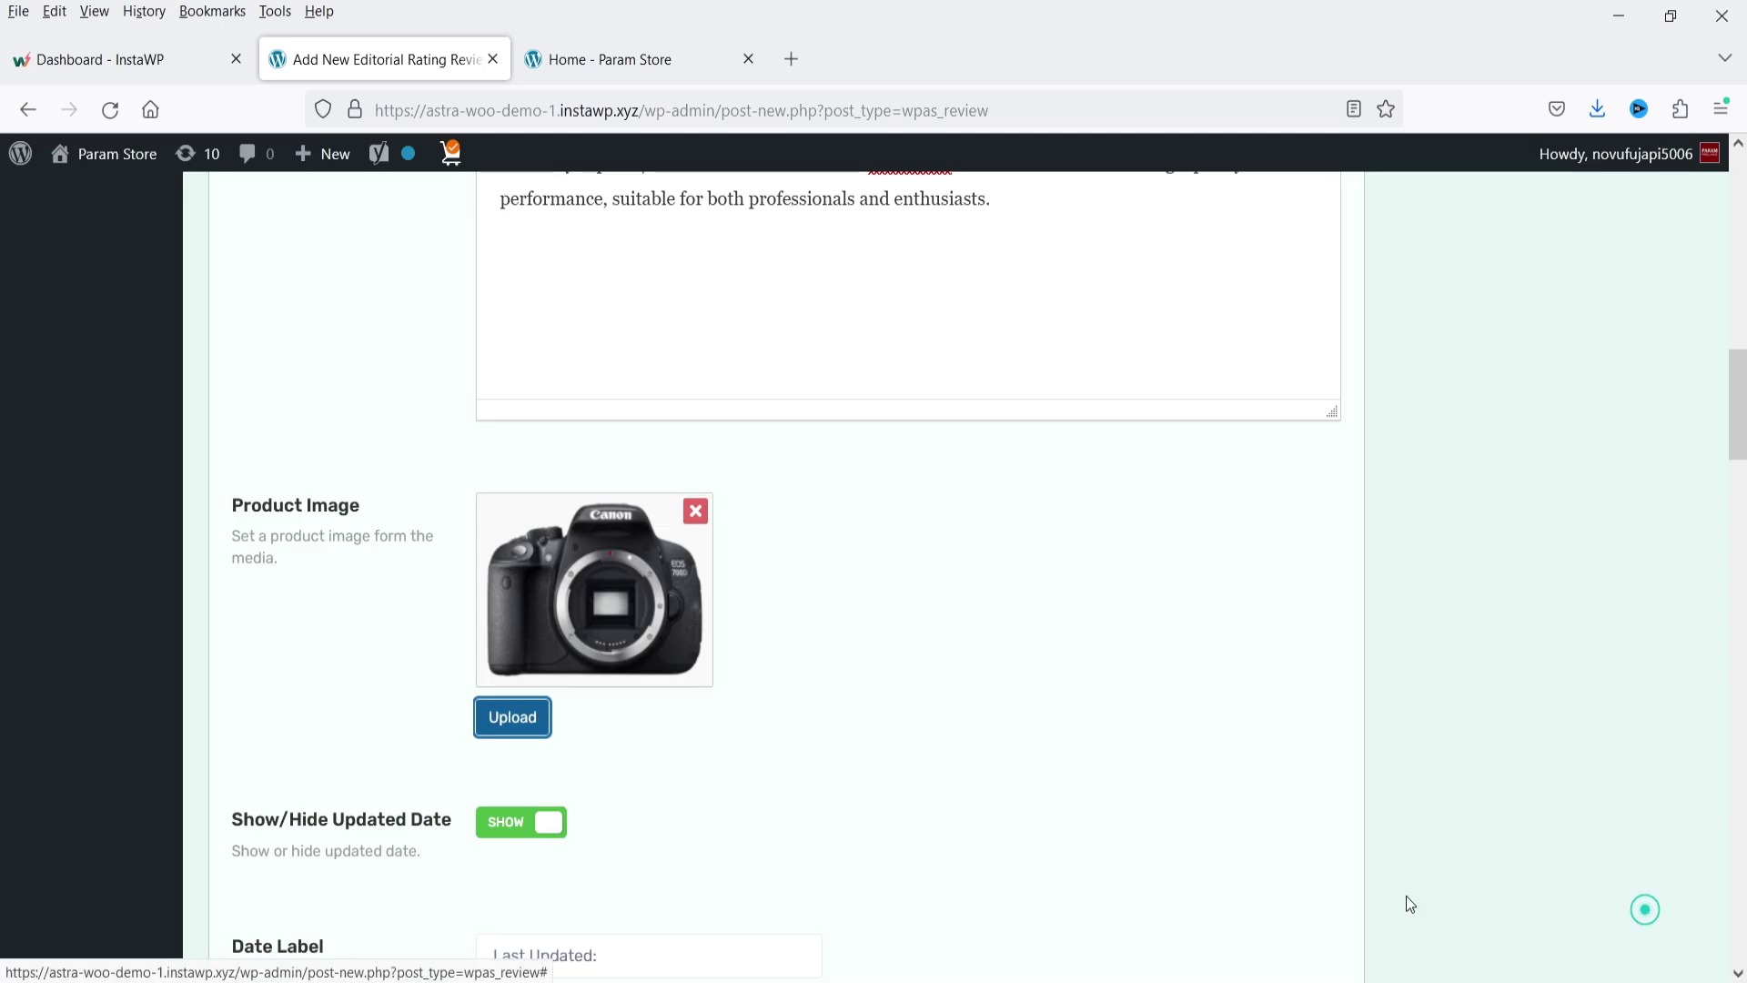
# - Examine the date label, custom date and rating bar options, toggling the updated date to hidden and back to shown
pyautogui.scroll(-4, 1001, 646)
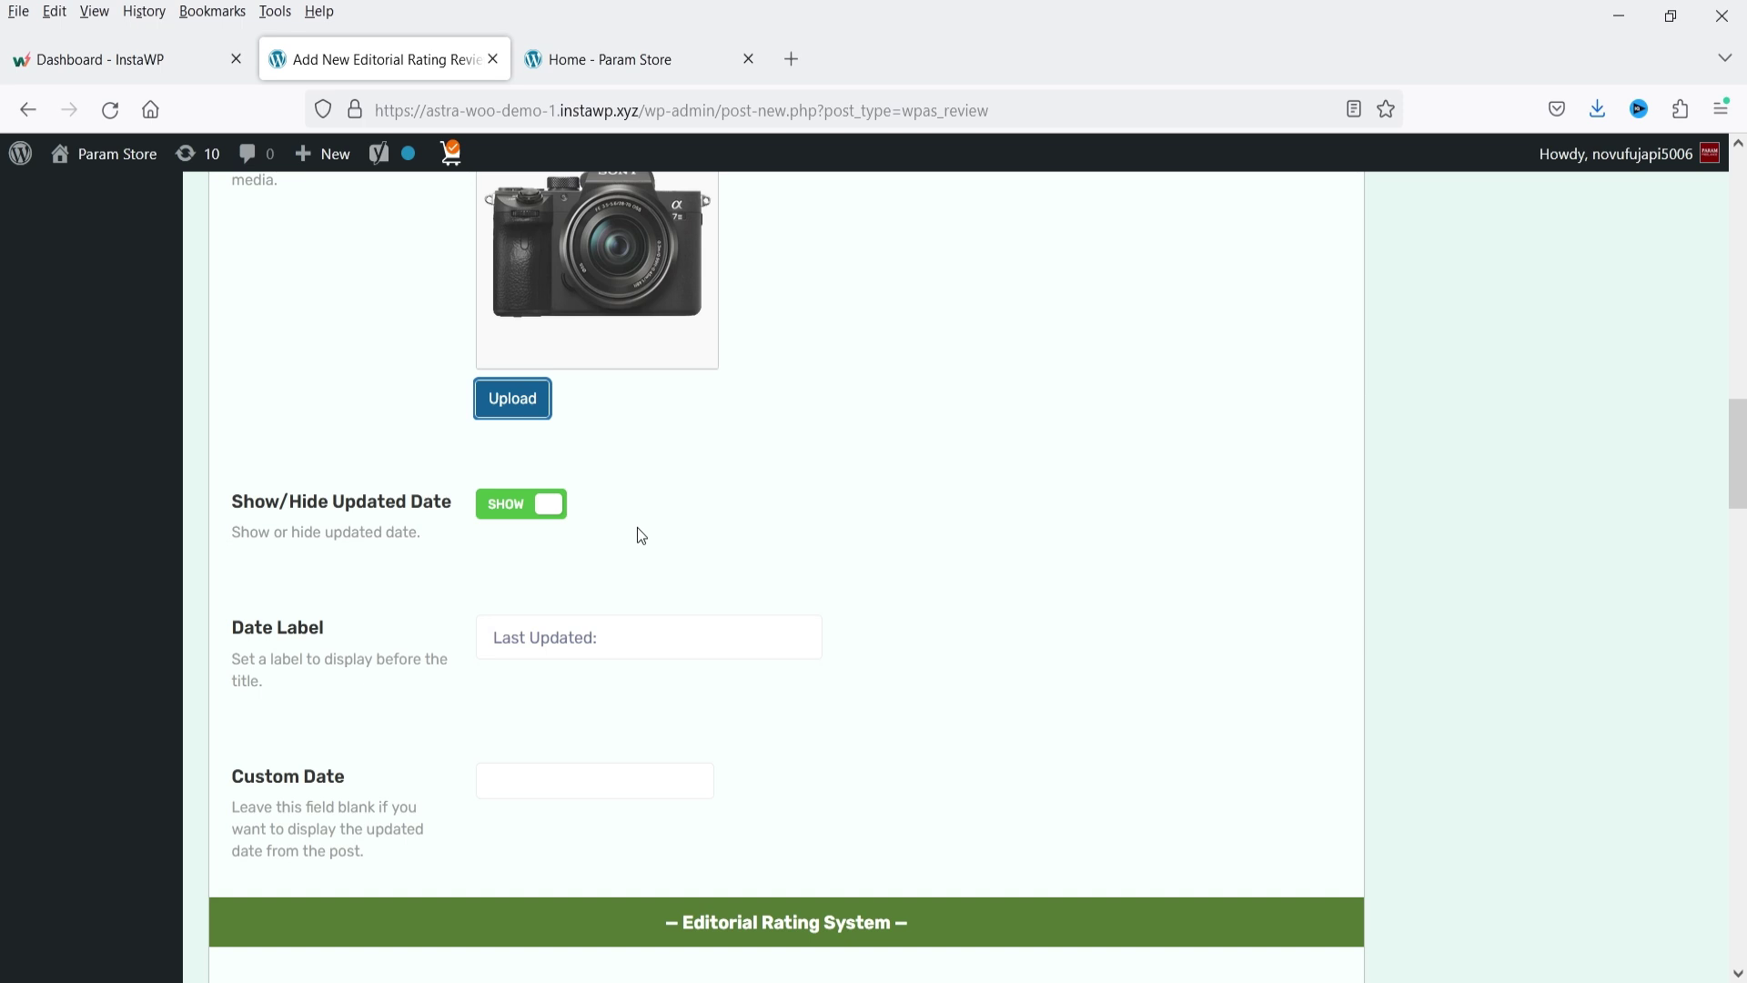
pyautogui.click(512, 509)
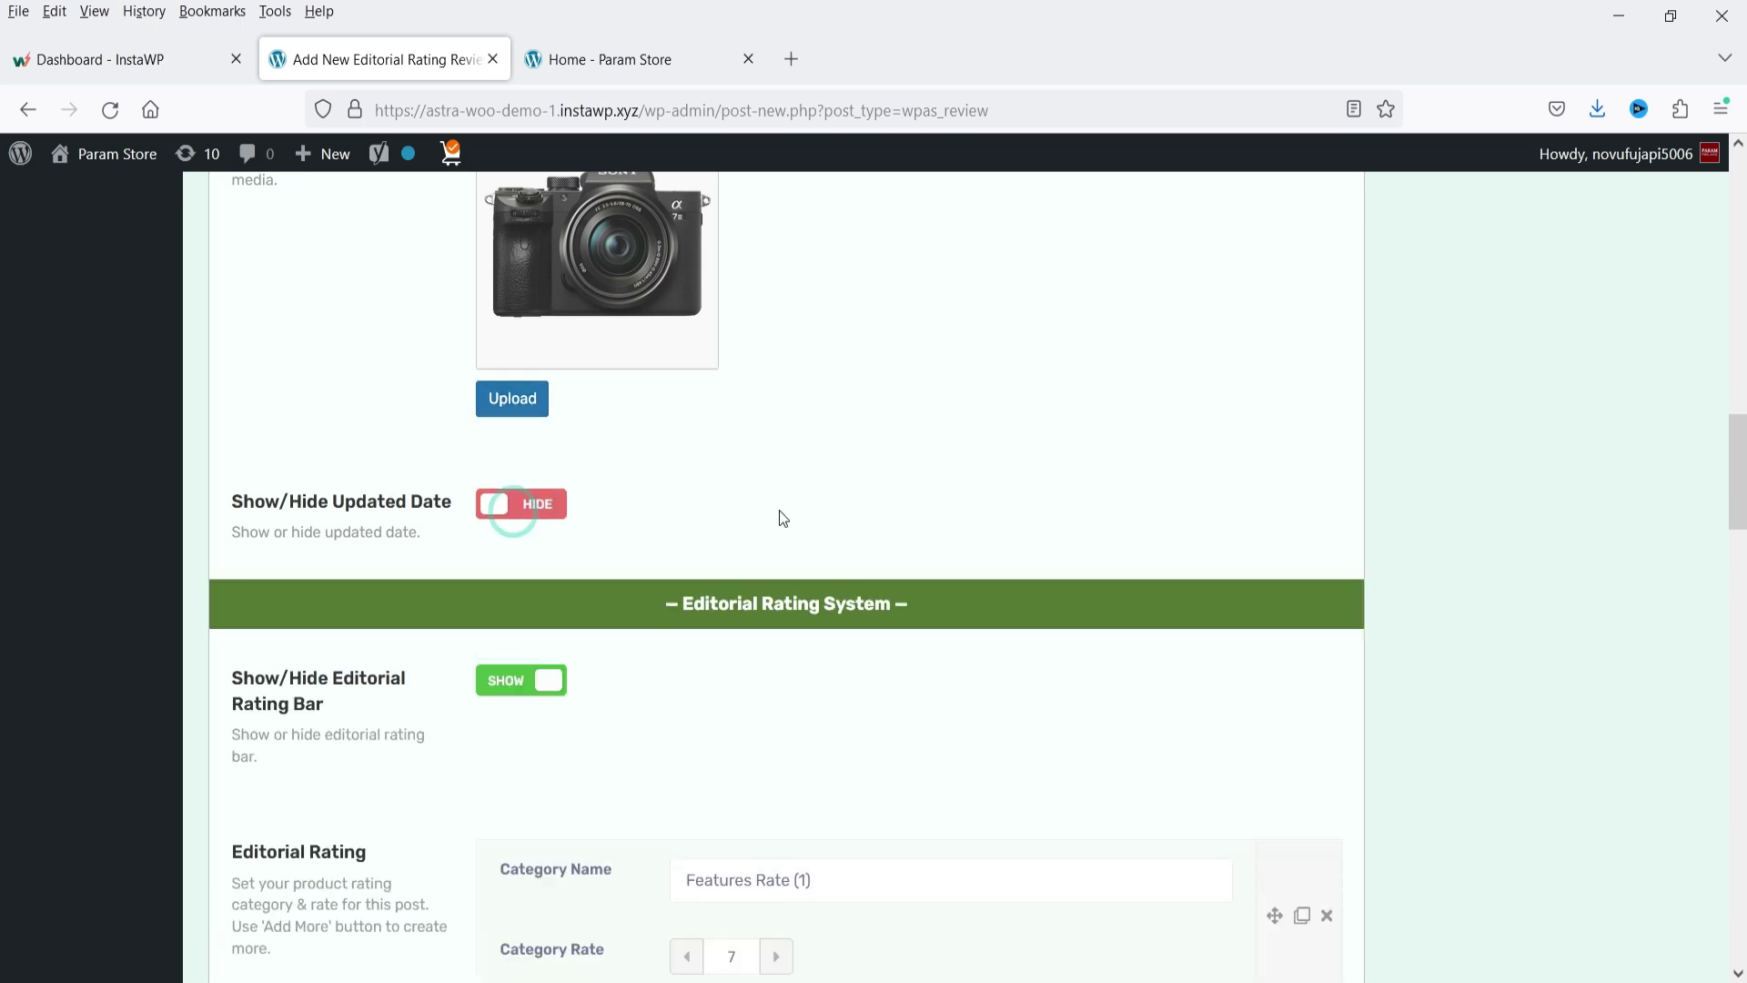
pyautogui.click(555, 508)
pyautogui.scroll(-3, 512, 278)
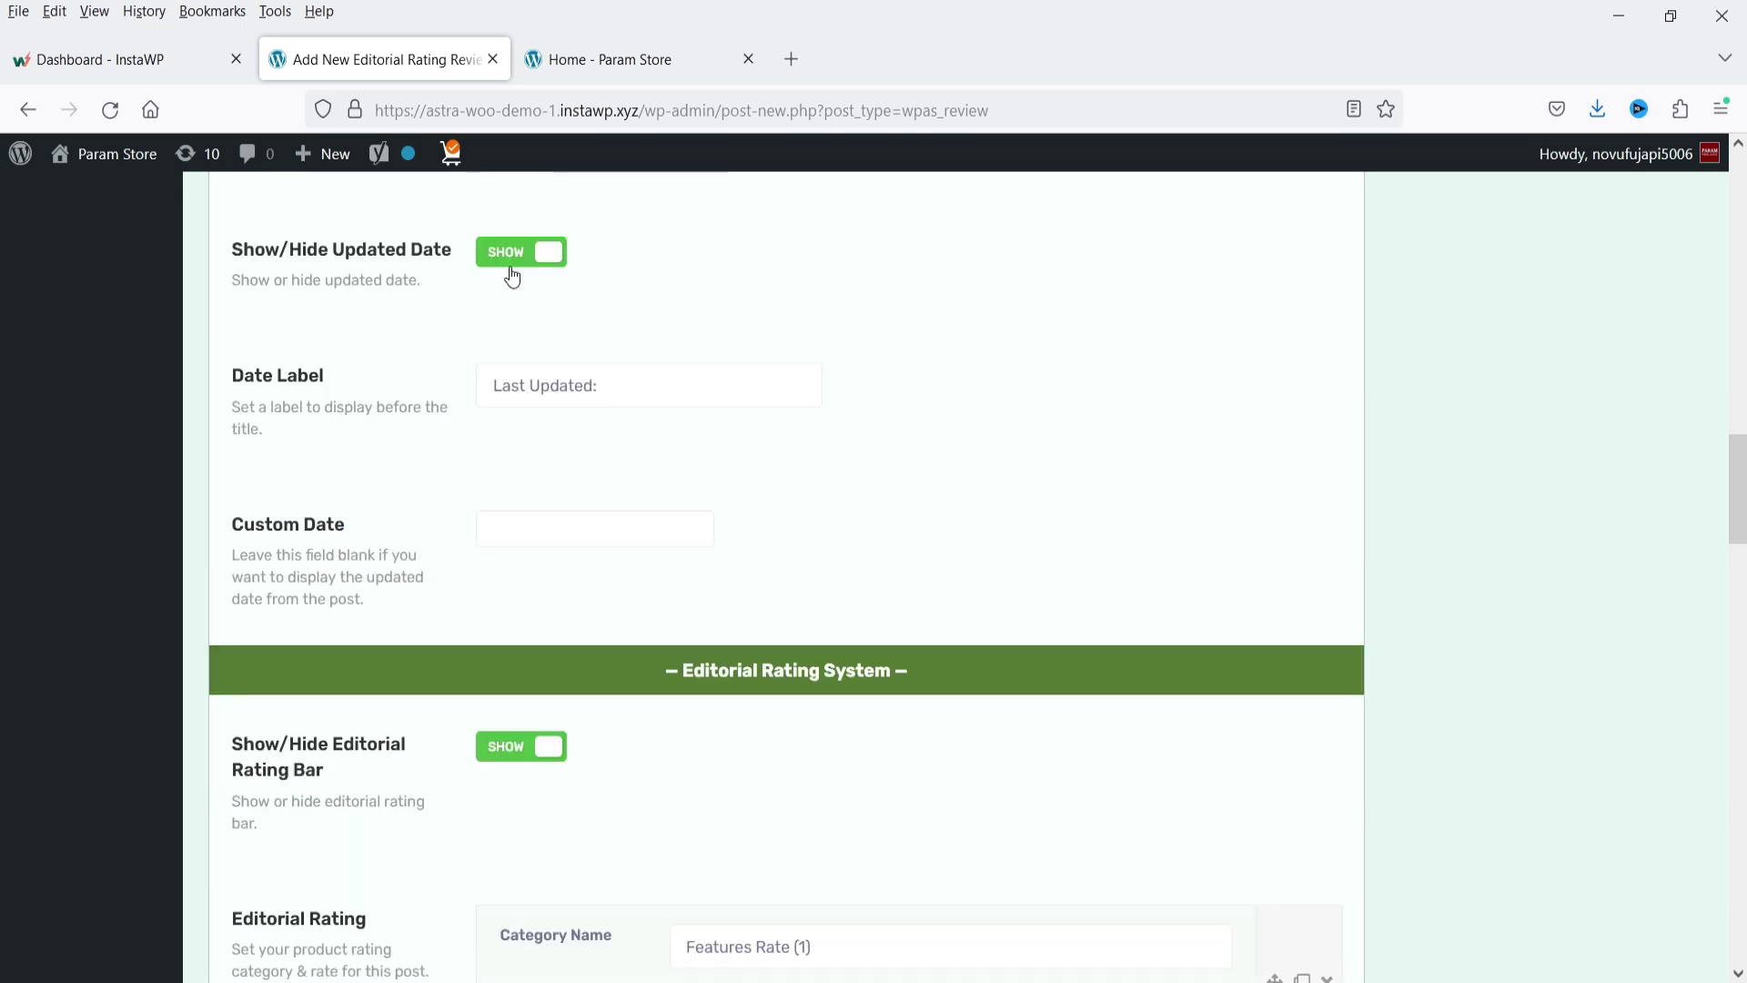
pyautogui.click(631, 382)
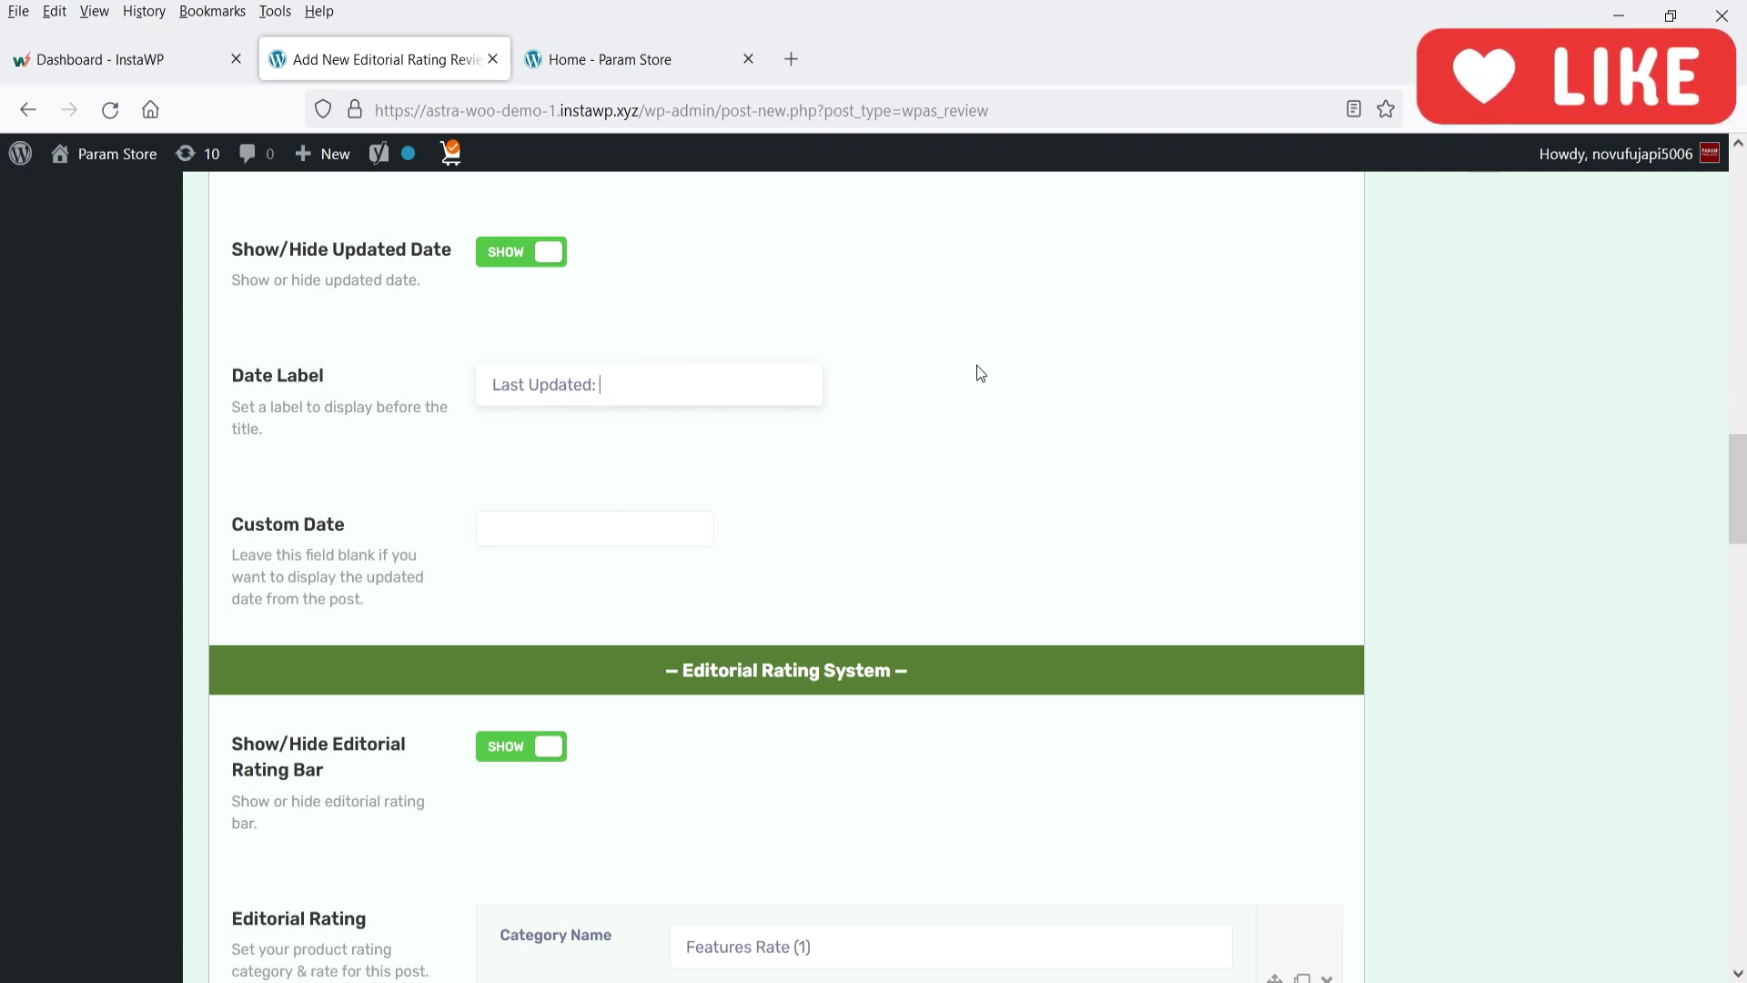
pyautogui.scroll(-3, 1022, 351)
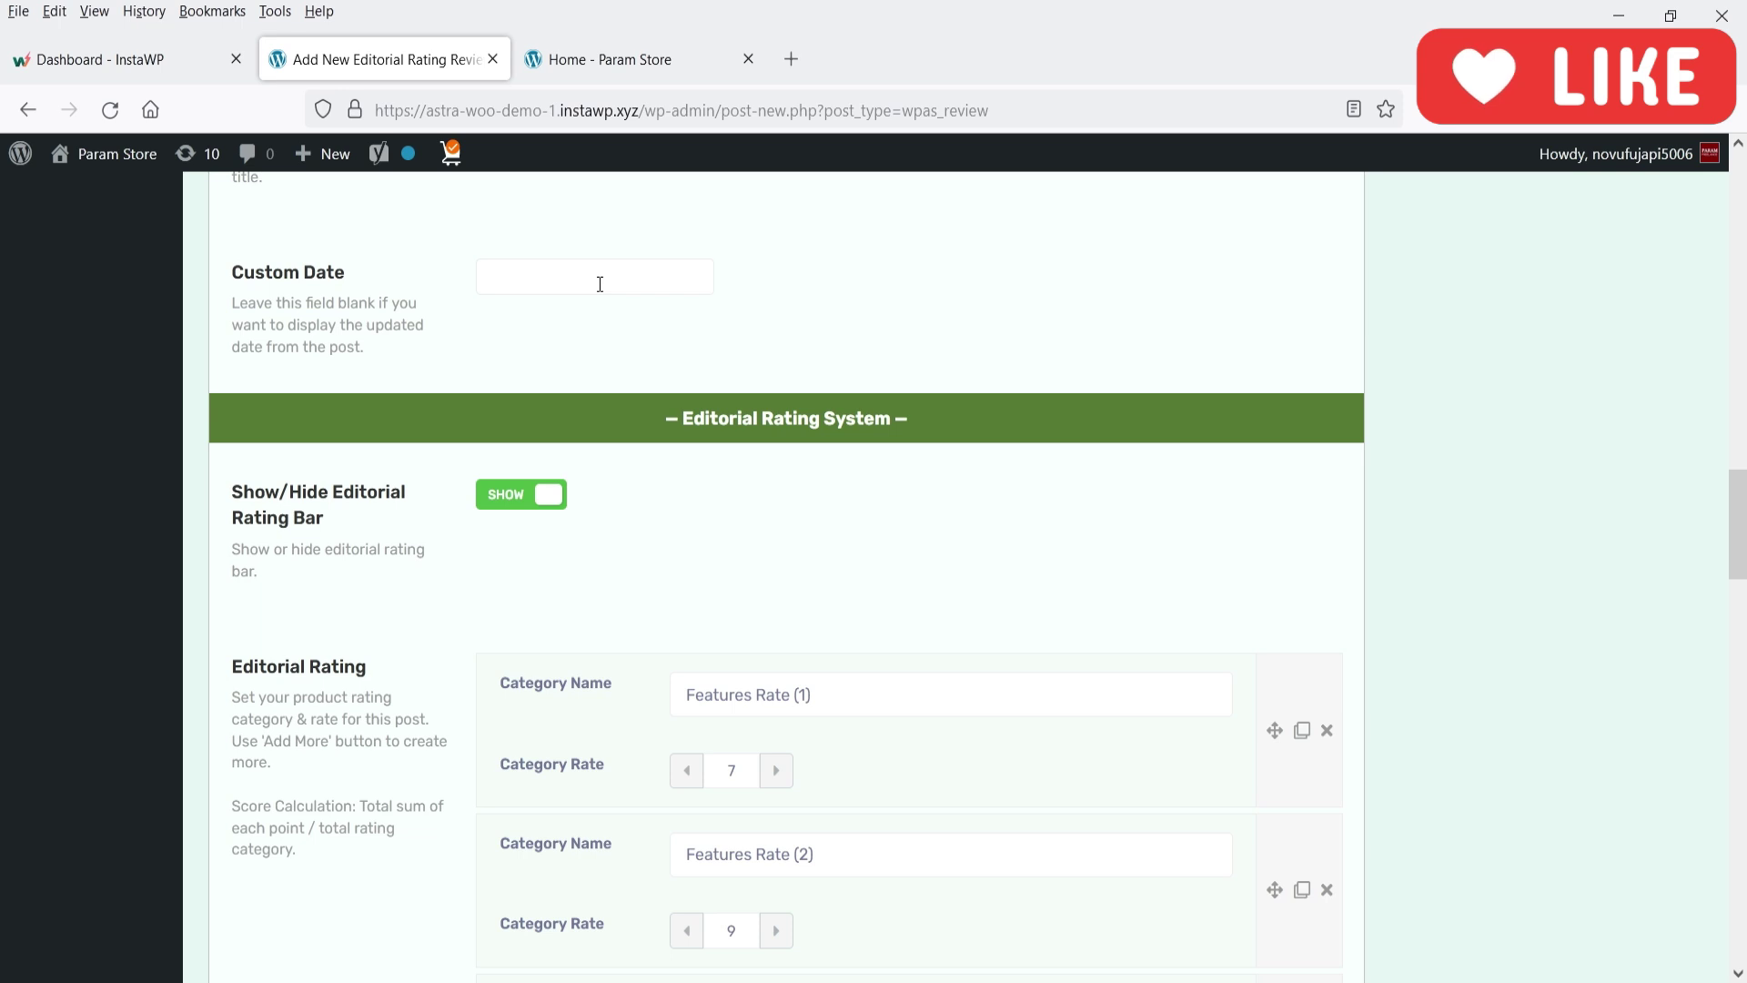
pyautogui.scroll(-1, 888, 318)
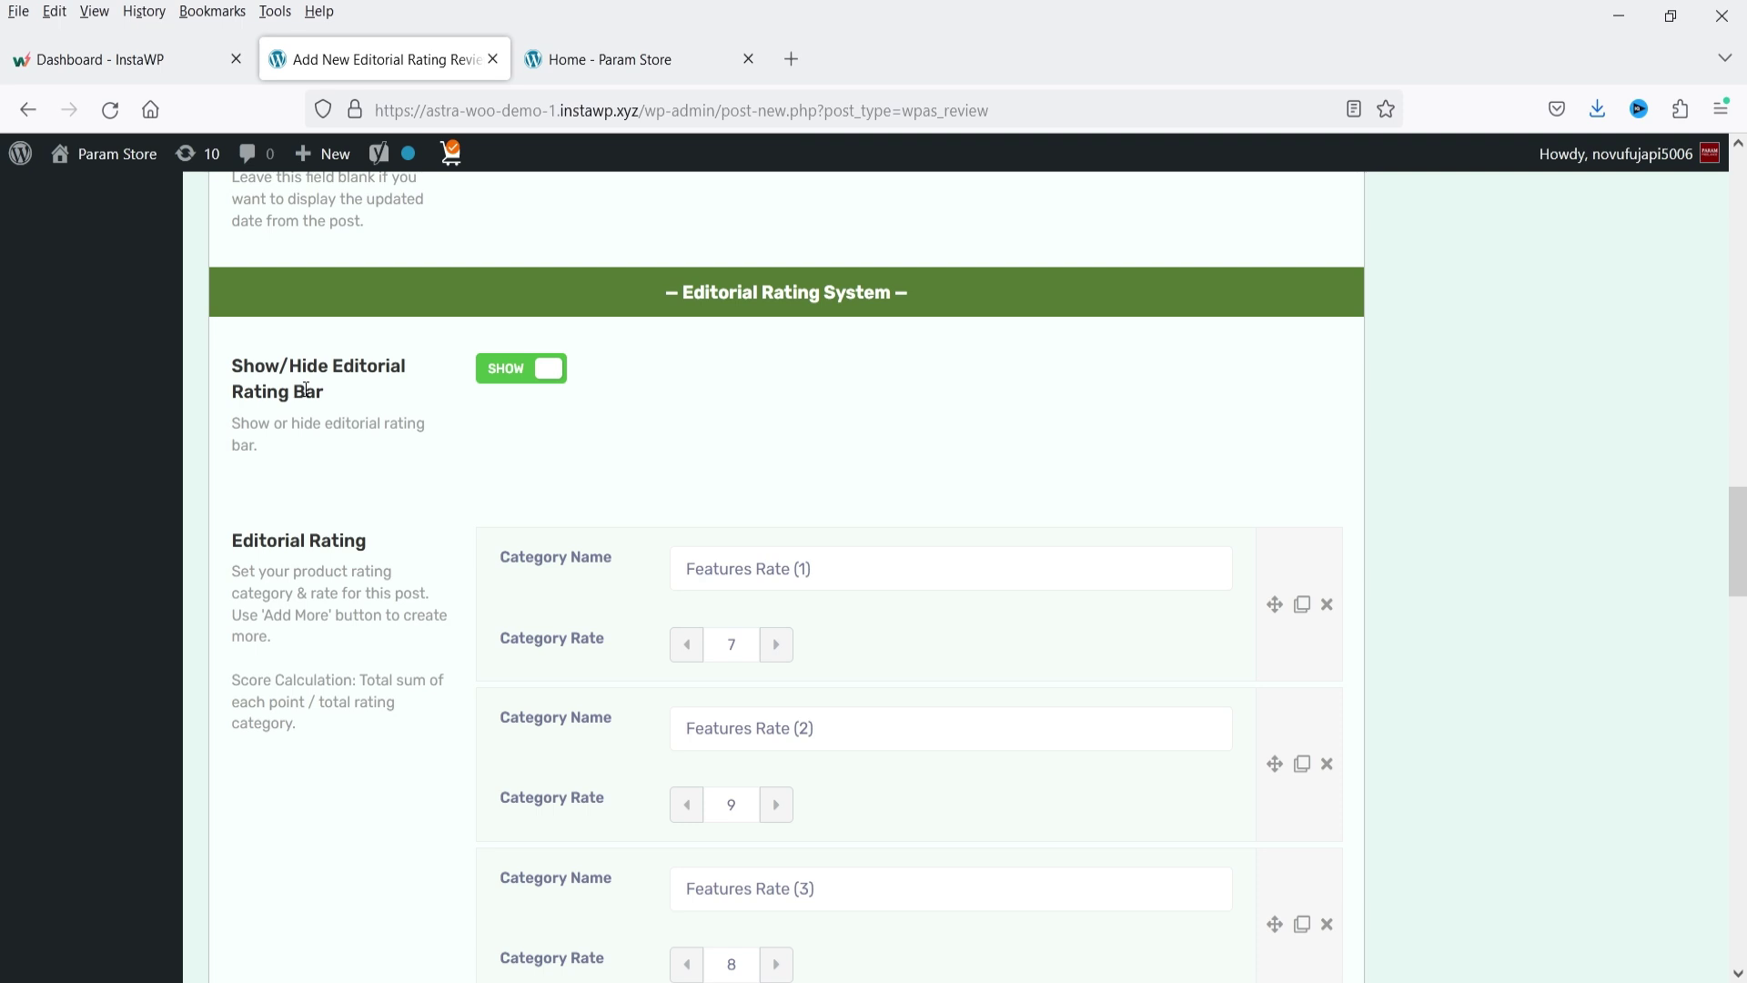
# - Compare the bottom line in the selected theme's preview with the review's overview text
pyautogui.scroll(15, 313, 423)
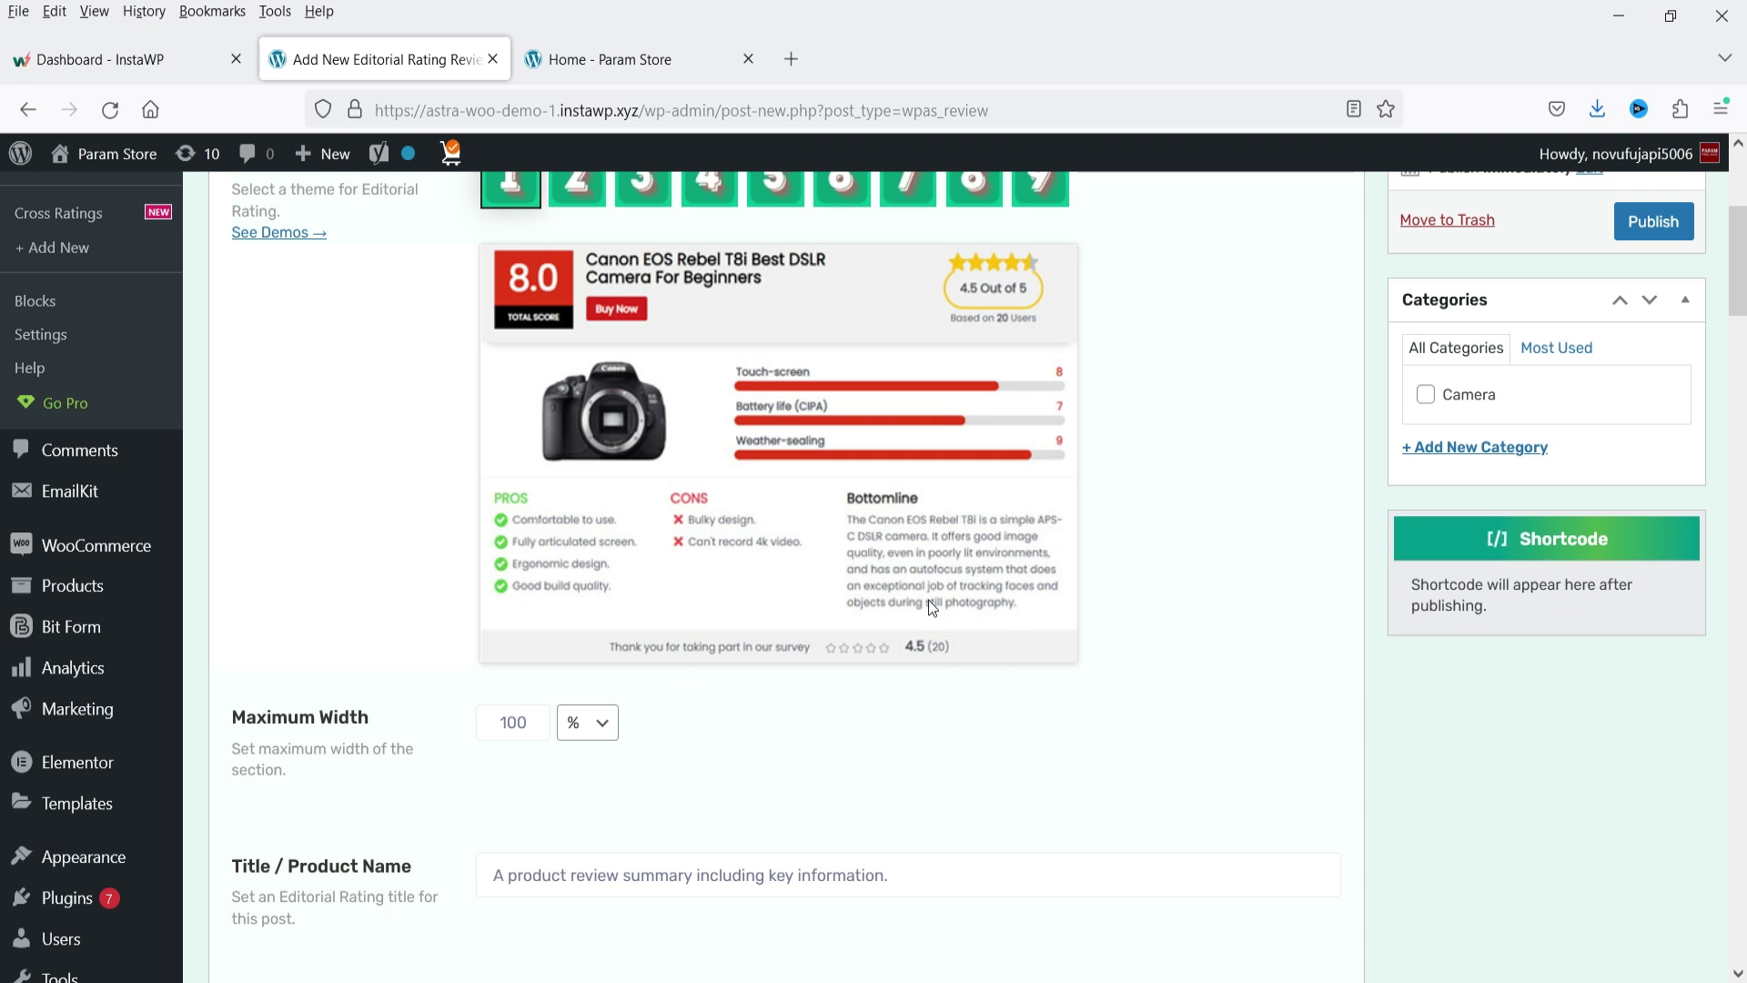
pyautogui.scroll(-15, 836, 562)
pyautogui.tripleClick(726, 452)
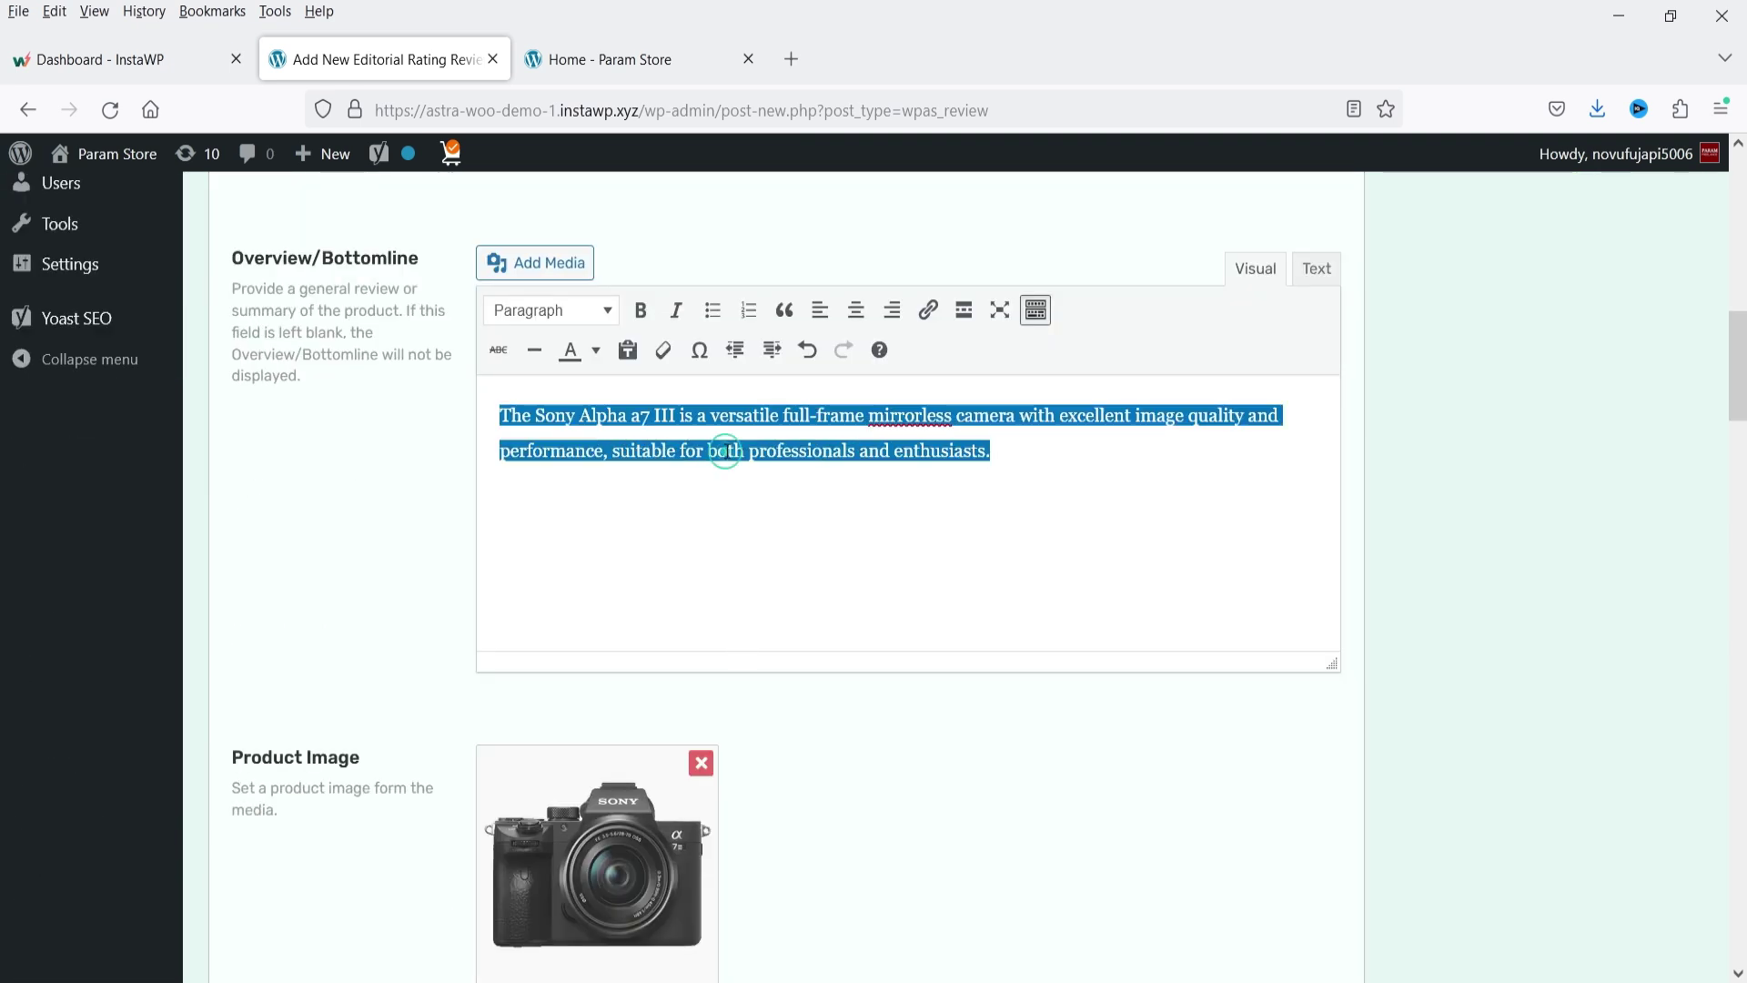
pyautogui.scroll(10, 755, 479)
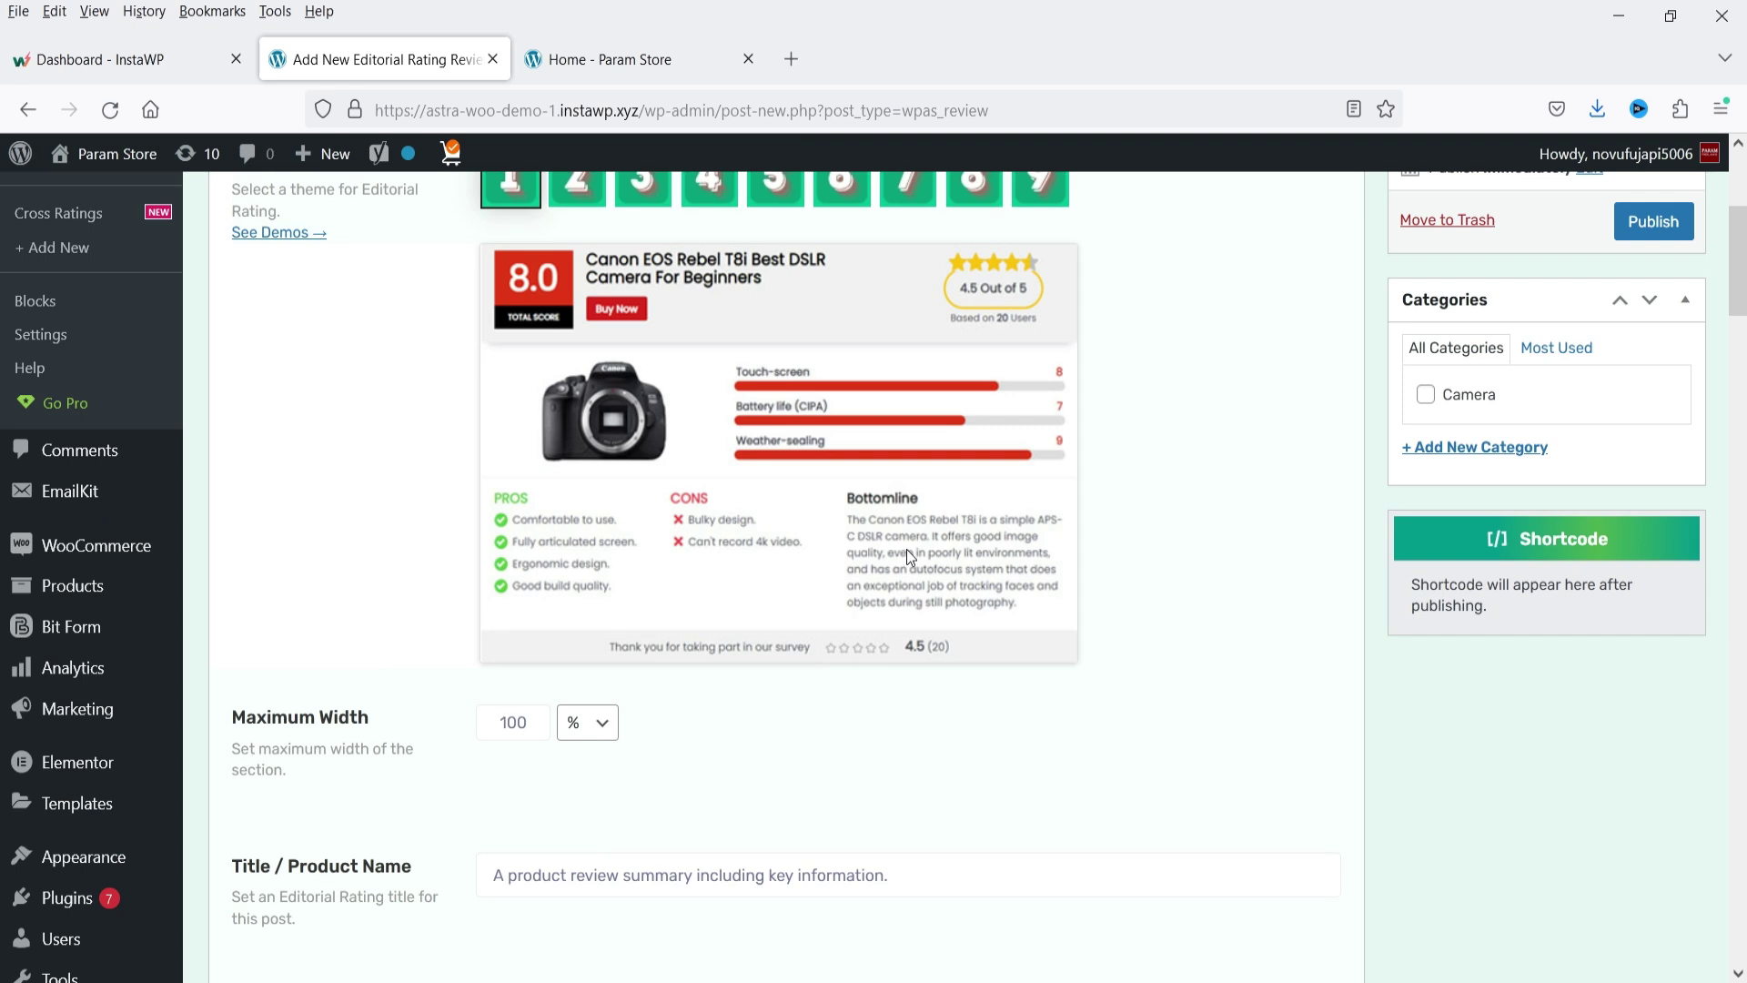
# - Name the first editorial rating category "Zoom capabilities" and set its rate to 9
pyautogui.scroll(-20, 823, 479)
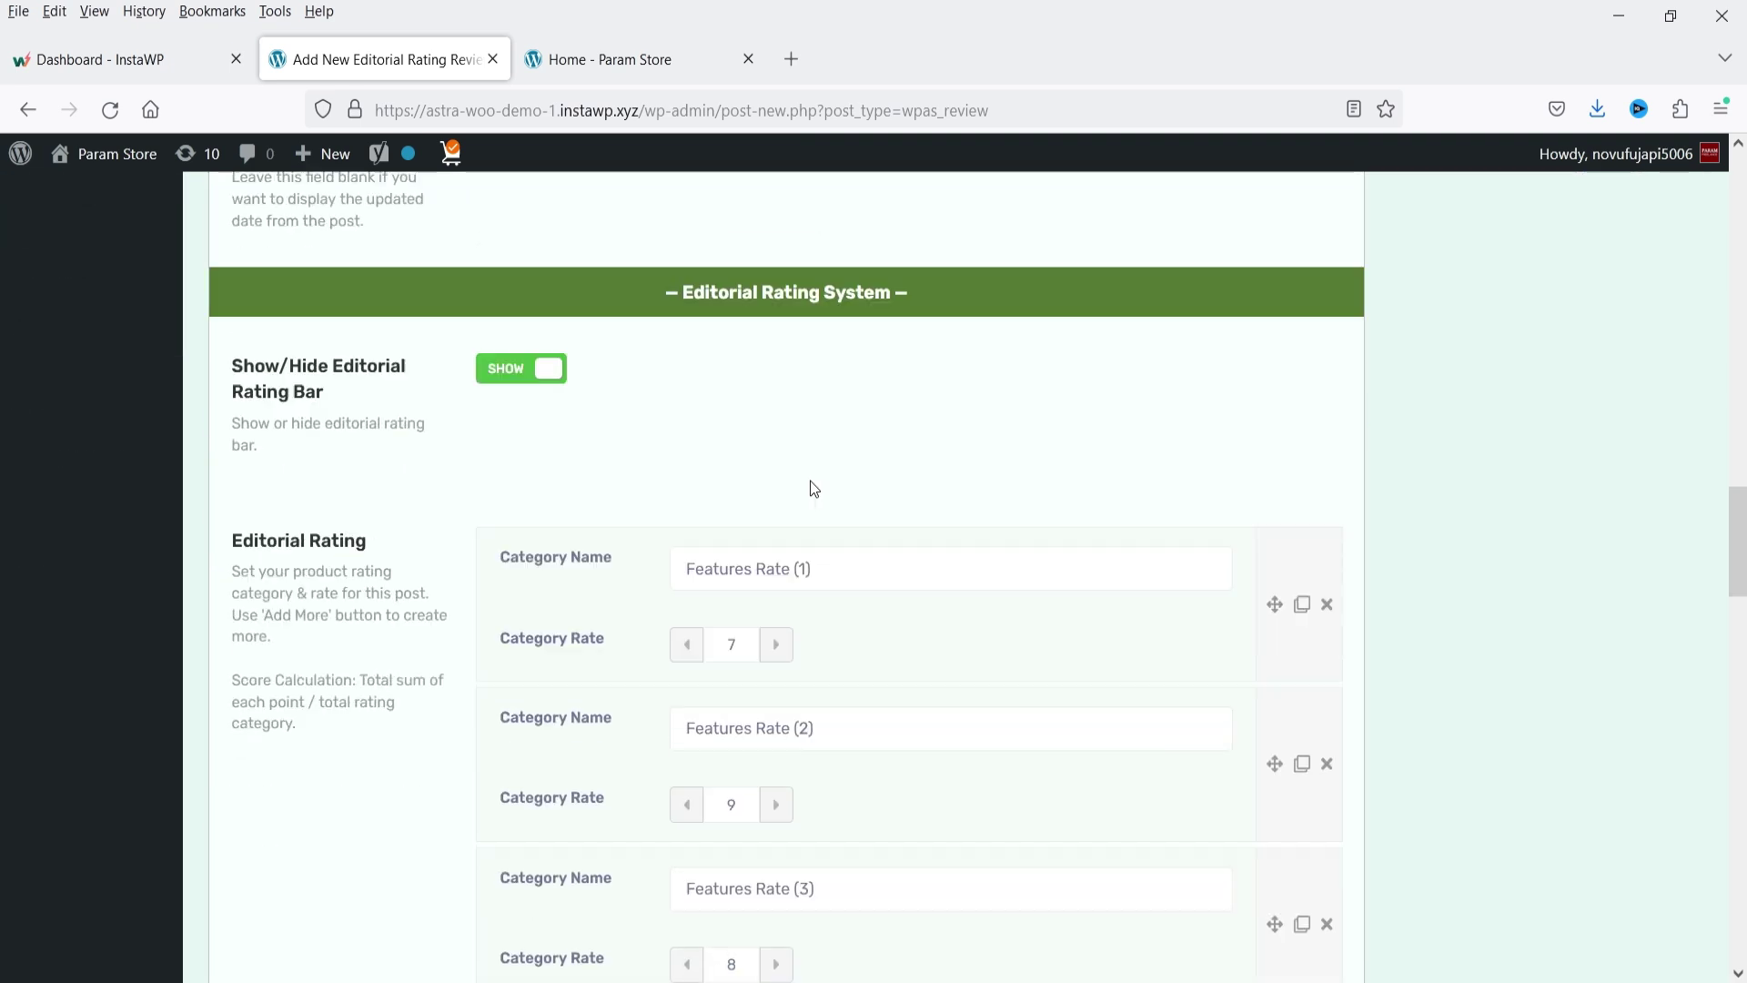
pyautogui.scroll(-2, 861, 518)
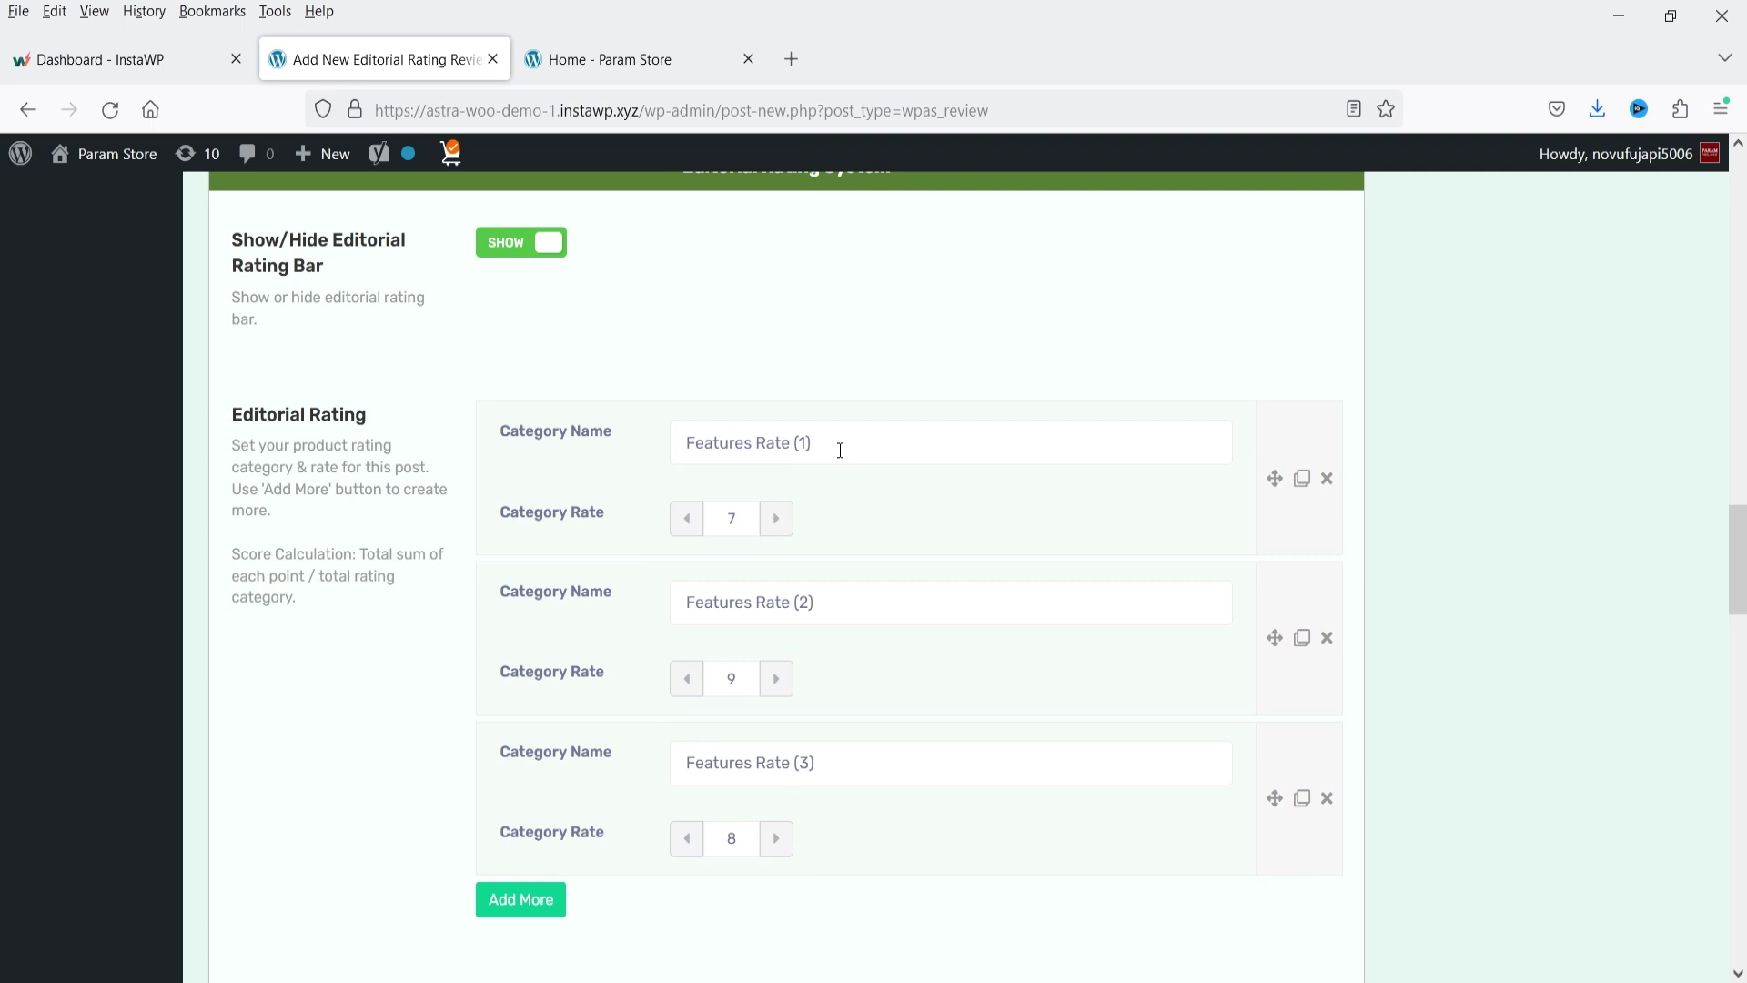
pyautogui.tripleClick(838, 440)
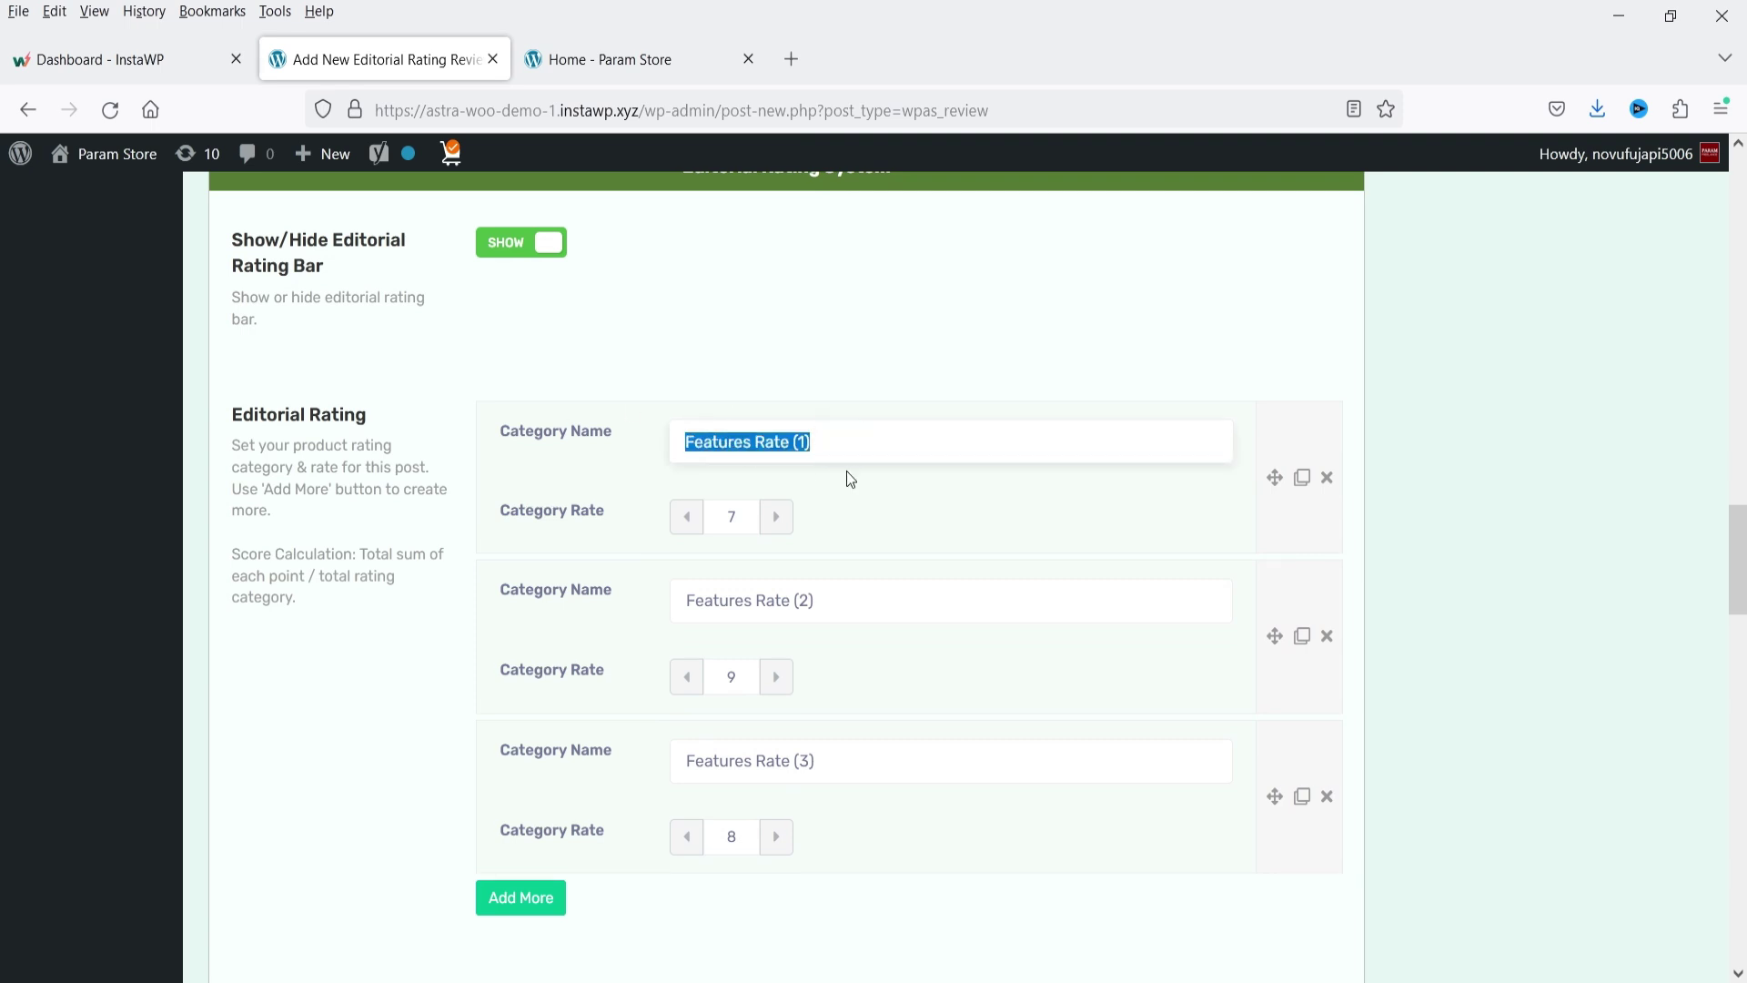
pyautogui.write('Zoom capabilities')
pyautogui.click(827, 468)
pyautogui.doubleClick(737, 513)
pyautogui.write('9')
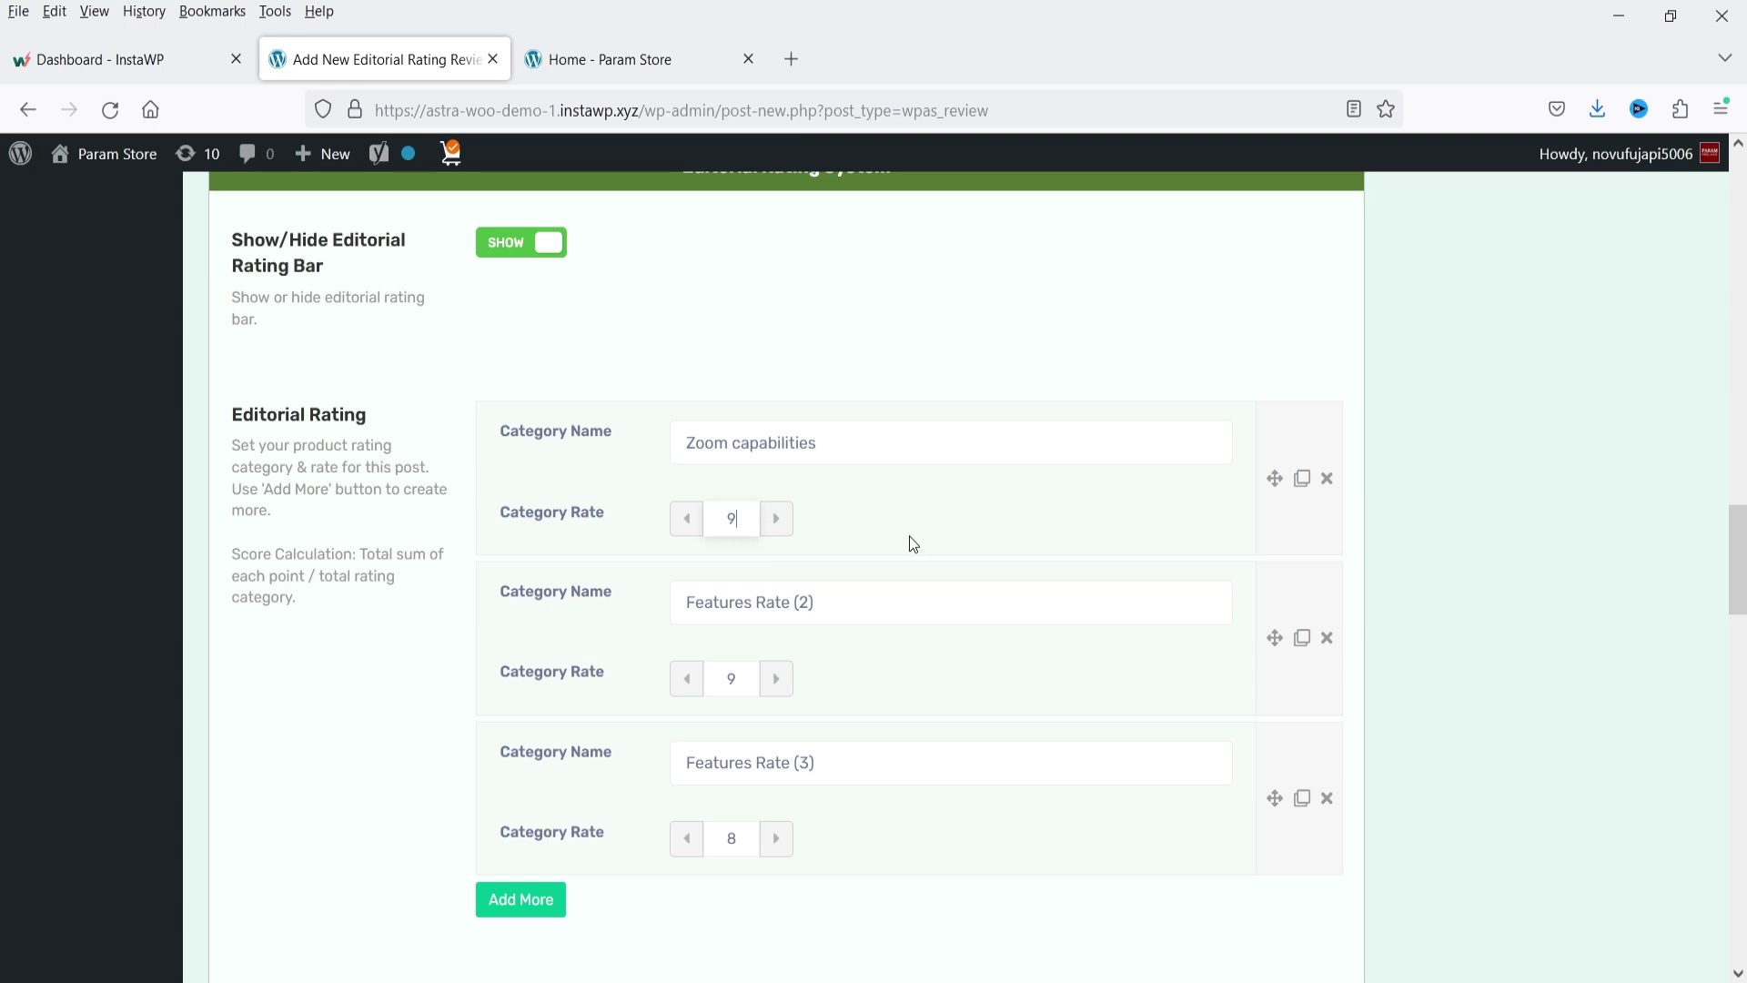
# - Rename the second rating category "Changeable lenses" and set its rate to 8
pyautogui.click(896, 602)
pyautogui.click(872, 643)
pyautogui.click(686, 677)
# - Rename the third rating category "Autofocus System" and set its rate to 9
pyautogui.scroll(-3, 931, 628)
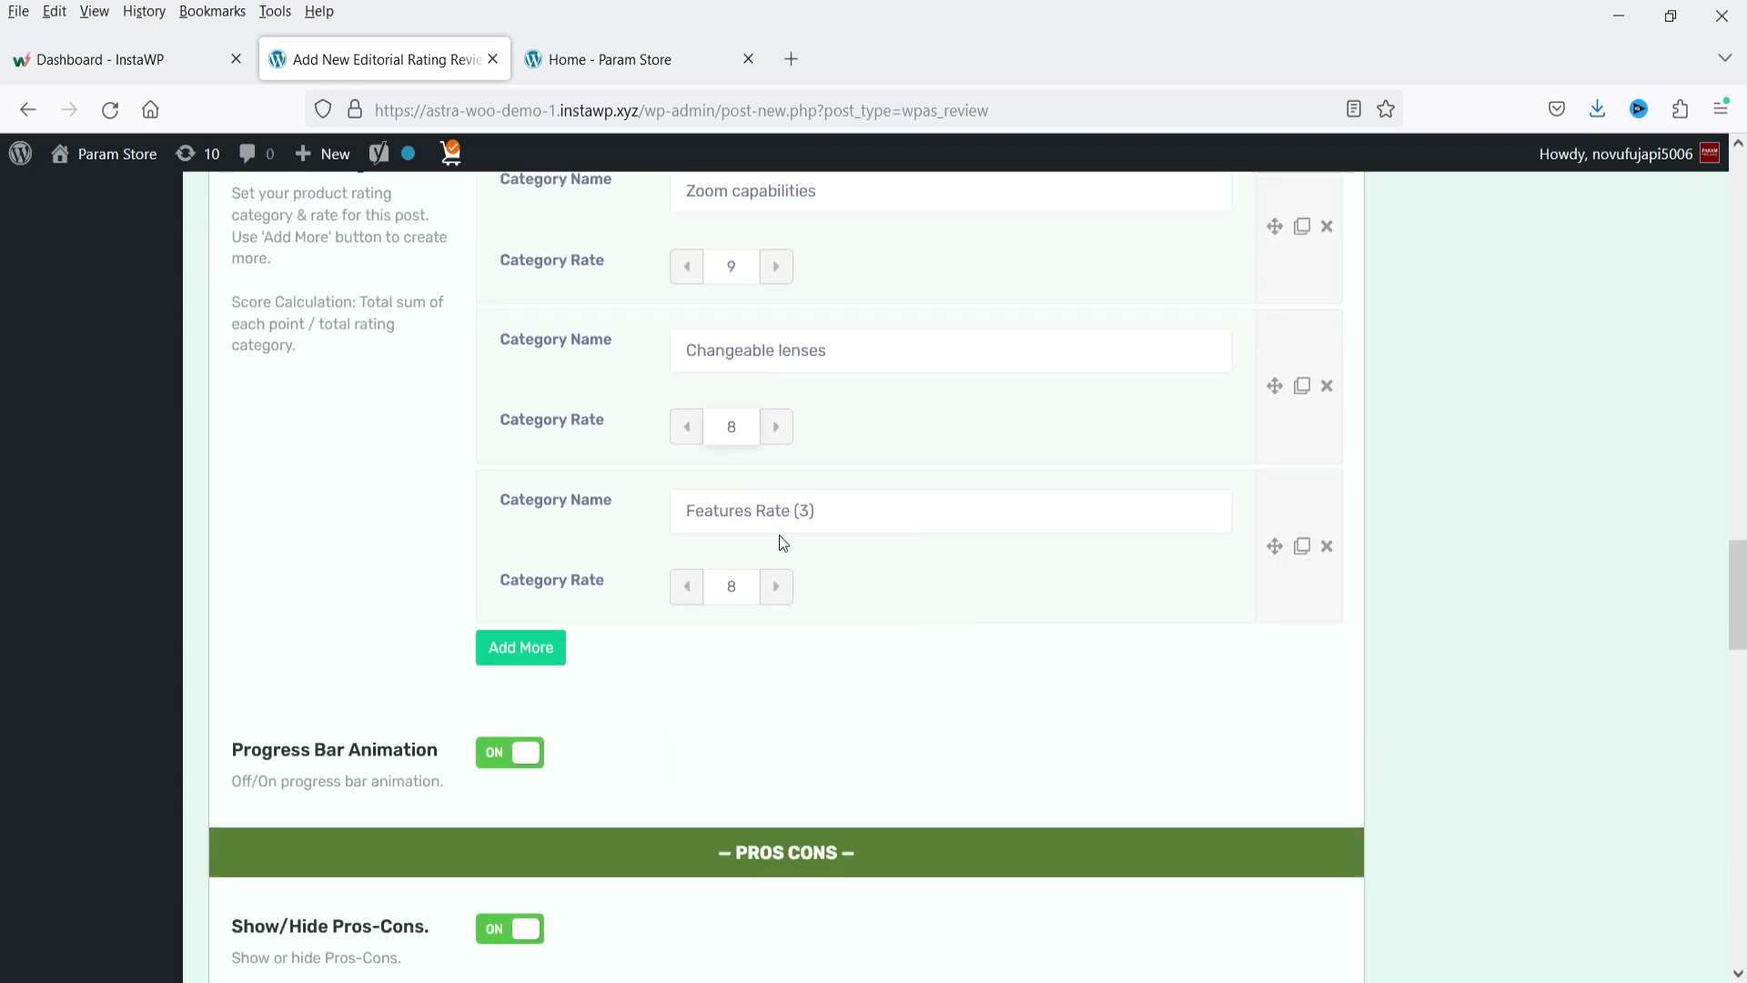
pyautogui.tripleClick(861, 511)
pyautogui.press('BackSpace')
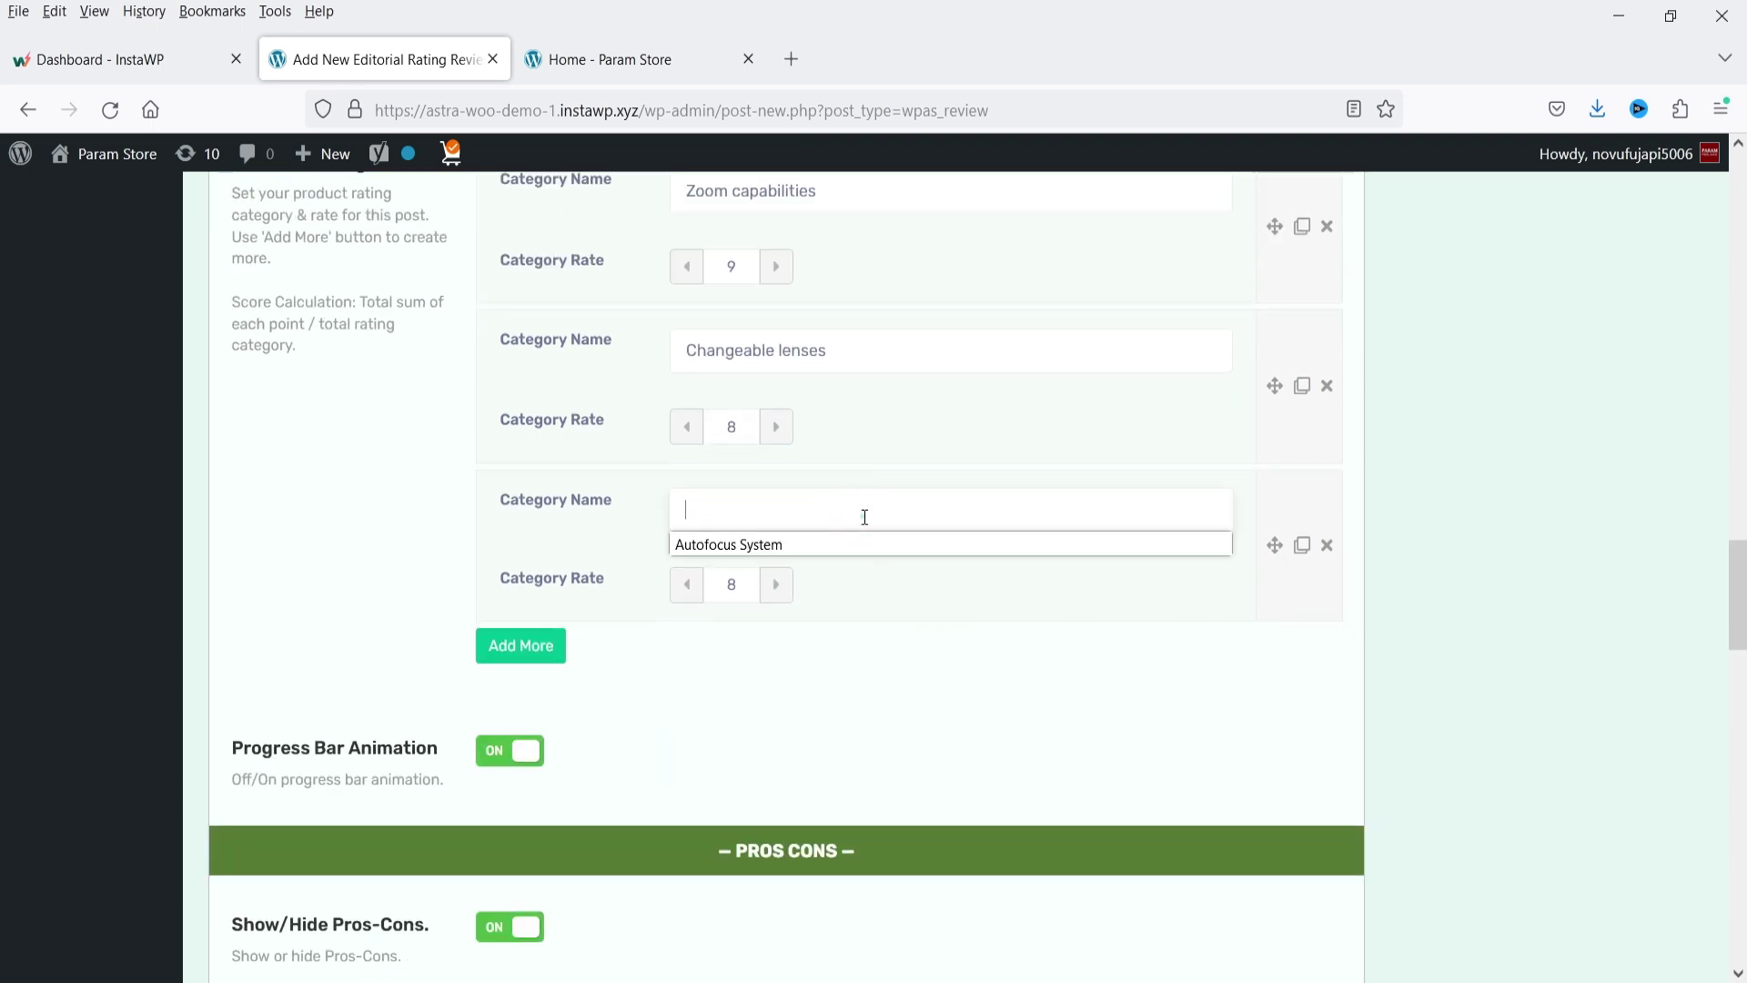
pyautogui.click(852, 542)
pyautogui.click(776, 590)
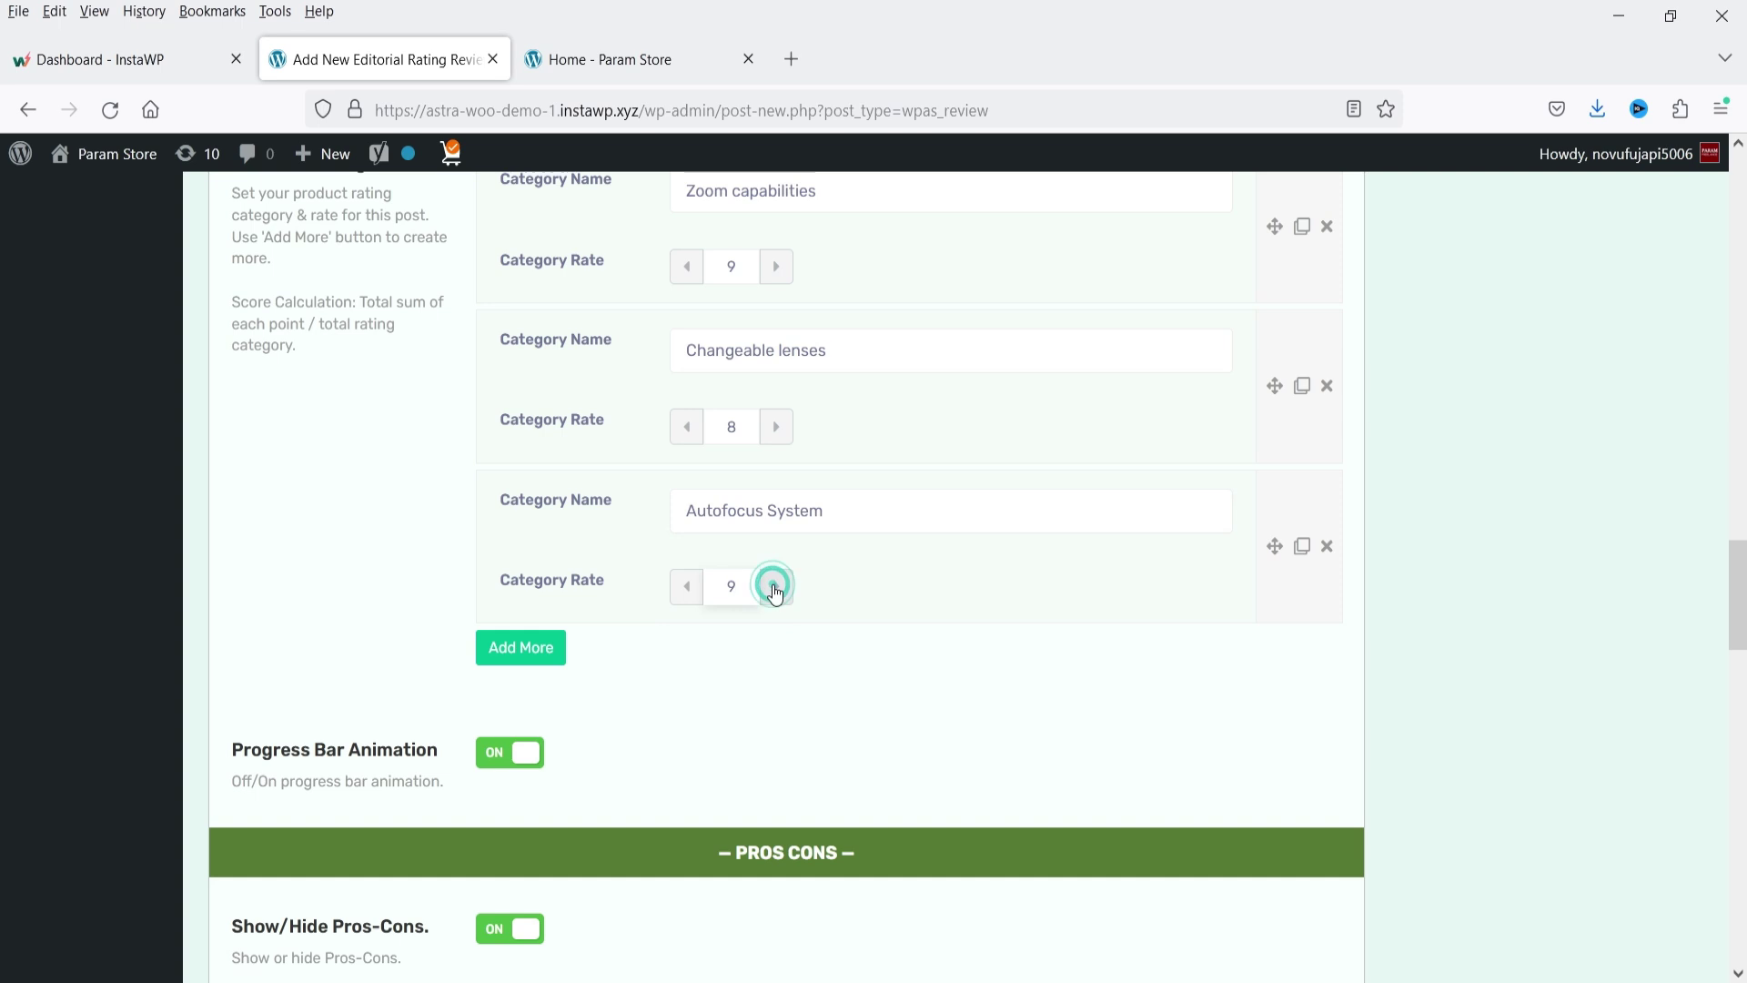
# - Add a fourth rating category named "Advanced features" with a rate of 8
pyautogui.click(535, 657)
pyautogui.scroll(-3, 780, 461)
pyautogui.click(792, 431)
pyautogui.click(800, 452)
pyautogui.click(726, 492)
pyautogui.write('8')
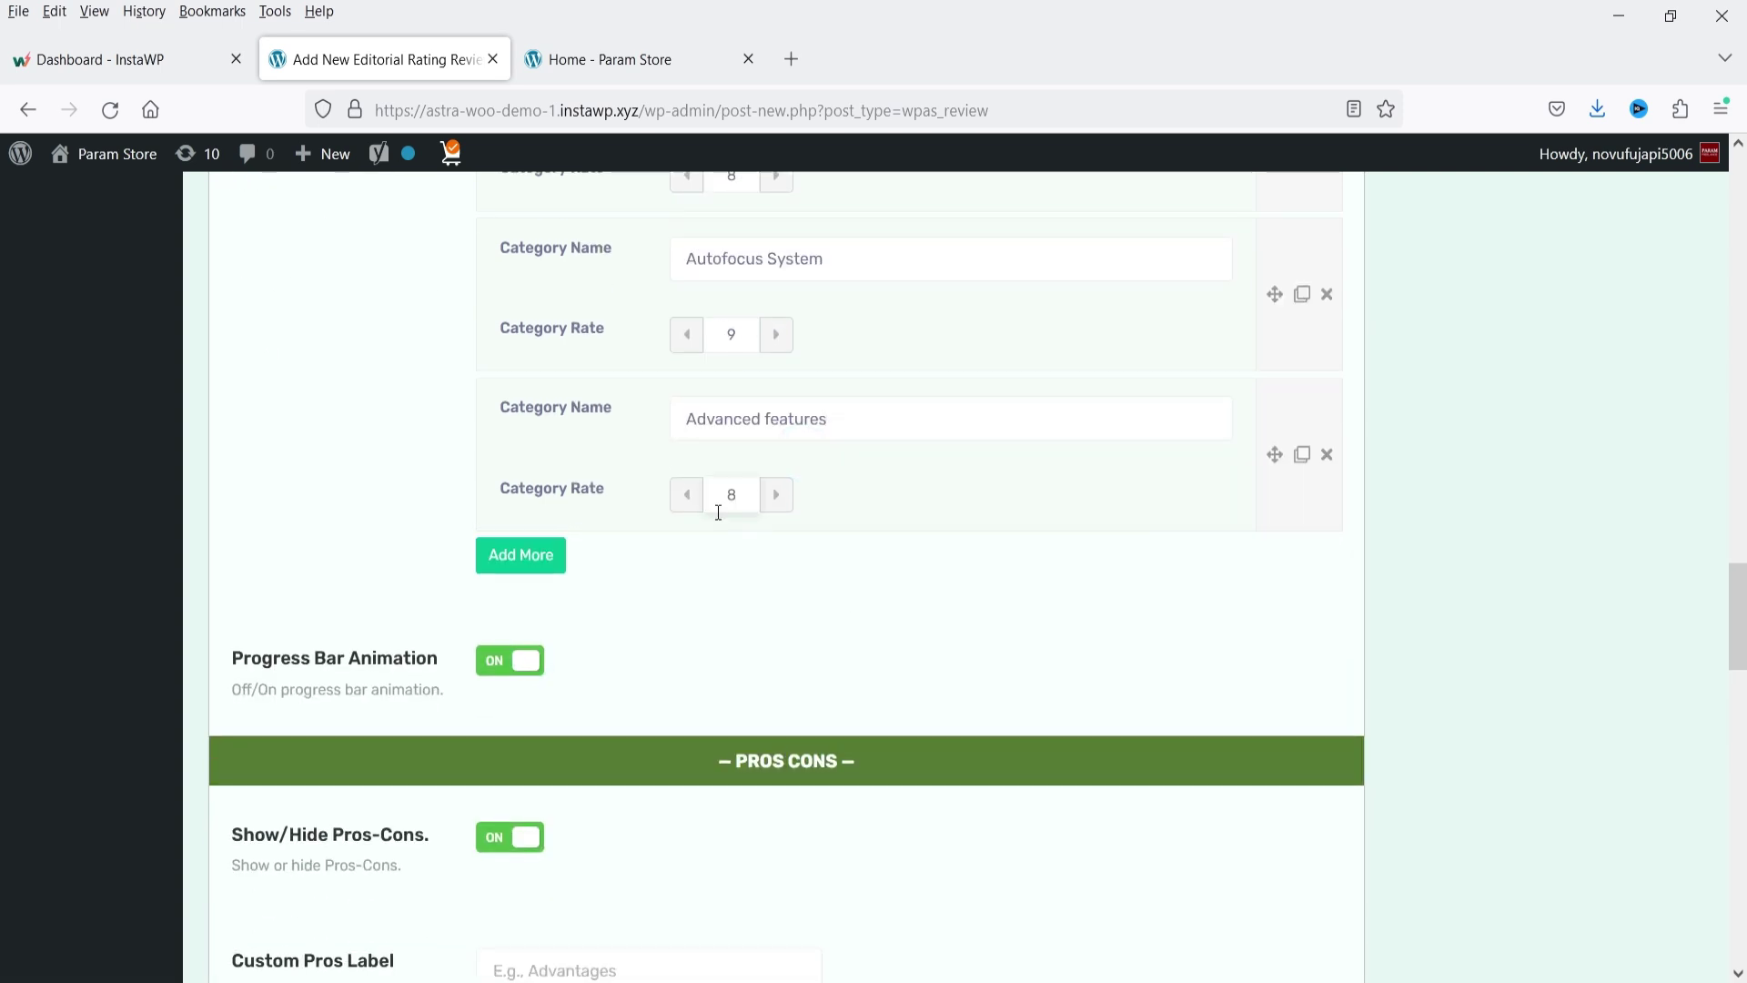
# - Add a fifth rating category named "High-quality photos" with a rate of 10
pyautogui.click(503, 550)
pyautogui.click(766, 585)
pyautogui.click(774, 614)
pyautogui.click(730, 653)
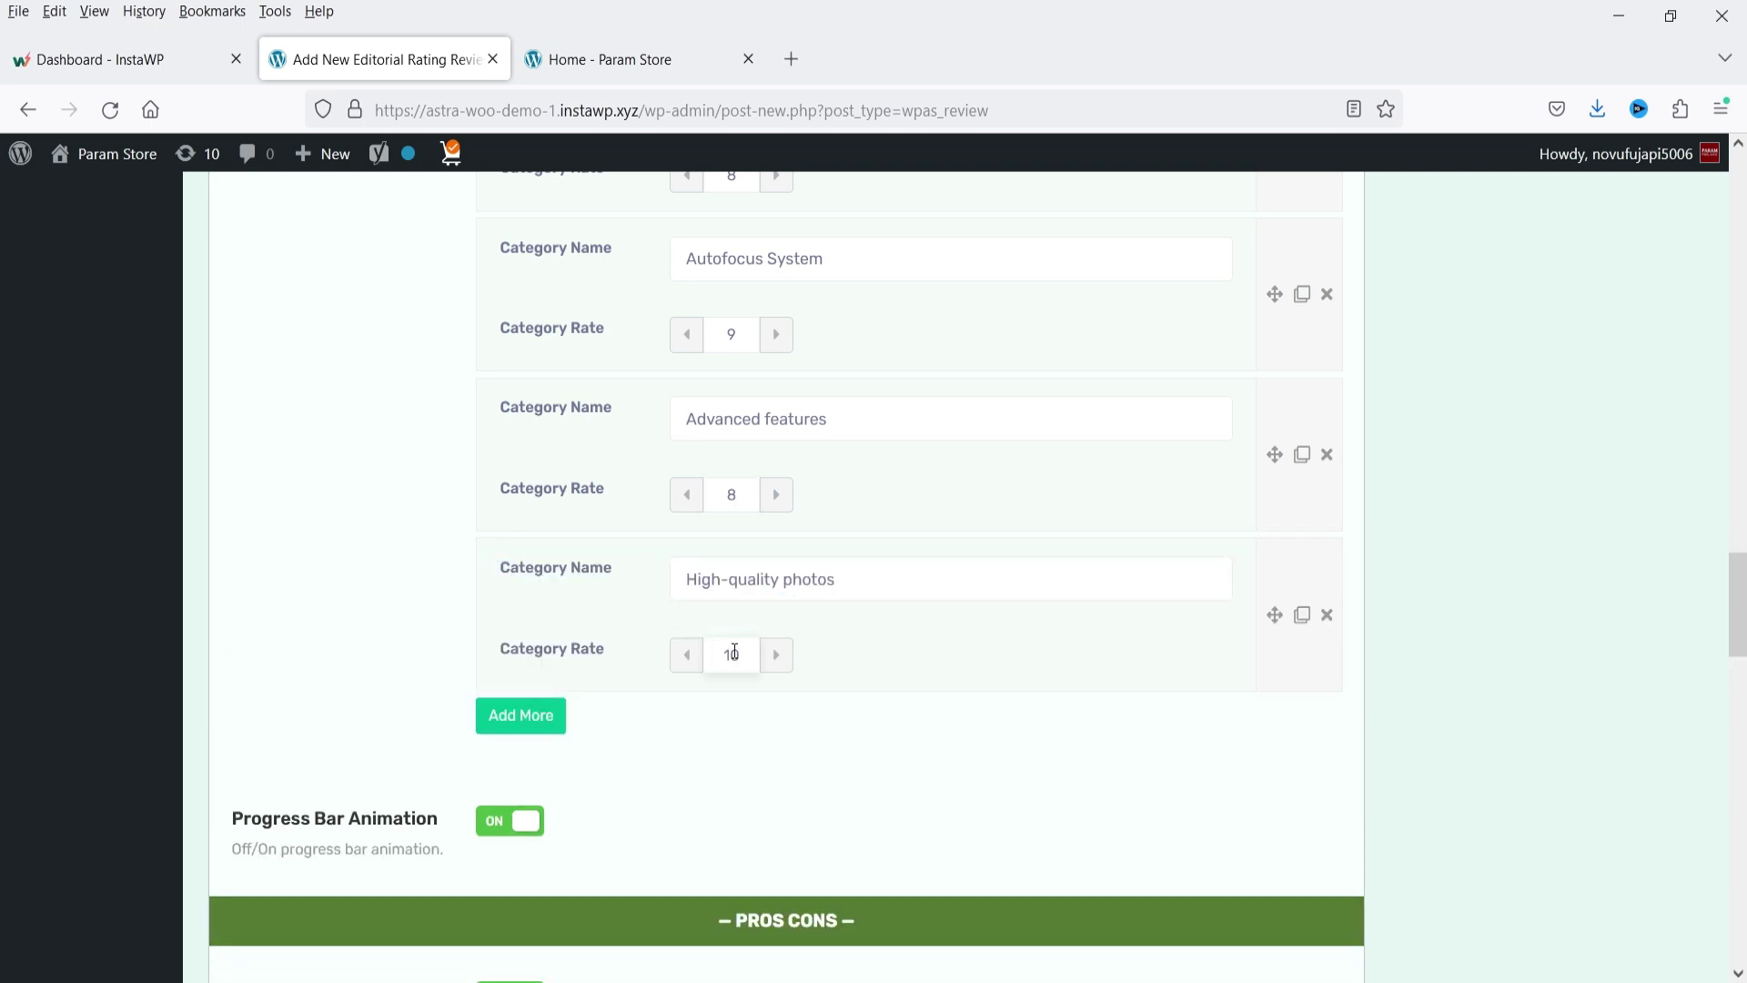
# - Look over the rating categories and switch the progress bar animation off and back on
pyautogui.scroll(6, 783, 538)
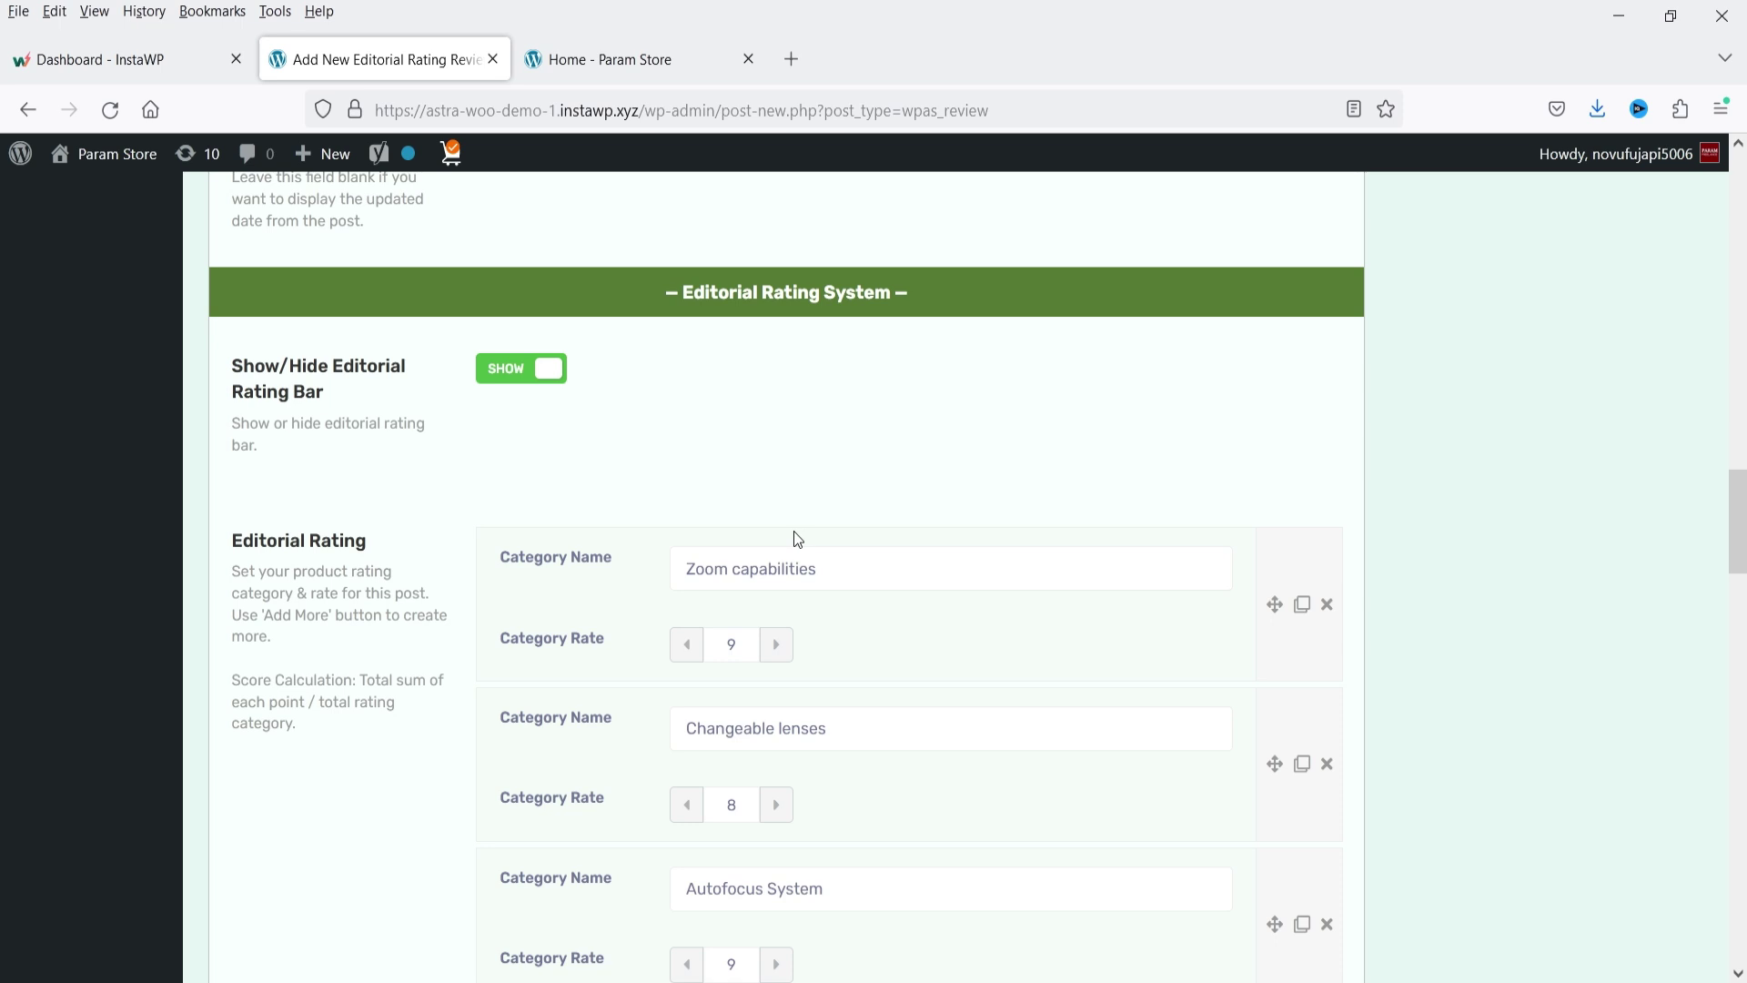
pyautogui.scroll(-8, 794, 531)
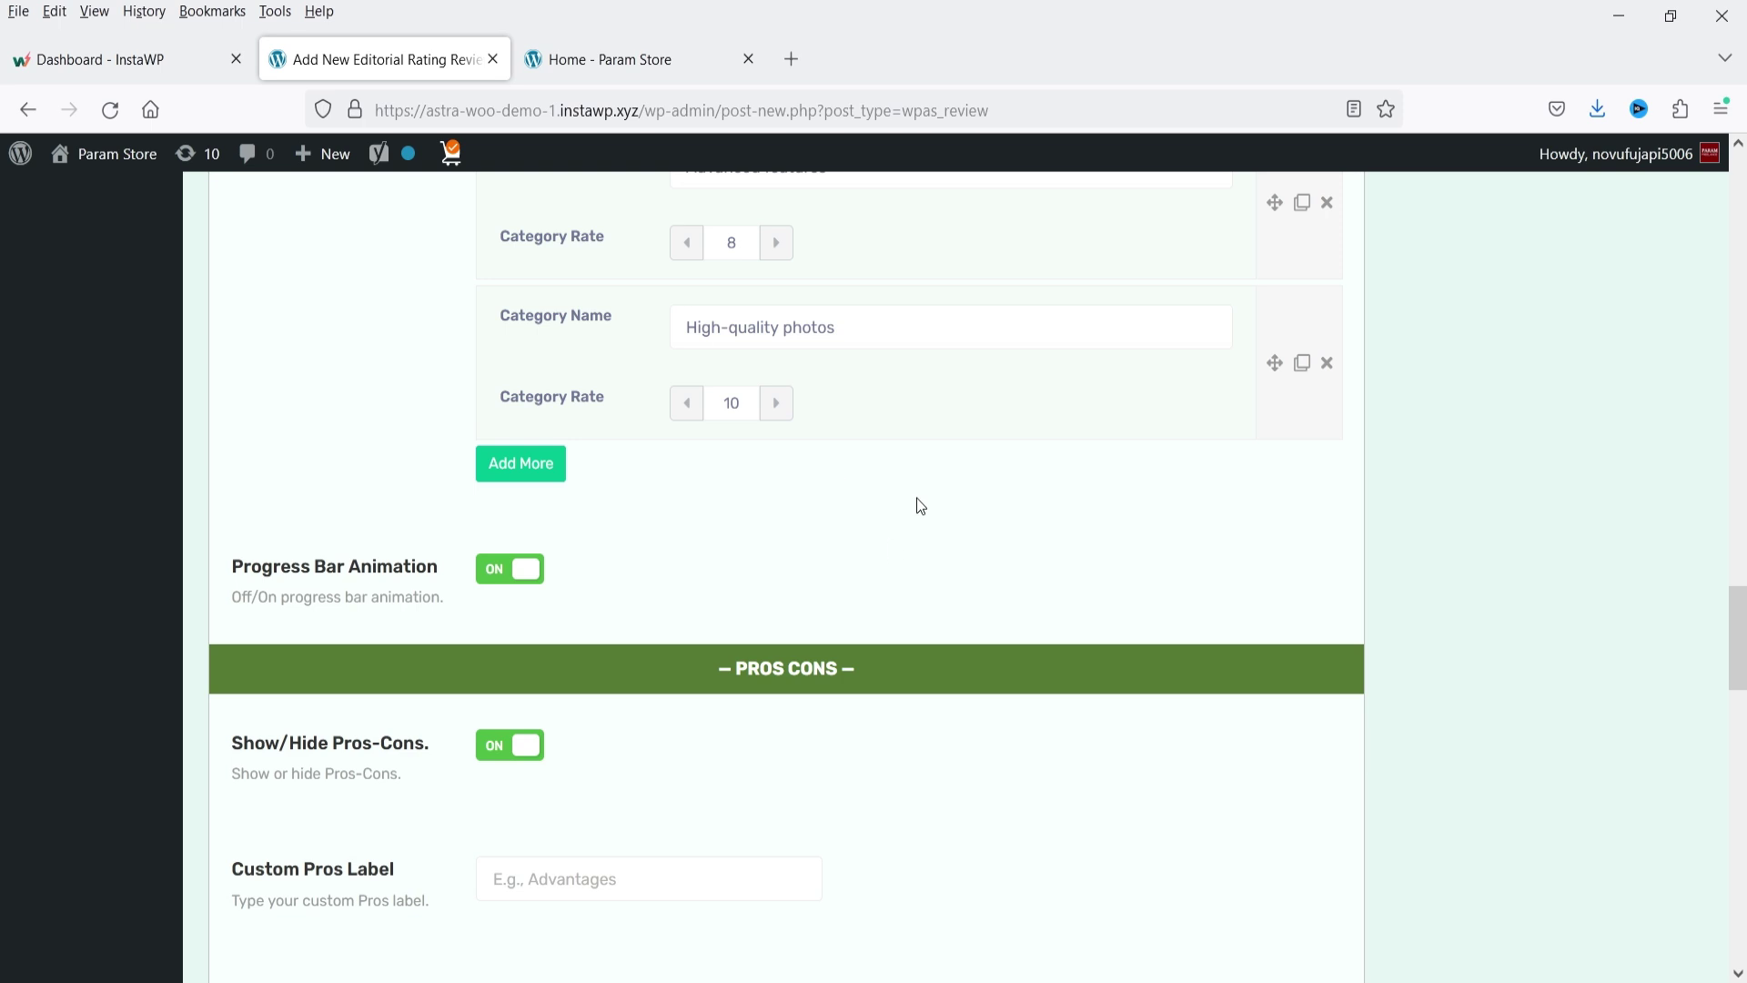
pyautogui.scroll(-2, 839, 448)
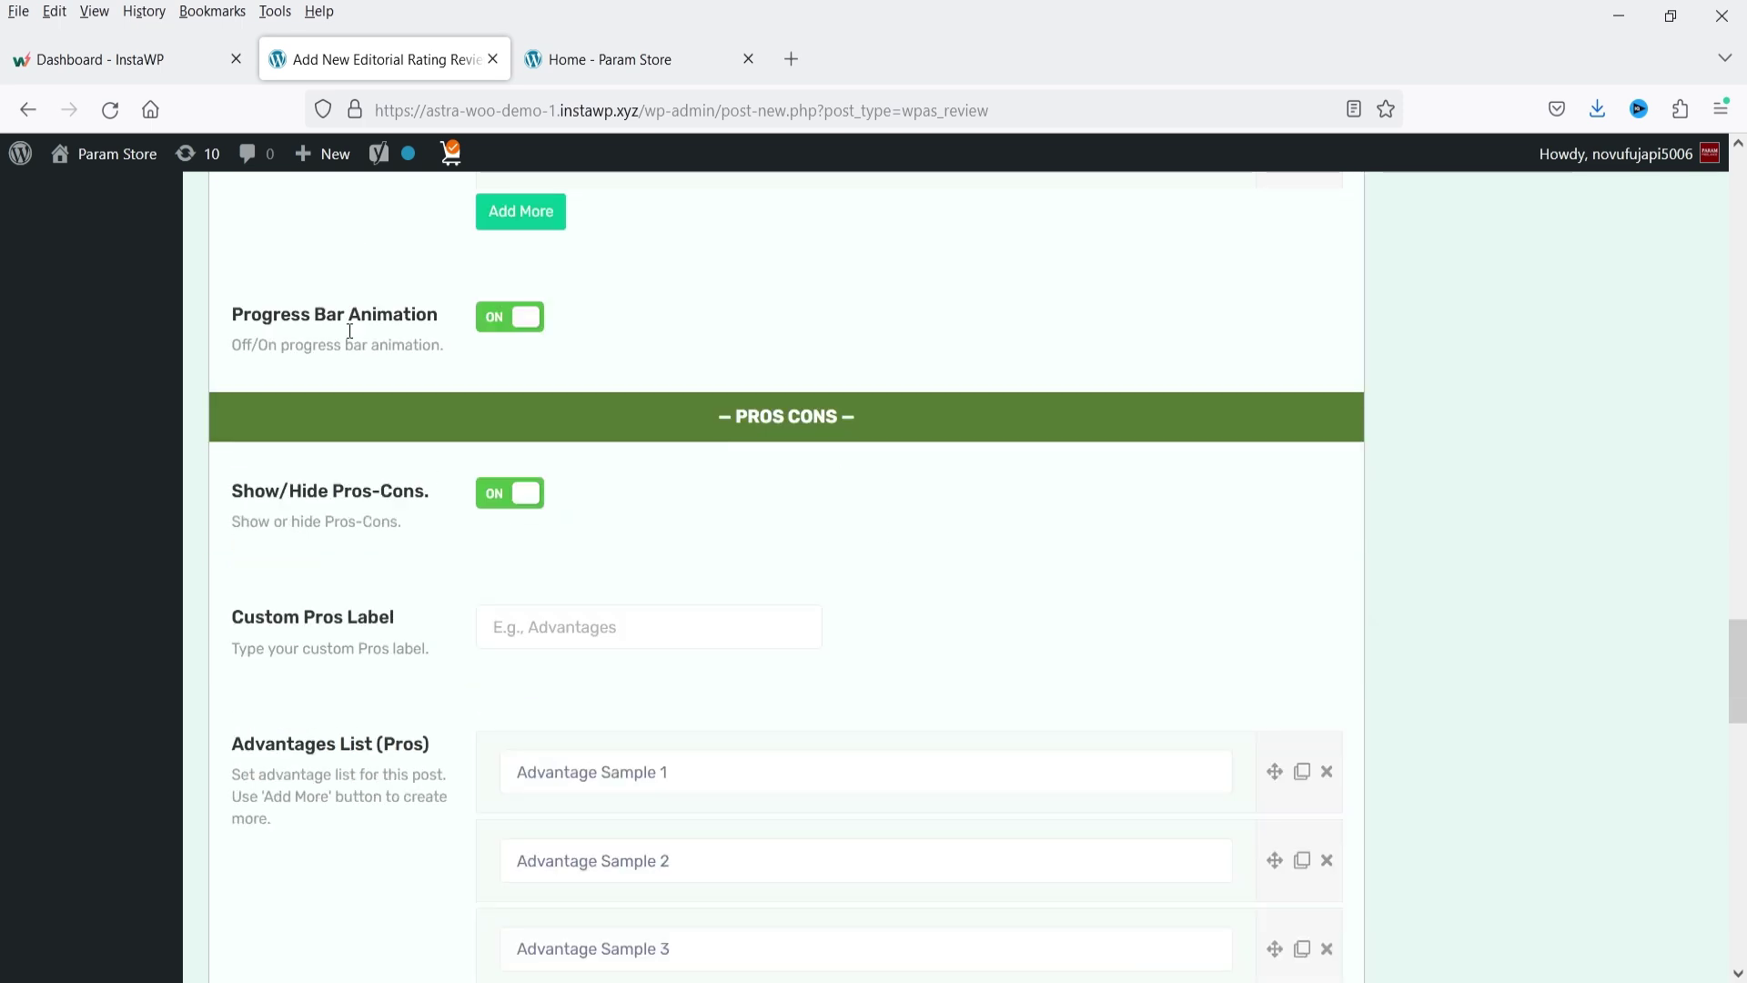
pyautogui.click(501, 337)
pyautogui.click(540, 337)
pyautogui.scroll(-1, 808, 464)
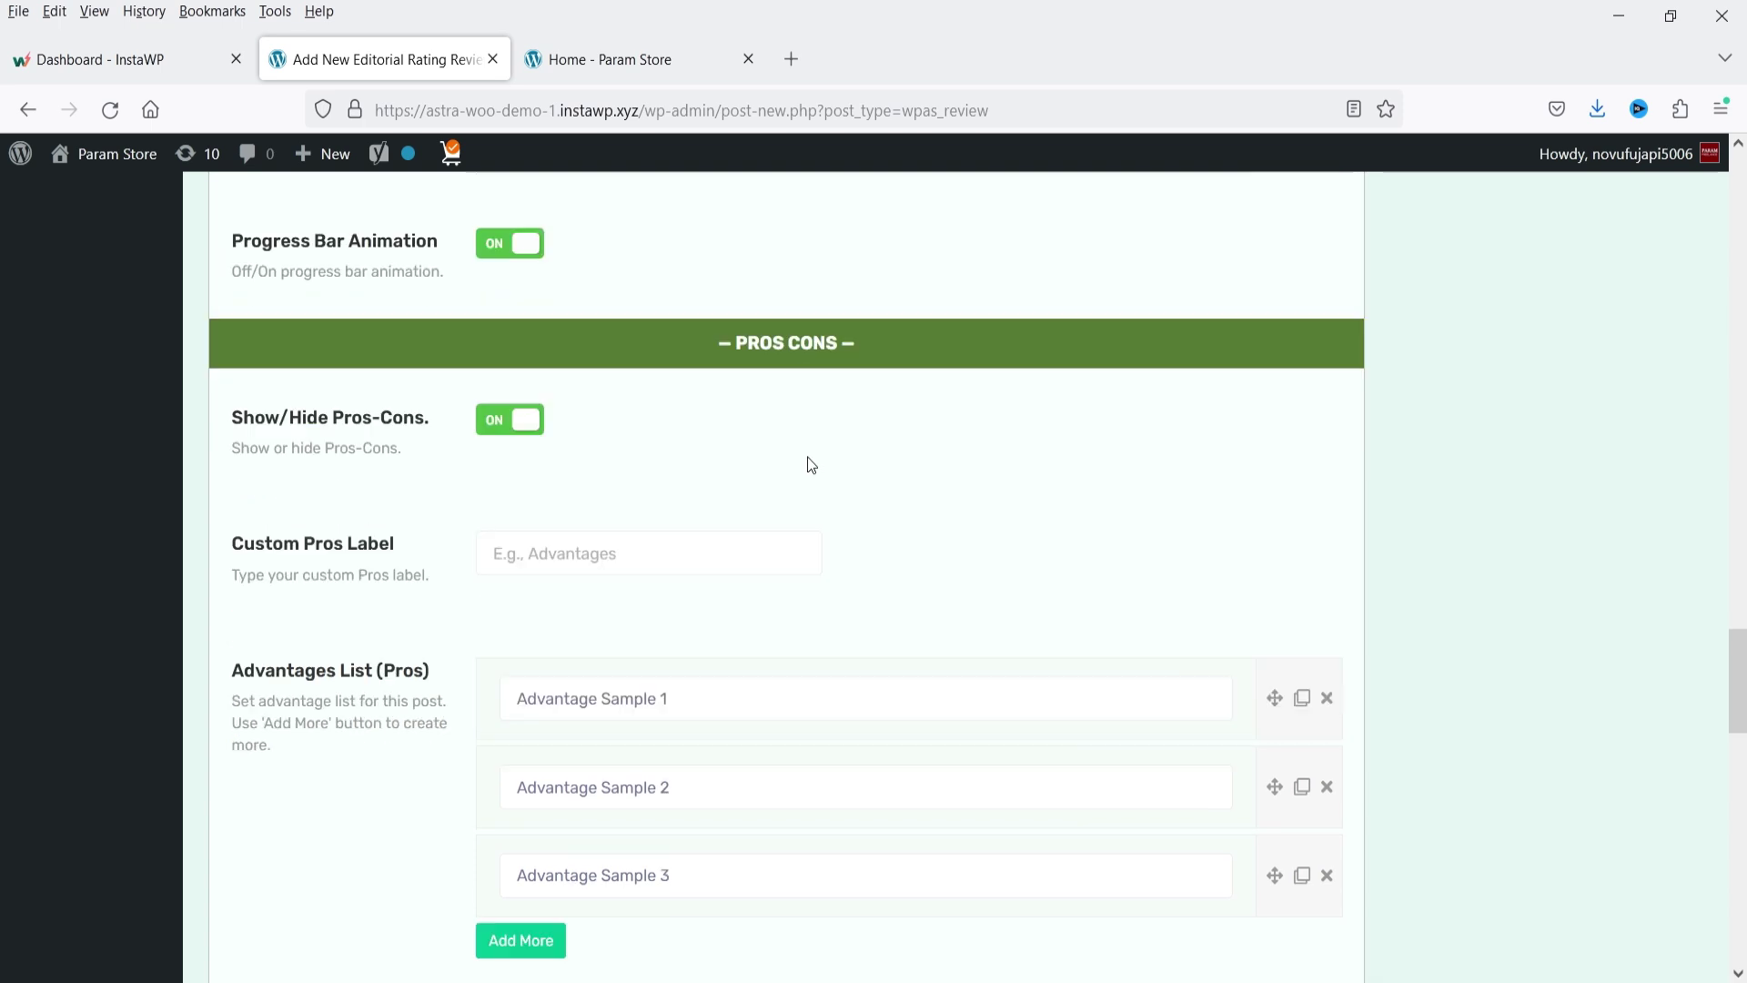
# - Turn the pros and cons display off, check the theme preview, and turn the display on again
pyautogui.tripleClick(741, 291)
pyautogui.click(295, 382)
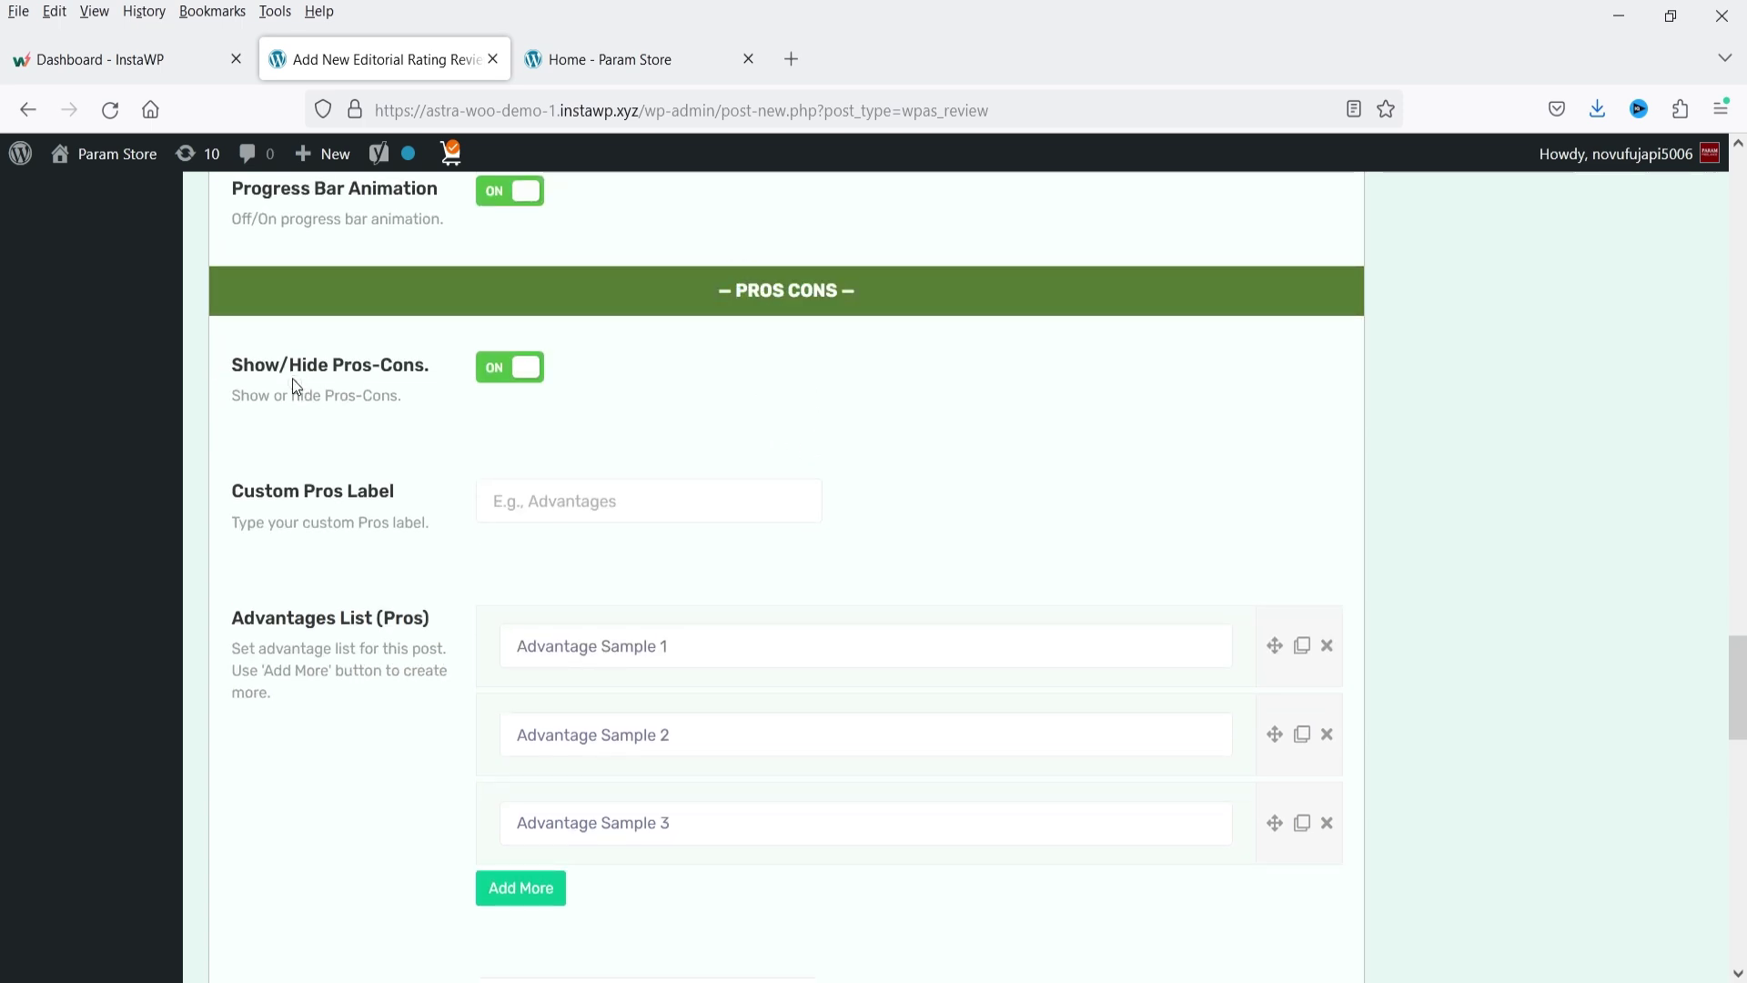
pyautogui.click(509, 375)
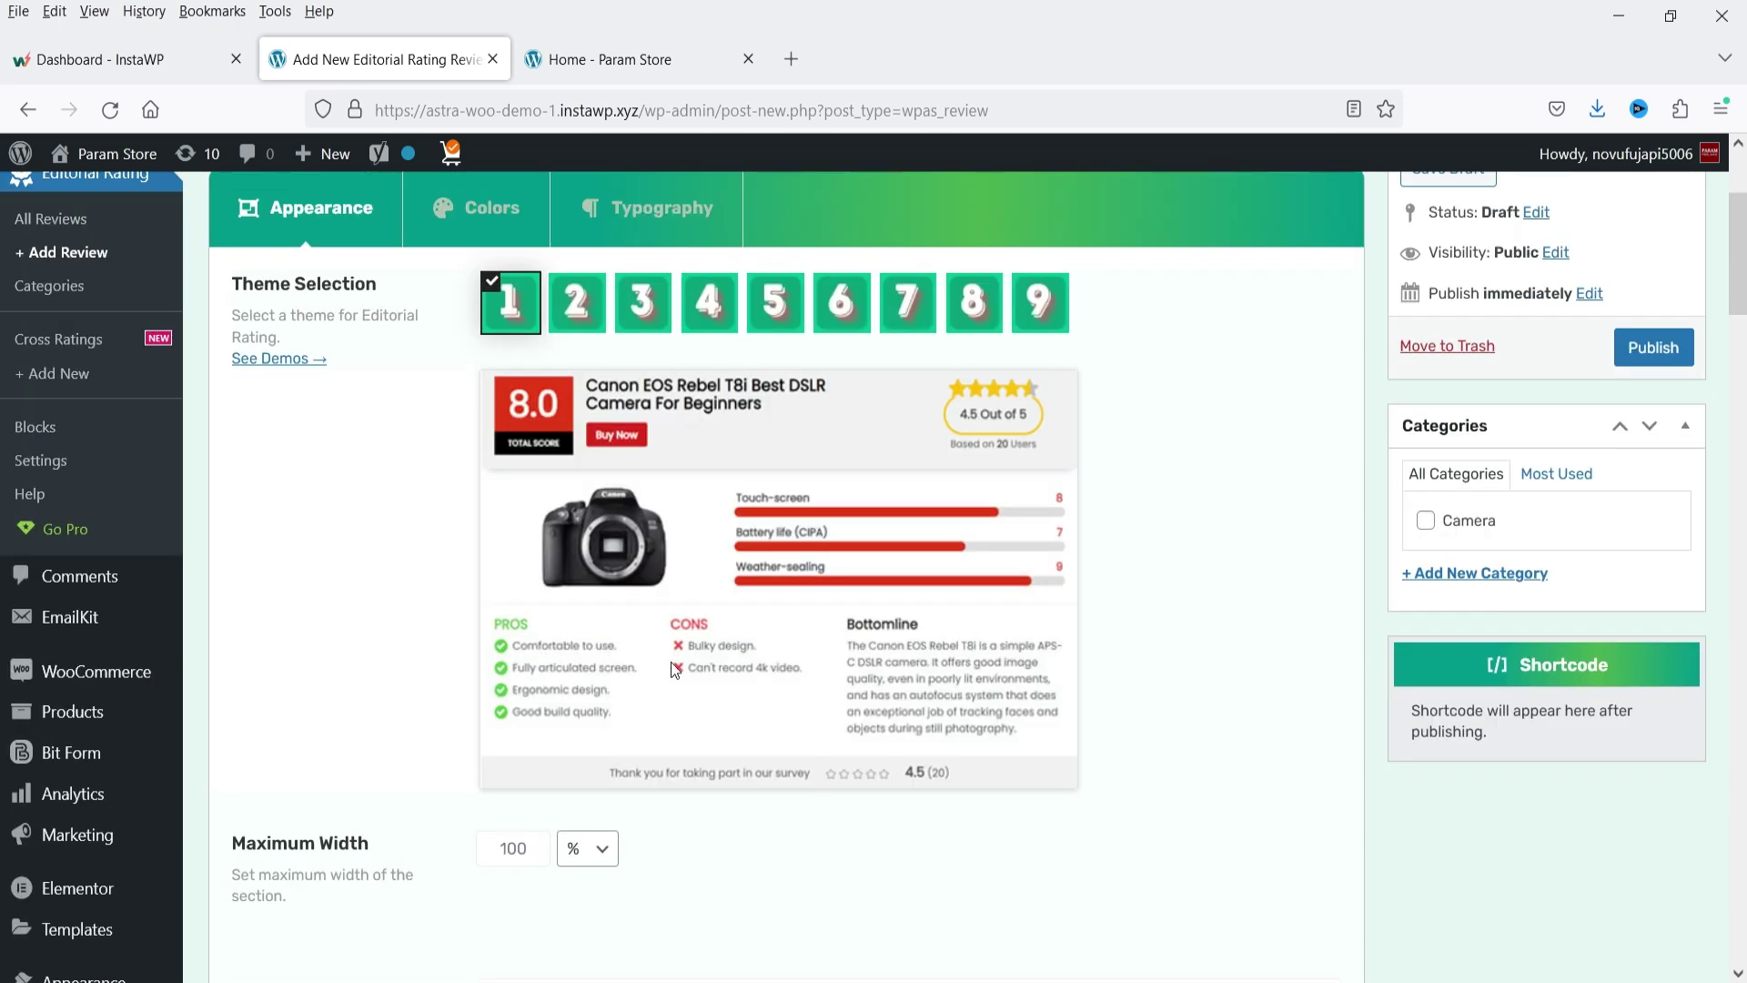
pyautogui.scroll(-20, 686, 643)
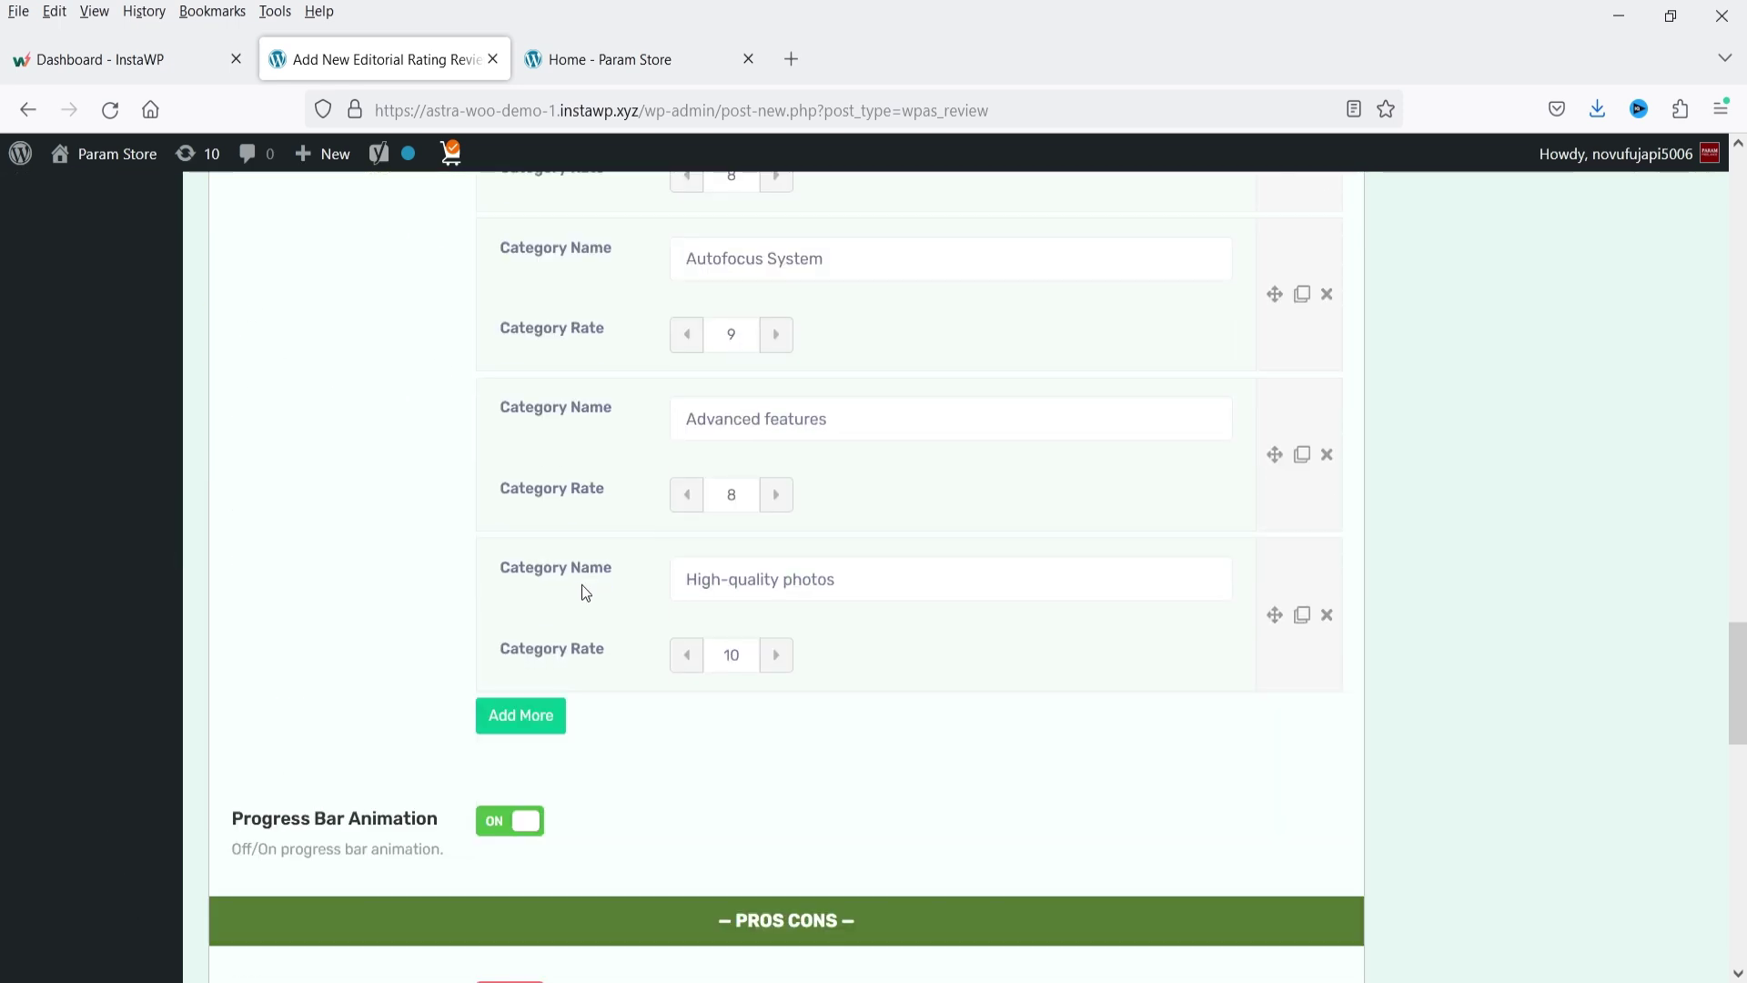
pyautogui.scroll(-7, 575, 582)
pyautogui.scroll(7, 561, 535)
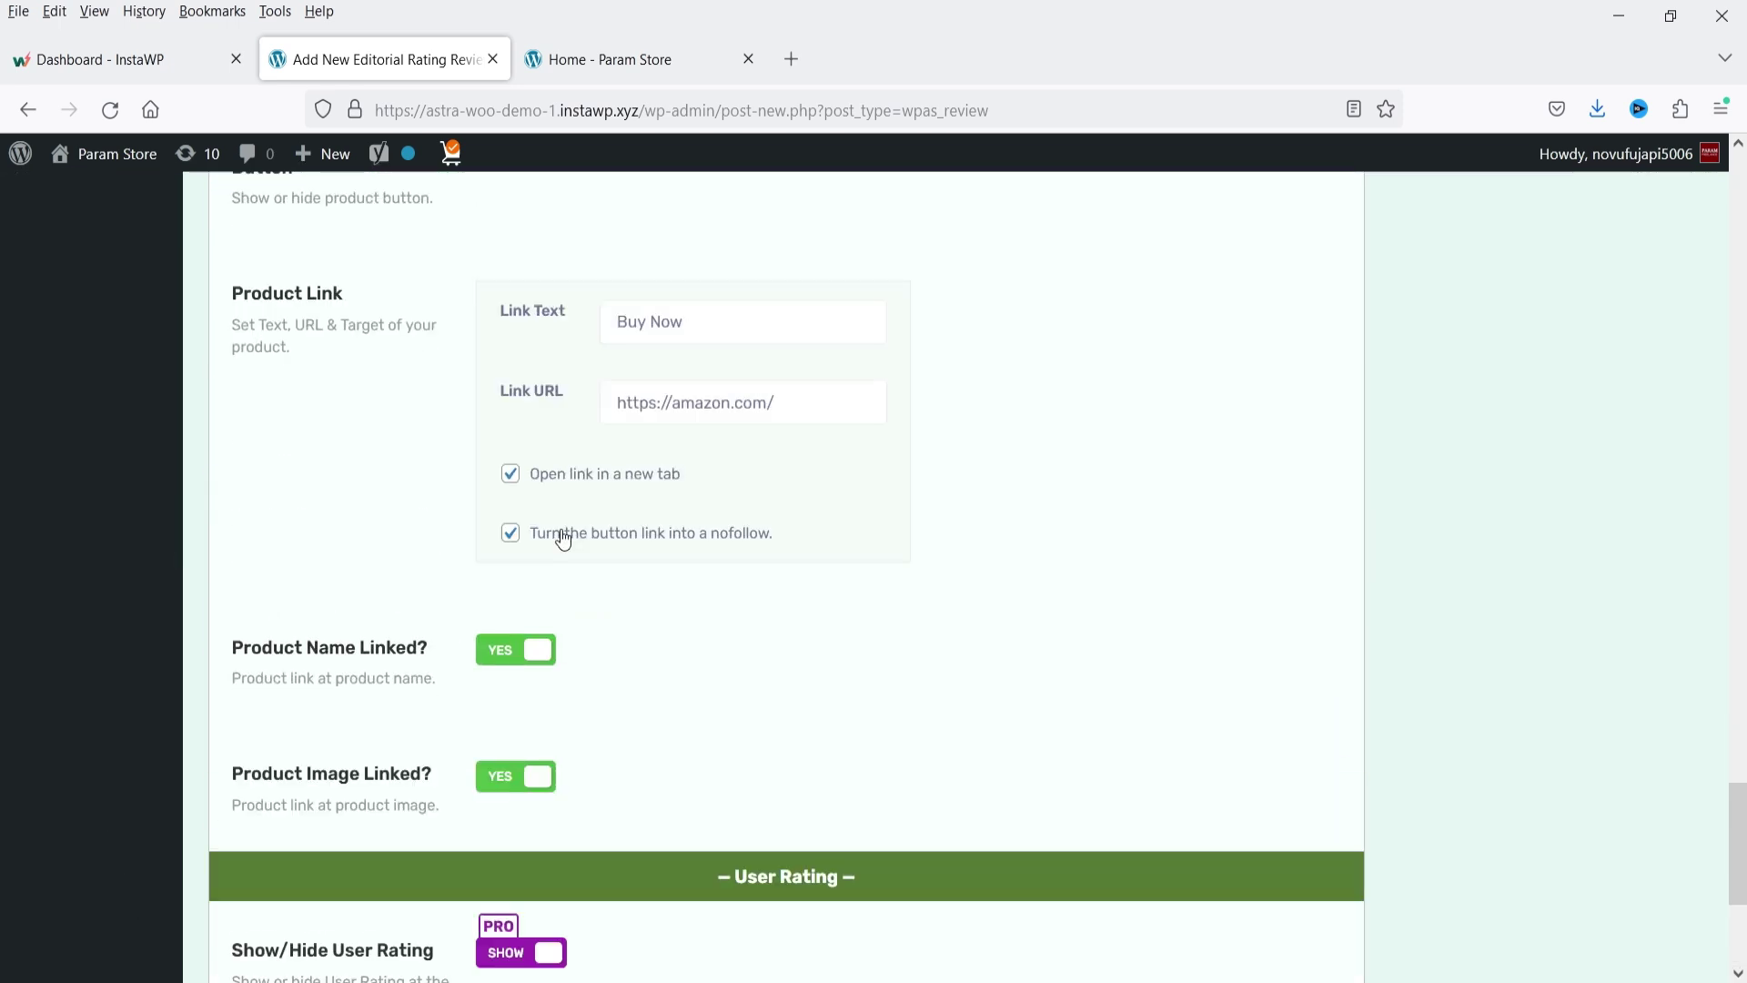
pyautogui.scroll(2, 534, 363)
pyautogui.click(528, 347)
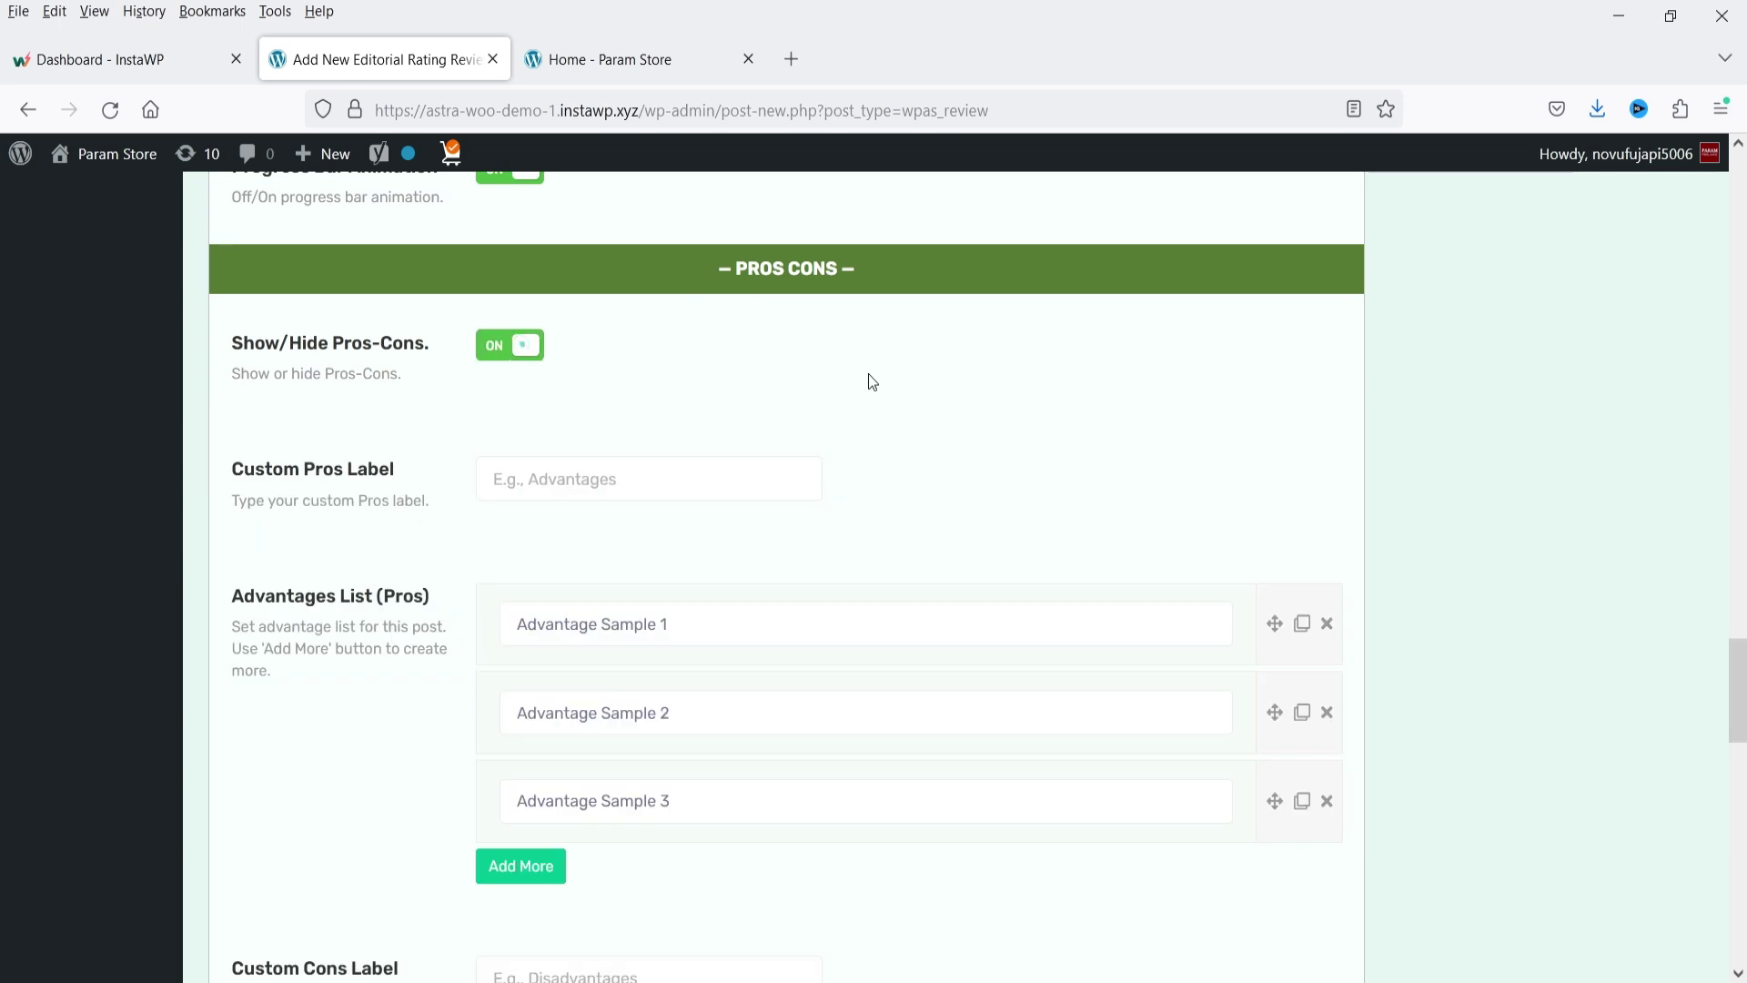
# - Set the custom pros label to "Pros" and replace the first advantage with "Versatile and robust build"
pyautogui.click(573, 477)
pyautogui.write('Pros')
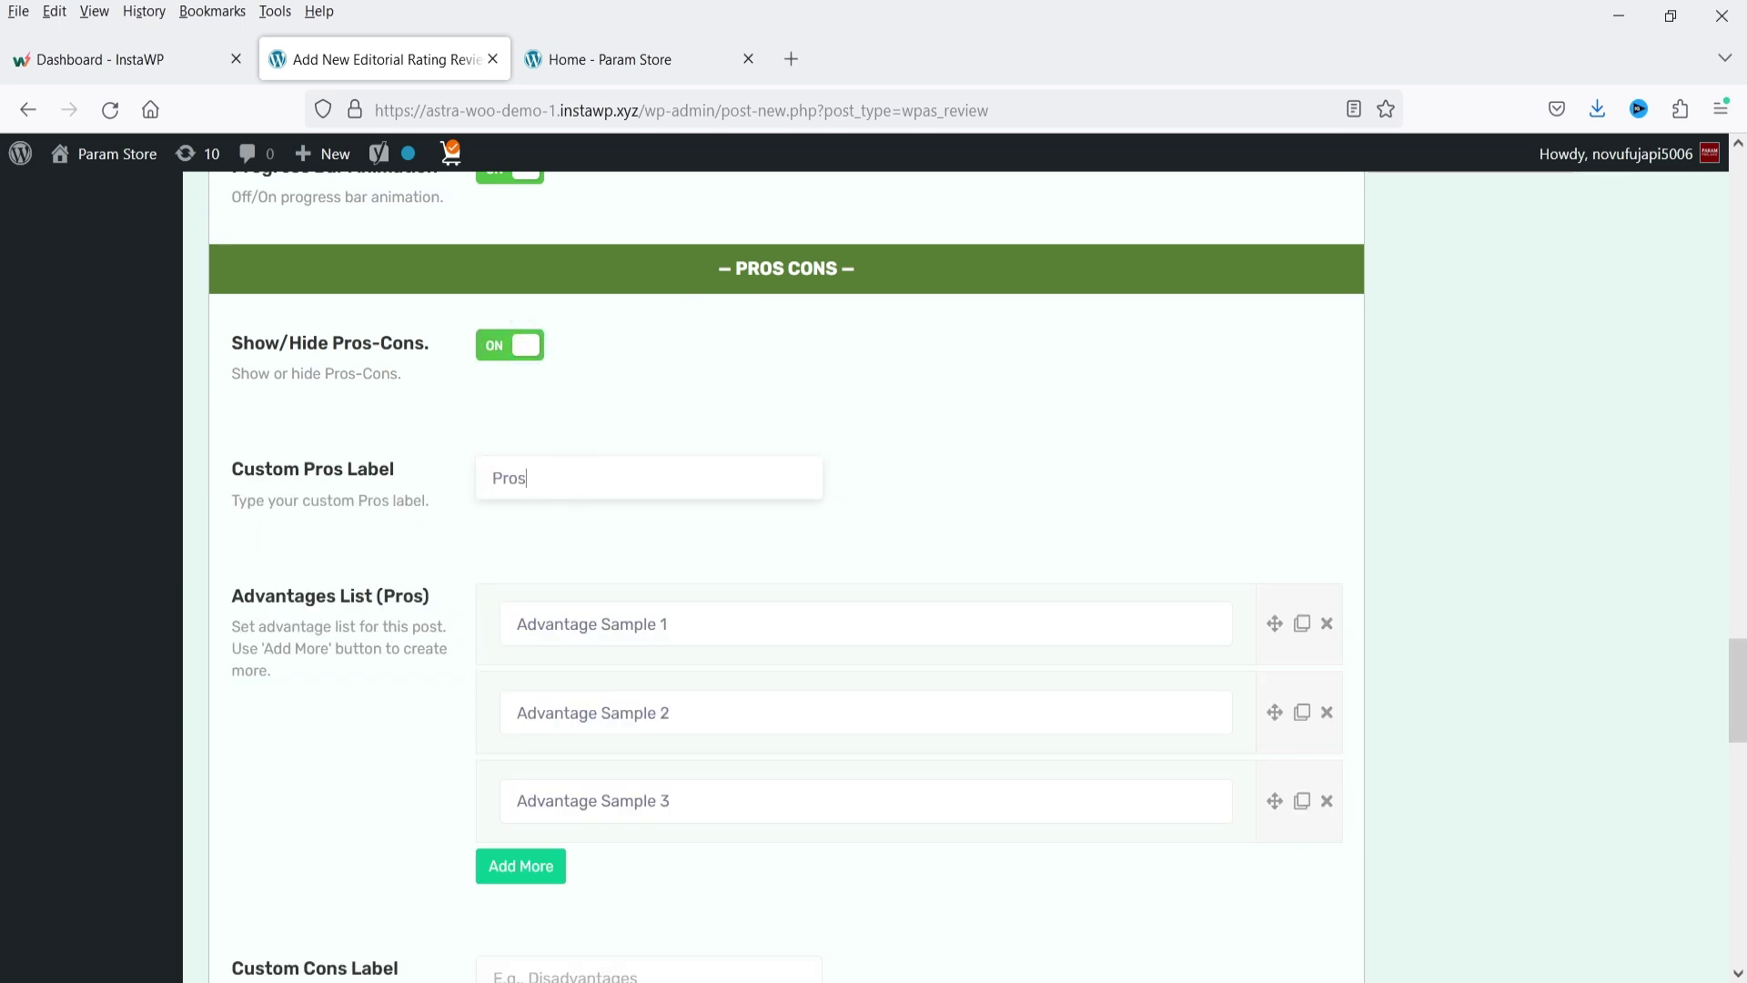
pyautogui.click(737, 636)
pyautogui.hotkey('ctrl', 'a')
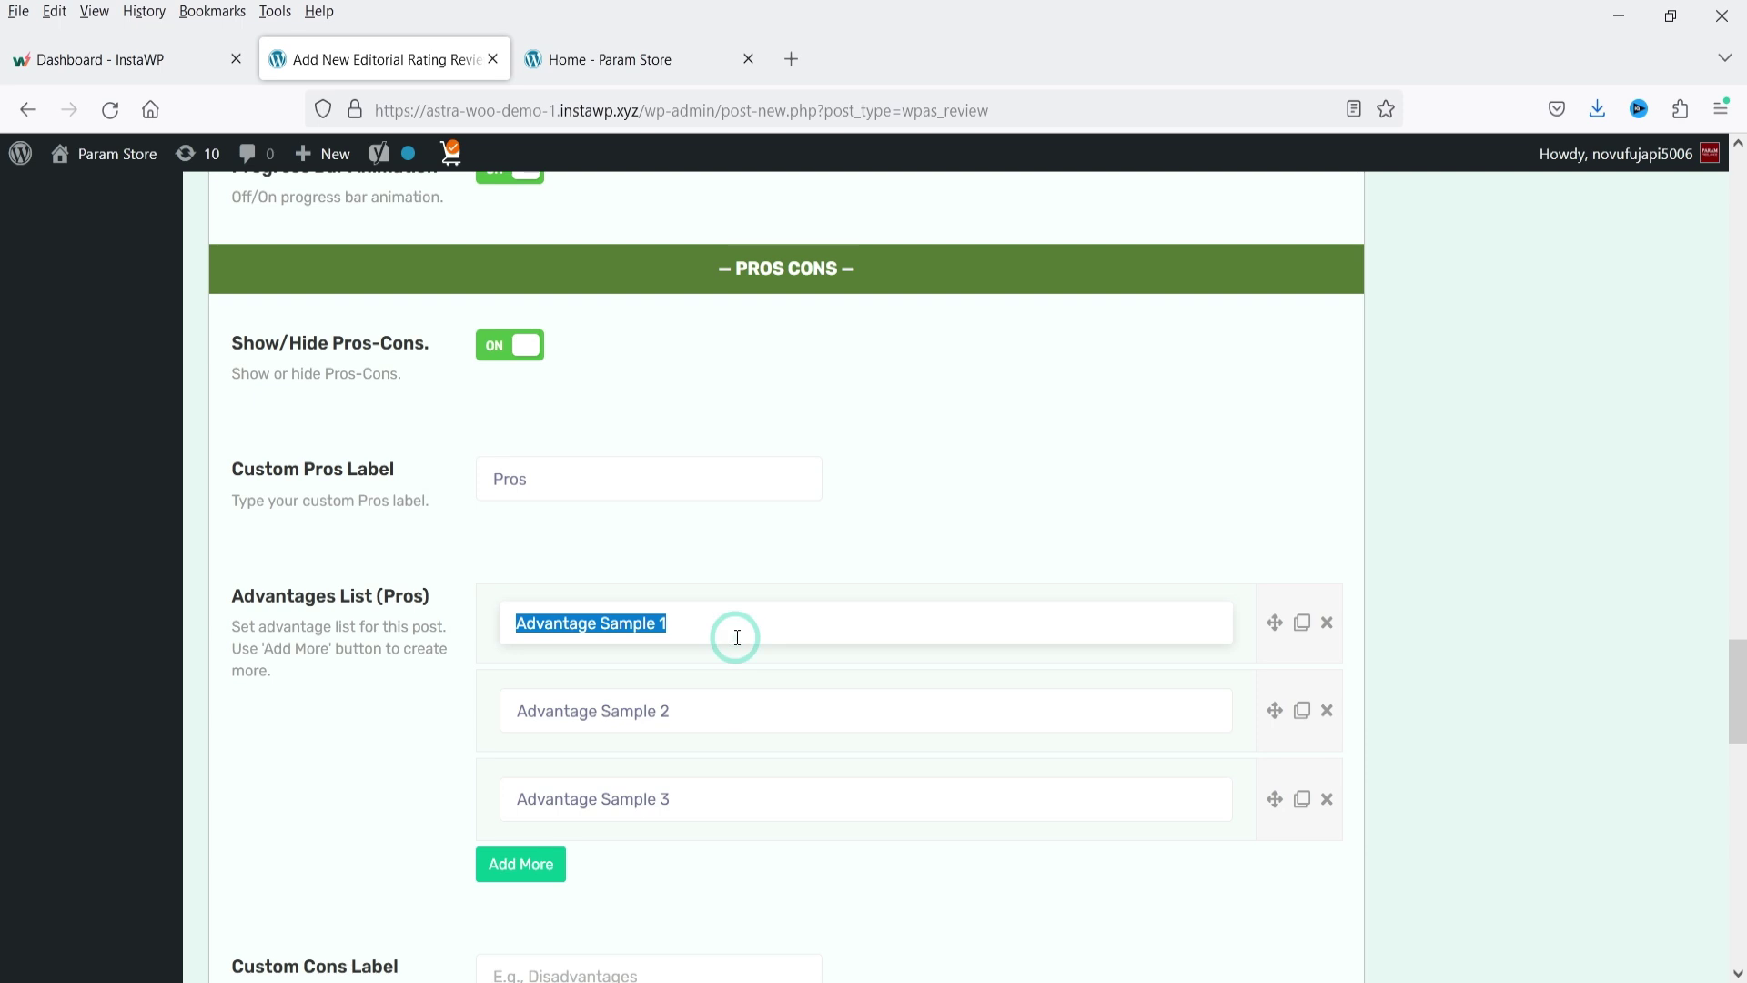
pyautogui.press('BackSpace')
pyautogui.click(605, 620)
pyautogui.click(606, 658)
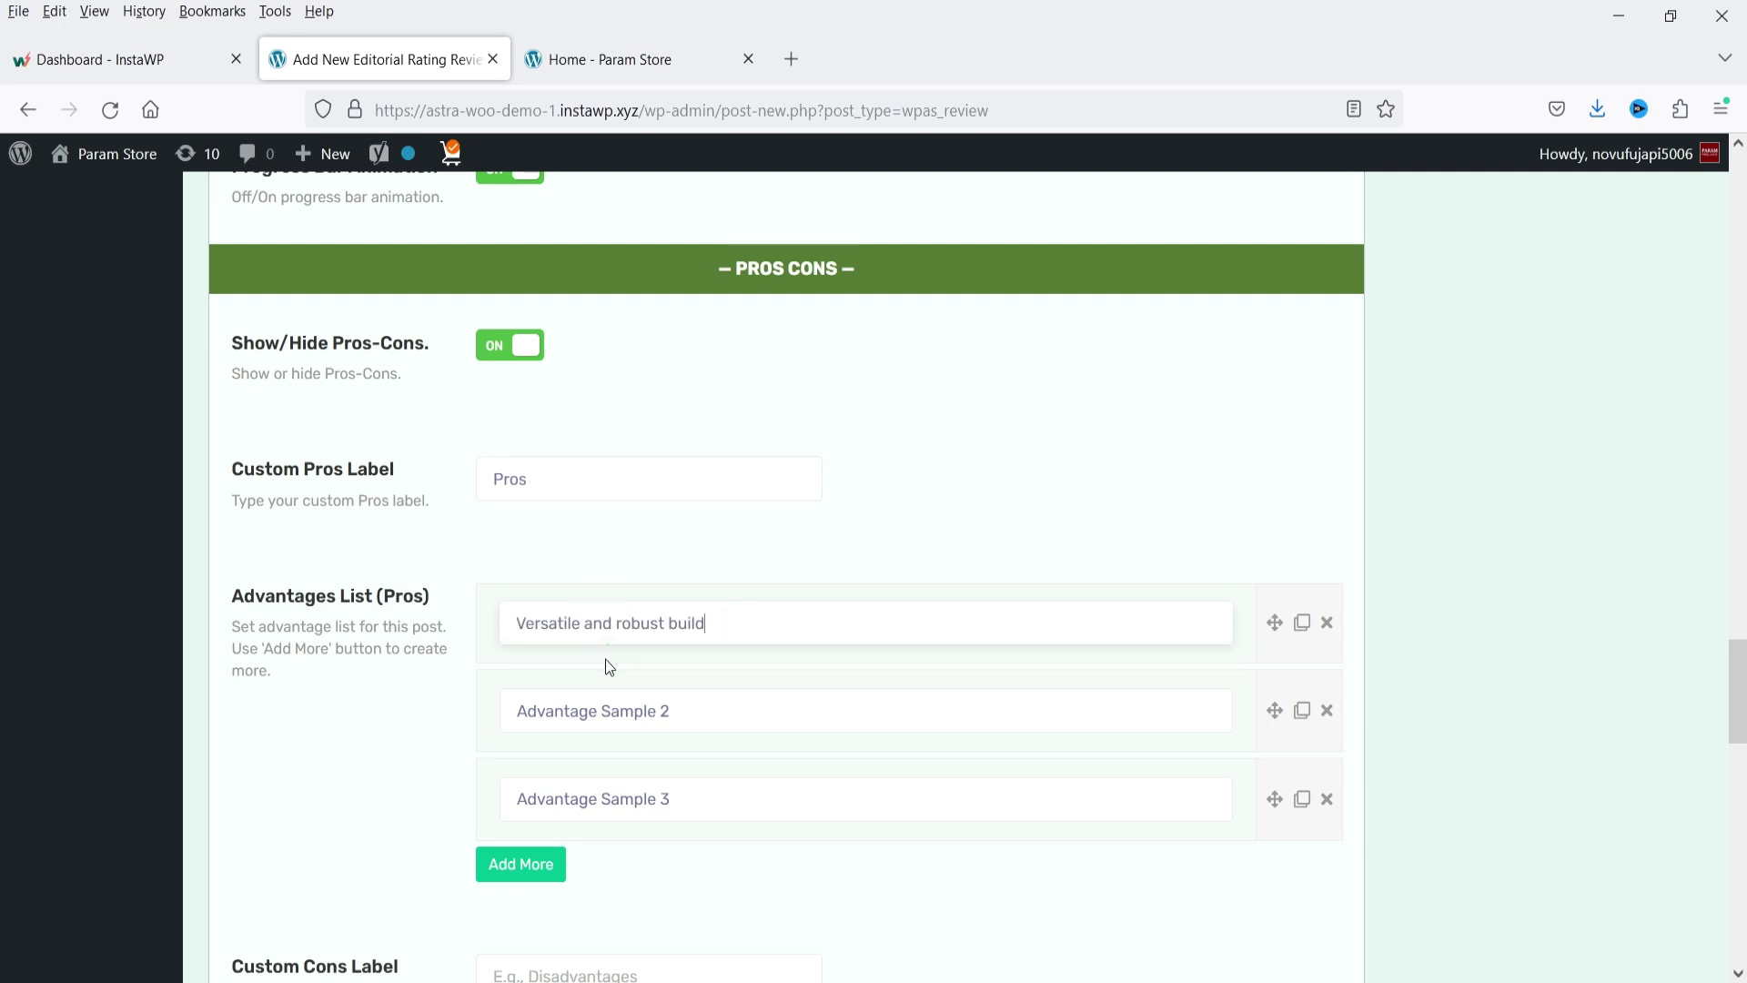
# - Replace the second and third advantages with "Excellent image quality" and "Great low-light performance"
pyautogui.tripleClick(646, 711)
pyautogui.click(637, 748)
pyautogui.tripleClick(613, 798)
pyautogui.press('BackSpace')
pyautogui.click(592, 830)
# - Set the custom cons label to "Cons"
pyautogui.scroll(-4, 713, 664)
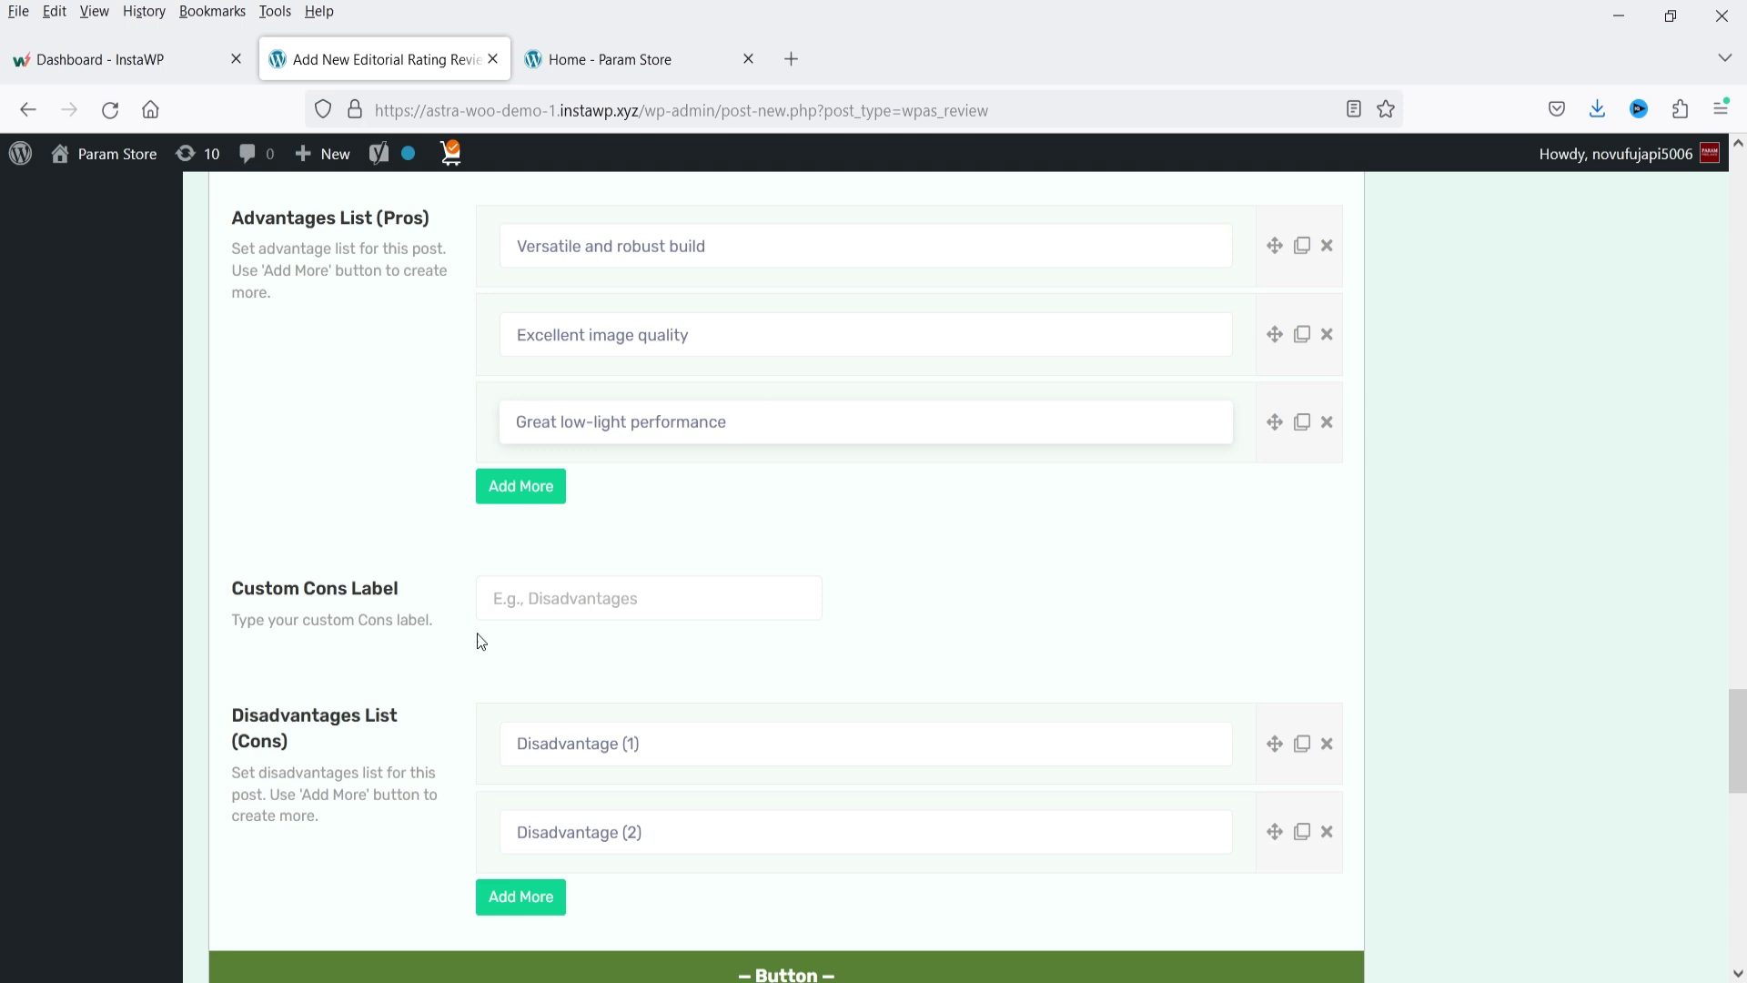
pyautogui.click(562, 608)
pyautogui.write('Cons')
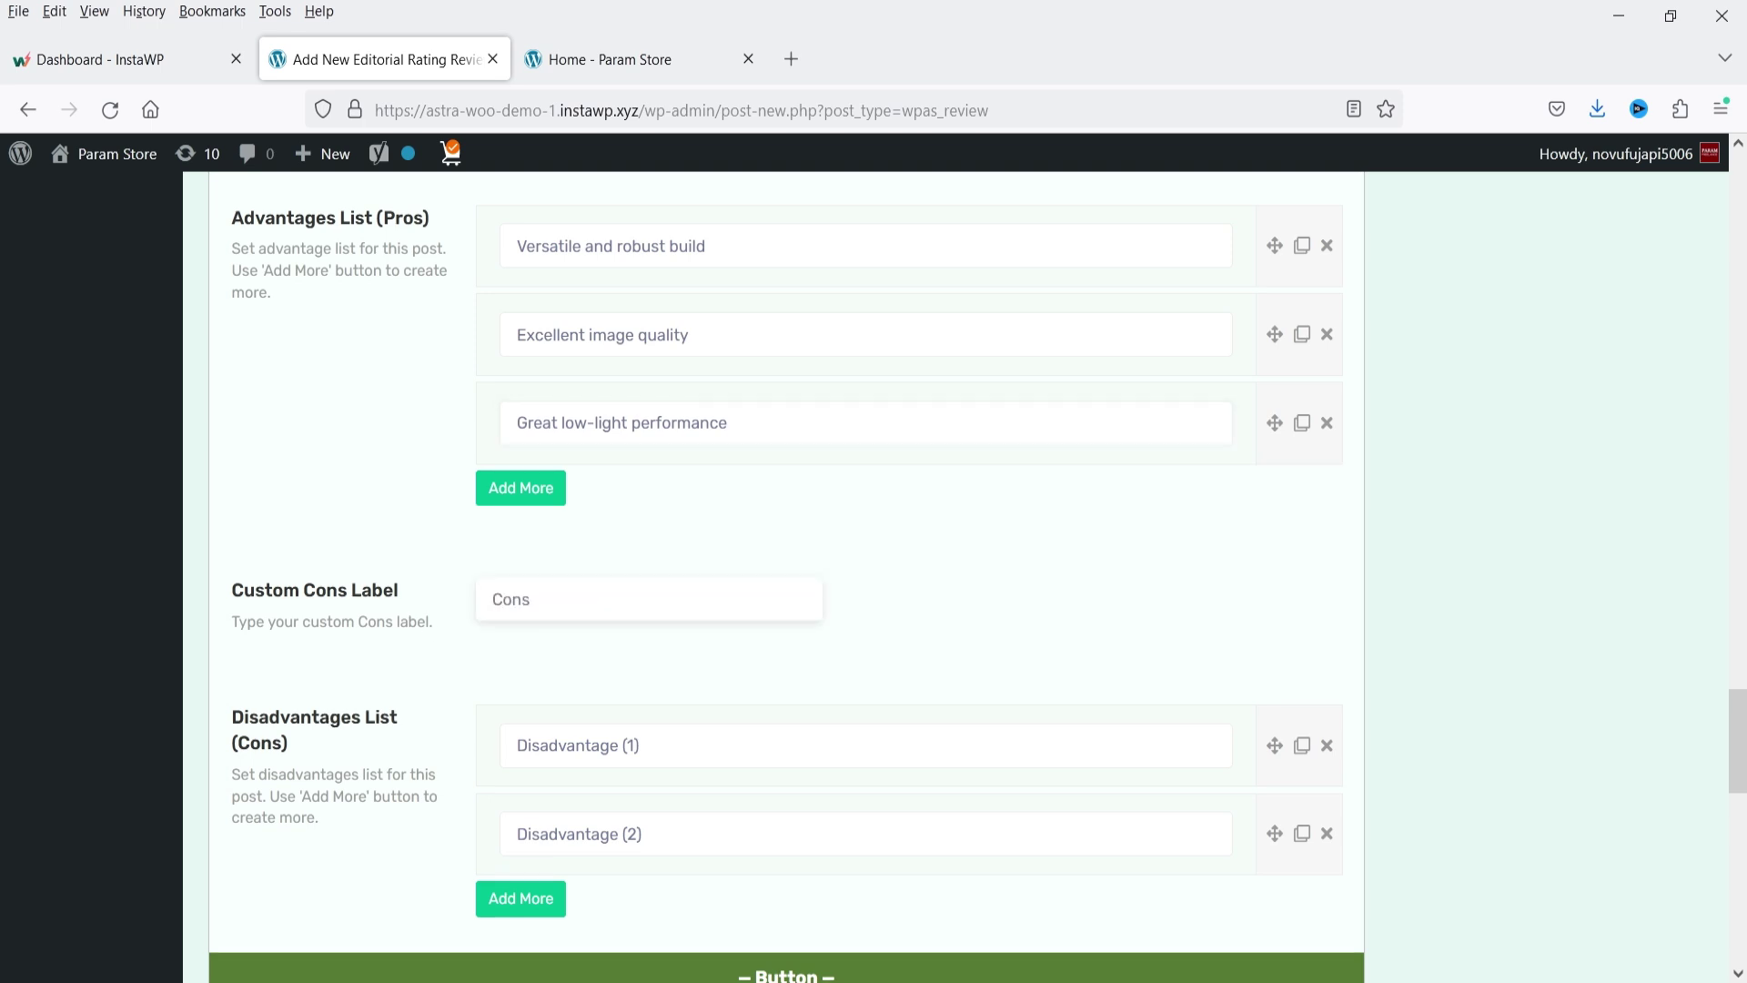
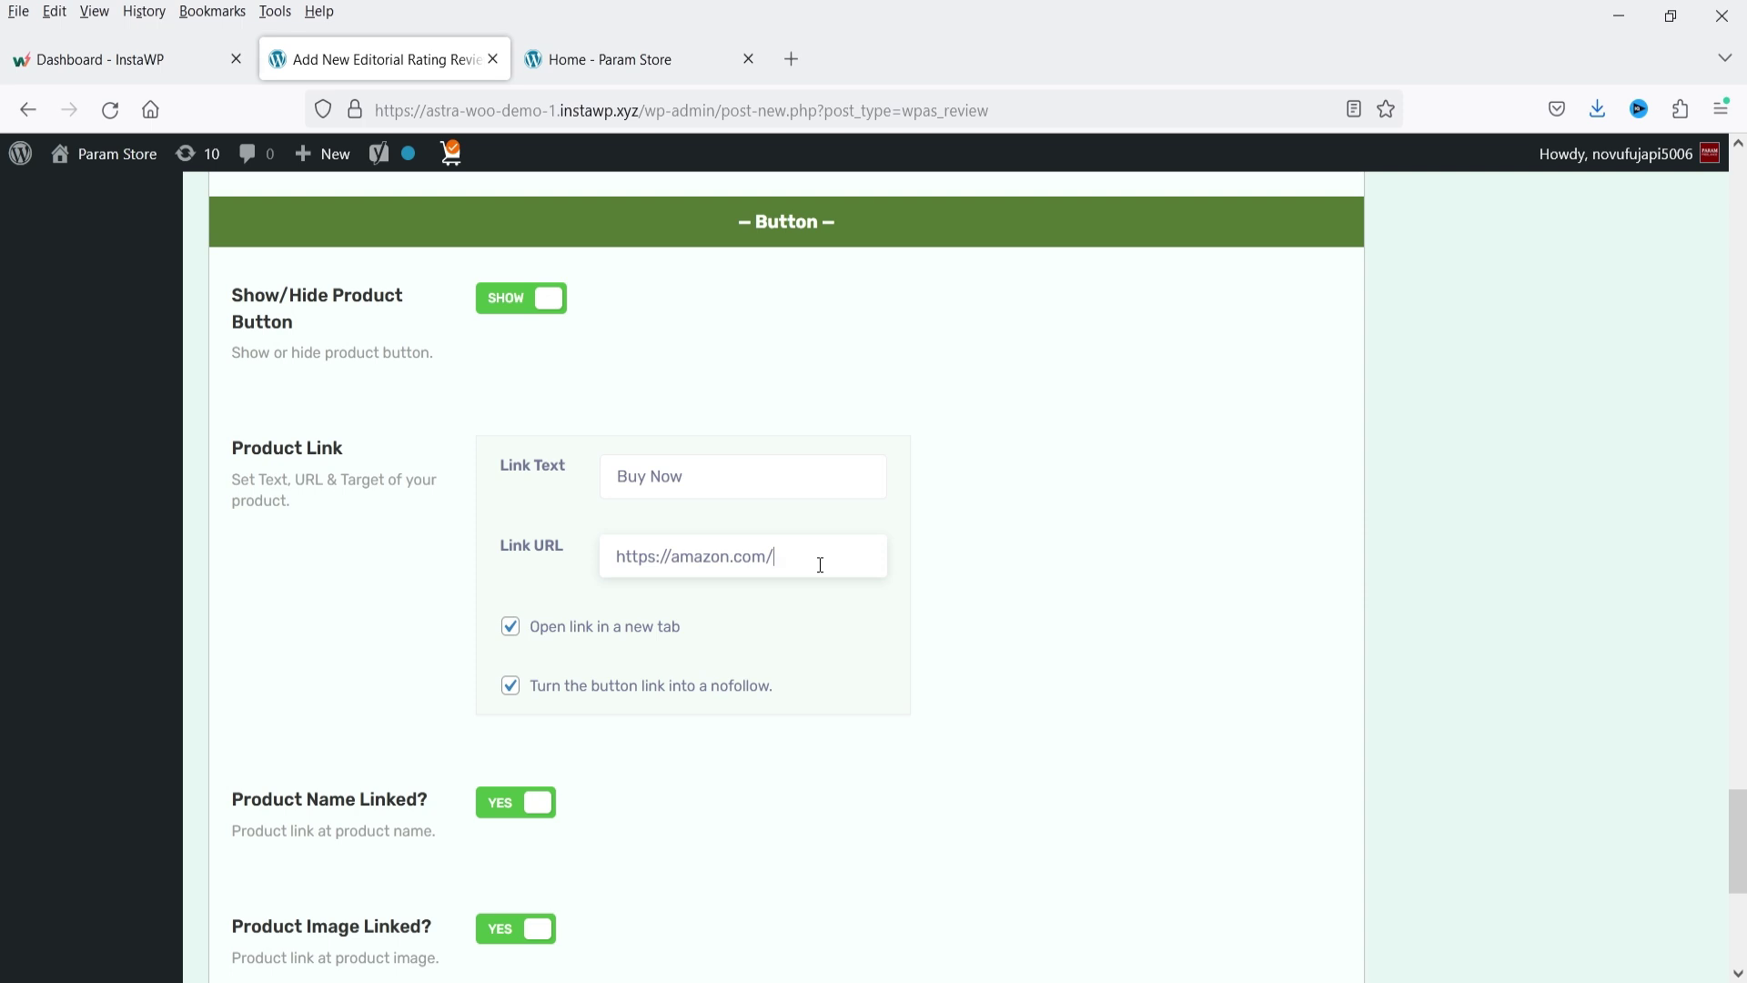
# - Examine the product link, linked name and image, and user rating options, and look back over the review's settings
pyautogui.scroll(-3, 637, 473)
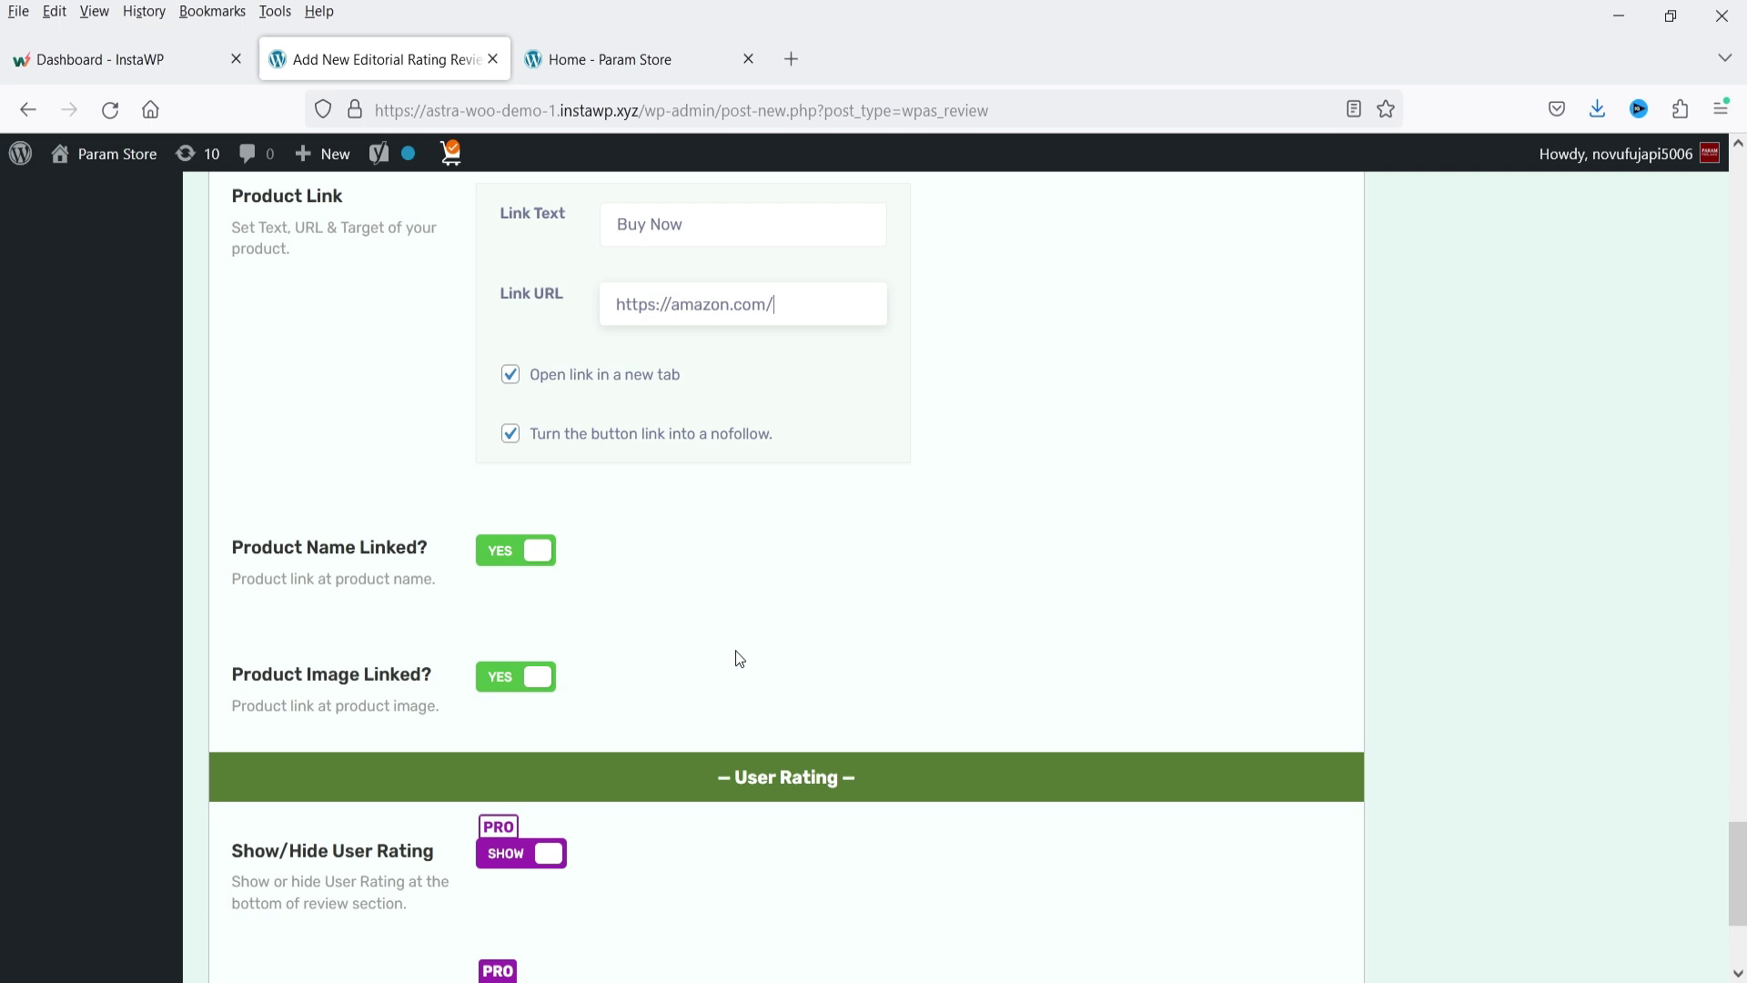
pyautogui.scroll(-3, 709, 655)
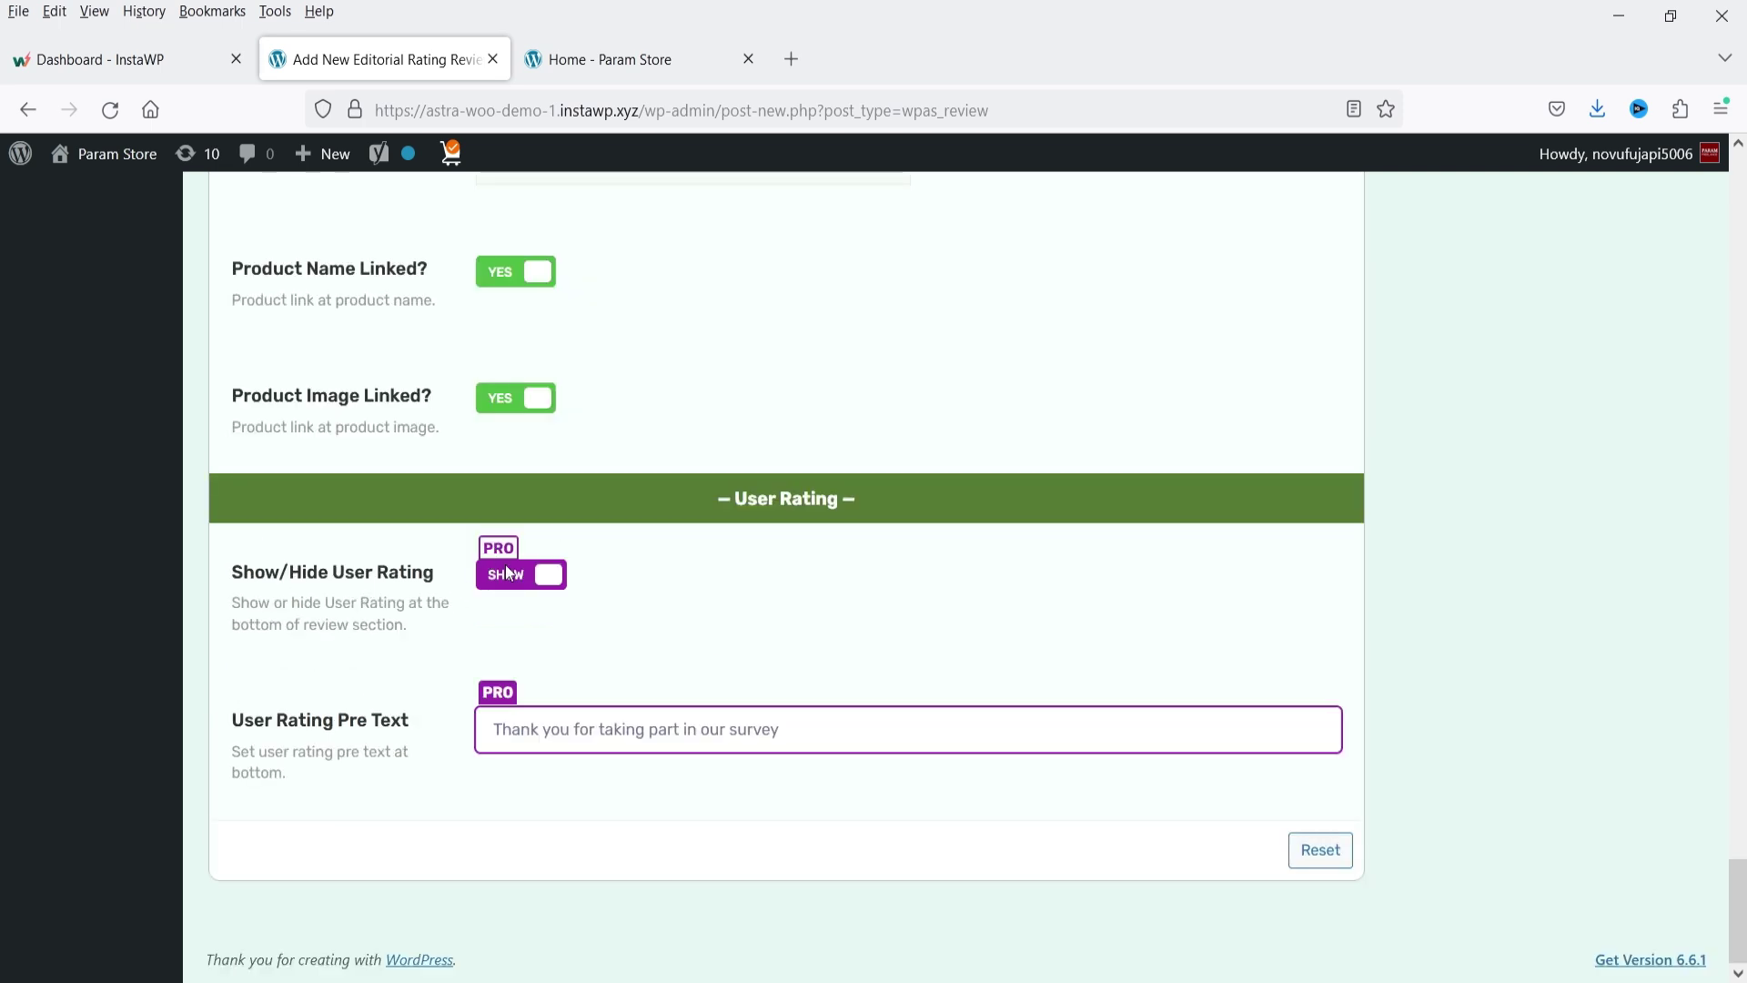
pyautogui.scroll(10, 1567, 601)
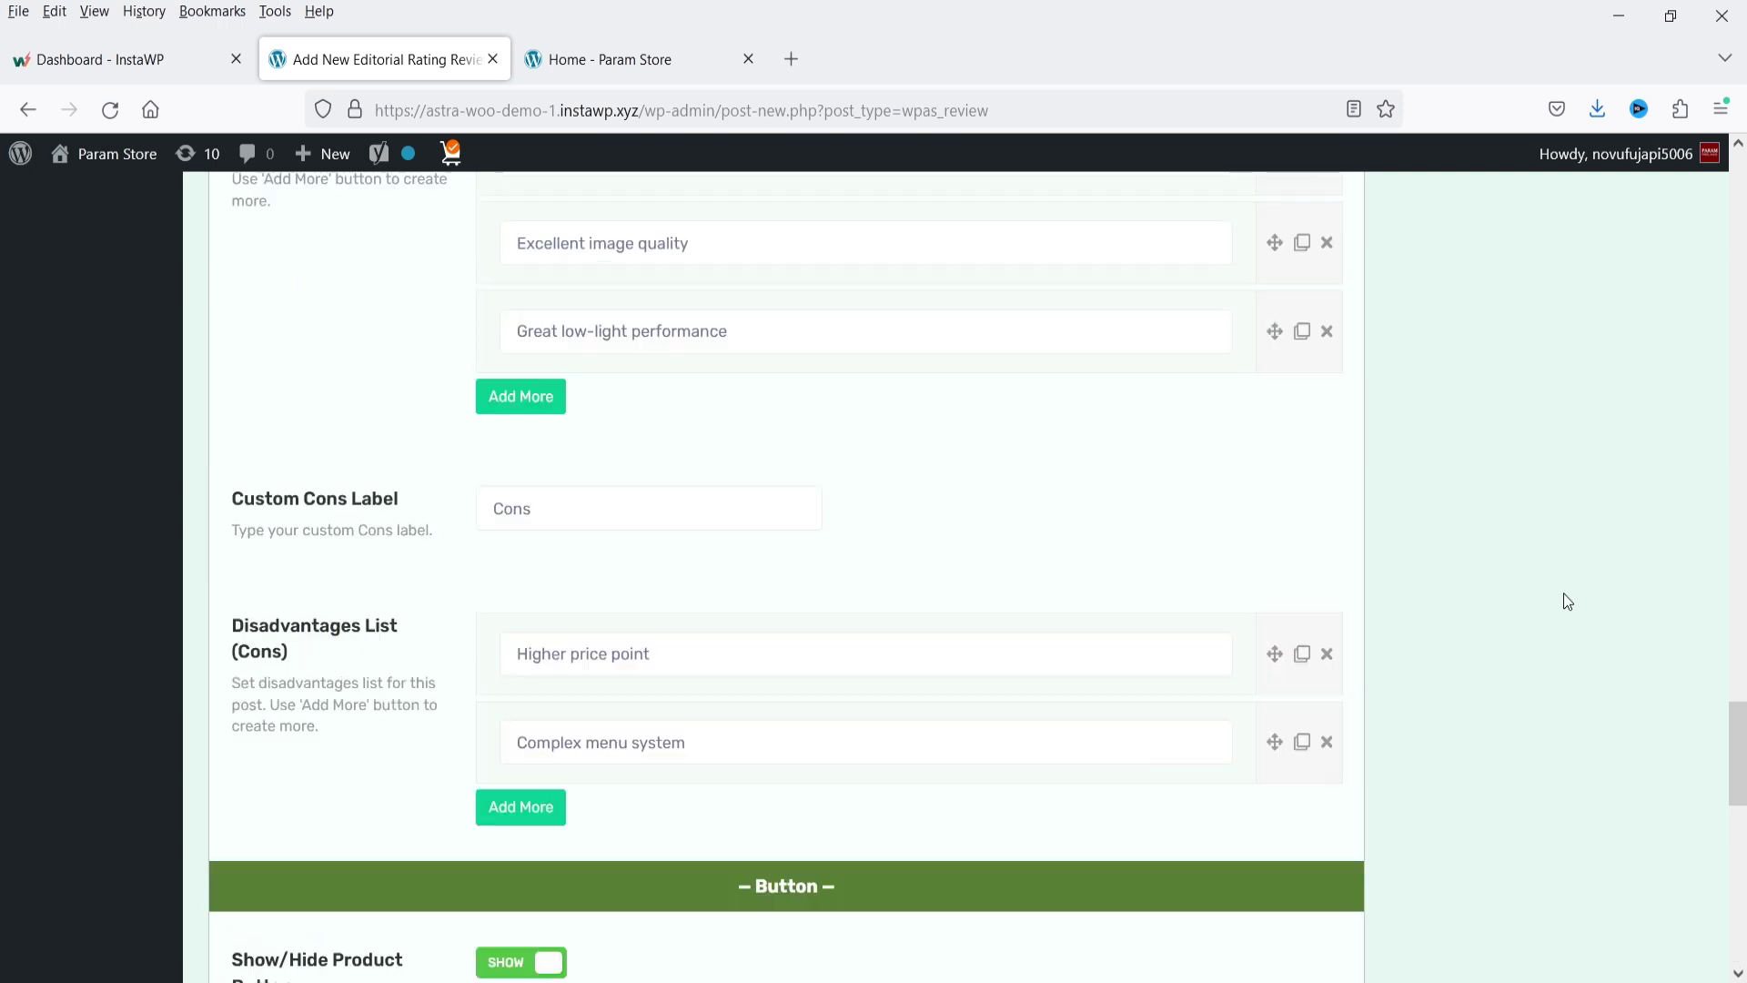
pyautogui.scroll(15, 850, 519)
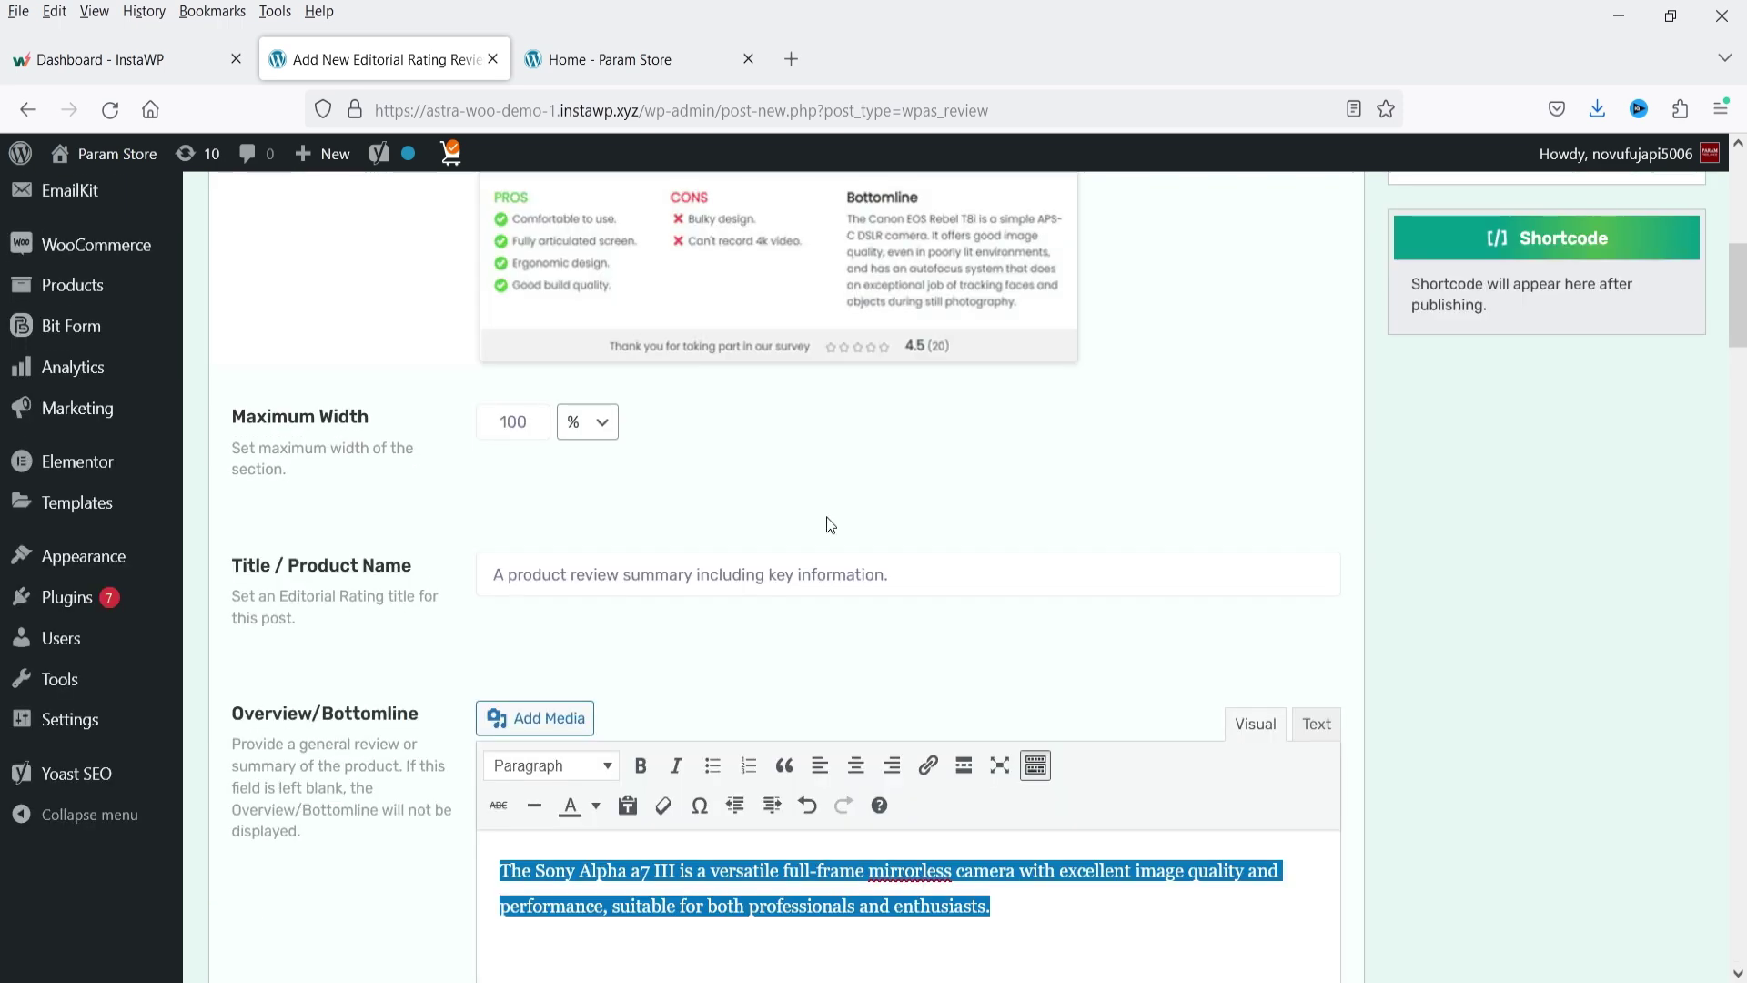
pyautogui.scroll(10, 830, 525)
pyautogui.scroll(-3, 835, 528)
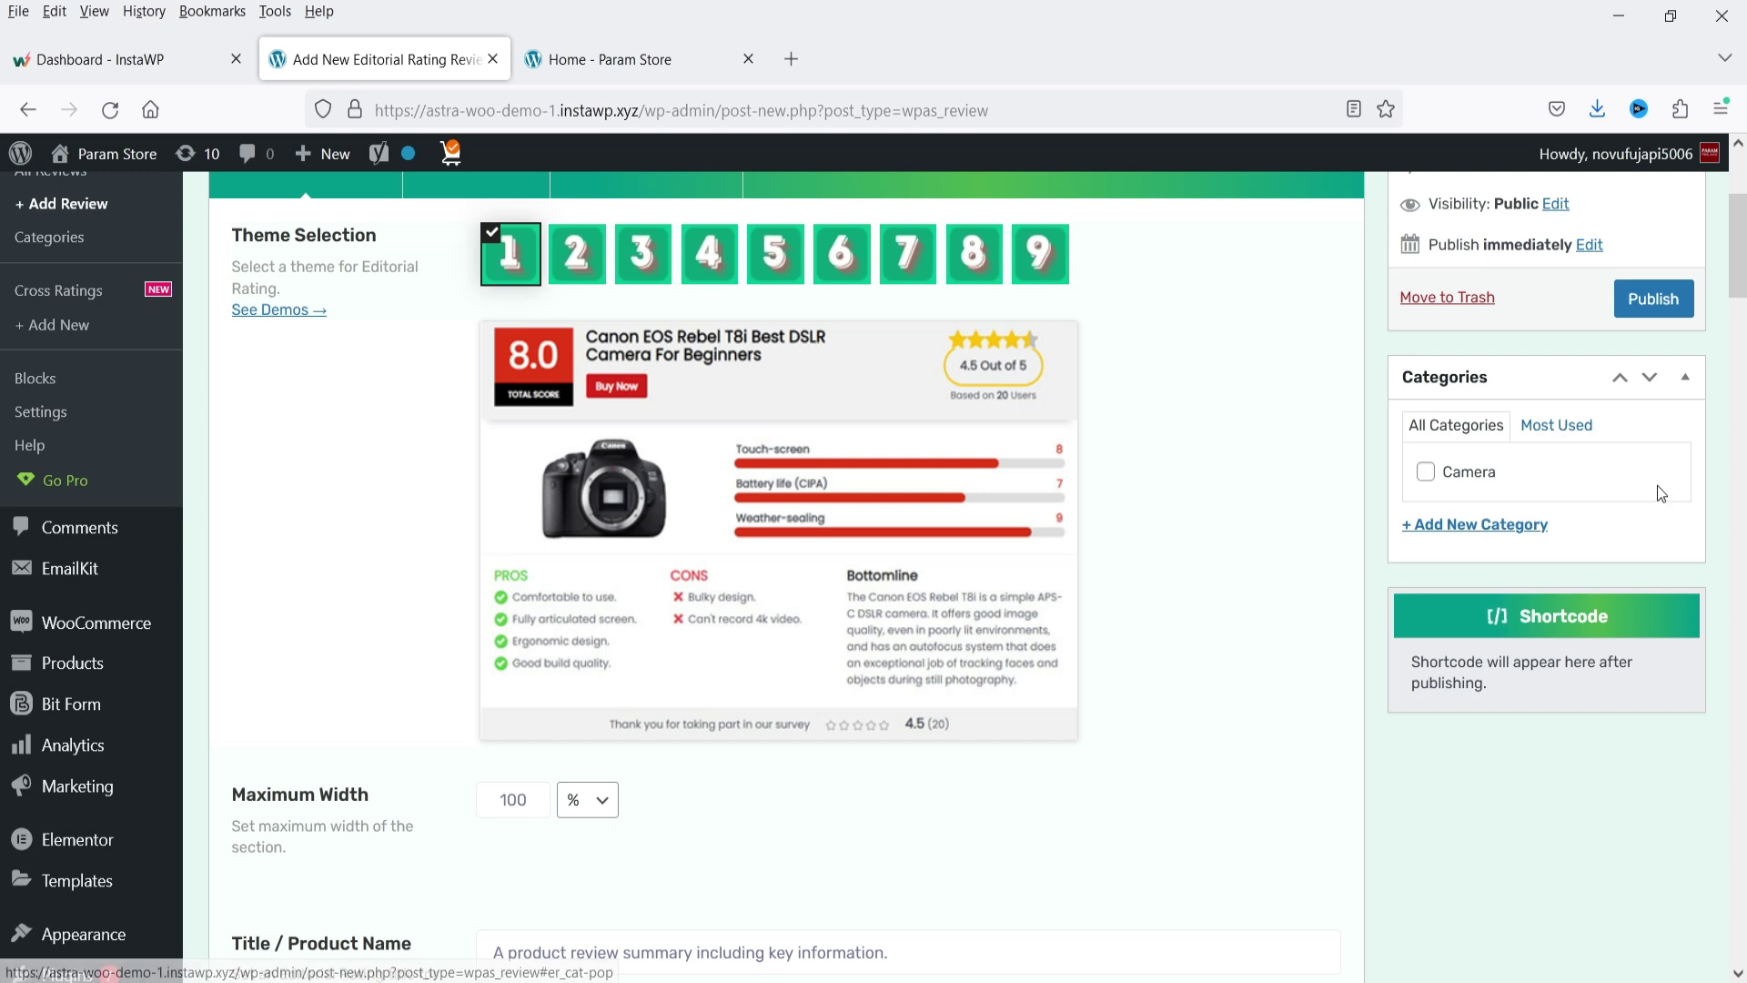
# - Assign the review to the Camera category and publish it
pyautogui.click(1426, 473)
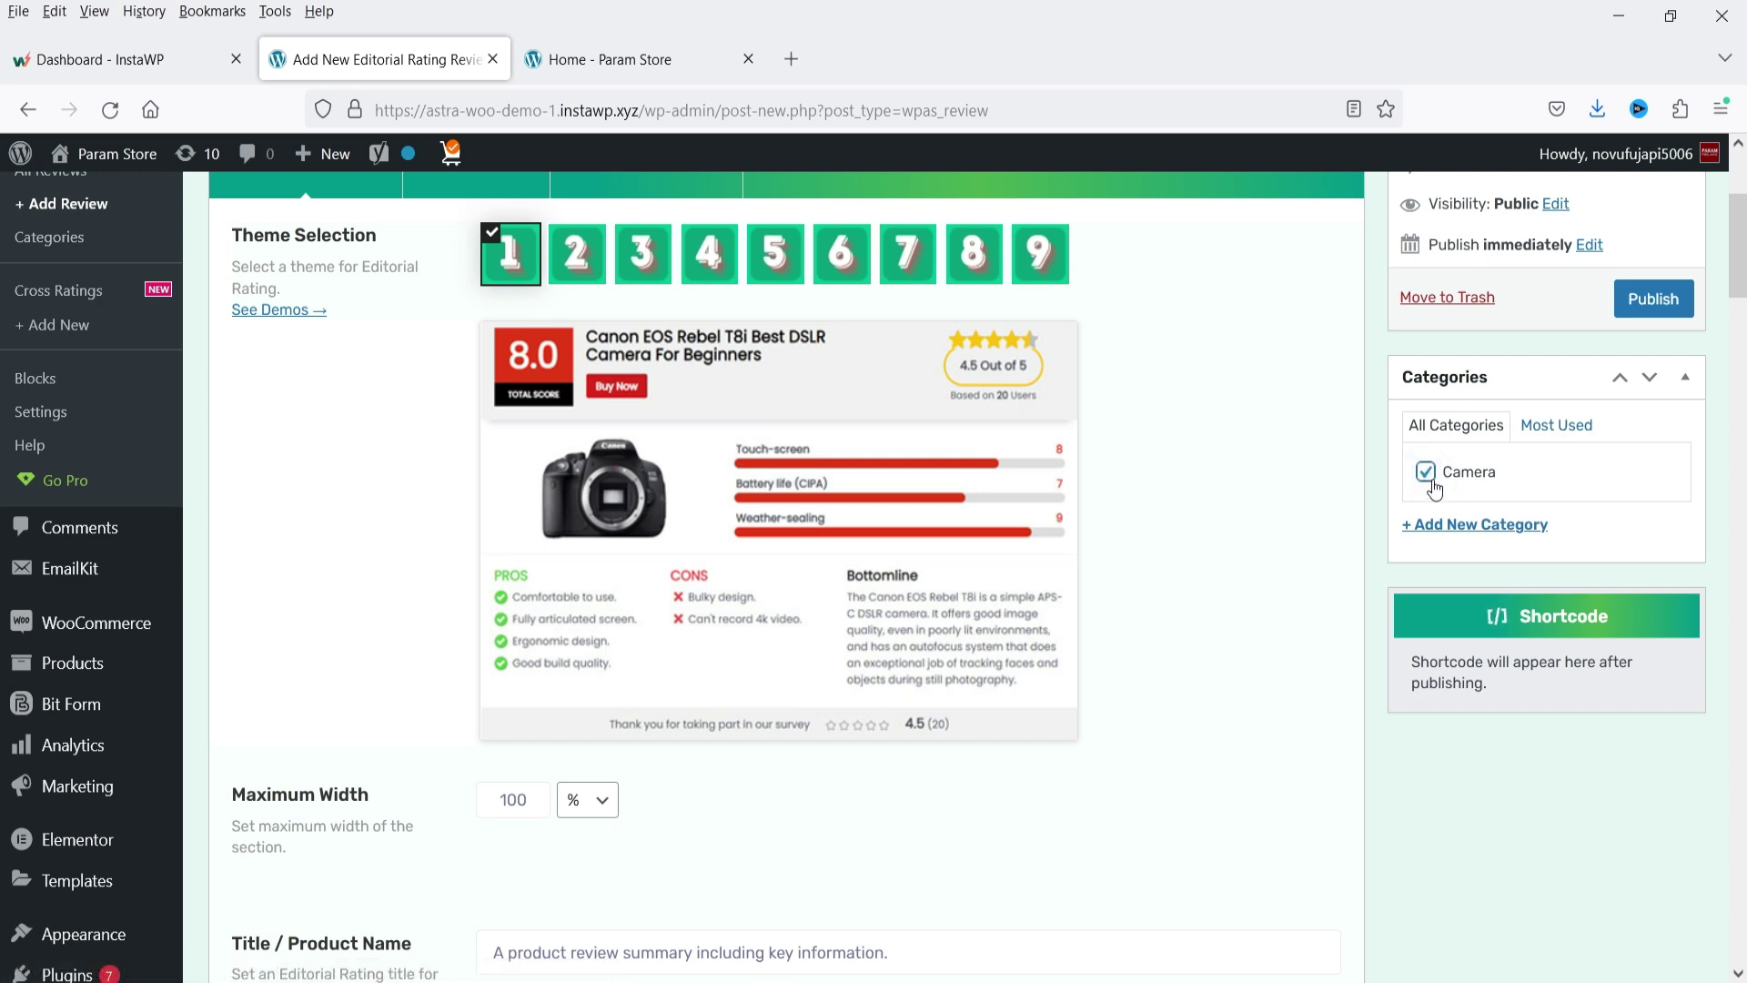
pyautogui.click(1465, 537)
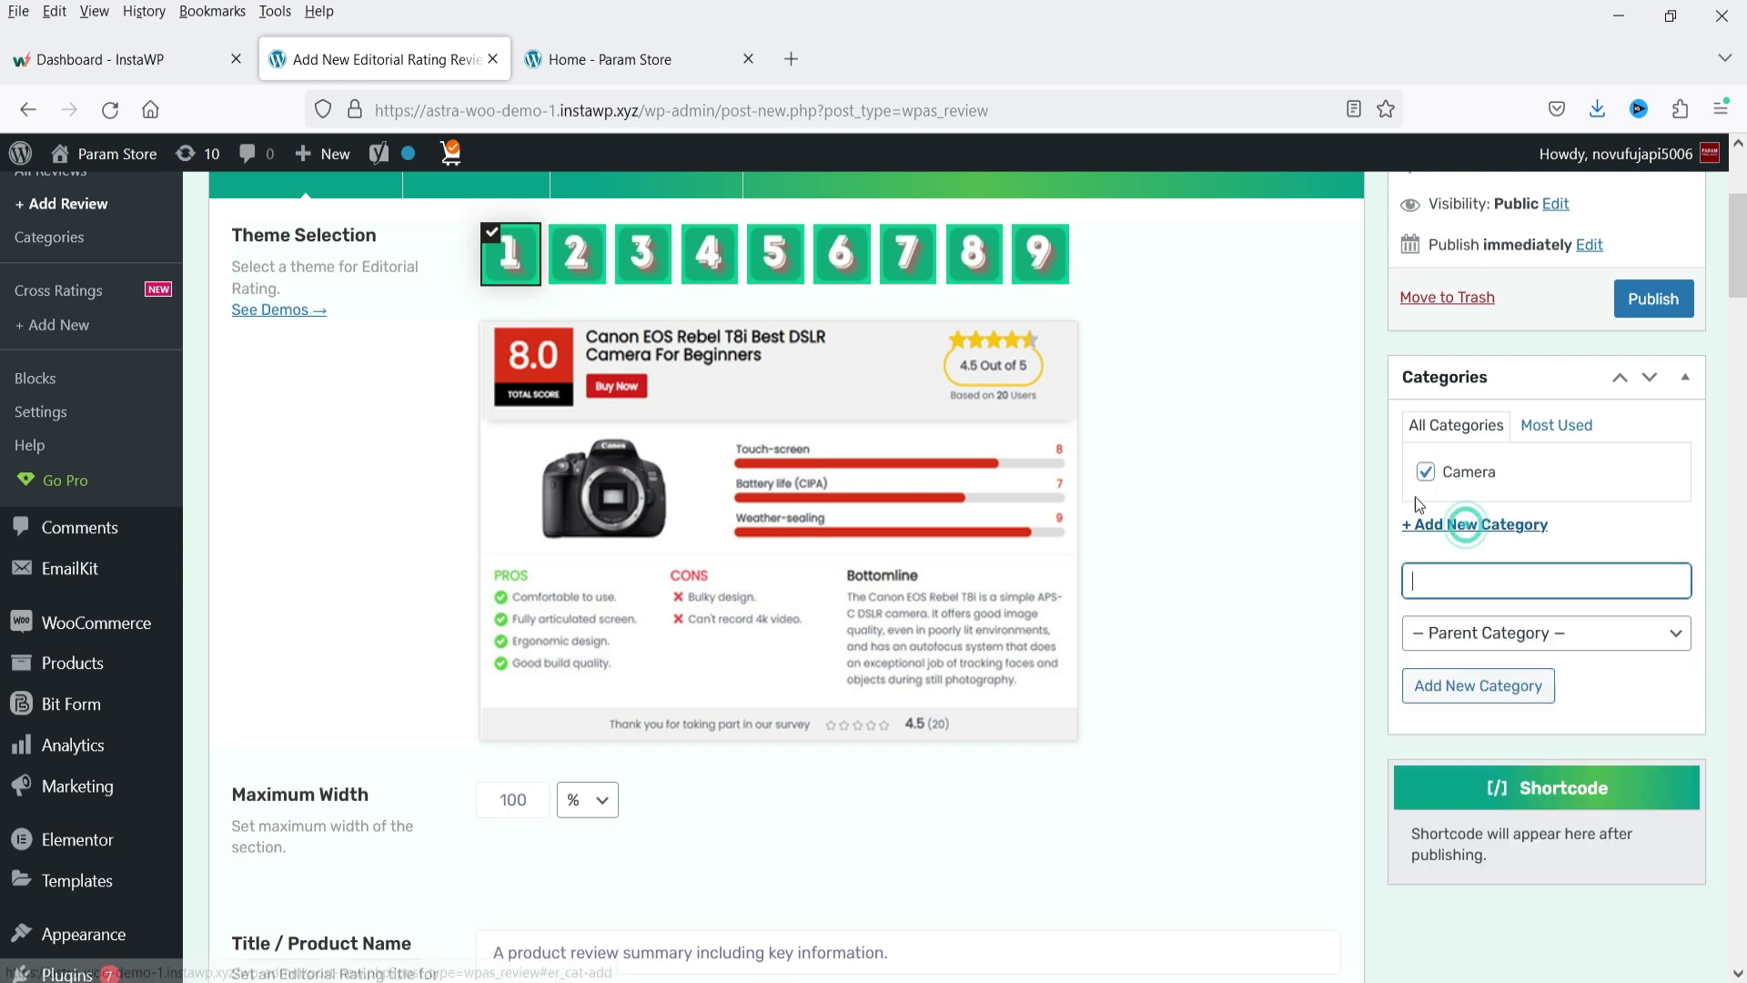
pyautogui.click(1390, 596)
pyautogui.click(1653, 299)
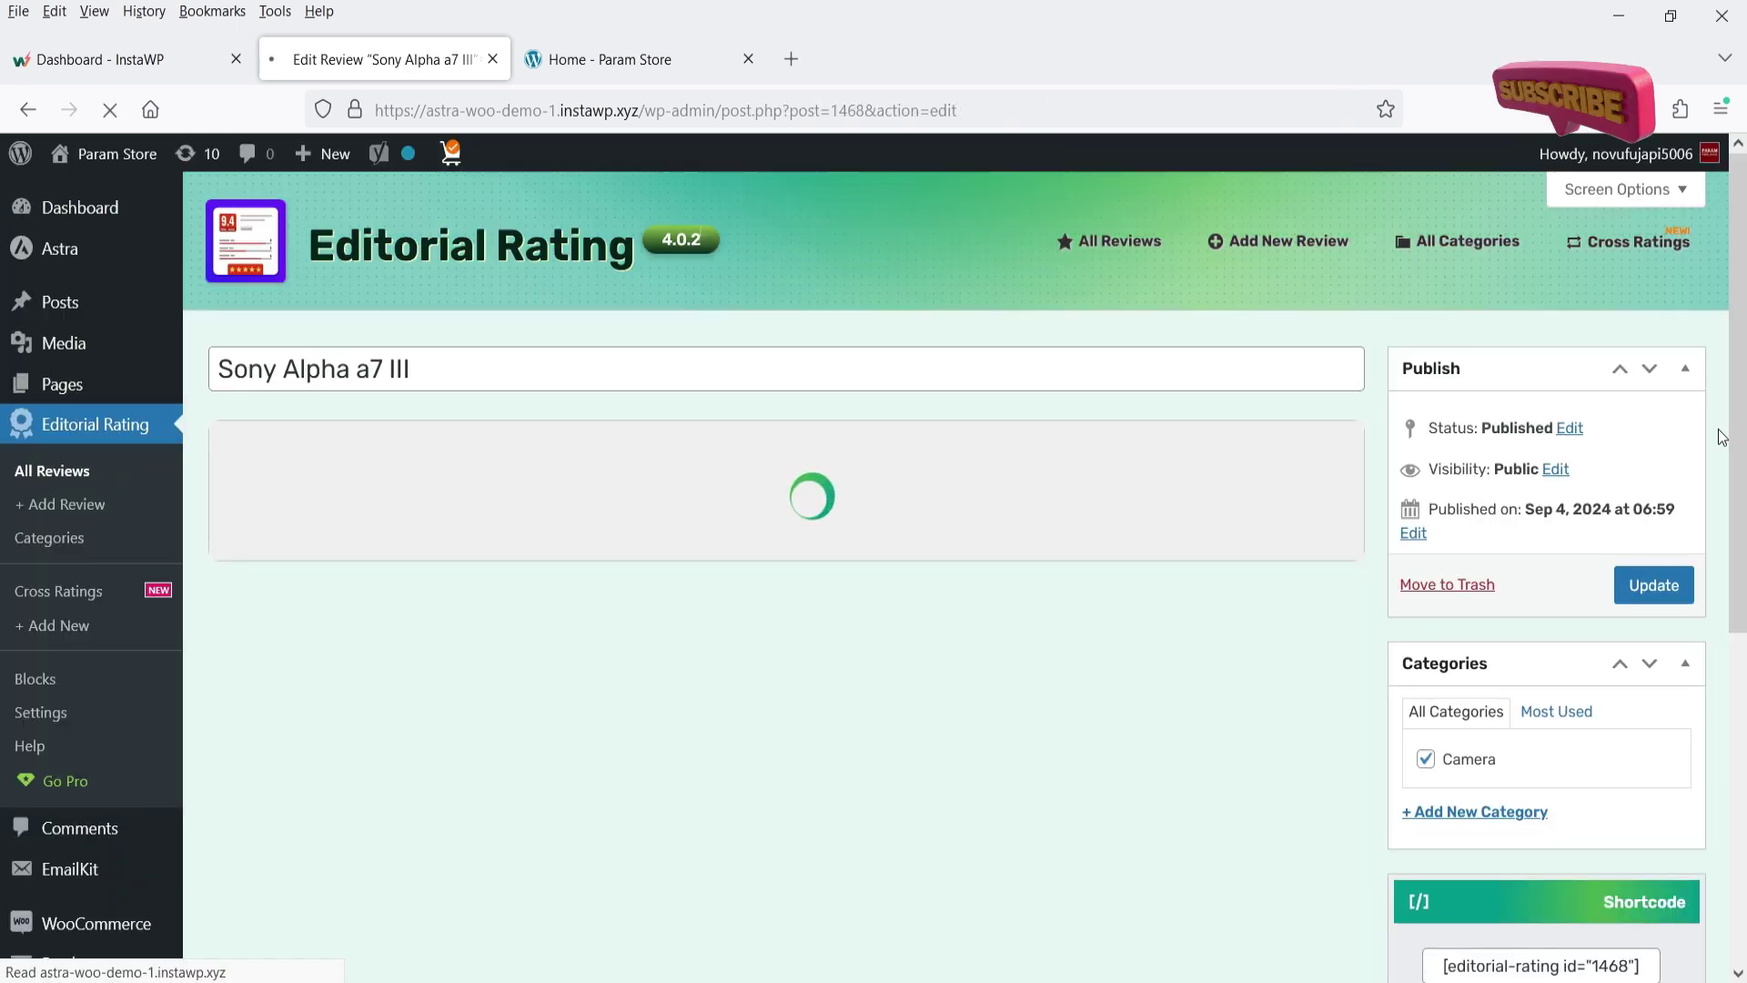
# - Copy the published review's shortcode and create a new post titled "Camera" in a separate browser tab
pyautogui.scroll(-3, 1553, 517)
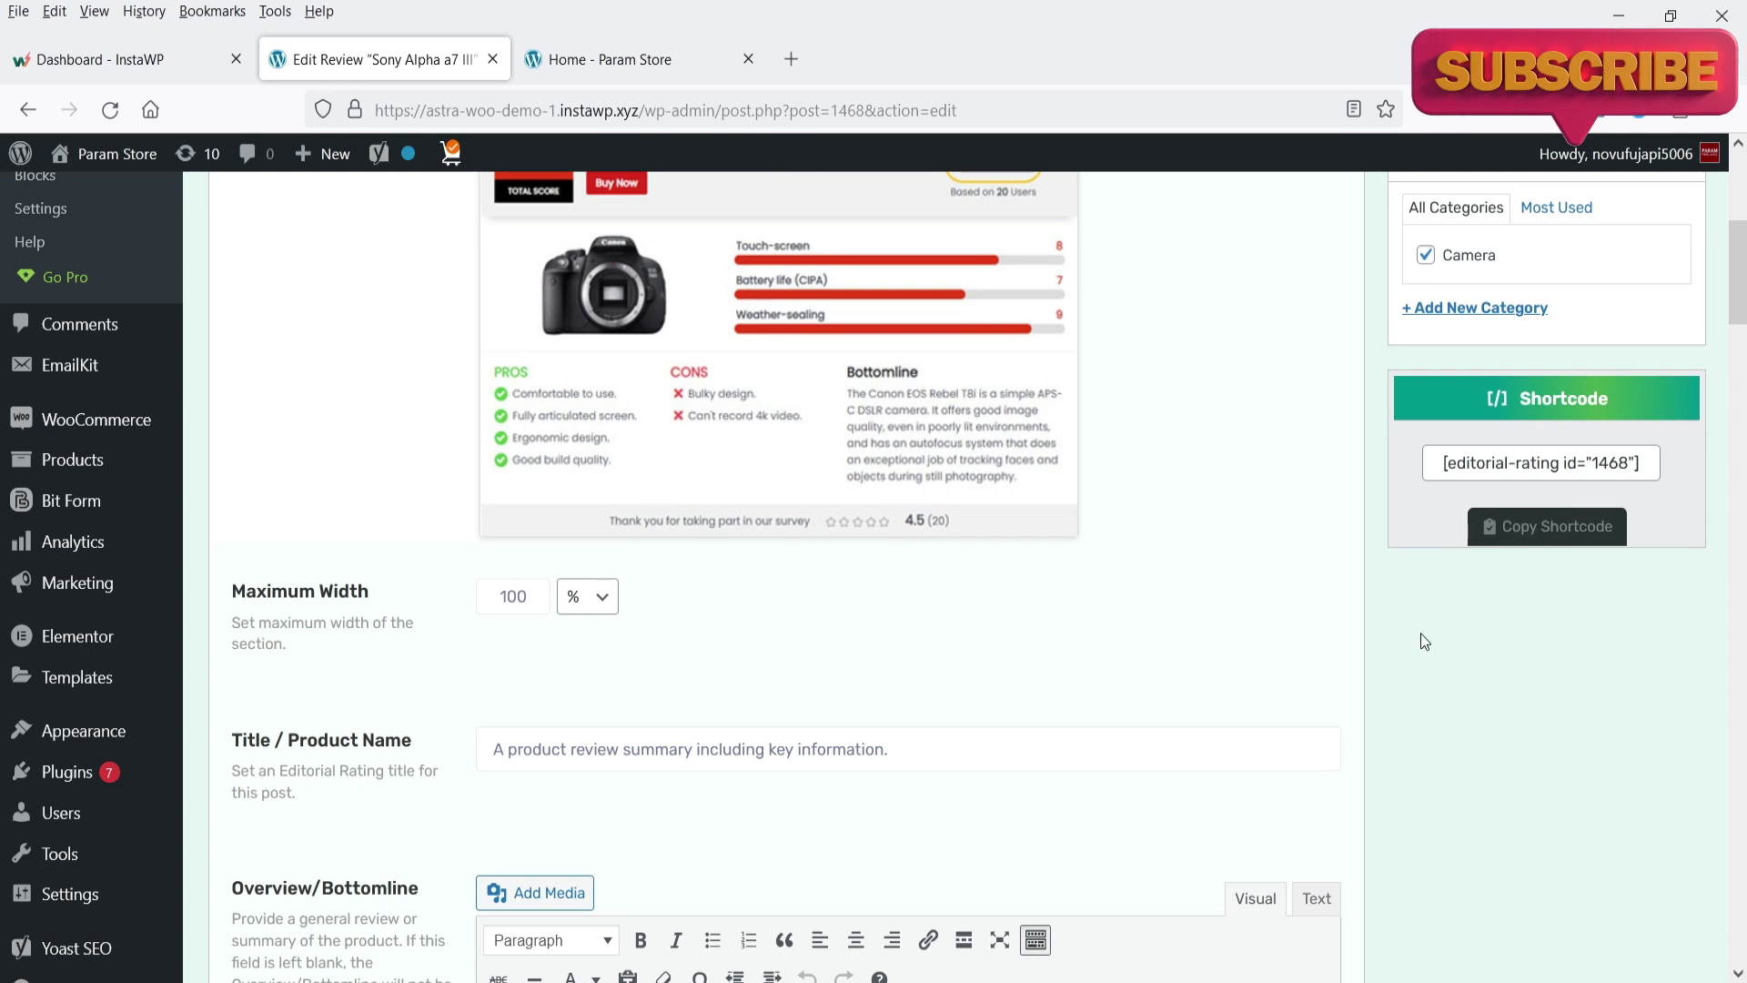
pyautogui.click(1553, 538)
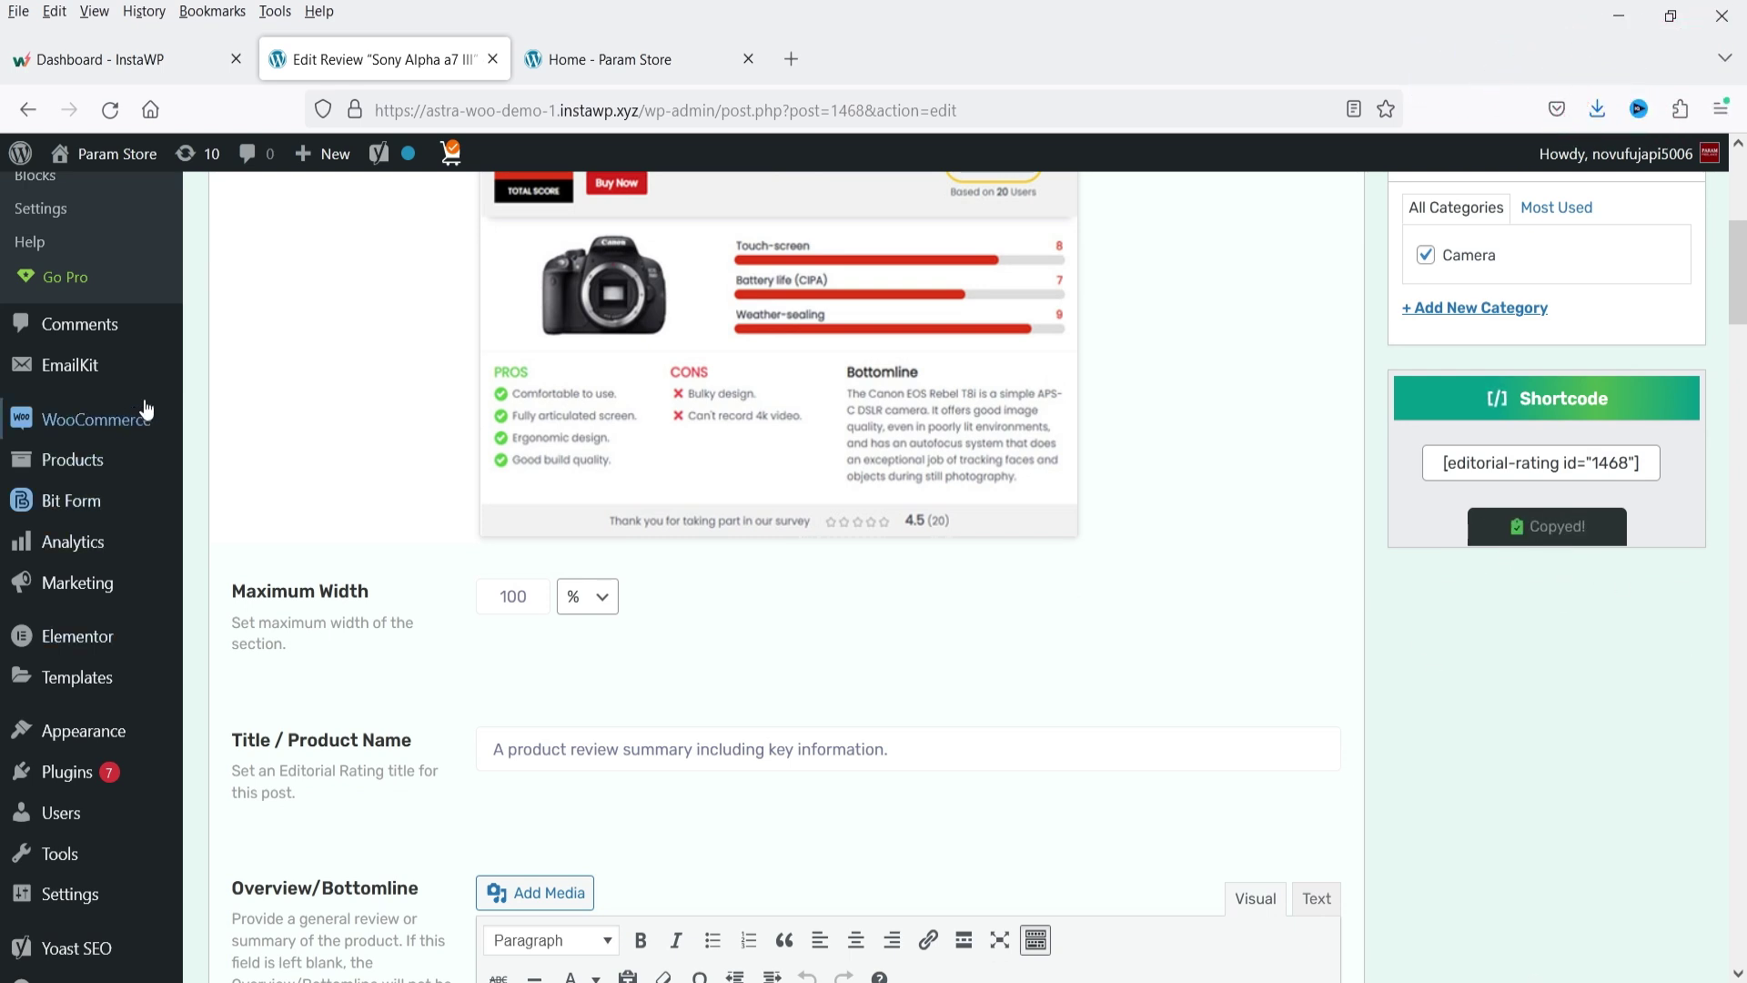
pyautogui.scroll(6, 144, 409)
pyautogui.moveTo(68, 313)
pyautogui.middleClick(224, 306)
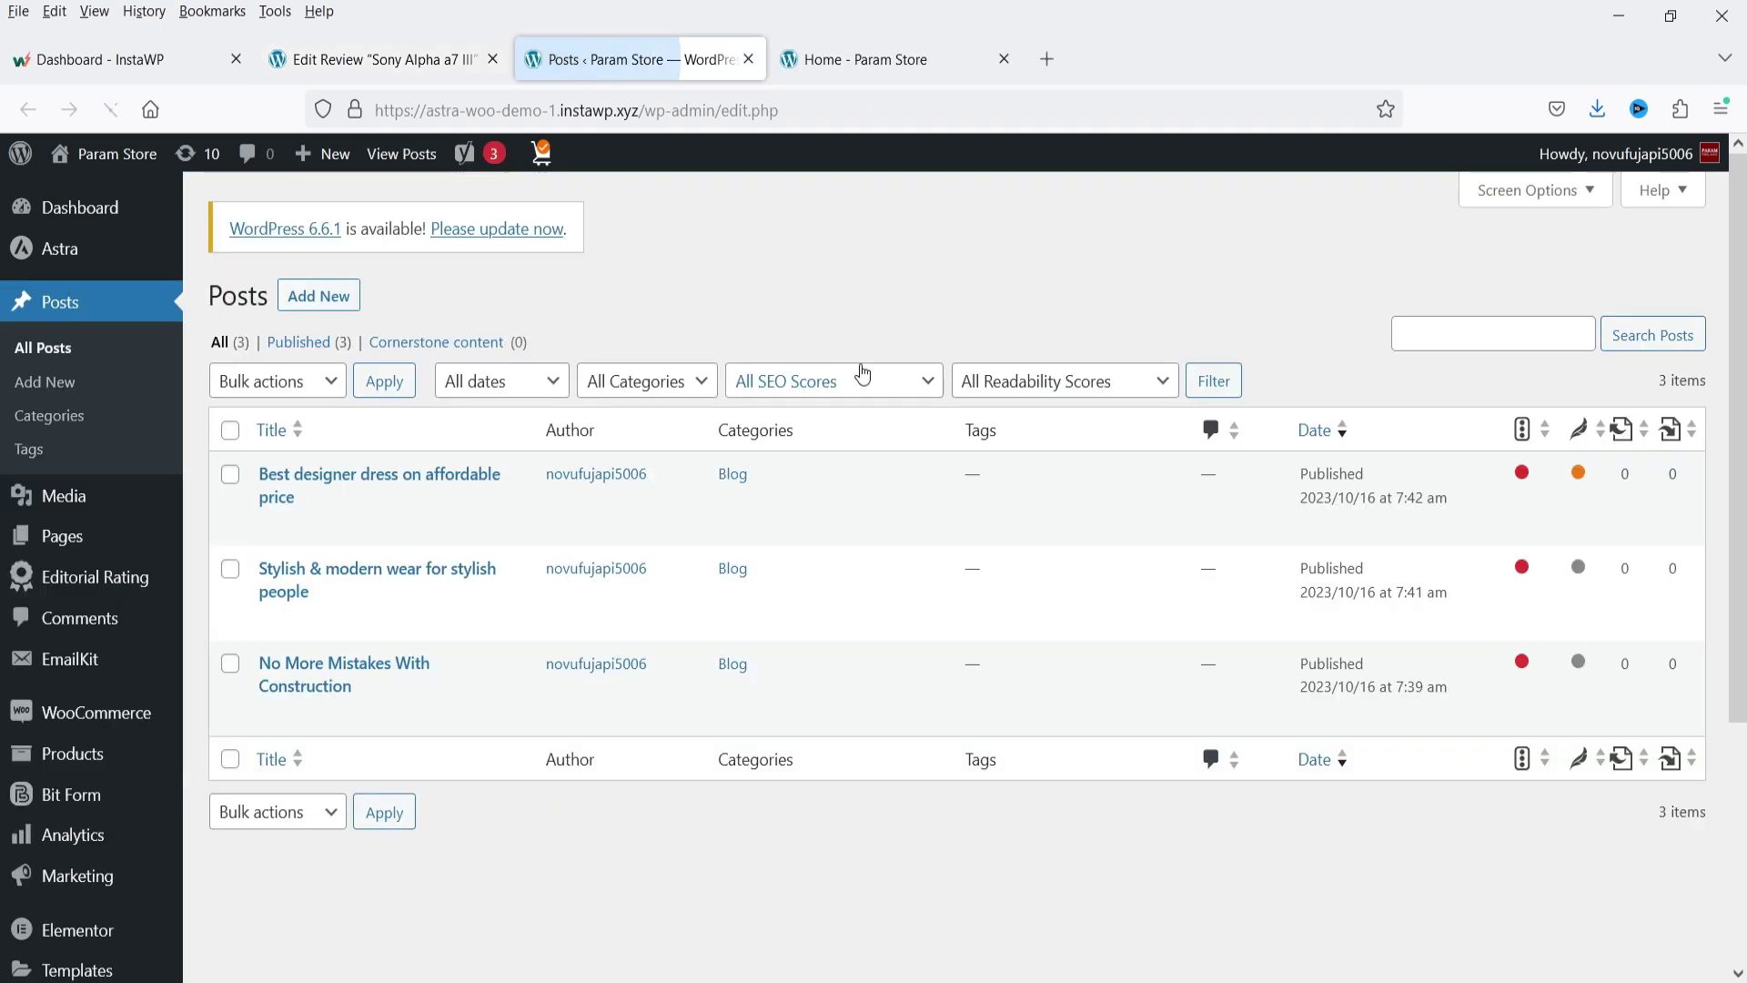
pyautogui.click(329, 309)
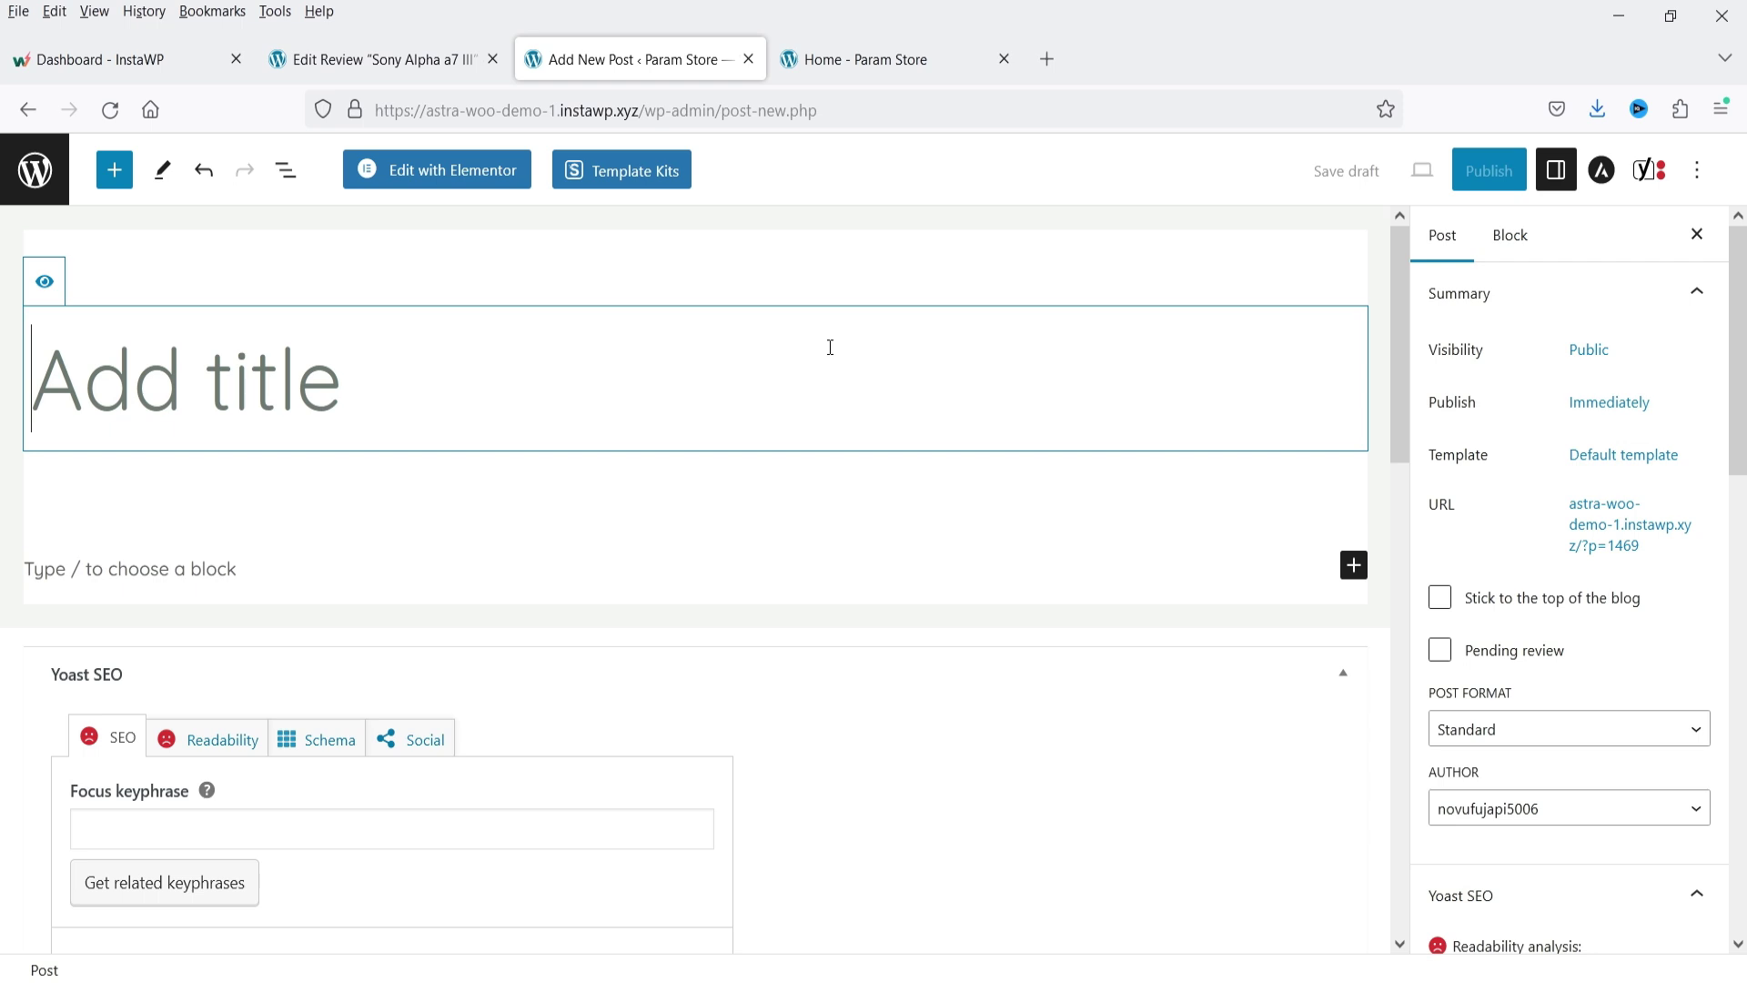
pyautogui.write('Camera')
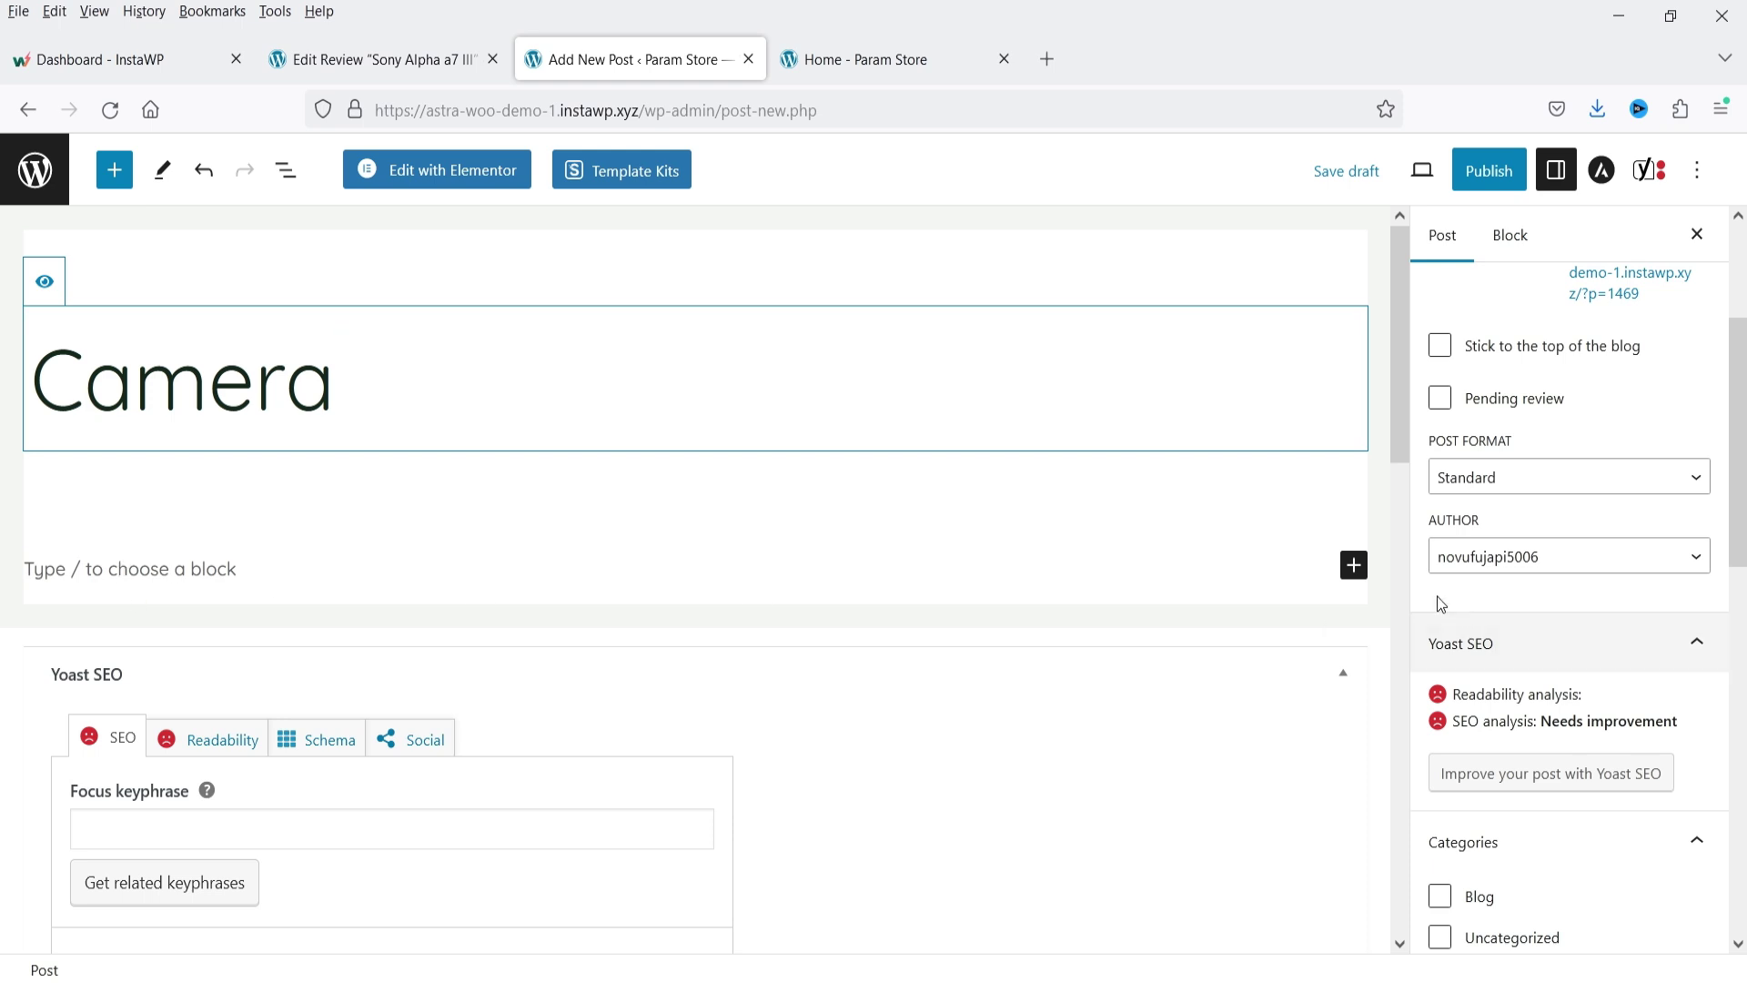
# - Add a Shortcode block containing [editorial-rating id="1468"] to the Camera post and publish the post
pyautogui.click(1354, 565)
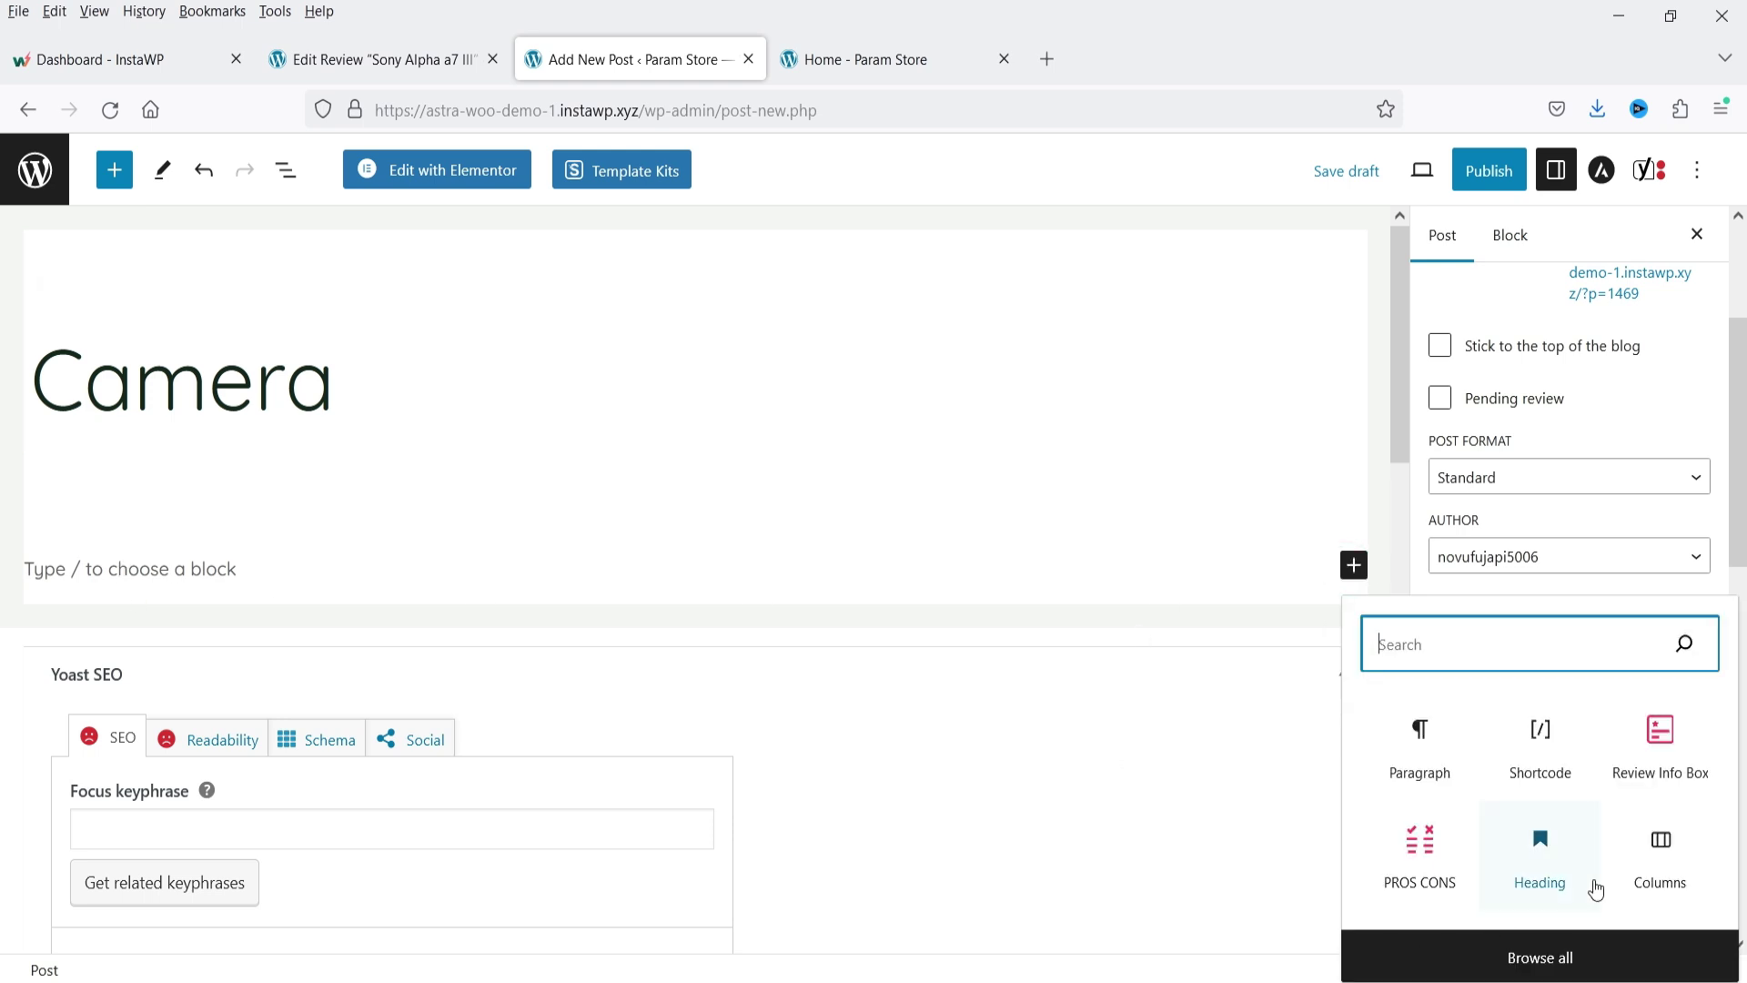
pyautogui.click(1554, 766)
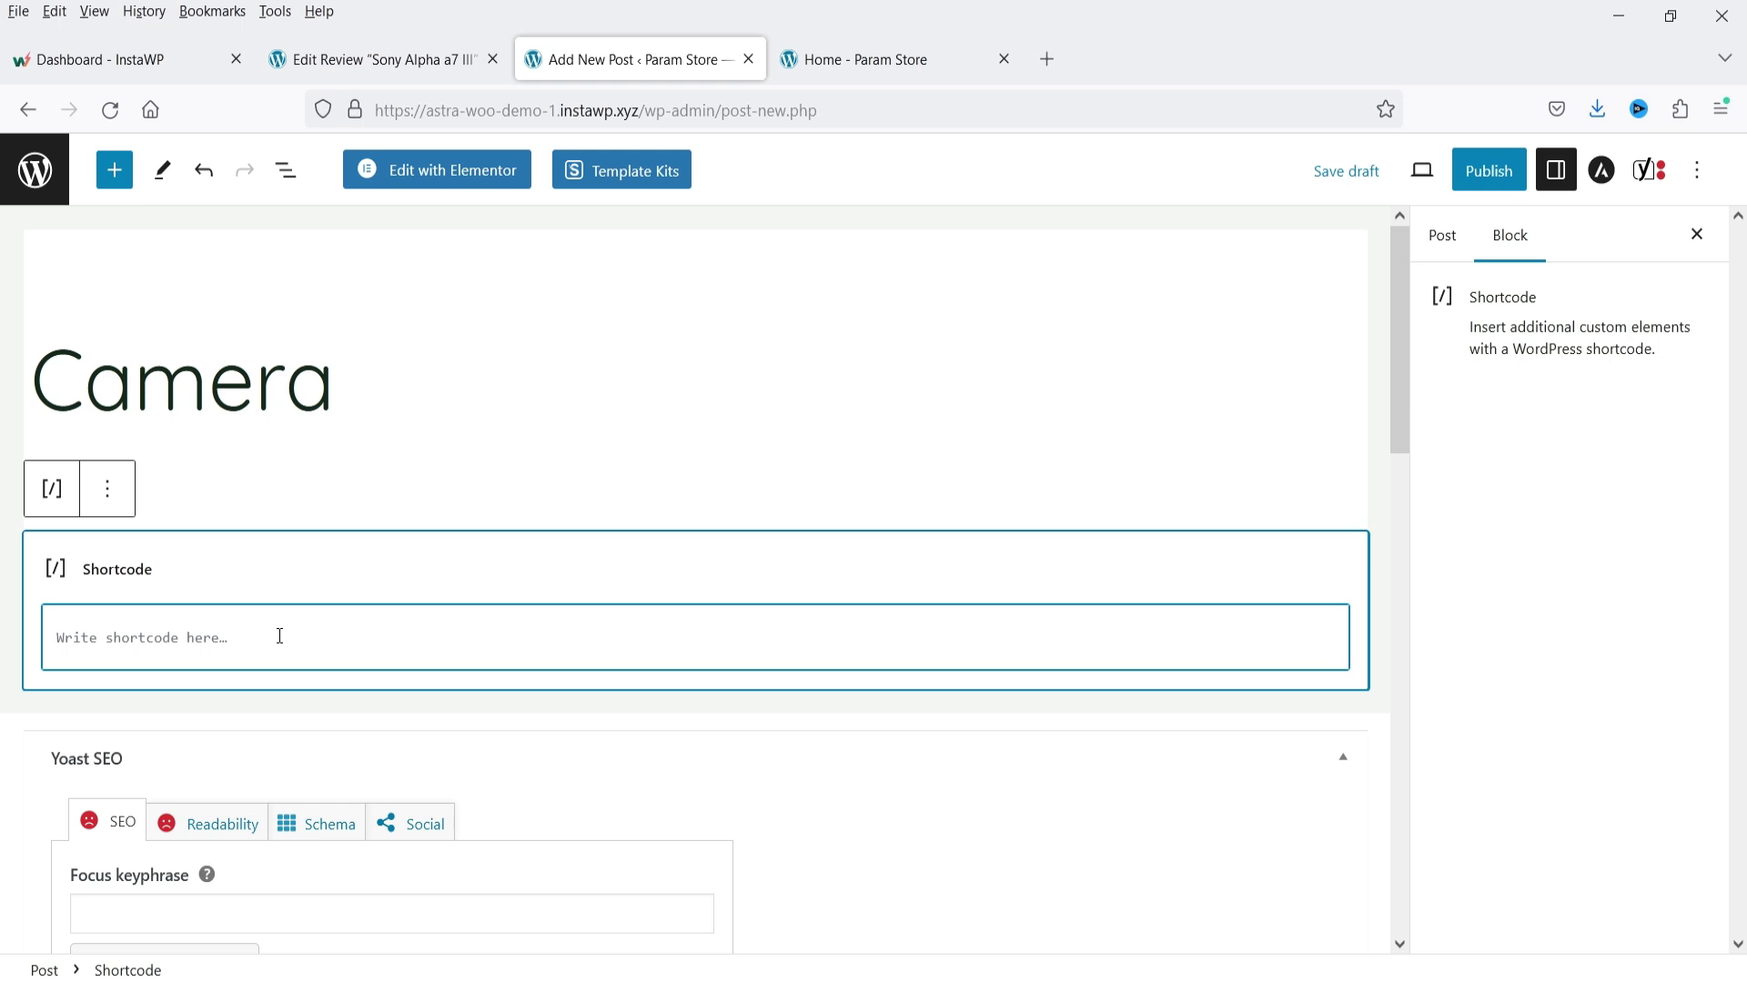
pyautogui.hotkey('ctrl', 'v')
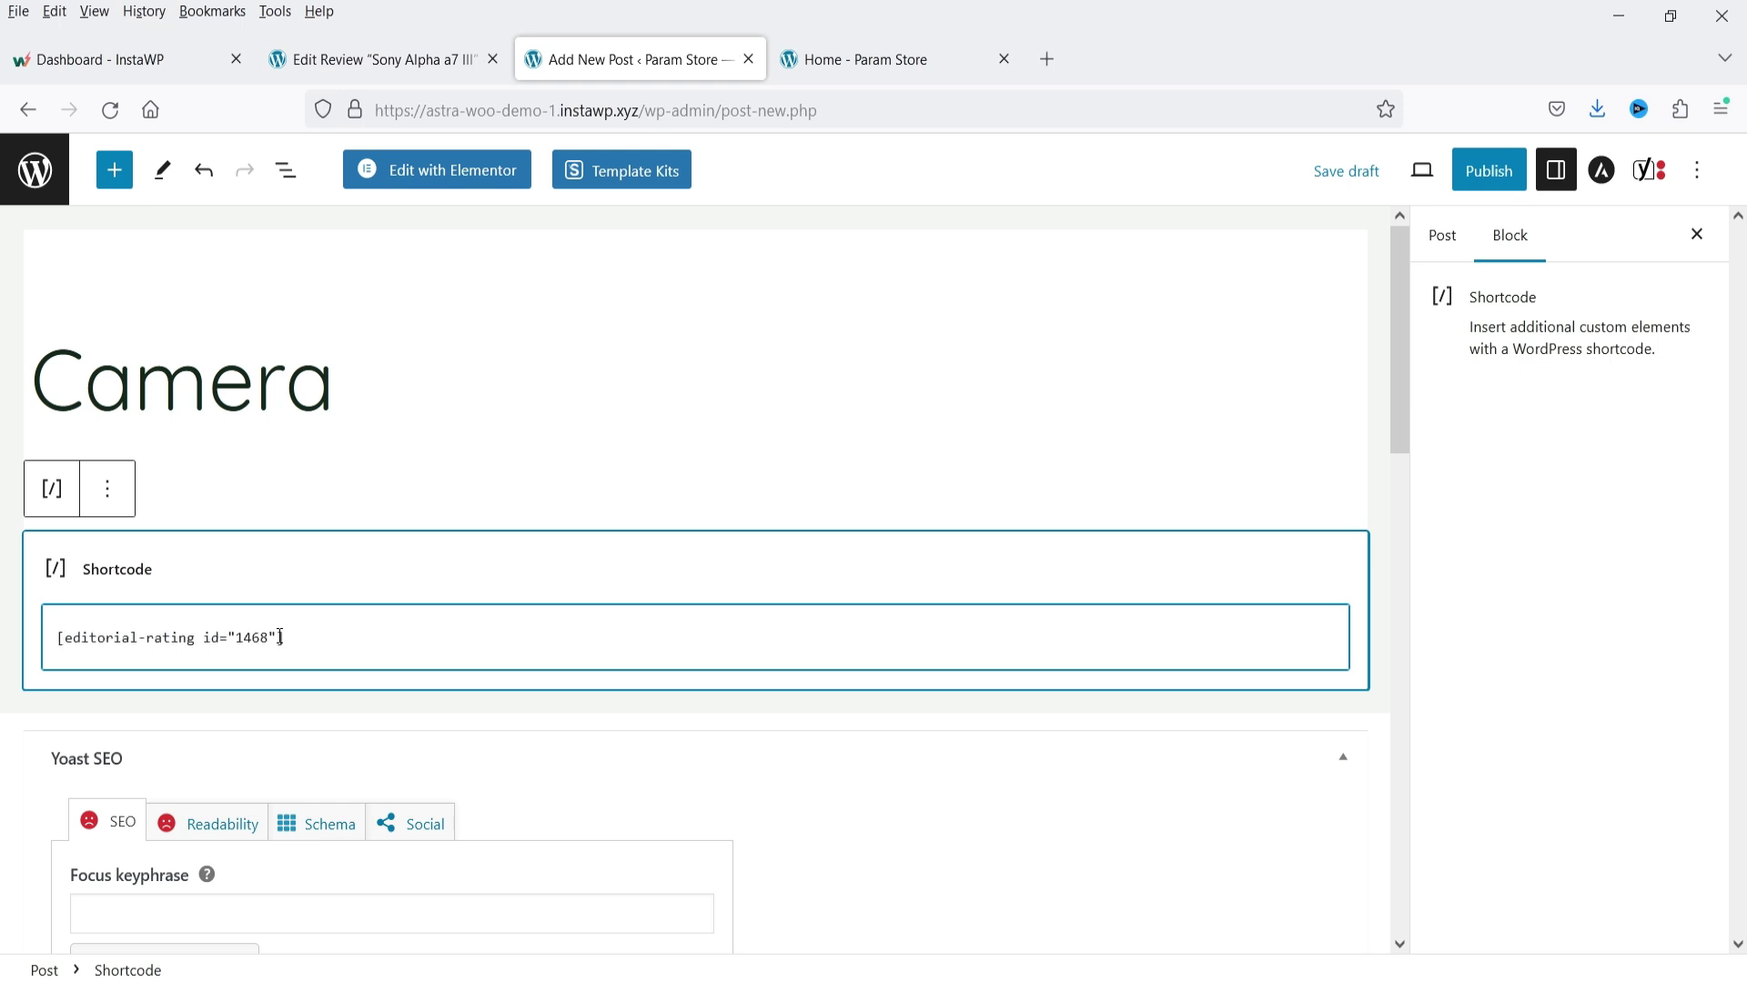
pyautogui.click(1469, 173)
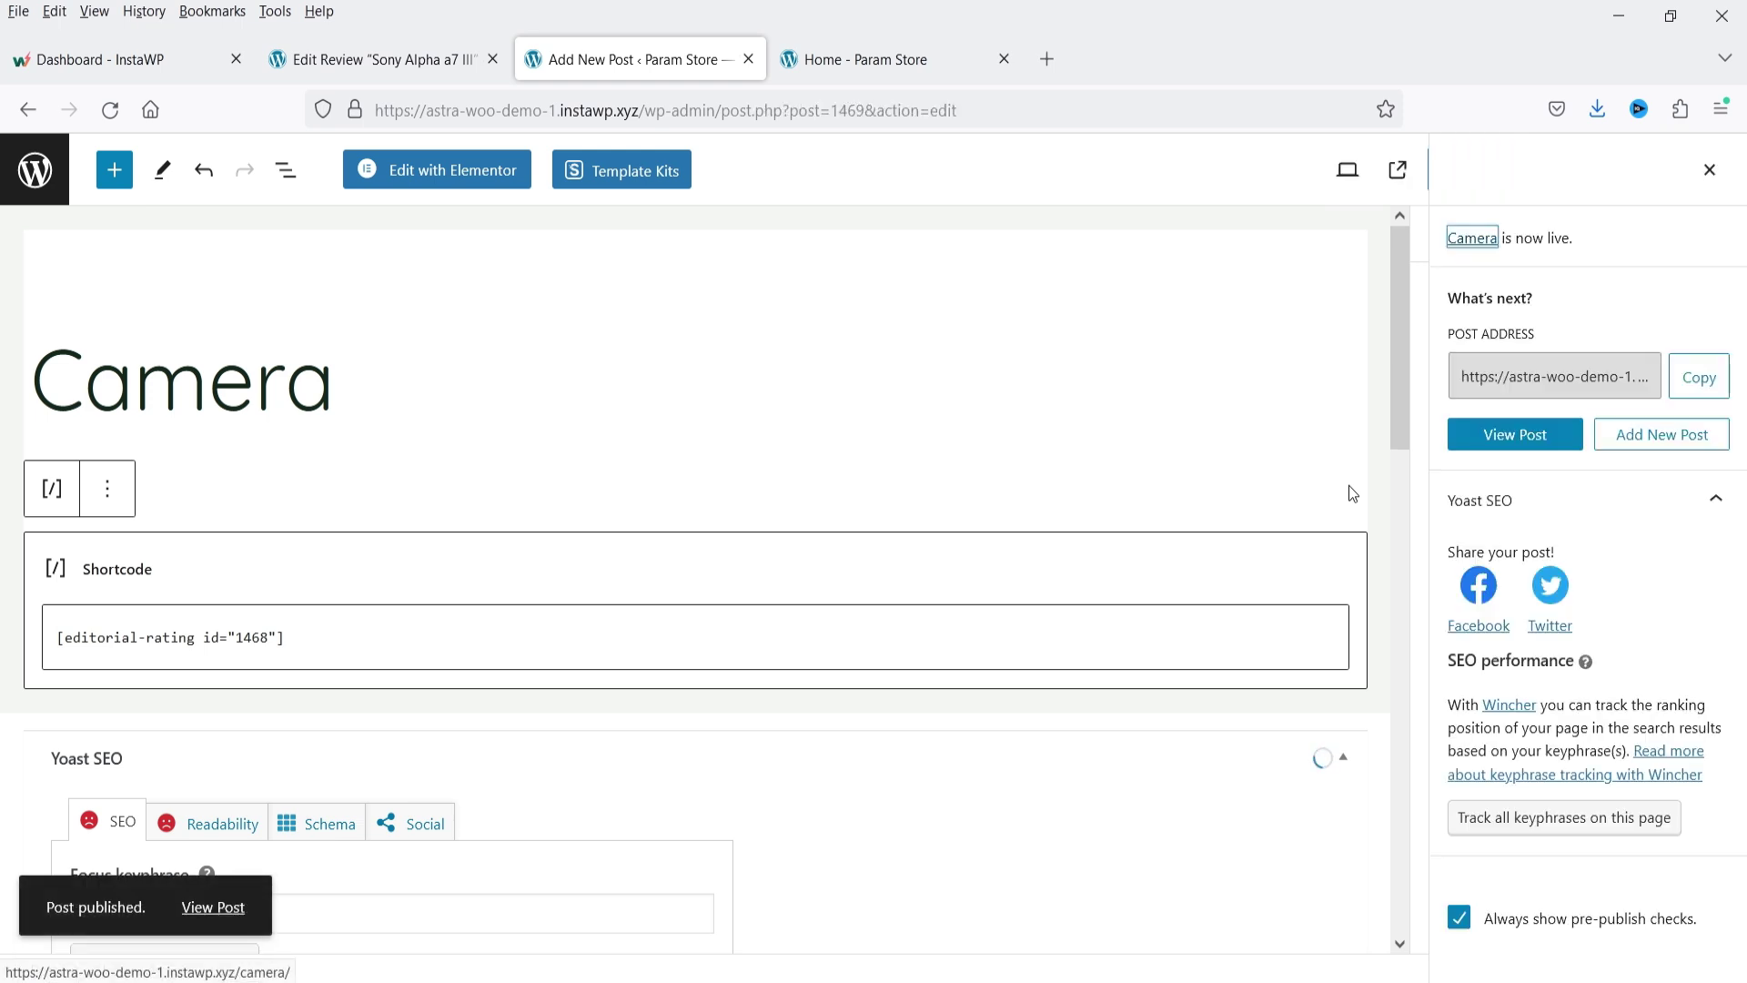
# - View the published Camera post in a new tab and check its review box, including the Buy Now link
pyautogui.rightClick(224, 906)
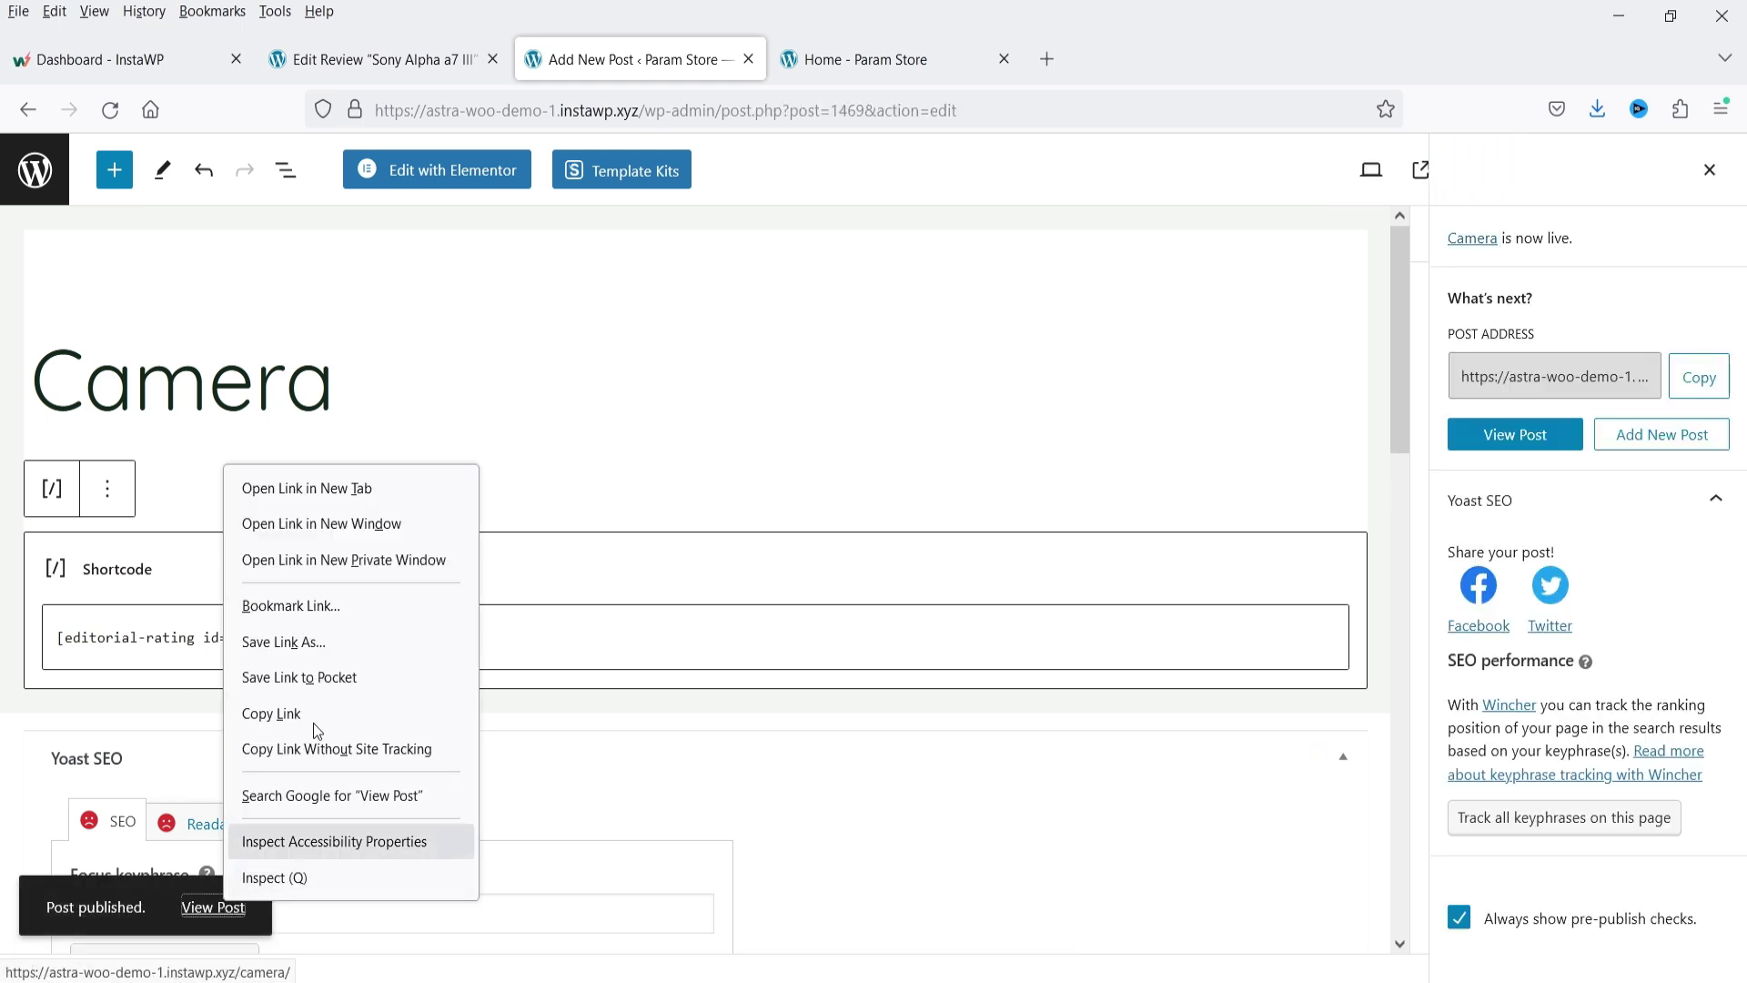
pyautogui.click(350, 492)
pyautogui.click(887, 60)
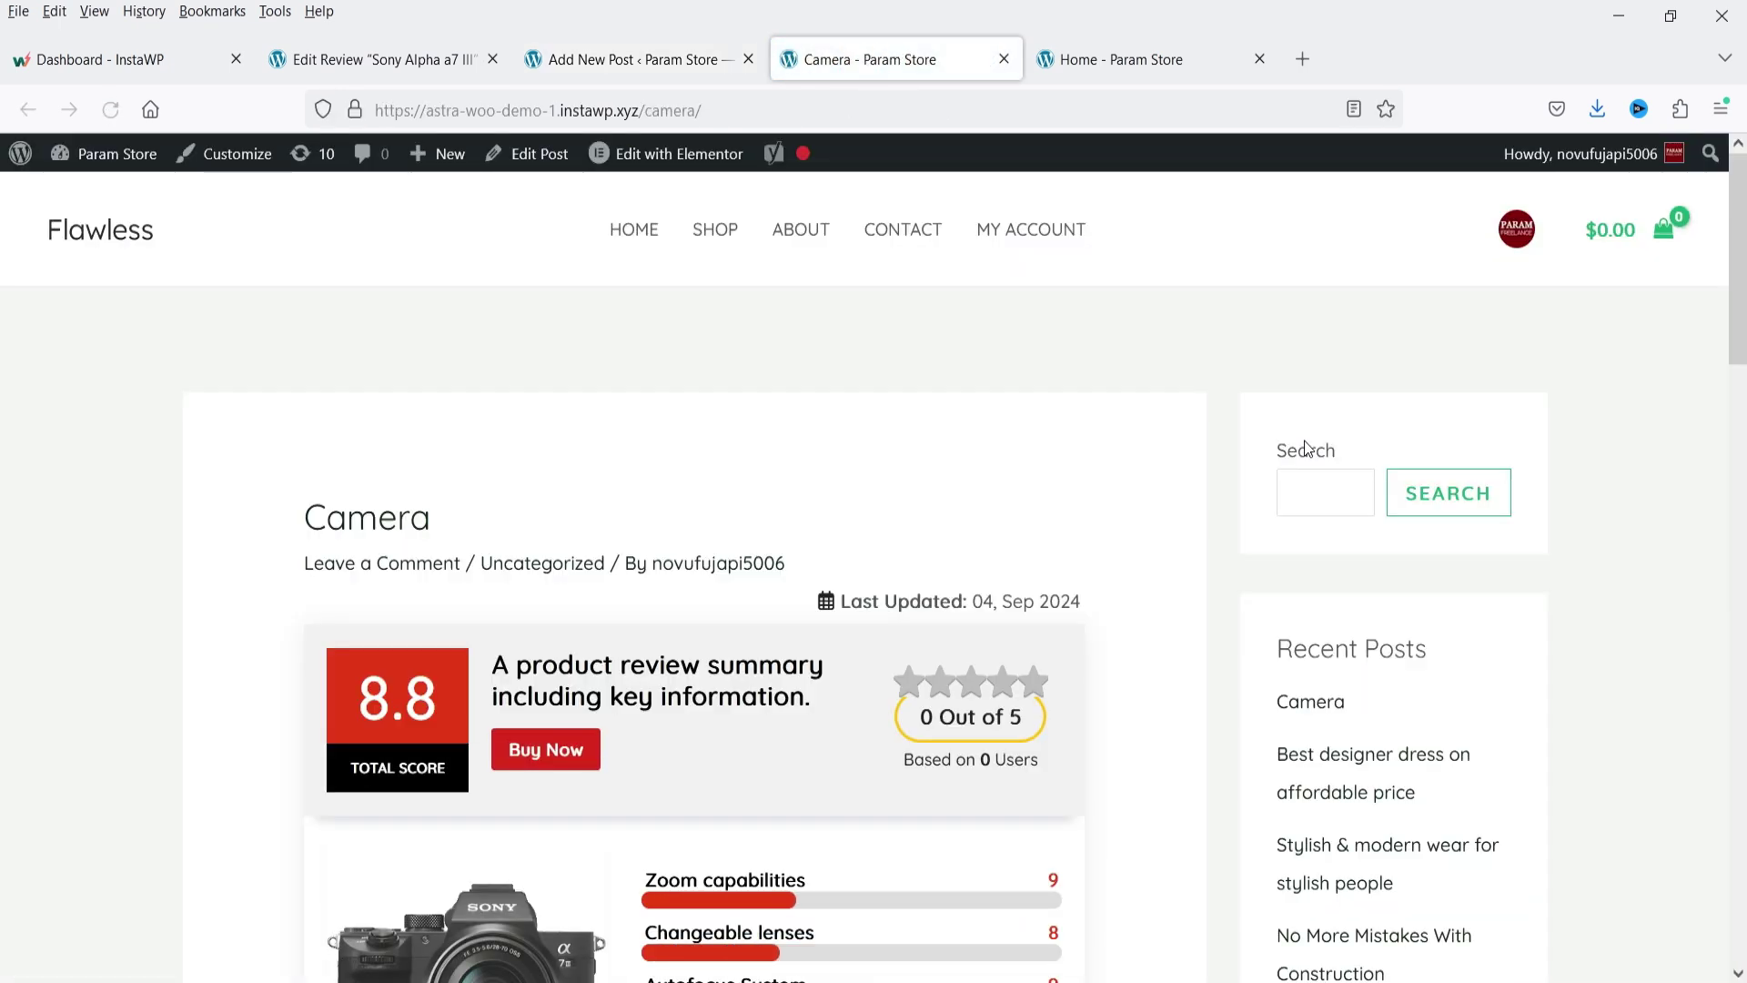
pyautogui.scroll(-3, 337, 546)
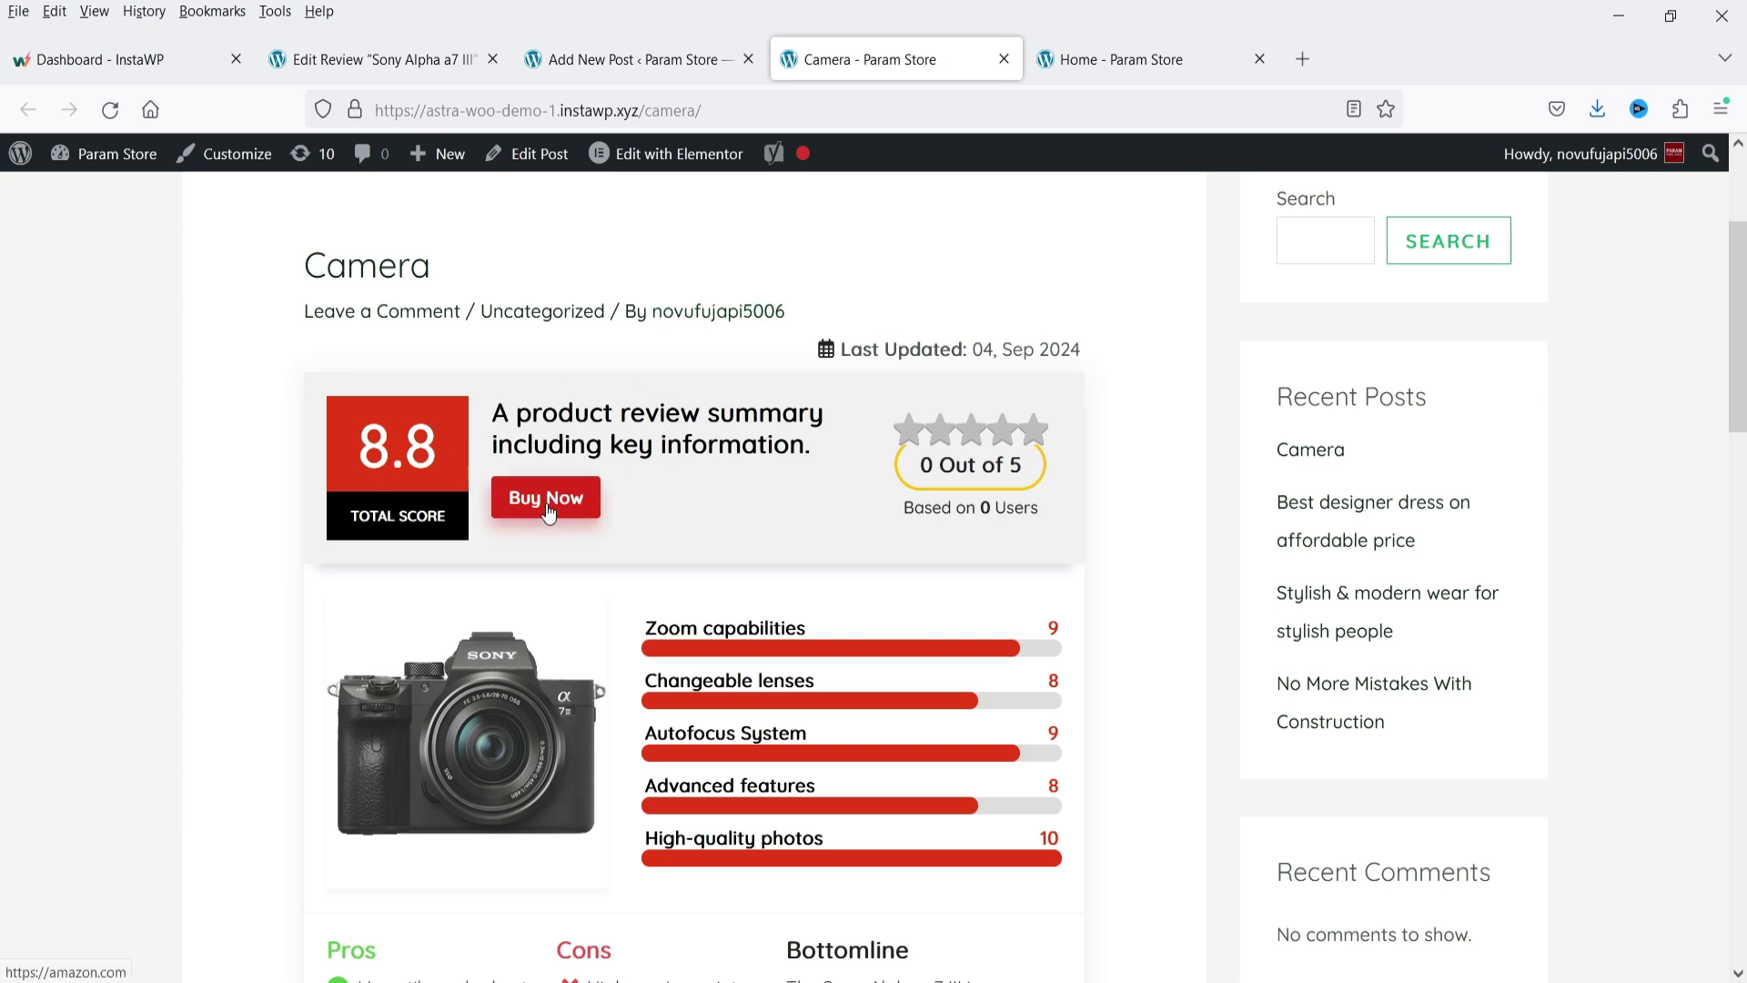
pyautogui.scroll(-2, 755, 582)
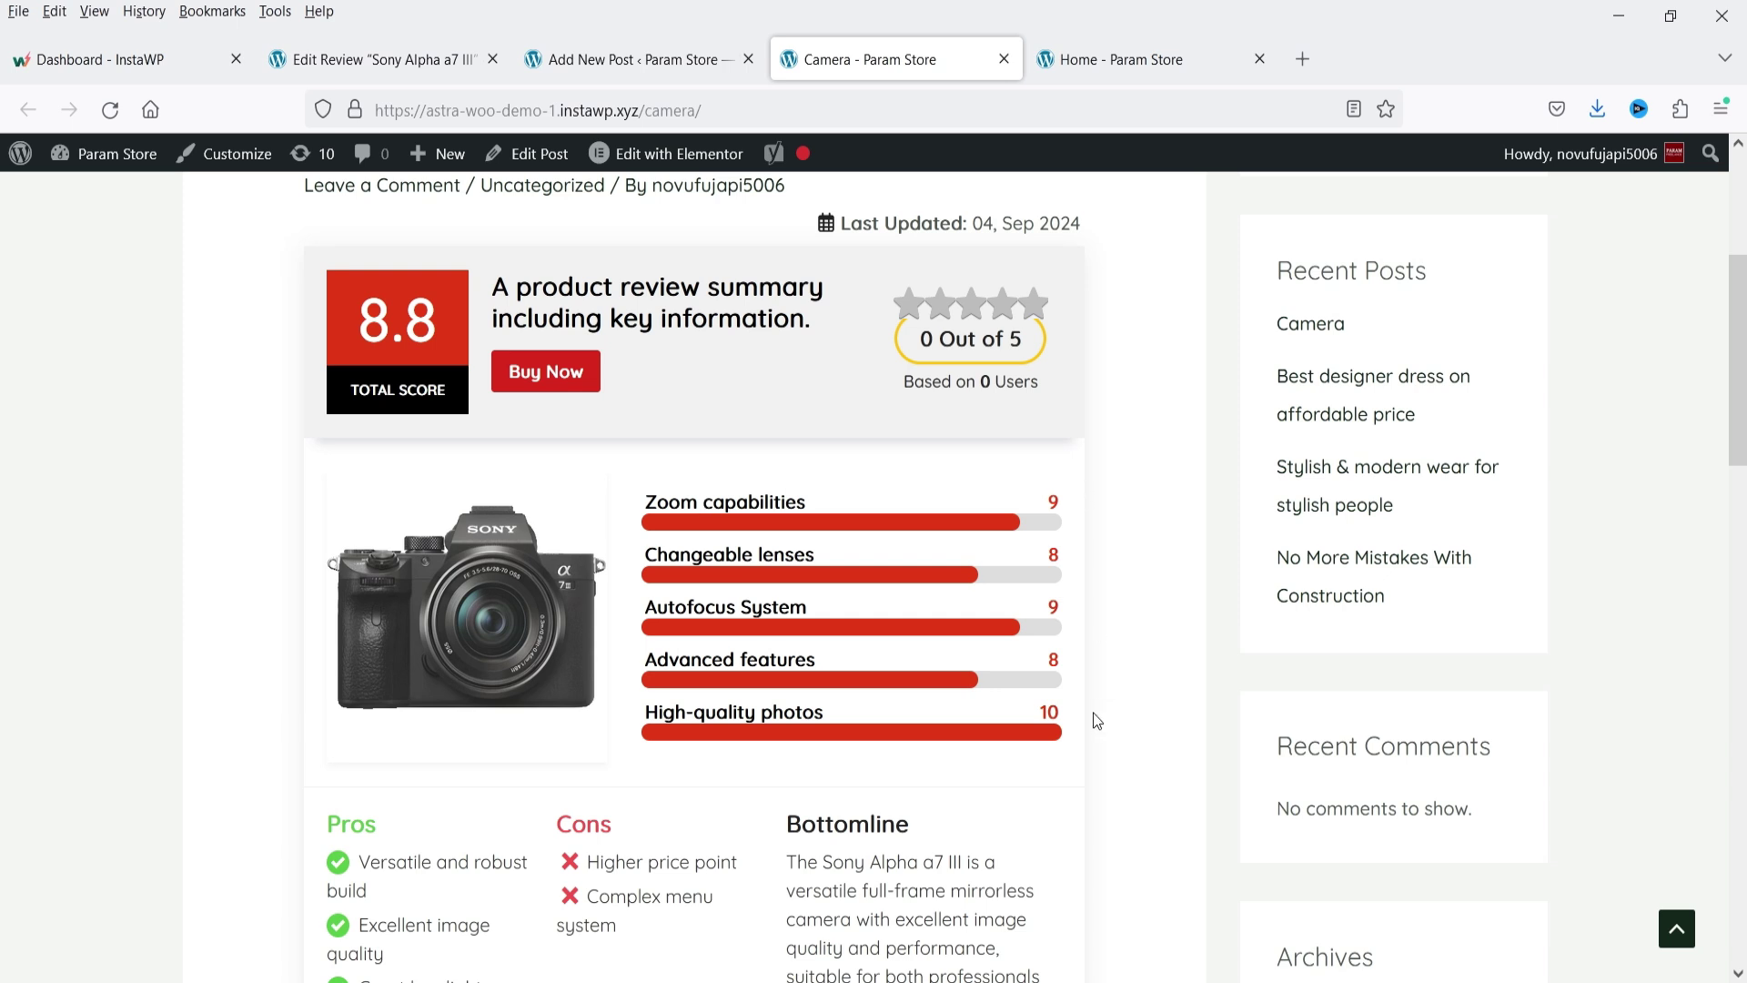
pyautogui.scroll(-4, 390, 569)
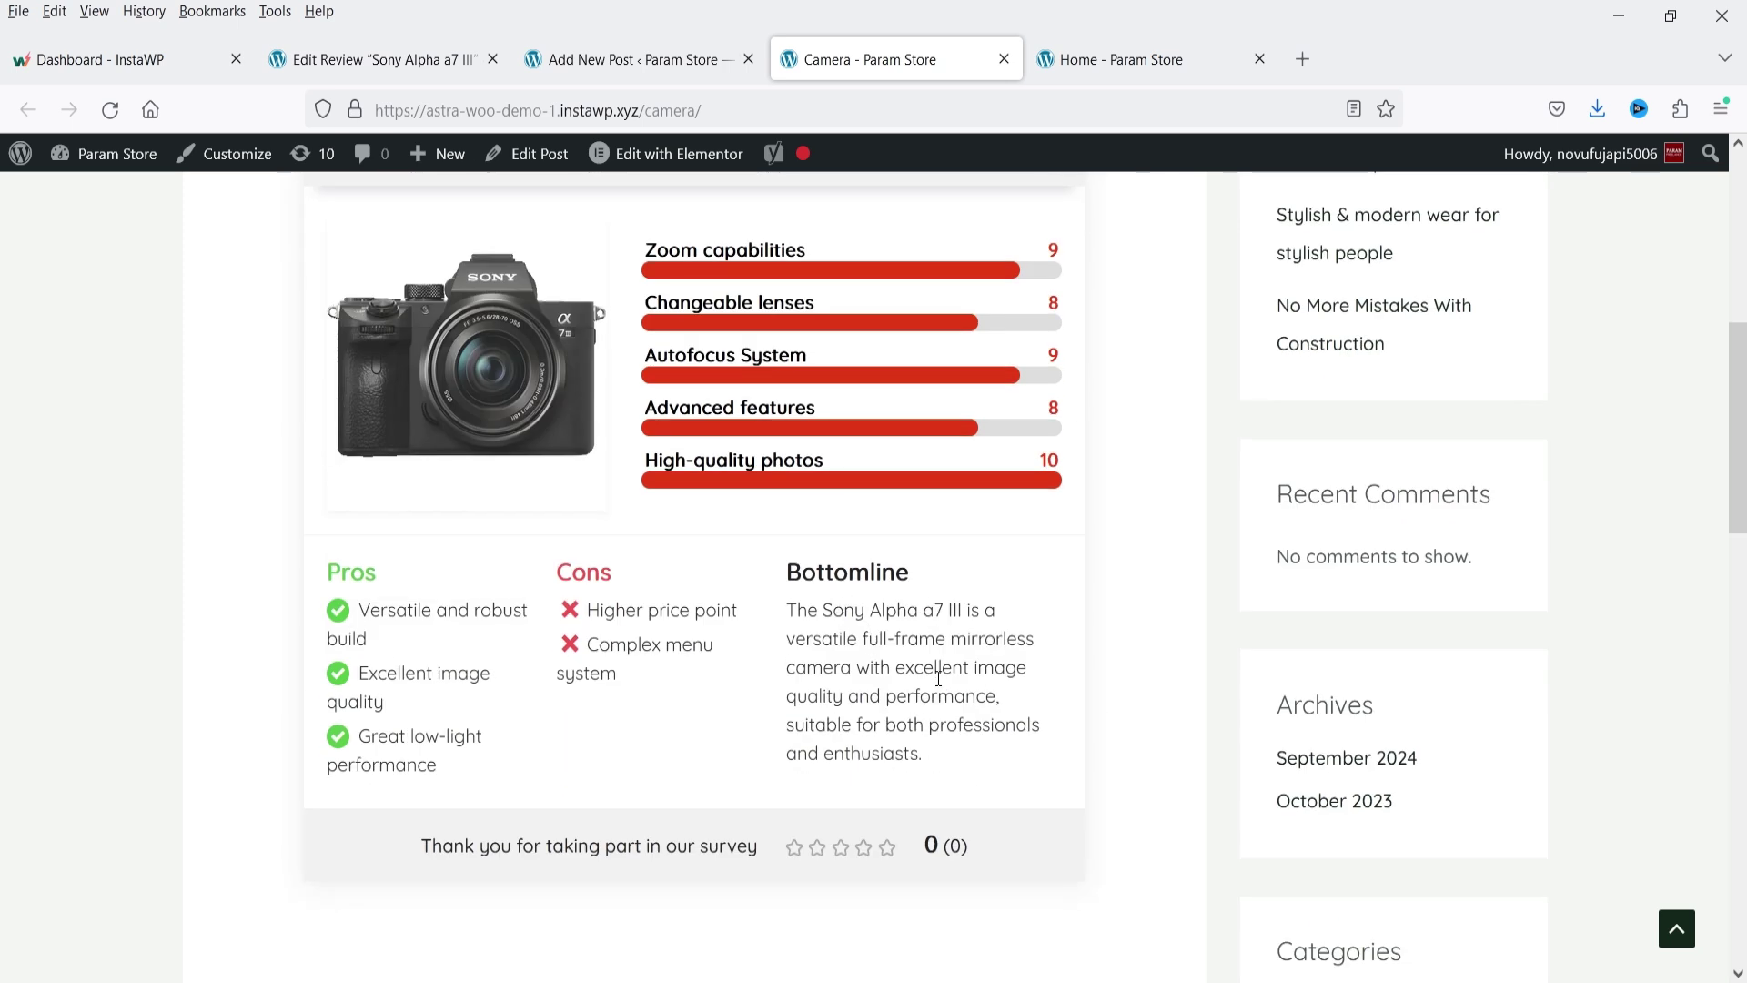
pyautogui.scroll(-4, 937, 696)
pyautogui.scroll(8, 933, 700)
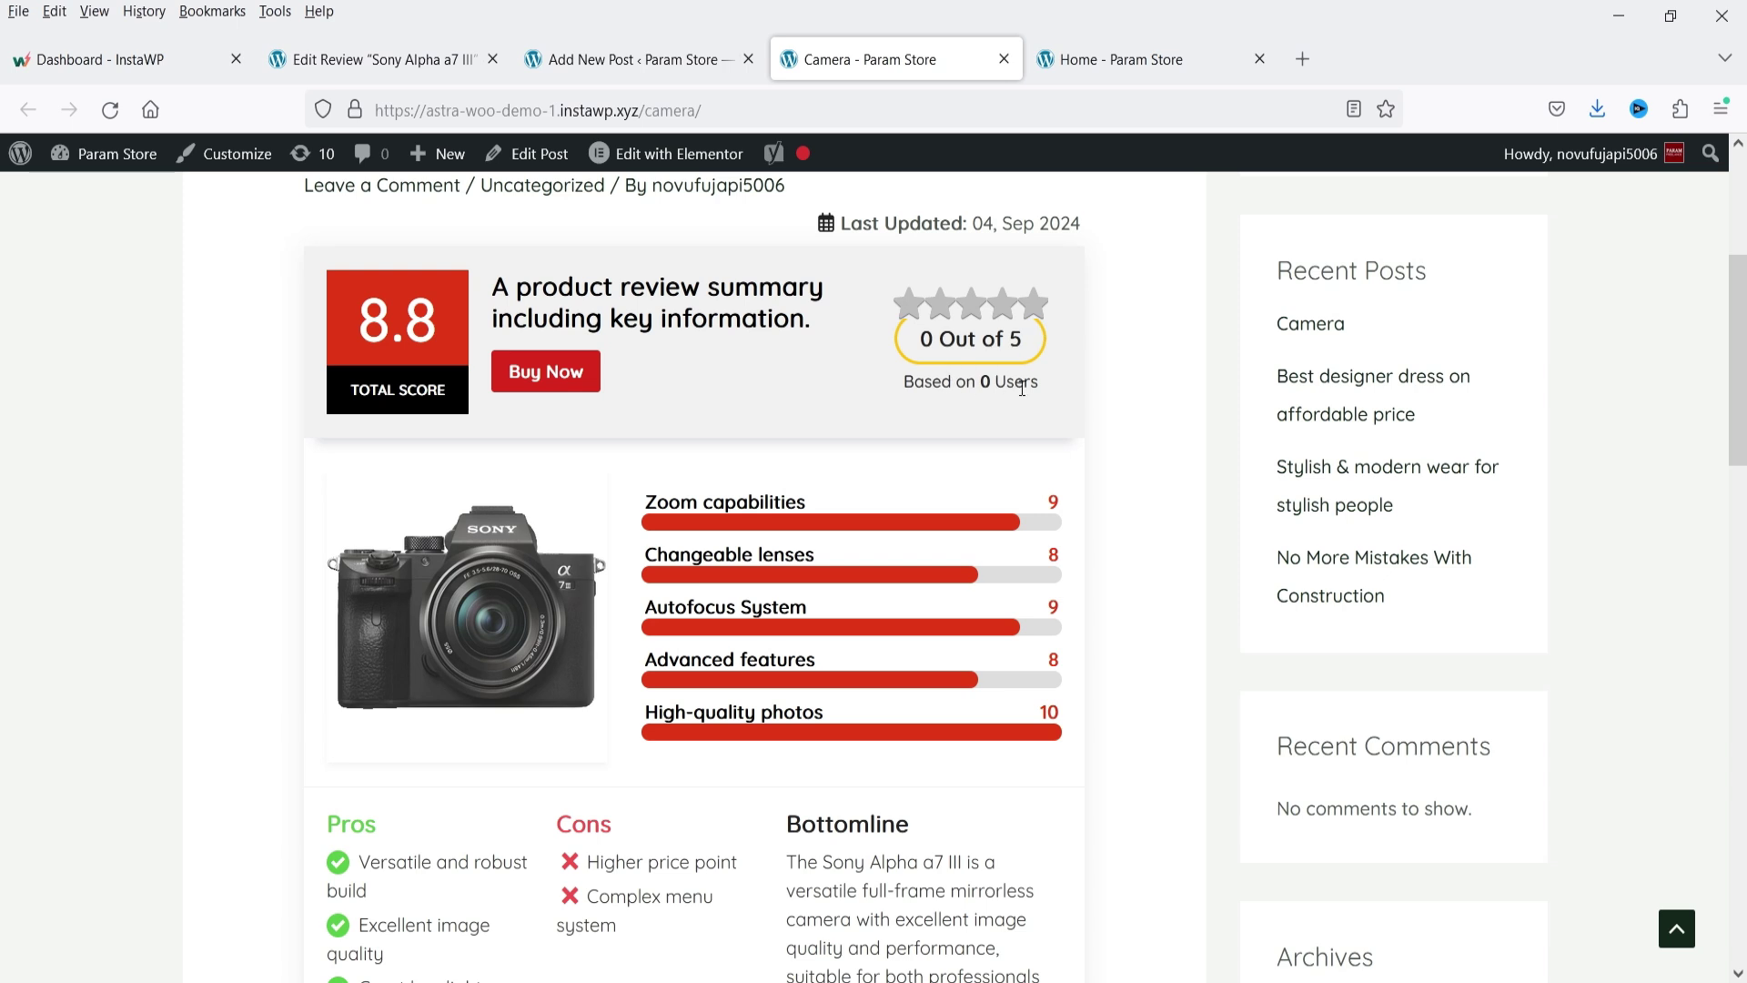
pyautogui.scroll(2, 1023, 388)
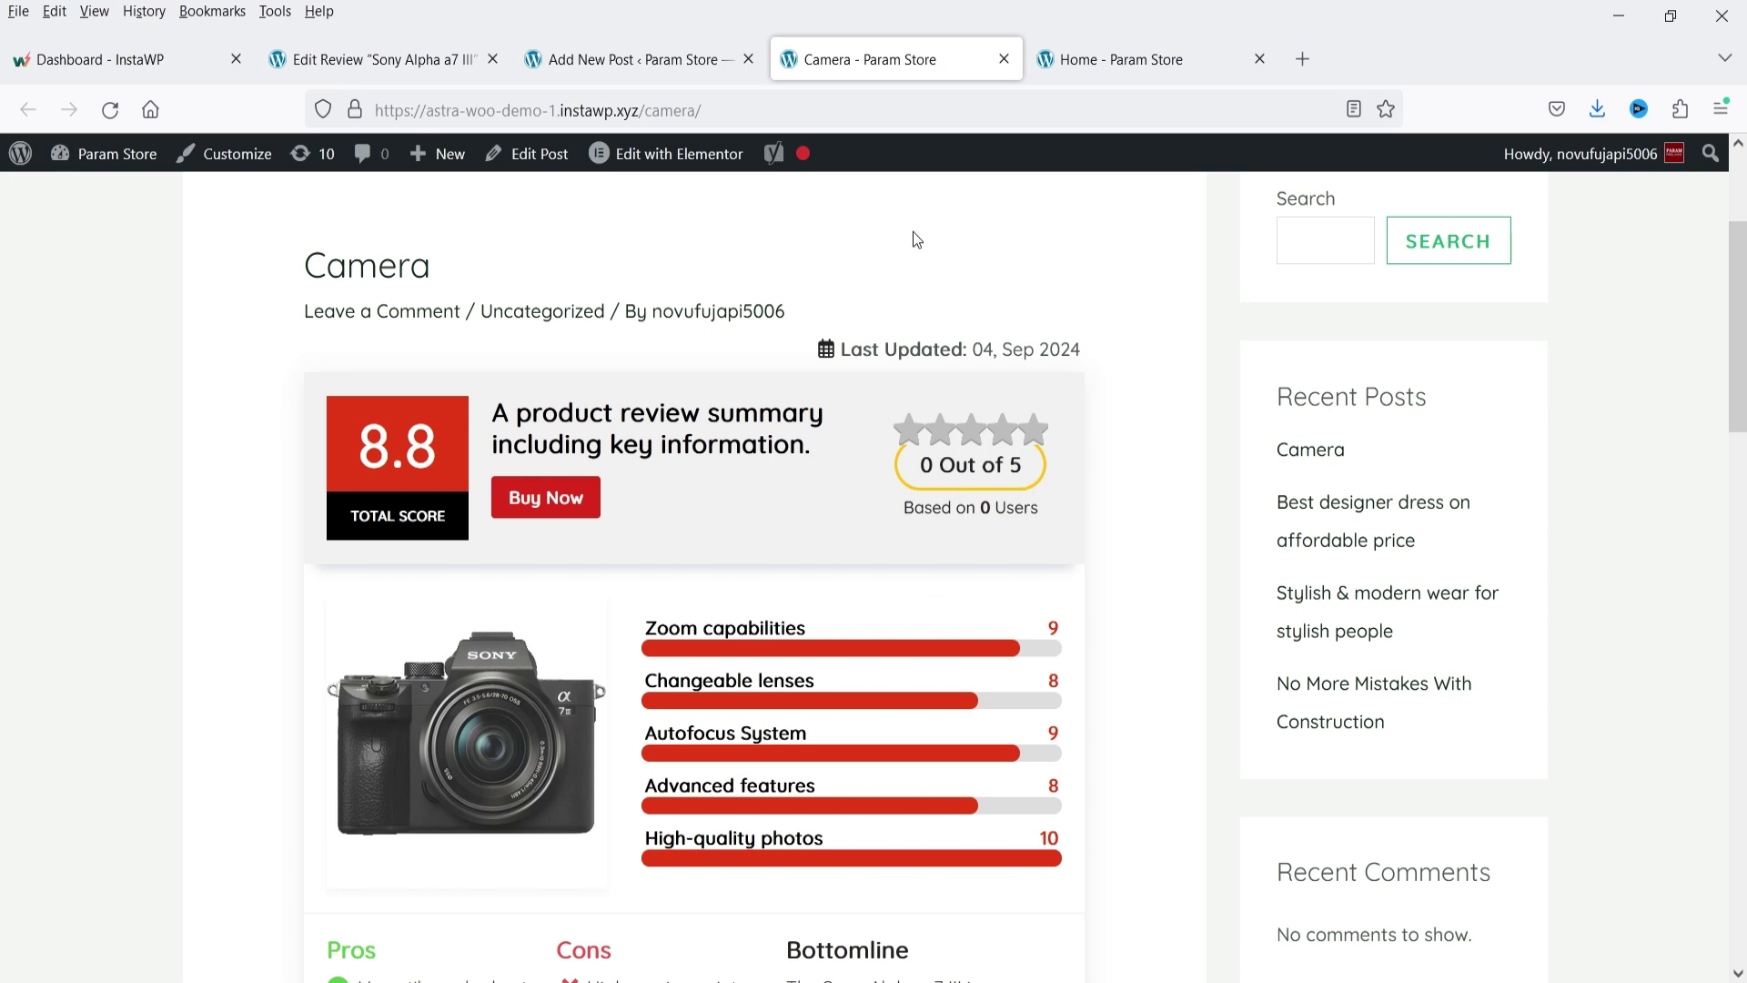
pyautogui.click(573, 501)
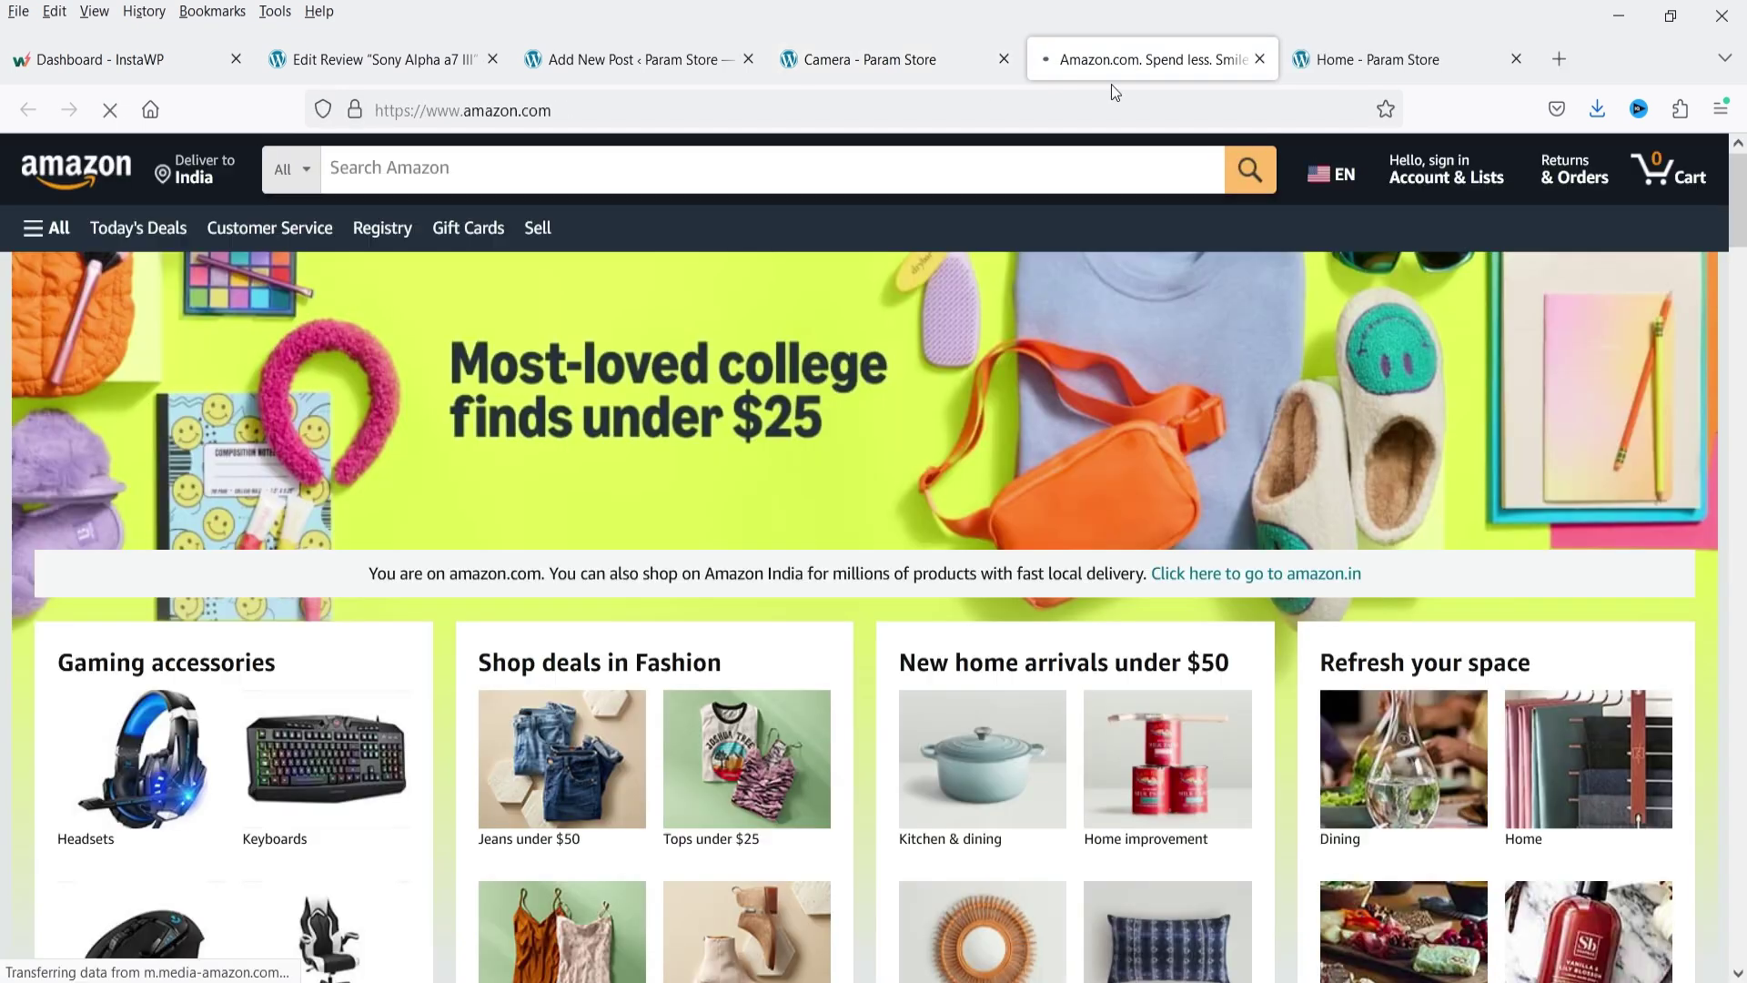
pyautogui.click(1260, 59)
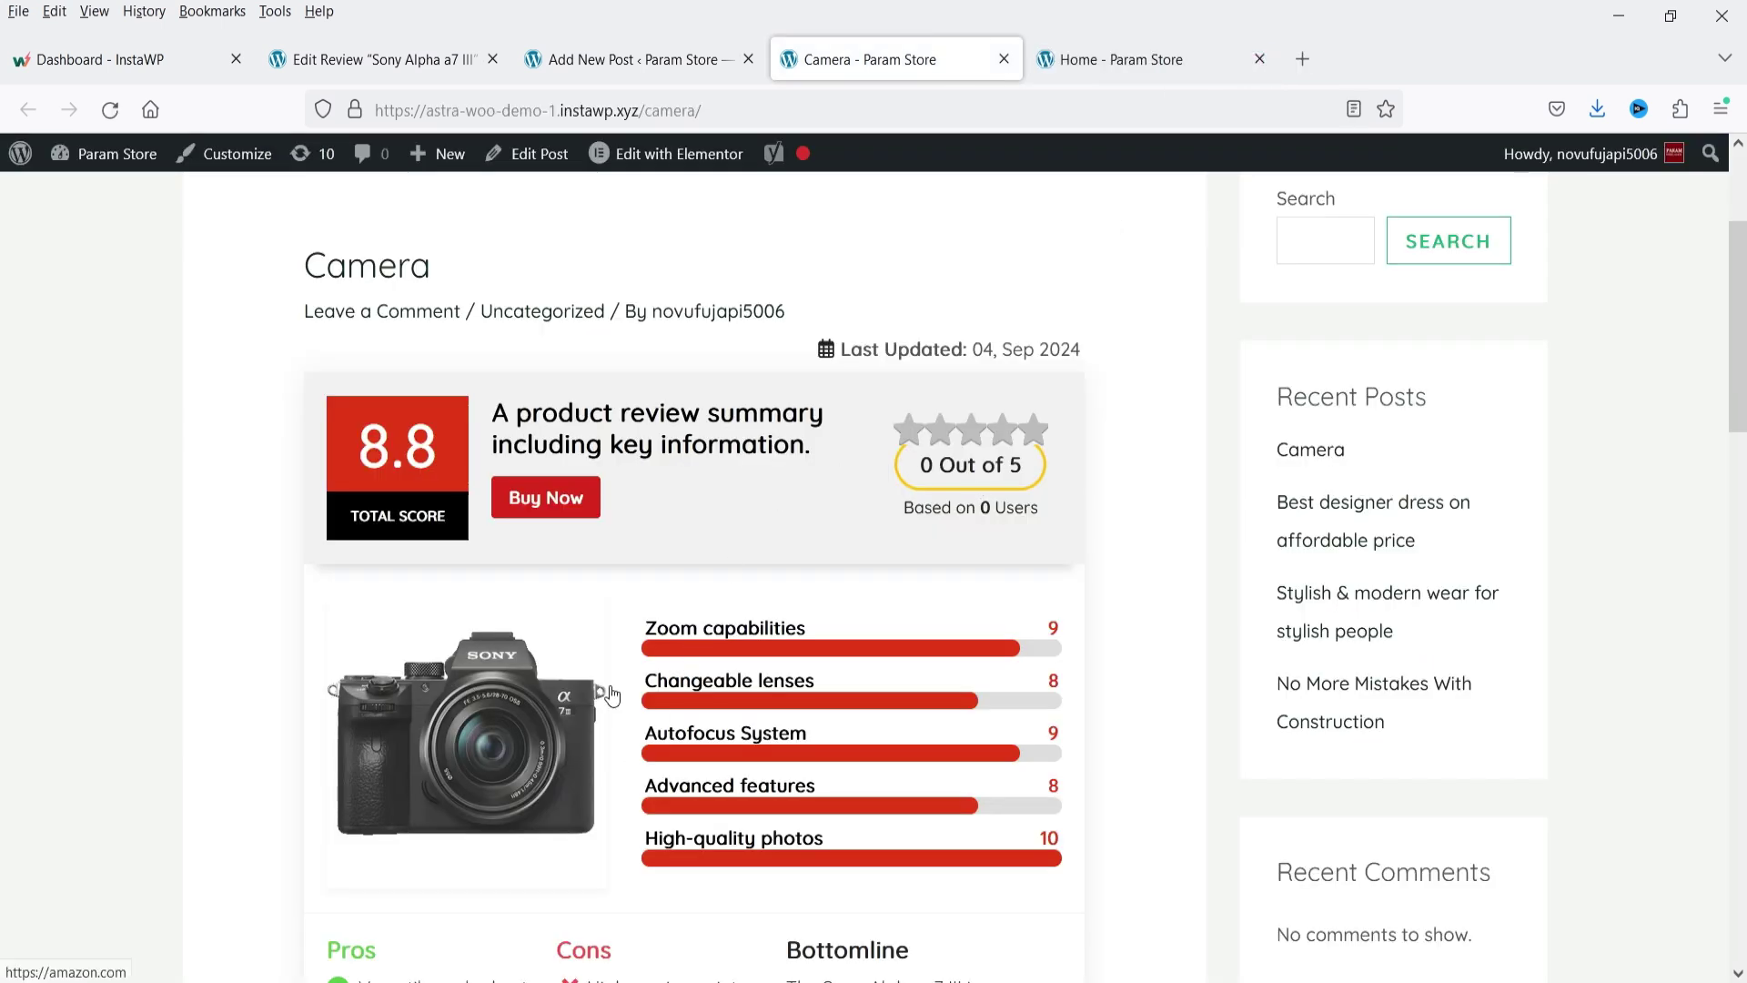
# - Rate the product five stars in the review box's survey and reload the post to check the user rating
pyautogui.scroll(-5, 965, 464)
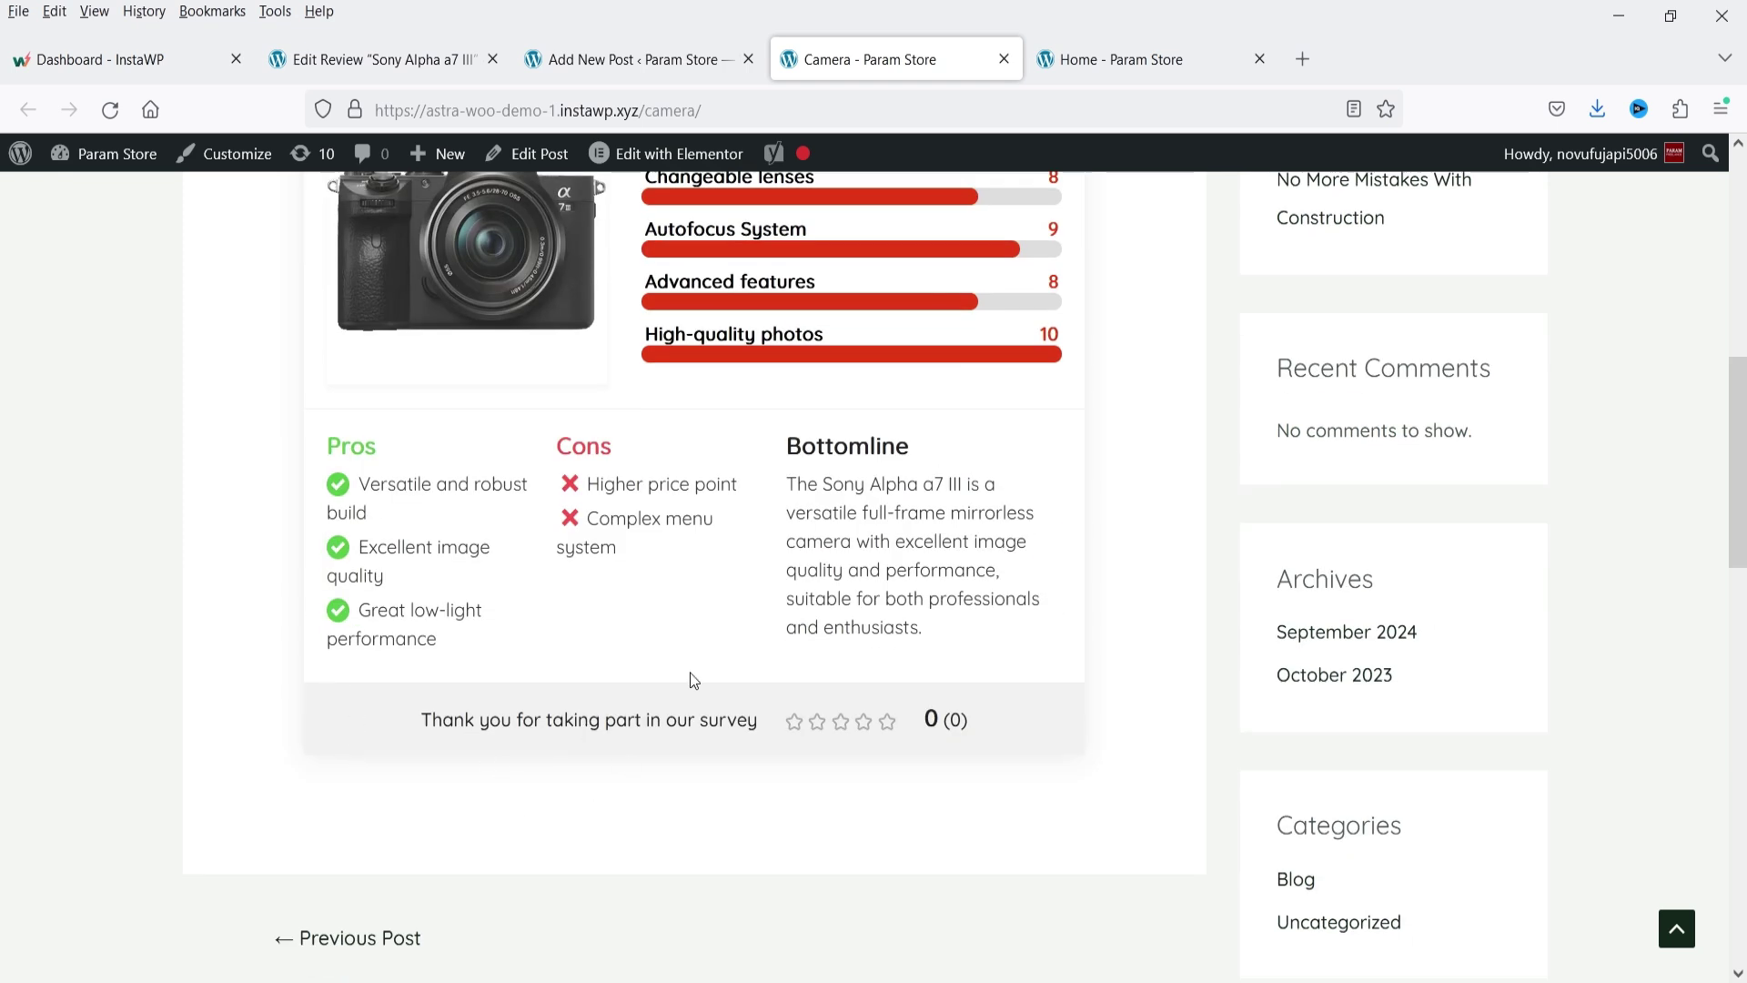
pyautogui.click(888, 720)
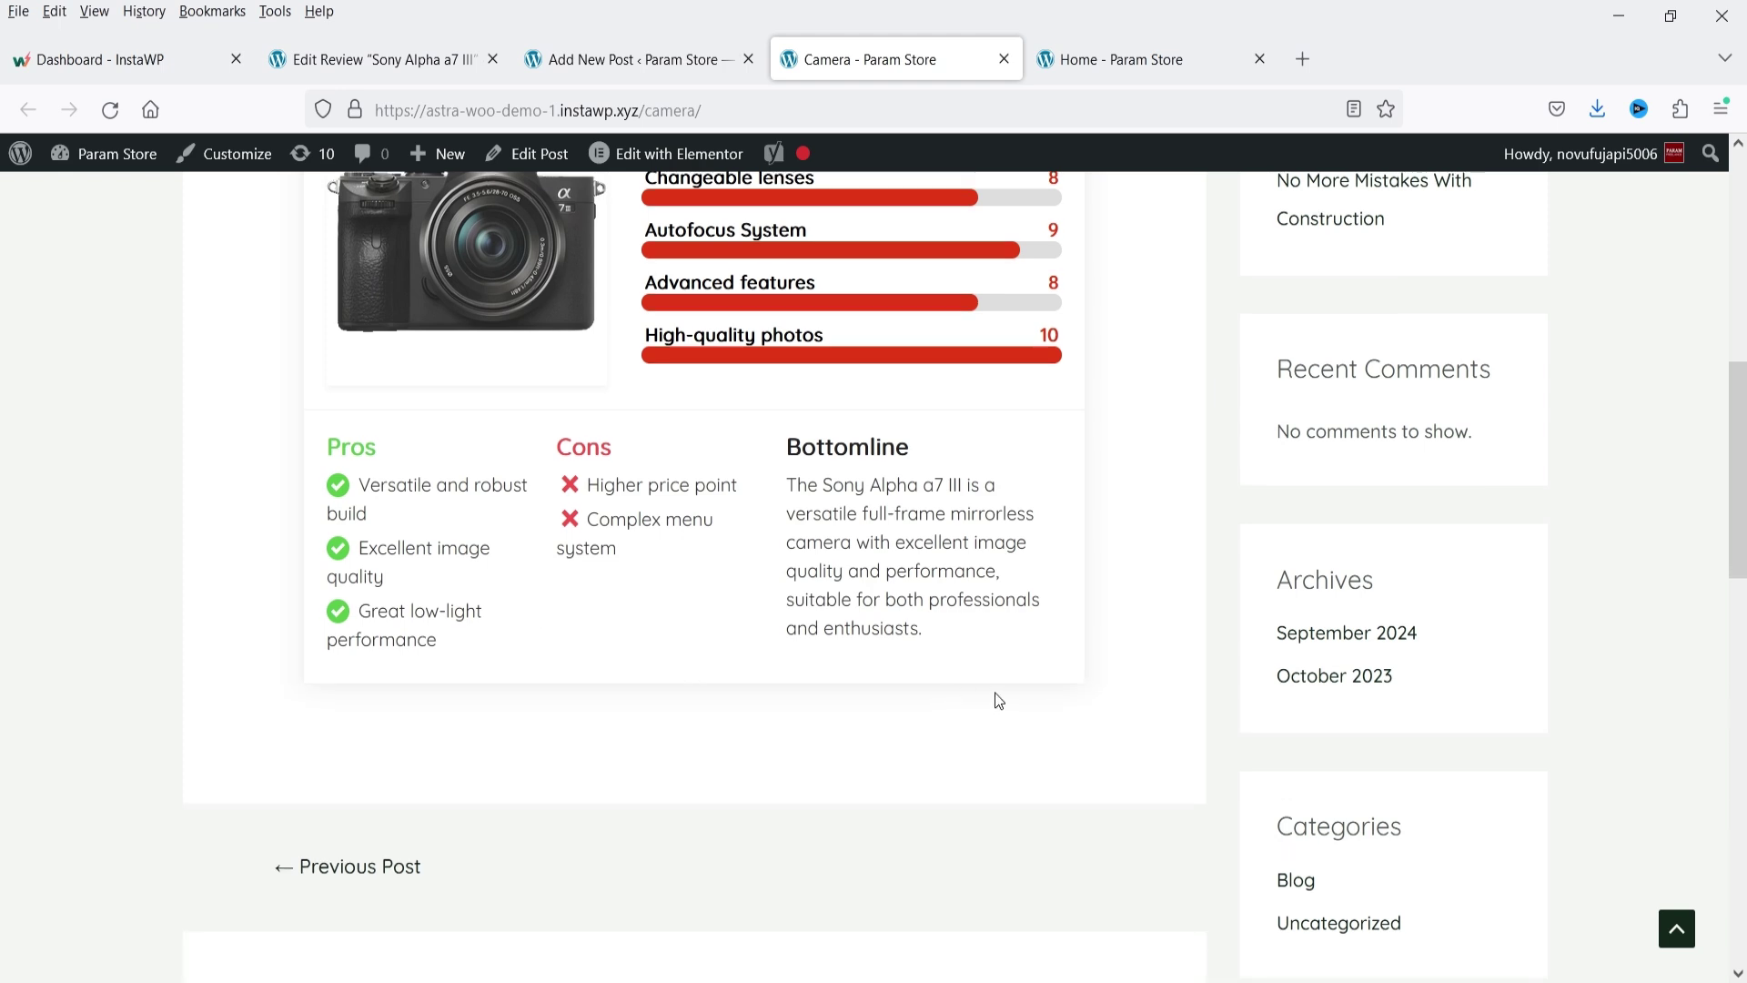
pyautogui.scroll(8, 999, 701)
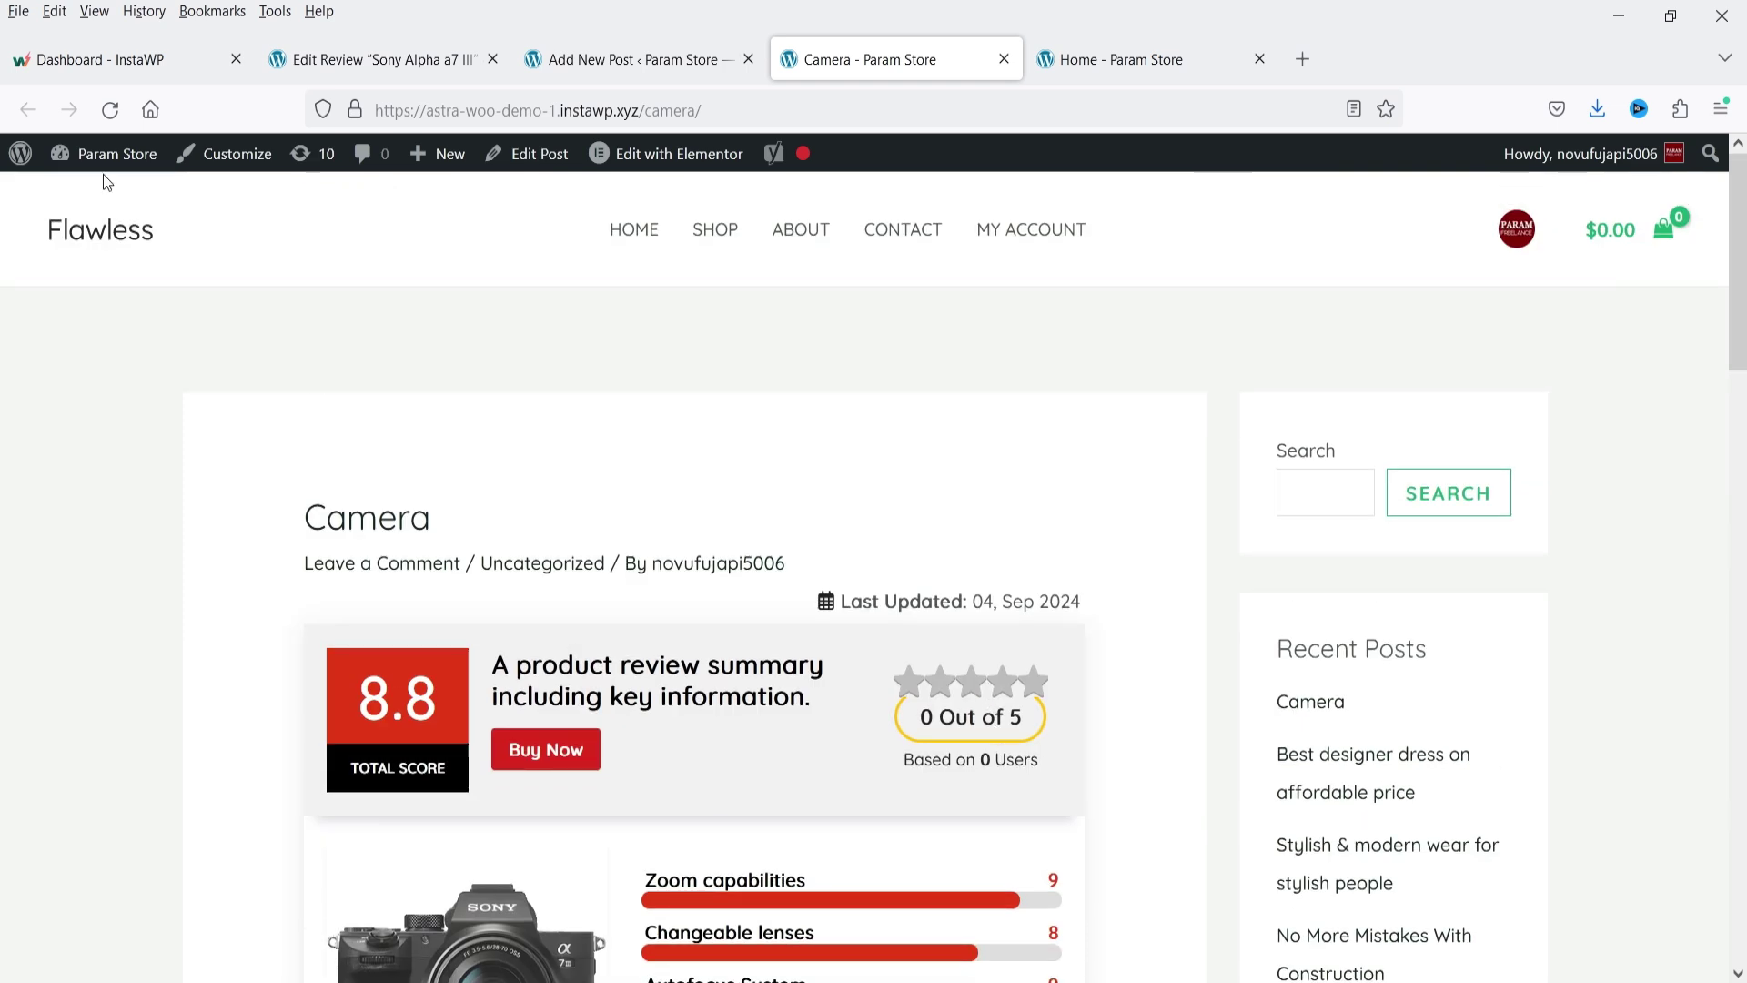
pyautogui.click(110, 109)
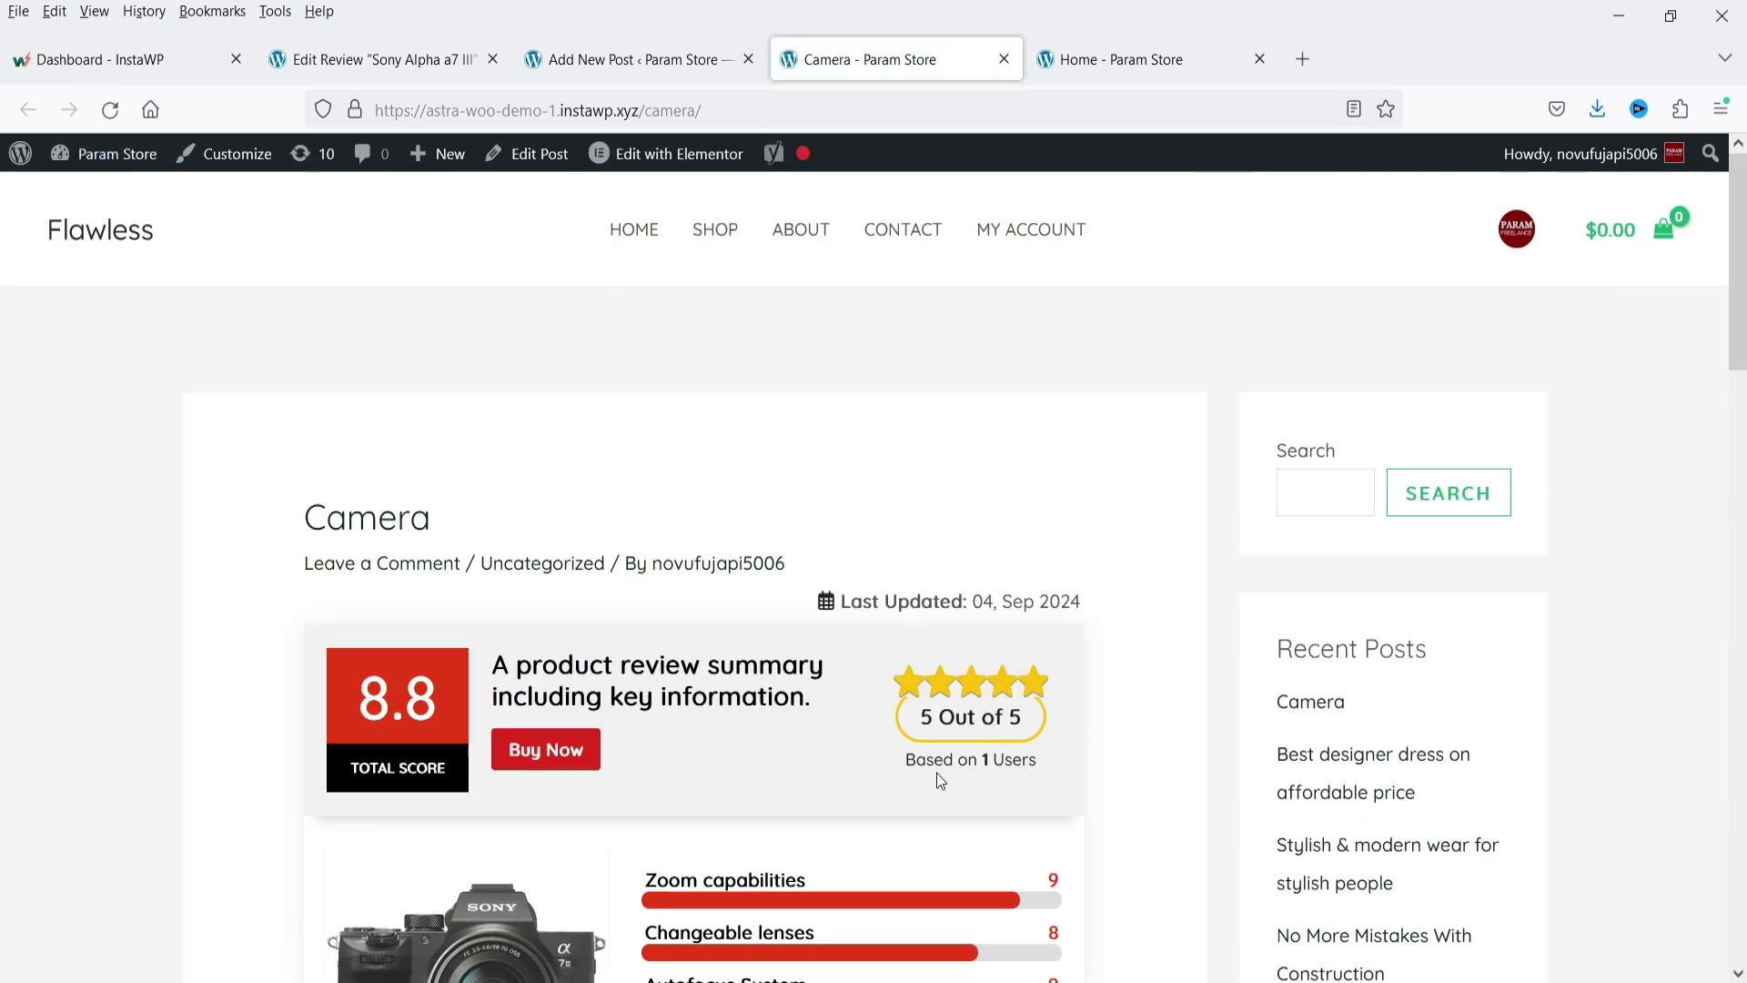
pyautogui.scroll(-3, 1073, 685)
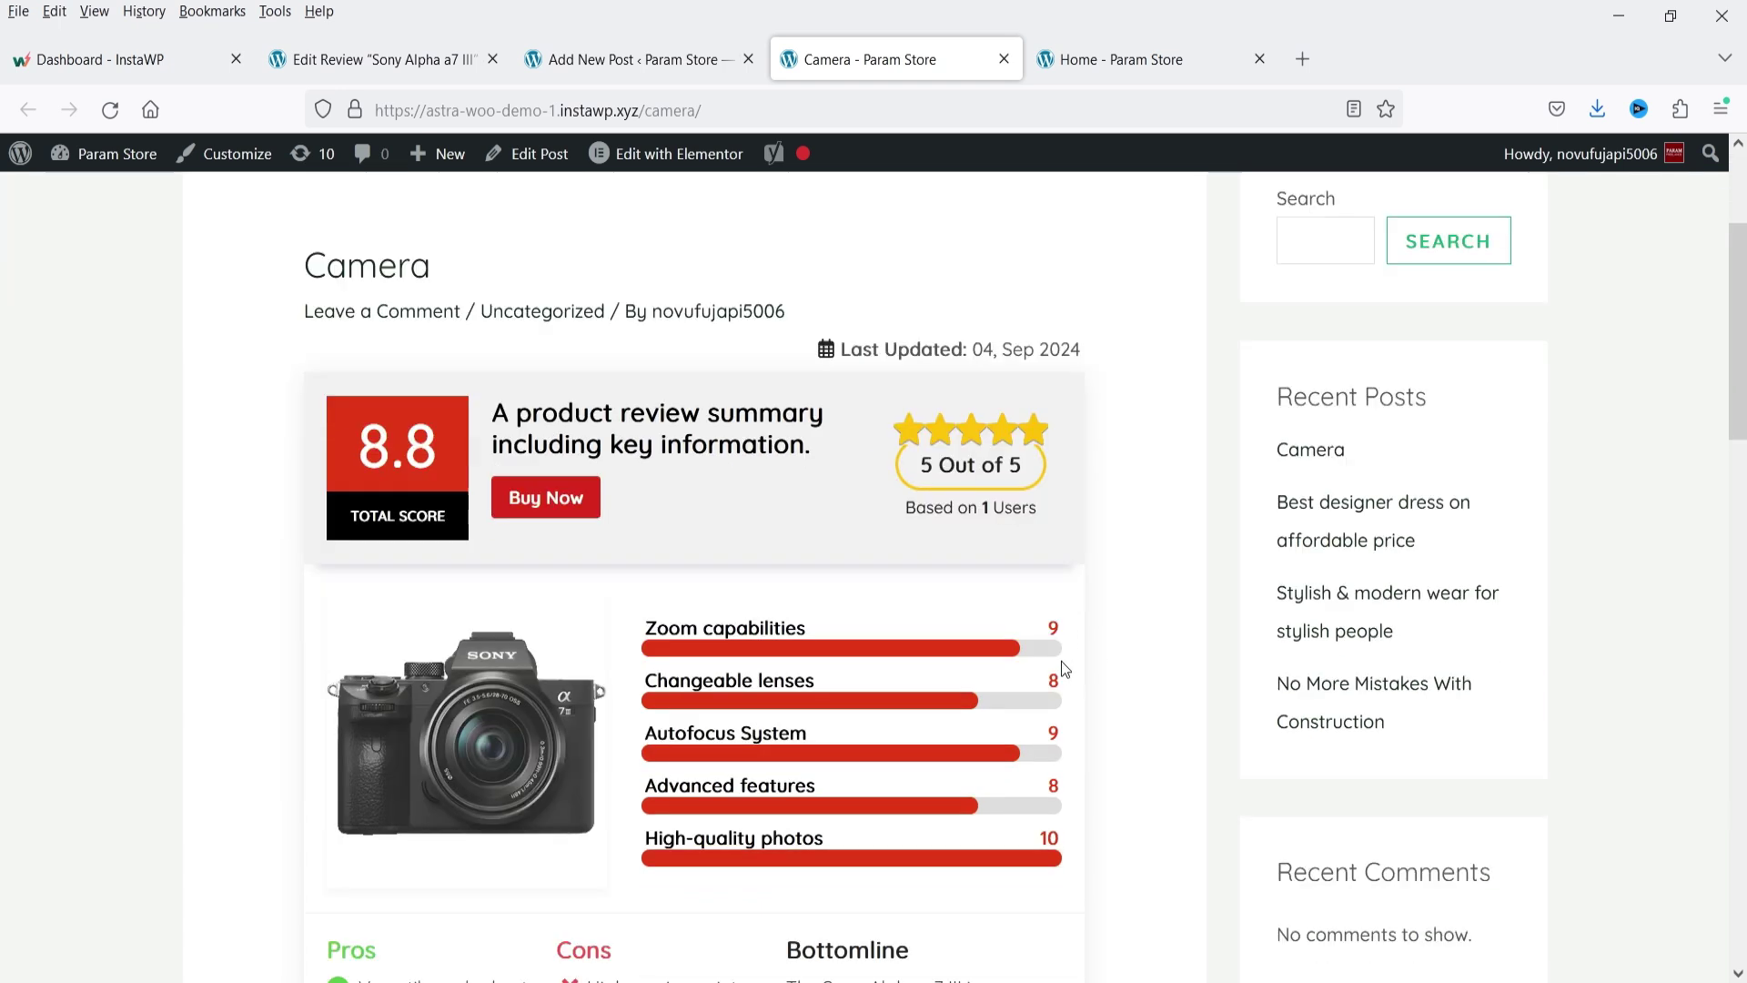
pyautogui.scroll(-3, 1019, 450)
pyautogui.scroll(6, 1017, 457)
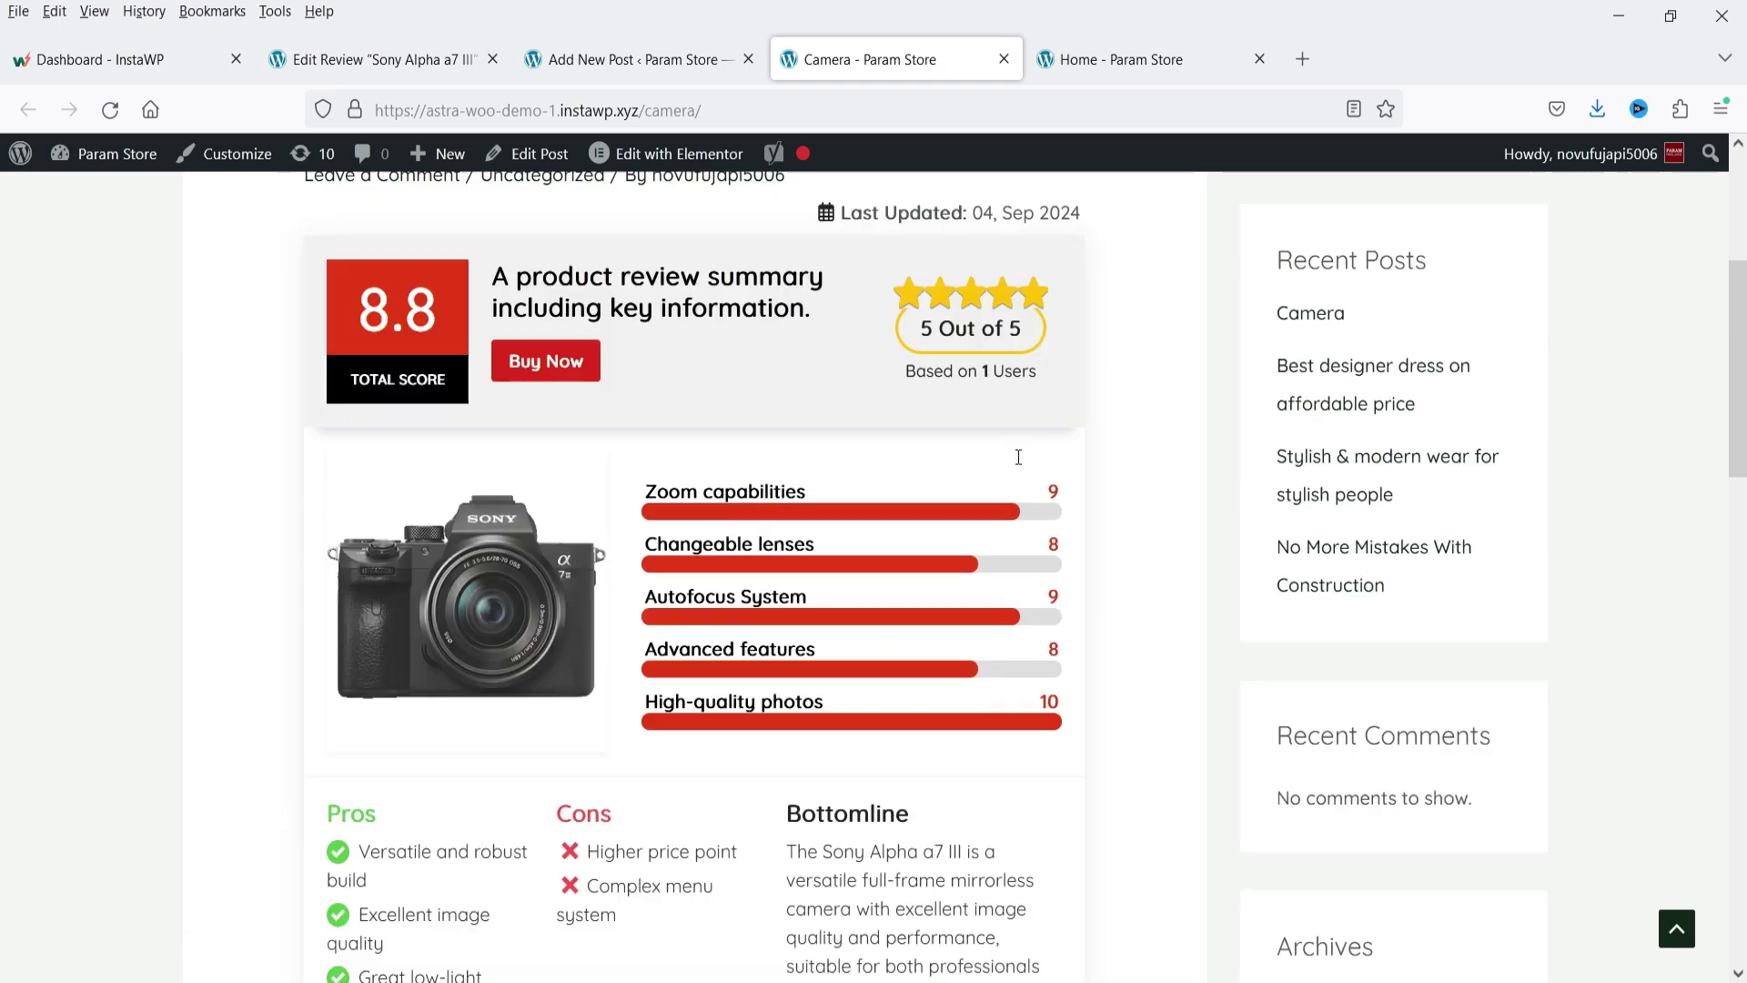
pyautogui.scroll(-3, 1021, 465)
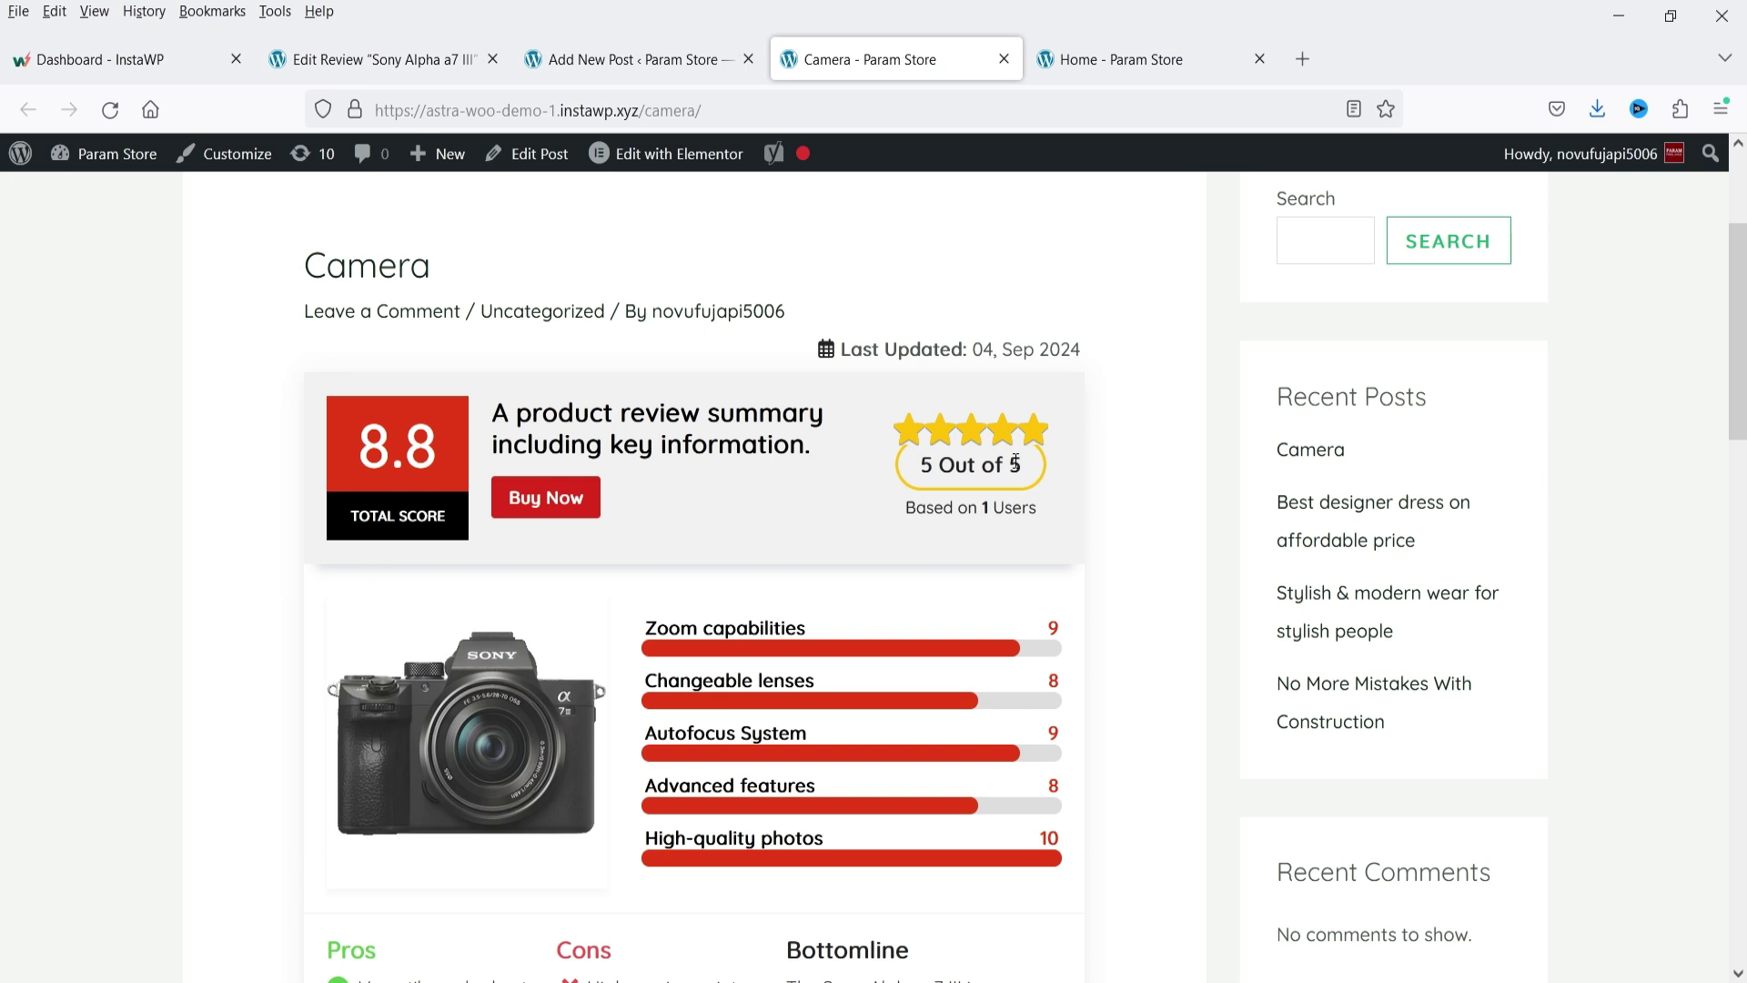
# - Upload the plugin file editorial-rating-pro-13.July.2024.zip on the site's Add Plugins page and start its installation
pyautogui.click(378, 59)
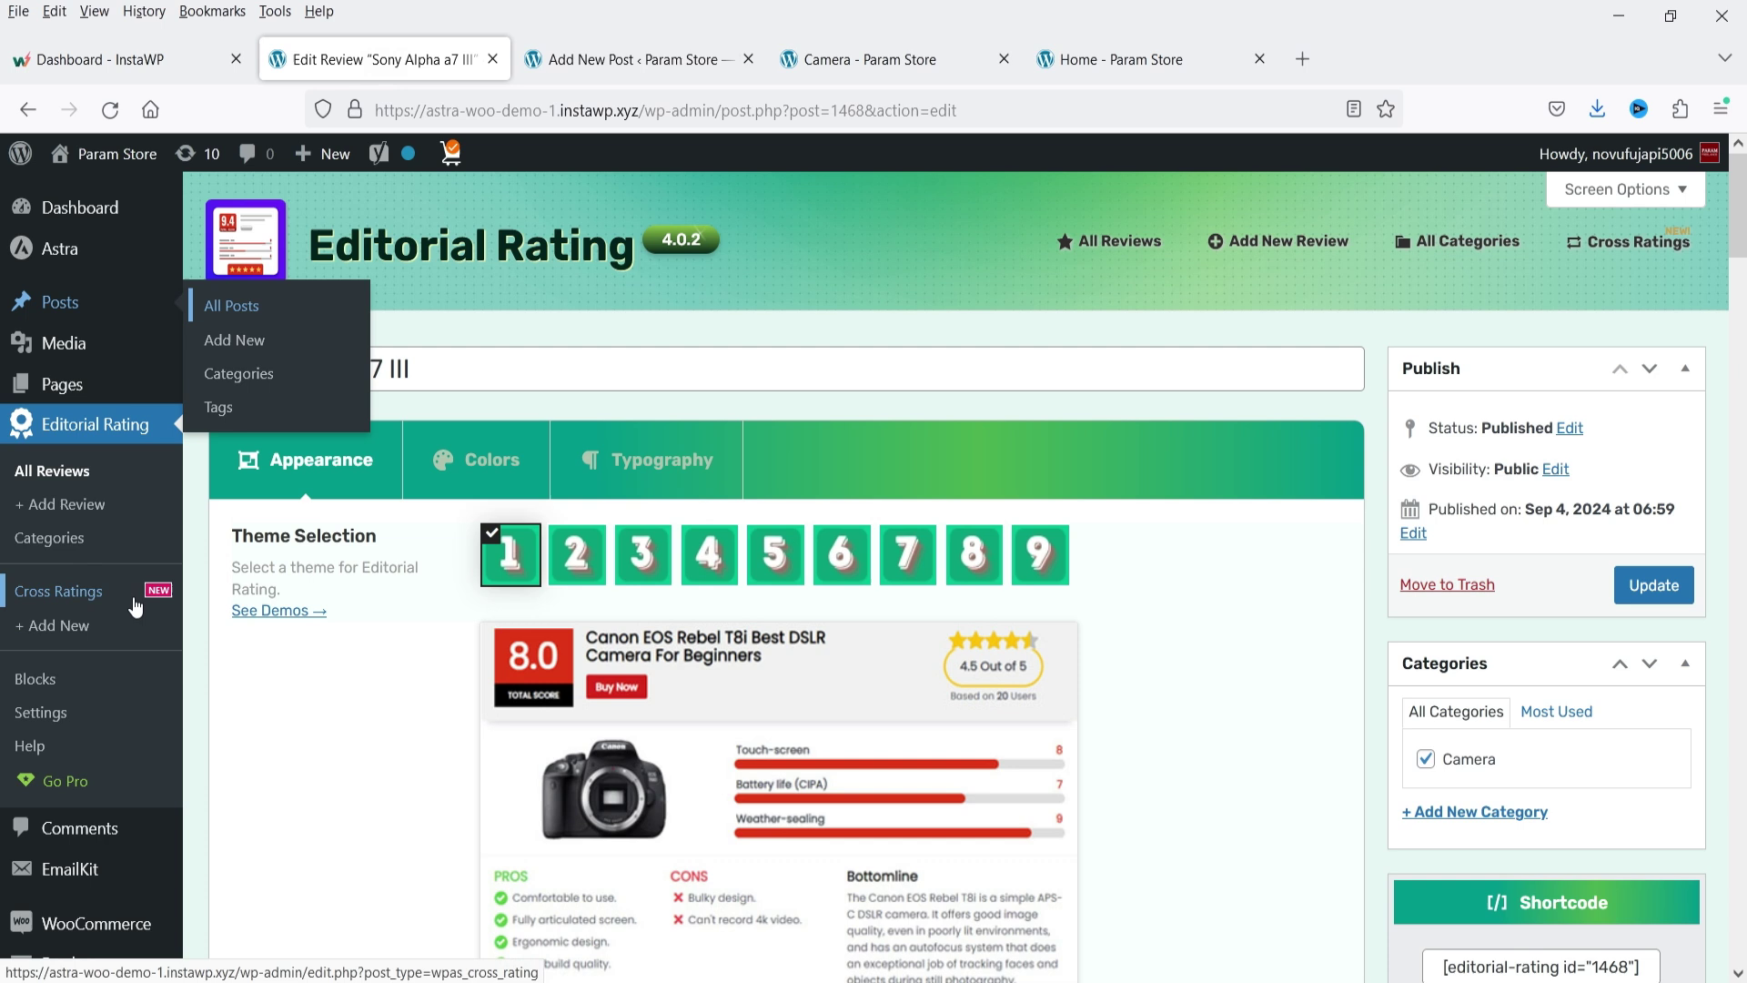
pyautogui.scroll(-5, 132, 607)
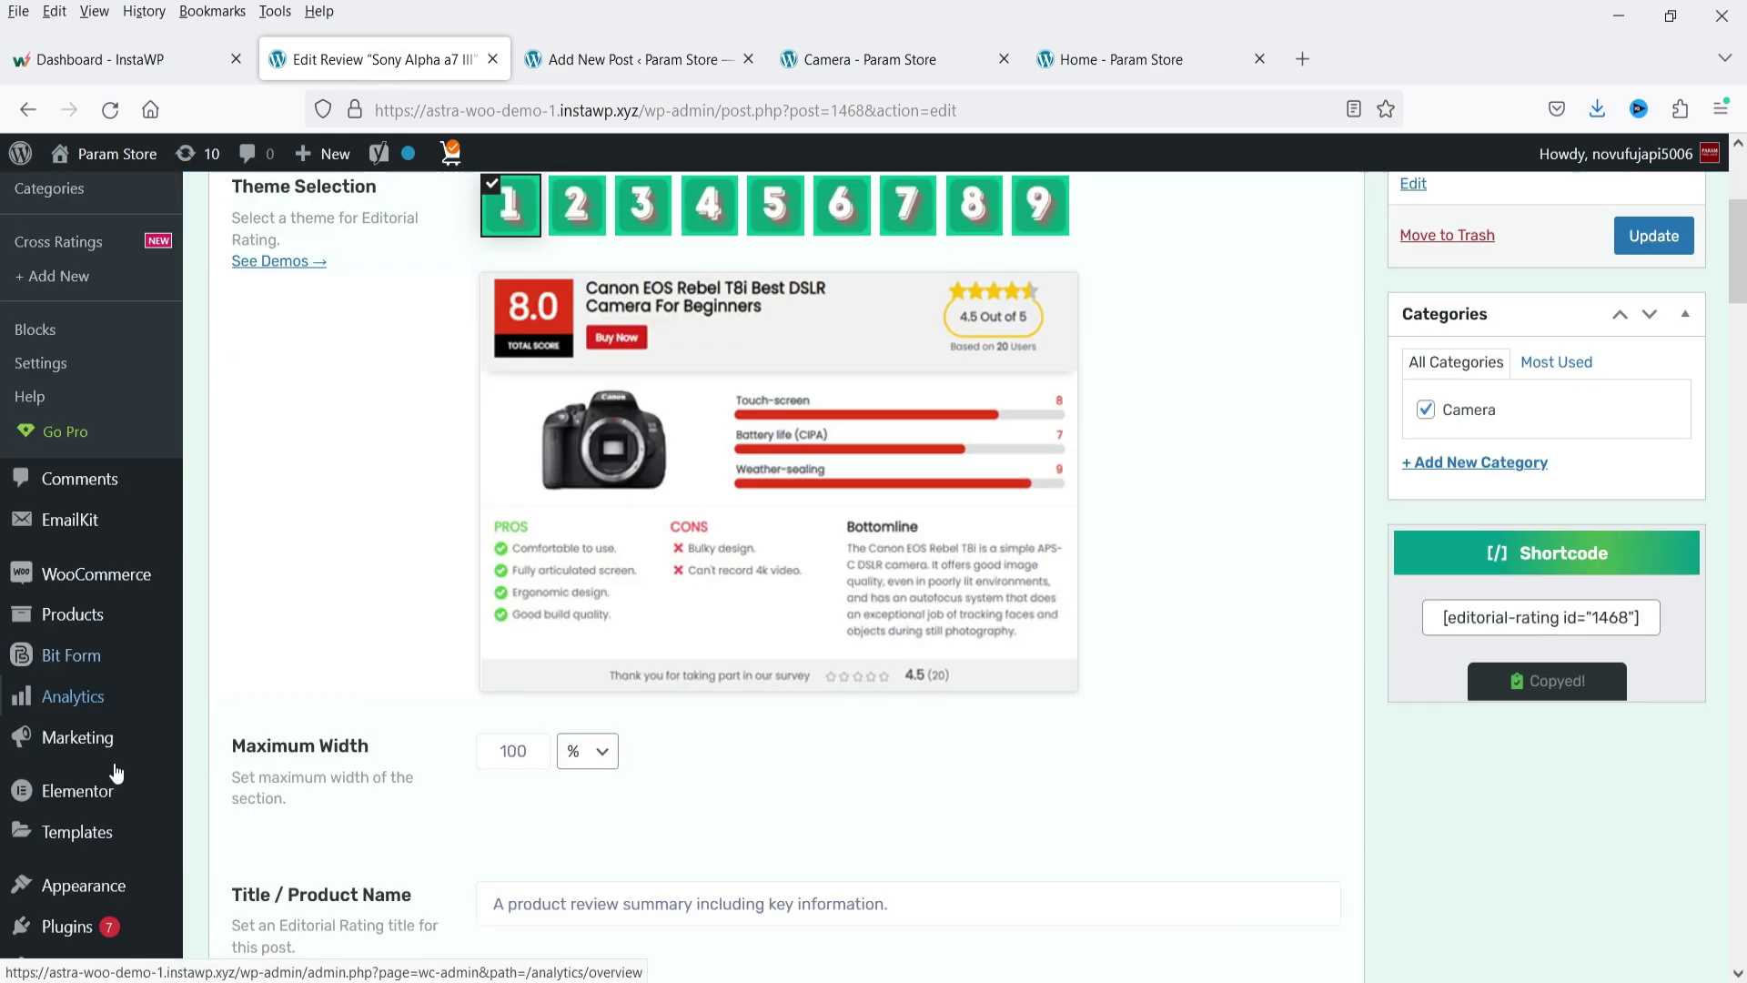
pyautogui.moveTo(67, 897)
pyautogui.click(227, 880)
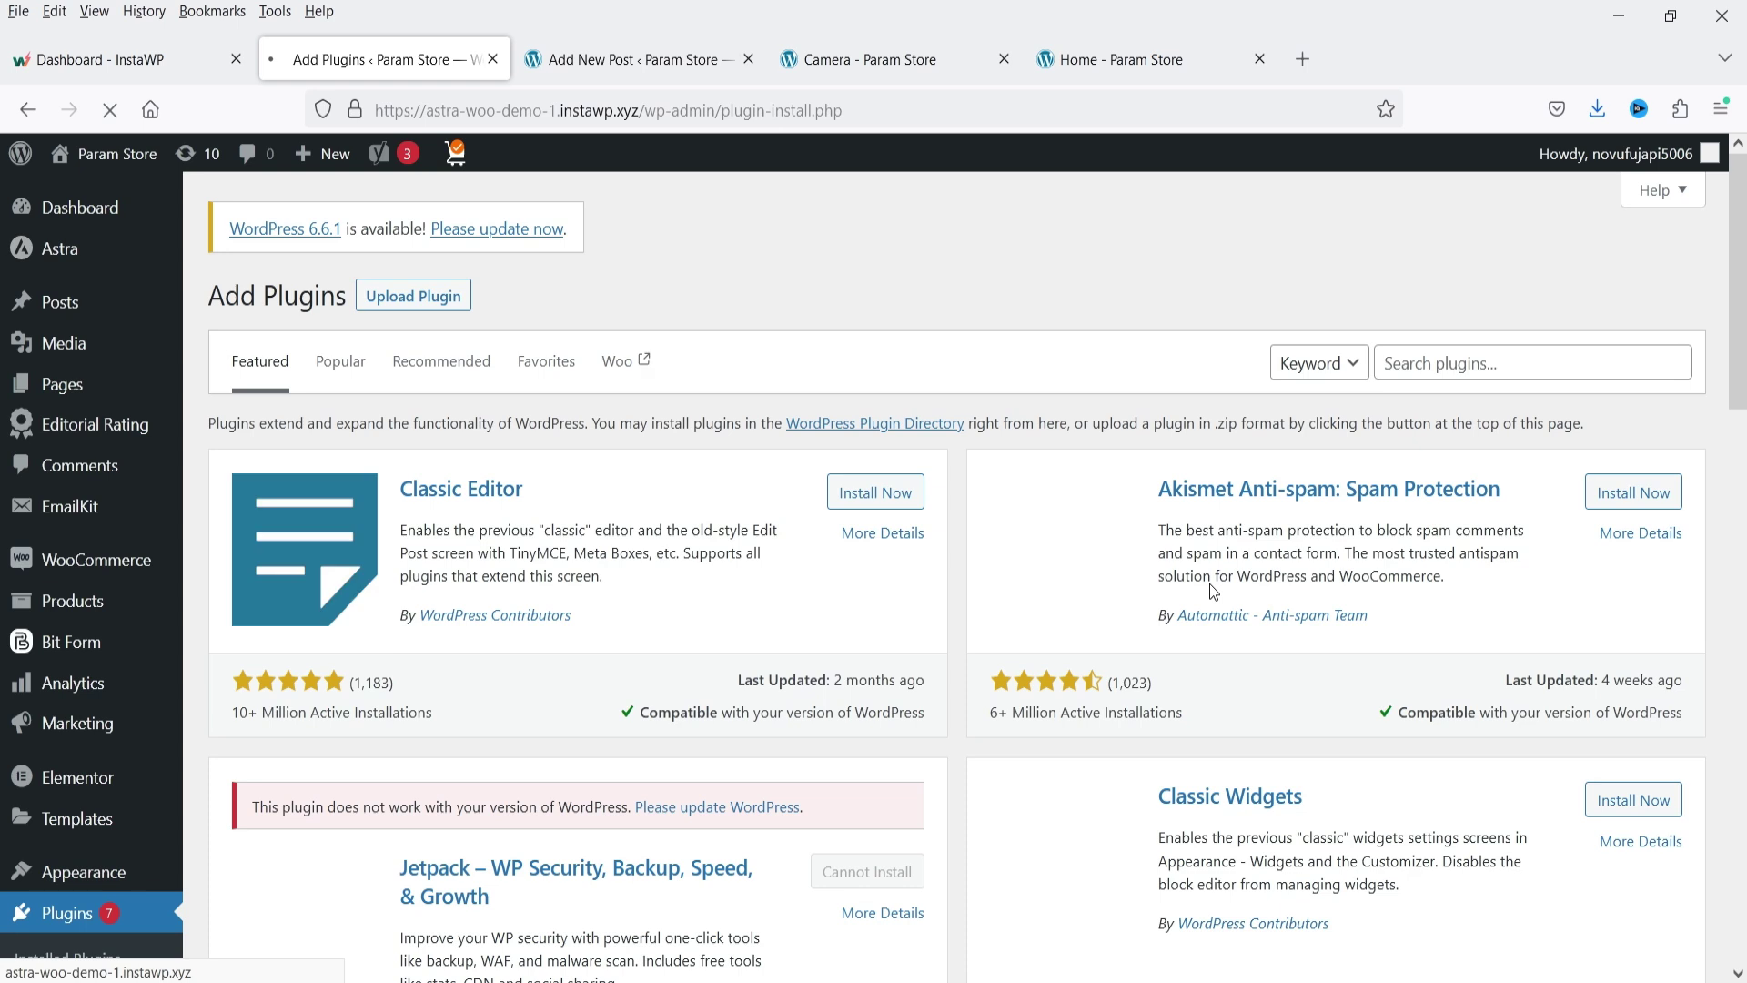
pyautogui.click(435, 306)
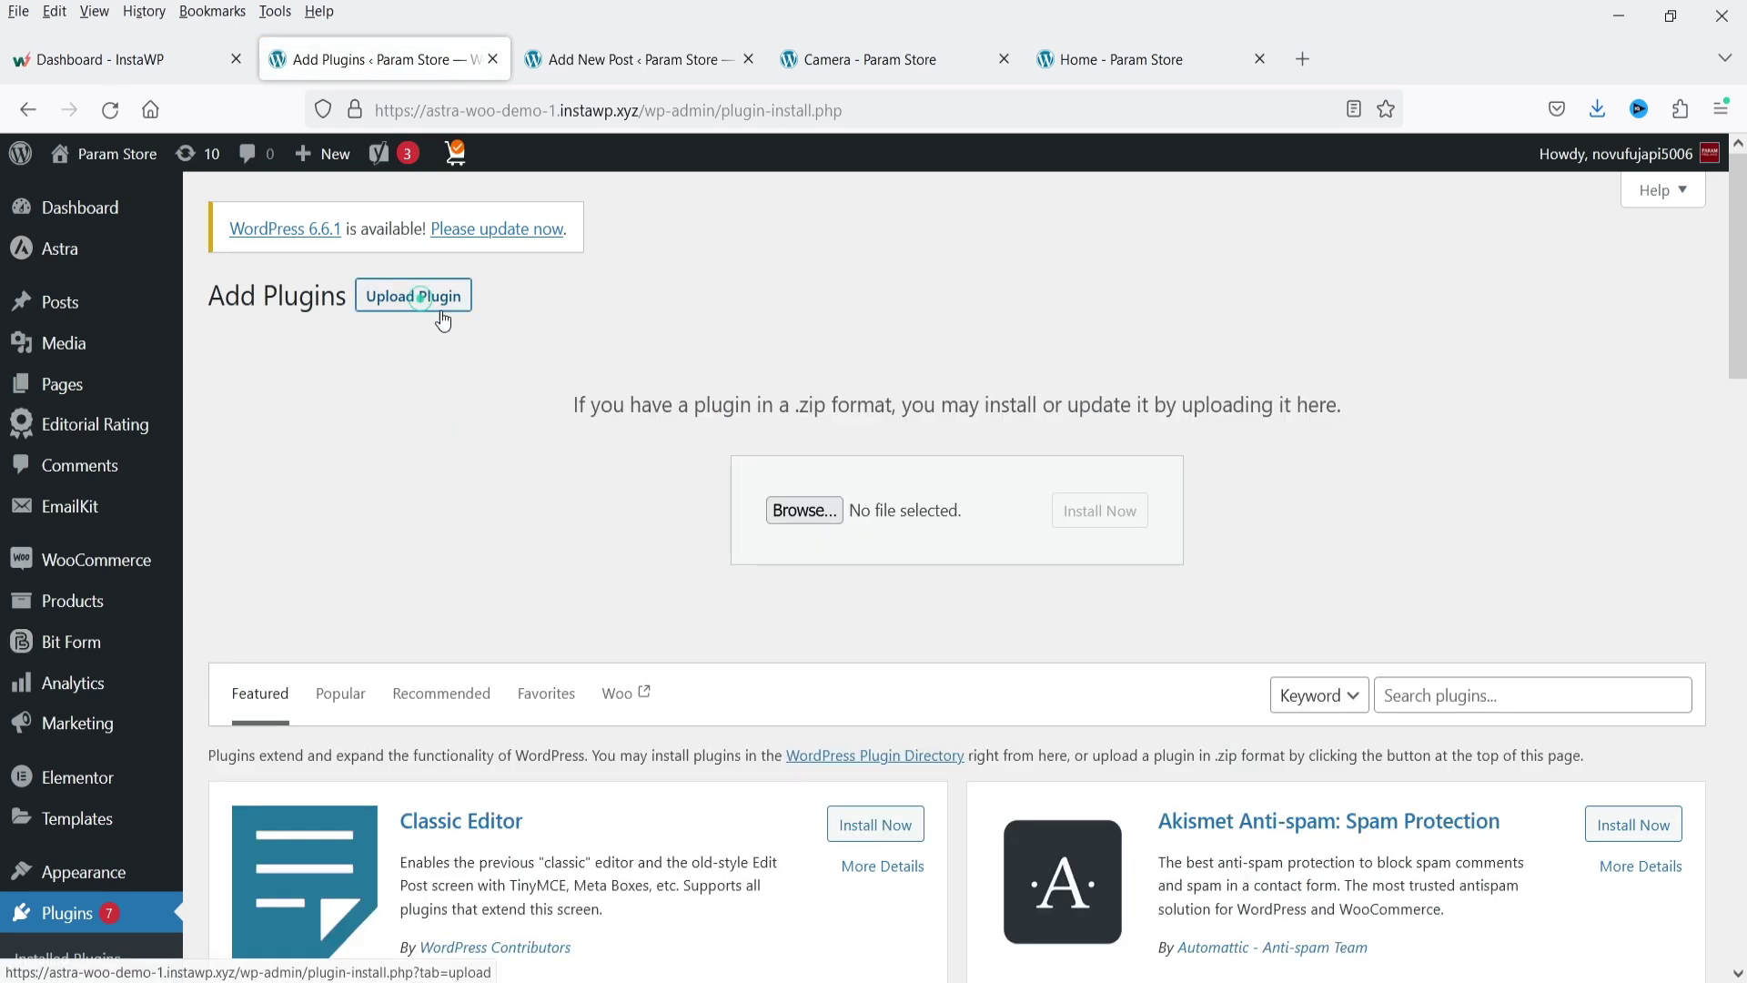
pyautogui.click(813, 510)
pyautogui.doubleClick(652, 208)
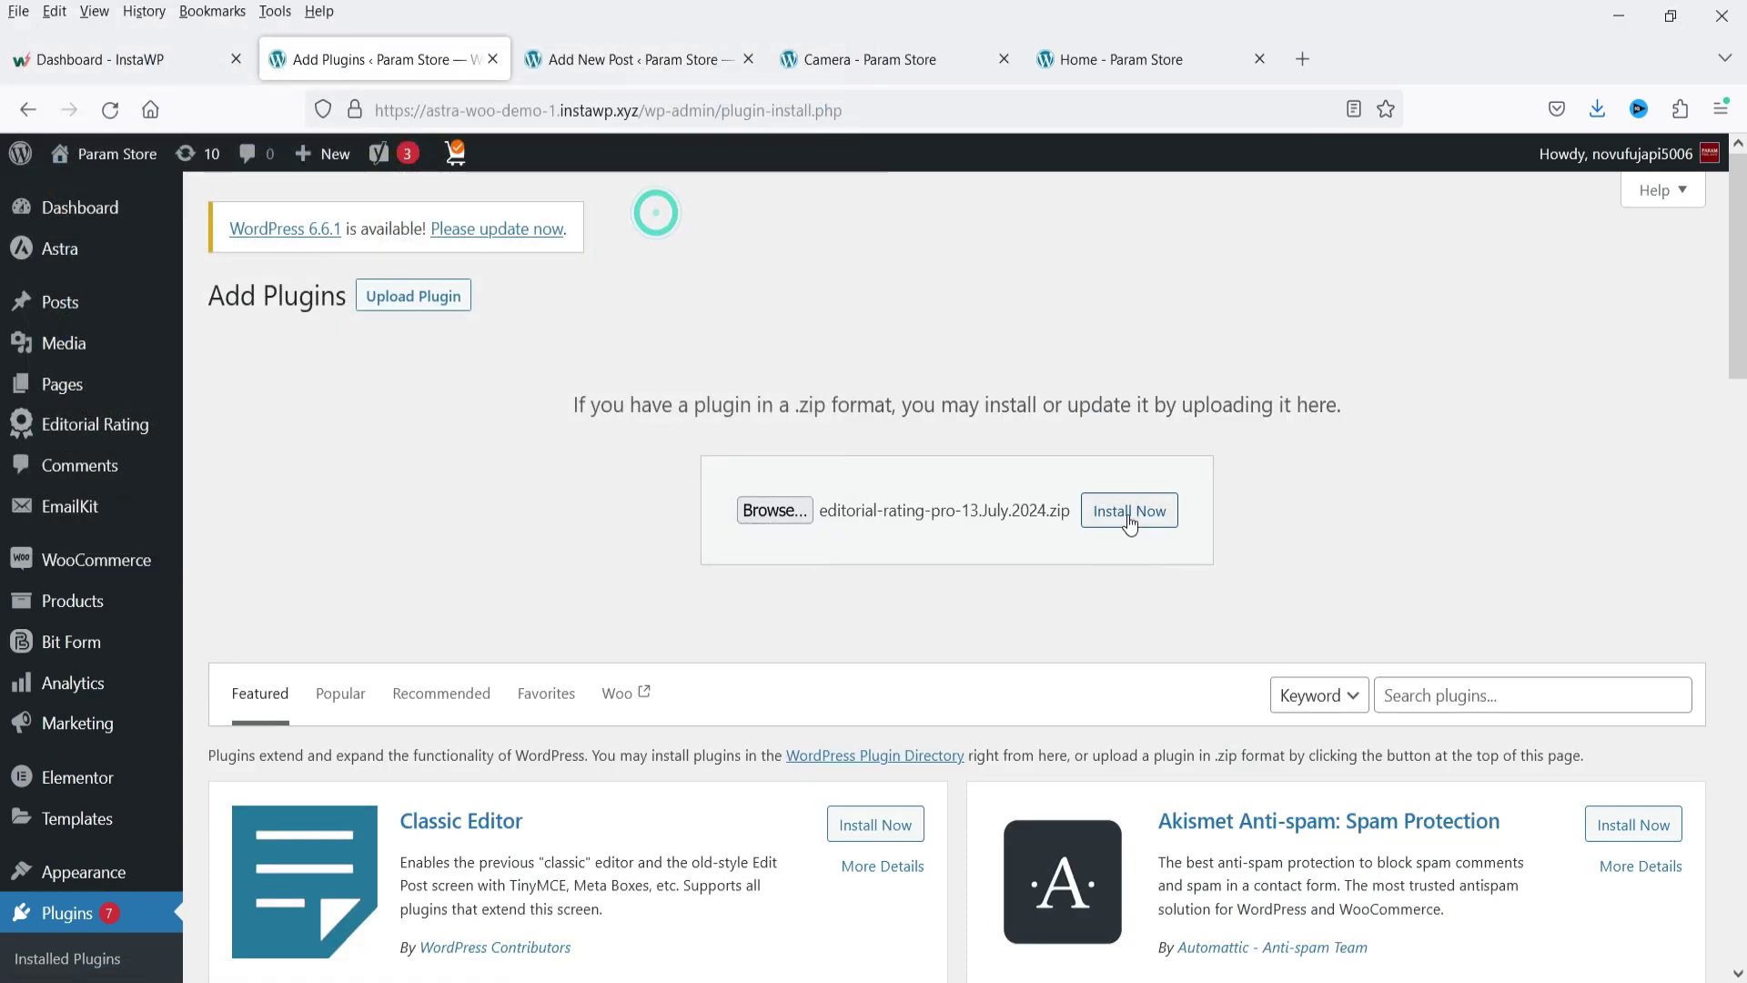
pyautogui.click(1135, 506)
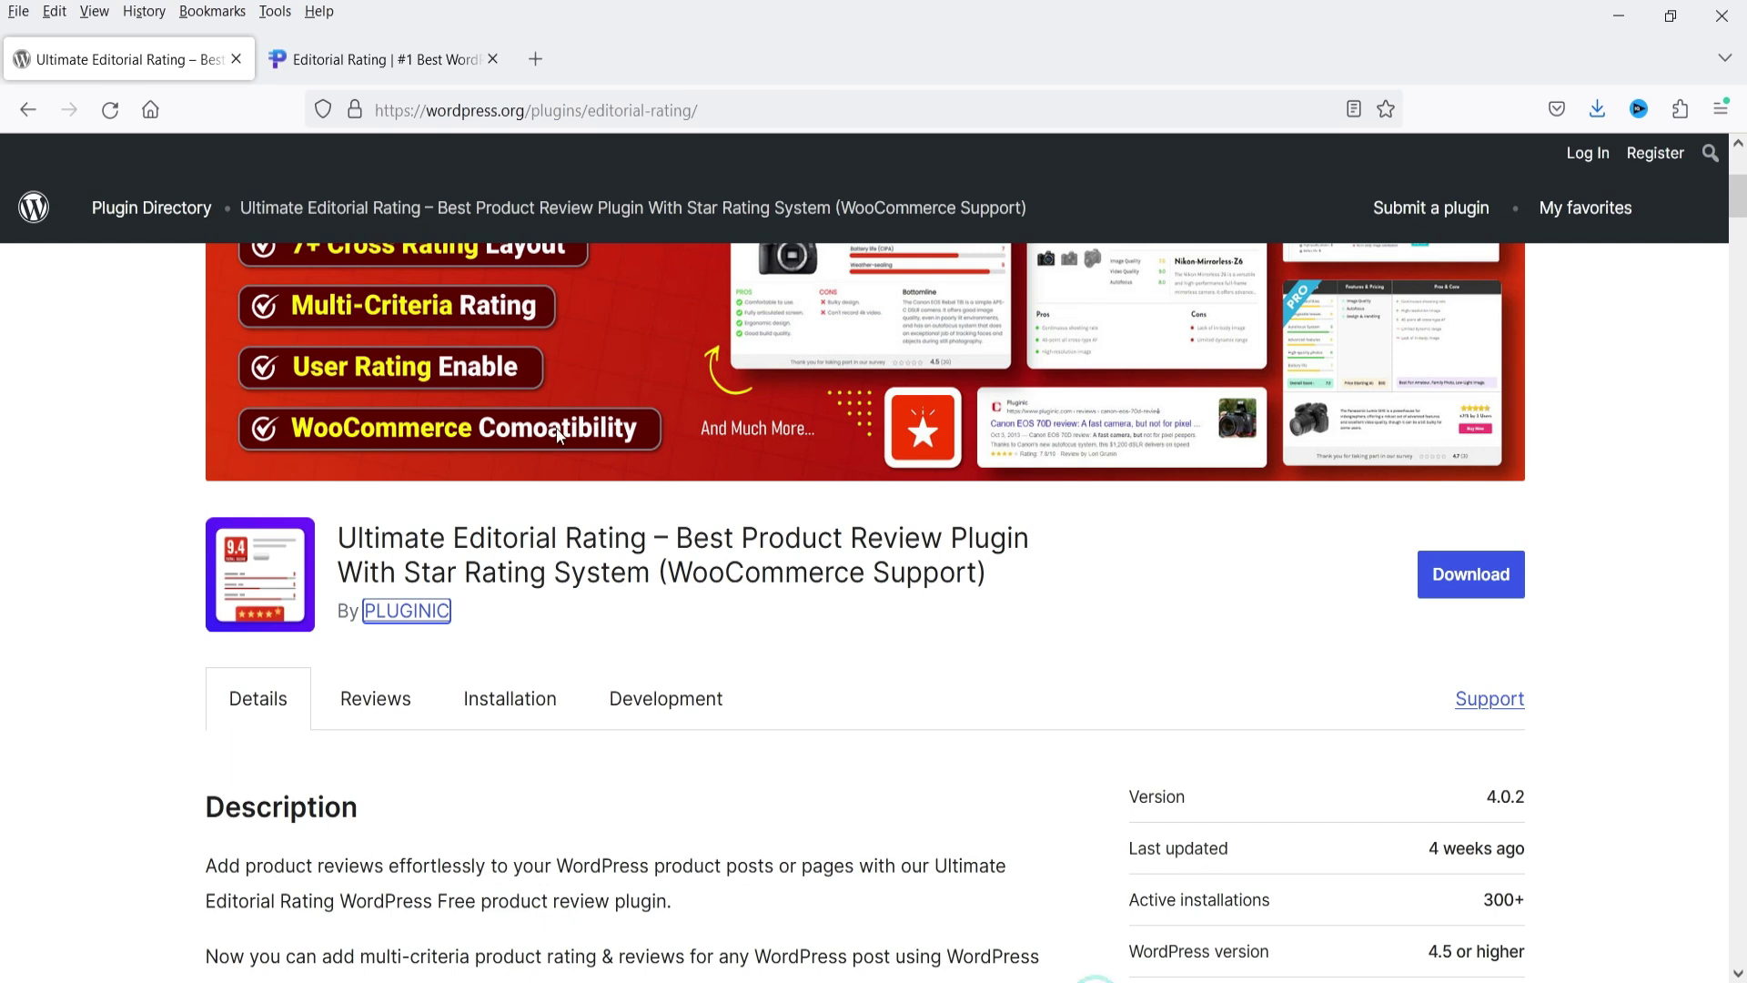
# - Replace the installed Editorial Rating plugin with the uploaded PRO version and open its license page
pyautogui.click(398, 58)
pyautogui.scroll(3, 1686, 437)
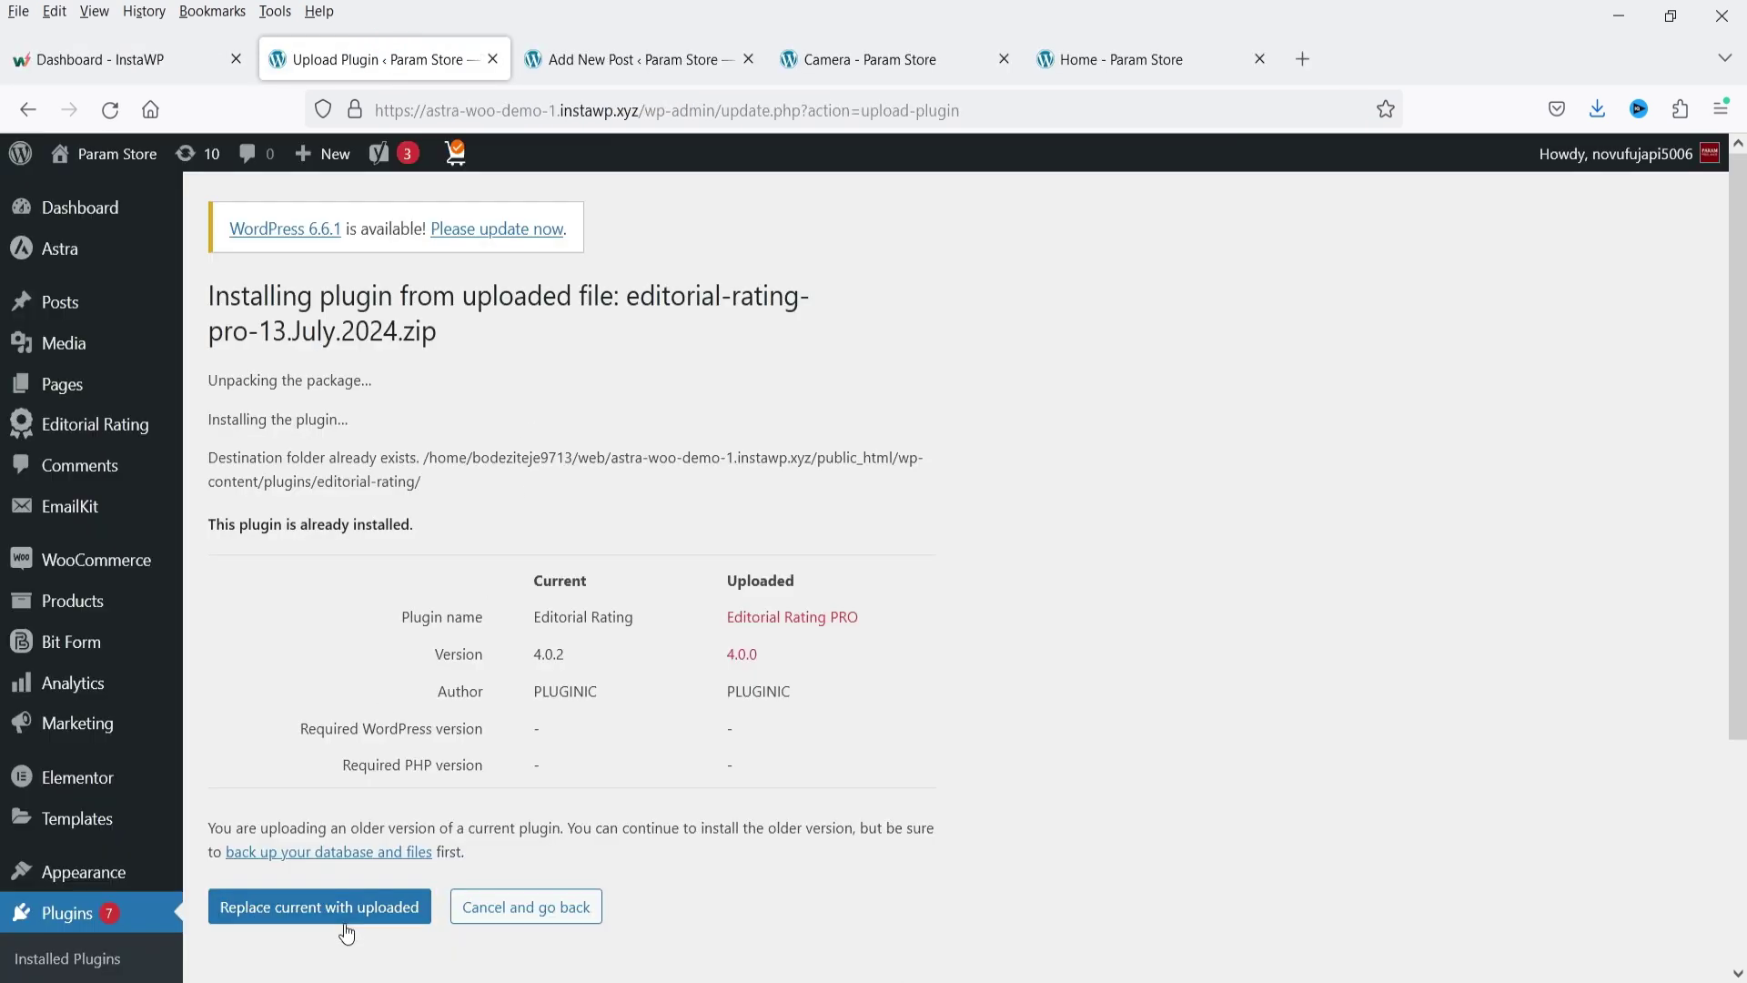
pyautogui.click(341, 922)
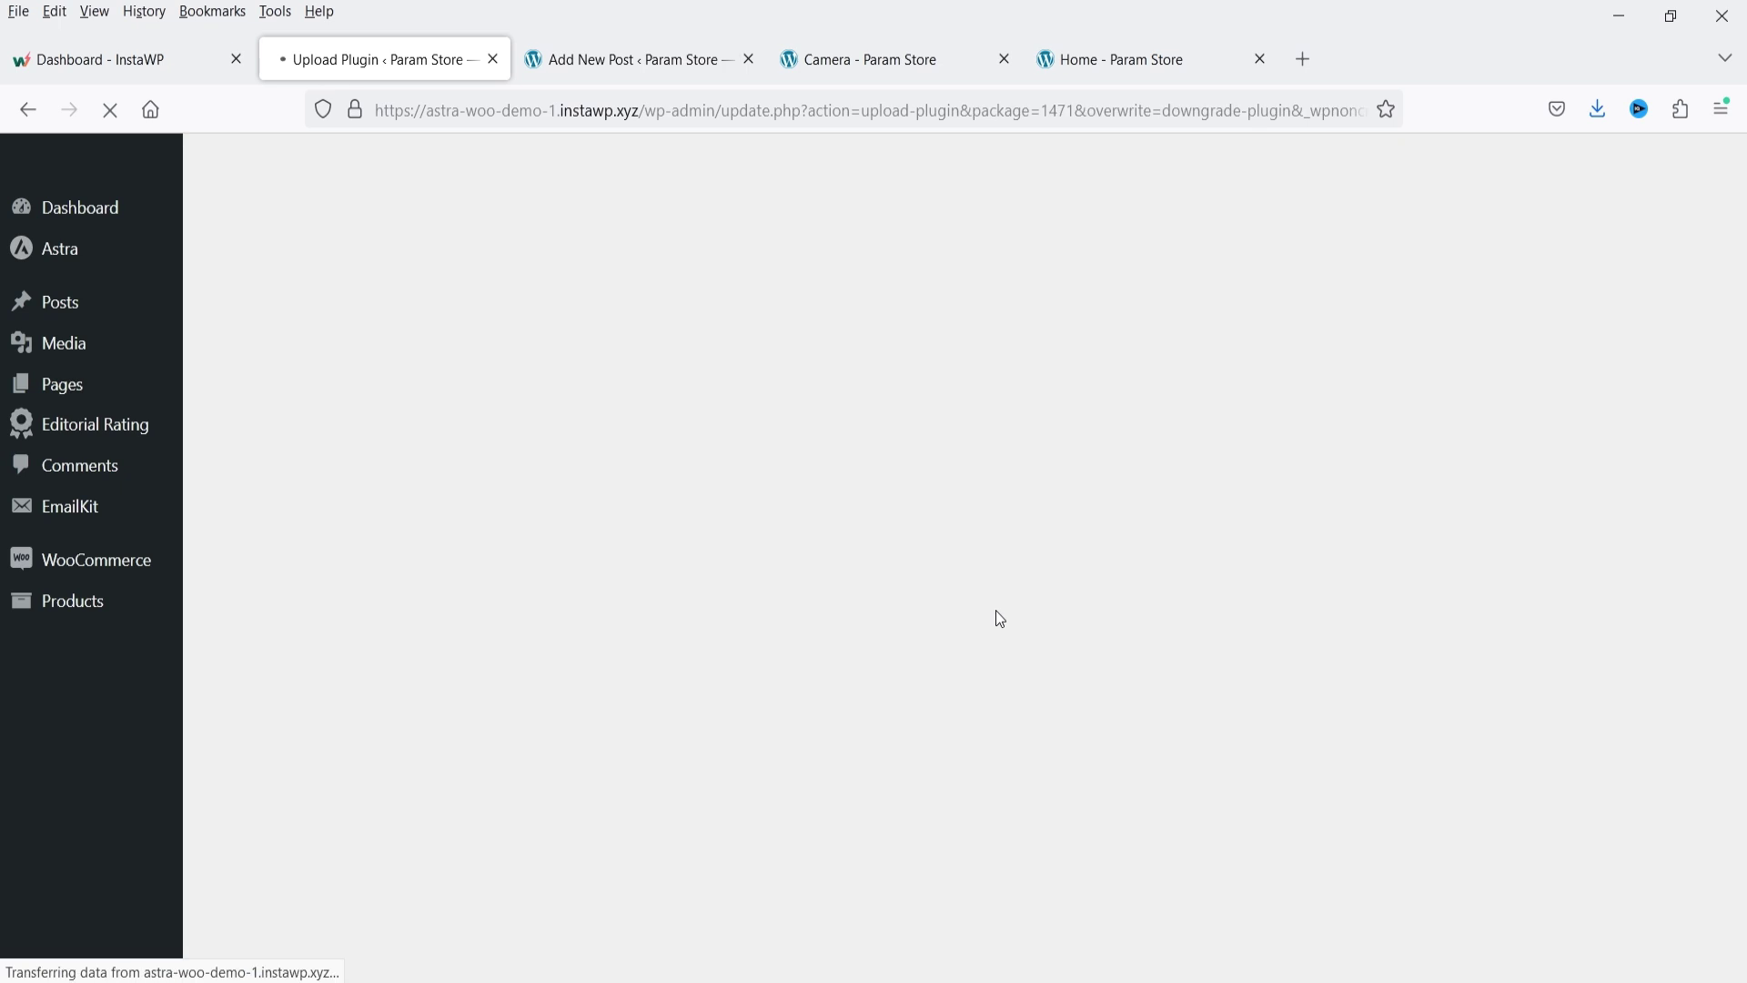
pyautogui.click(276, 536)
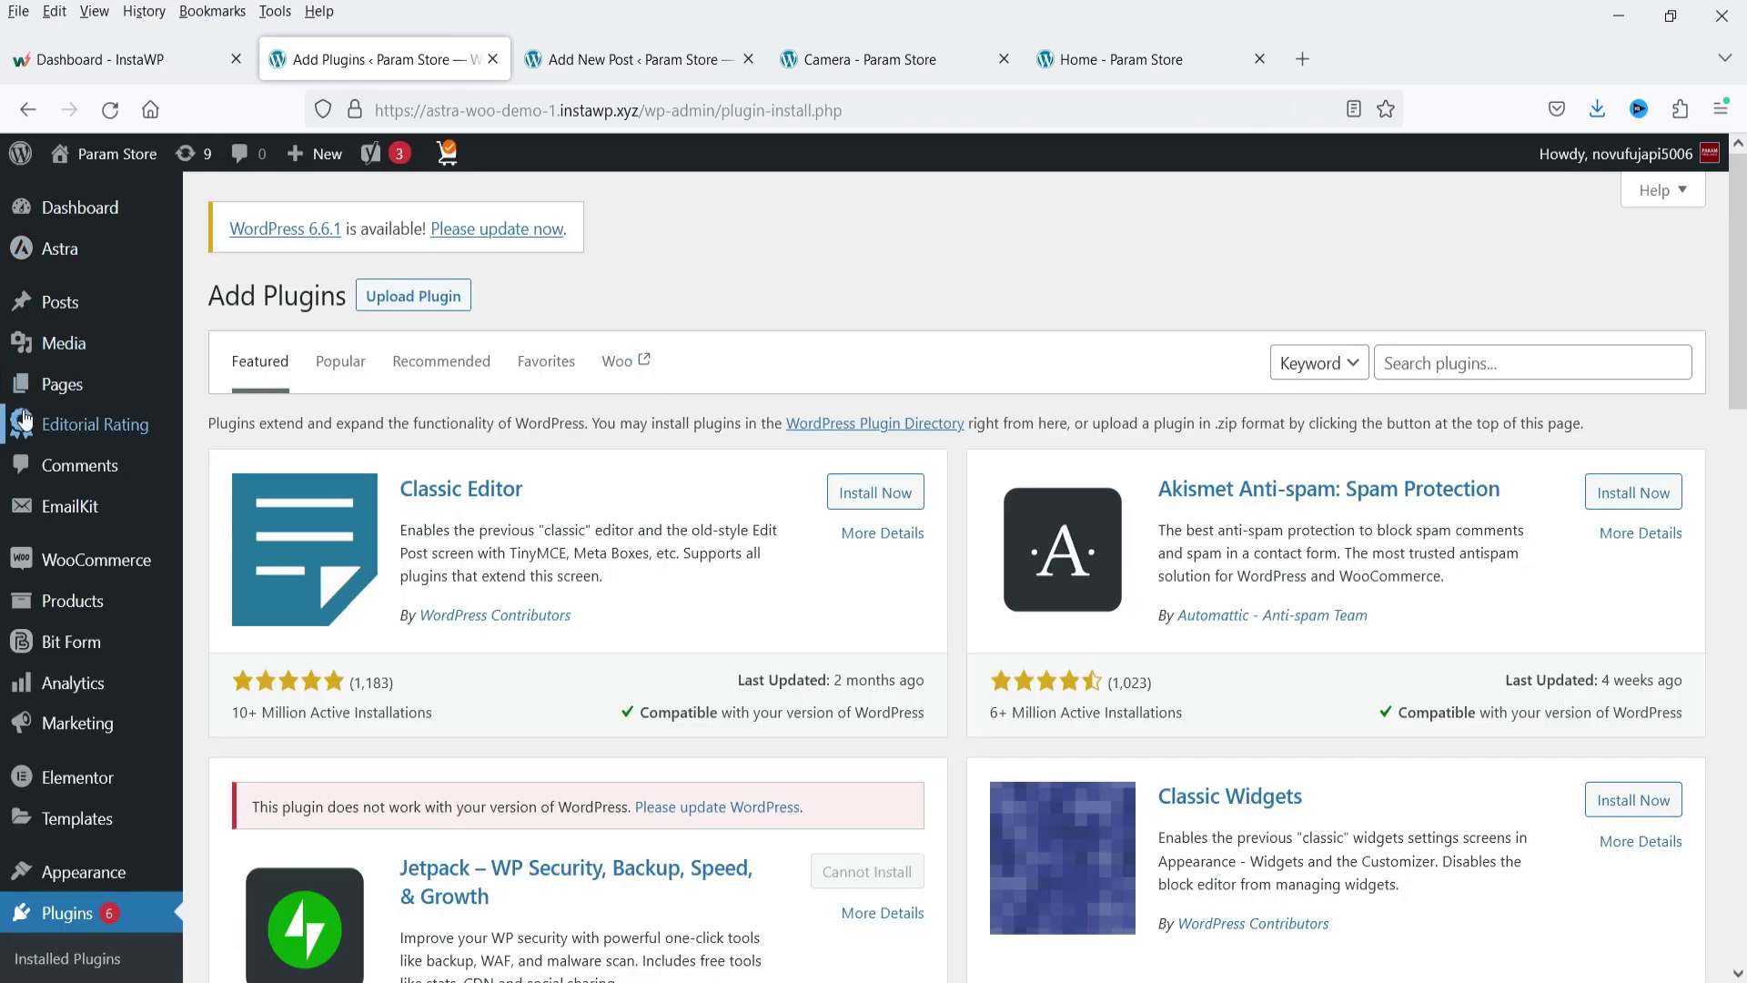
pyautogui.moveTo(157, 444)
pyautogui.click(227, 738)
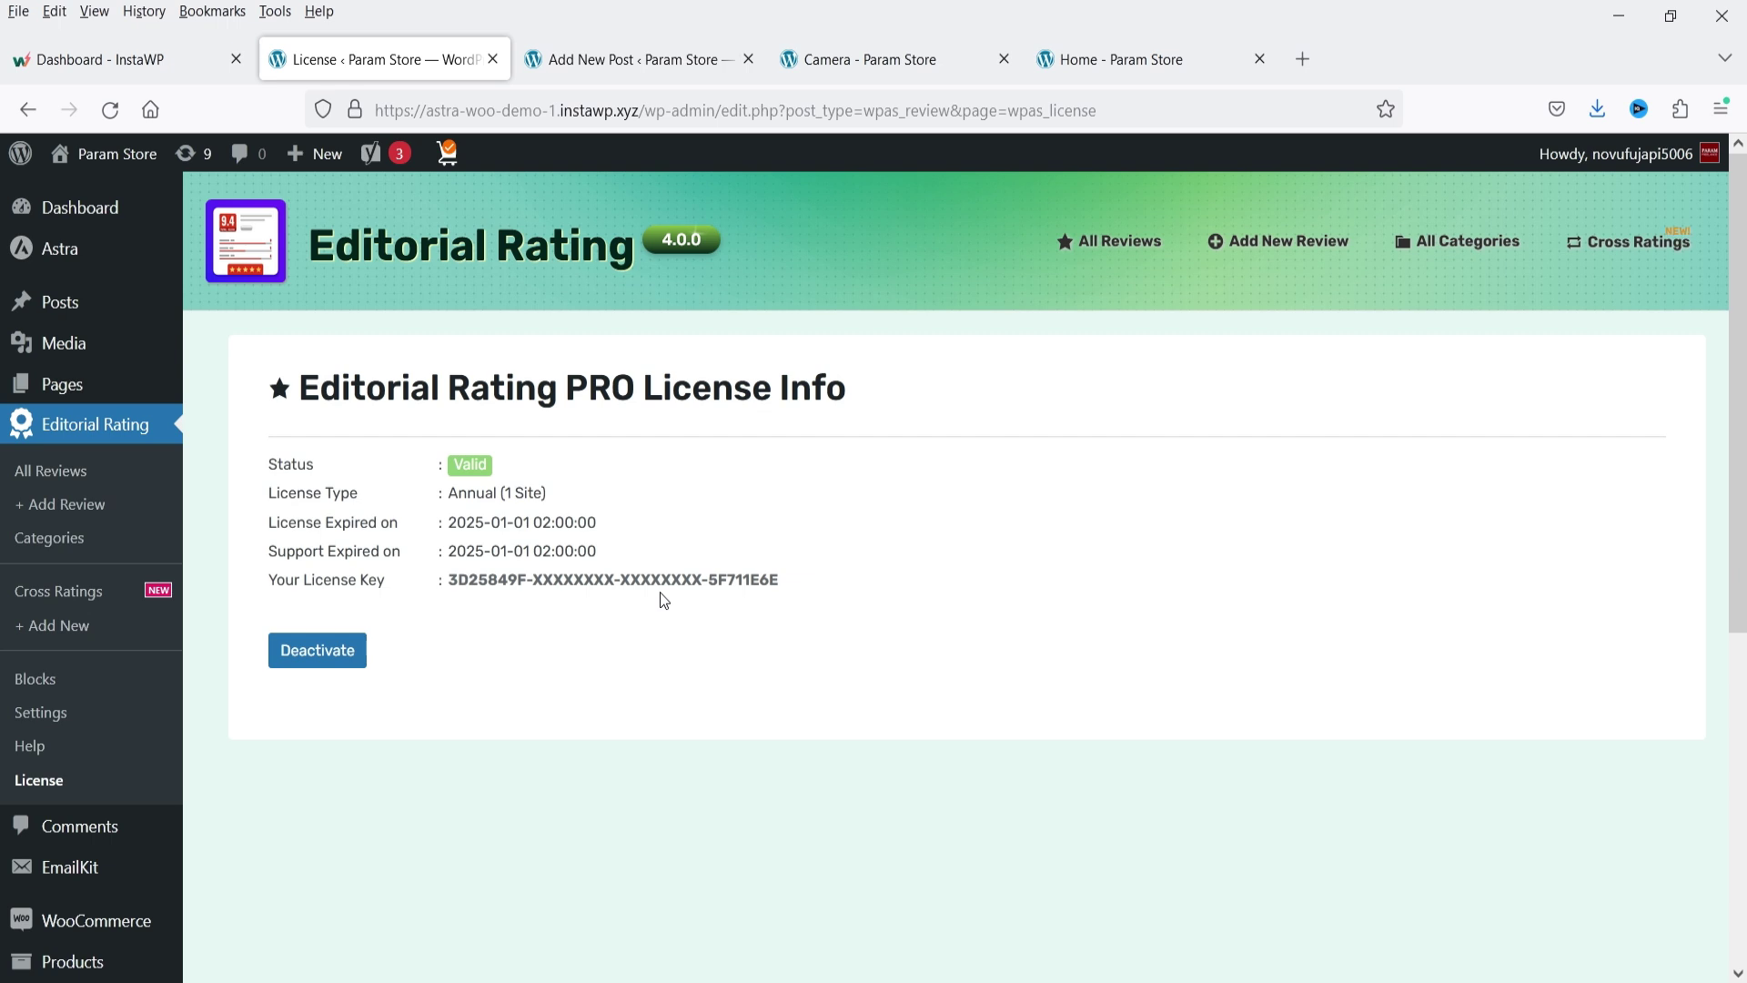
# - Start a new Editorial Rating review titled "Nikon Z50" and select theme 2
pyautogui.click(41, 471)
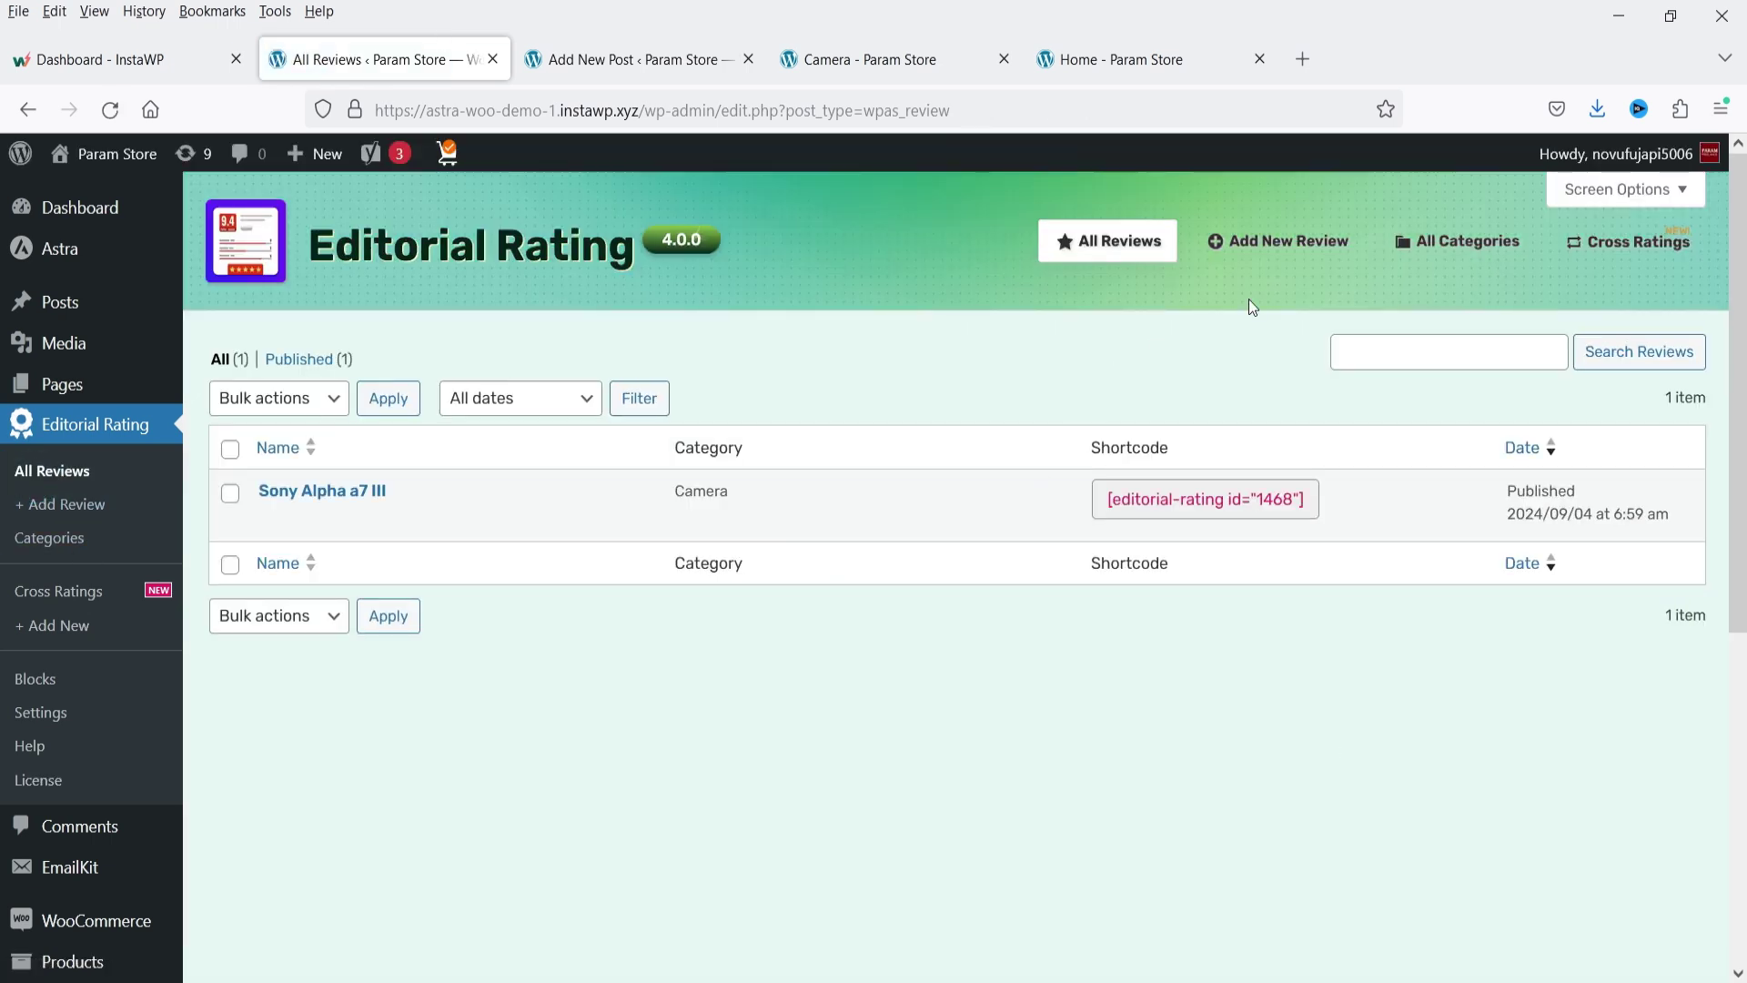
pyautogui.click(1308, 235)
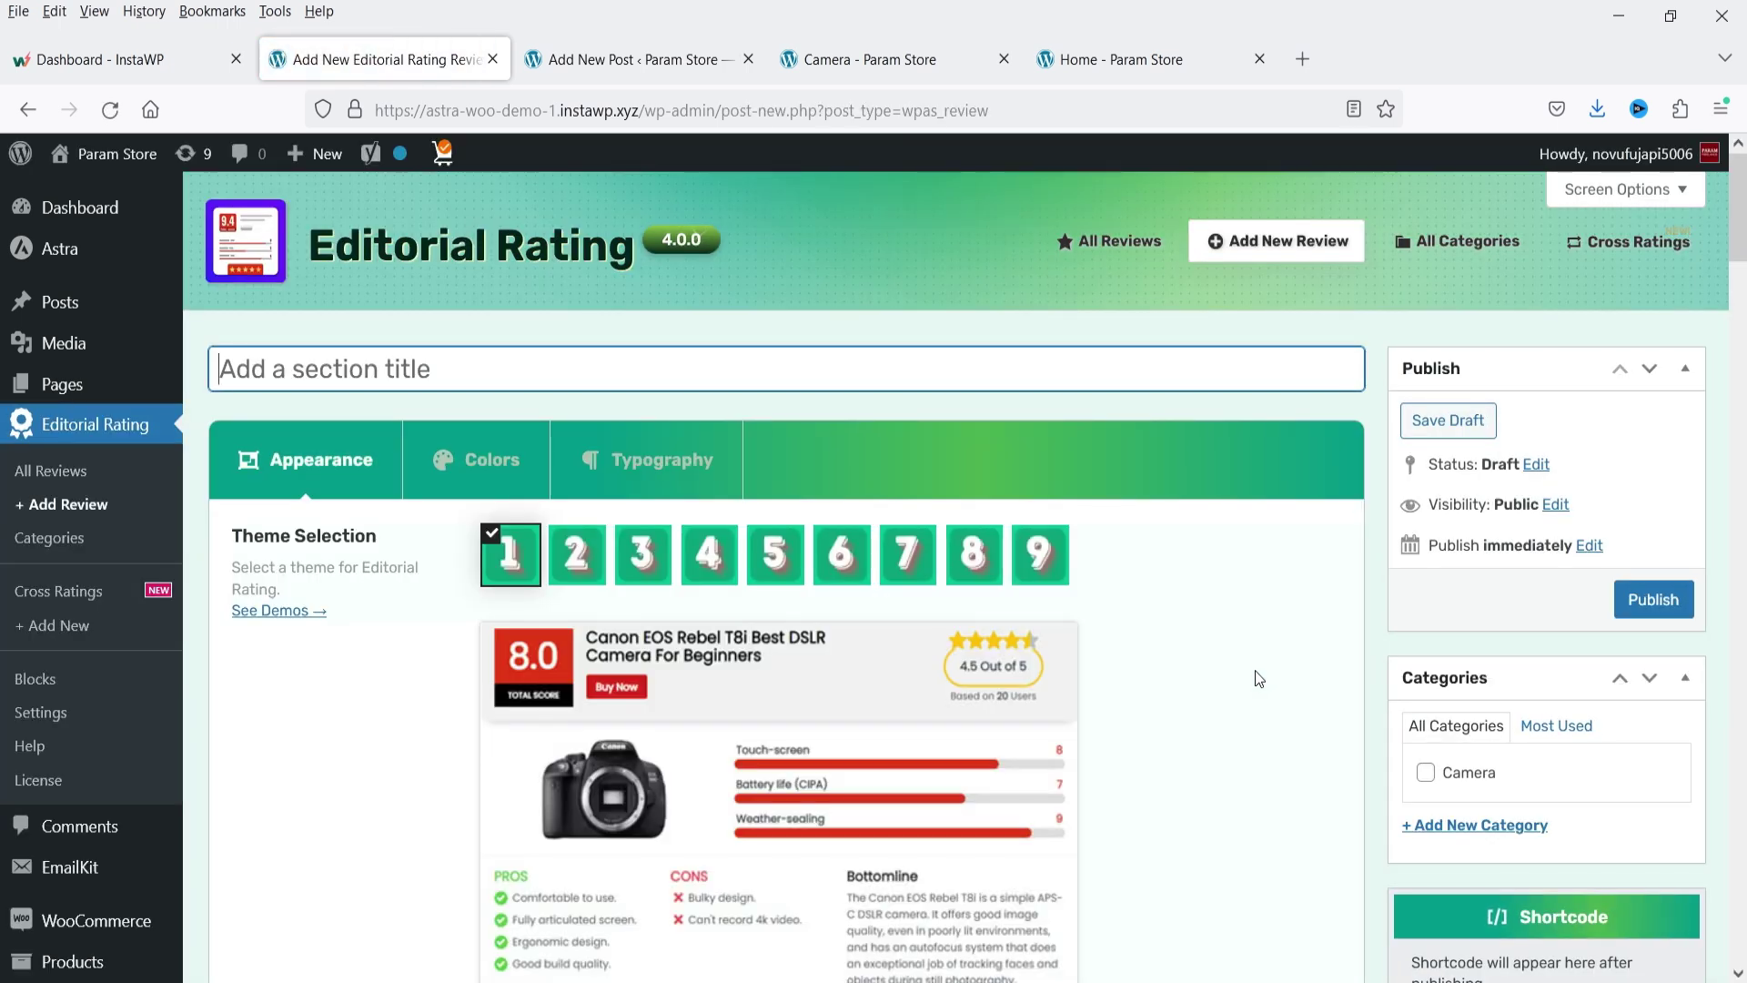
pyautogui.write('Nikon Z50')
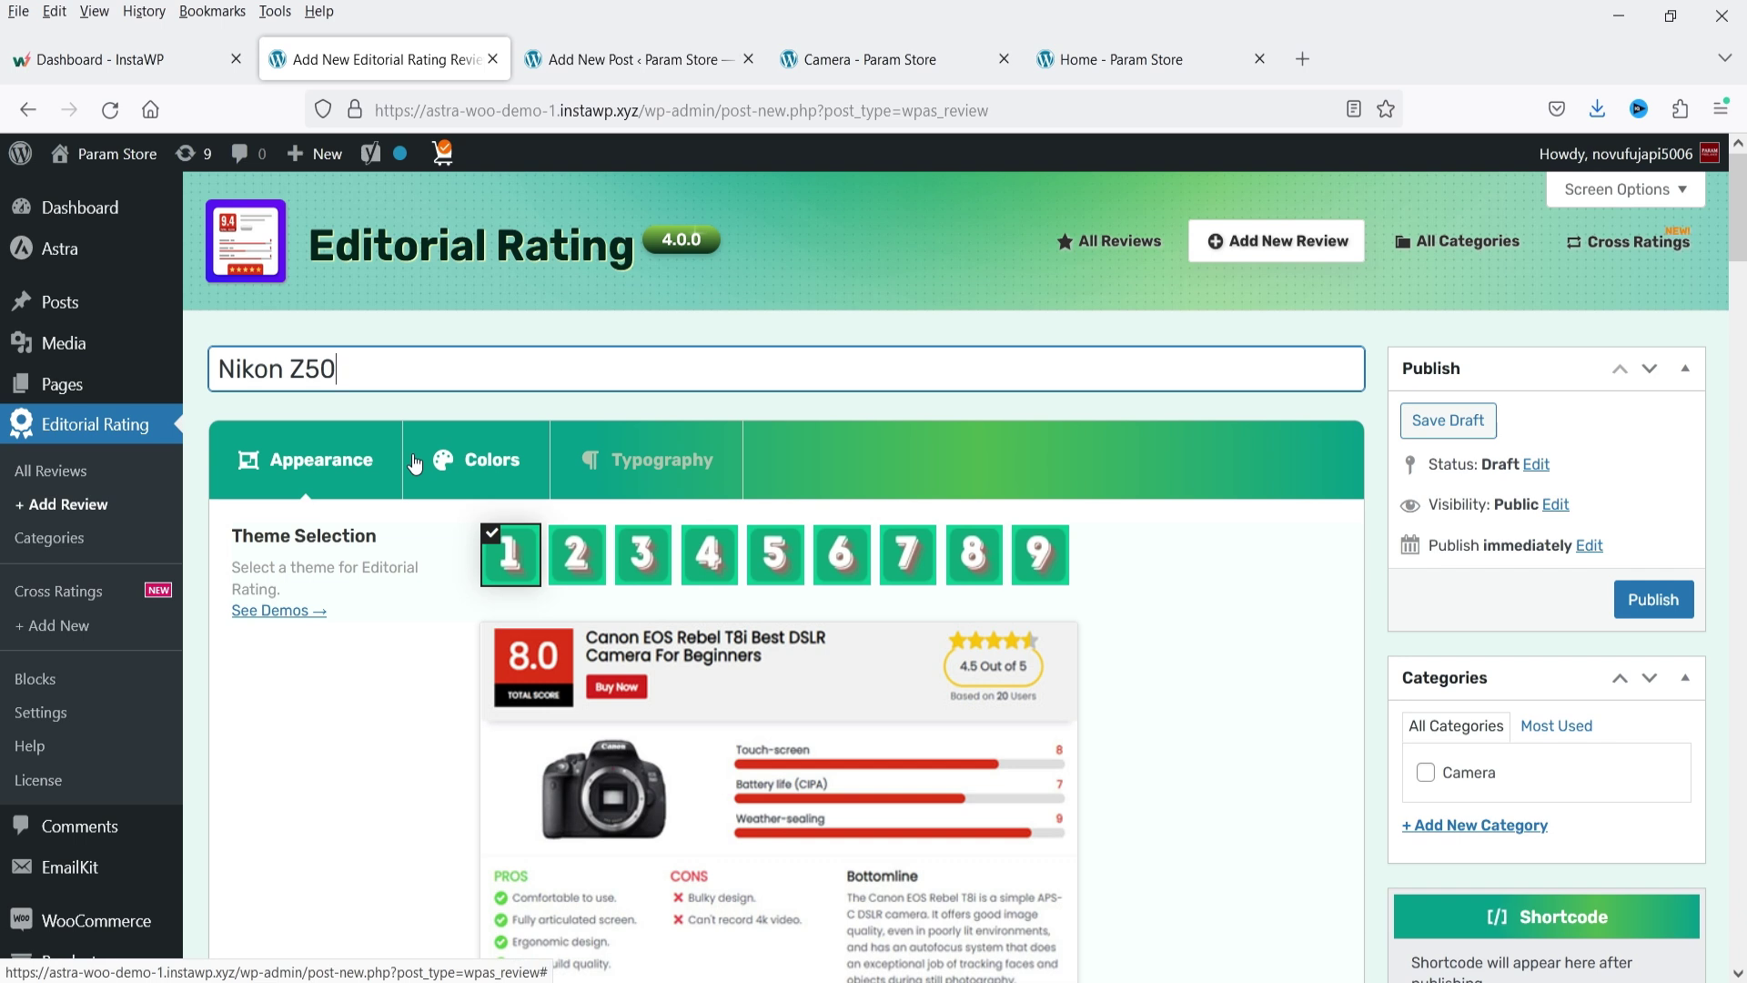
pyautogui.scroll(-2, 401, 582)
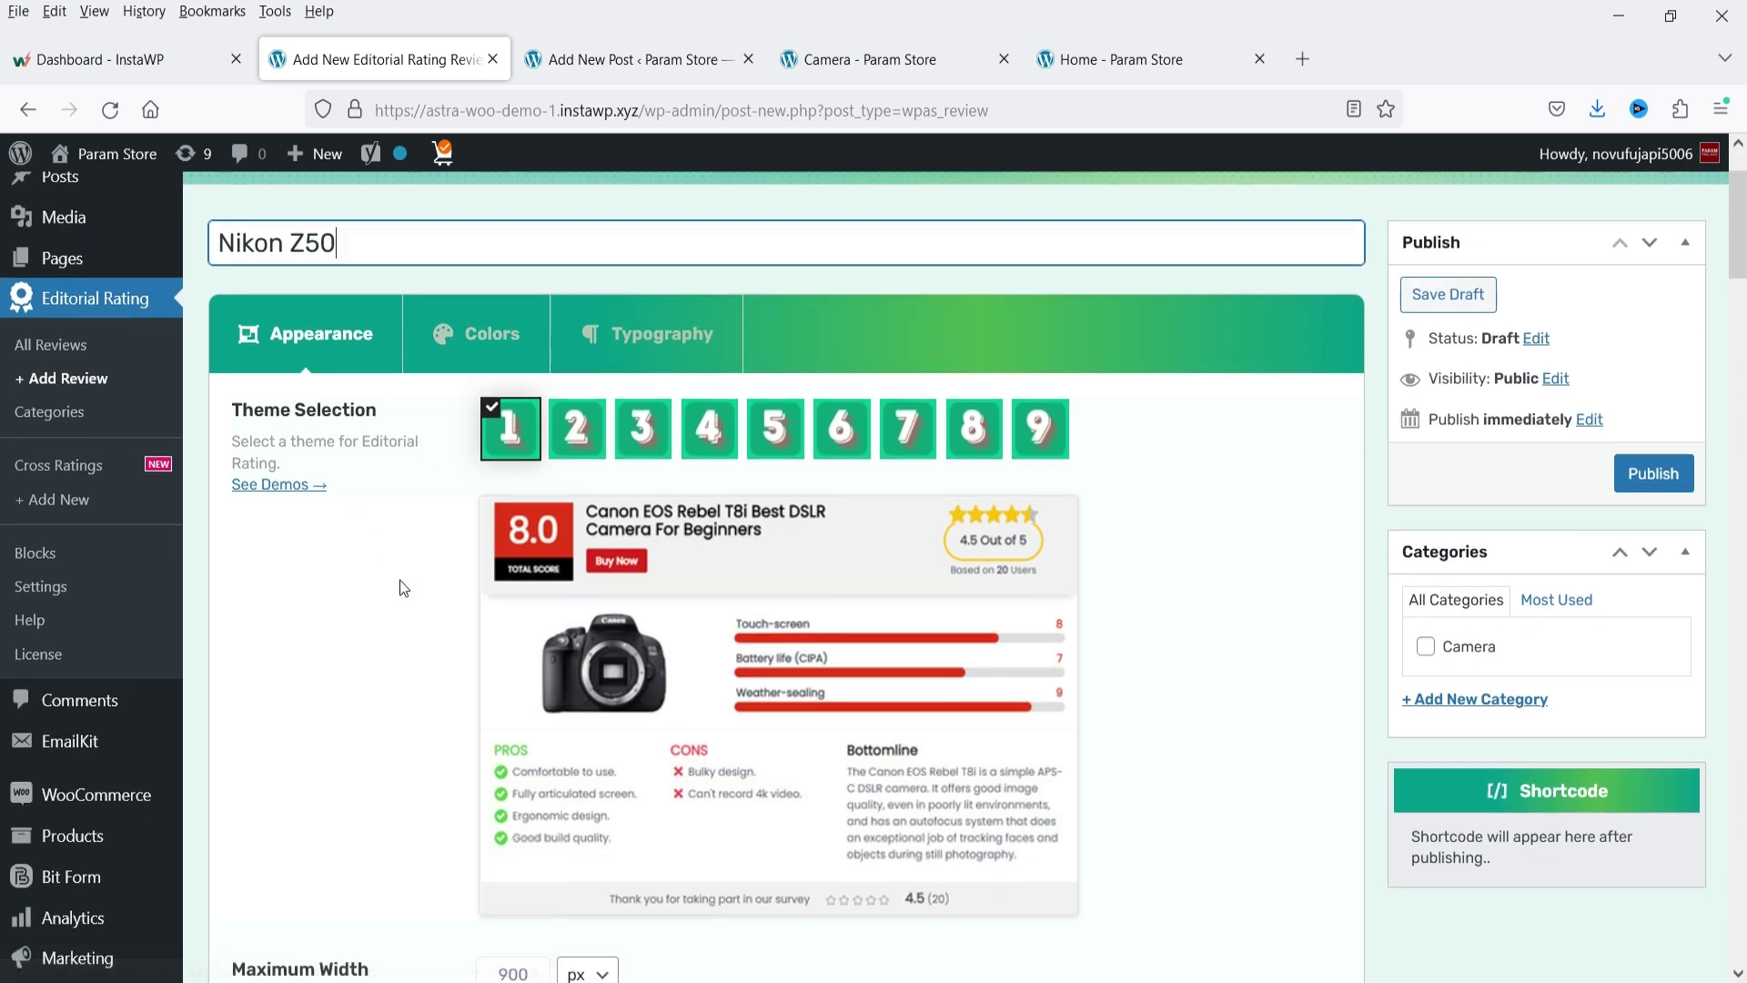
pyautogui.click(577, 447)
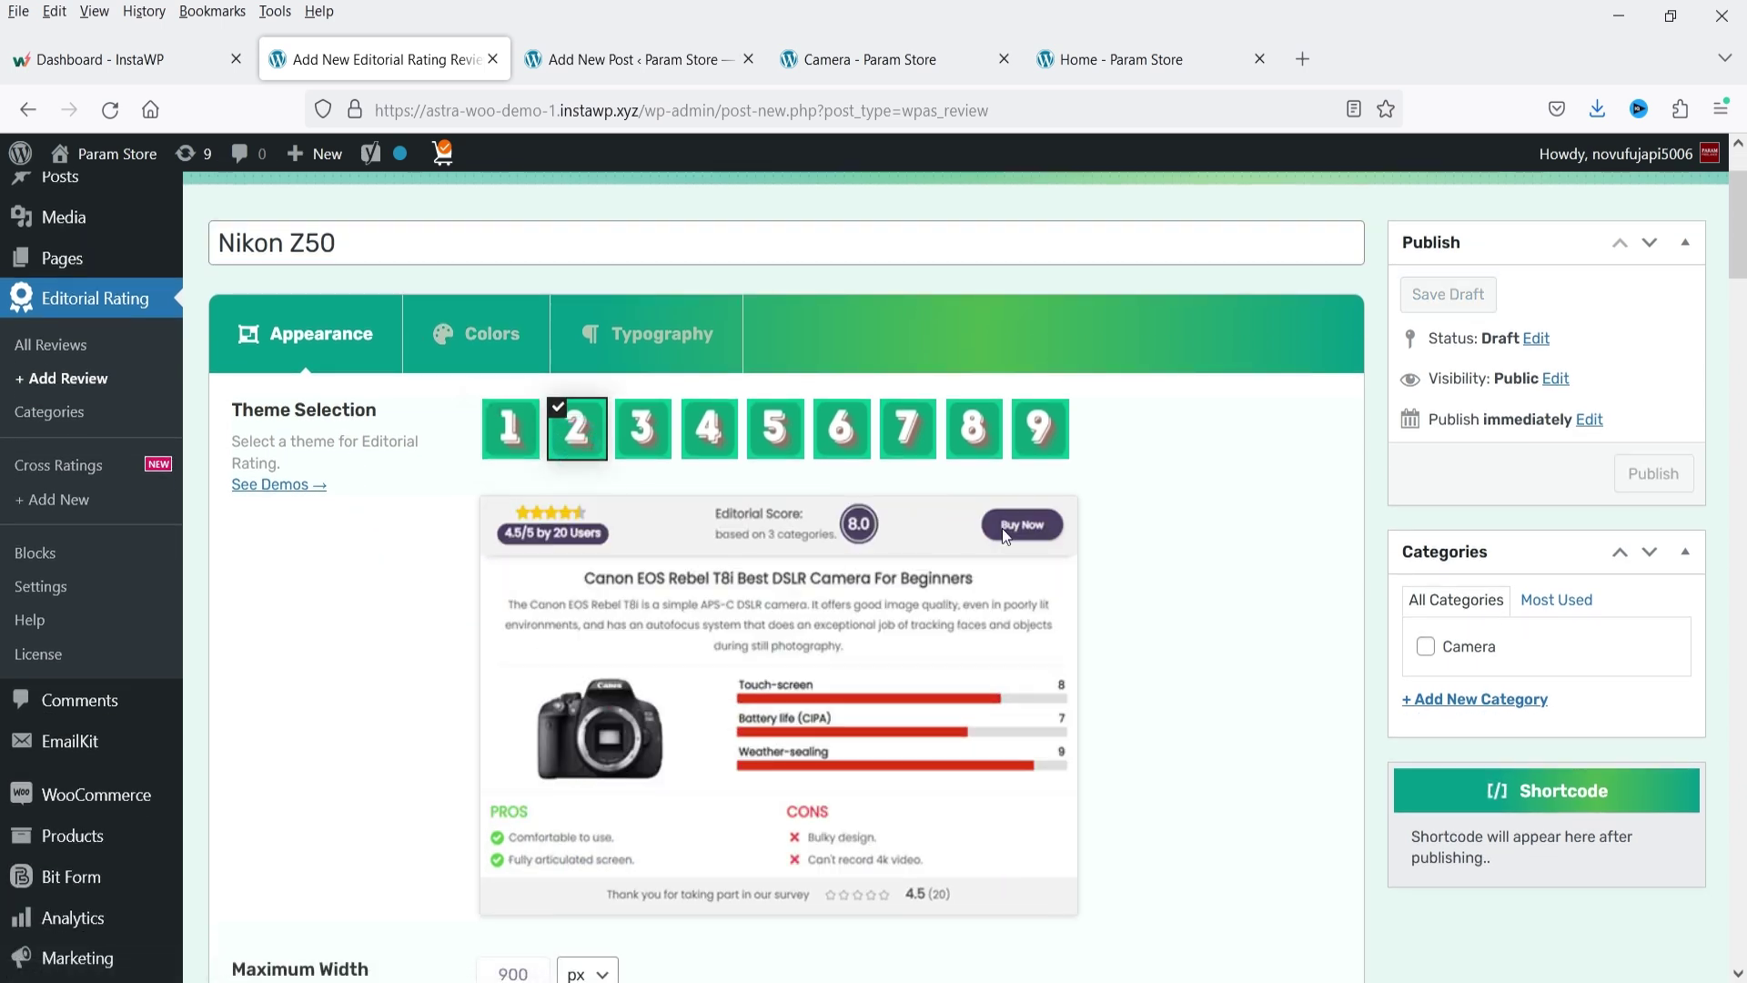
# - Set the review's product name to "Nikon Z50"
pyautogui.scroll(-5, 1002, 528)
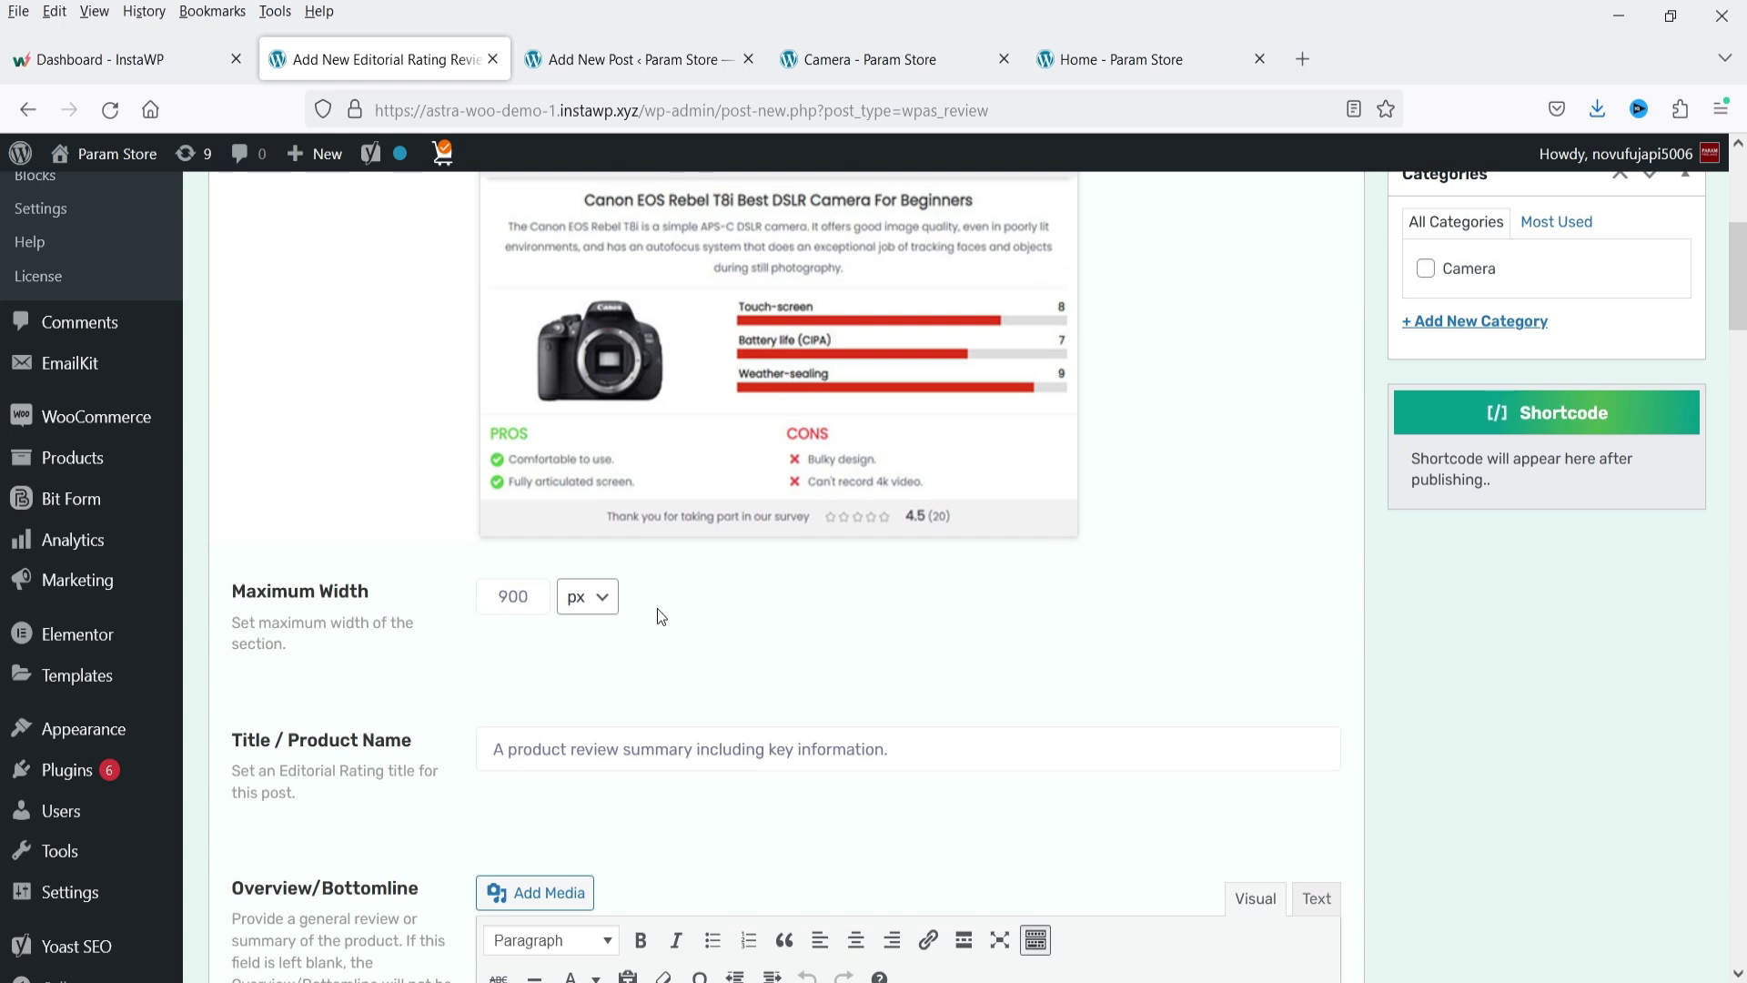
pyautogui.scroll(-3, 660, 617)
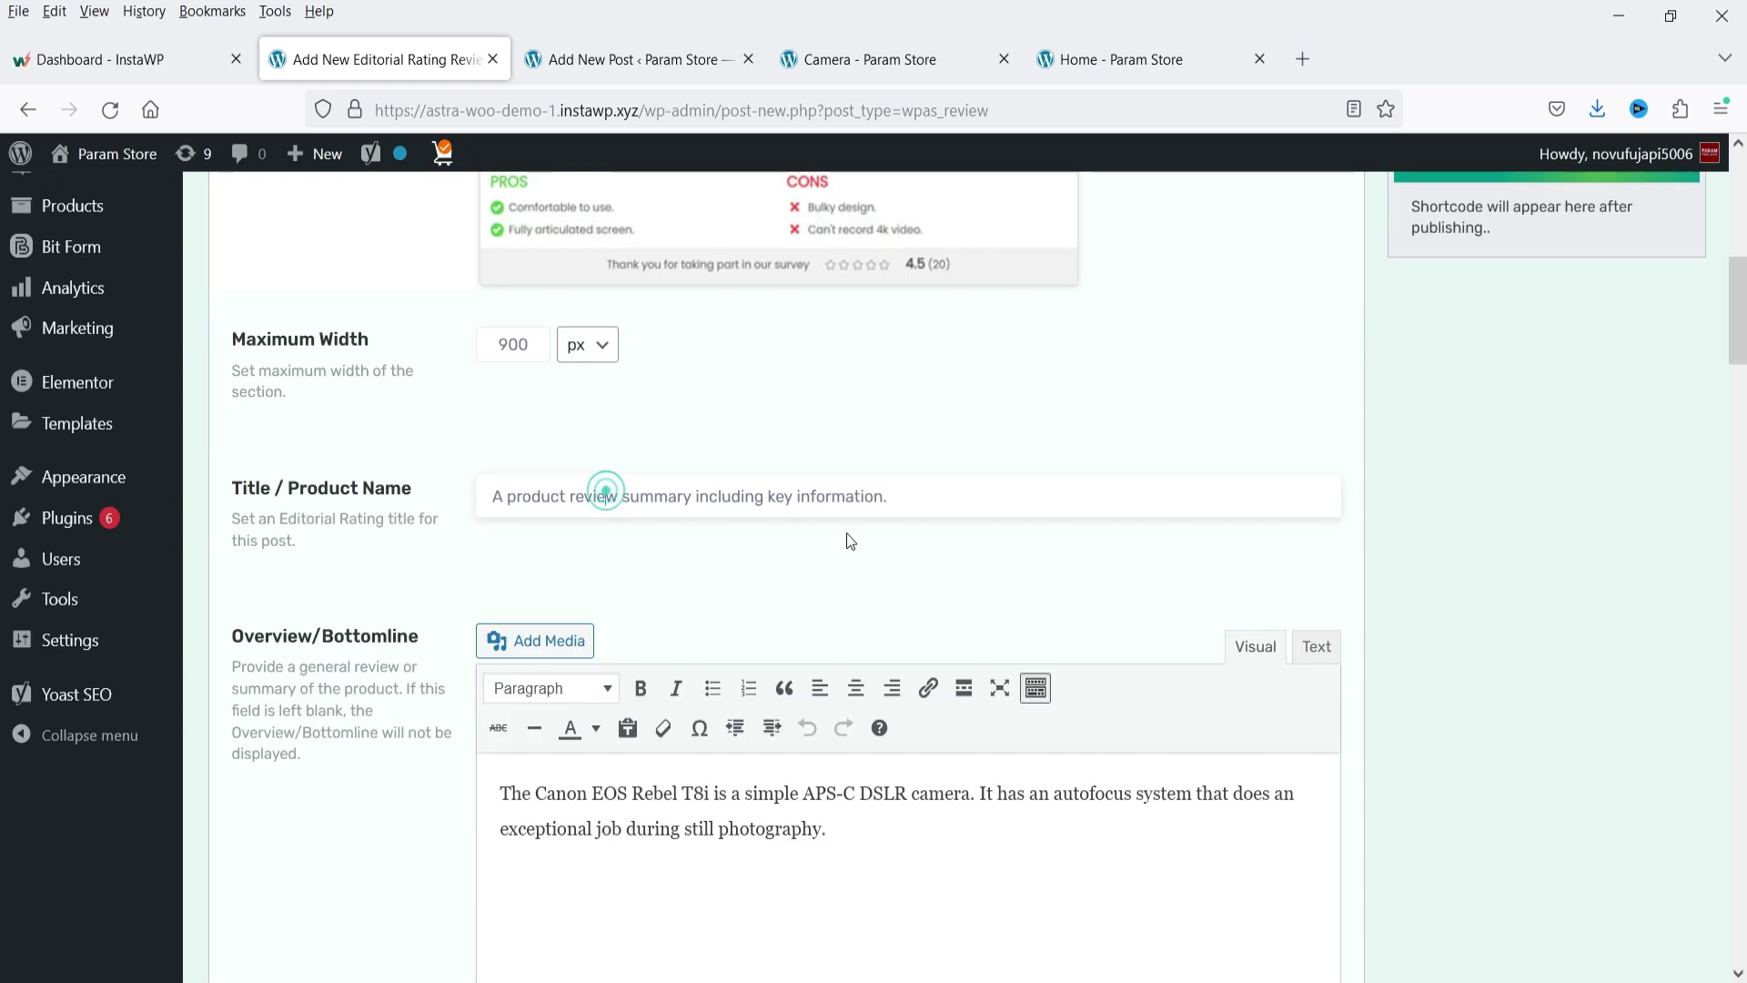
pyautogui.moveTo(916, 500); pyautogui.dragTo(491, 498)
pyautogui.write('Nikon Z50')
pyautogui.click(530, 554)
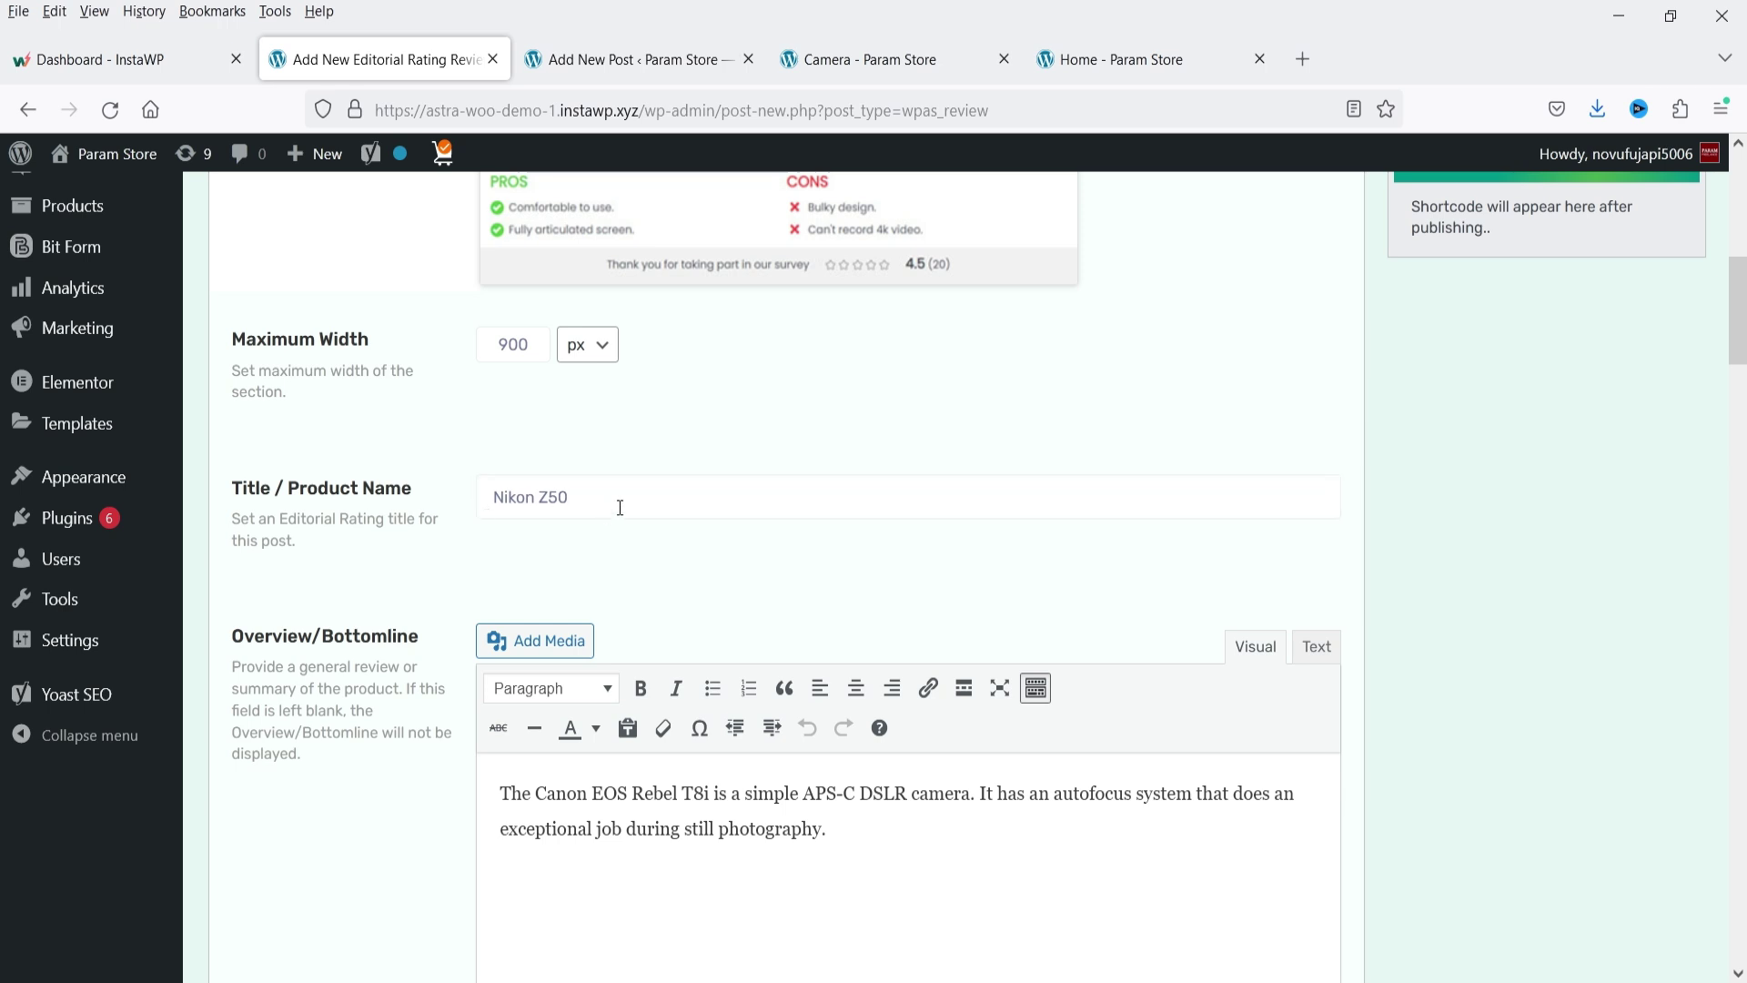
# - Replace the overview text with a Nikon Z50 description covering its compact mirrorless design, good image quality, ease of use, travel and everyday photography
pyautogui.scroll(-2, 382, 582)
pyautogui.click(758, 667)
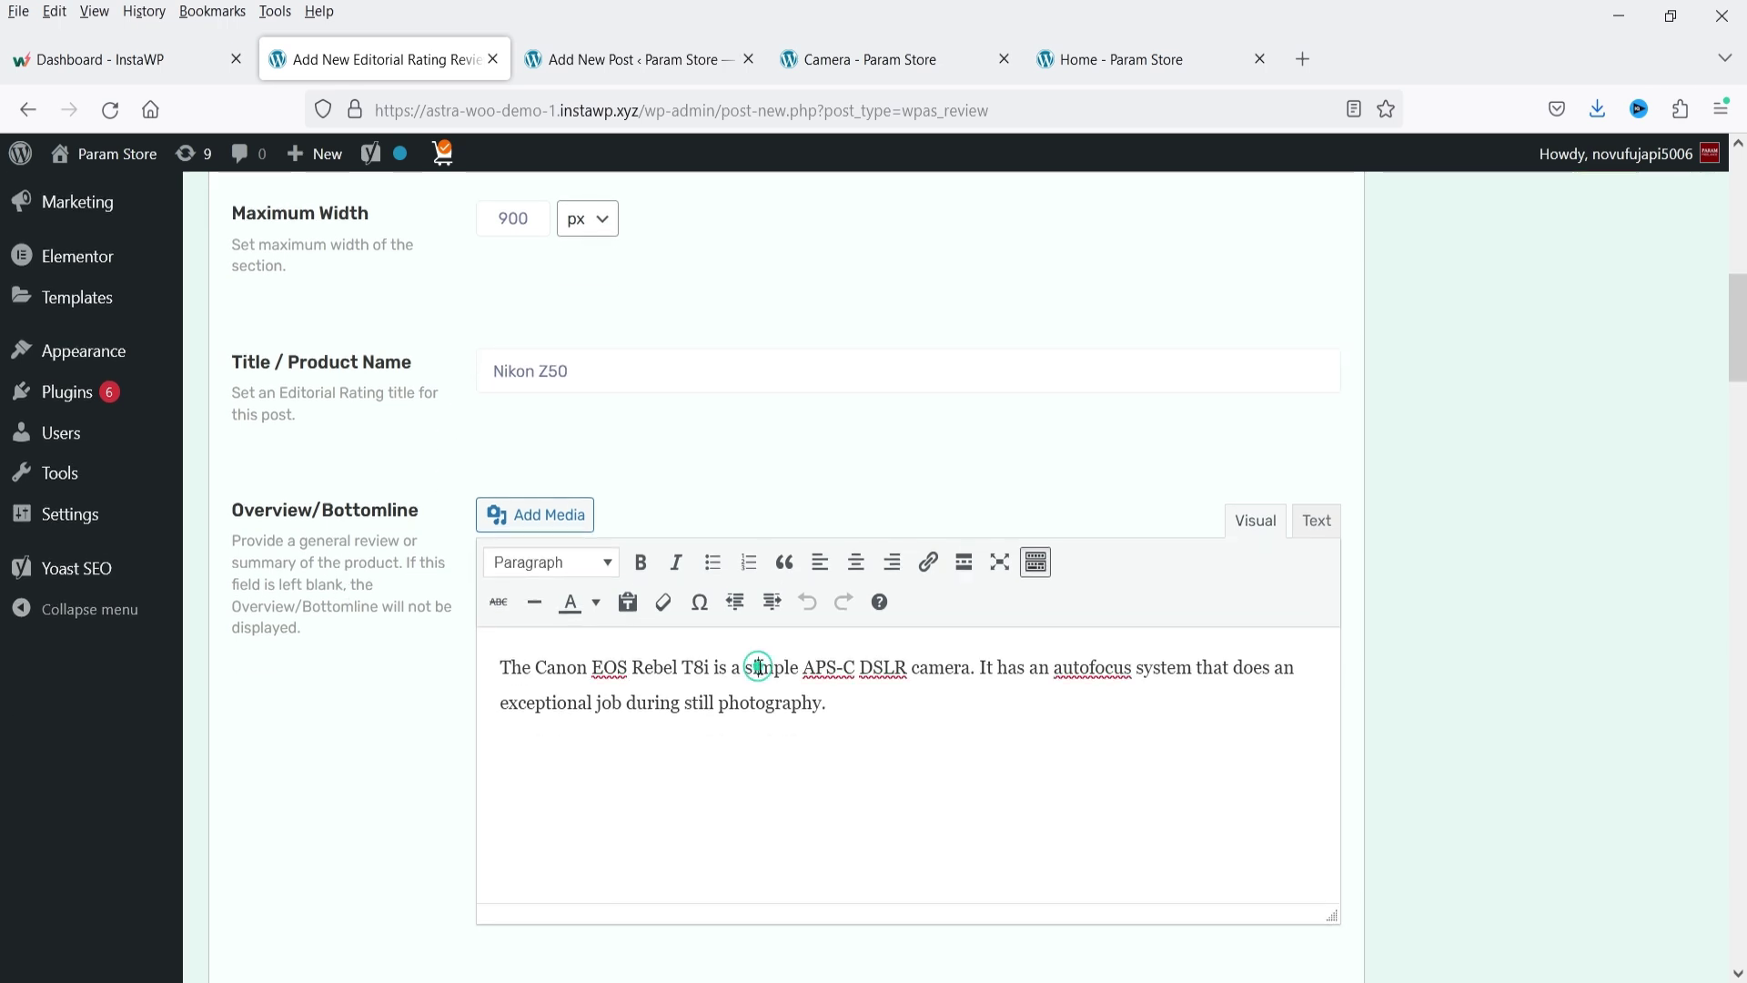
pyautogui.hotkey('ctrl', 'a')
pyautogui.write('The Nikon Z50 is a compact mirrorless camera that offers good image quality and ease of use, making it a great choice for travel and everyday photography.')
# - Replace the sample product image with an uploaded Nikon-Z50.png
pyautogui.scroll(-4, 363, 539)
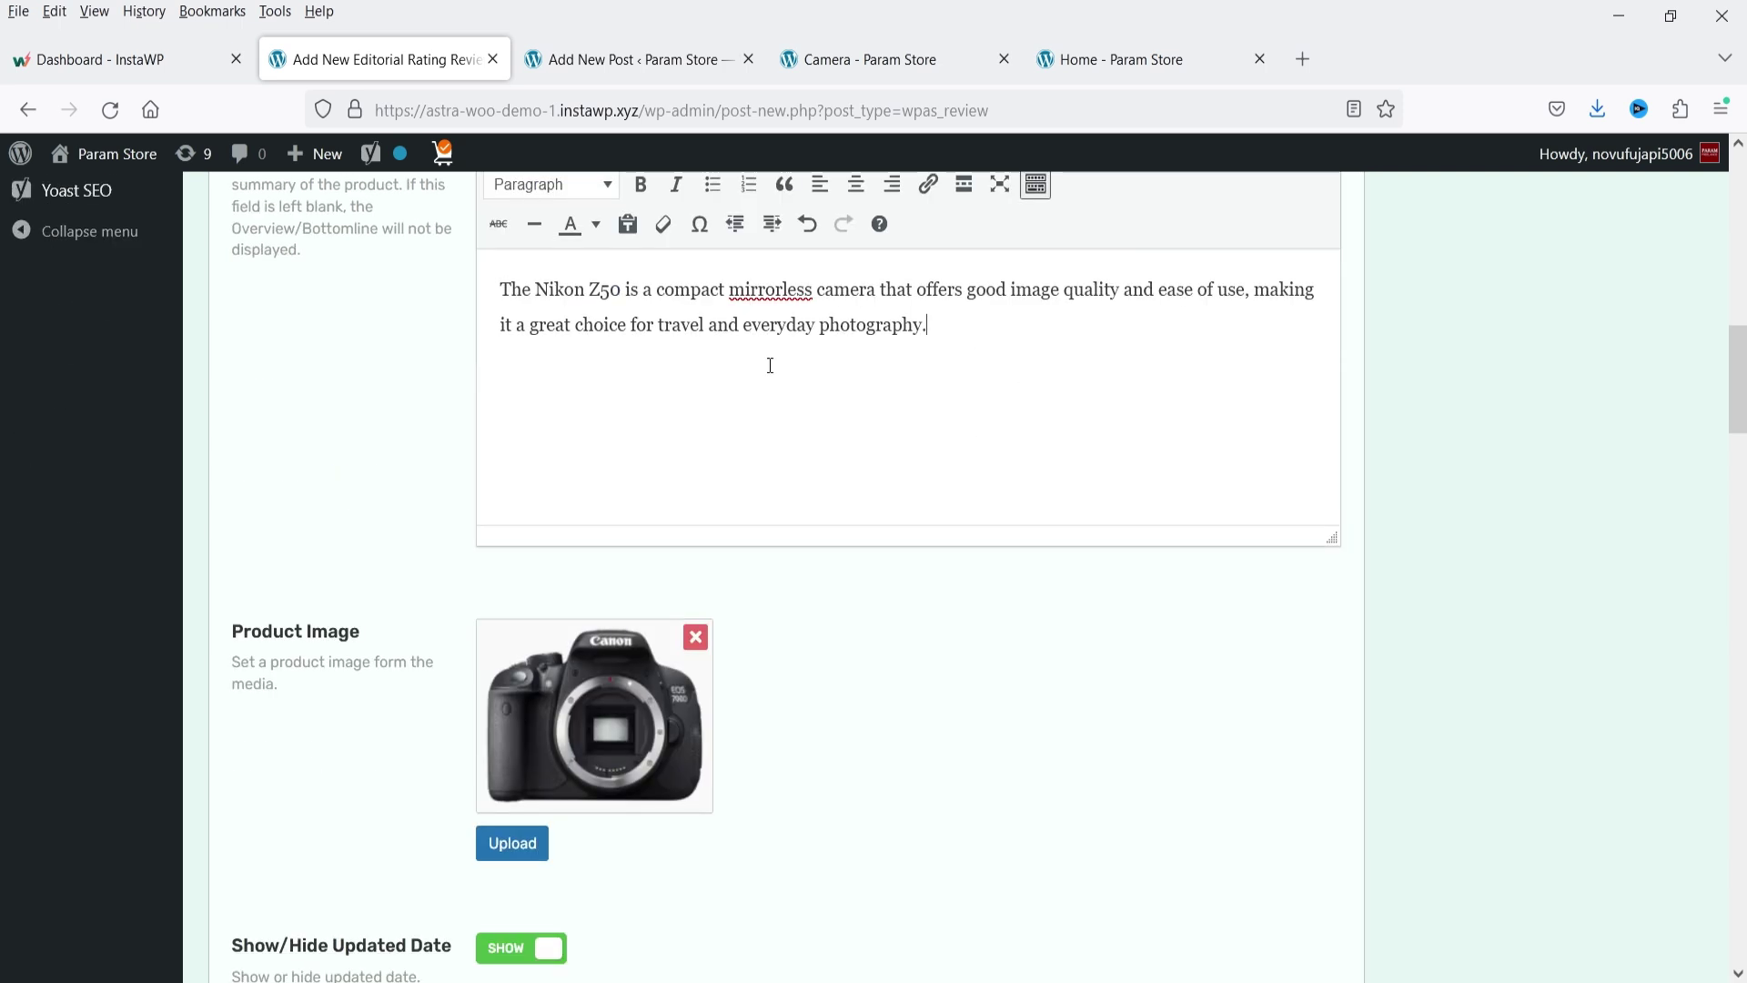
pyautogui.click(695, 639)
pyautogui.click(545, 652)
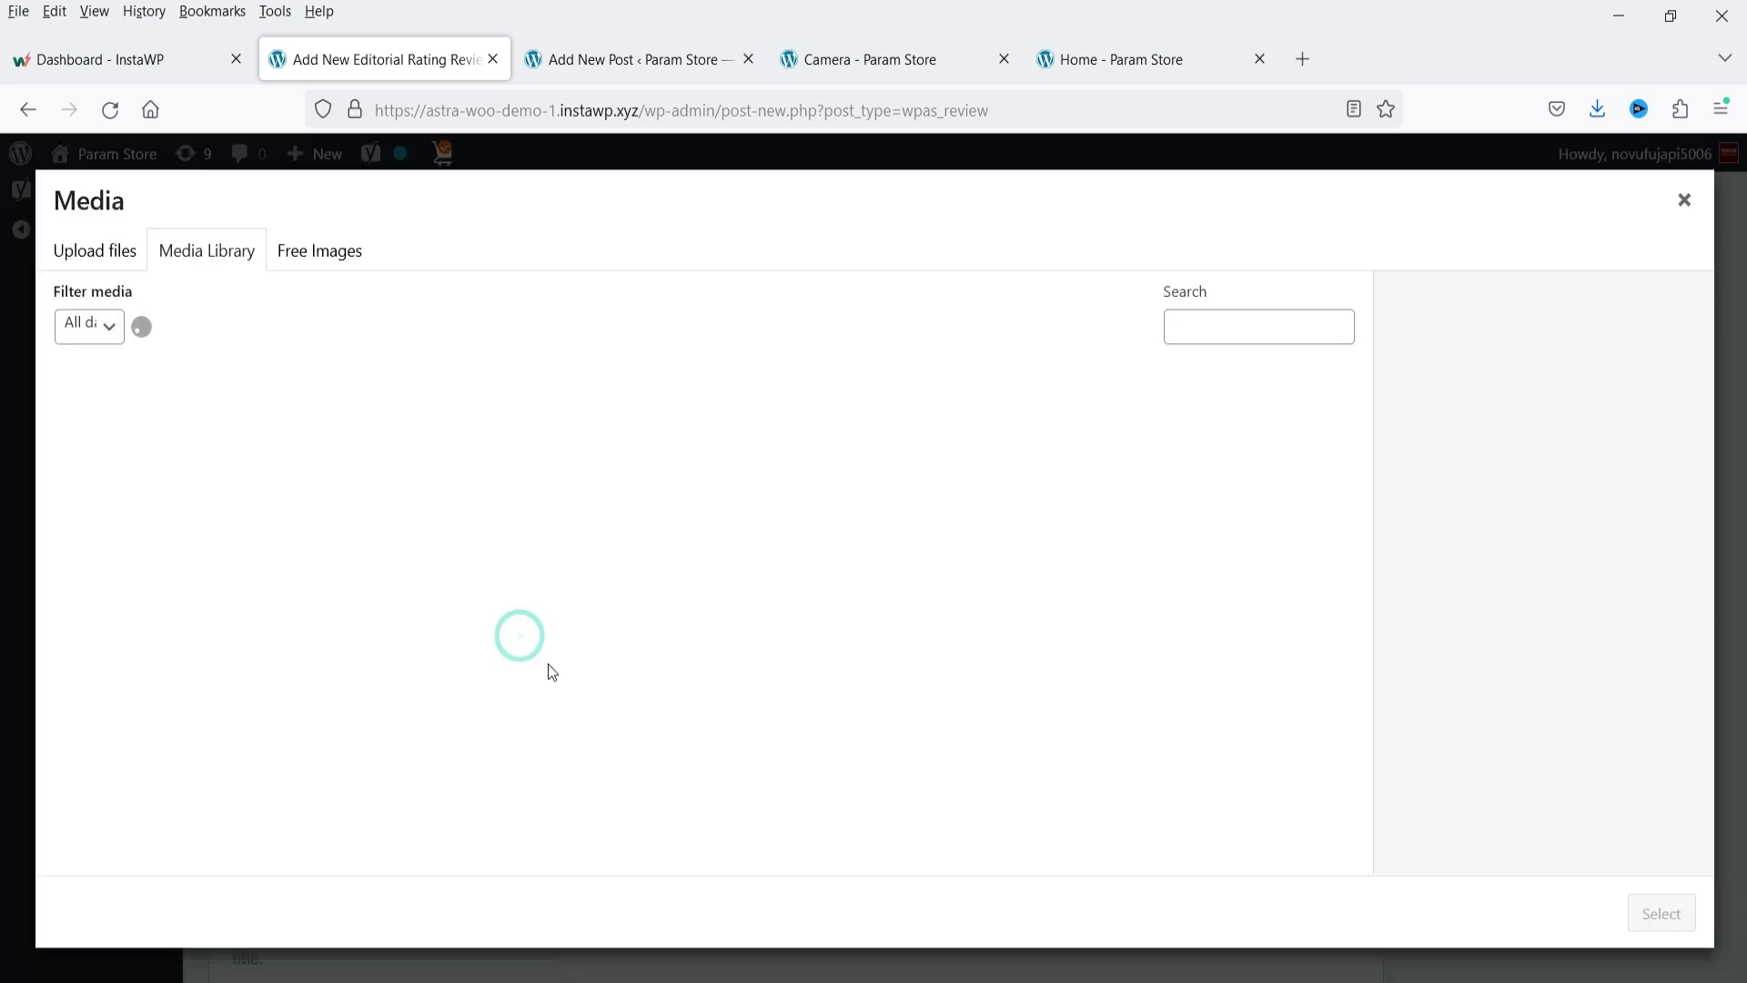
pyautogui.click(90, 251)
pyautogui.click(864, 582)
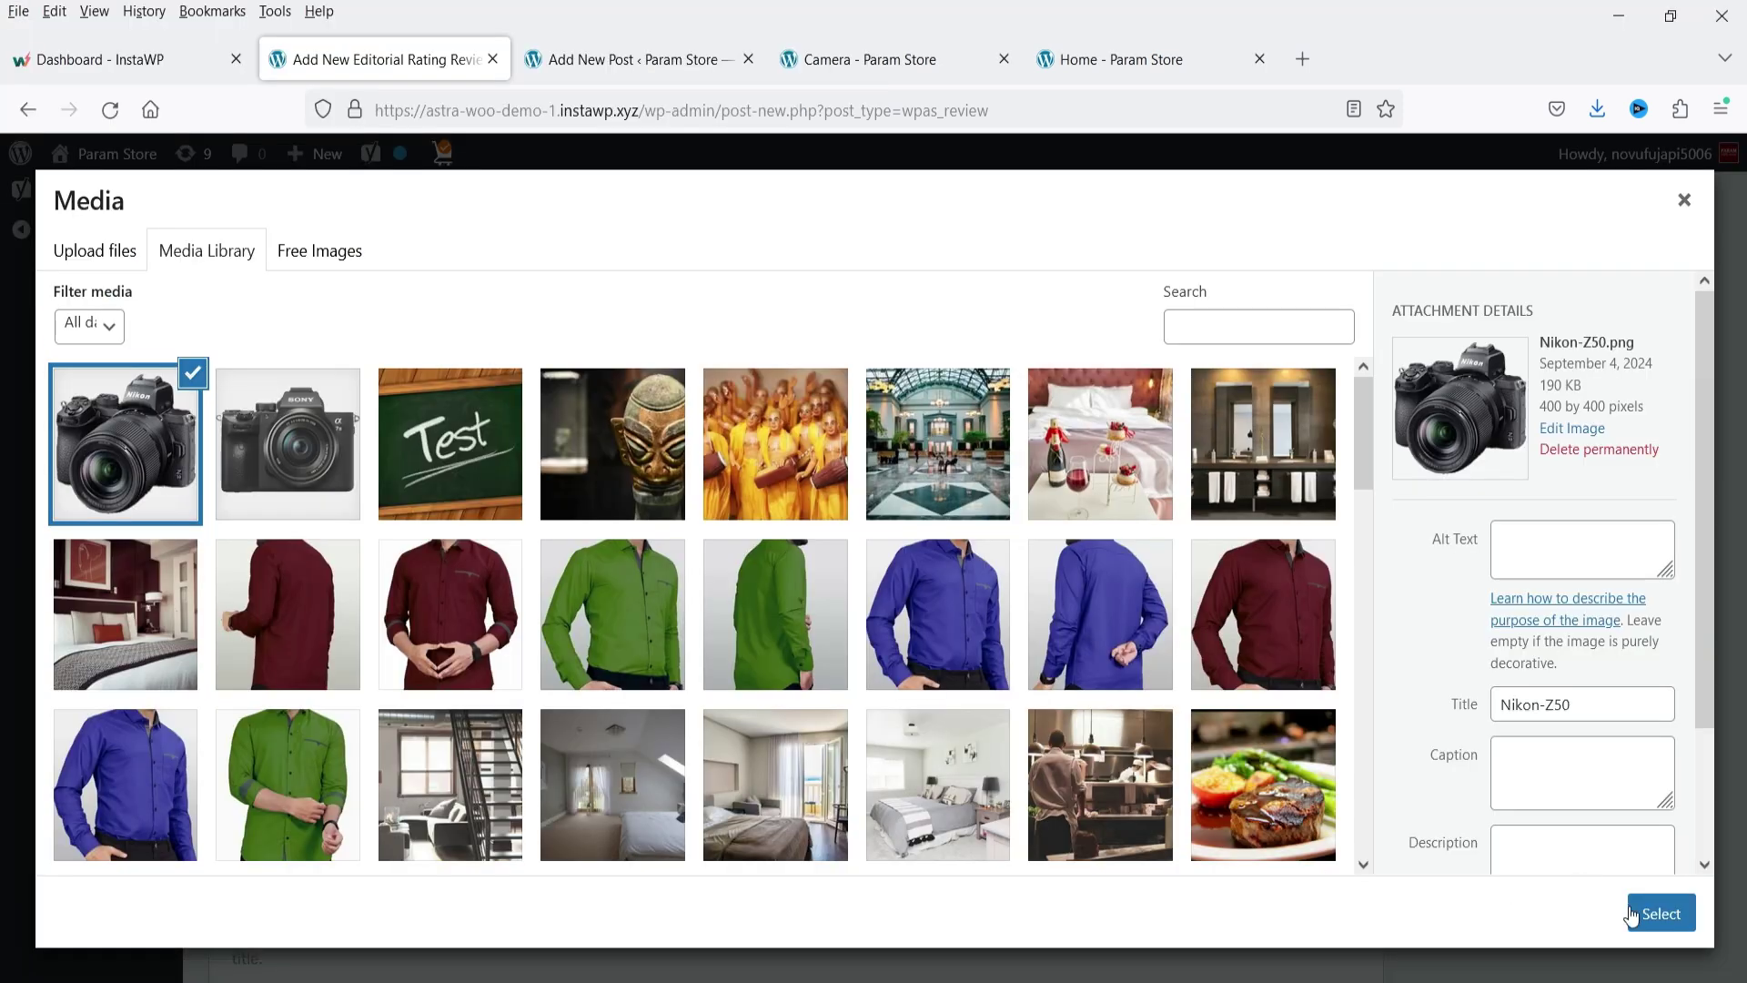
pyautogui.click(1631, 914)
# - Rename the first editorial rating category to "Zoom capabilities" and set its rate to 9
pyautogui.scroll(-6, 565, 488)
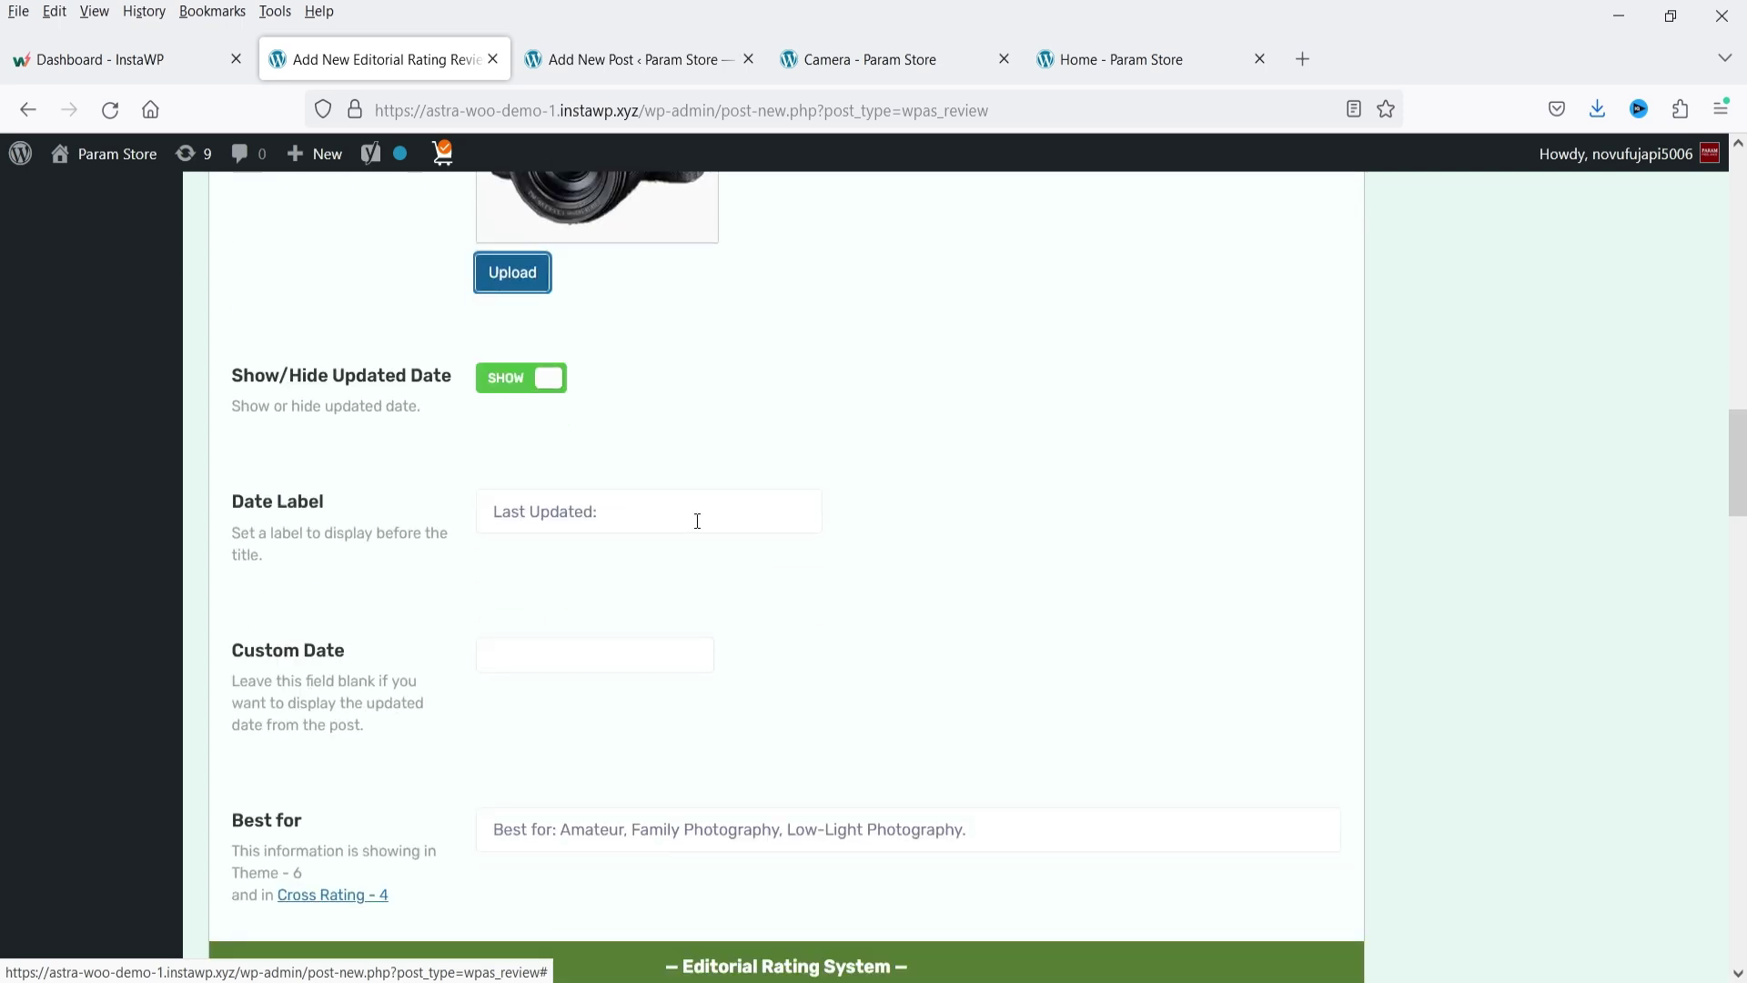
pyautogui.scroll(-3, 476, 503)
pyautogui.scroll(-6, 543, 453)
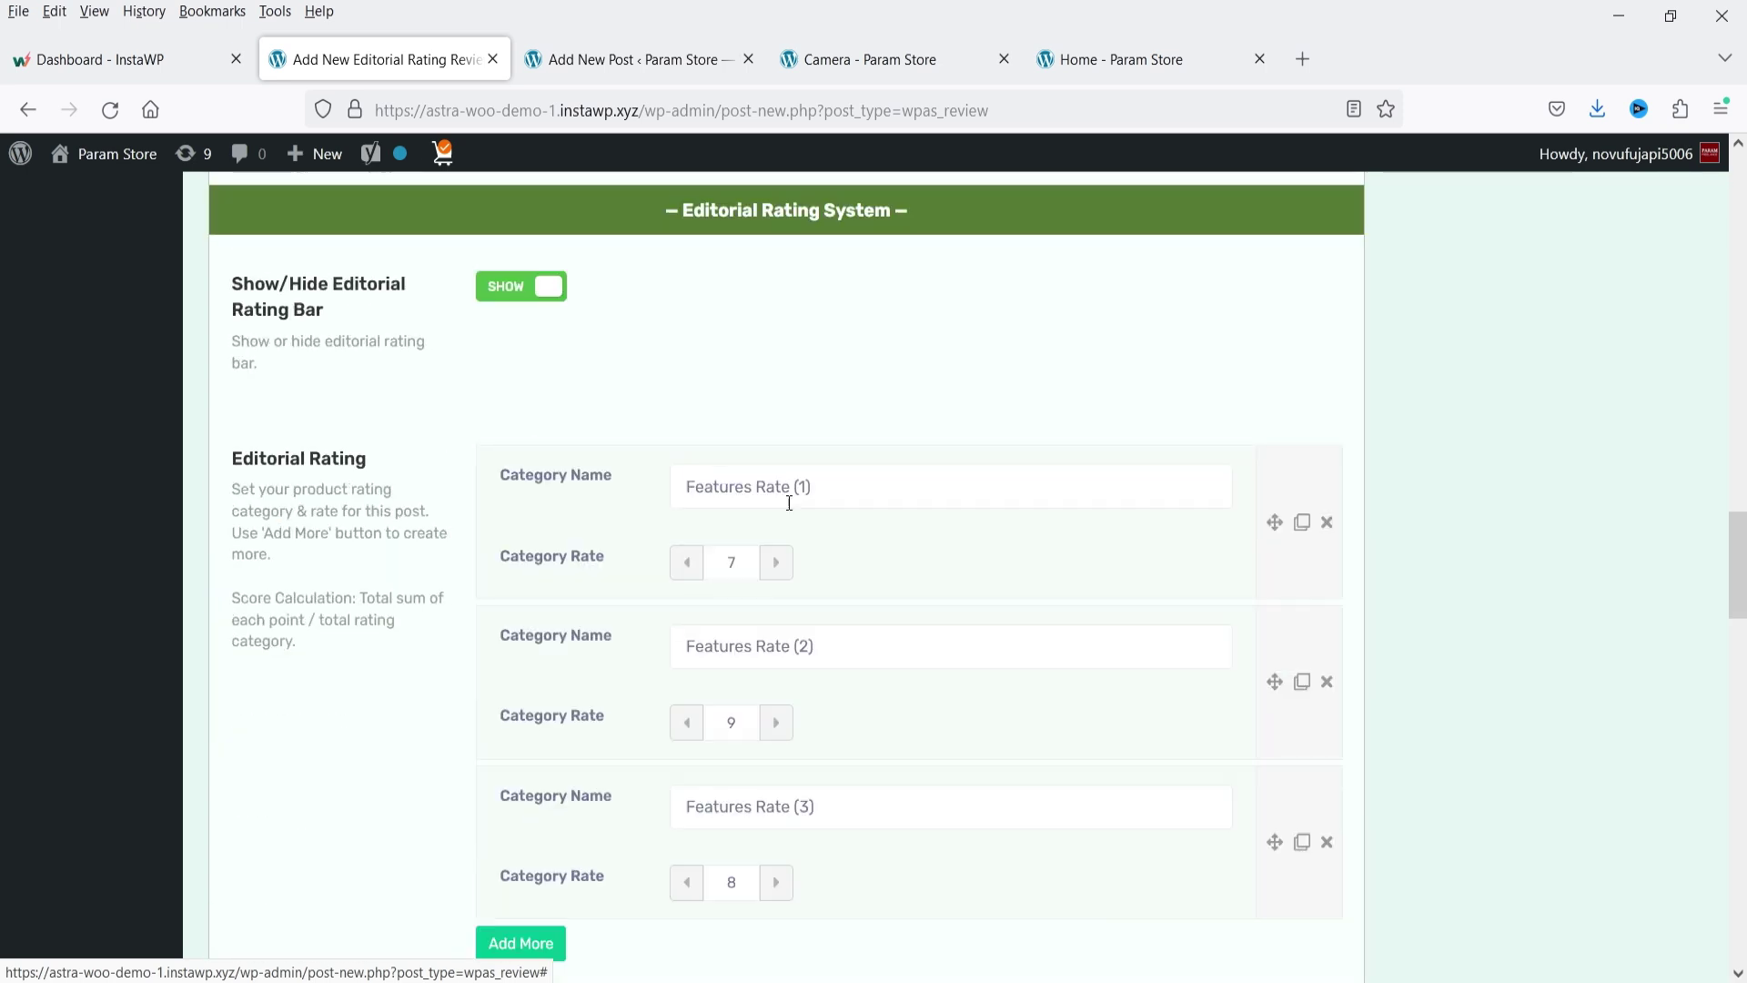
pyautogui.click(614, 461)
pyautogui.press('BackSpace')
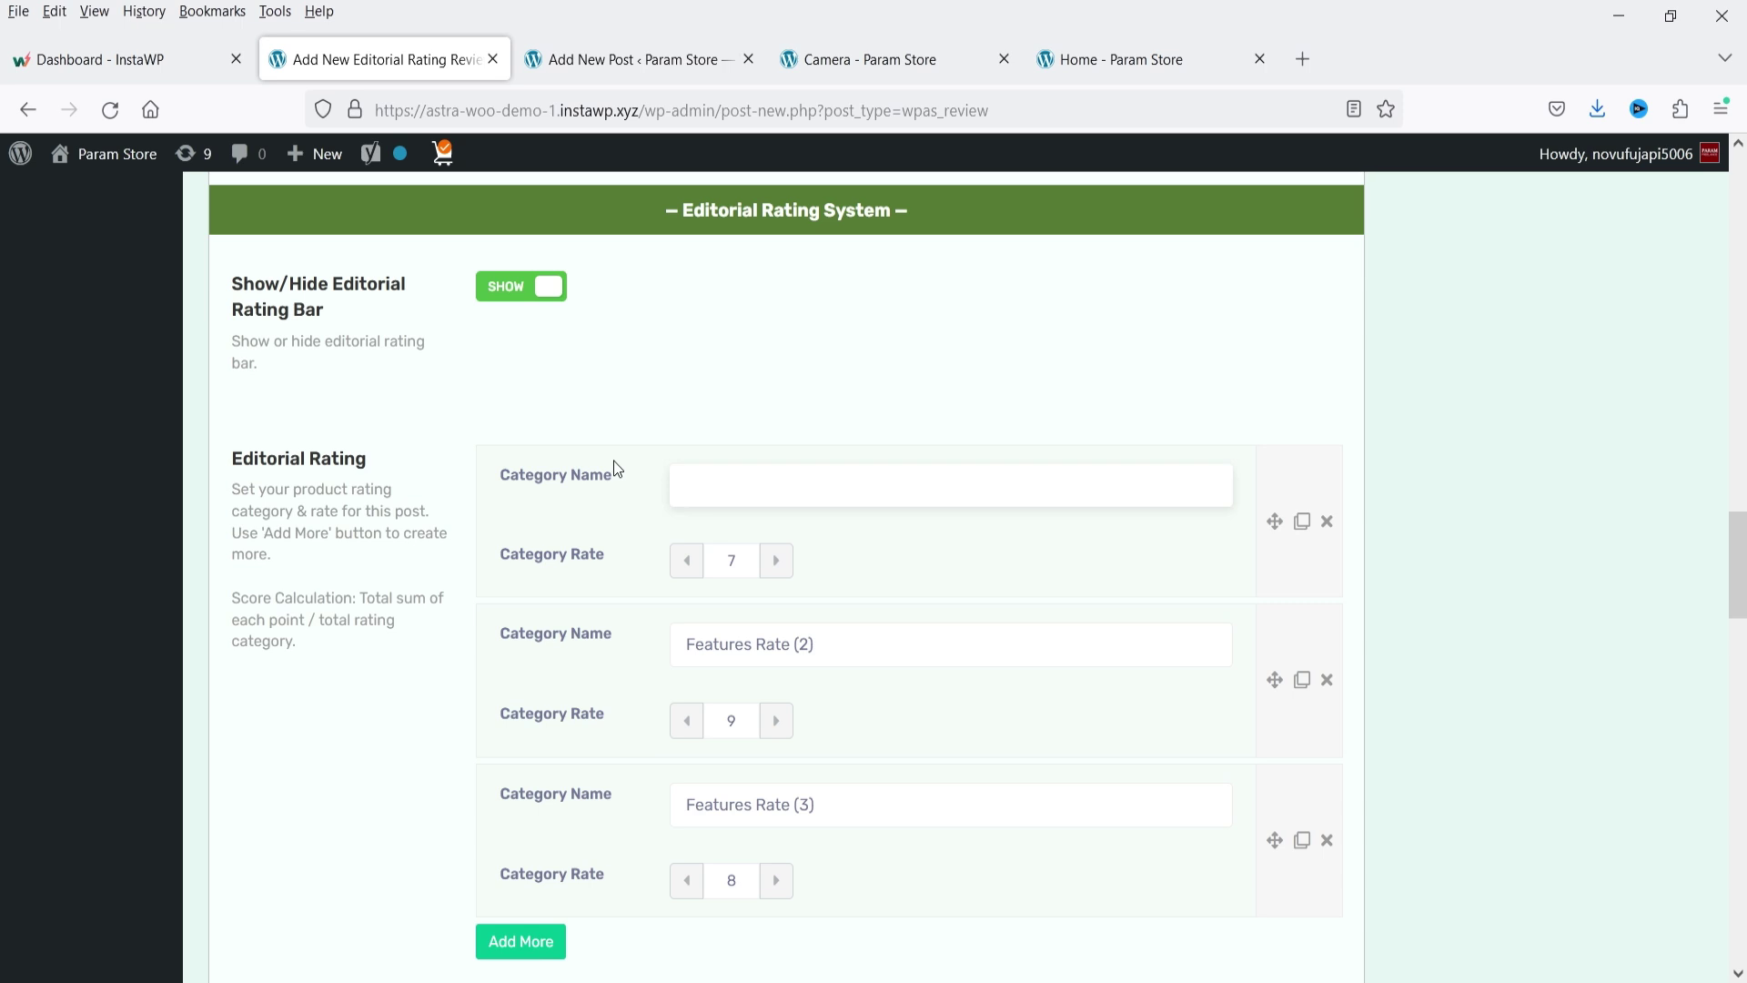
pyautogui.click(764, 487)
pyautogui.click(805, 520)
pyautogui.click(776, 562)
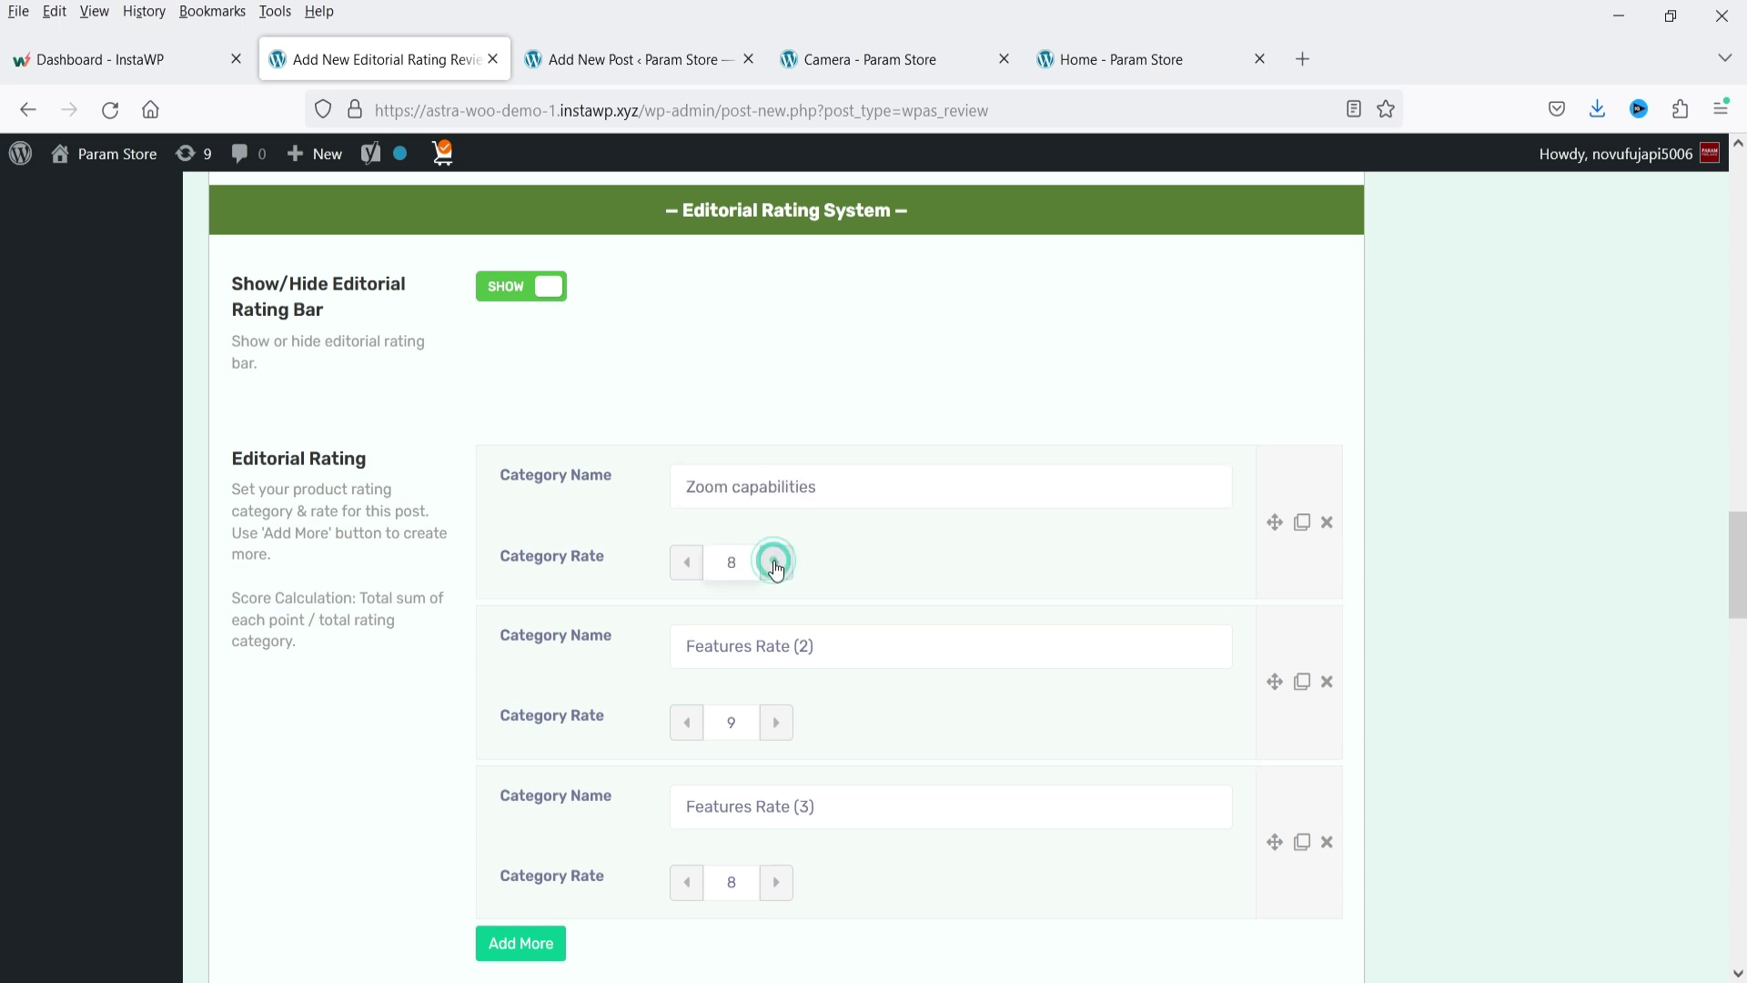
pyautogui.click(776, 562)
# - Fill in the second rating category as "Changeable lenses" with rate 7 and the third as "Autofocus System" with rate 9
pyautogui.tripleClick(772, 646)
pyautogui.press('BackSpace')
pyautogui.click(764, 684)
pyautogui.doubleClick(687, 722)
pyautogui.scroll(-4, 843, 640)
pyautogui.click(764, 453)
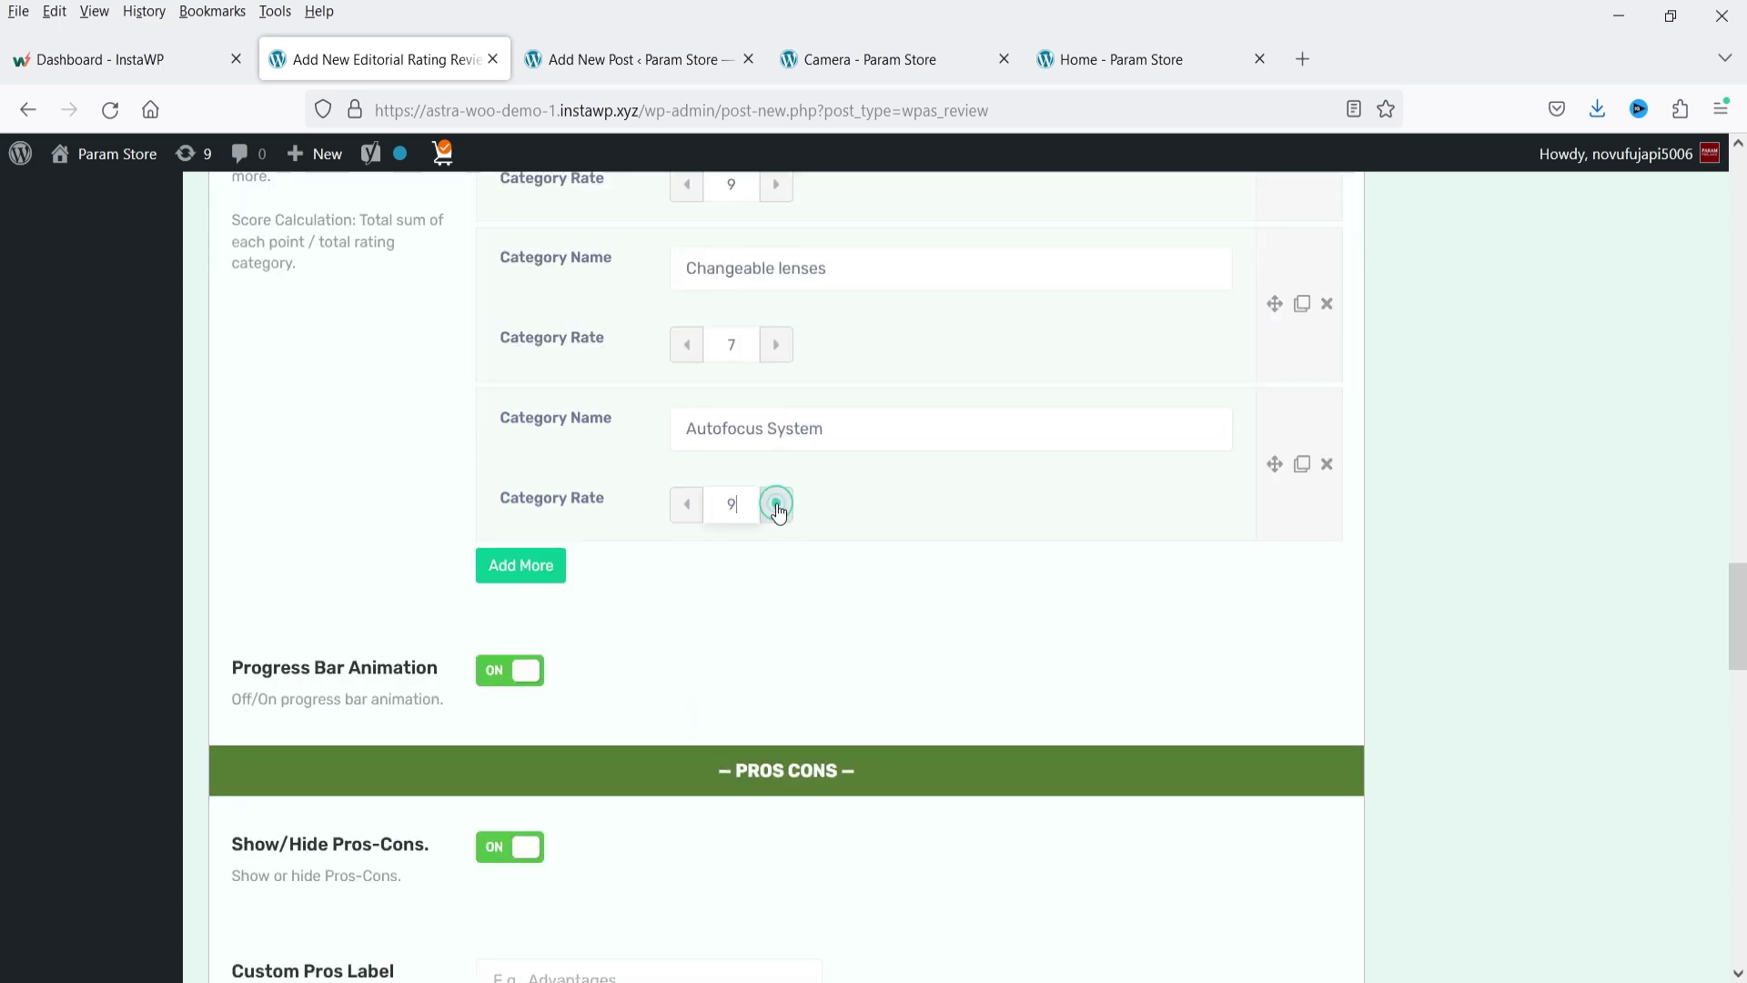
pyautogui.click(776, 503)
# - Add two more editorial rating categories and set the last one's rate to 8
pyautogui.click(520, 565)
pyautogui.click(734, 622)
pyautogui.click(520, 721)
pyautogui.scroll(-3, 546, 727)
pyautogui.click(772, 530)
# - Set the custom pros label to "ADVANTAGES"
pyautogui.scroll(-5, 893, 646)
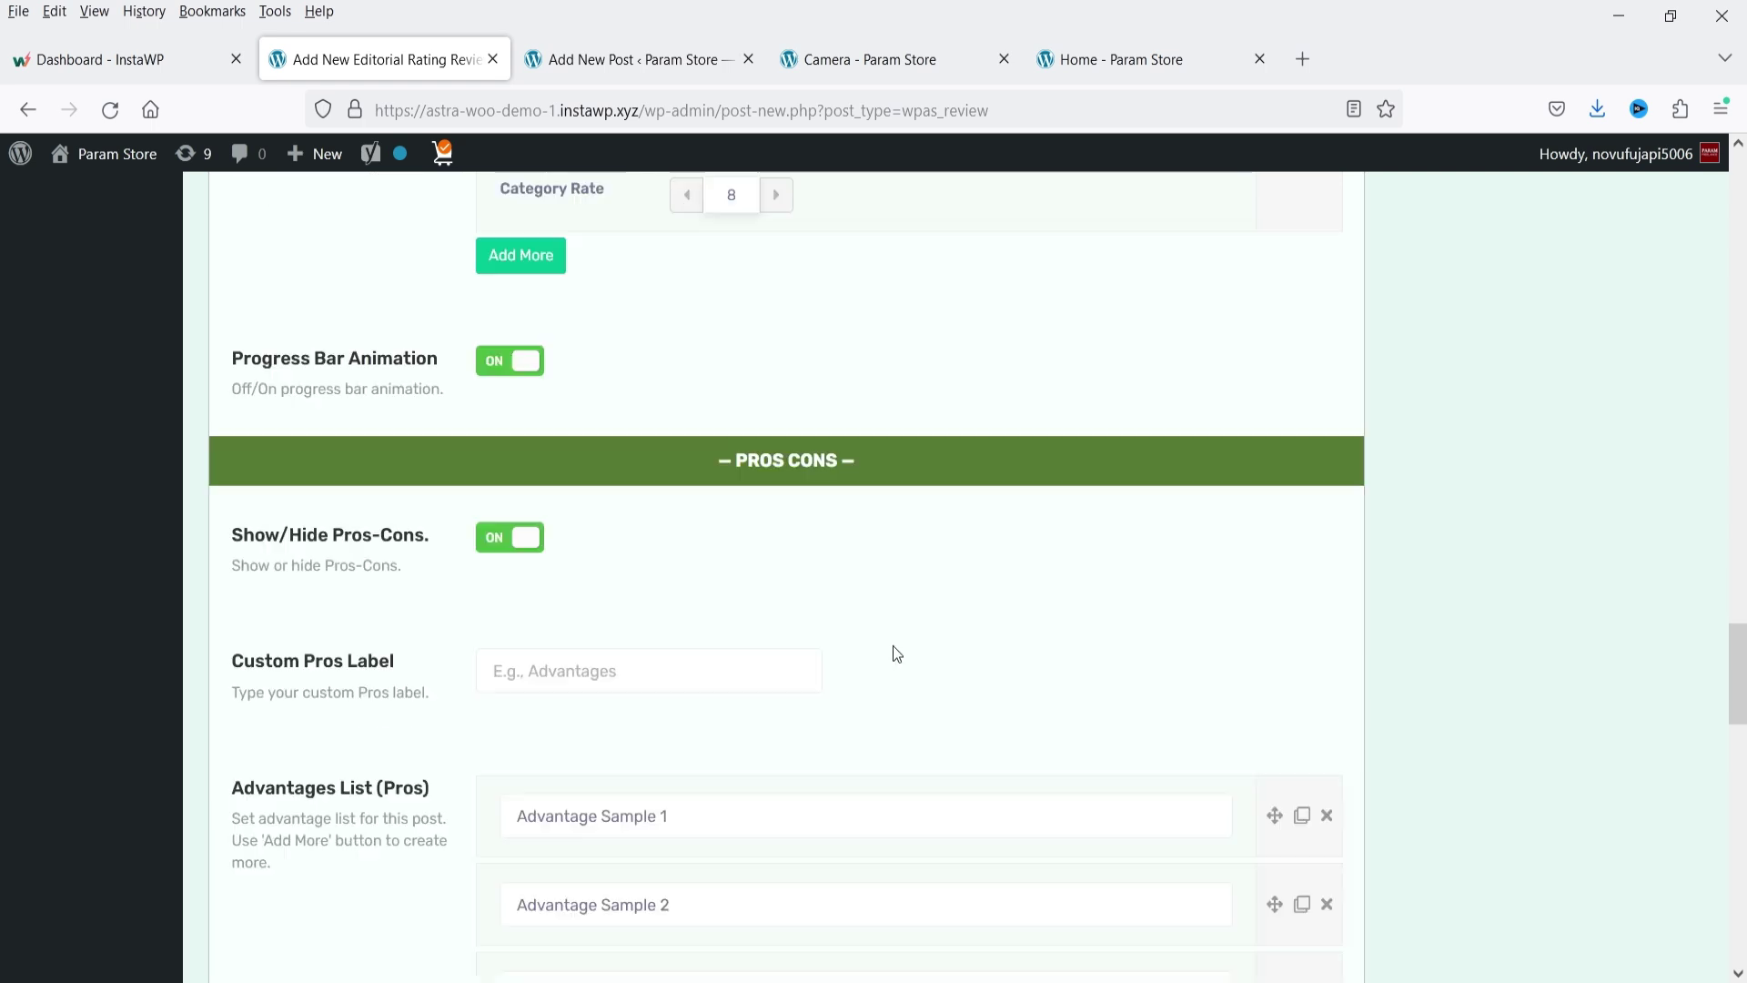
pyautogui.click(627, 539)
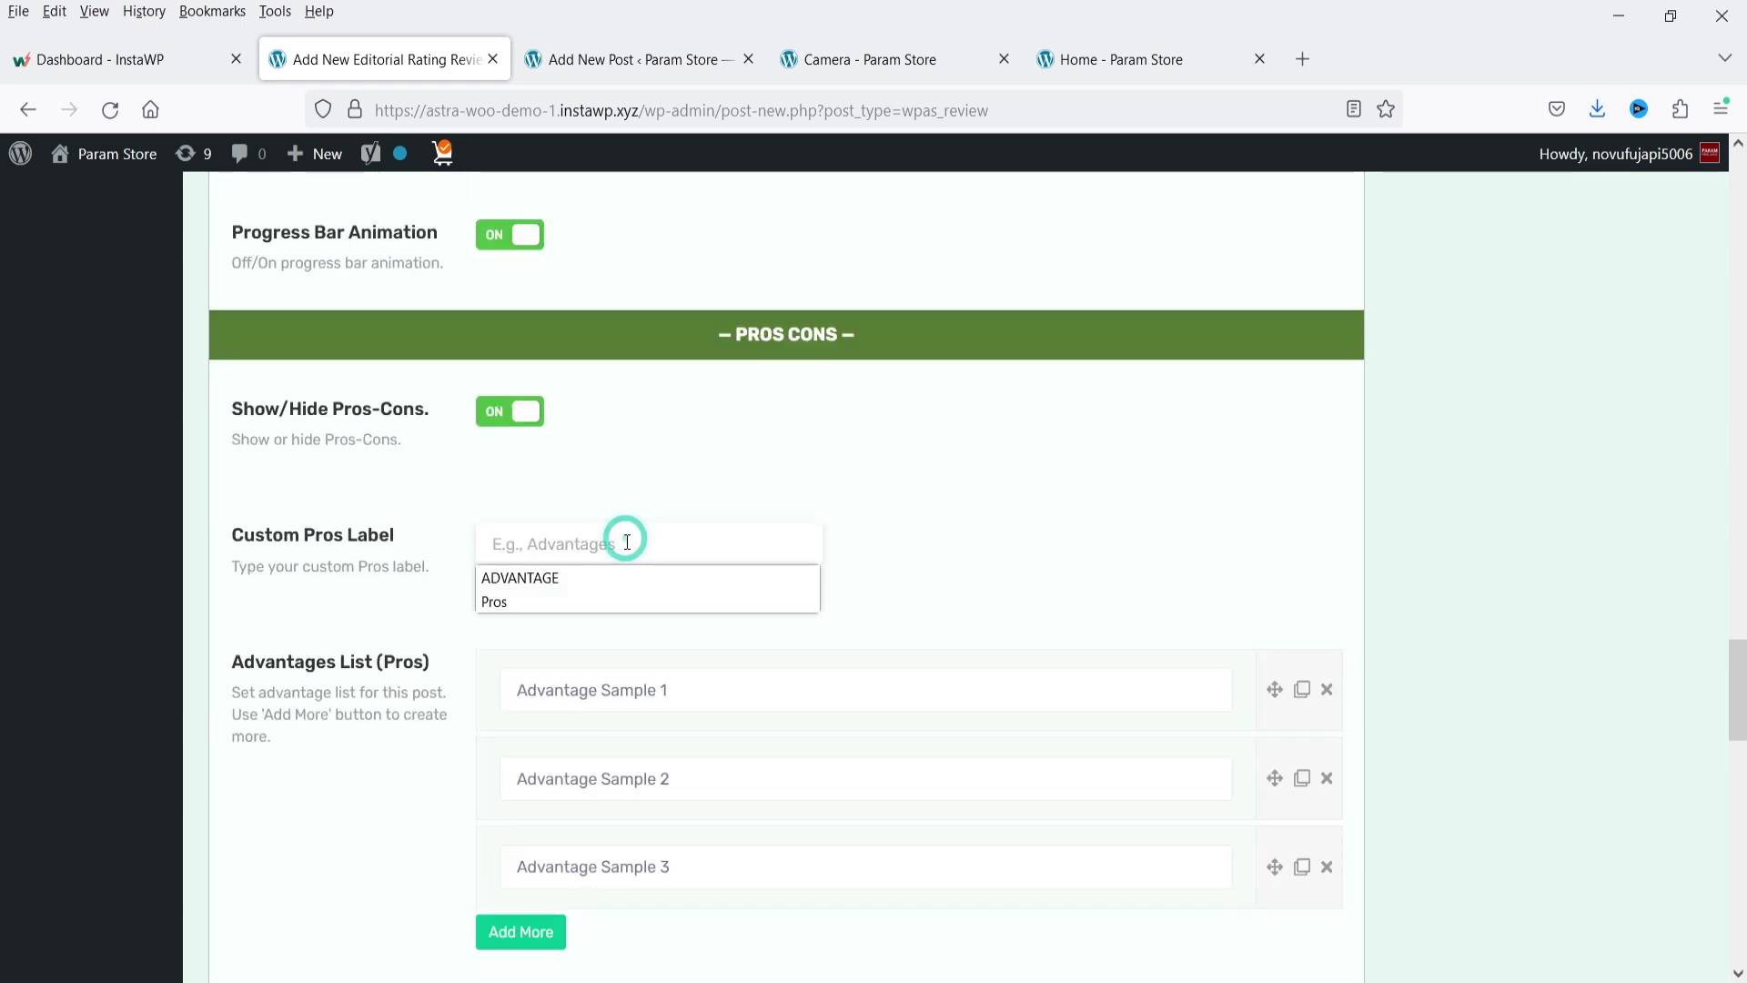
pyautogui.click(626, 580)
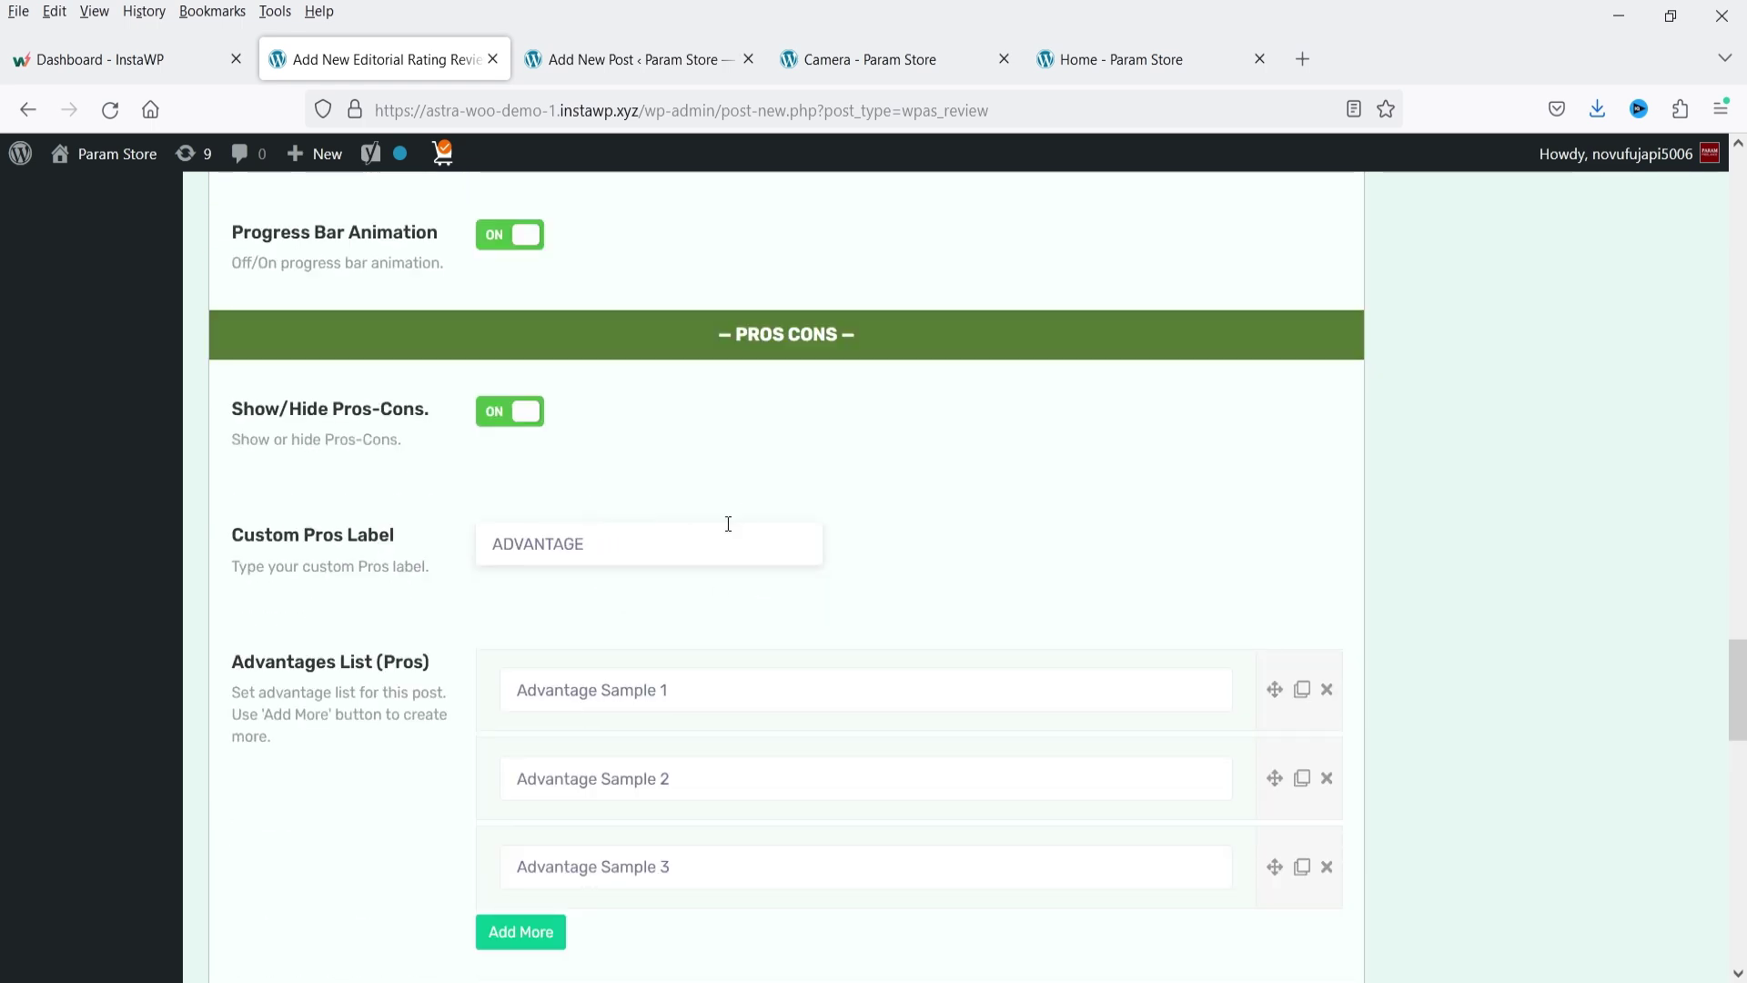
pyautogui.scroll(-3, 671, 499)
# - Replace the three sample advantages with the camera's own, the third being "Great low-light performance"
pyautogui.press('Tab')
pyautogui.press('BackSpace')
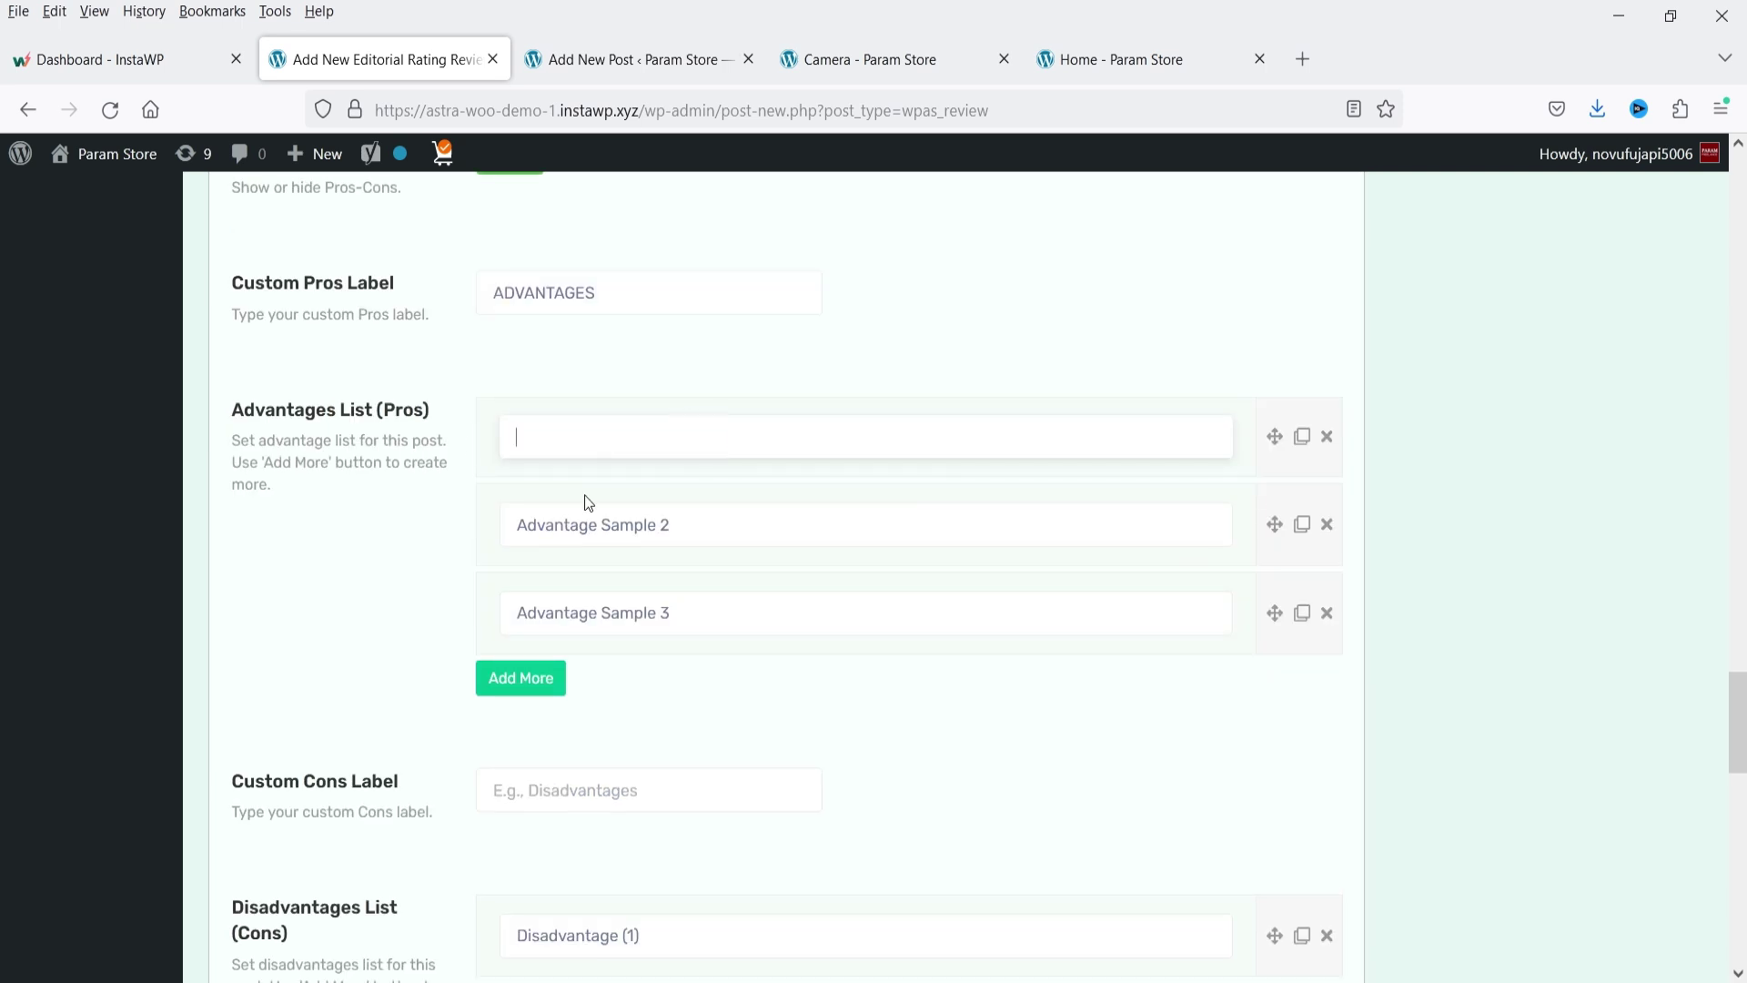
pyautogui.press('Down')
pyautogui.press('Return')
pyautogui.press('Tab')
pyautogui.press('BackSpace')
pyautogui.press('Down')
pyautogui.press('Return')
pyautogui.press('Tab')
pyautogui.press('BackSpace')
pyautogui.press('Down')
pyautogui.press('Return')
# - Set the custom cons label to "DISADVANTAGES" and replace the sample entries in the disadvantages list
pyautogui.scroll(-4, 653, 613)
pyautogui.click(538, 410)
pyautogui.click(564, 452)
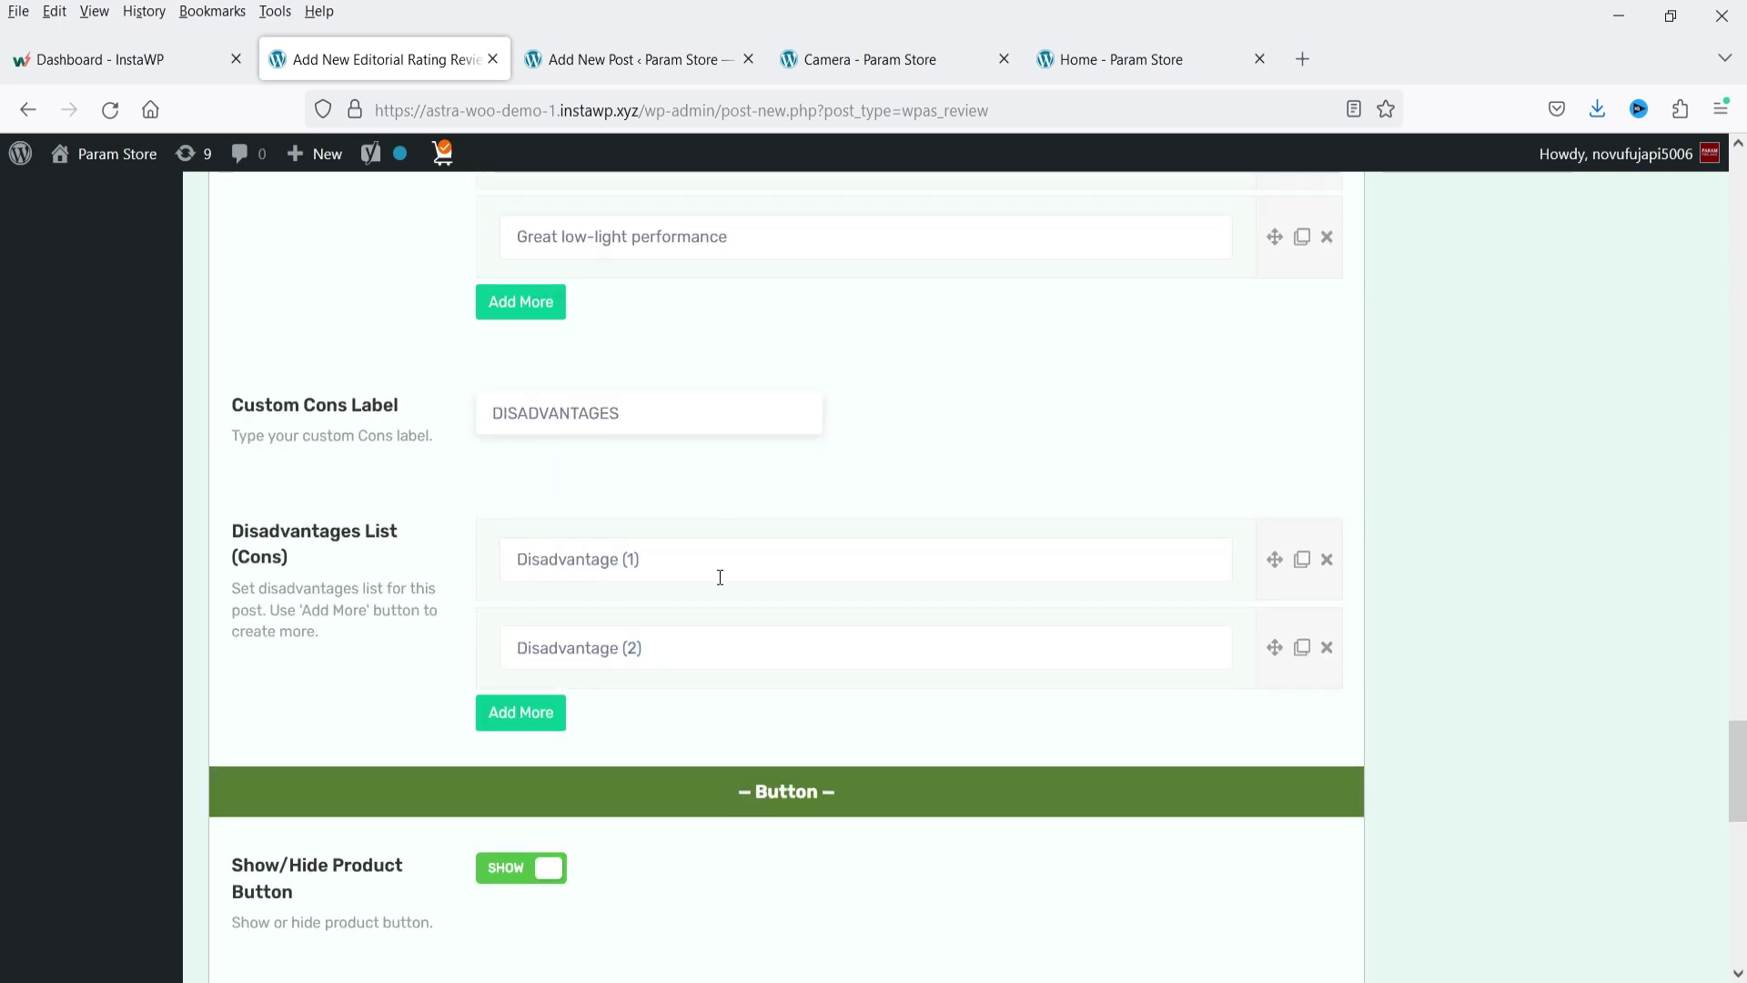
pyautogui.click(717, 577)
pyautogui.press('Down')
pyautogui.press('Return')
pyautogui.click(694, 624)
# - Keep the default Buy Now product link and hide the user rating in the review
pyautogui.scroll(-5, 711, 607)
pyautogui.scroll(-3, 614, 601)
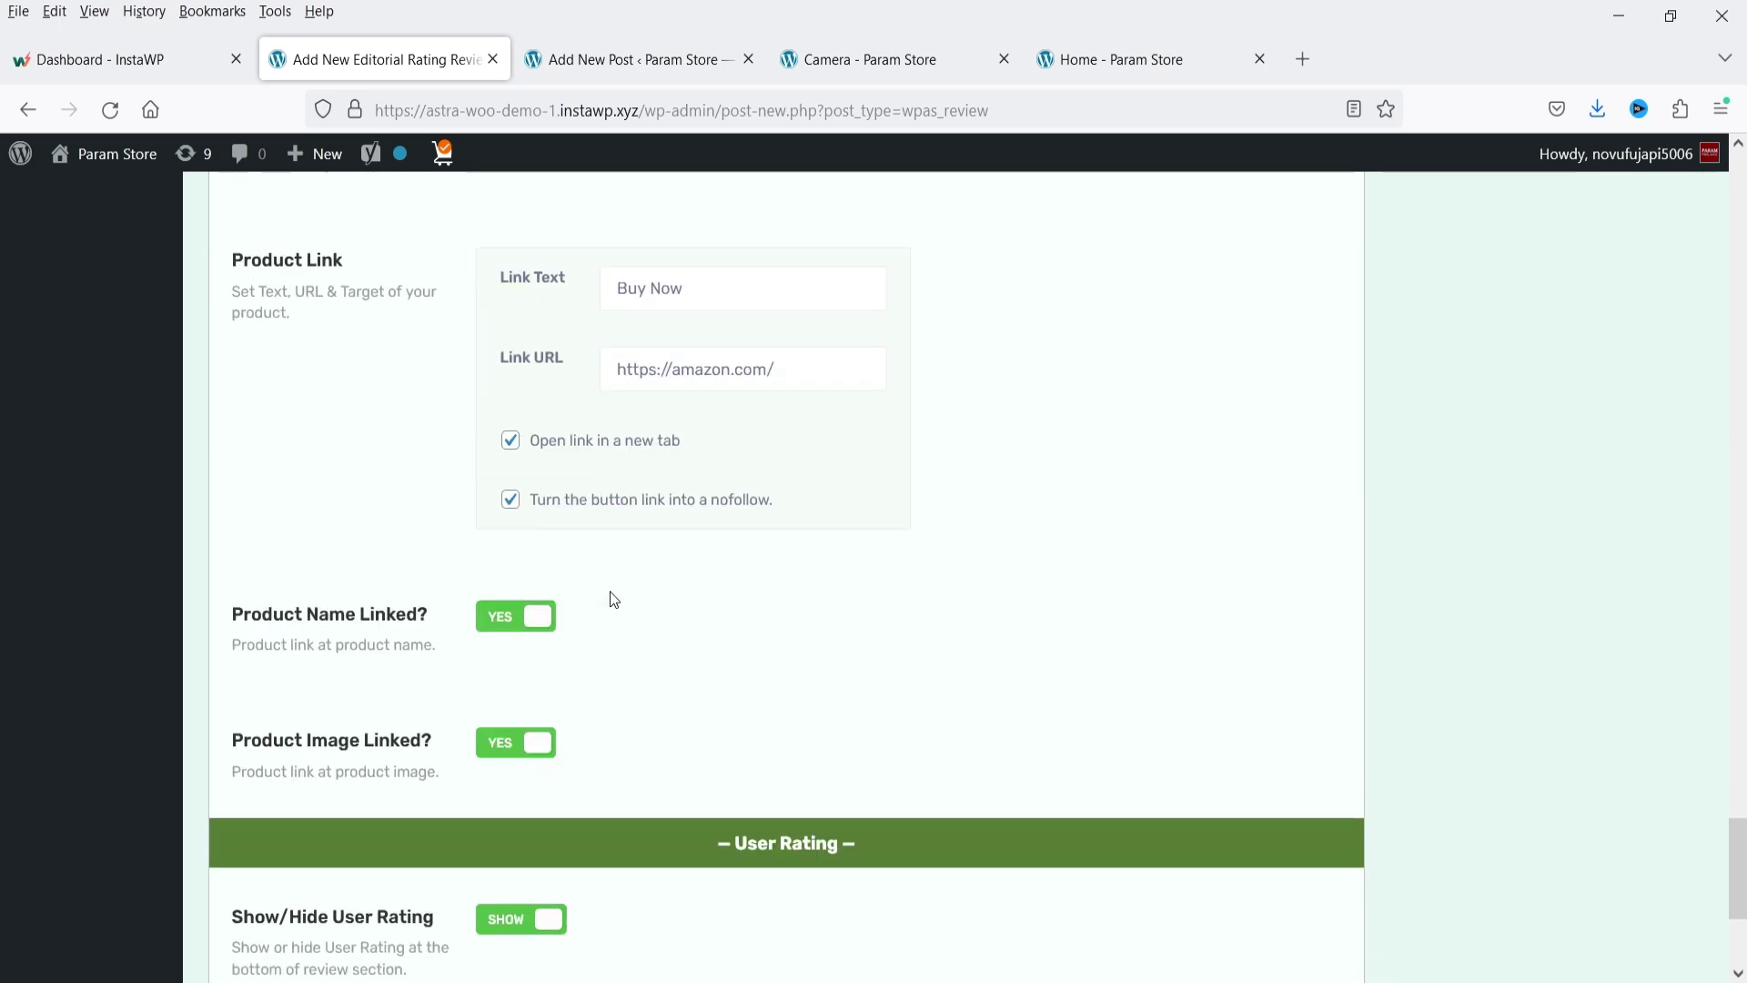
pyautogui.scroll(-4, 585, 489)
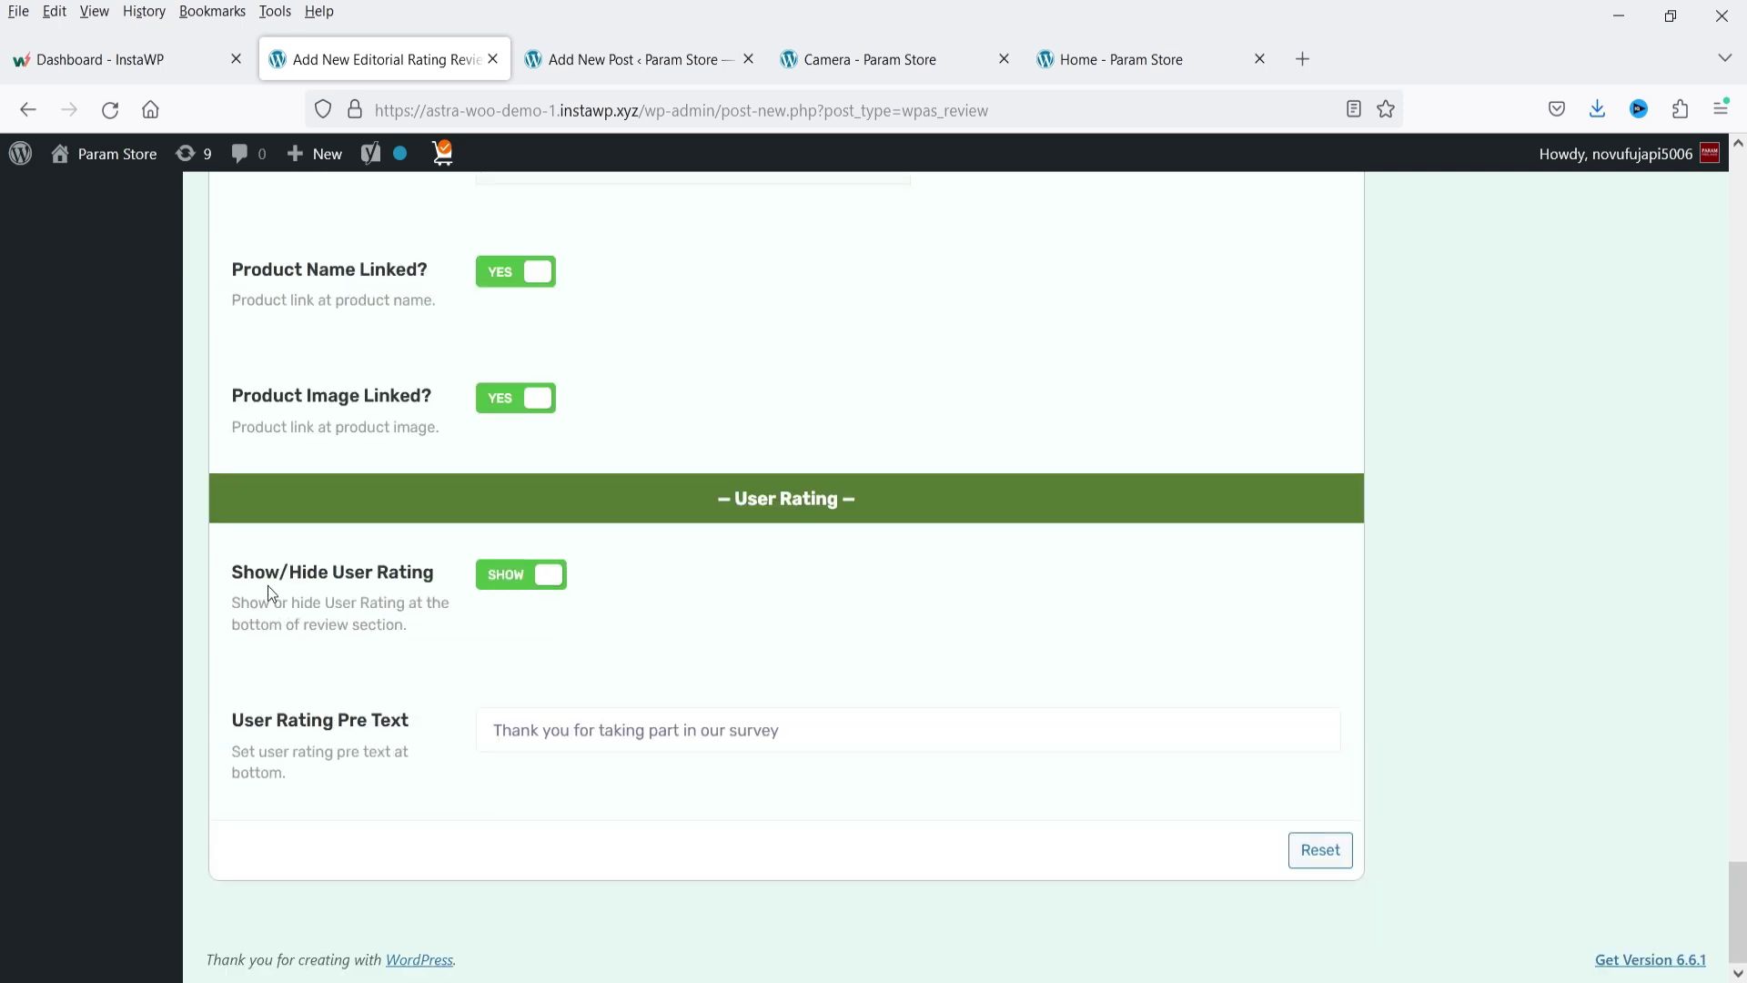
pyautogui.click(502, 587)
# - Assign the Nikon Z50 review to the Camera category and publish it
pyautogui.scroll(20, 1531, 907)
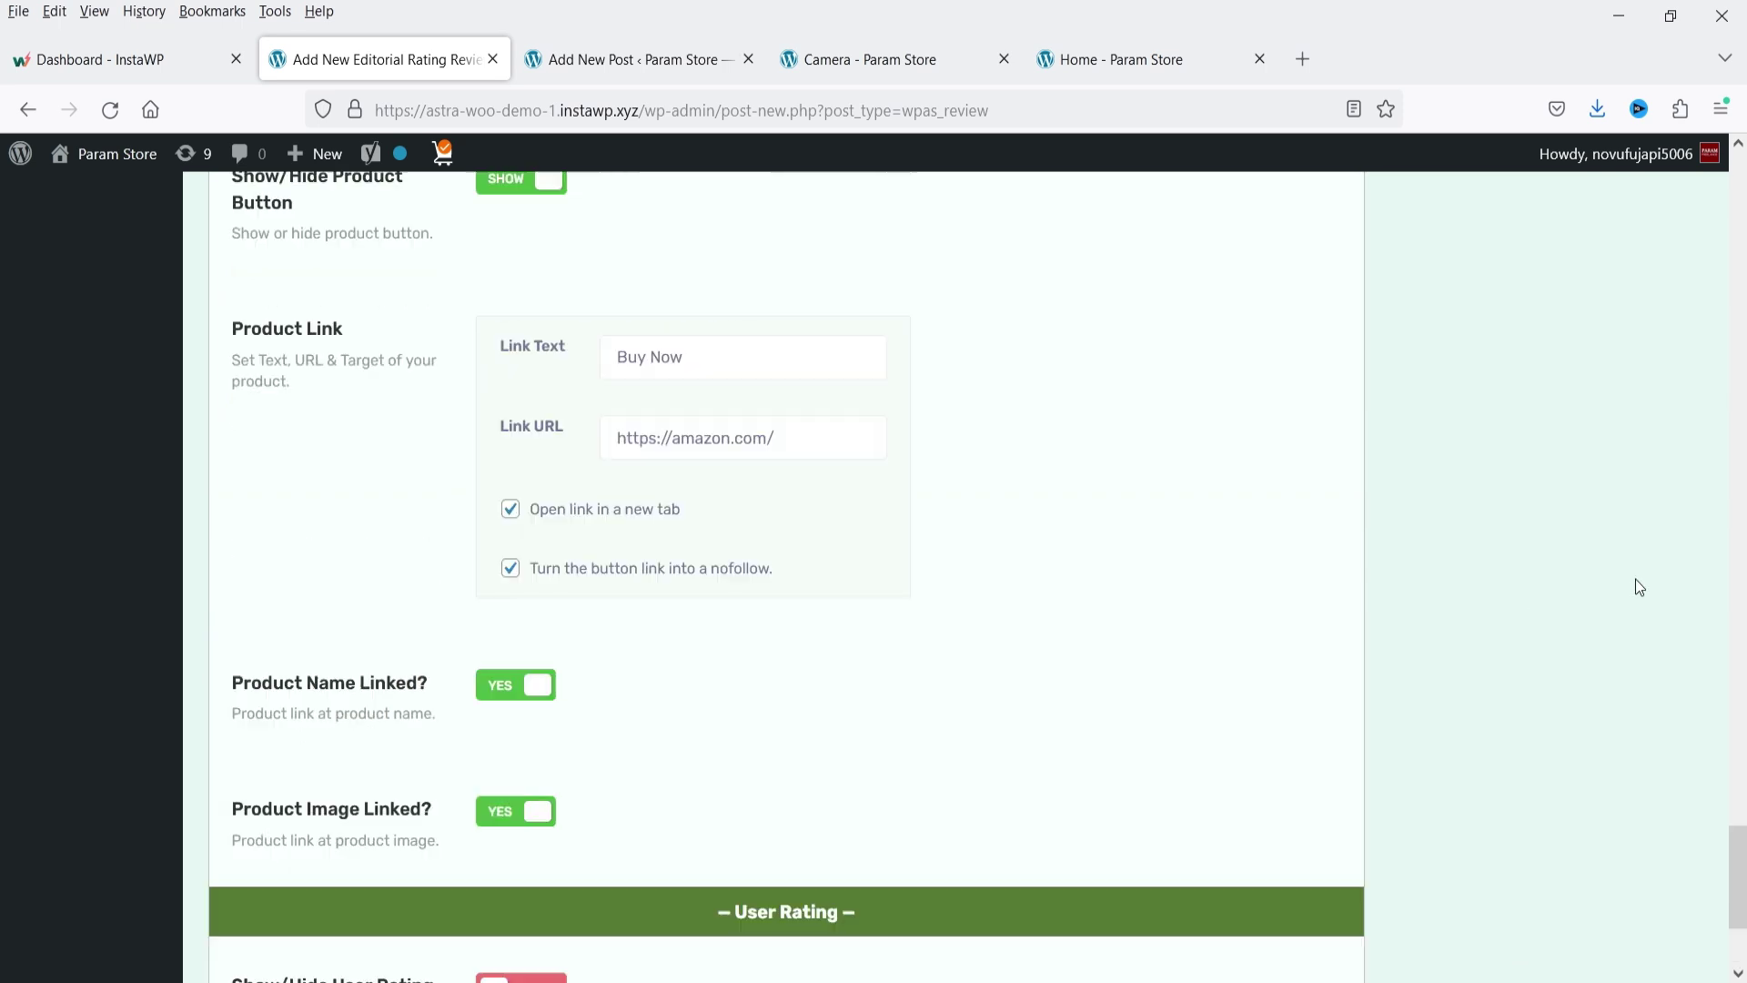
pyautogui.scroll(15, 1560, 610)
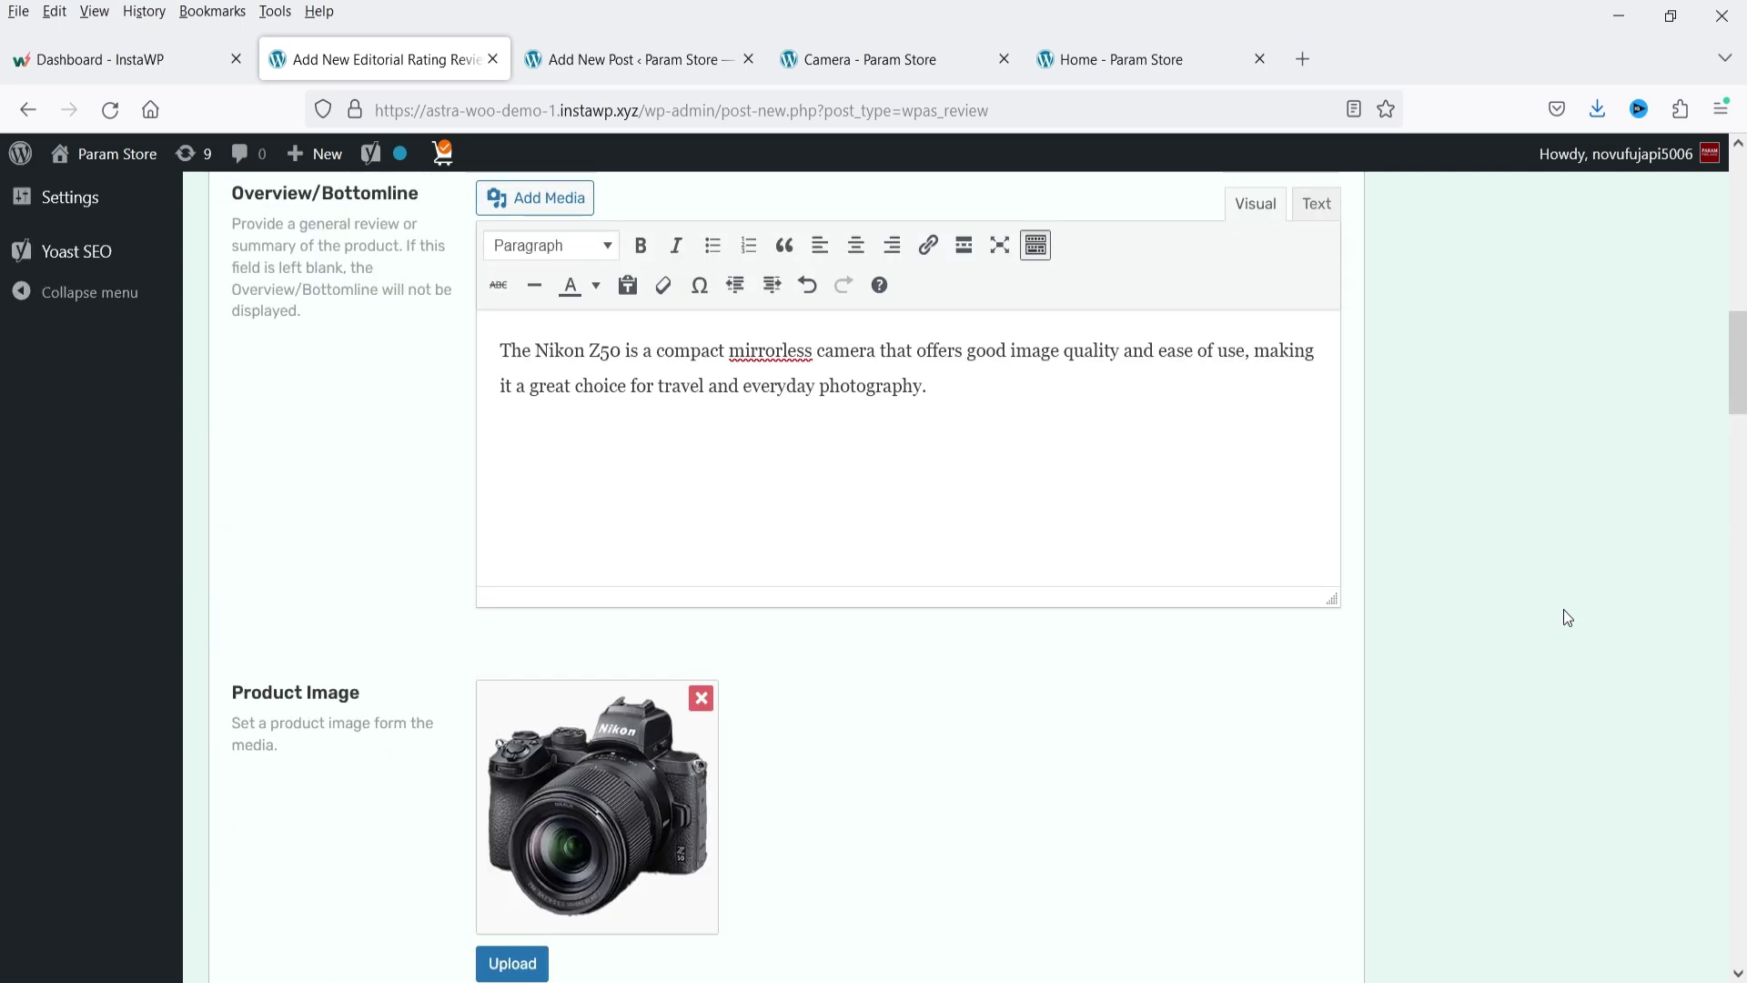
pyautogui.click(1426, 700)
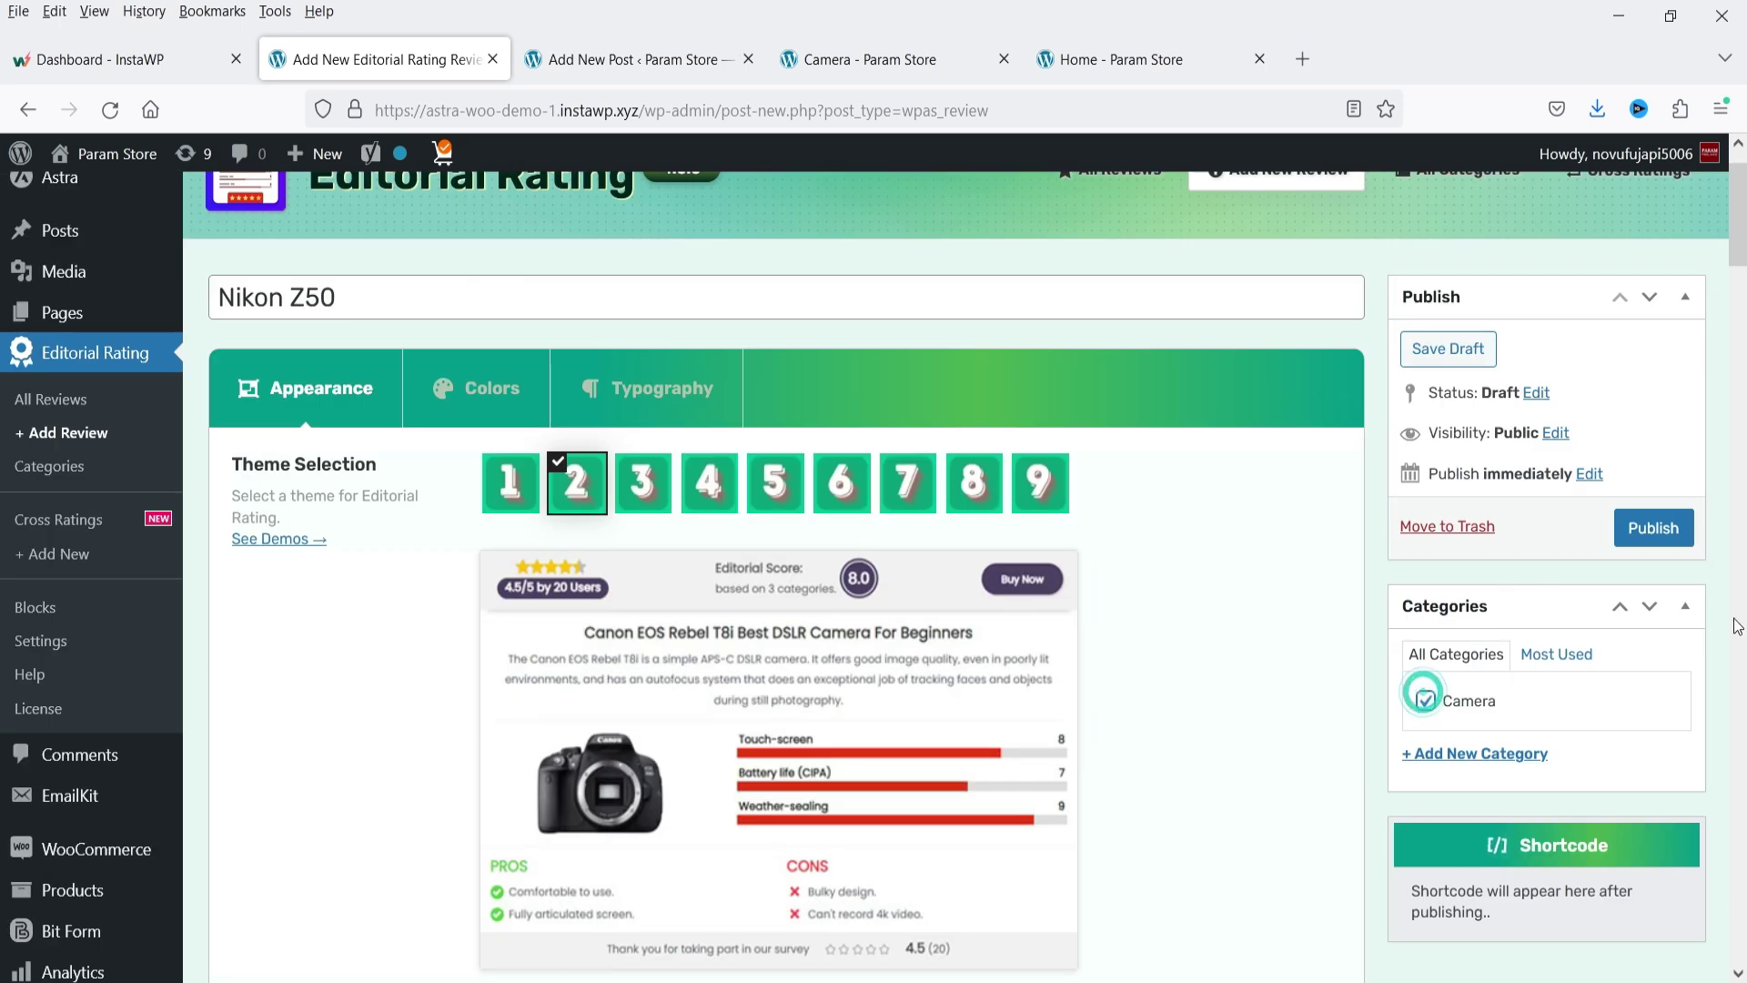
pyautogui.click(1665, 528)
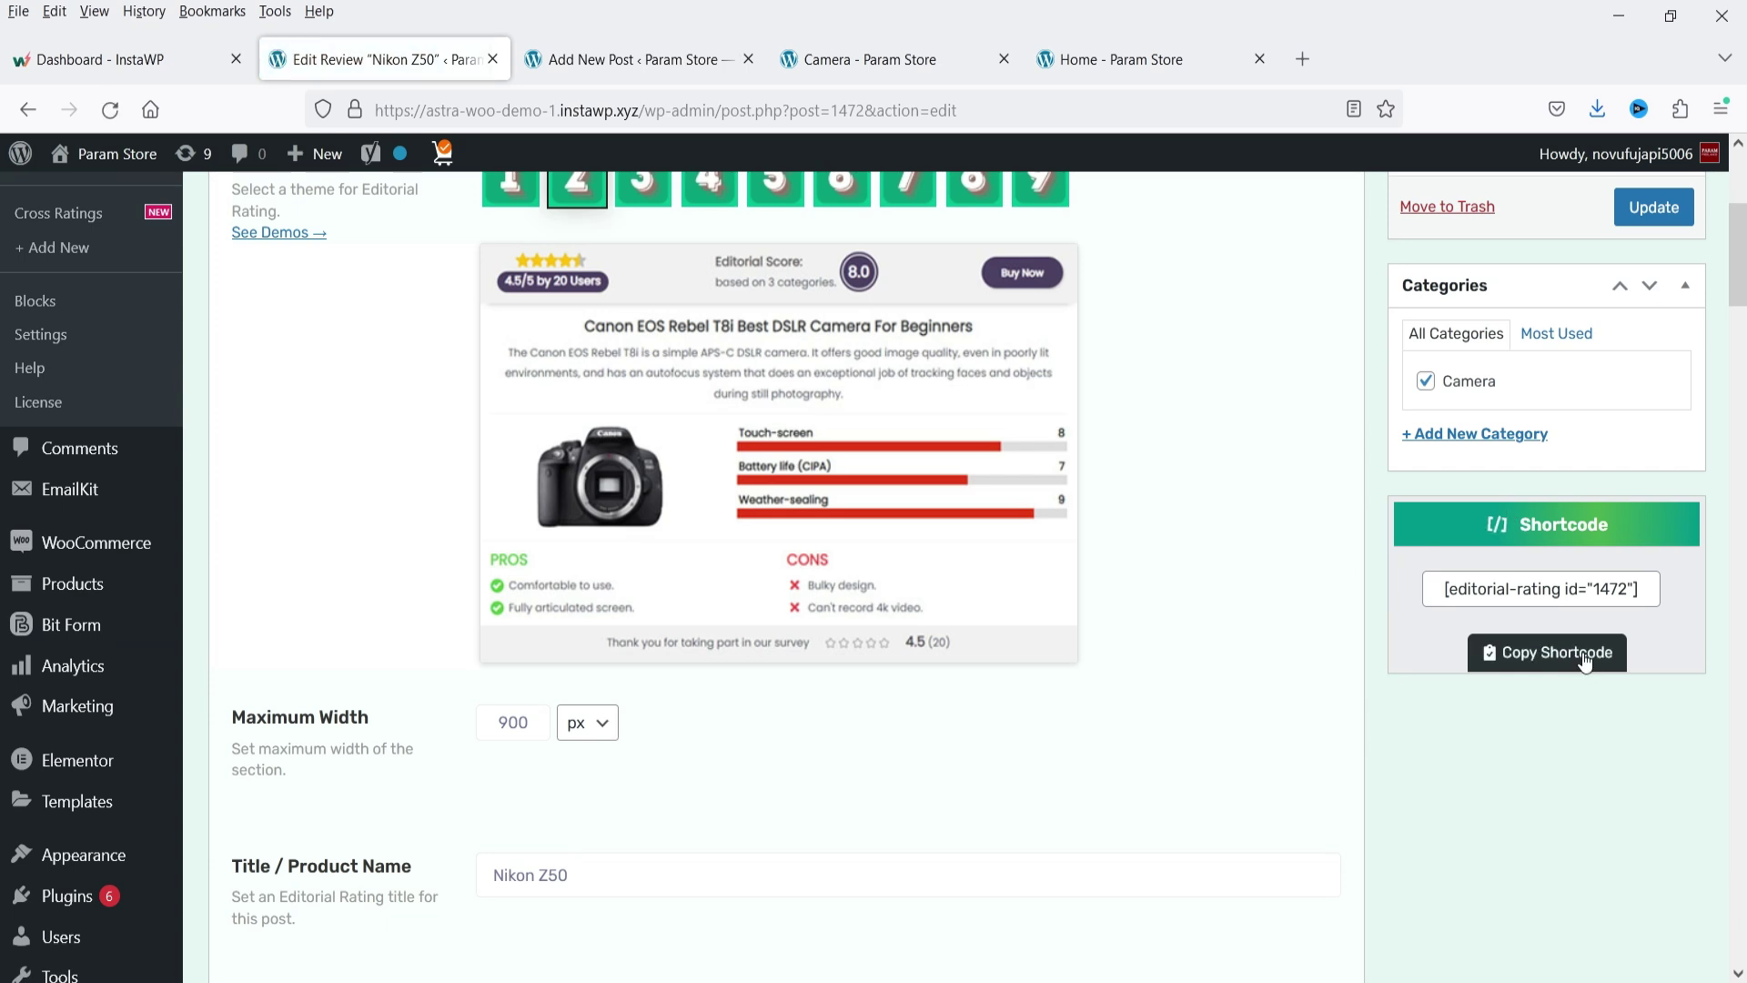
# - Copy the Nikon Z50 review's shortcode and paste it into a new Shortcode block below the existing one in the Camera post
pyautogui.click(1584, 662)
pyautogui.hotkey('ctrl', 'Tab')
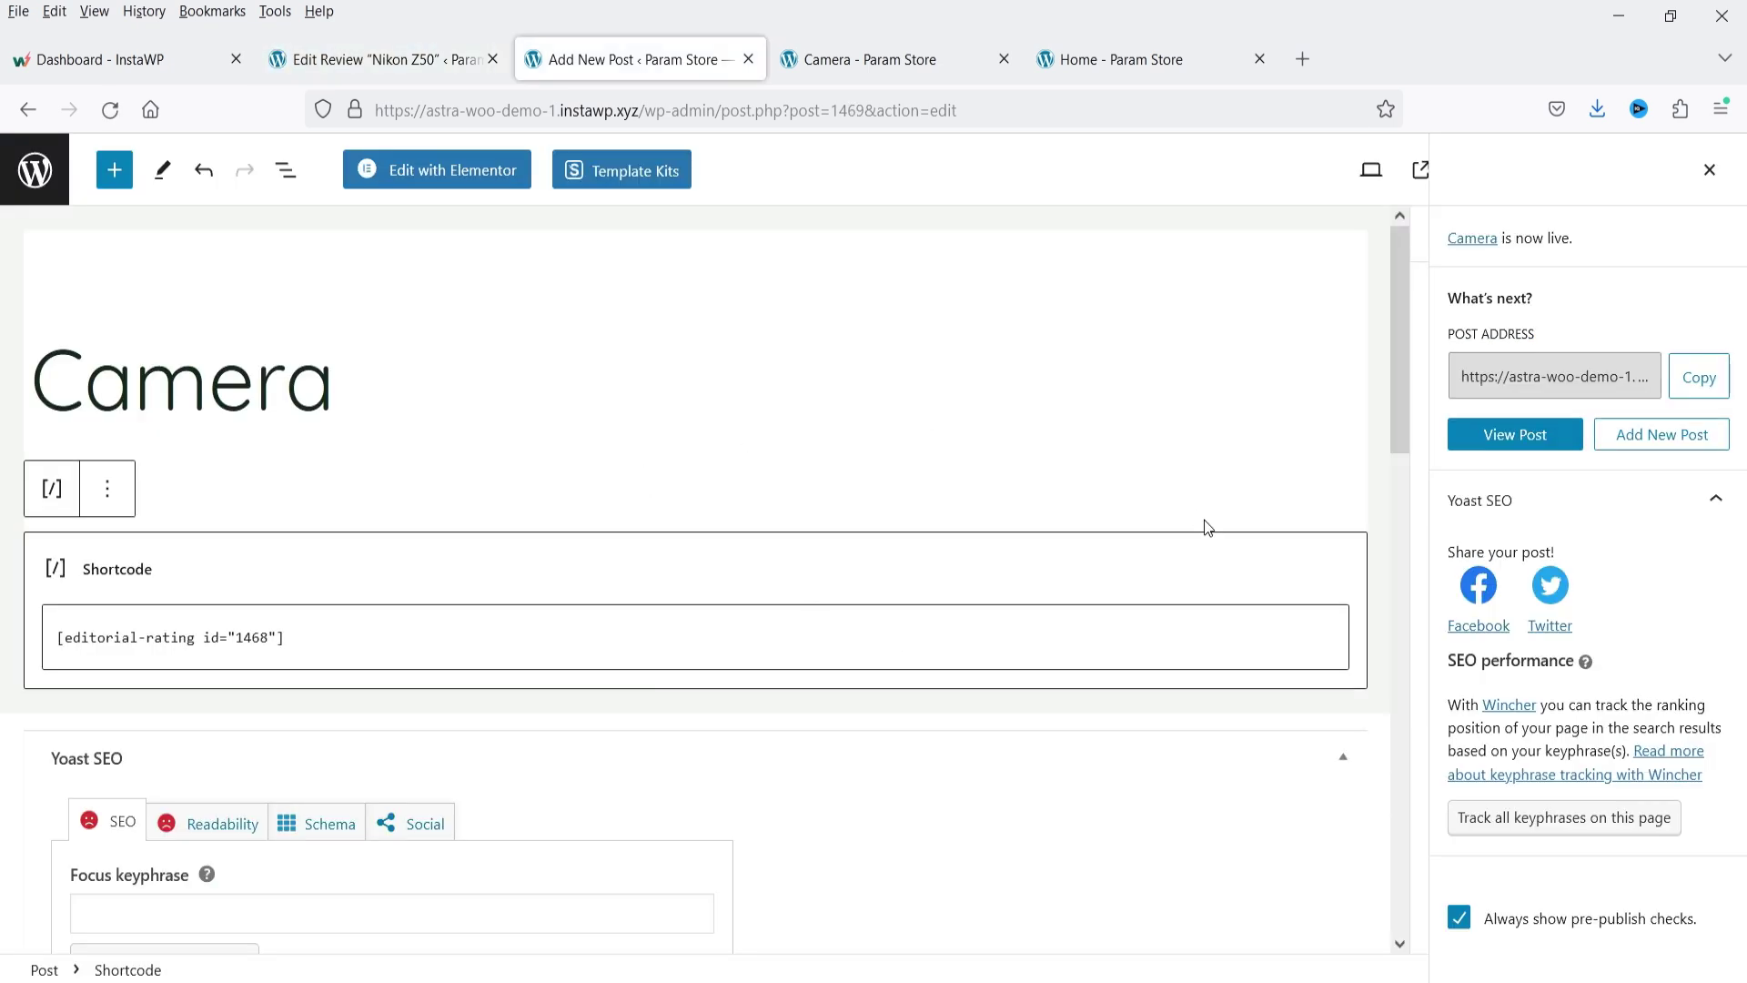
pyautogui.click(1356, 550)
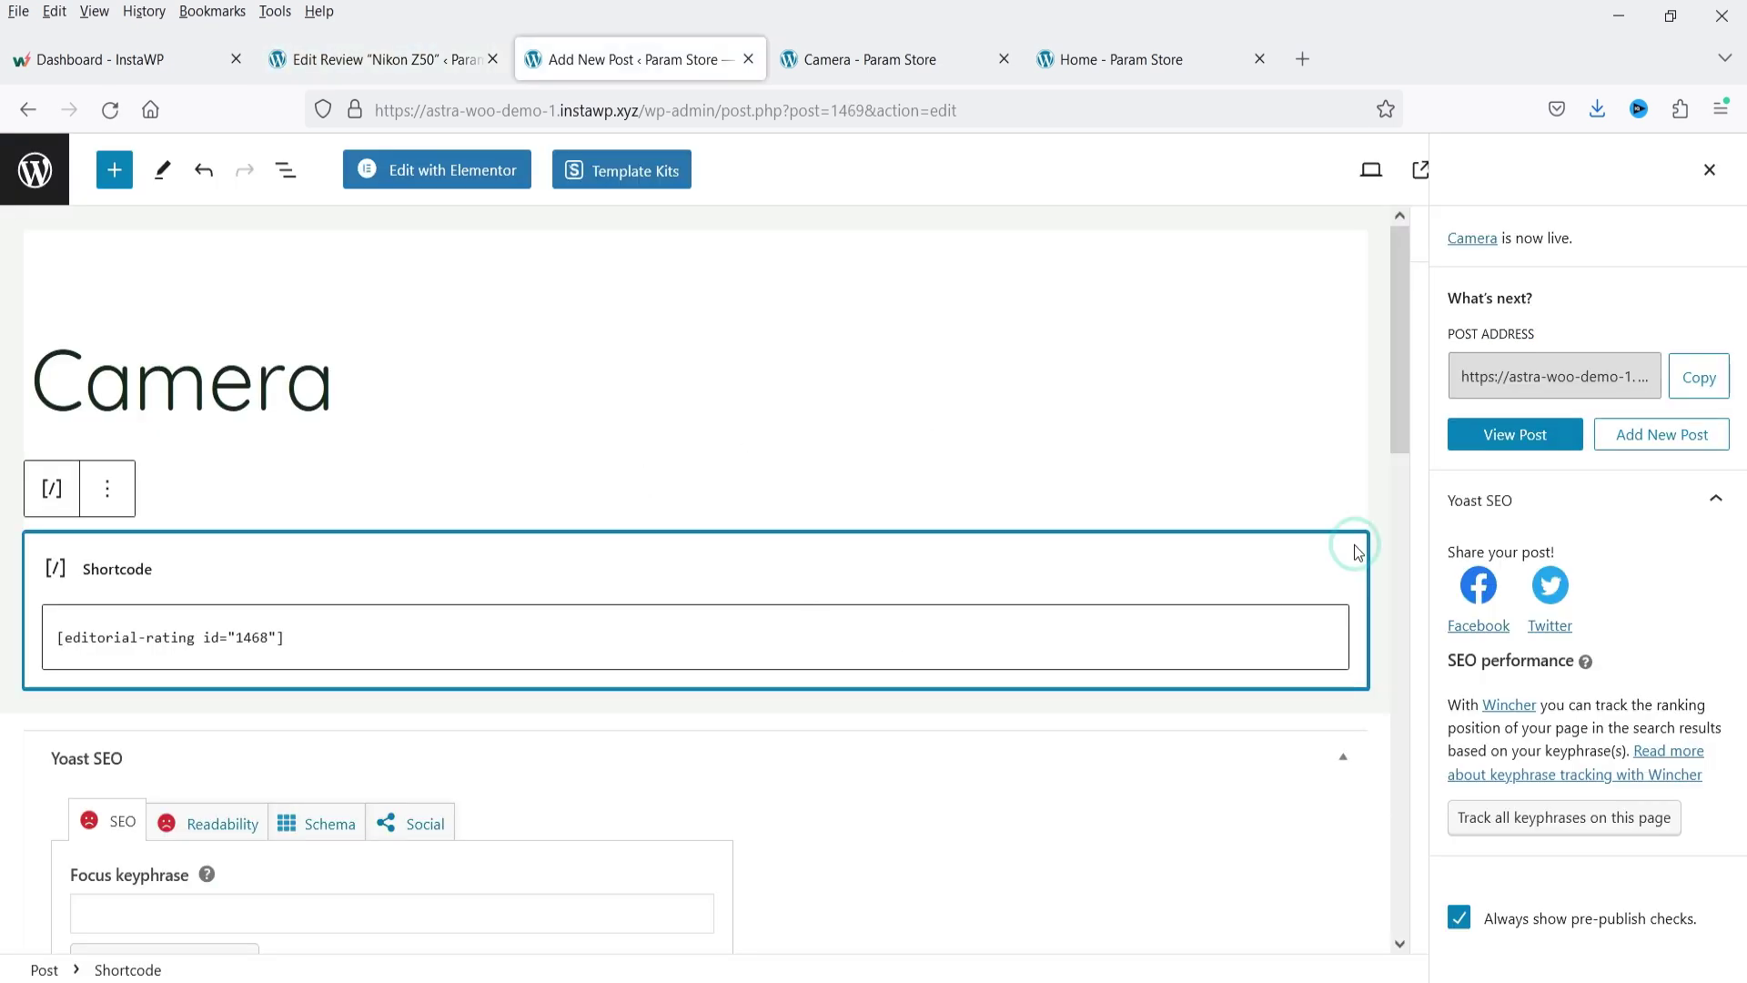
pyautogui.click(1357, 550)
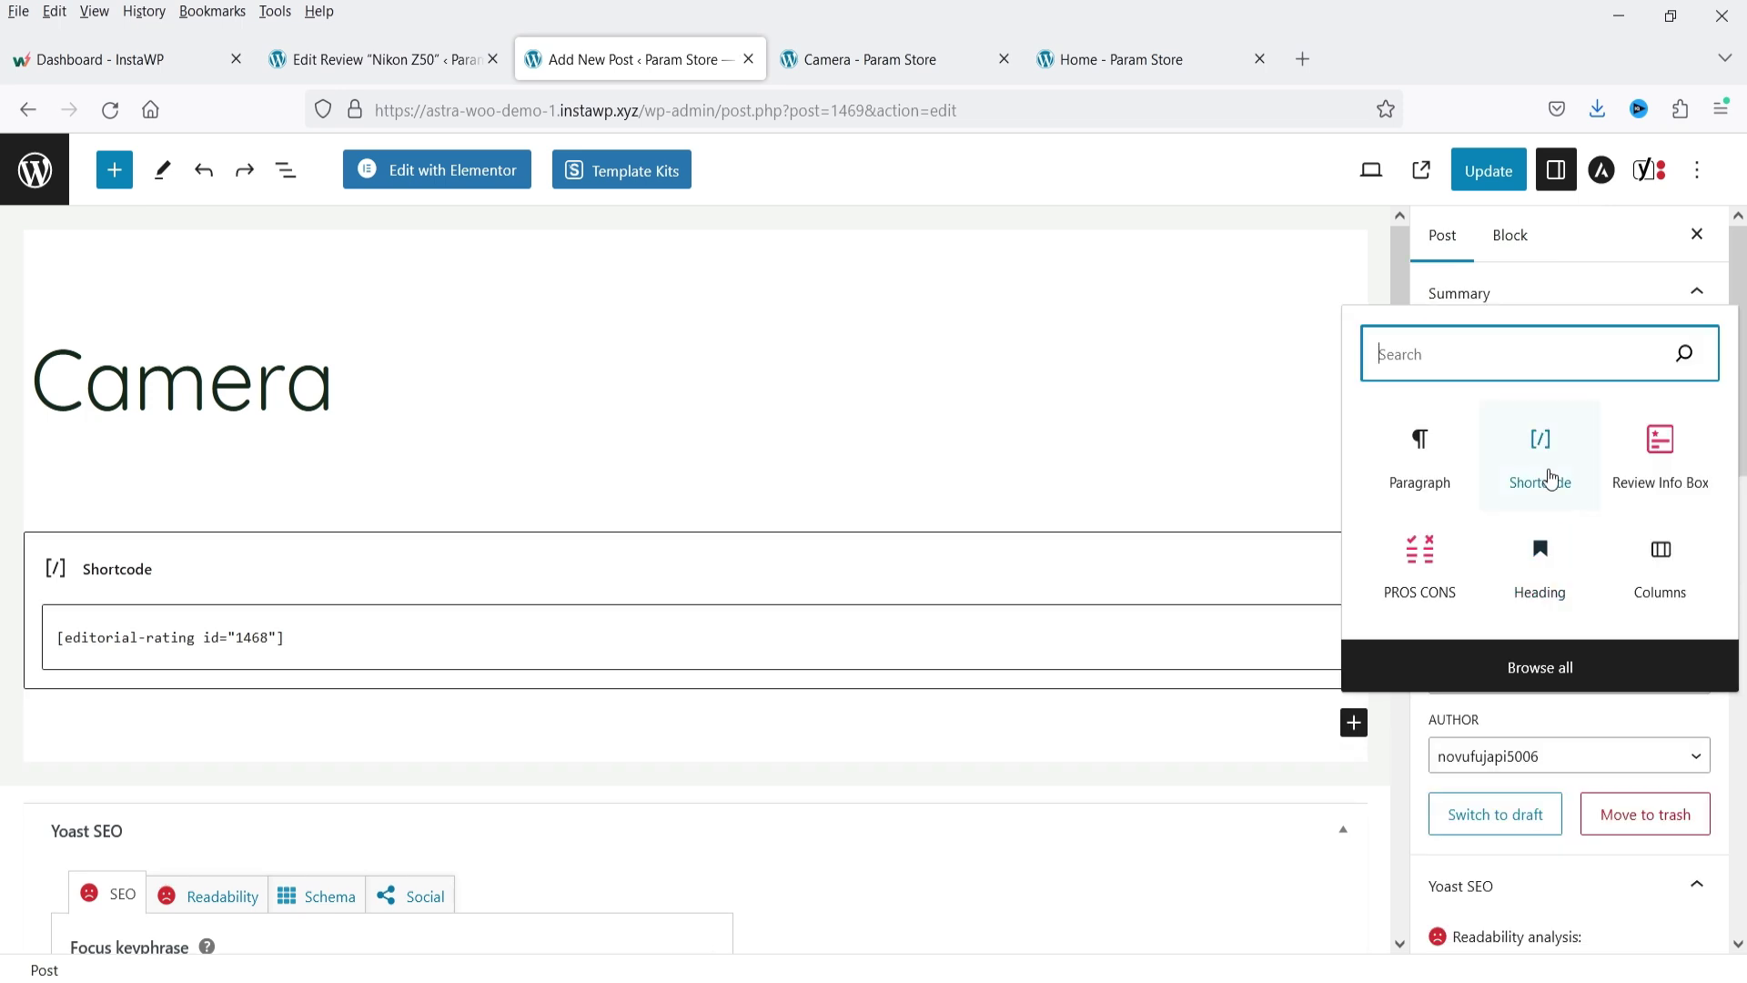
pyautogui.click(1548, 480)
pyautogui.hotkey('ctrl', 'v')
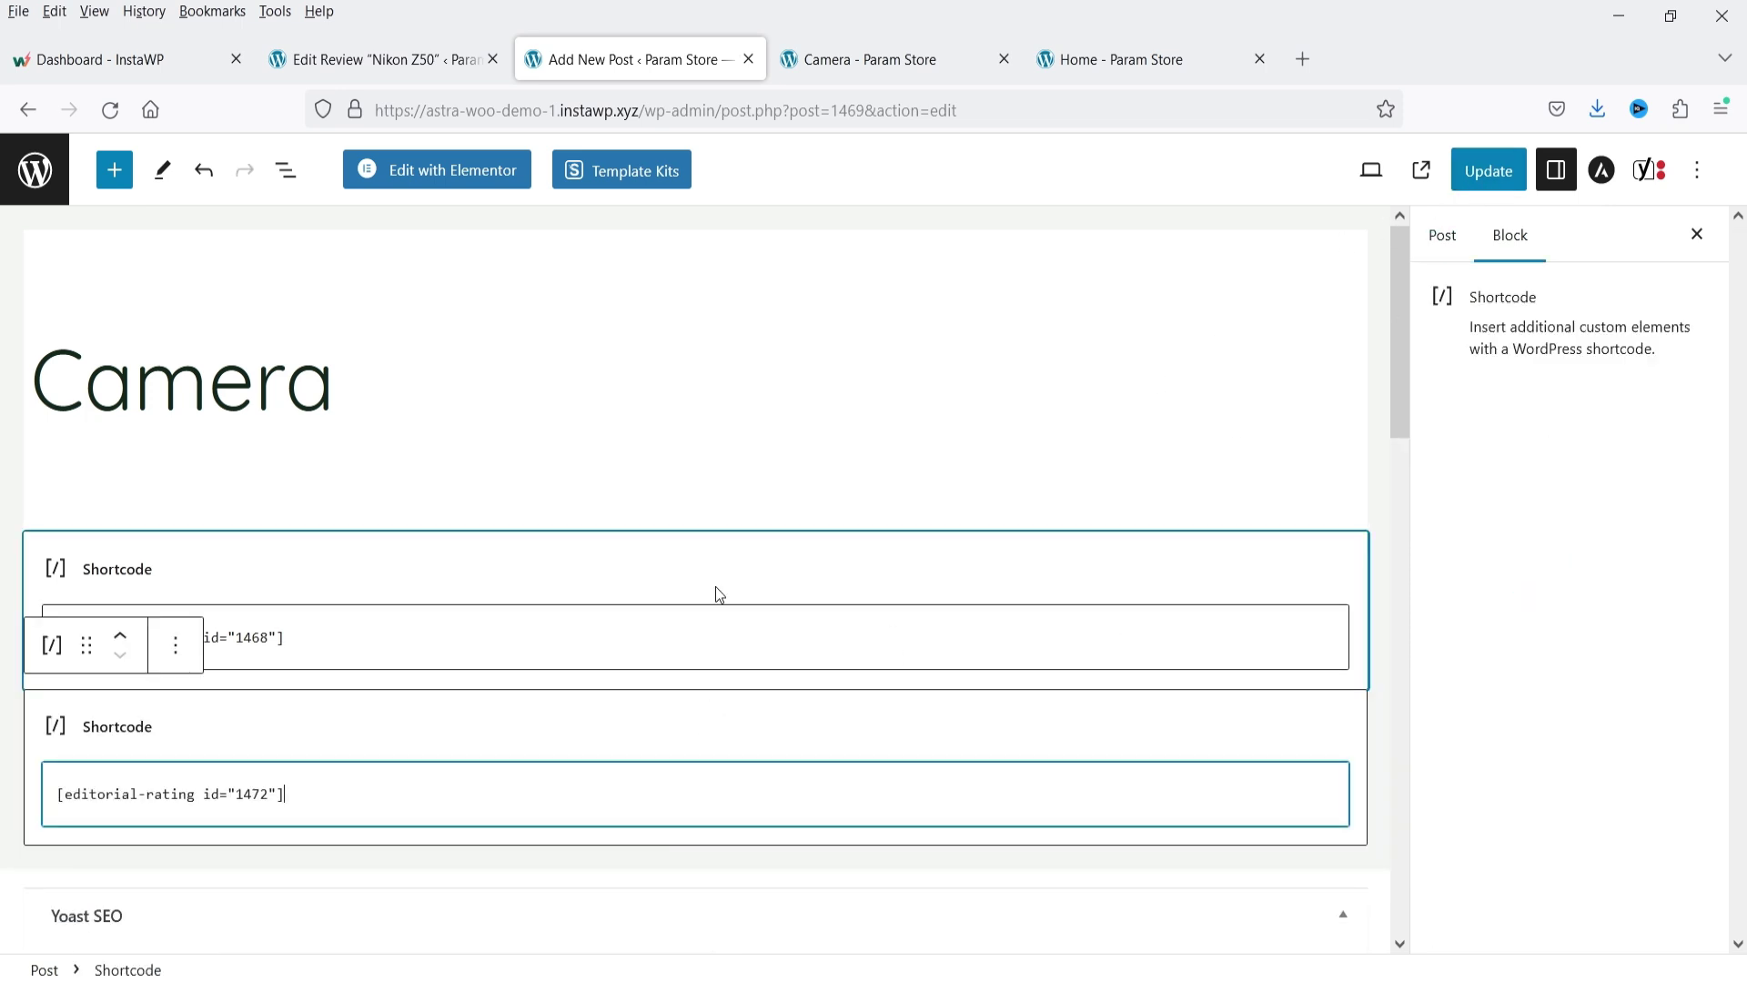
# - Insert a 73 px high Spacer block between the two shortcodes and update the Camera post
pyautogui.scroll(-5, 893, 761)
pyautogui.click(1353, 375)
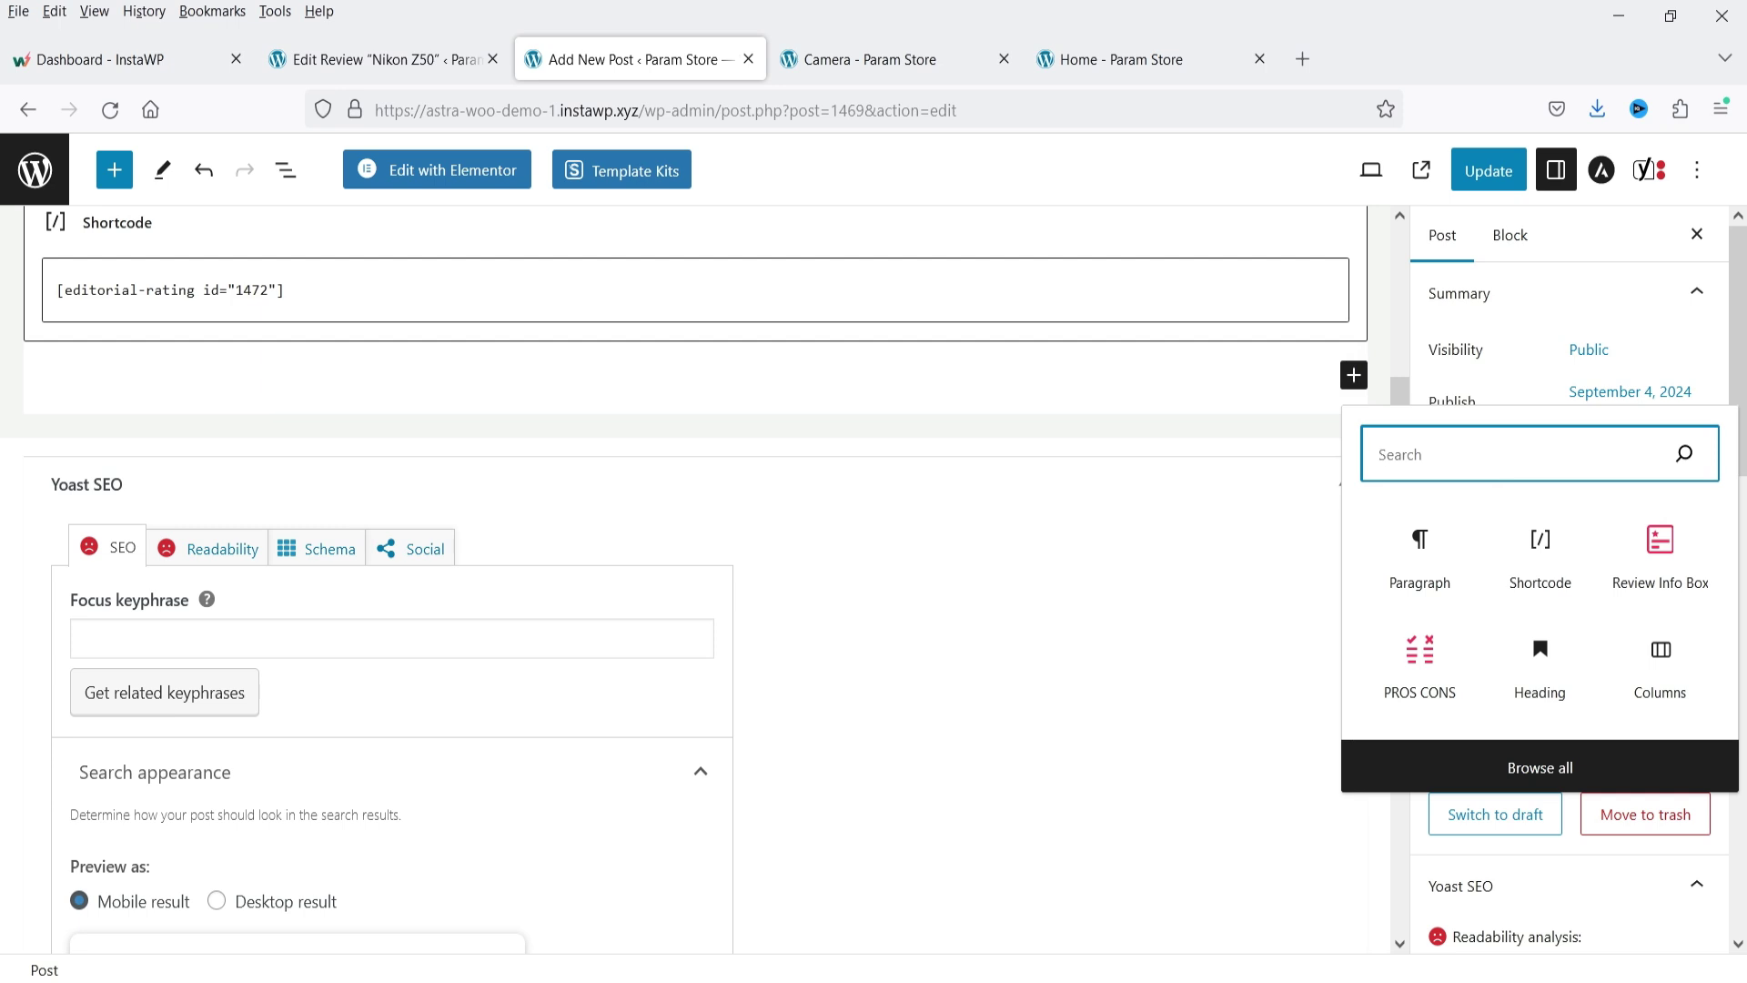
pyautogui.write('spa')
pyautogui.click(1412, 536)
pyautogui.moveTo(697, 834); pyautogui.dragTo(694, 810)
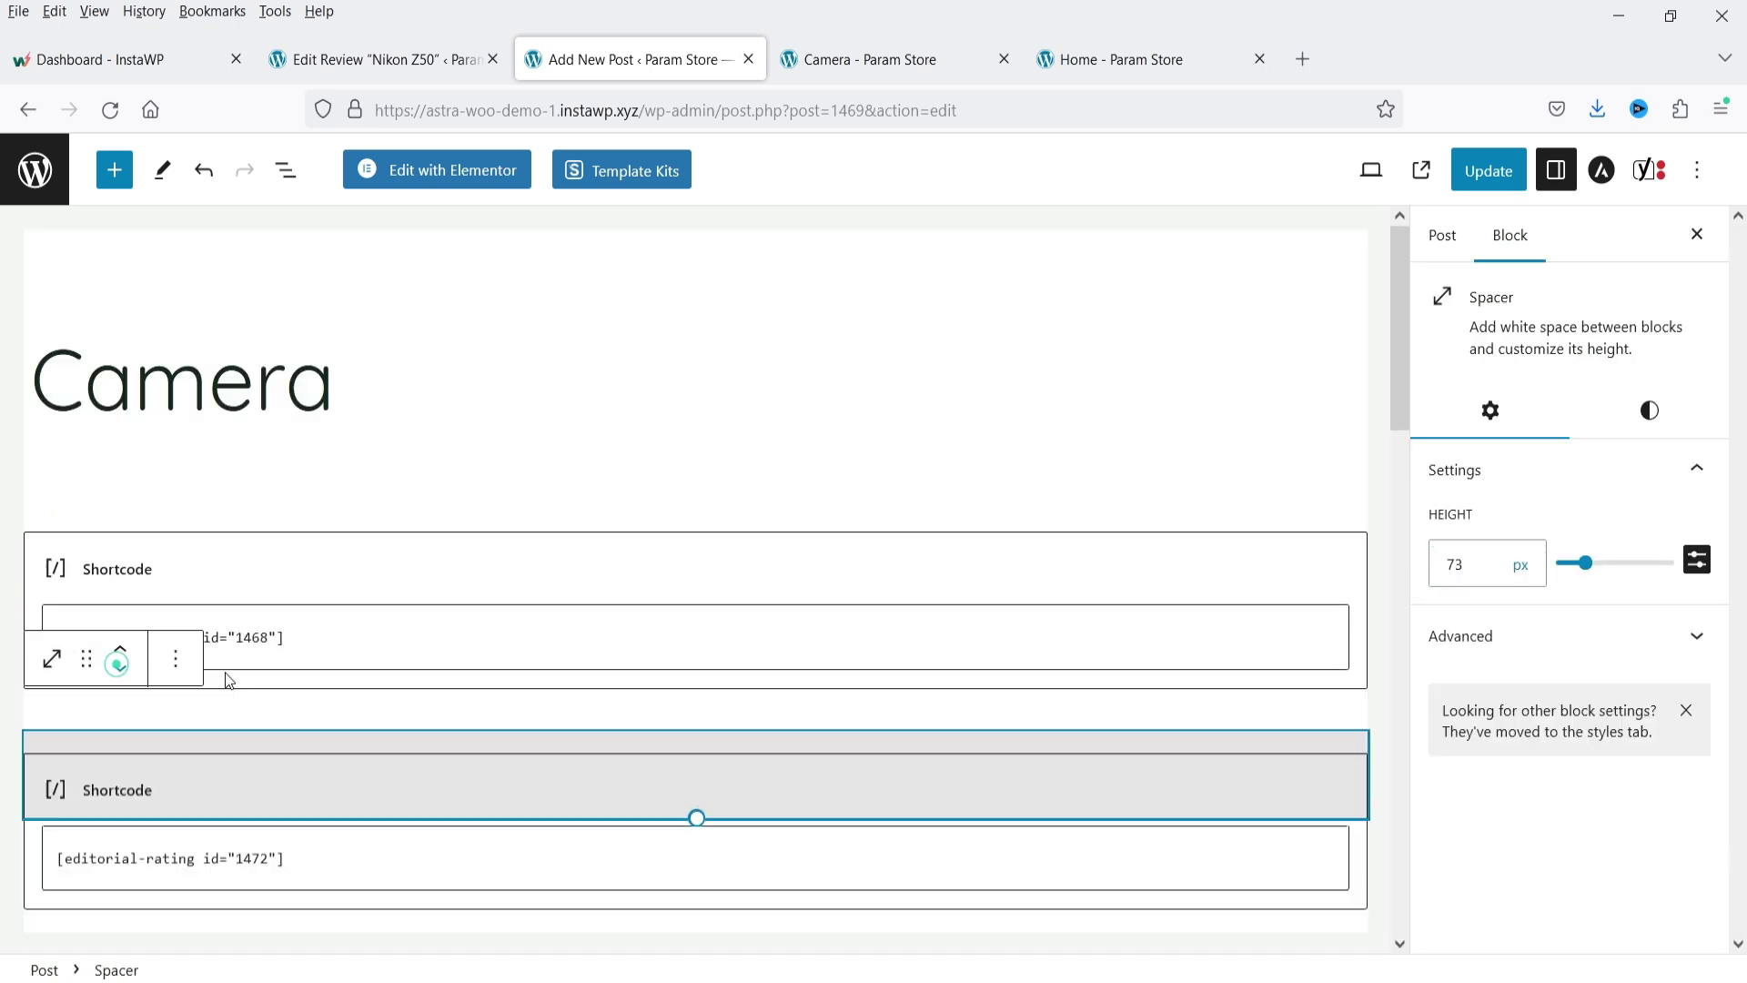
pyautogui.click(1488, 170)
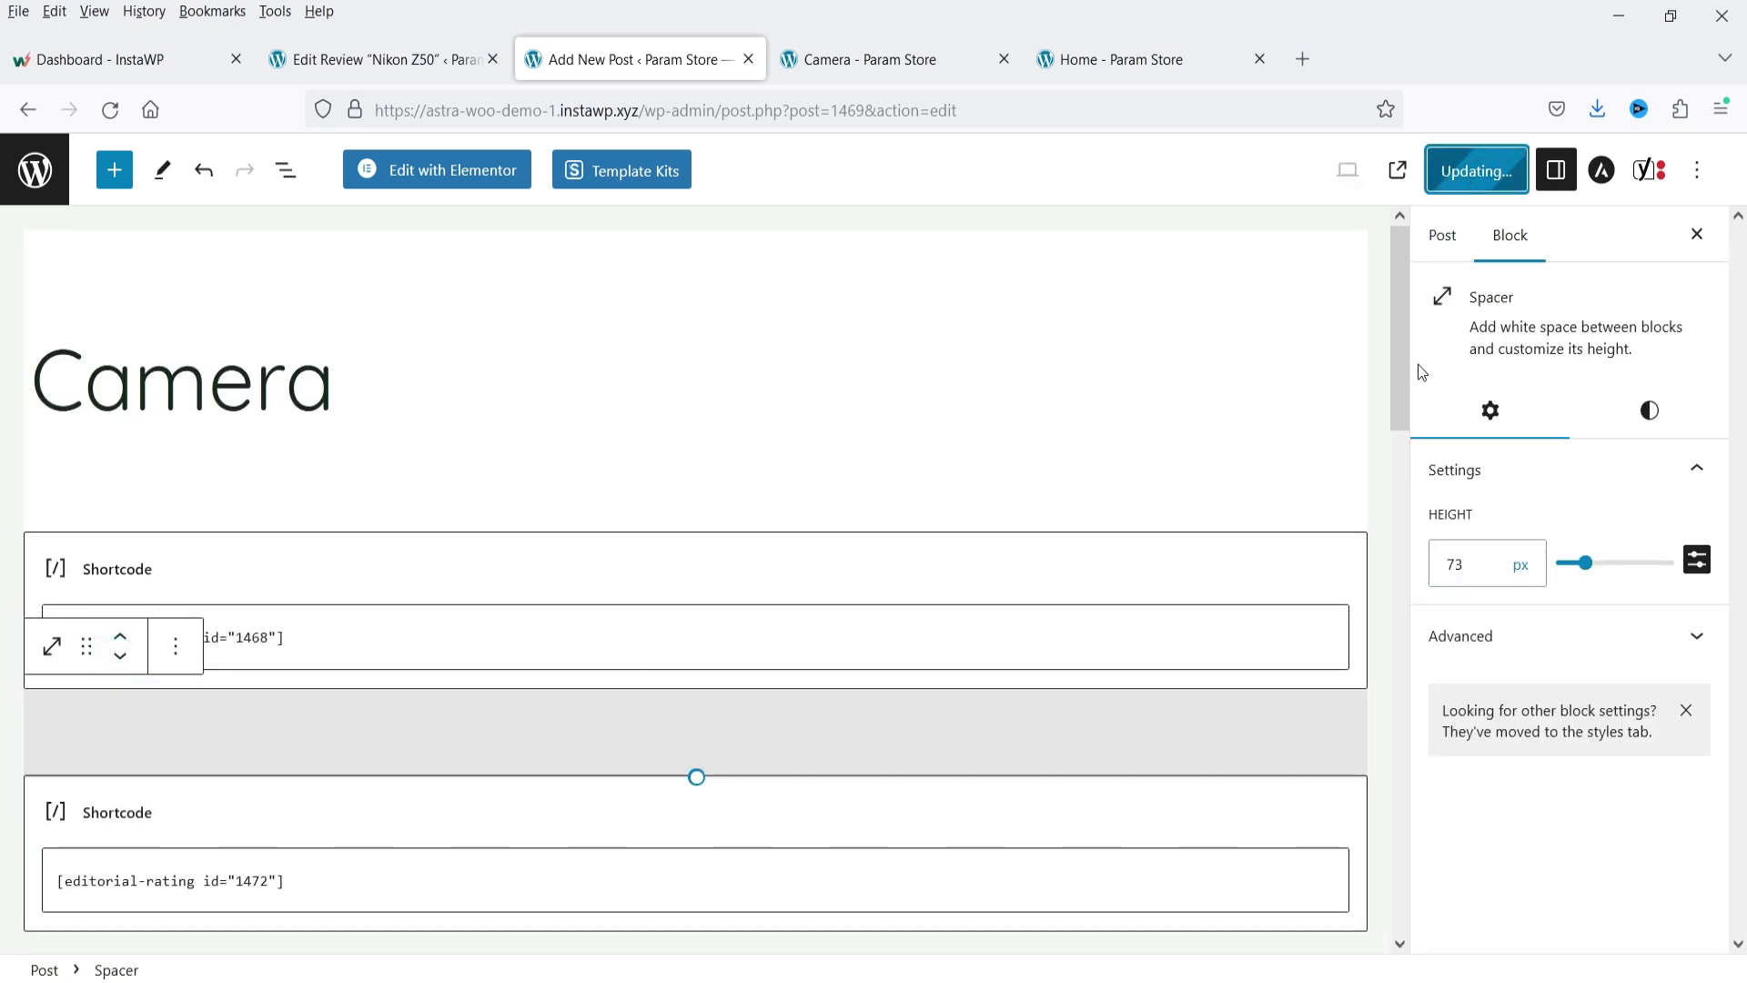
# - Reload the published Camera post and examine both the Sony and Nikon Z50 reviews, including scores, pros and cons, and spacing
pyautogui.click(849, 61)
pyautogui.press('F5')
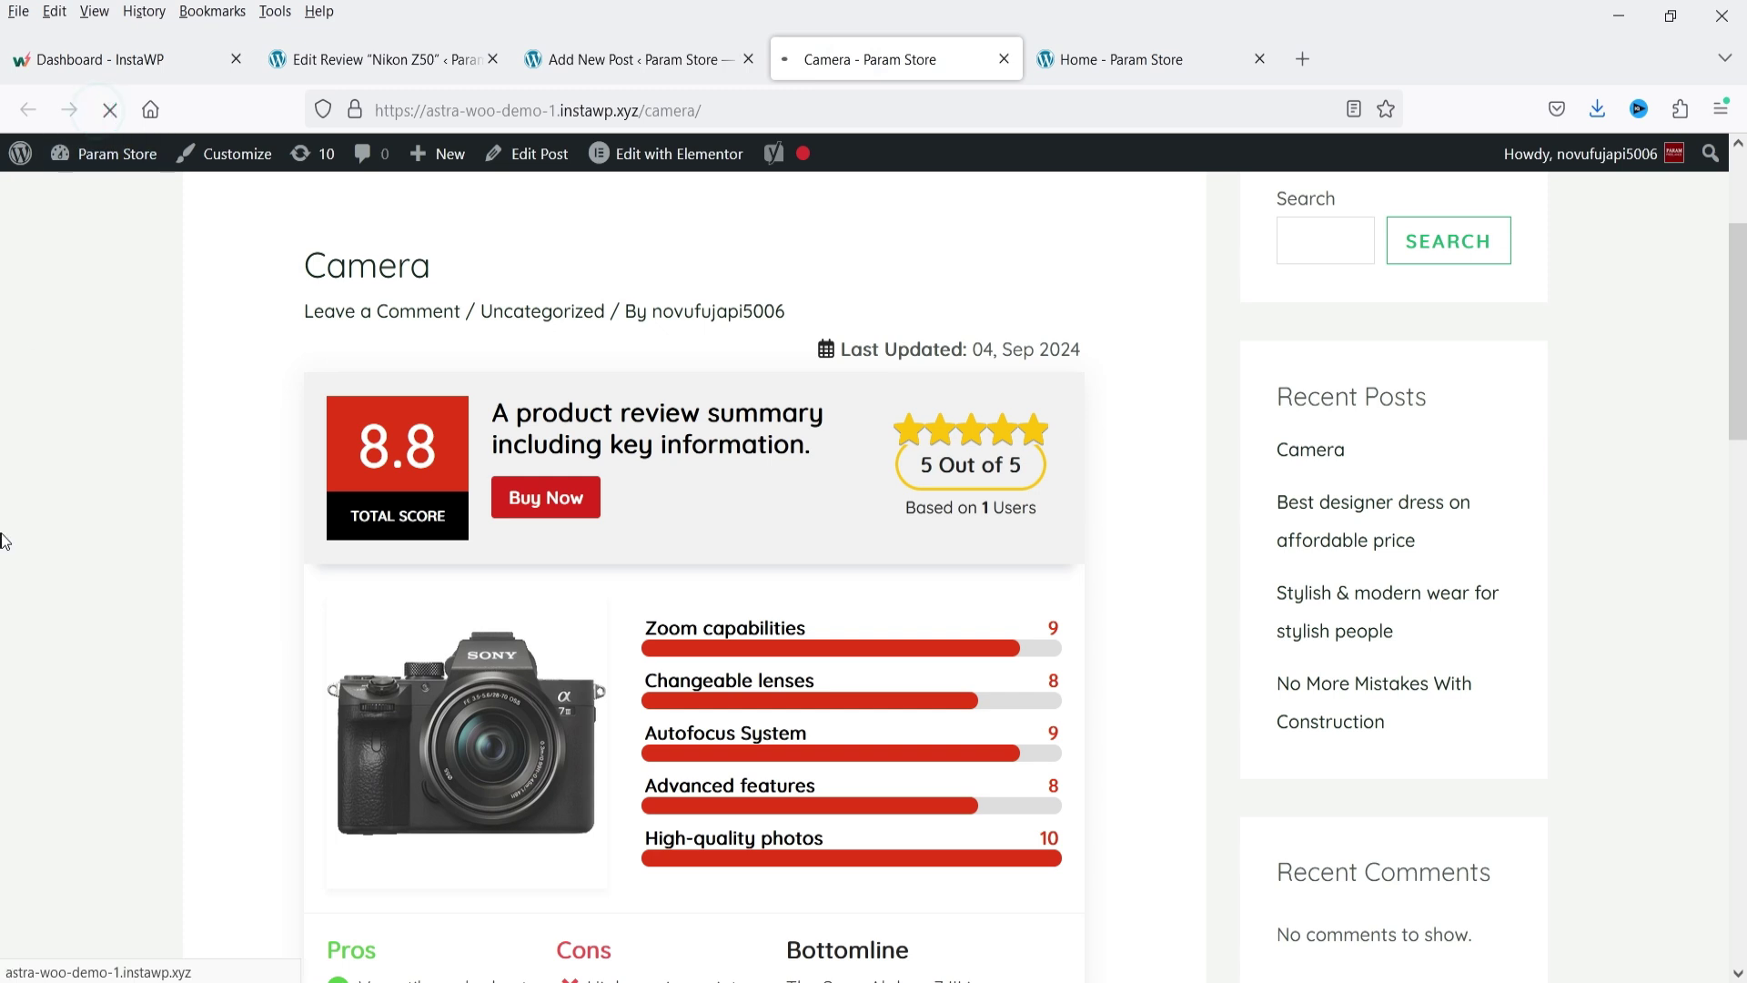
pyautogui.scroll(-6, 692, 492)
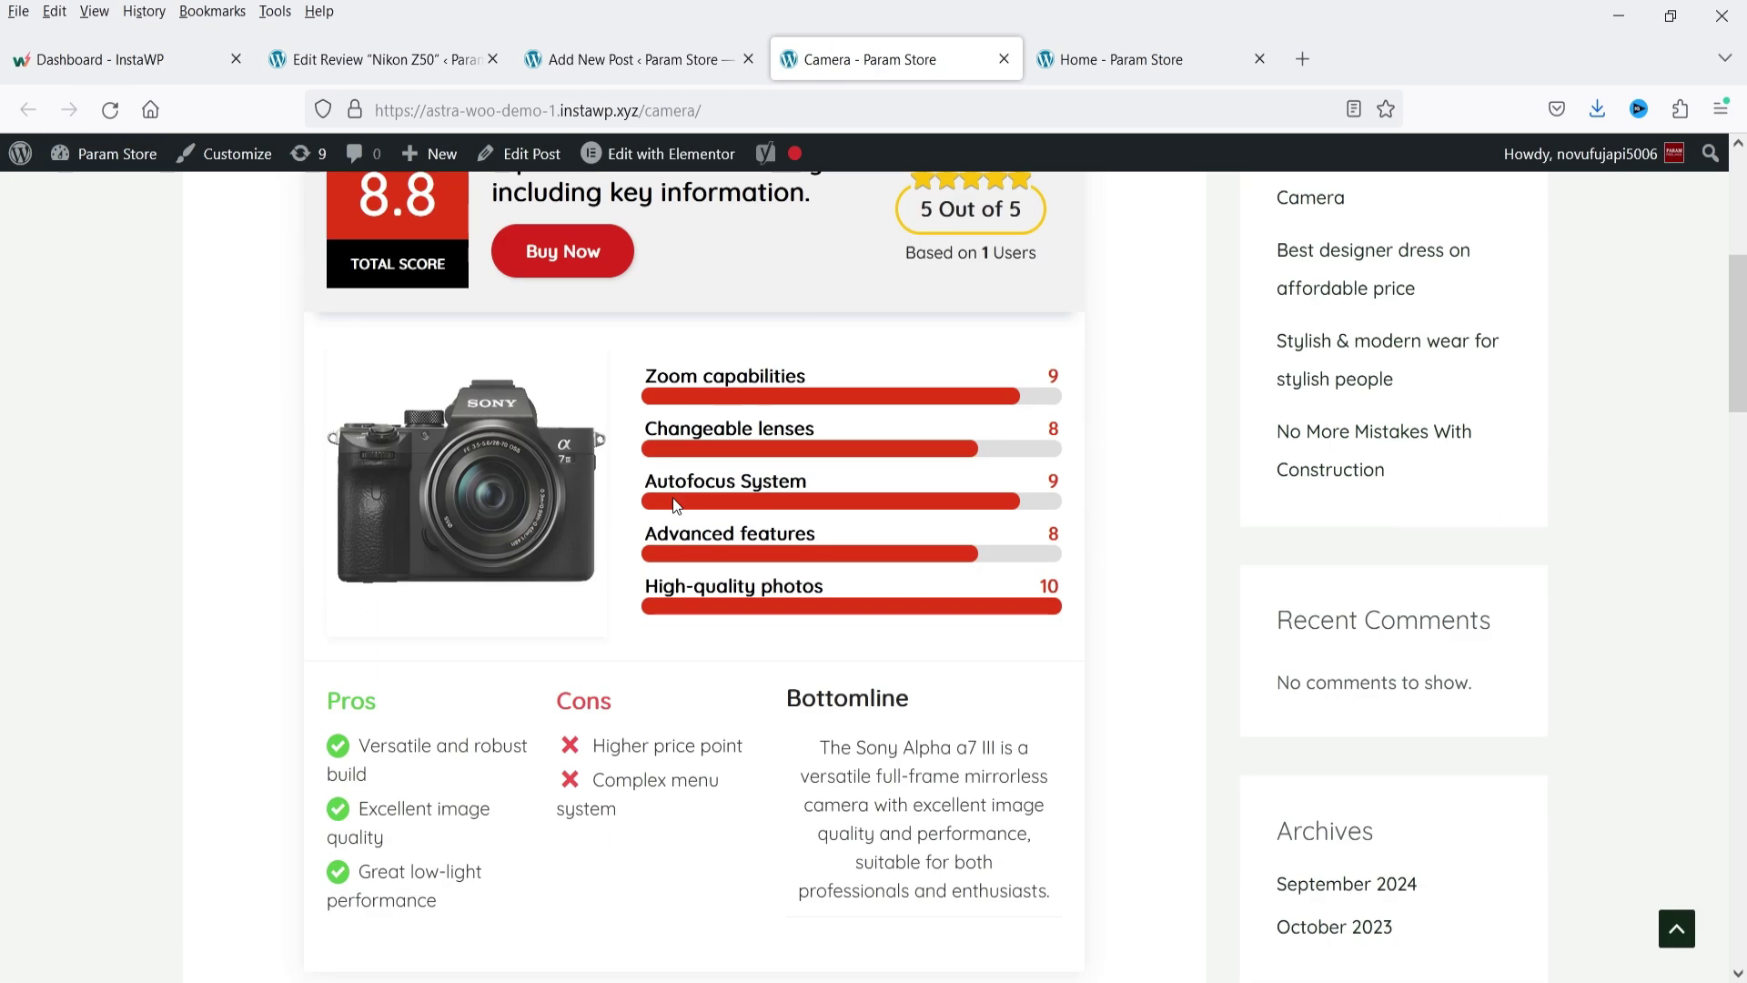
pyautogui.scroll(-4, 655, 496)
pyautogui.scroll(-1, 1019, 474)
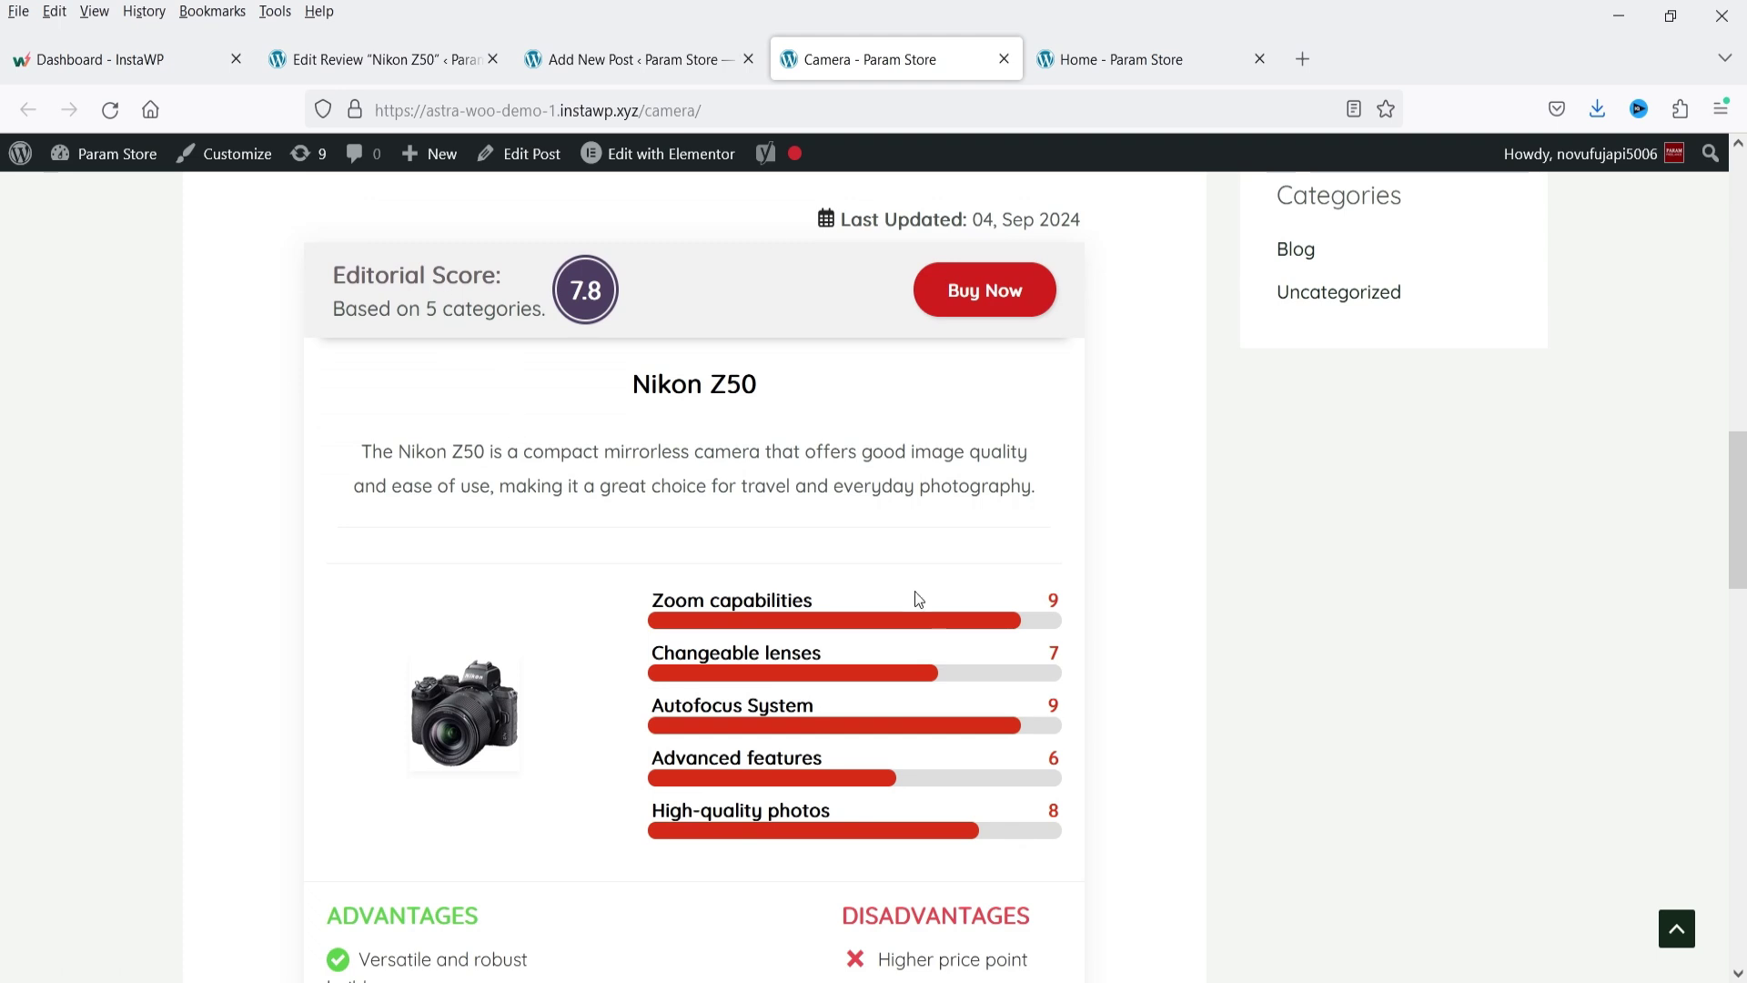
pyautogui.scroll(-2, 914, 593)
pyautogui.scroll(-1, 921, 561)
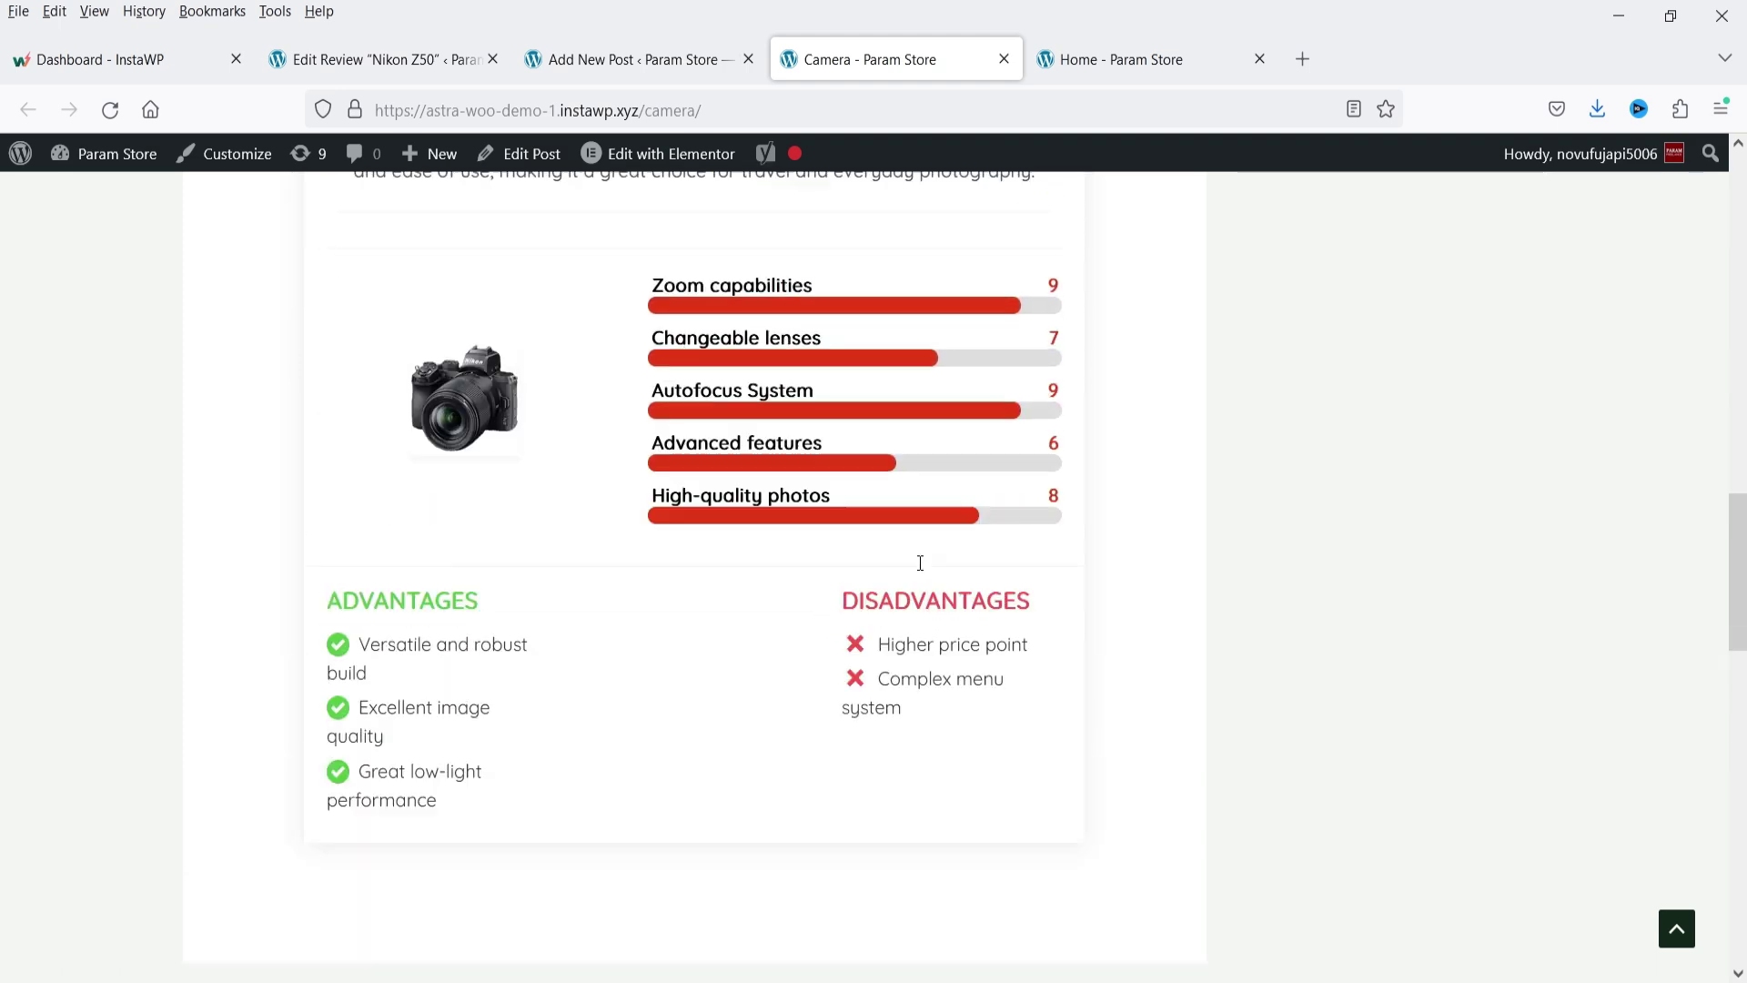
pyautogui.scroll(3, 920, 561)
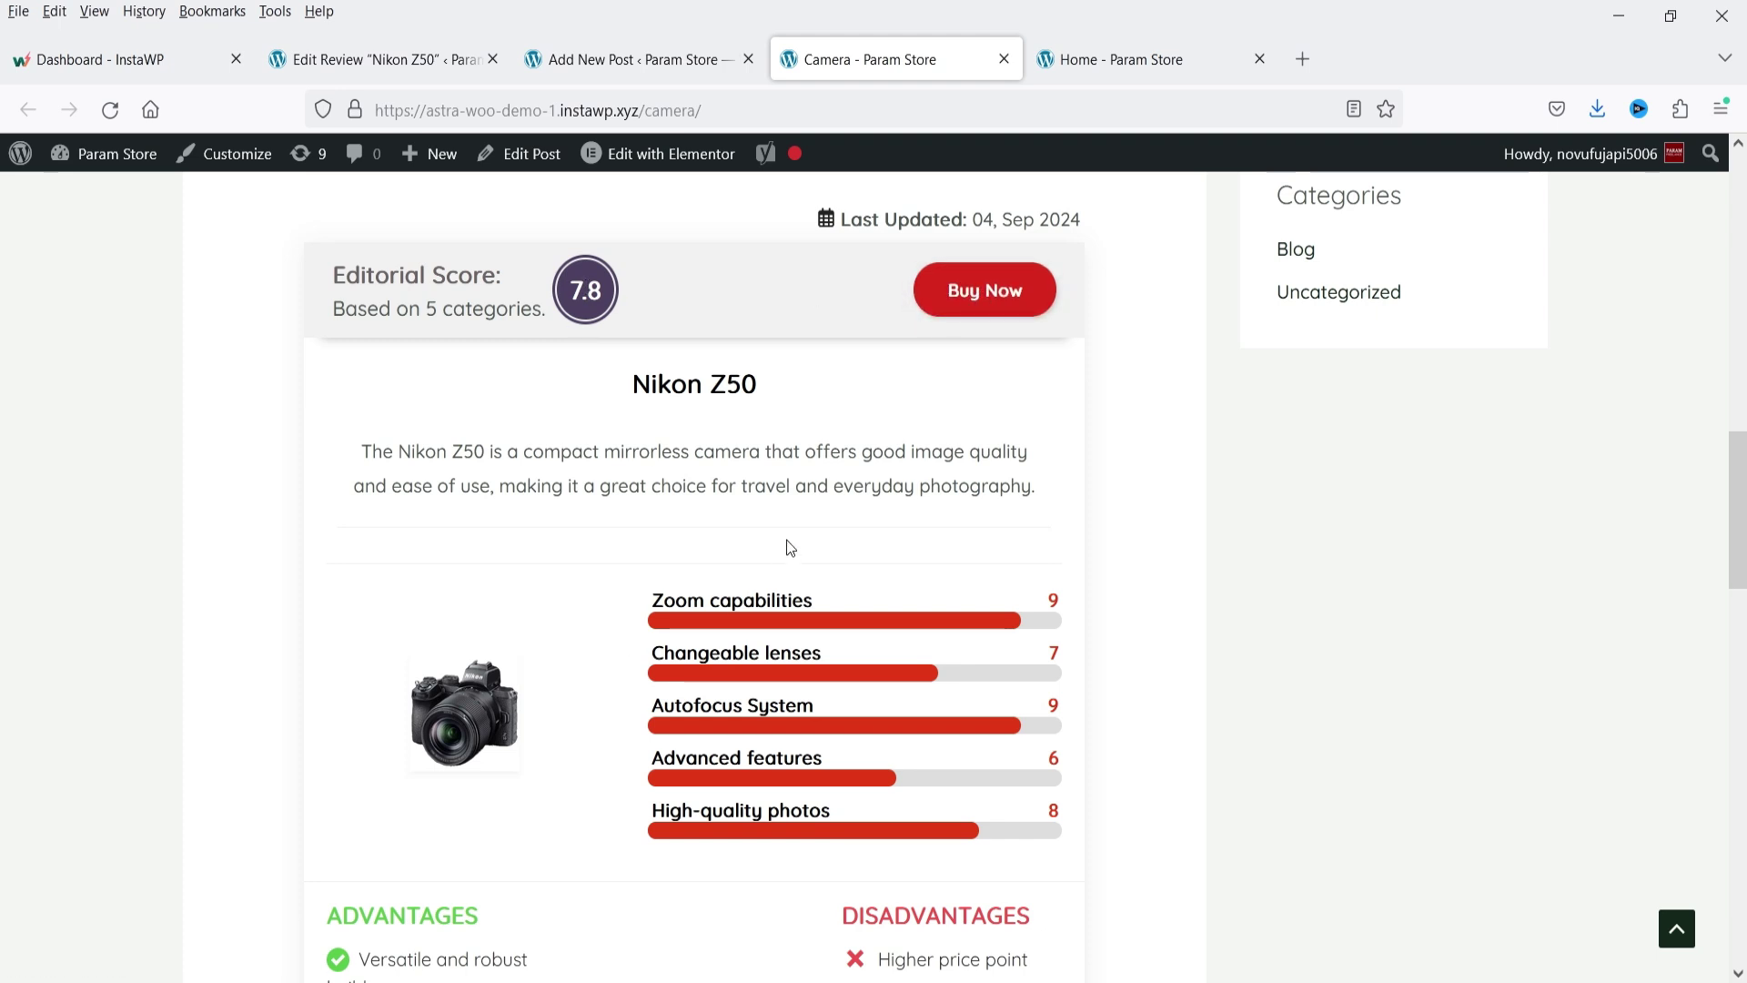
pyautogui.scroll(-3, 846, 540)
pyautogui.scroll(-4, 913, 643)
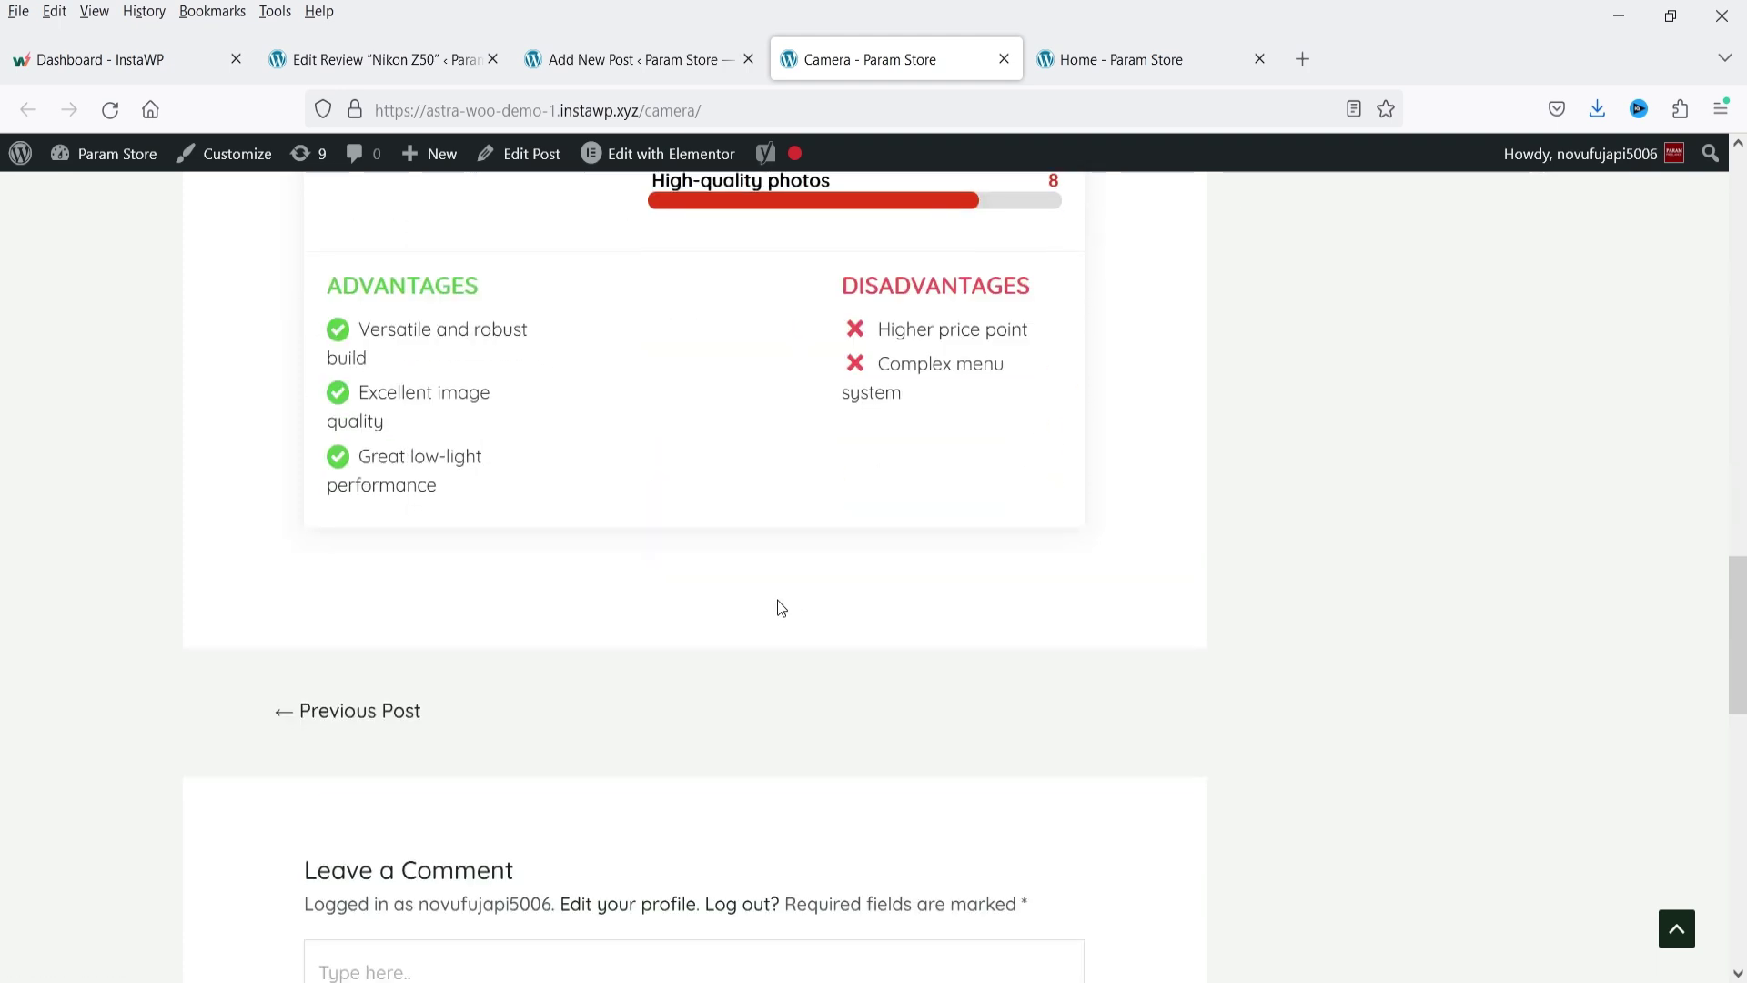
pyautogui.scroll(7, 776, 604)
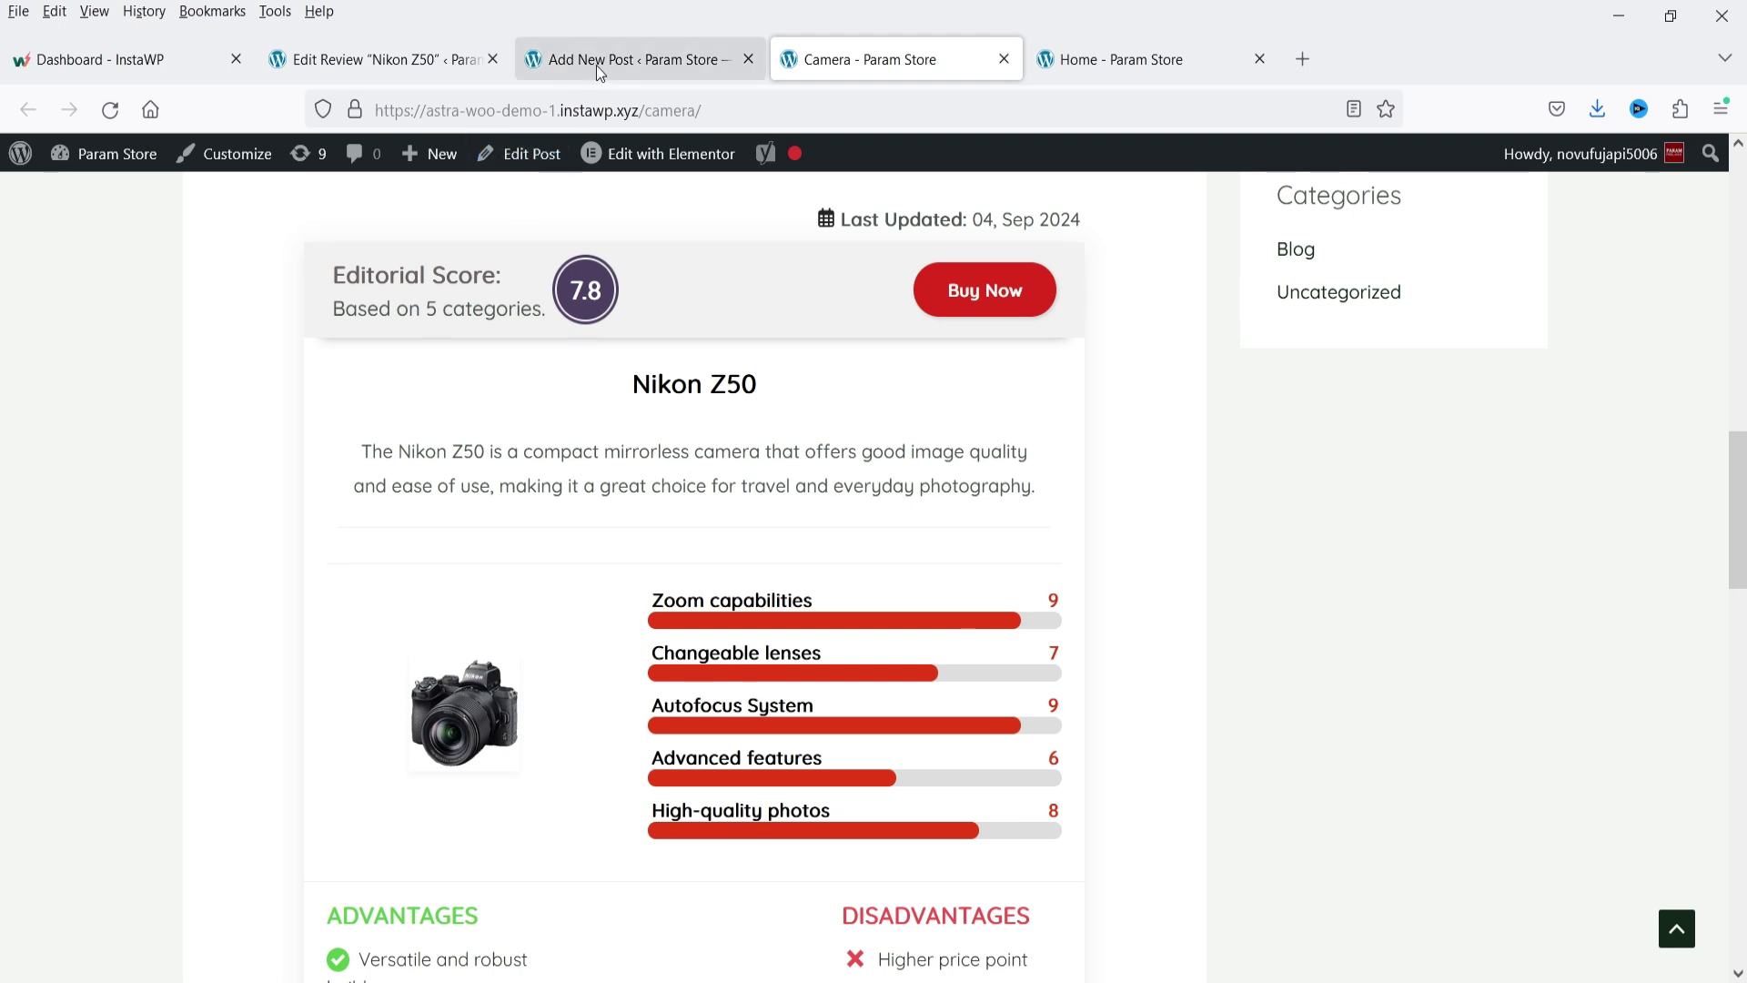
# - Start a new Editorial Rating review and title it Canon EOS R6
pyautogui.click(347, 65)
pyautogui.scroll(5, 337, 435)
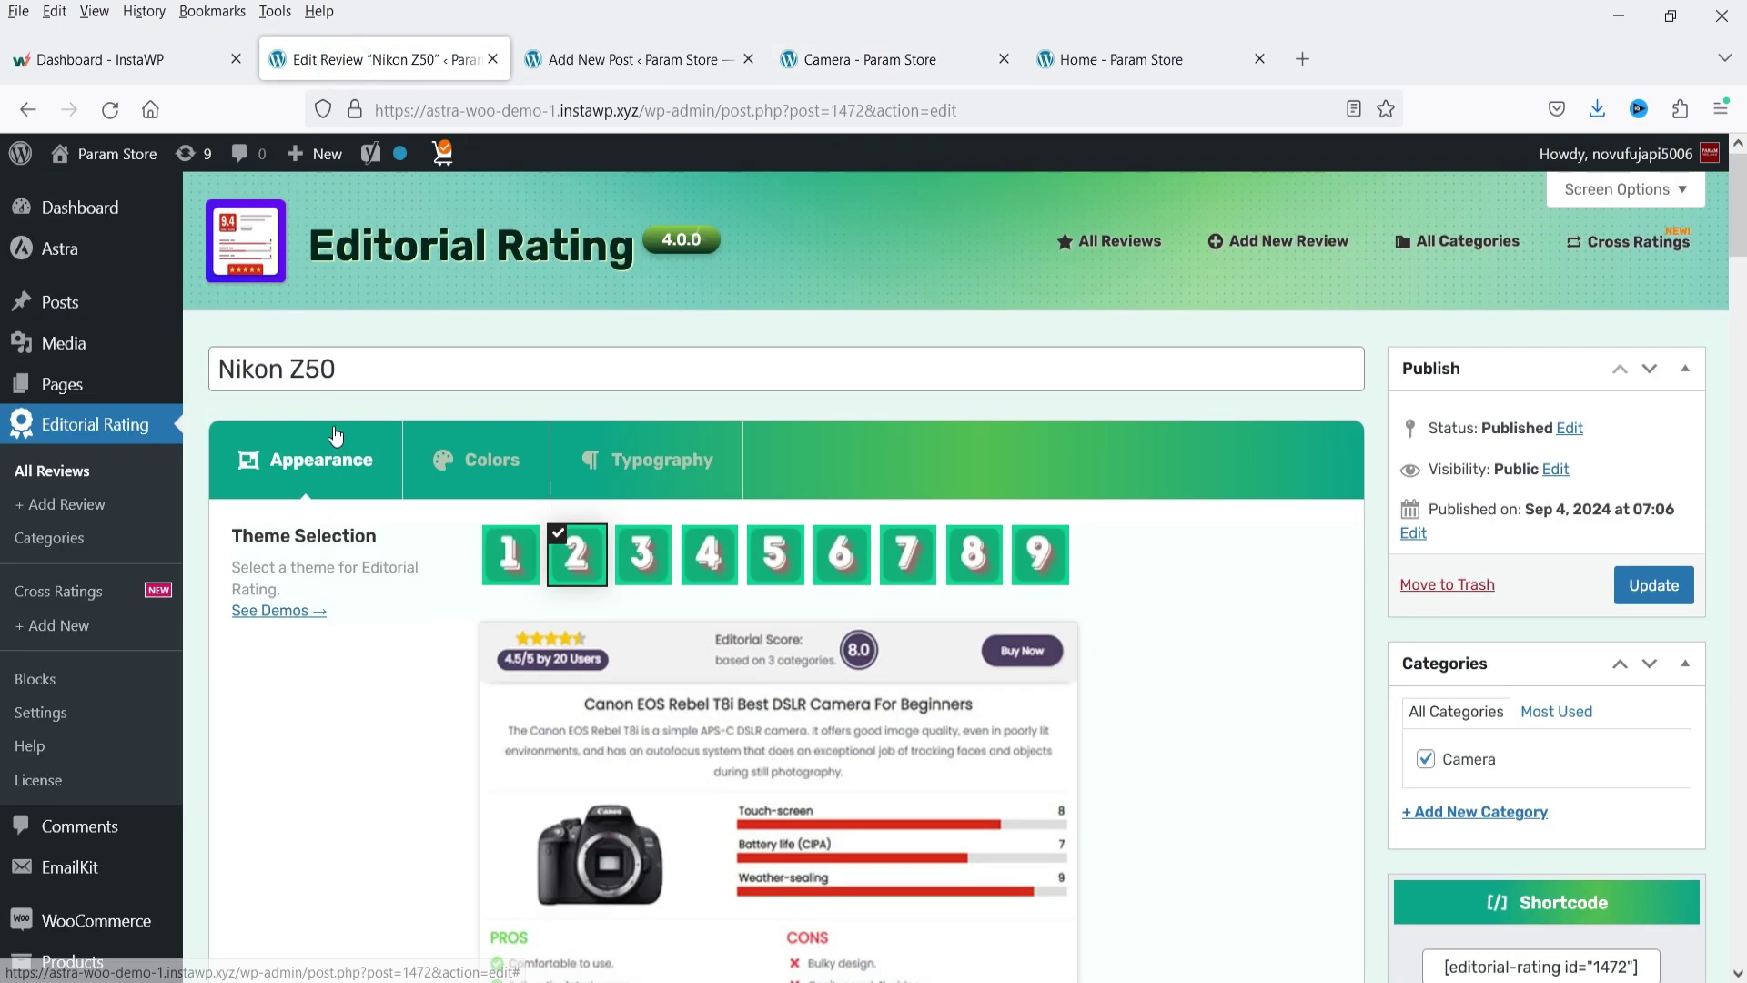
pyautogui.click(1286, 242)
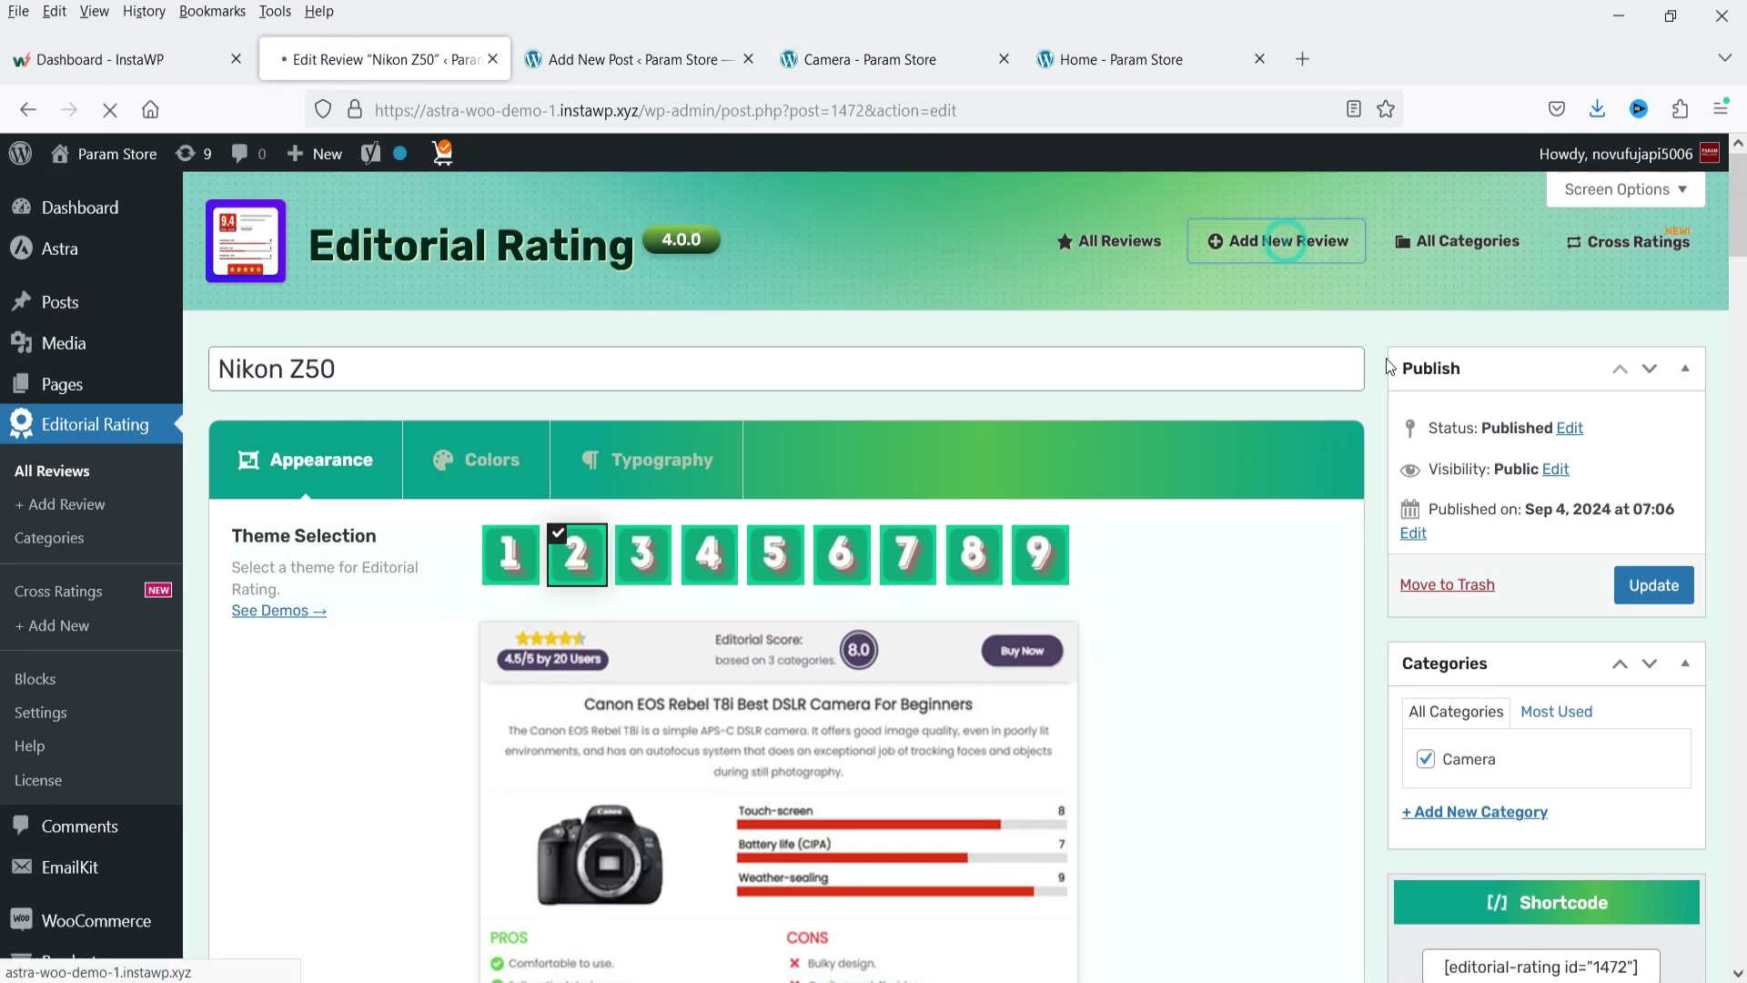
pyautogui.hotkey('ctrl', 'v')
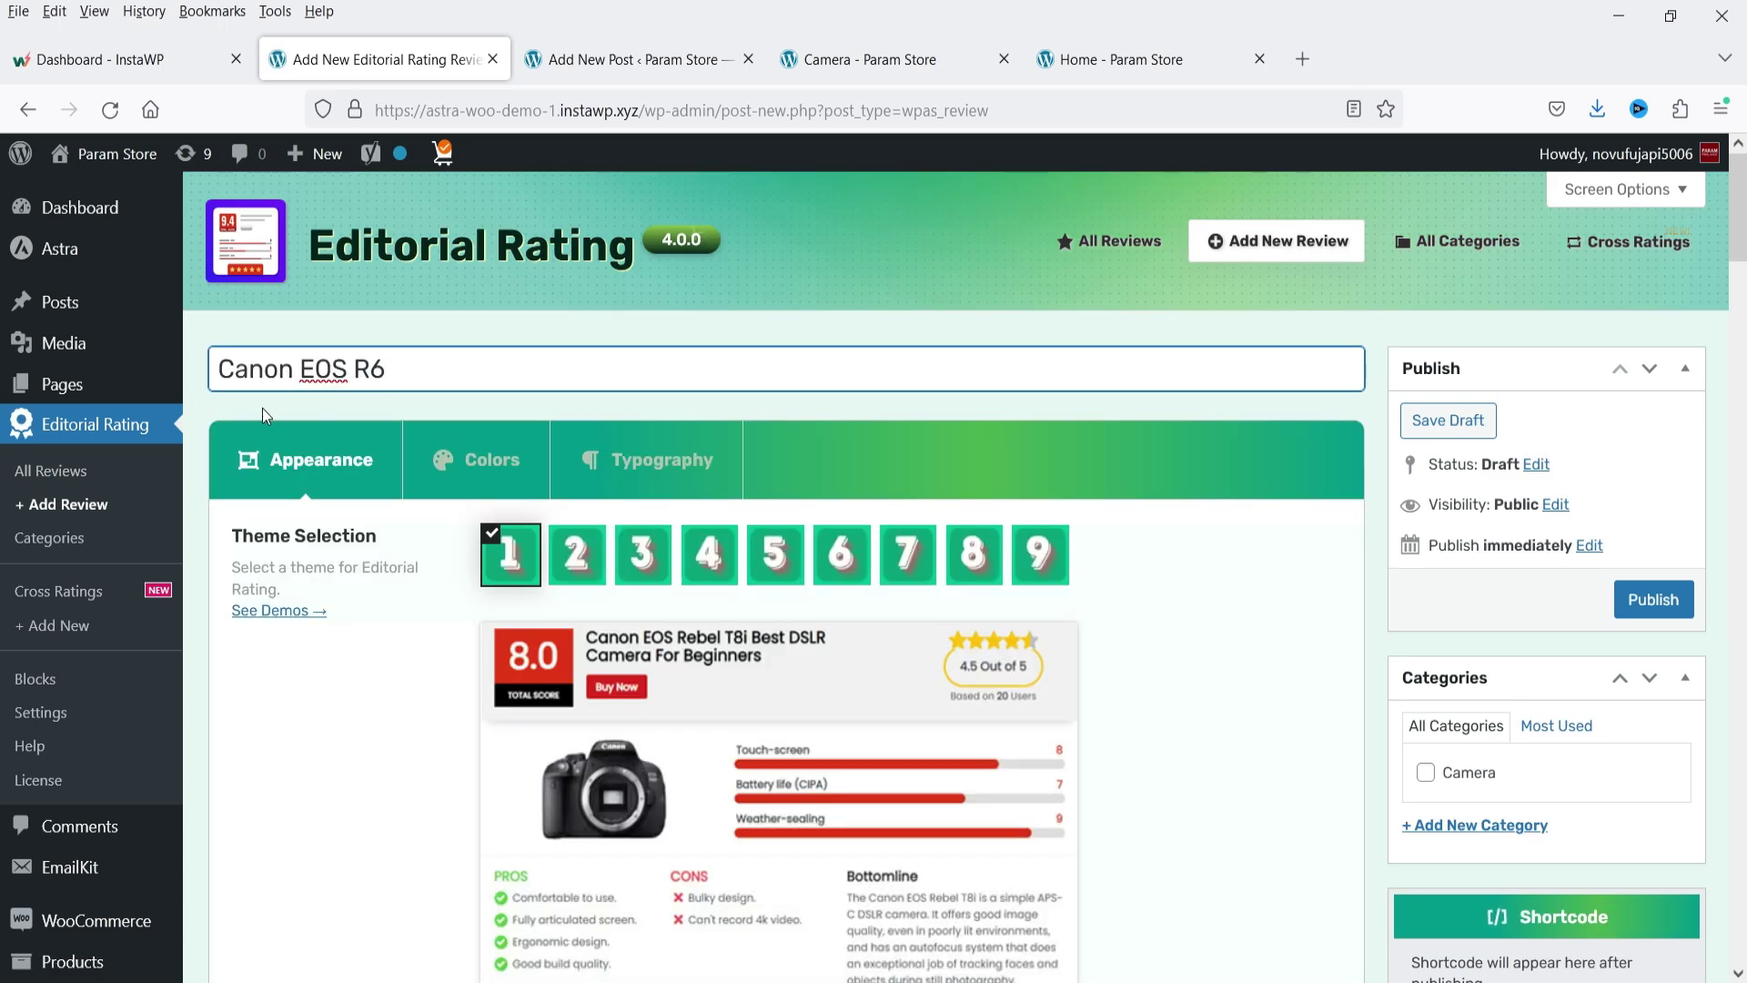
# - Preview review themes 3 through 7 for the Canon EOS R6 review and choose theme 8
pyautogui.click(653, 565)
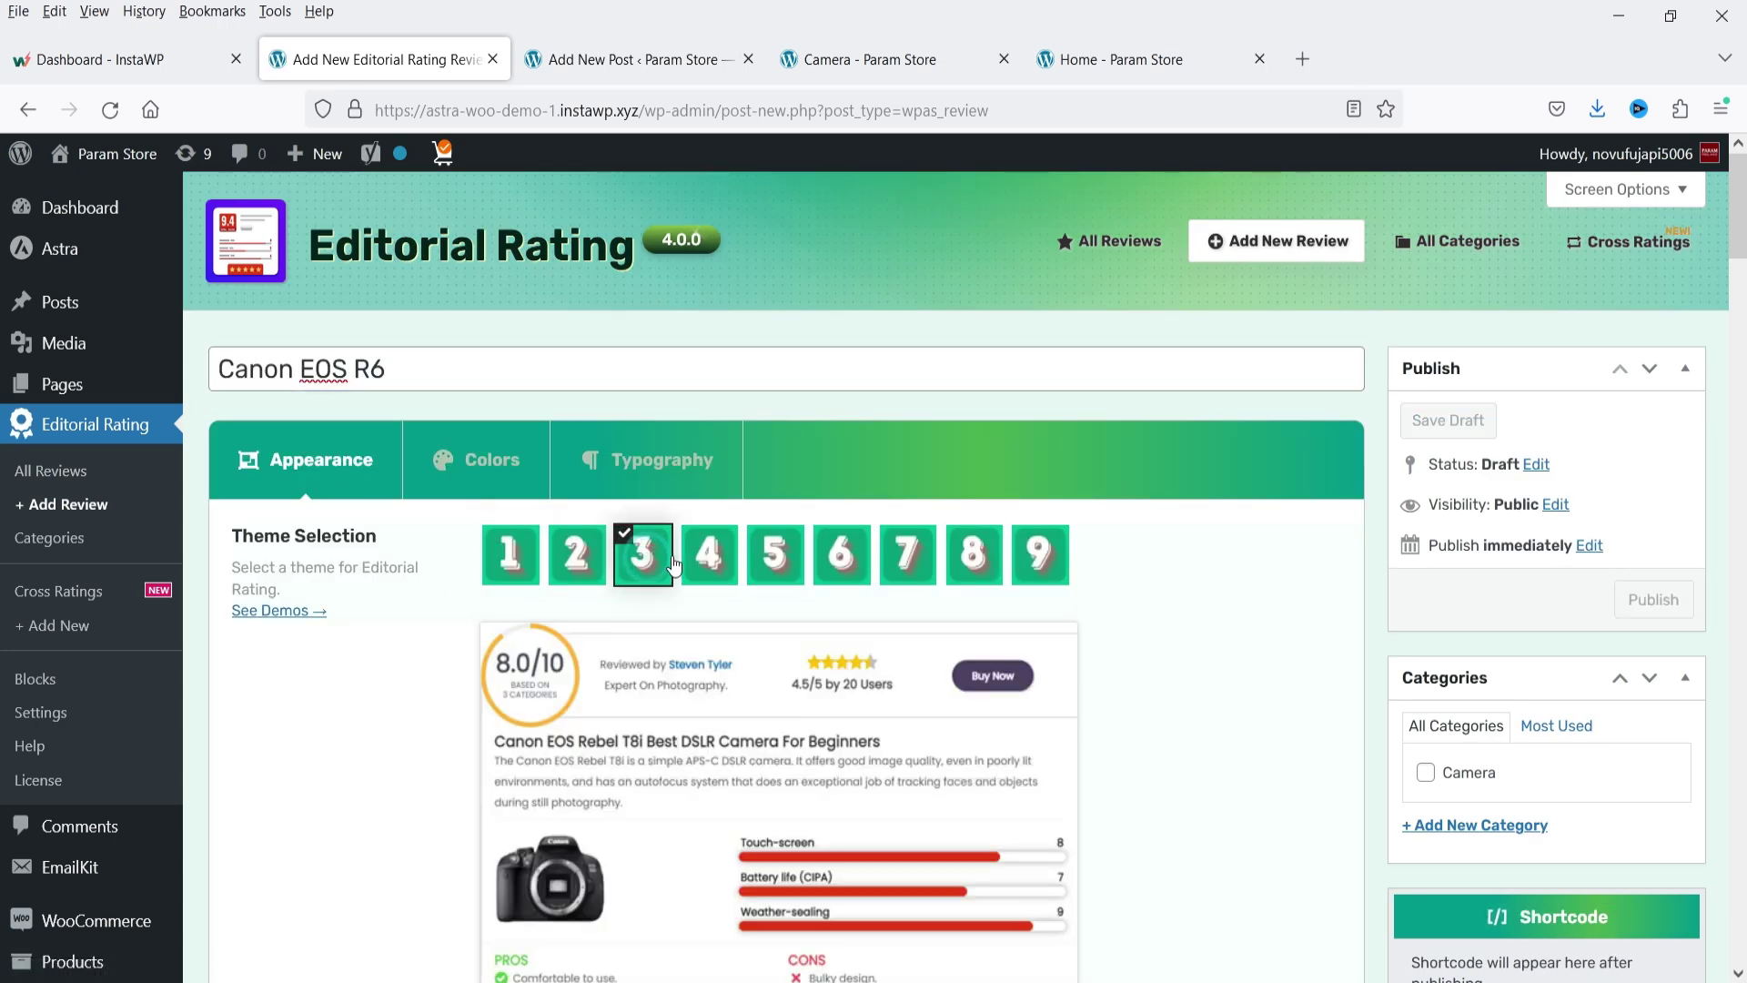
pyautogui.click(703, 552)
pyautogui.scroll(-3, 853, 562)
pyautogui.click(776, 314)
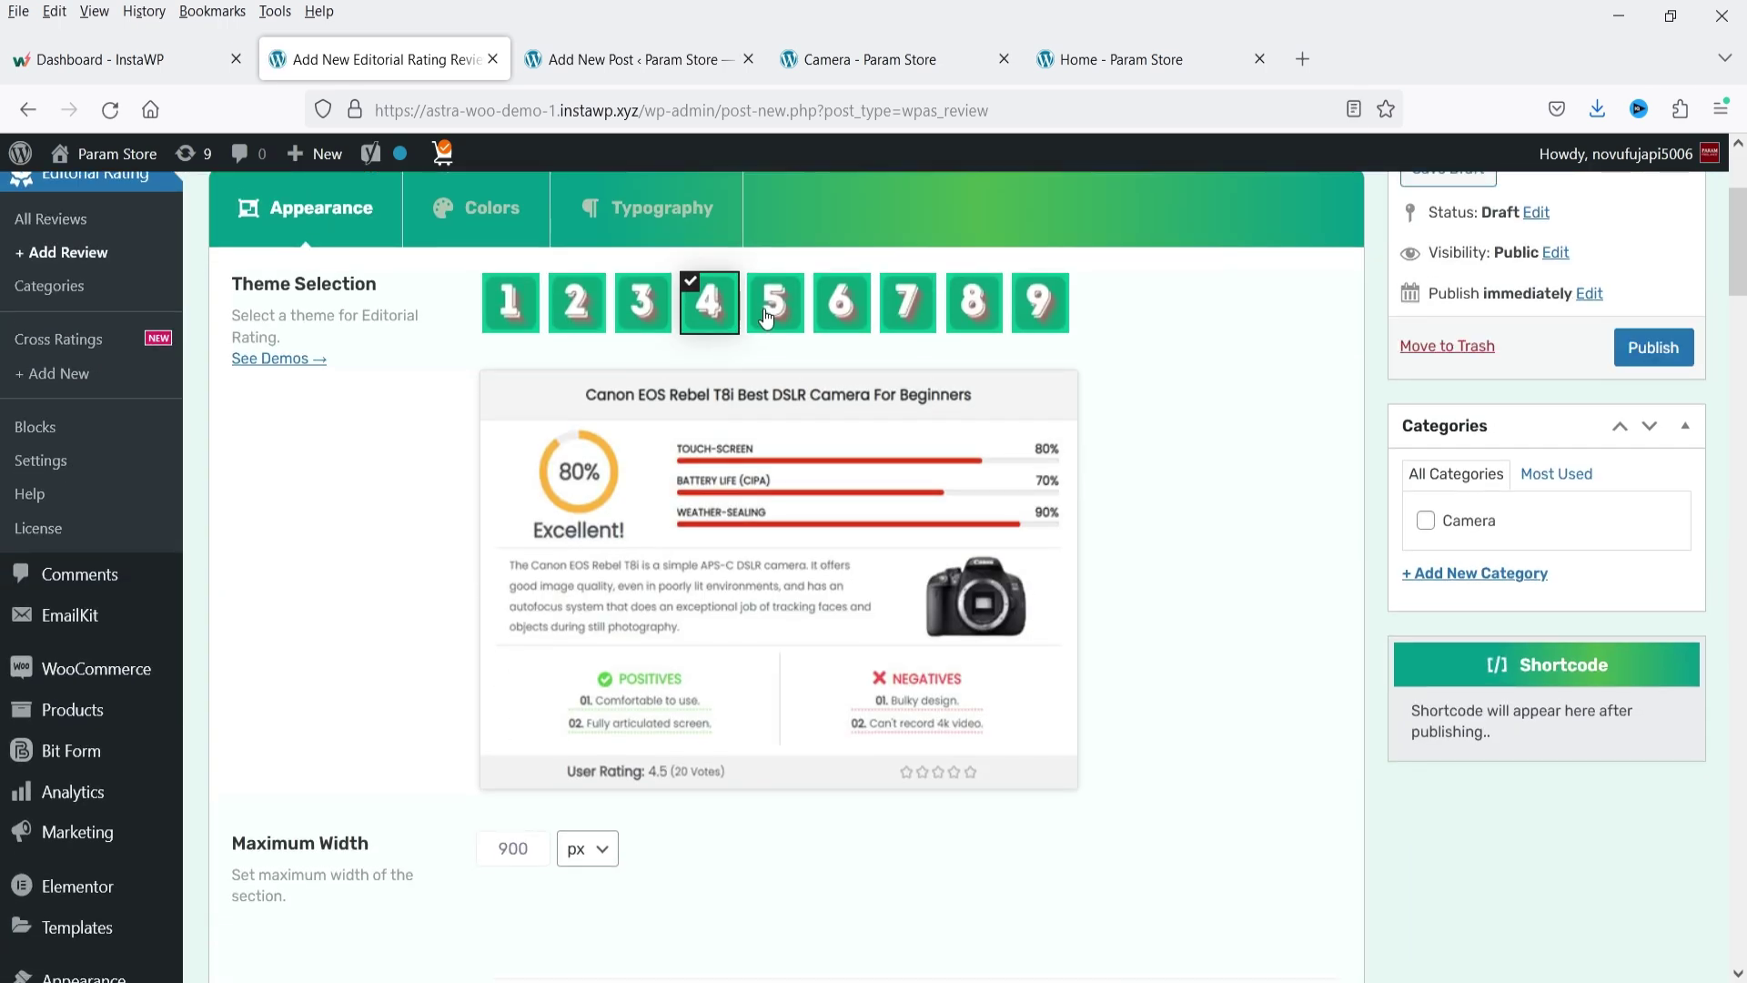
pyautogui.scroll(2, 853, 534)
pyautogui.click(841, 428)
pyautogui.click(907, 428)
pyautogui.click(972, 428)
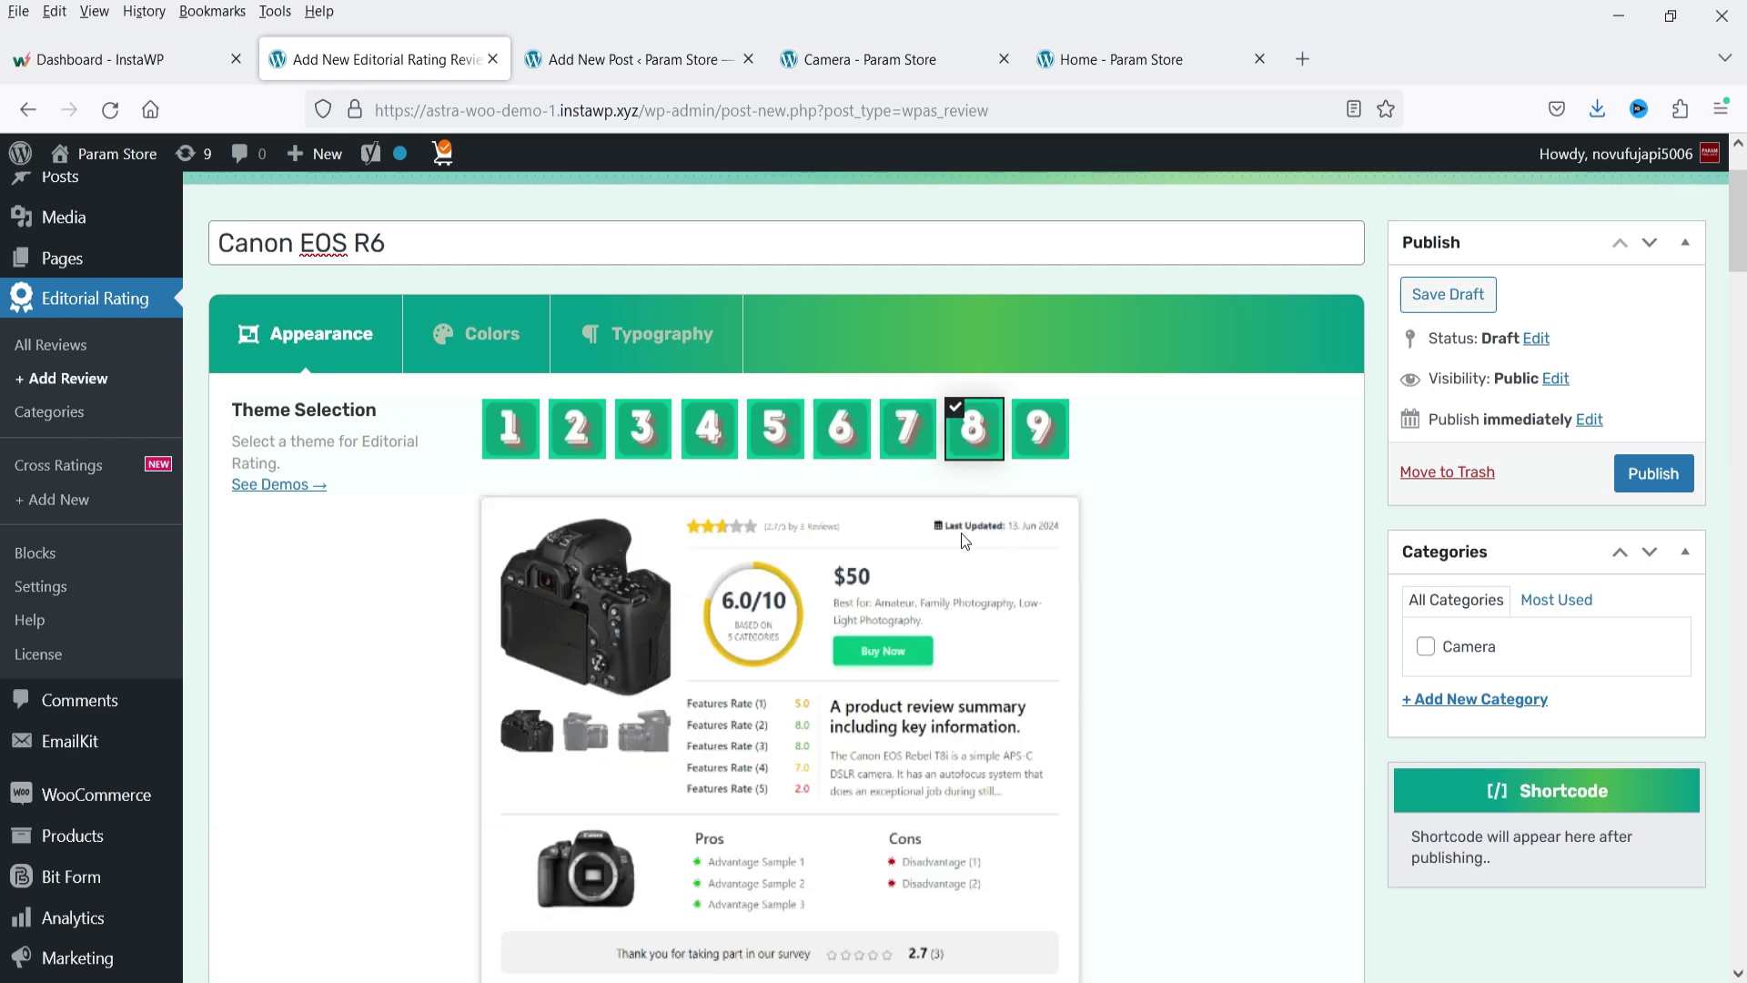
# - Replace the review's default product image with the Canon-EOS-R6 picture uploaded from the Desktop
pyautogui.scroll(-8, 965, 541)
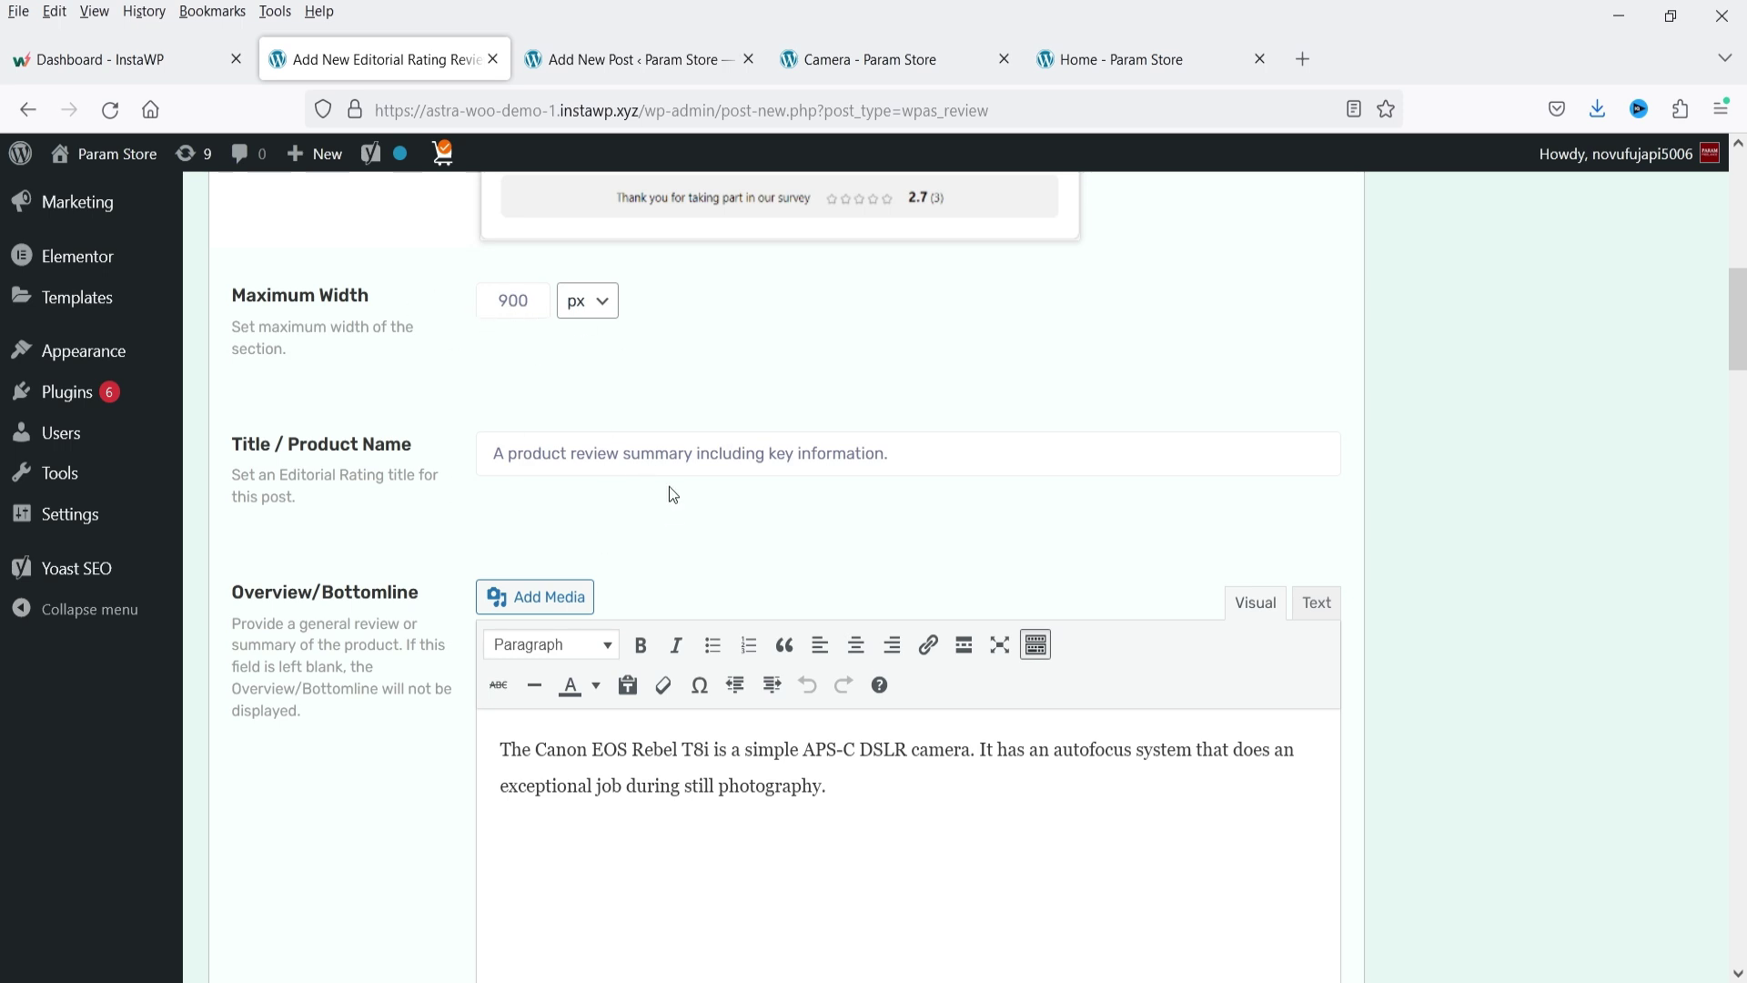
pyautogui.scroll(-3, 673, 494)
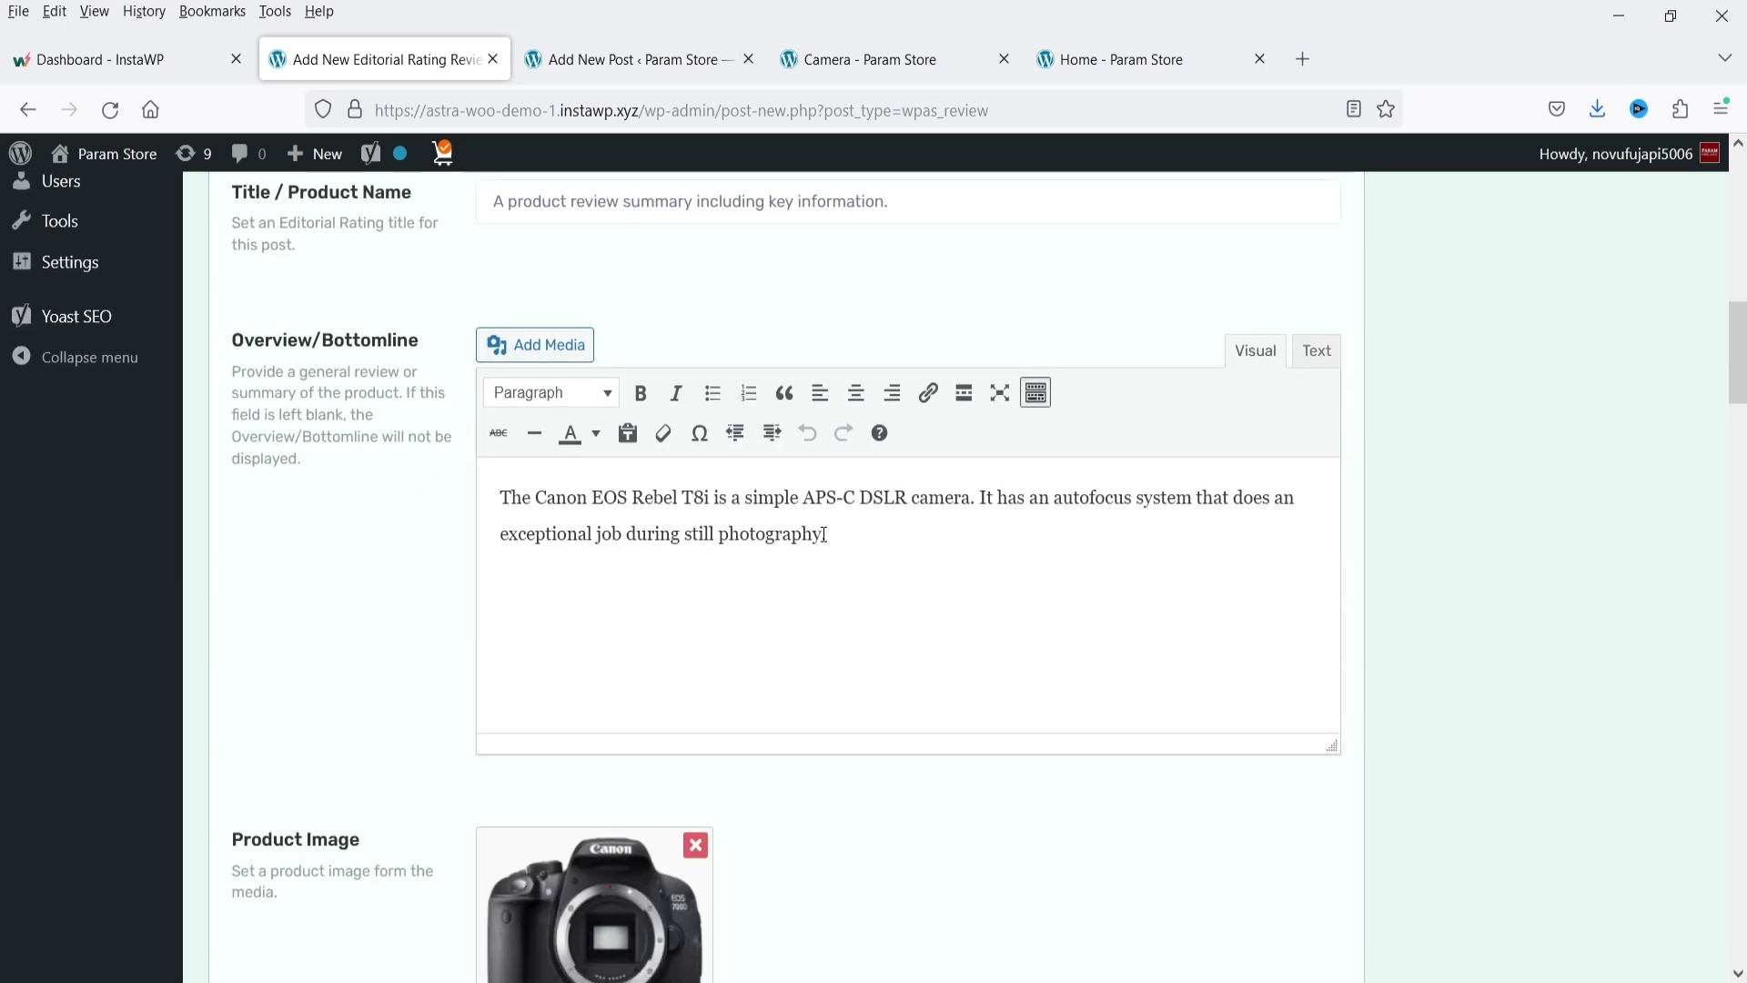
pyautogui.scroll(-4, 824, 534)
pyautogui.click(696, 471)
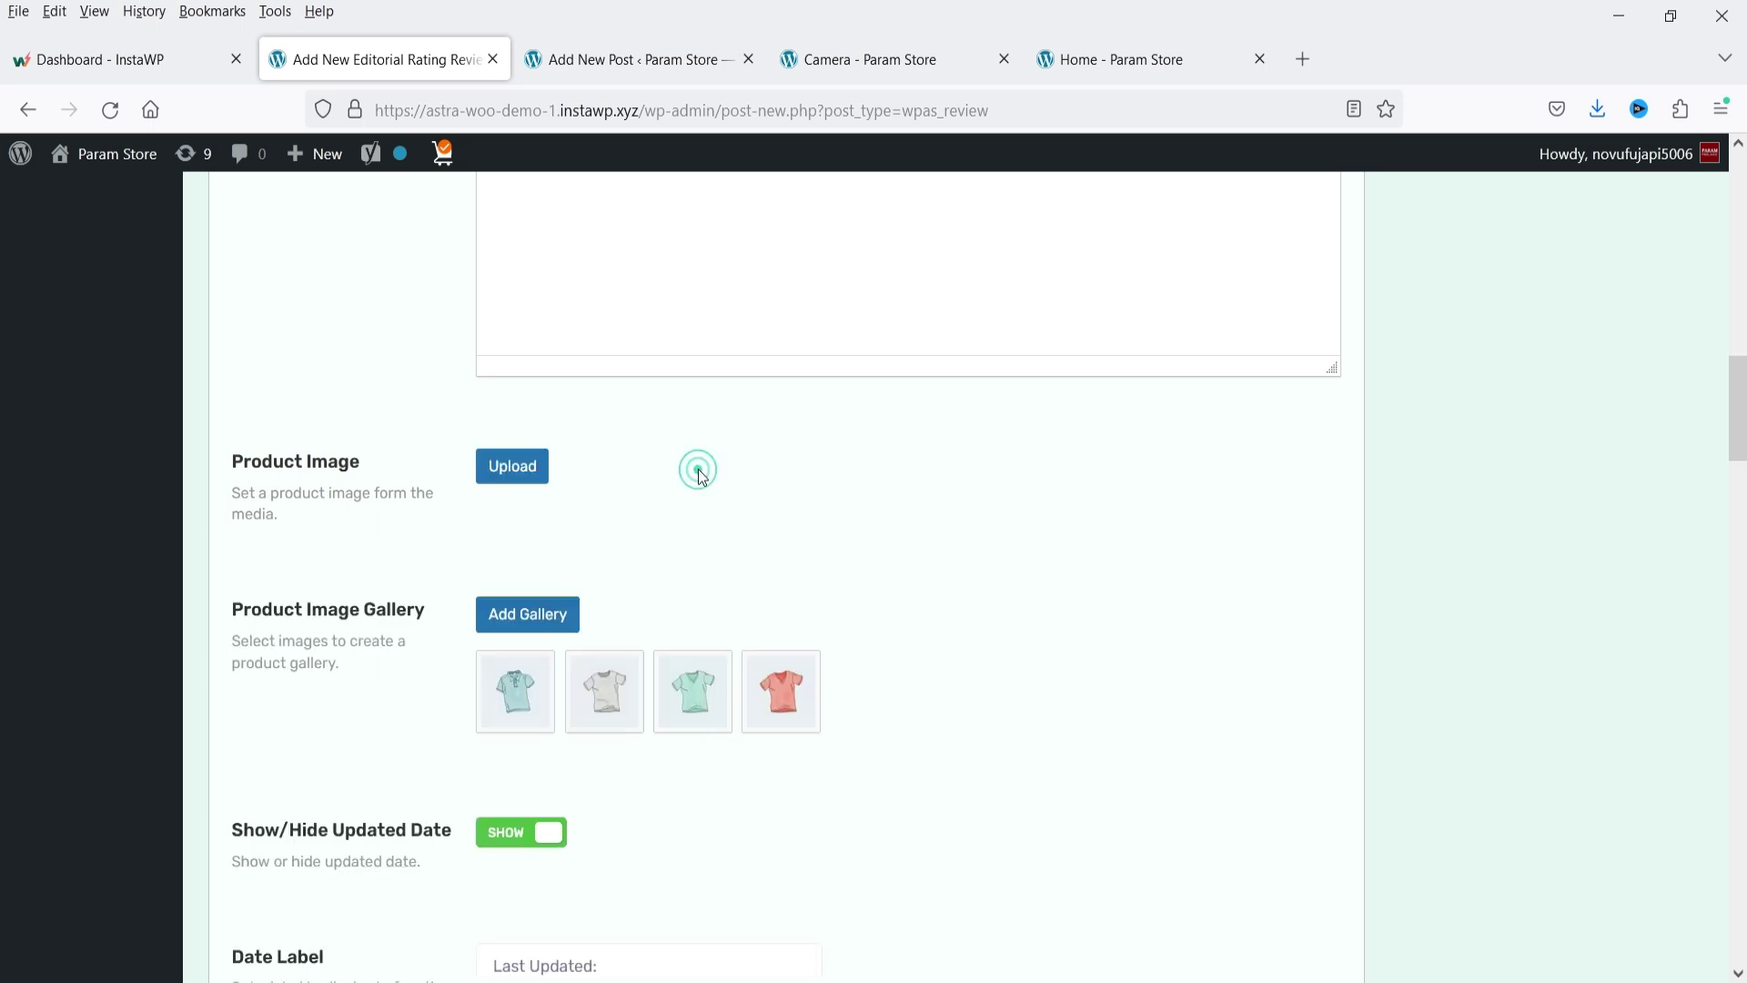
pyautogui.click(510, 464)
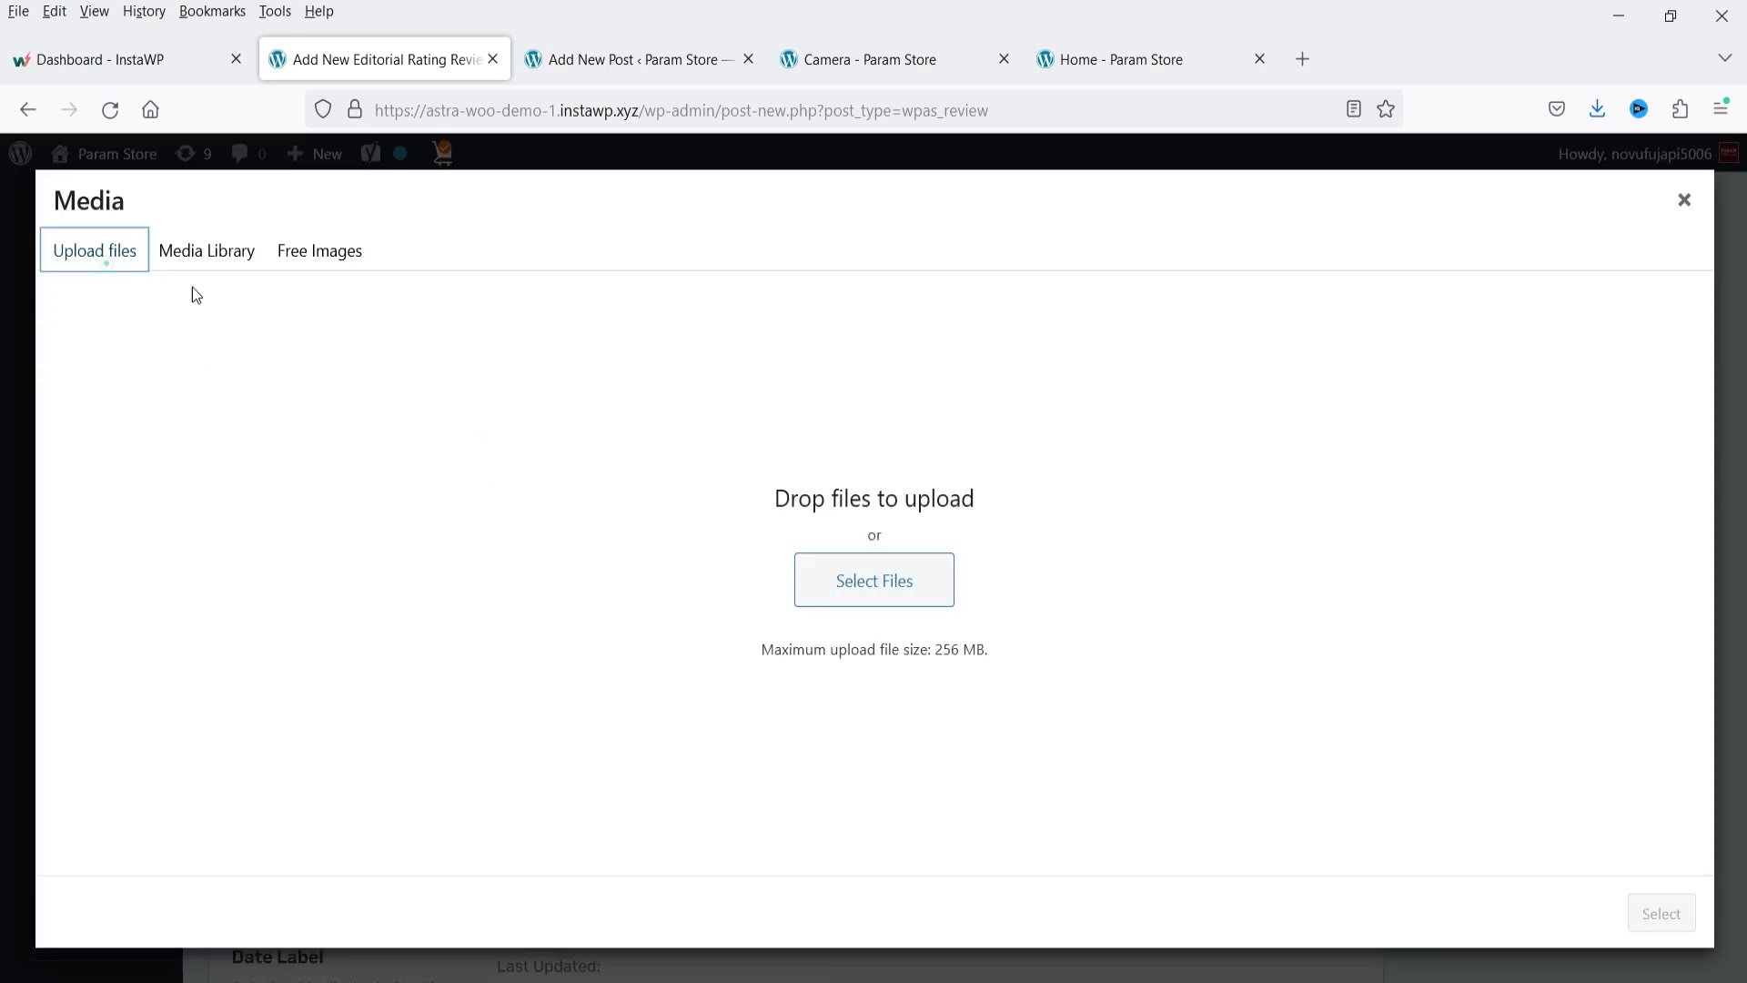
pyautogui.click(819, 568)
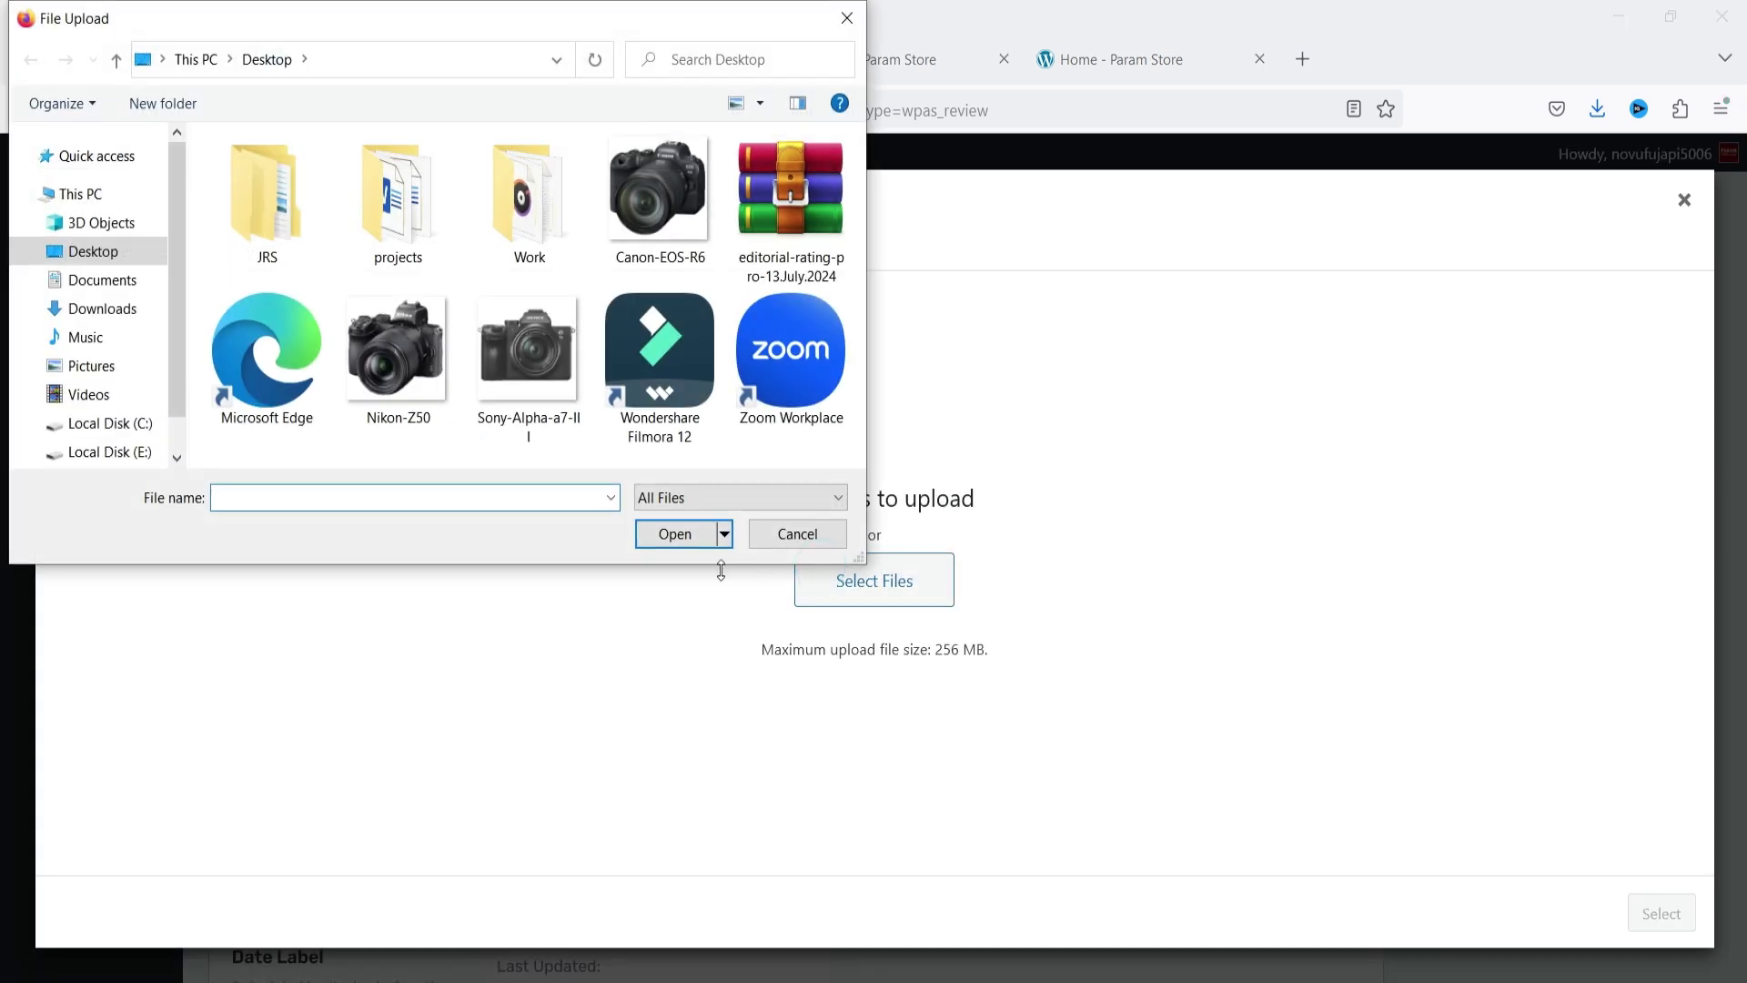
pyautogui.doubleClick(655, 196)
pyautogui.click(1638, 911)
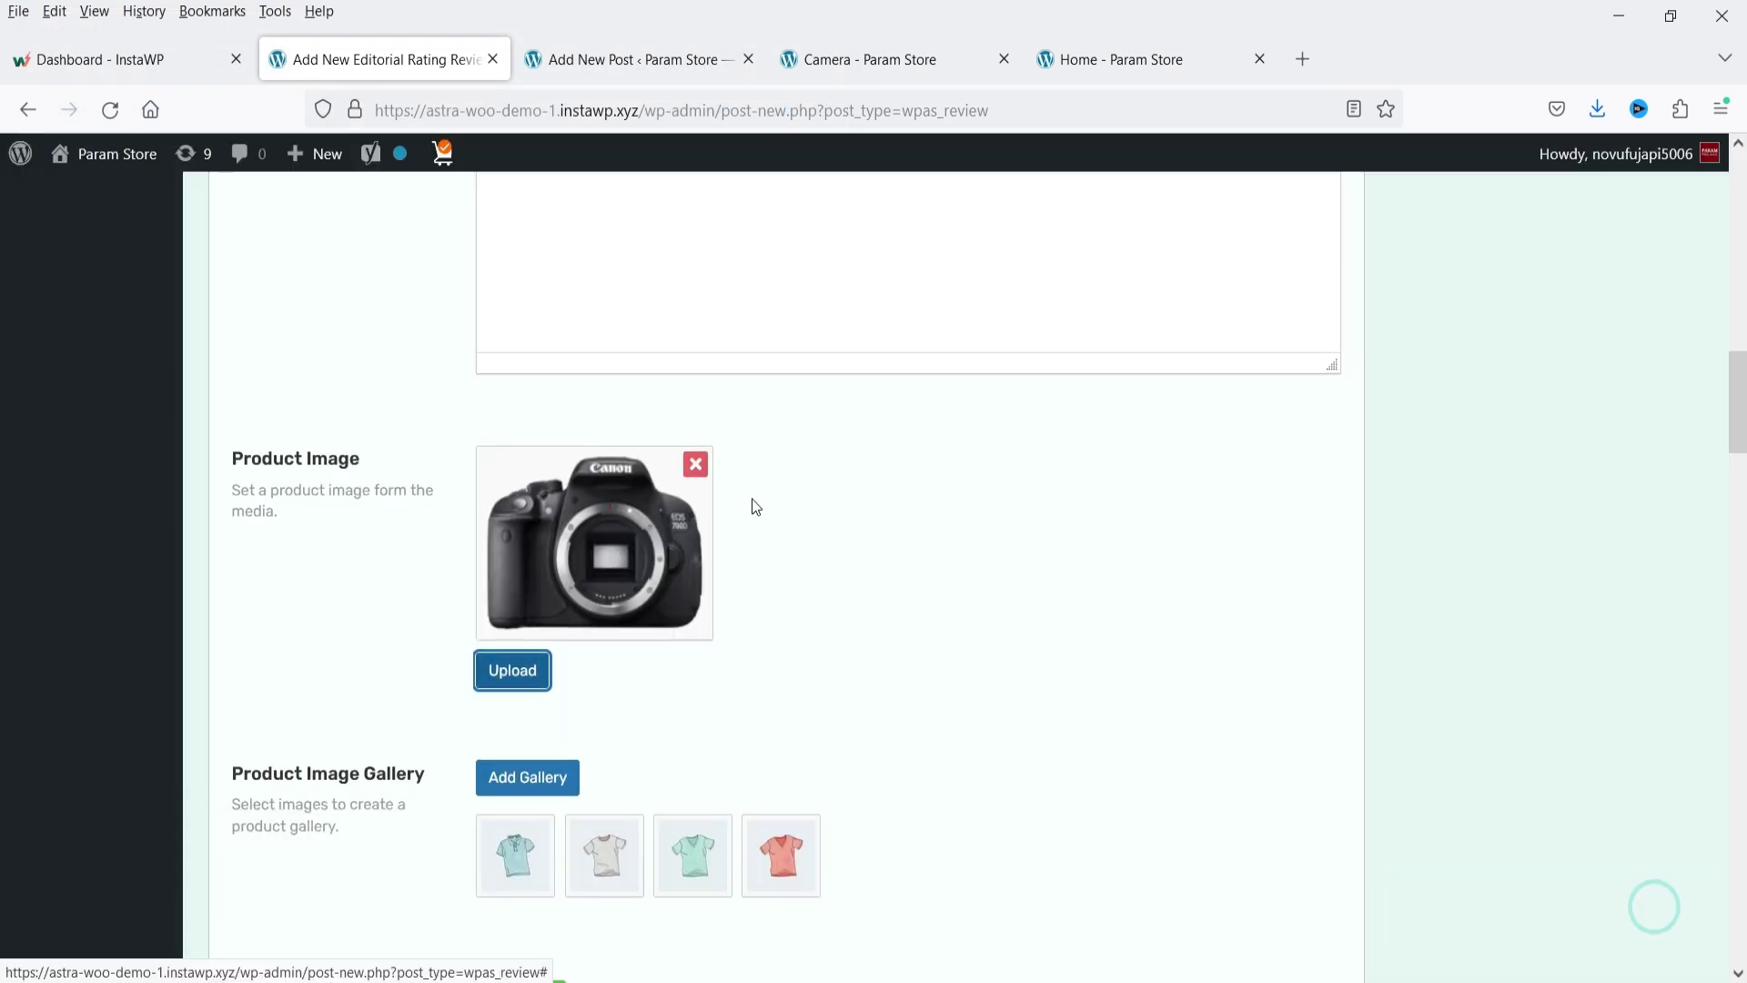
# - Create a product image gallery from the Canon, Nikon and Sony camera pictures in the media library and insert it
pyautogui.scroll(-3, 637, 505)
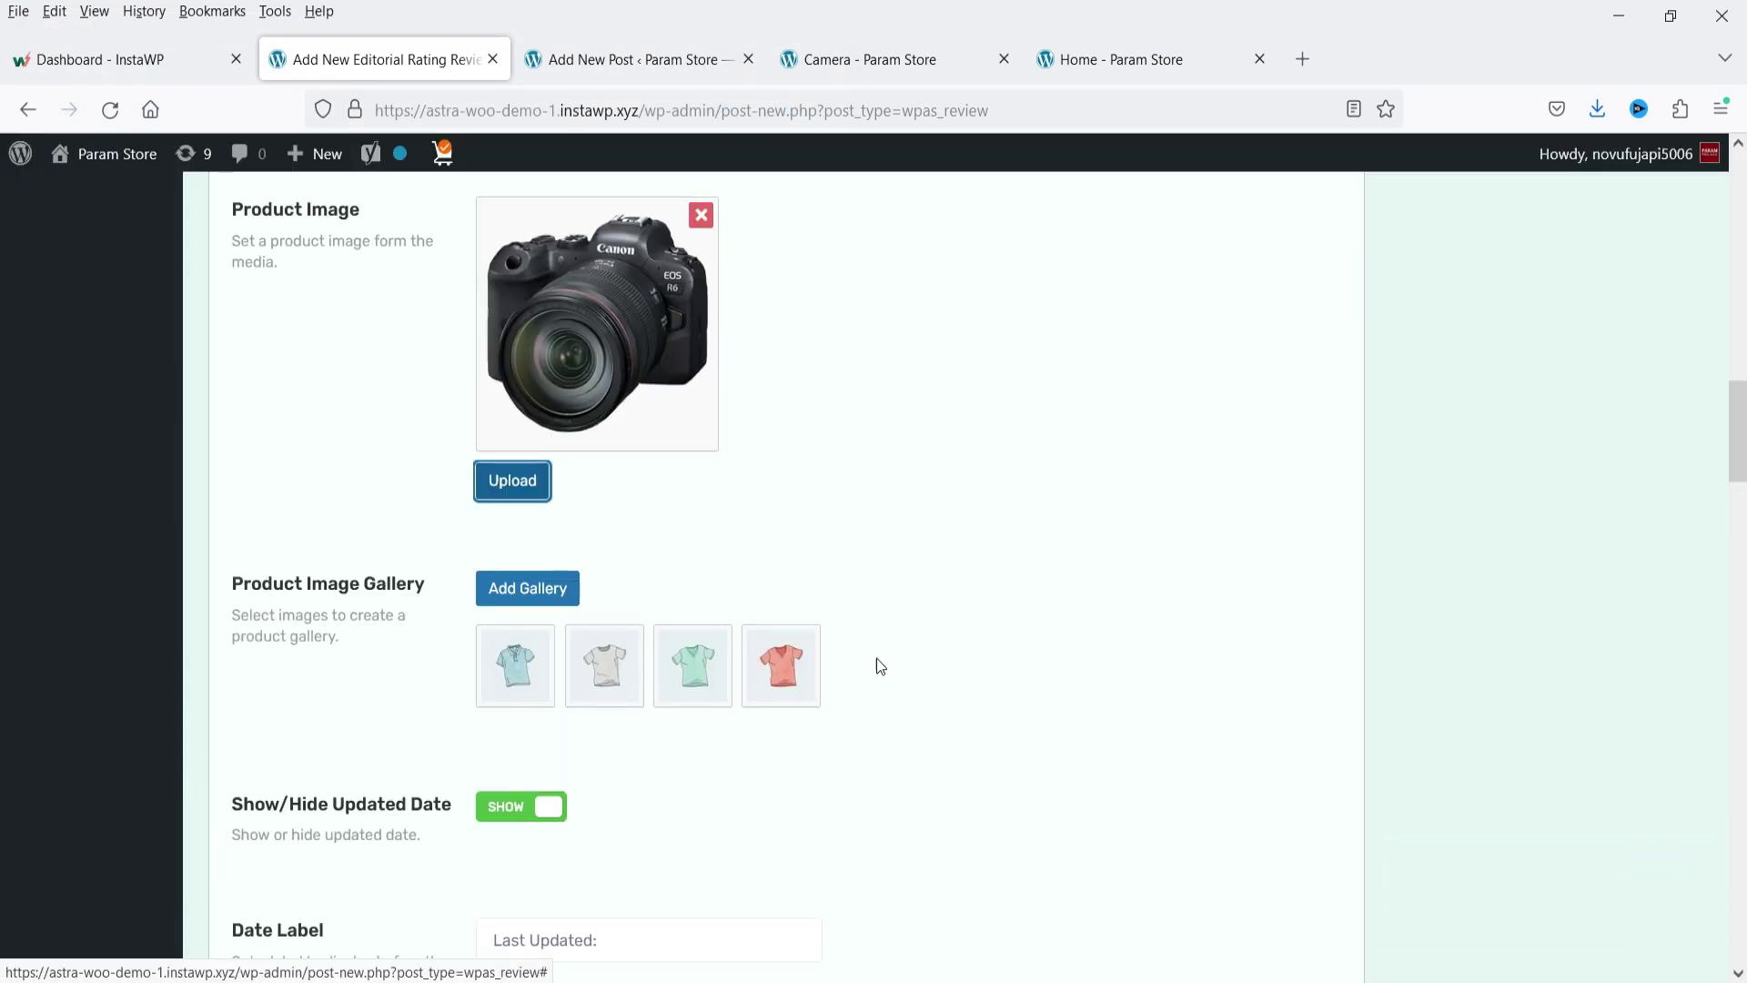
pyautogui.click(542, 591)
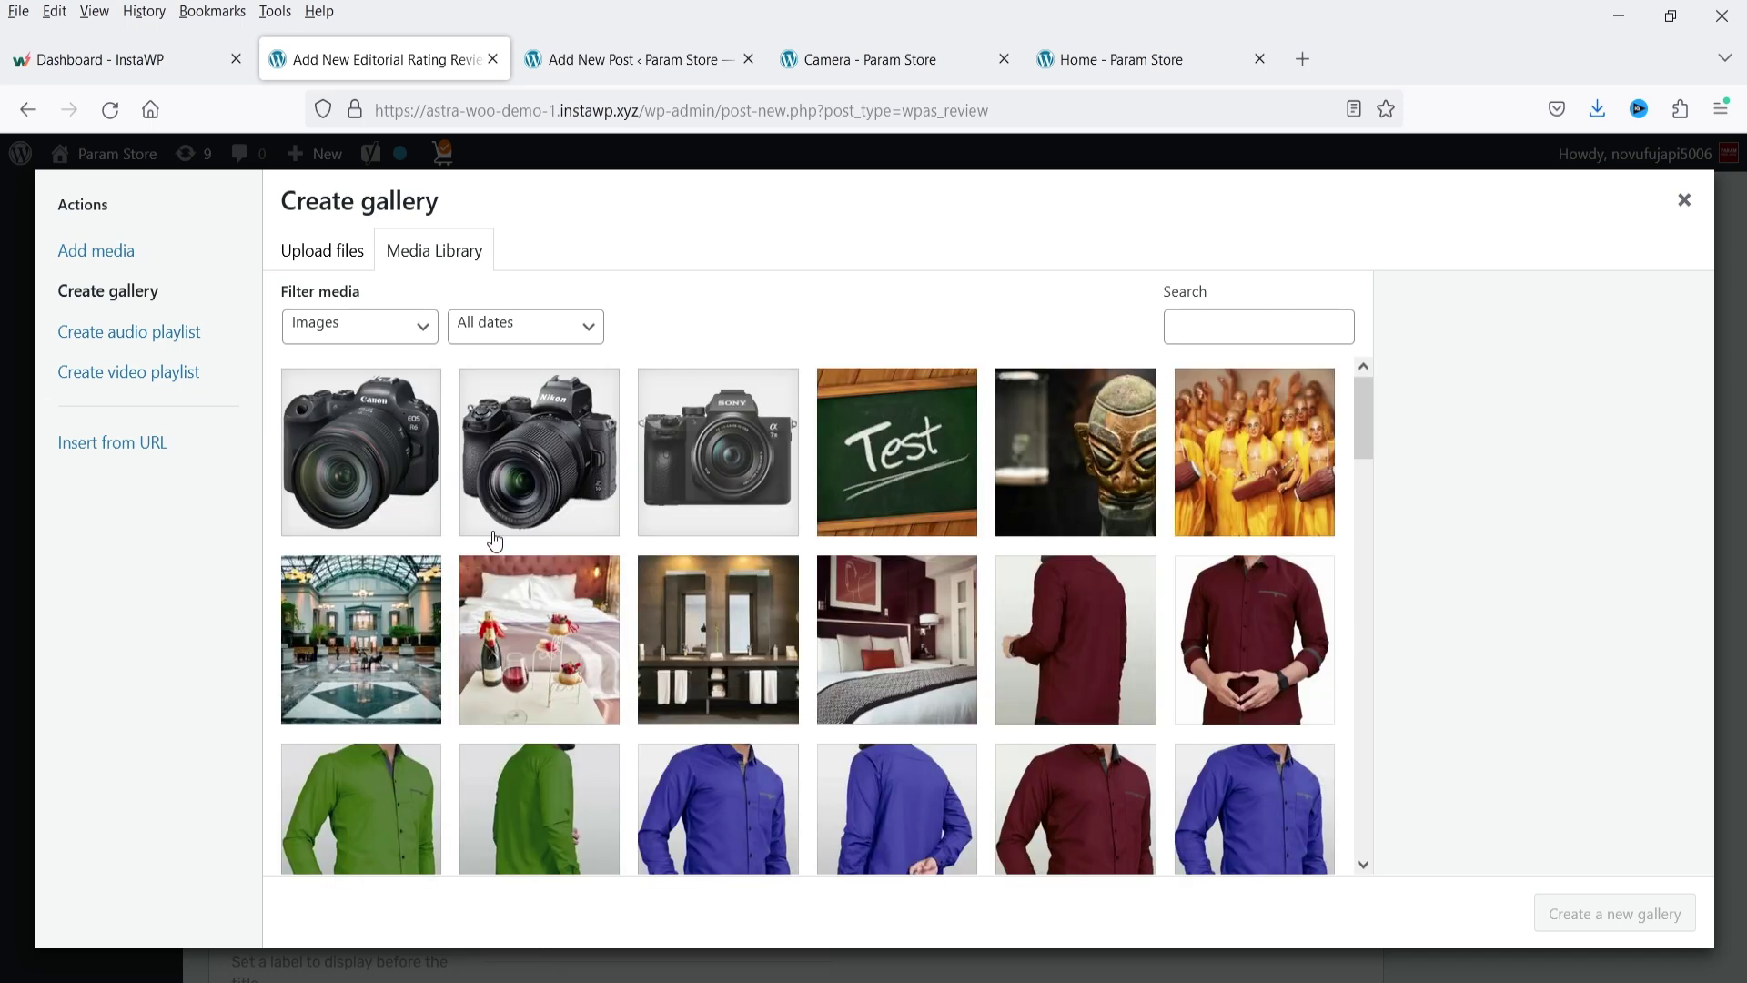
pyautogui.click(374, 469)
pyautogui.click(532, 468)
pyautogui.click(663, 476)
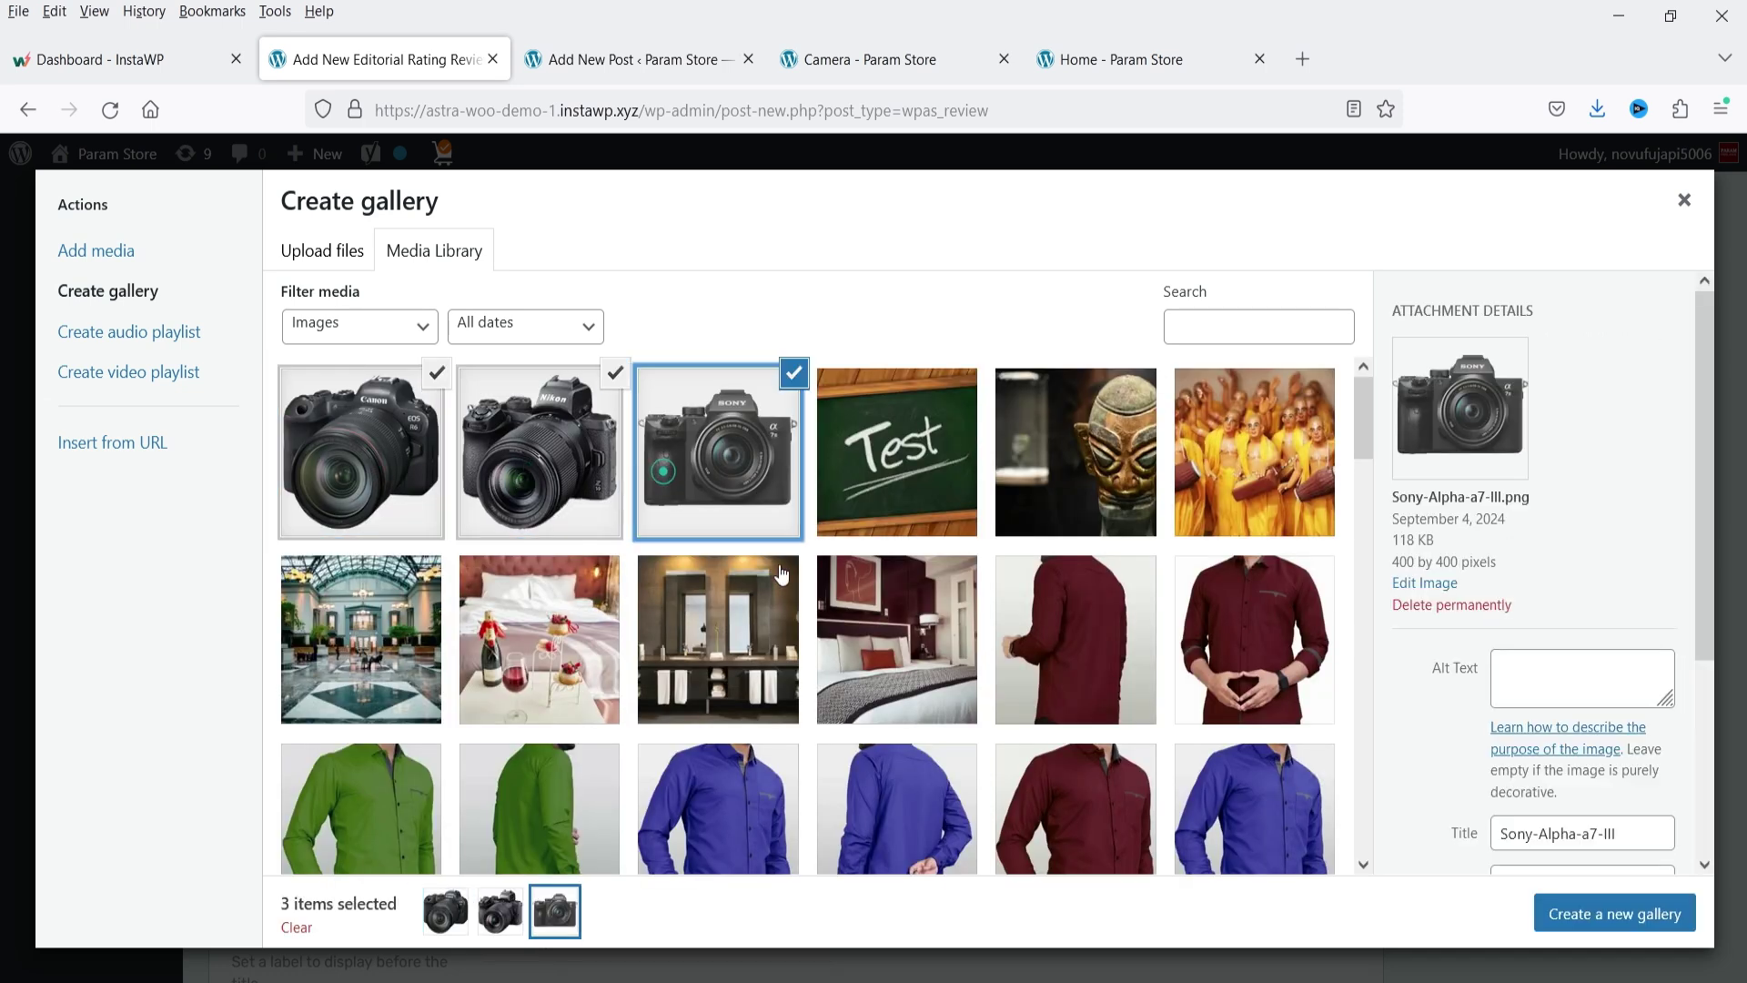
pyautogui.click(1594, 912)
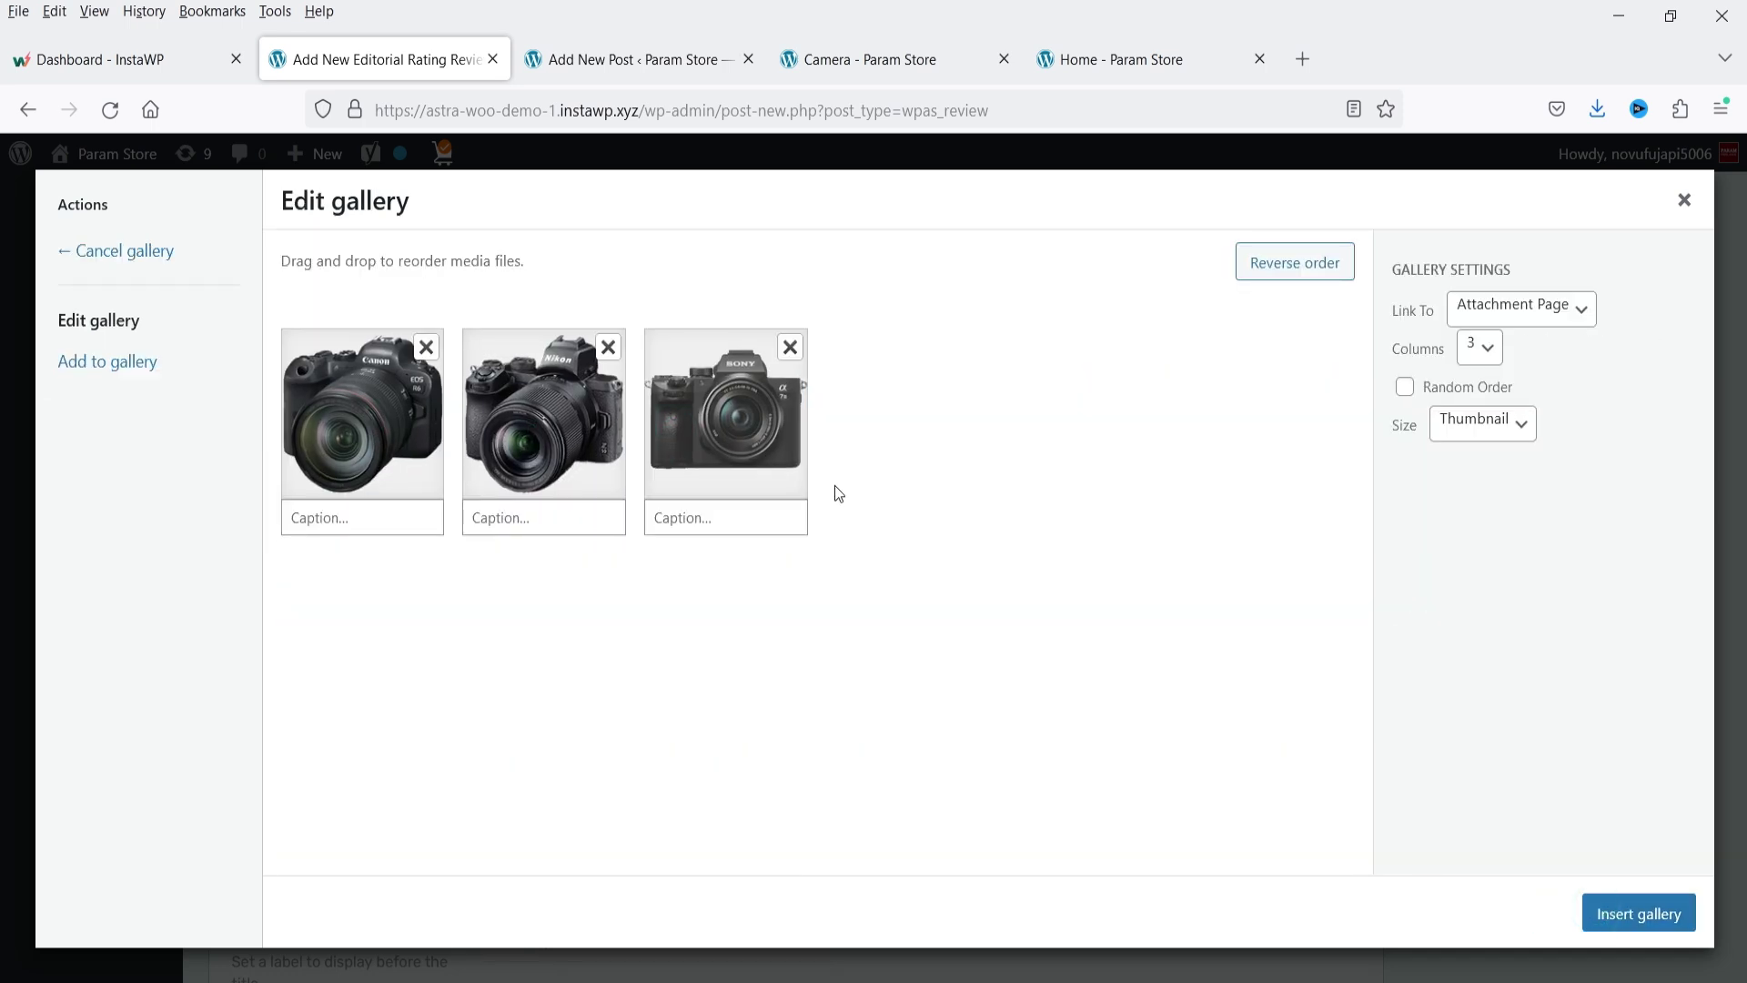
pyautogui.click(1643, 918)
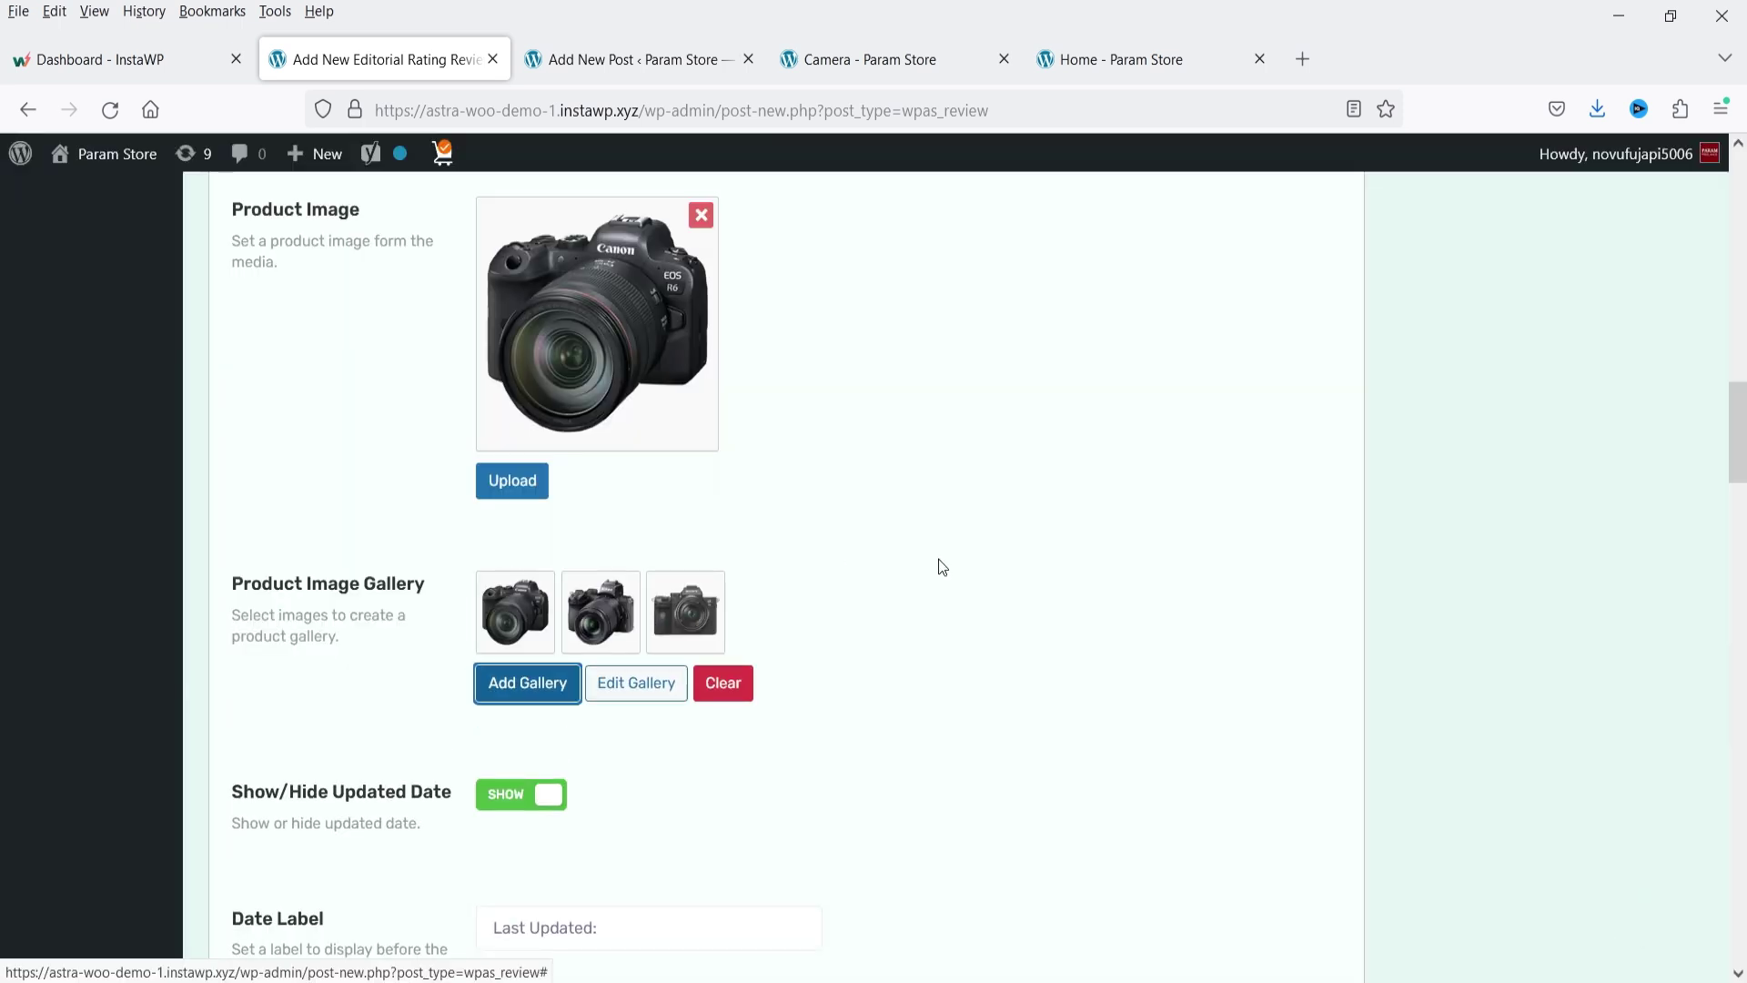
# - Name the first editorial rating category Zoom capabilities and set its rate to 9
pyautogui.scroll(-2, 936, 565)
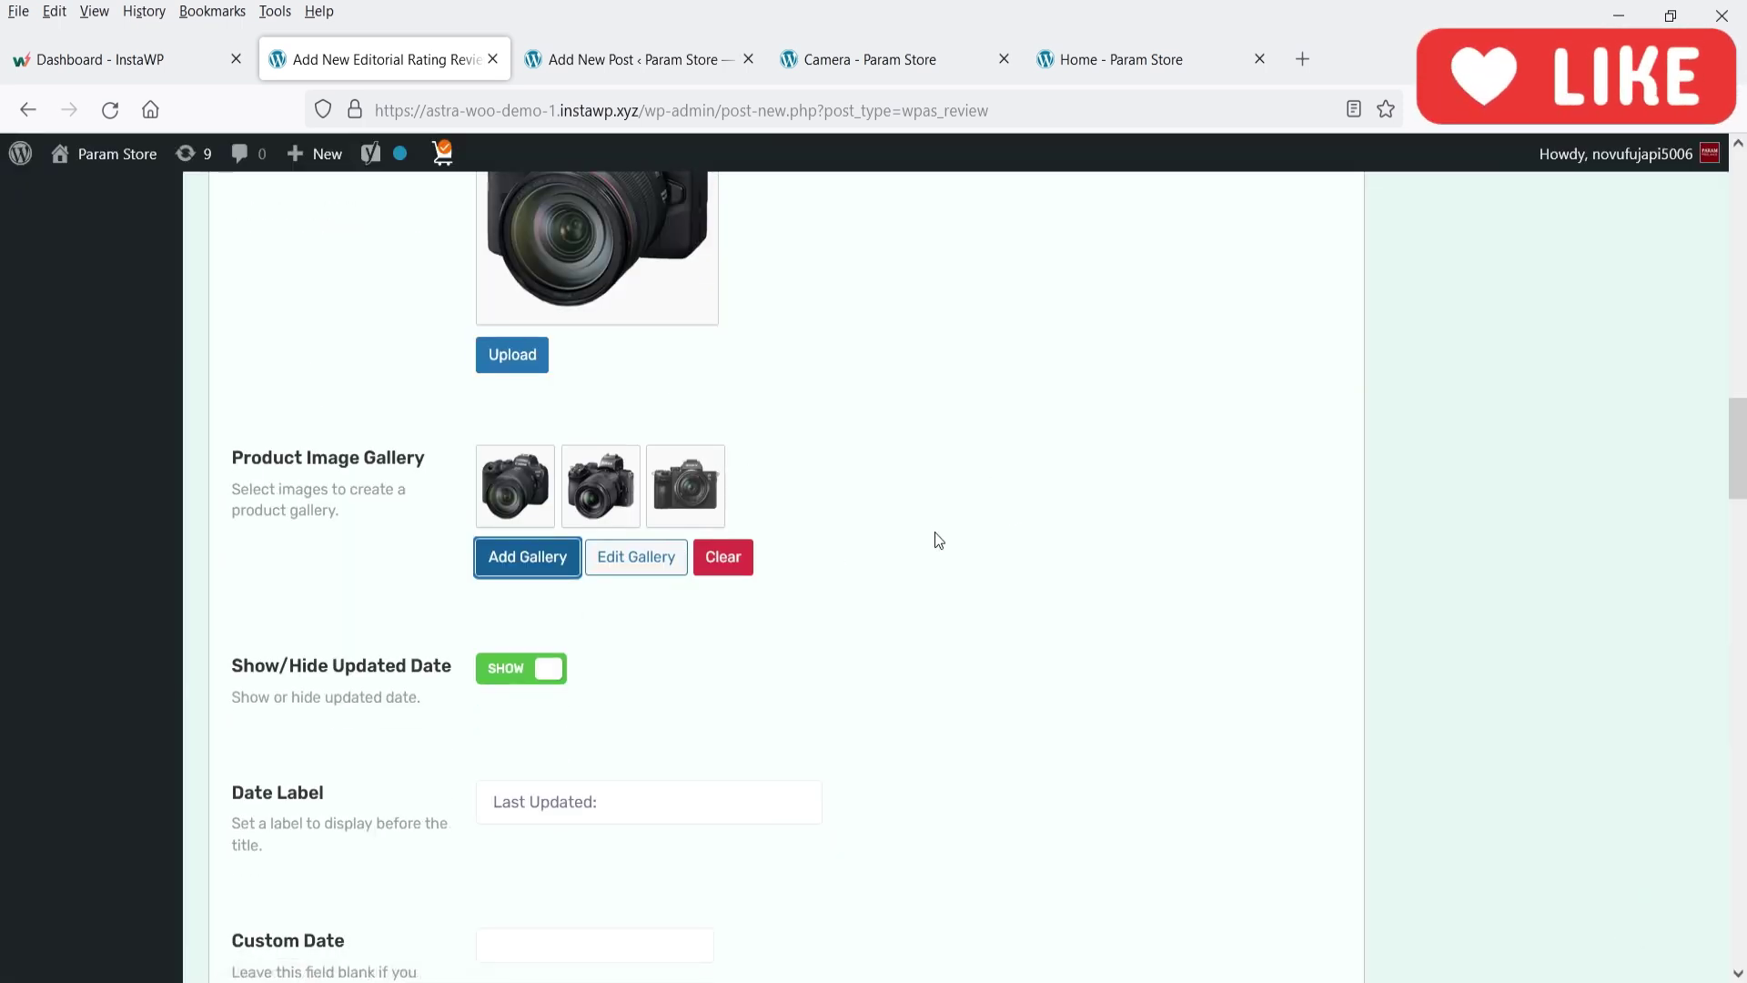
pyautogui.scroll(-3, 939, 541)
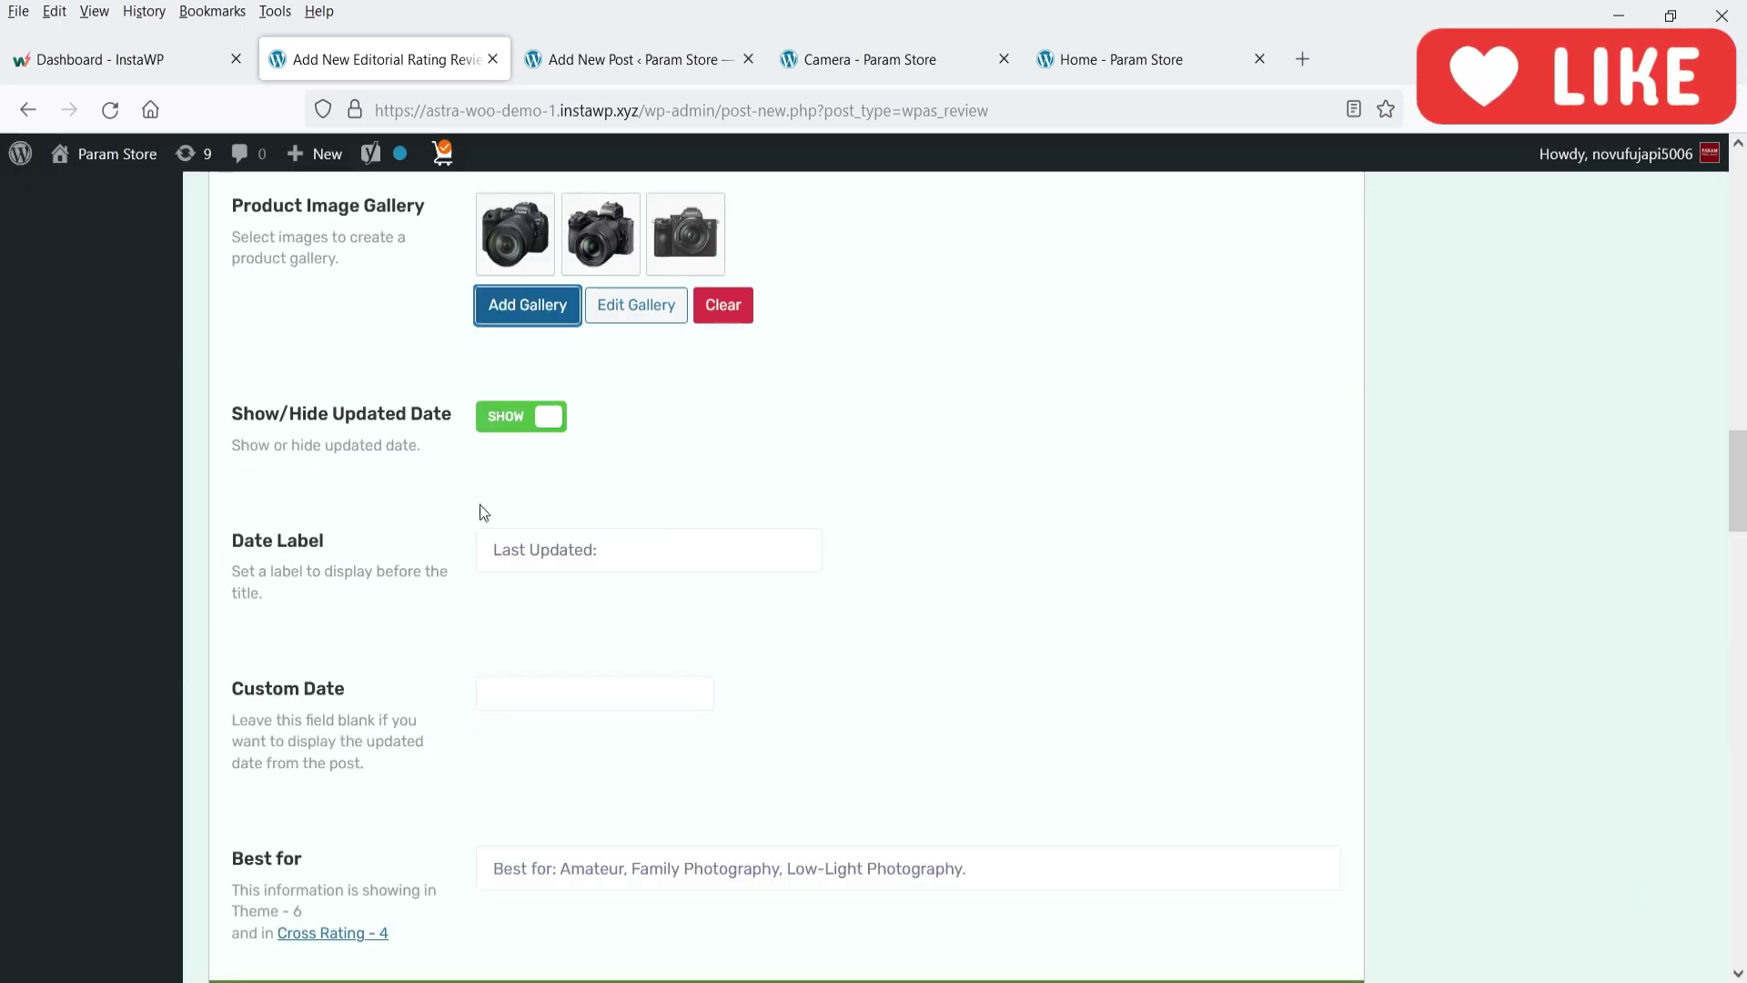
pyautogui.scroll(-9, 483, 512)
pyautogui.tripleClick(874, 530)
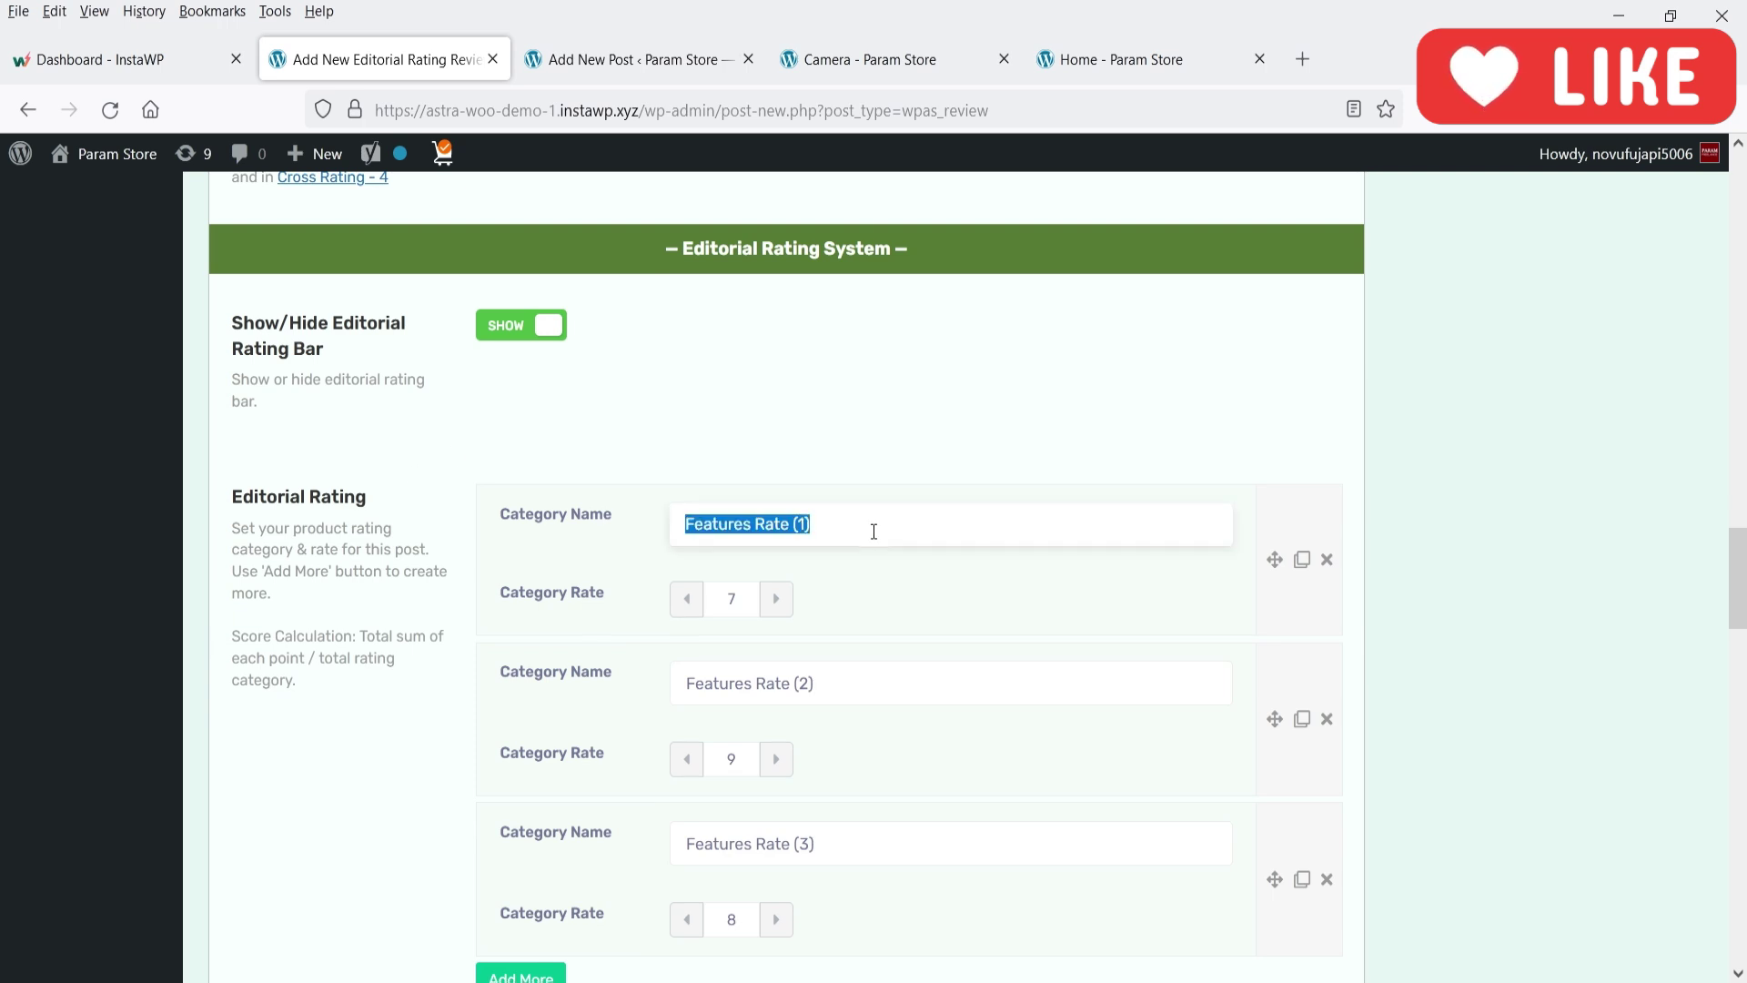
pyautogui.press('BackSpace')
pyautogui.click(830, 526)
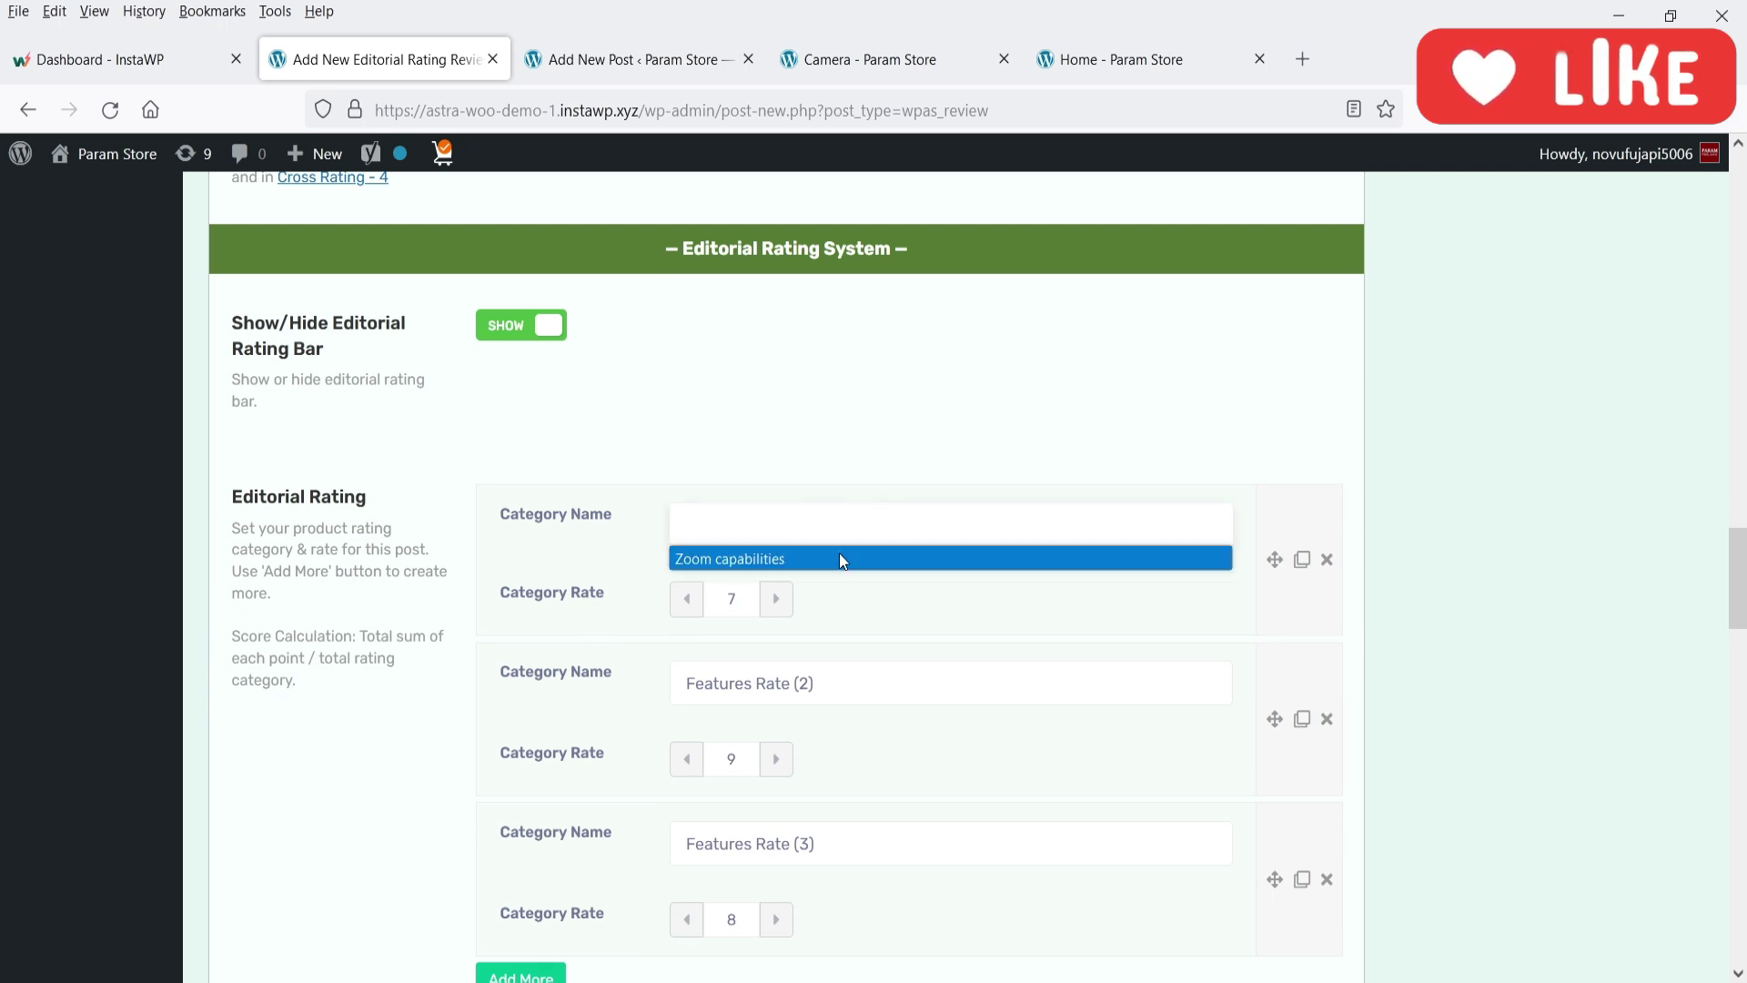
pyautogui.click(839, 557)
pyautogui.click(775, 601)
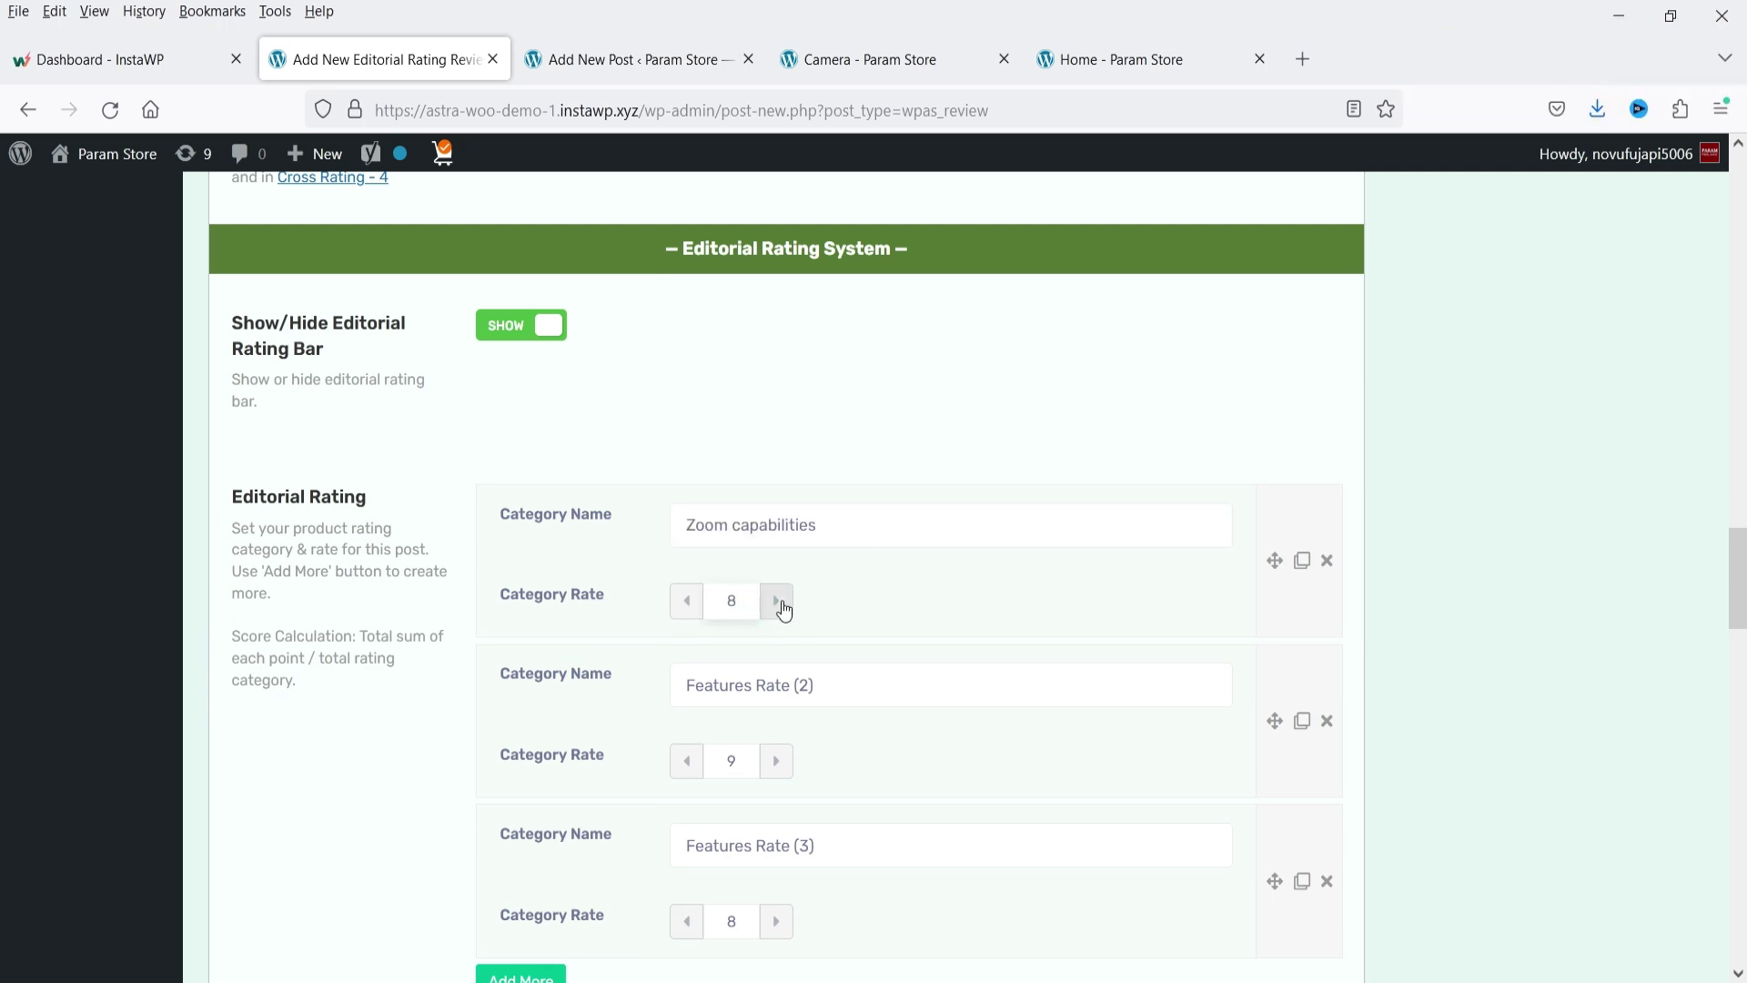
# - Name the second editorial rating category Changeable lenses and set its rate to 10
pyautogui.scroll(-2, 869, 546)
pyautogui.click(866, 574)
pyautogui.write('Changeable lenses')
pyautogui.click(772, 632)
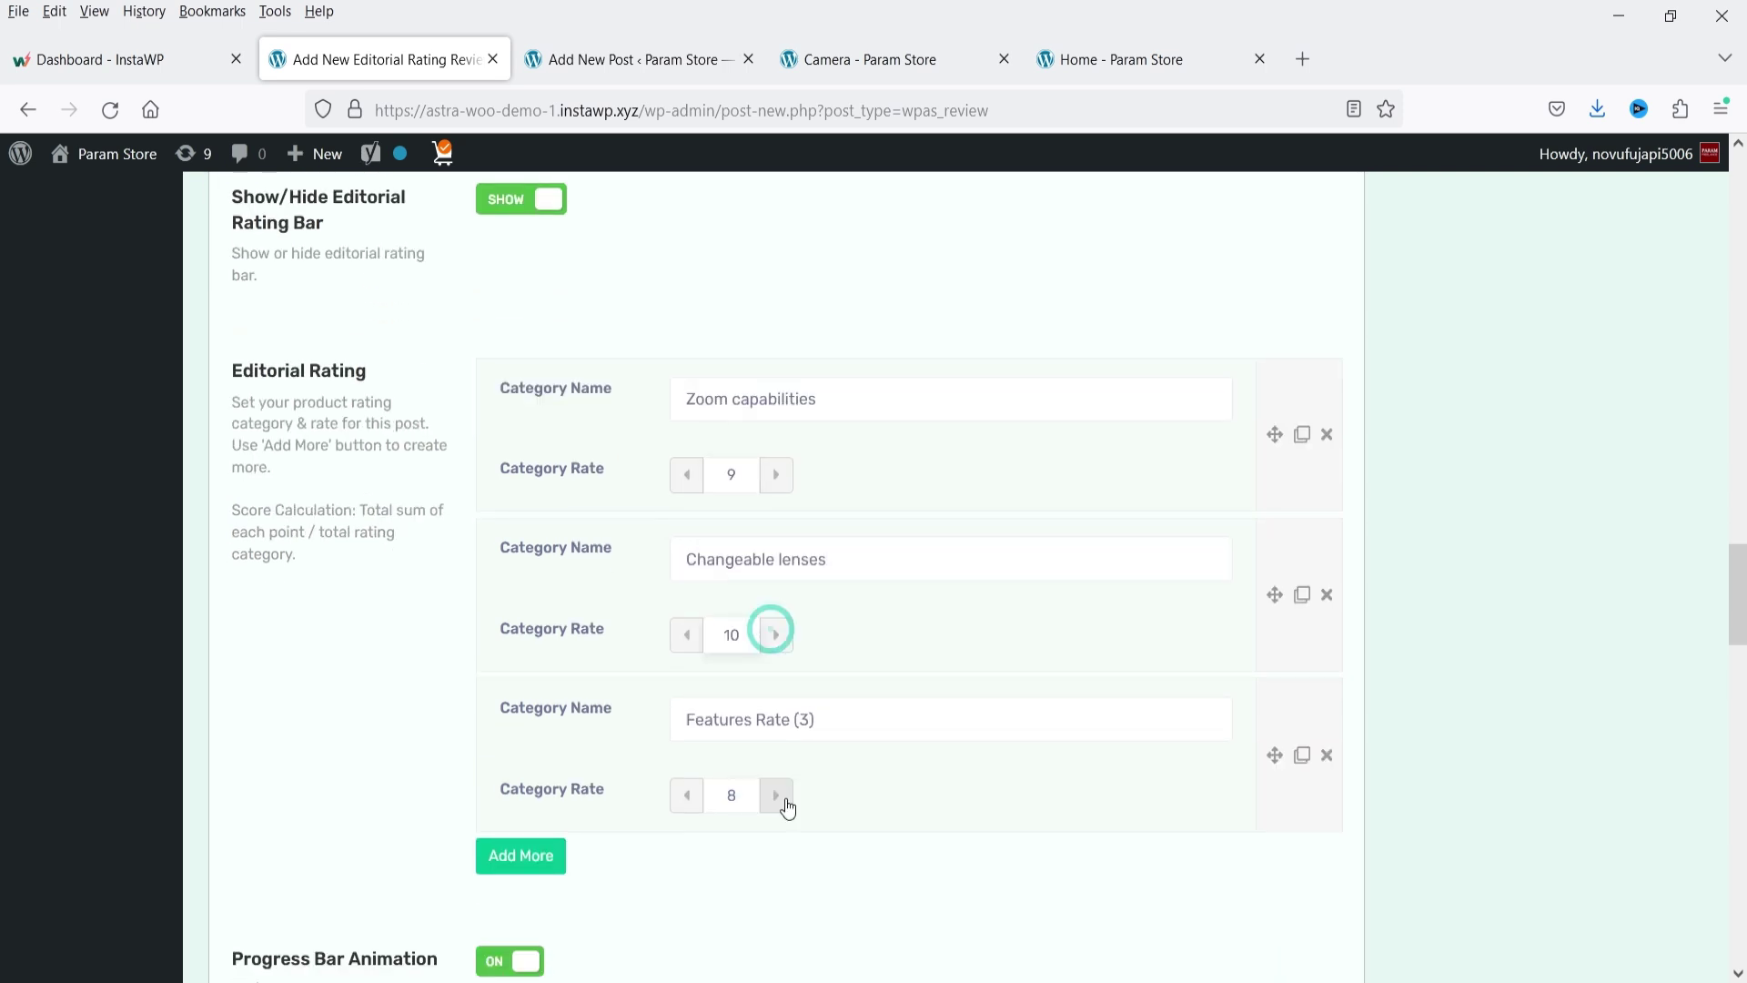
# - Name the third rating category Autofocus System, raise its rate, and add a further category named Advanced features
pyautogui.click(865, 719)
pyautogui.write('Autofocus System')
pyautogui.doubleClick(781, 796)
pyautogui.click(538, 483)
pyautogui.write('Advanced features')
pyautogui.click(521, 638)
# - Fill the advantages list with Versatile and robust build, Excellent image quality, and a suggested entry for the third item
pyautogui.scroll(-8, 738, 672)
pyautogui.tripleClick(679, 475)
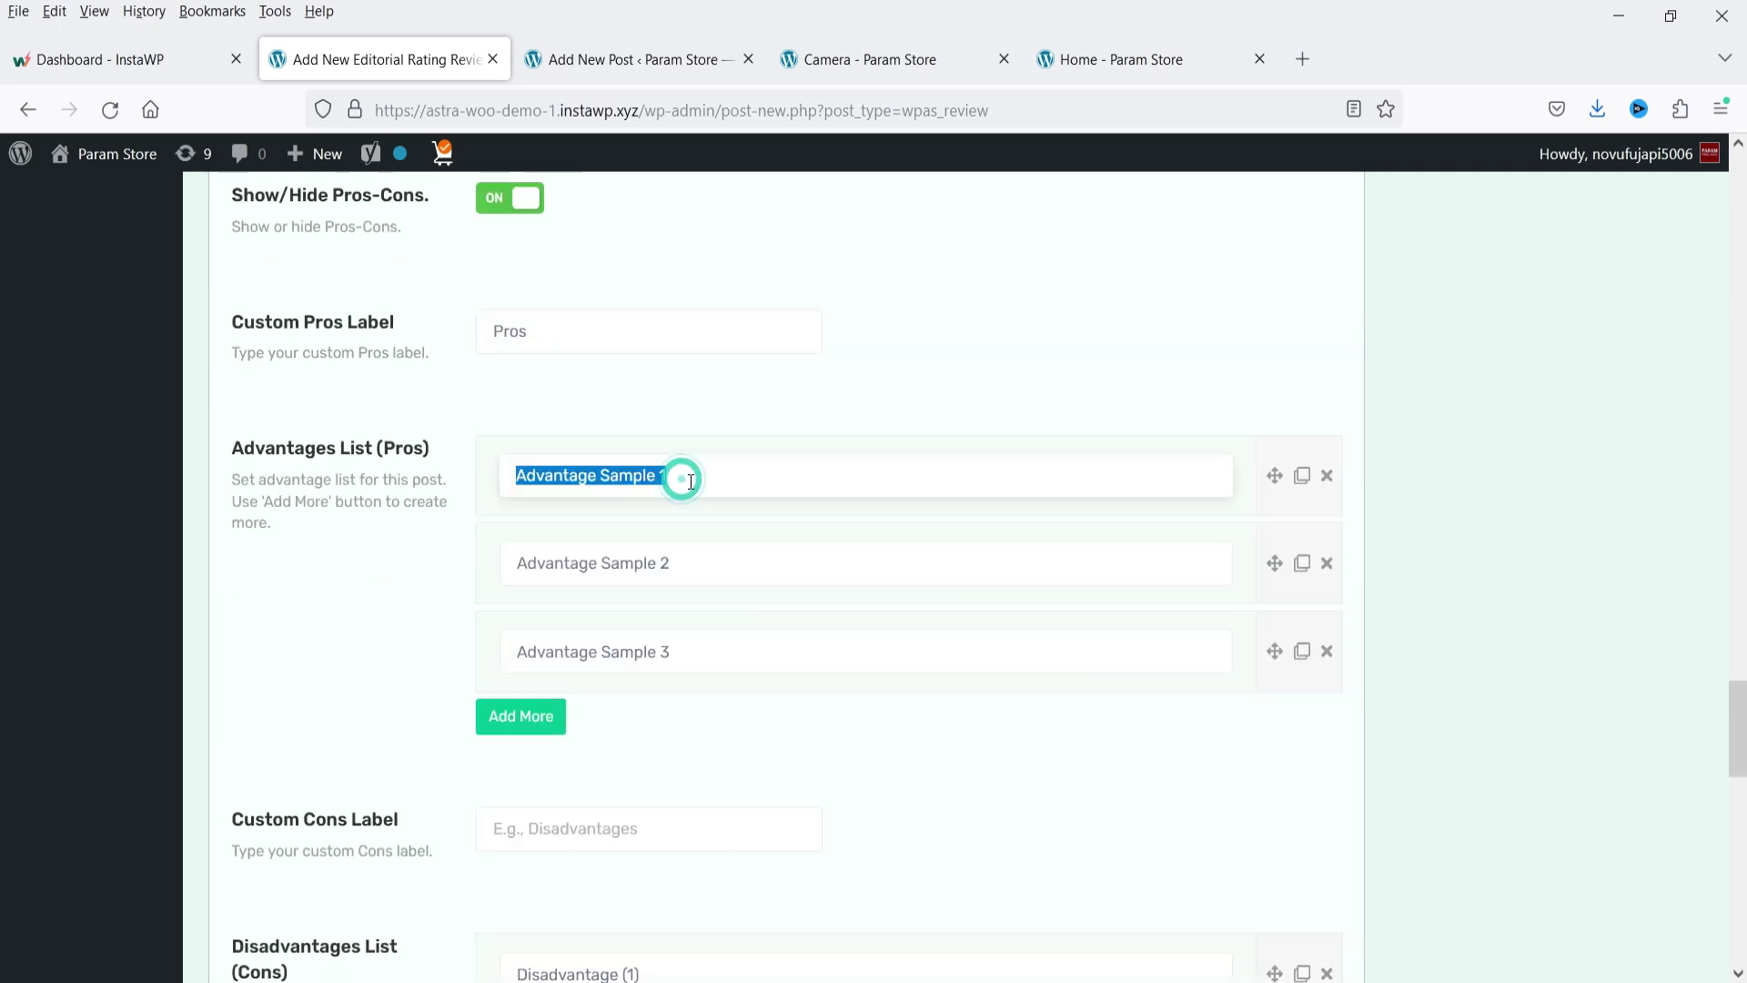
pyautogui.write('Versatile and robust build')
pyautogui.tripleClick(637, 565)
pyautogui.write('Excellent image quality')
pyautogui.click(702, 648)
pyautogui.click(707, 687)
# - Set the custom cons label to Cons and select the text of the first disadvantage
pyautogui.scroll(-5, 703, 546)
pyautogui.click(643, 324)
pyautogui.write('Cons')
pyautogui.tripleClick(702, 476)
# - Check the remaining review settings against the Nikon Z50 review's advantages and disadvantages on the published Camera page, returning to the review editor
pyautogui.scroll(-10, 600, 488)
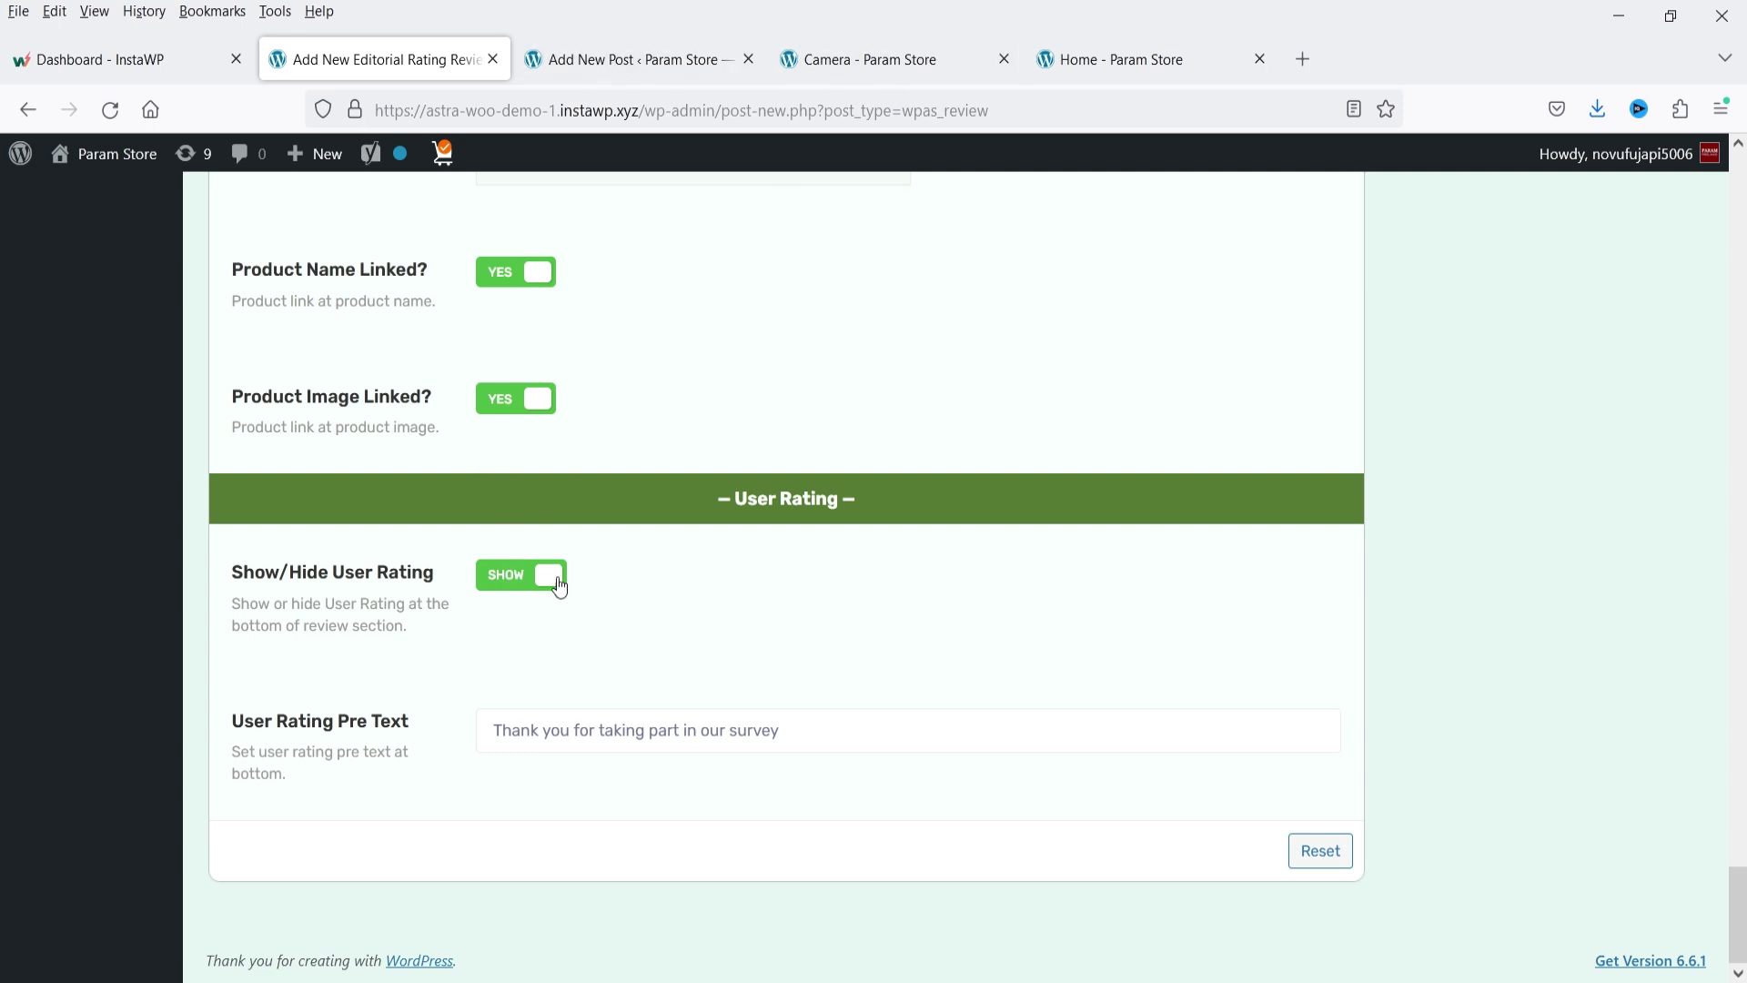
pyautogui.click(903, 66)
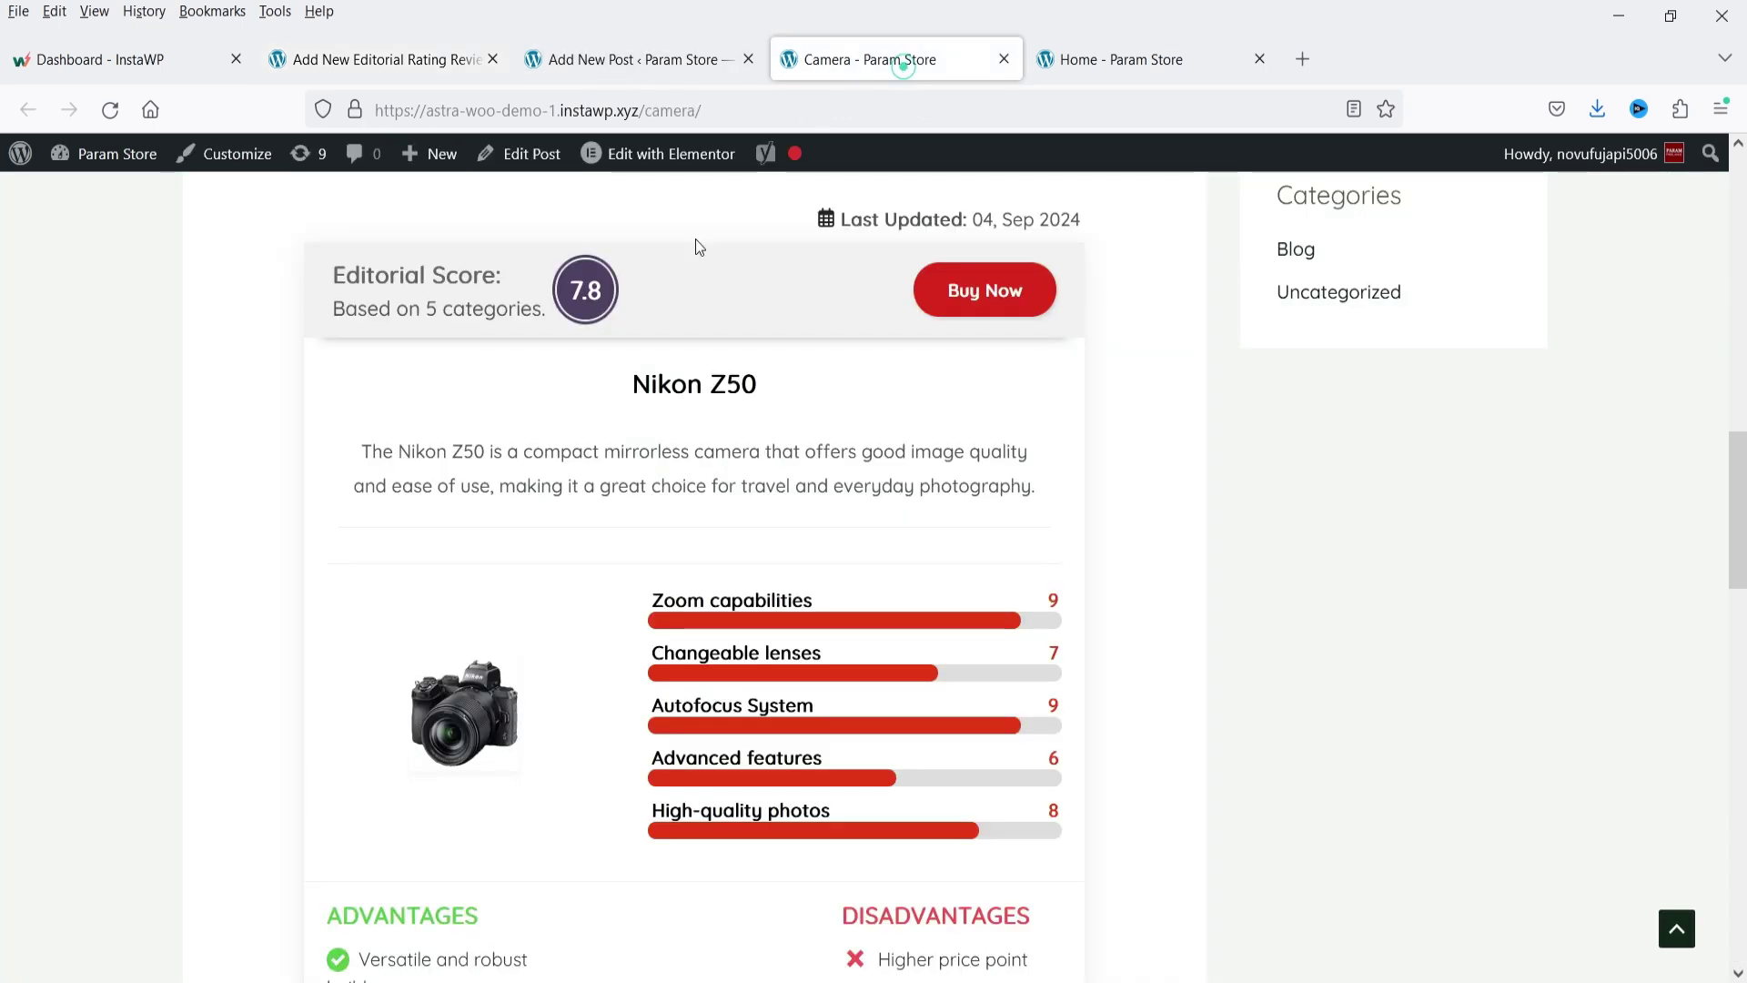
pyautogui.scroll(-5, 876, 362)
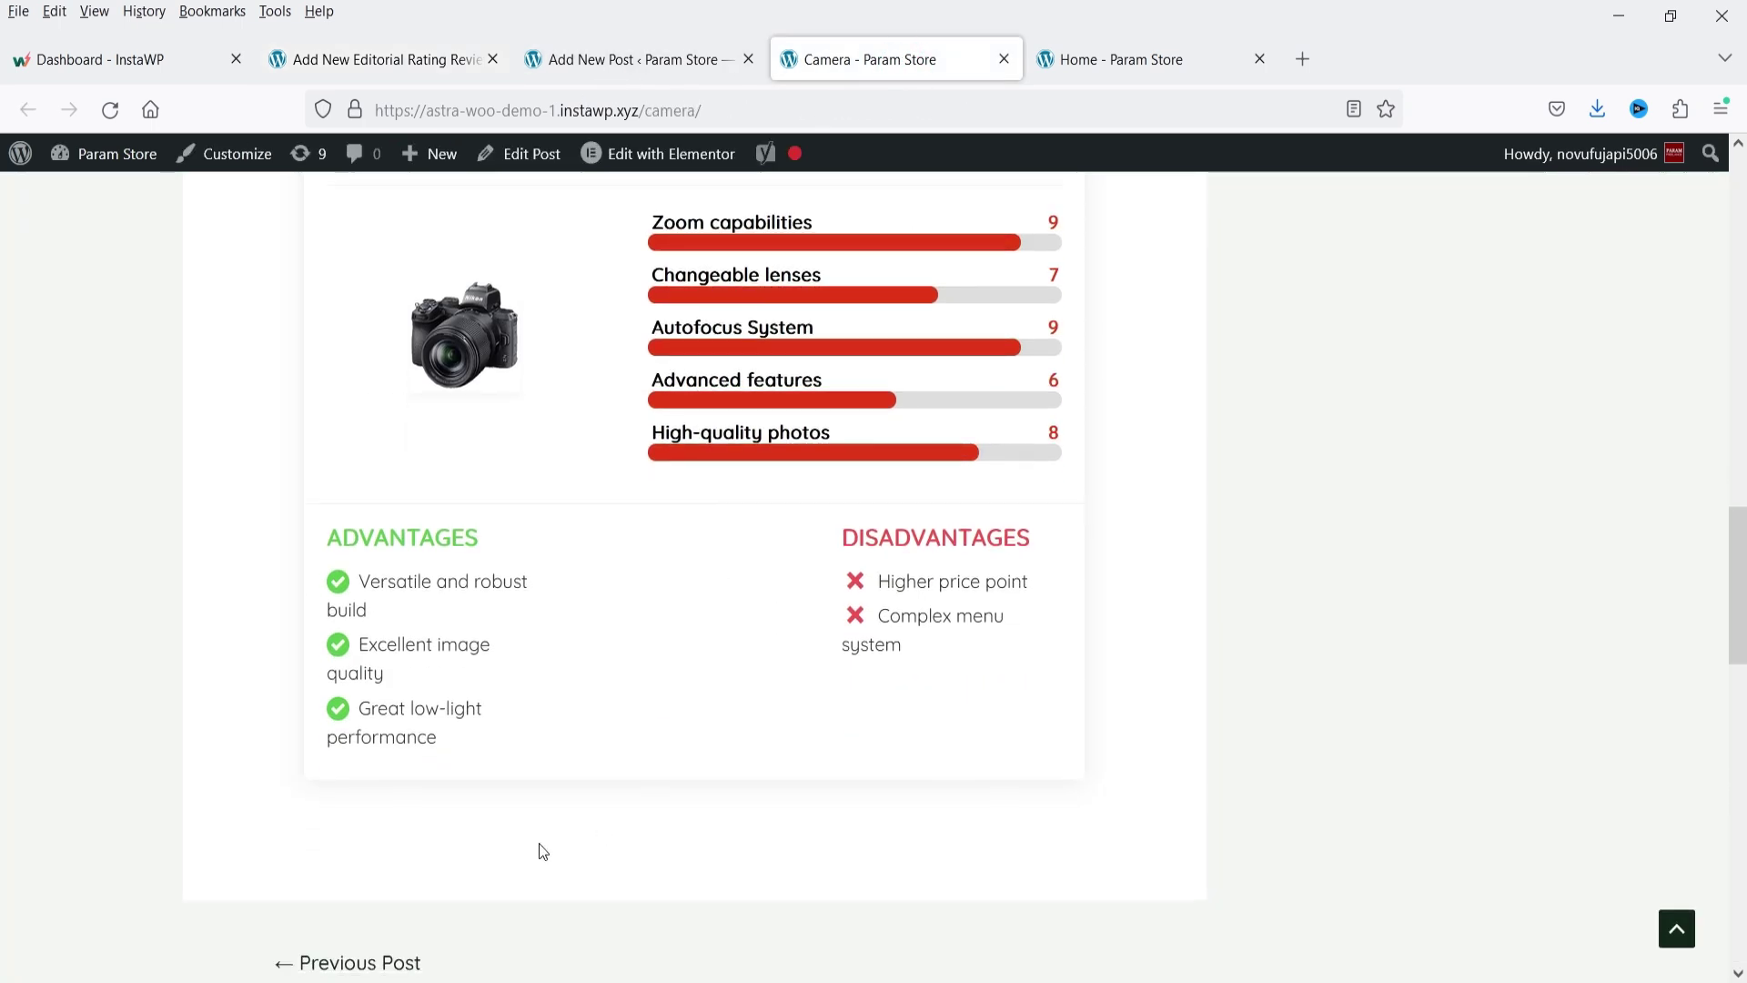
pyautogui.scroll(2, 895, 666)
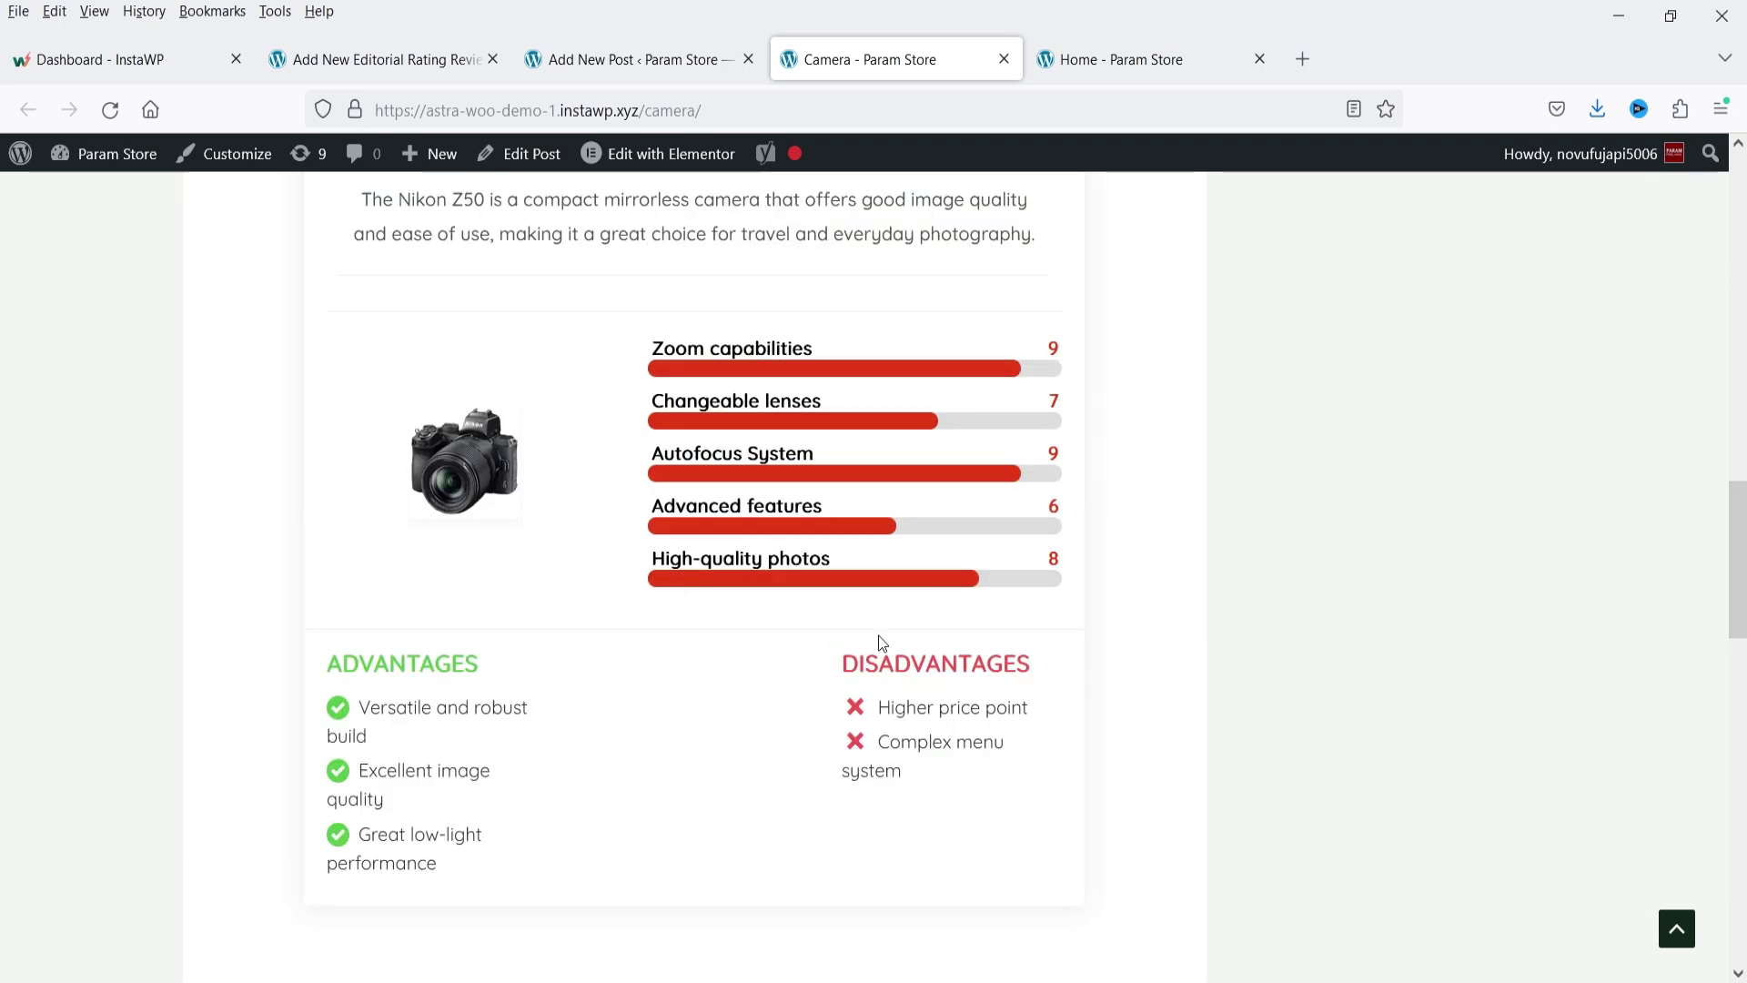
pyautogui.click(582, 65)
pyautogui.click(389, 66)
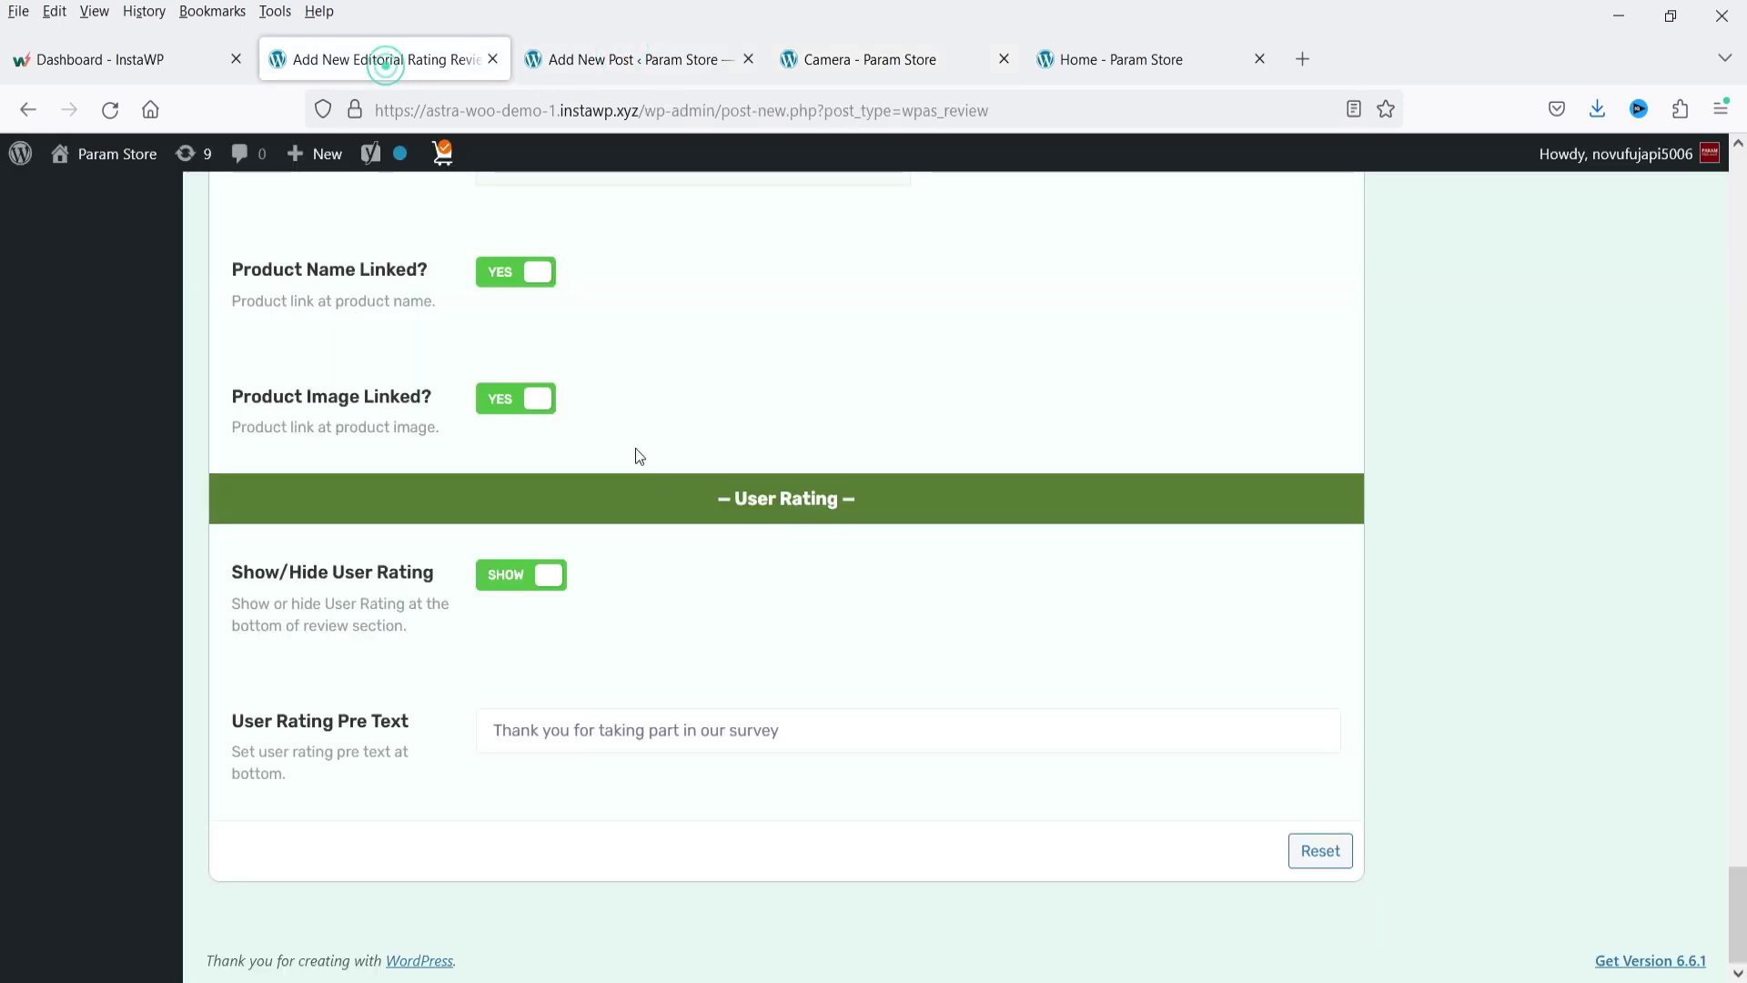
# - Publish the Canon EOS R6 review and copy its shortcode
pyautogui.scroll(20, 1559, 795)
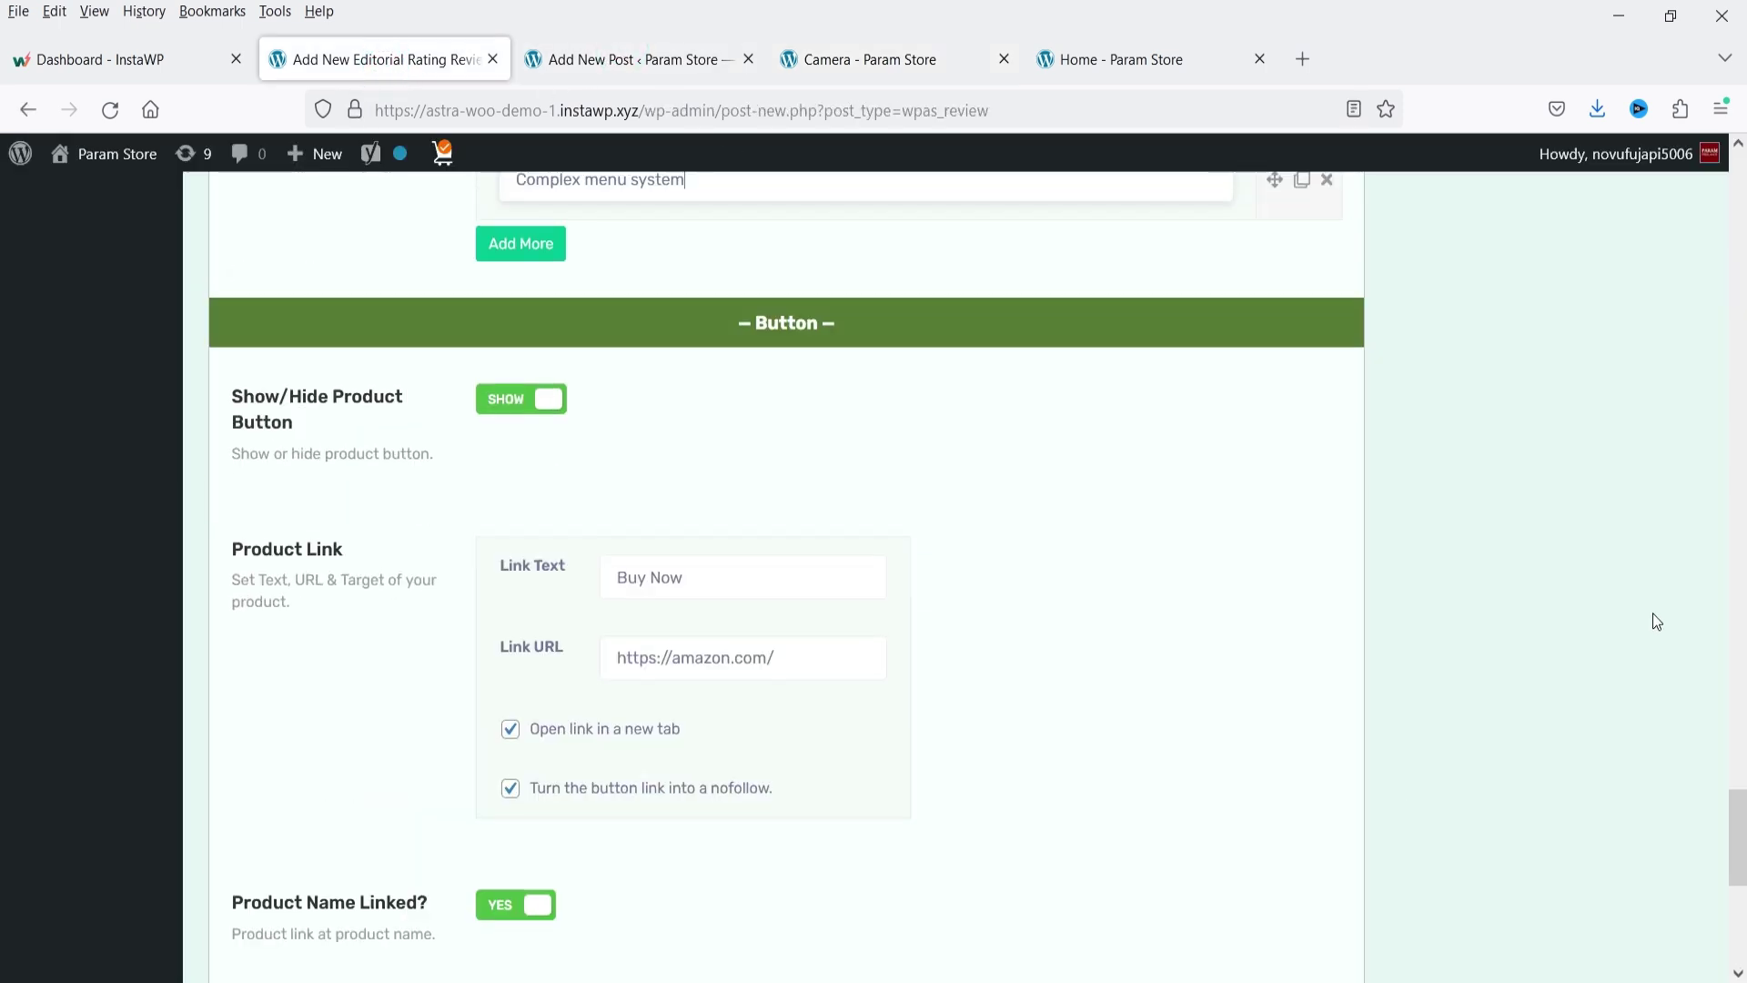
pyautogui.scroll(15, 1588, 587)
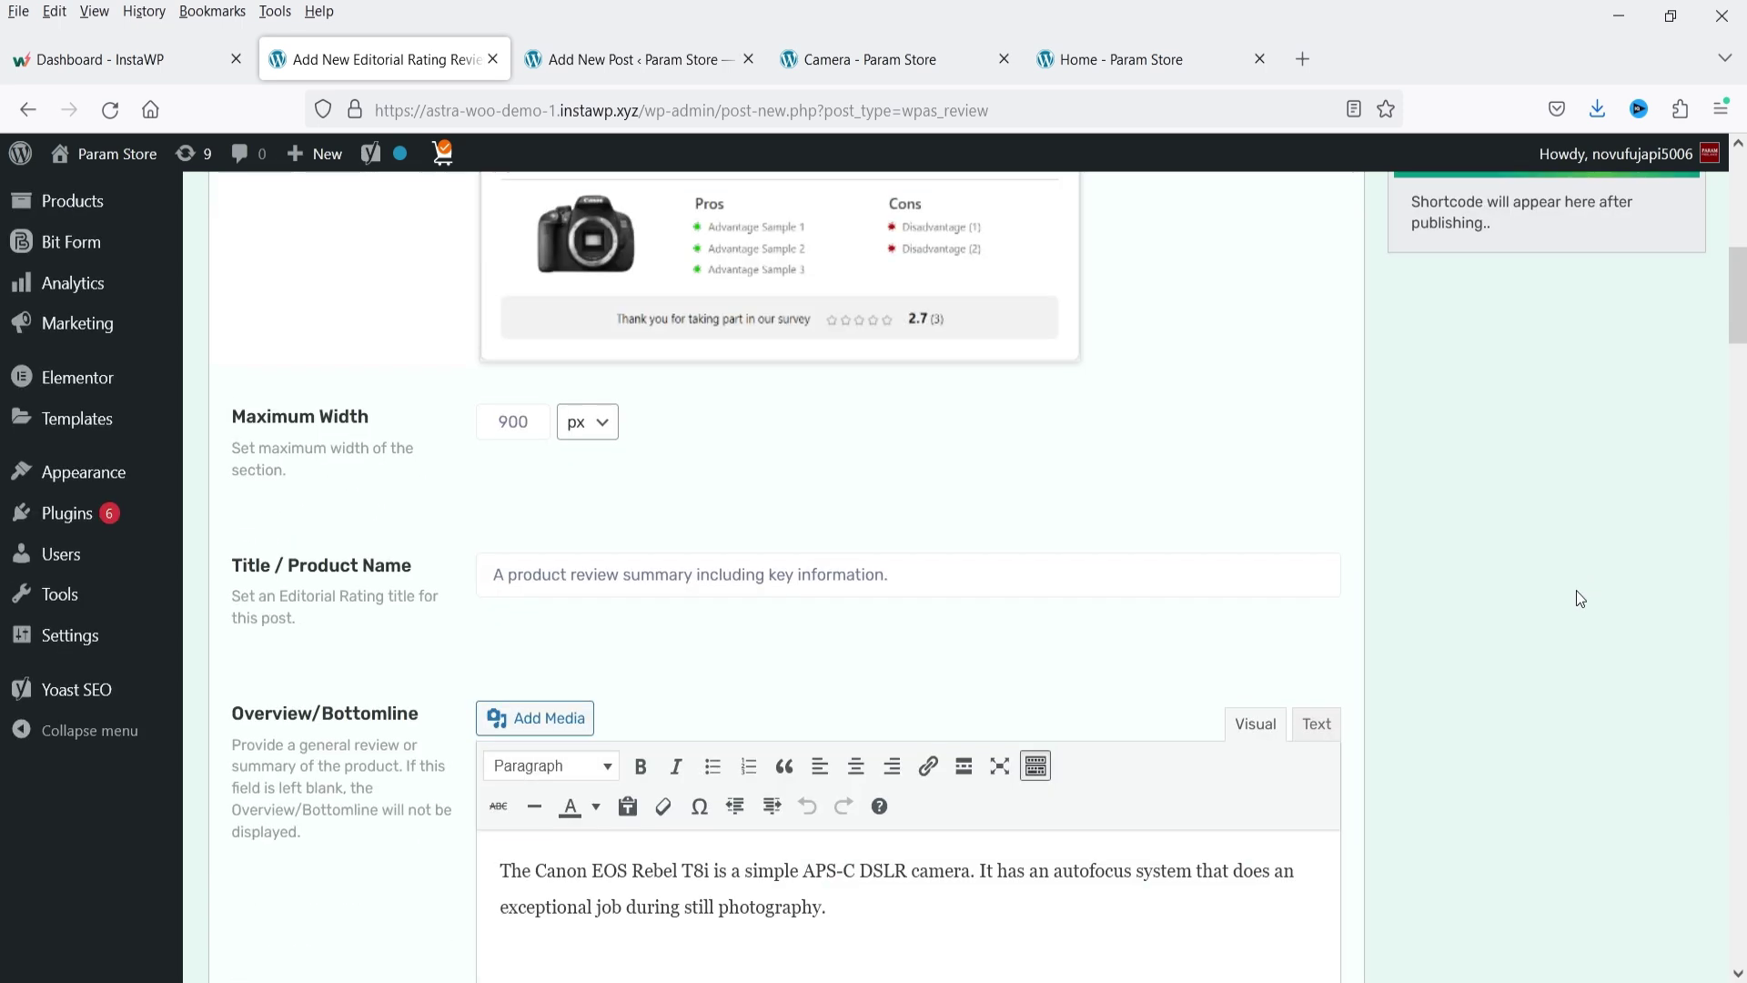
pyautogui.scroll(5, 1657, 562)
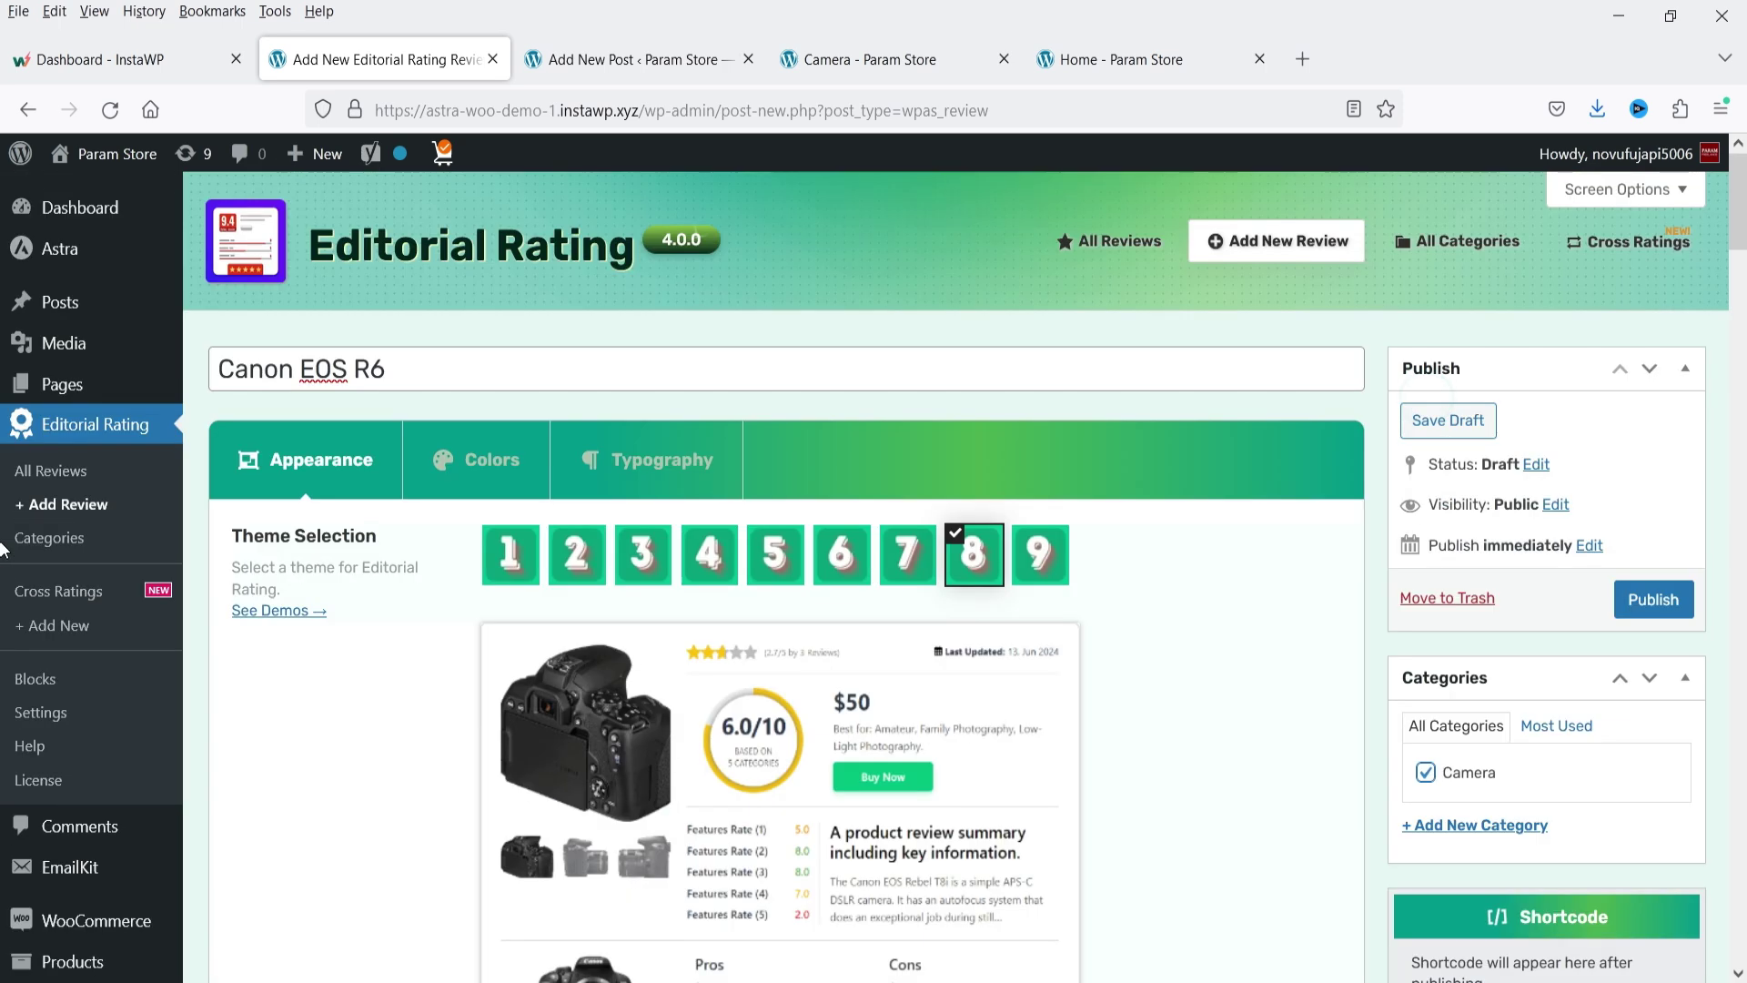
pyautogui.click(1655, 599)
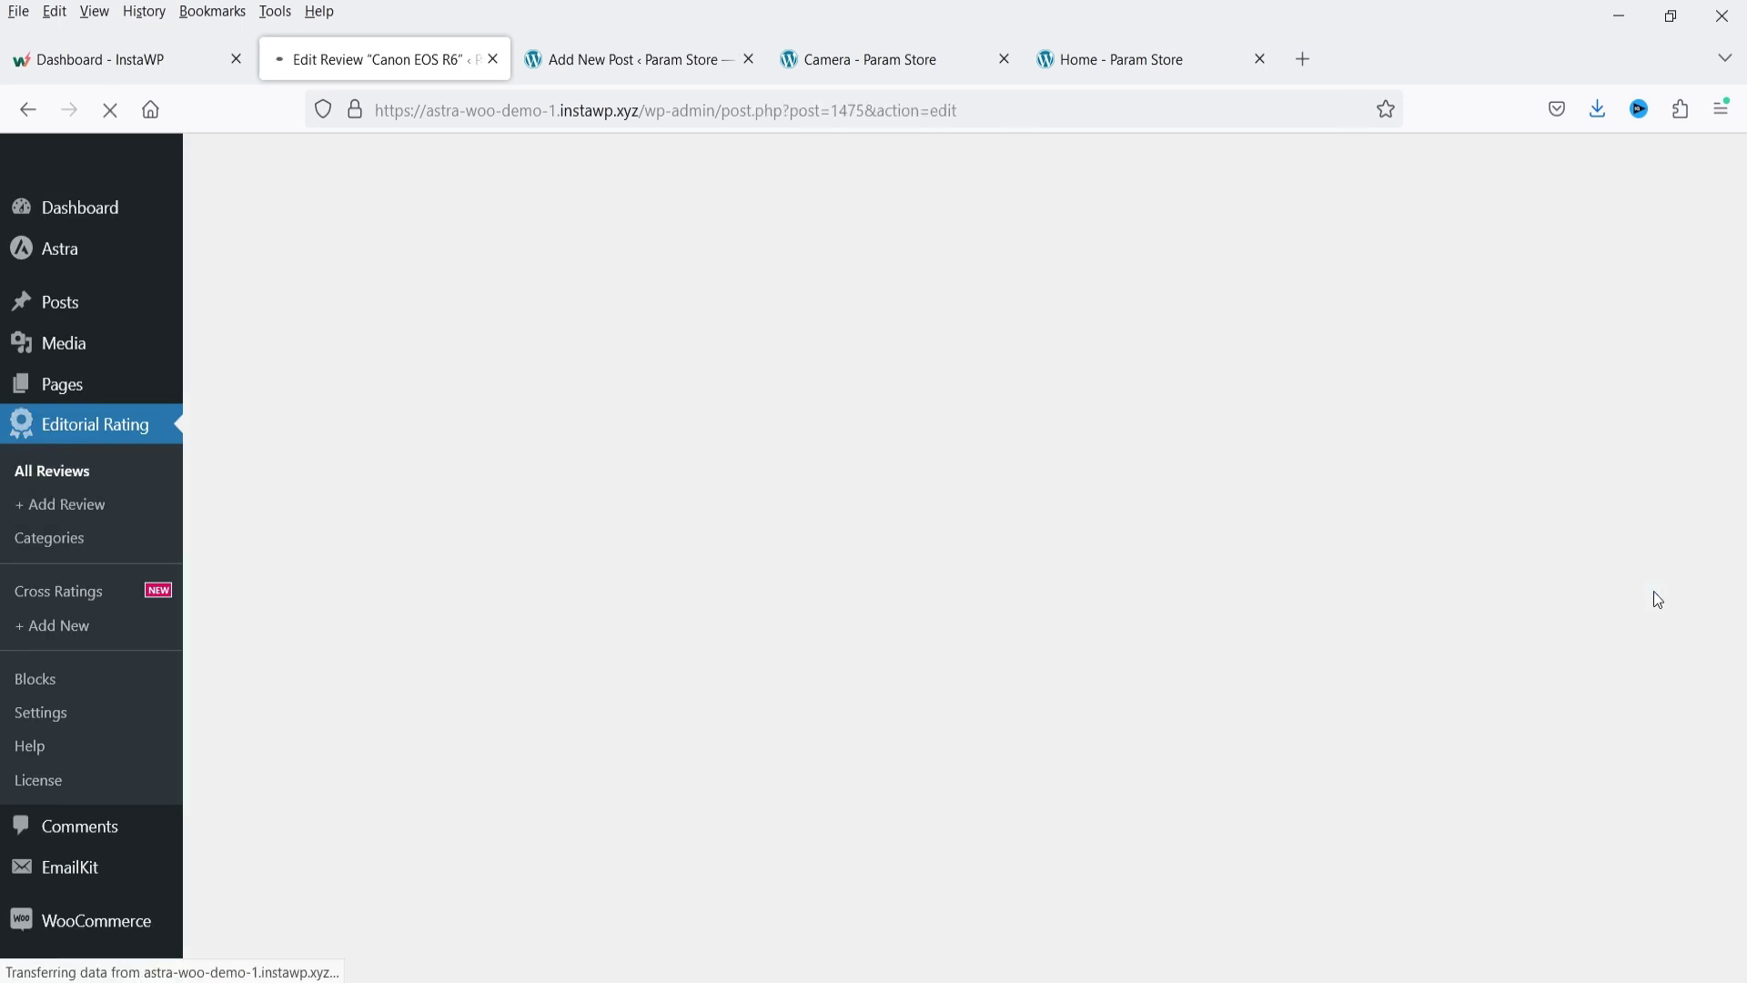
pyautogui.scroll(-6, 1560, 428)
pyautogui.click(1559, 402)
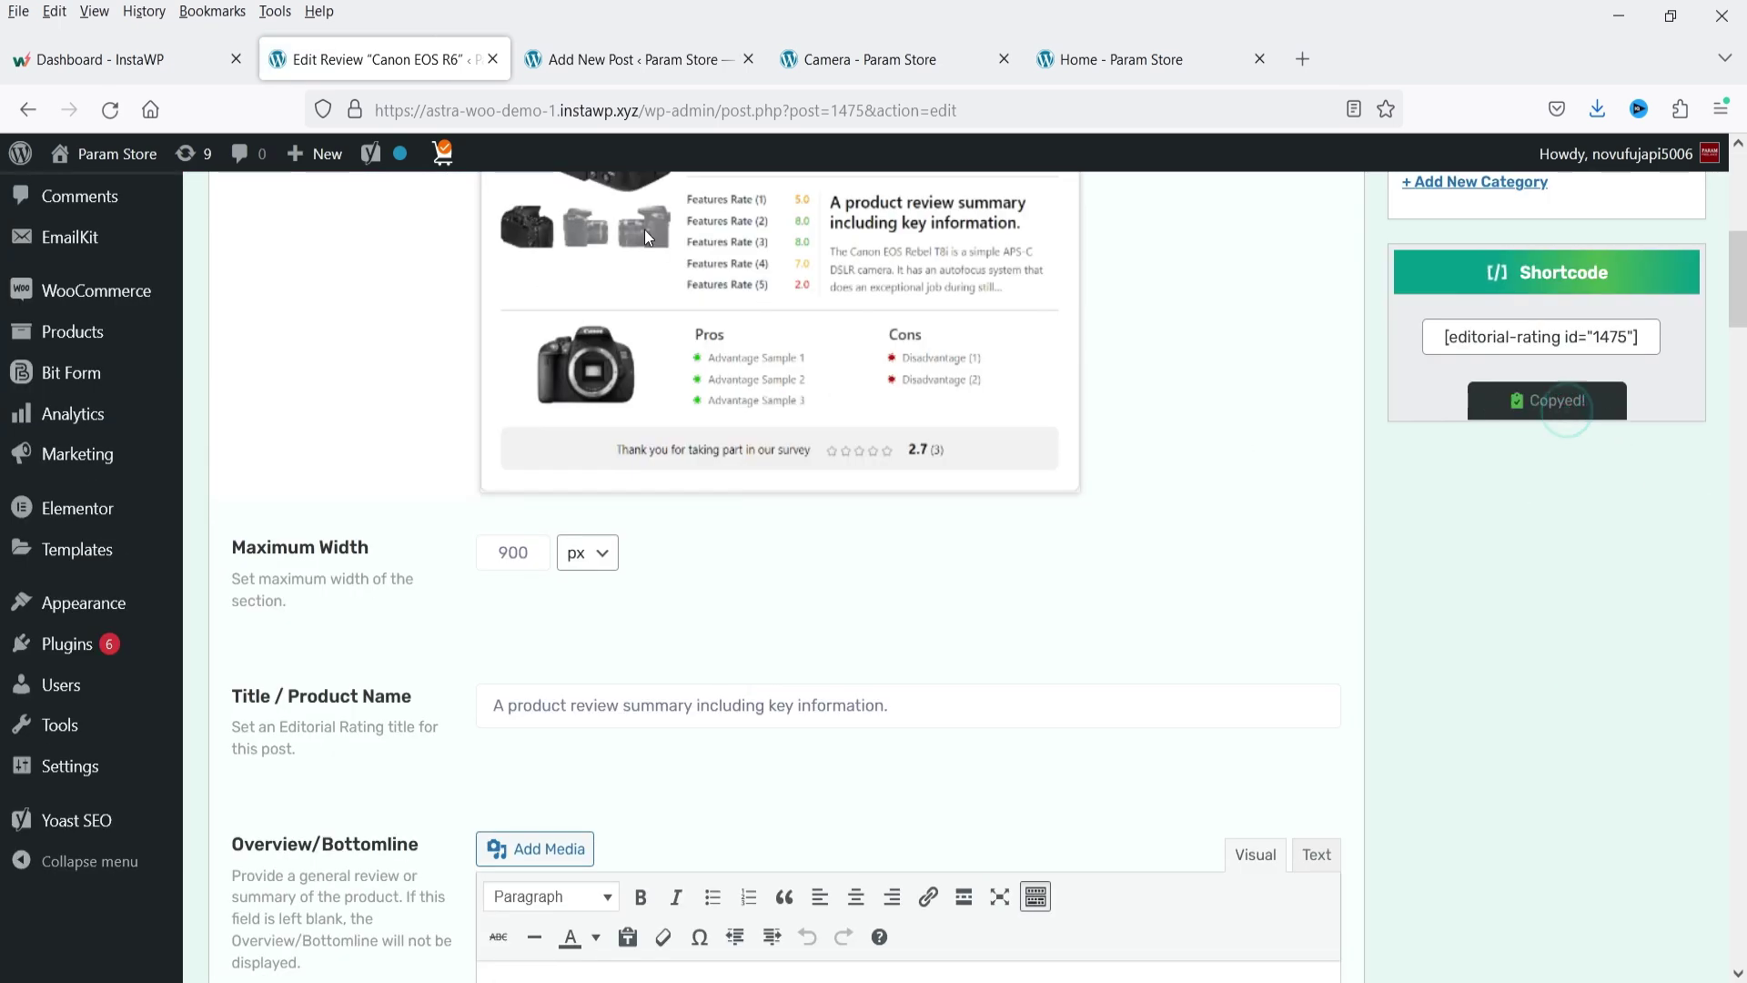
# - In the Camera post, insert a spacer about 87 px high below the last shortcode block
pyautogui.click(611, 50)
pyautogui.scroll(-5, 808, 617)
pyautogui.click(1354, 459)
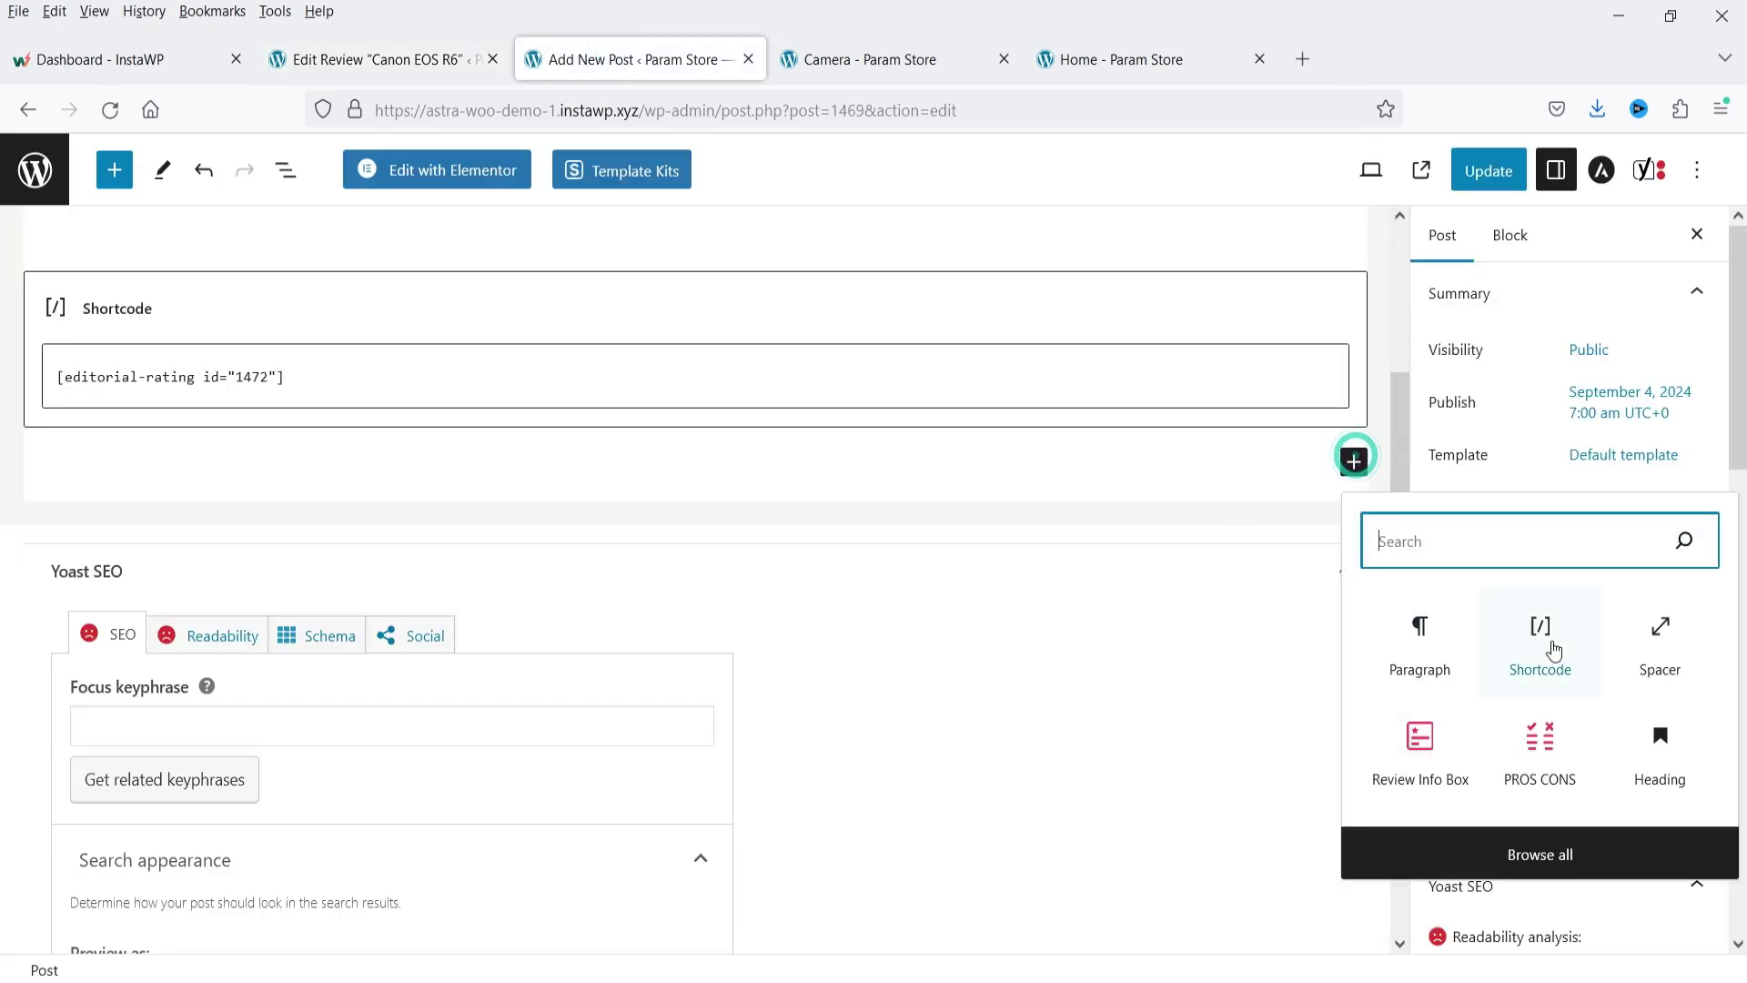
pyautogui.click(1659, 648)
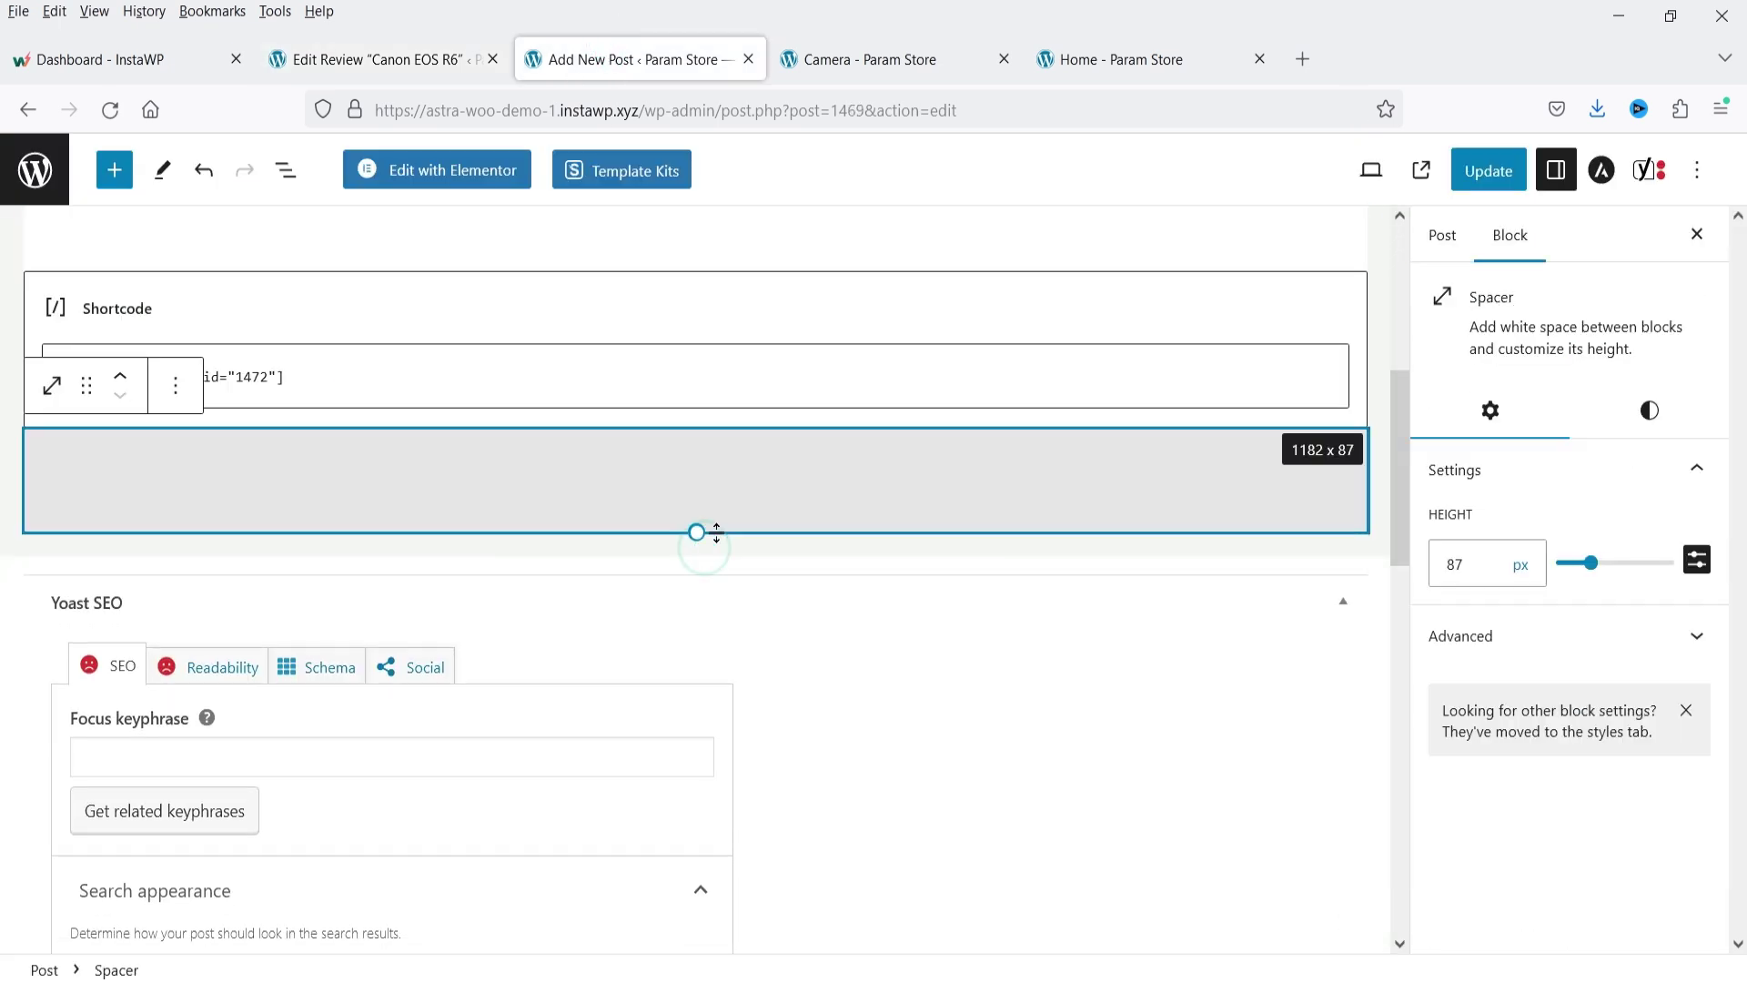
pyautogui.hotkey('ctrl', 'z')
# - Add a Shortcode block below the spacer containing [editorial-rating id="1475"] and update the post
pyautogui.click(1353, 570)
pyautogui.click(1550, 314)
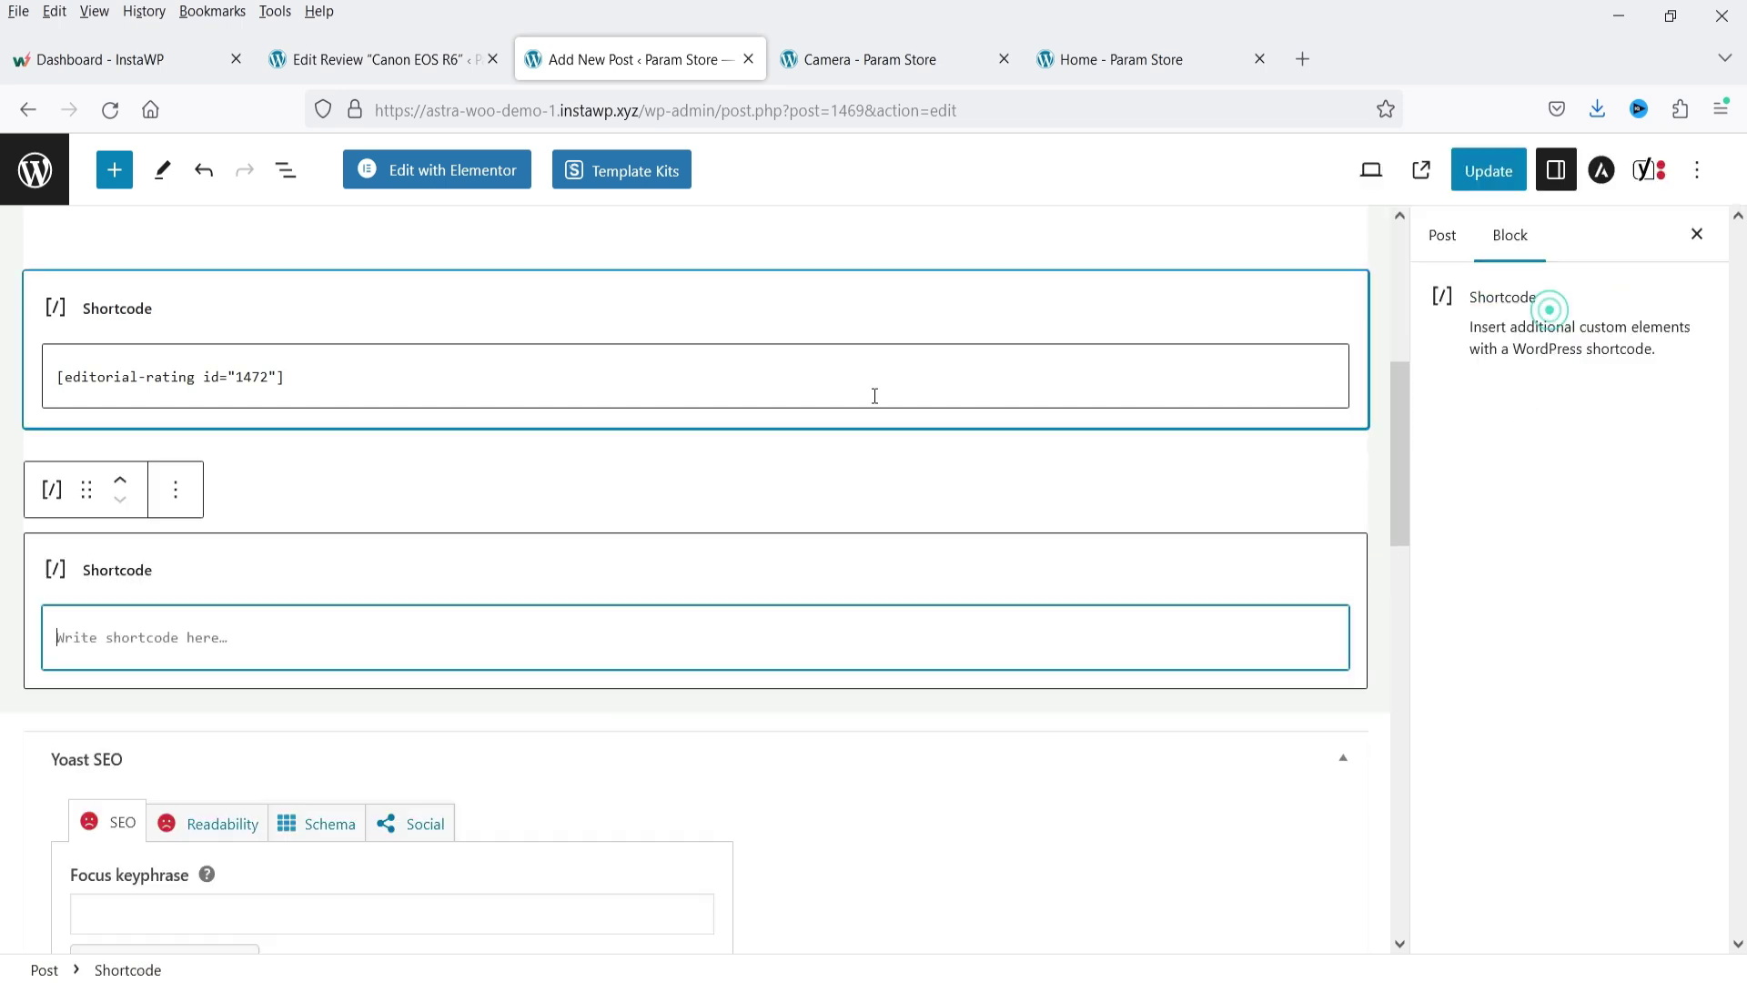
pyautogui.hotkey('ctrl', 'v')
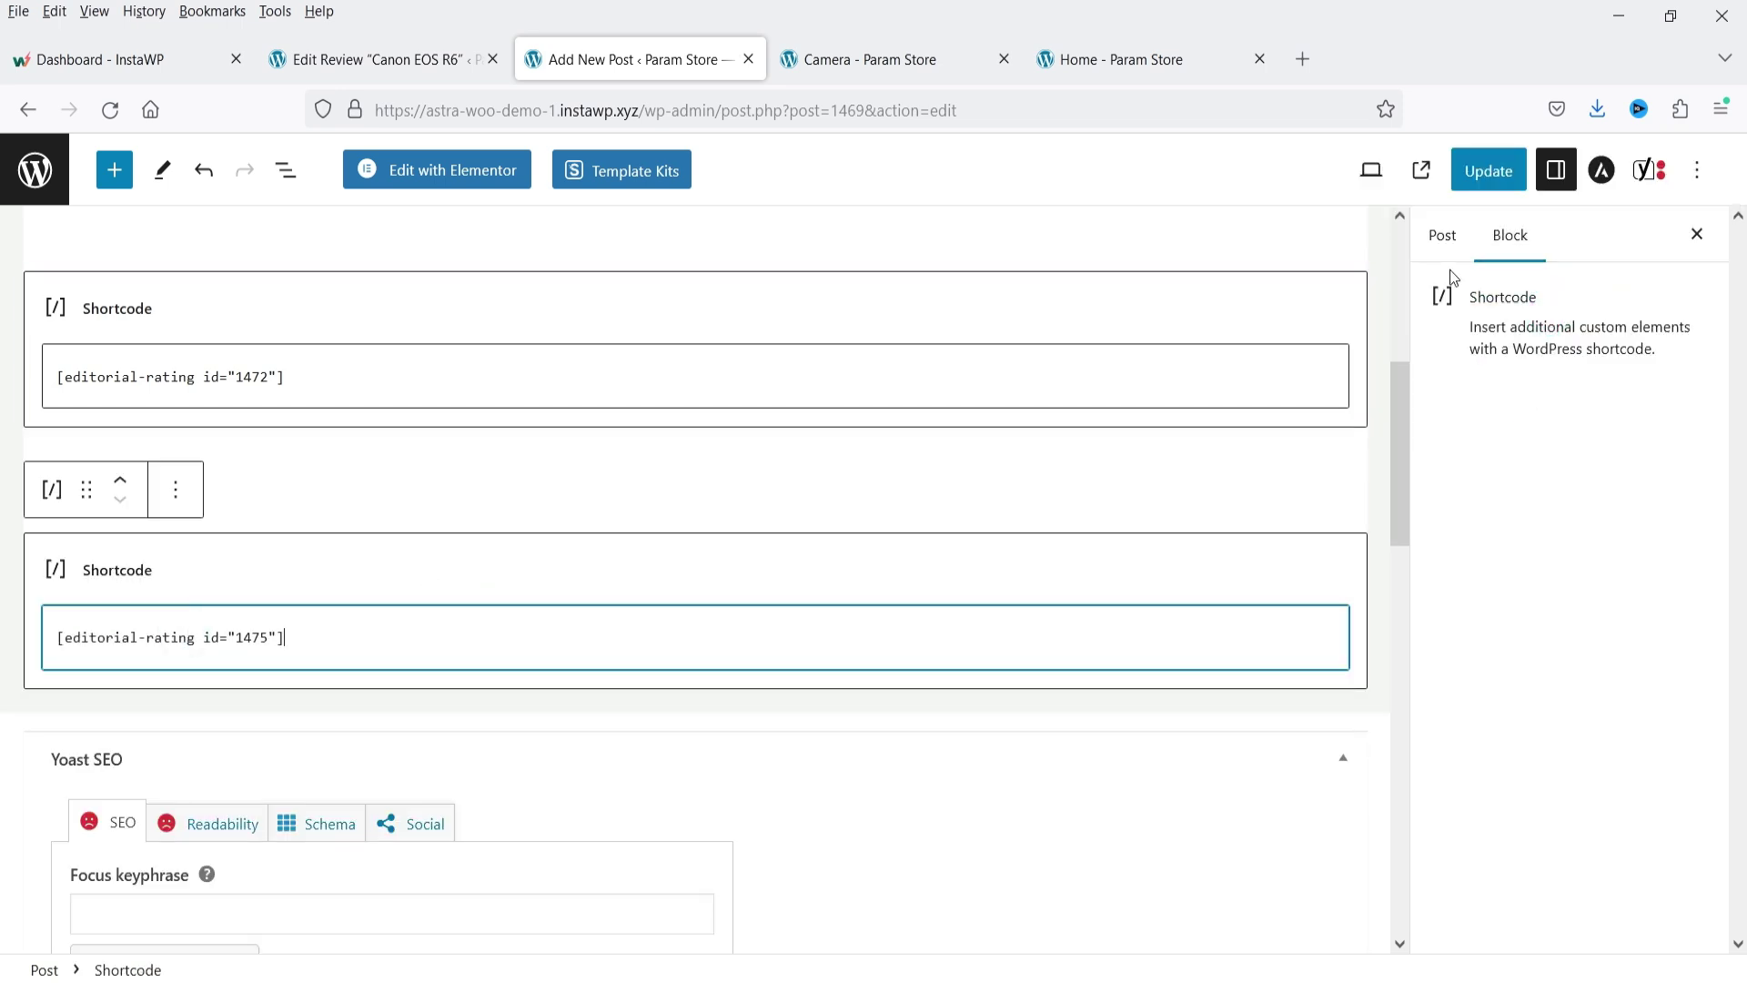
pyautogui.click(1492, 182)
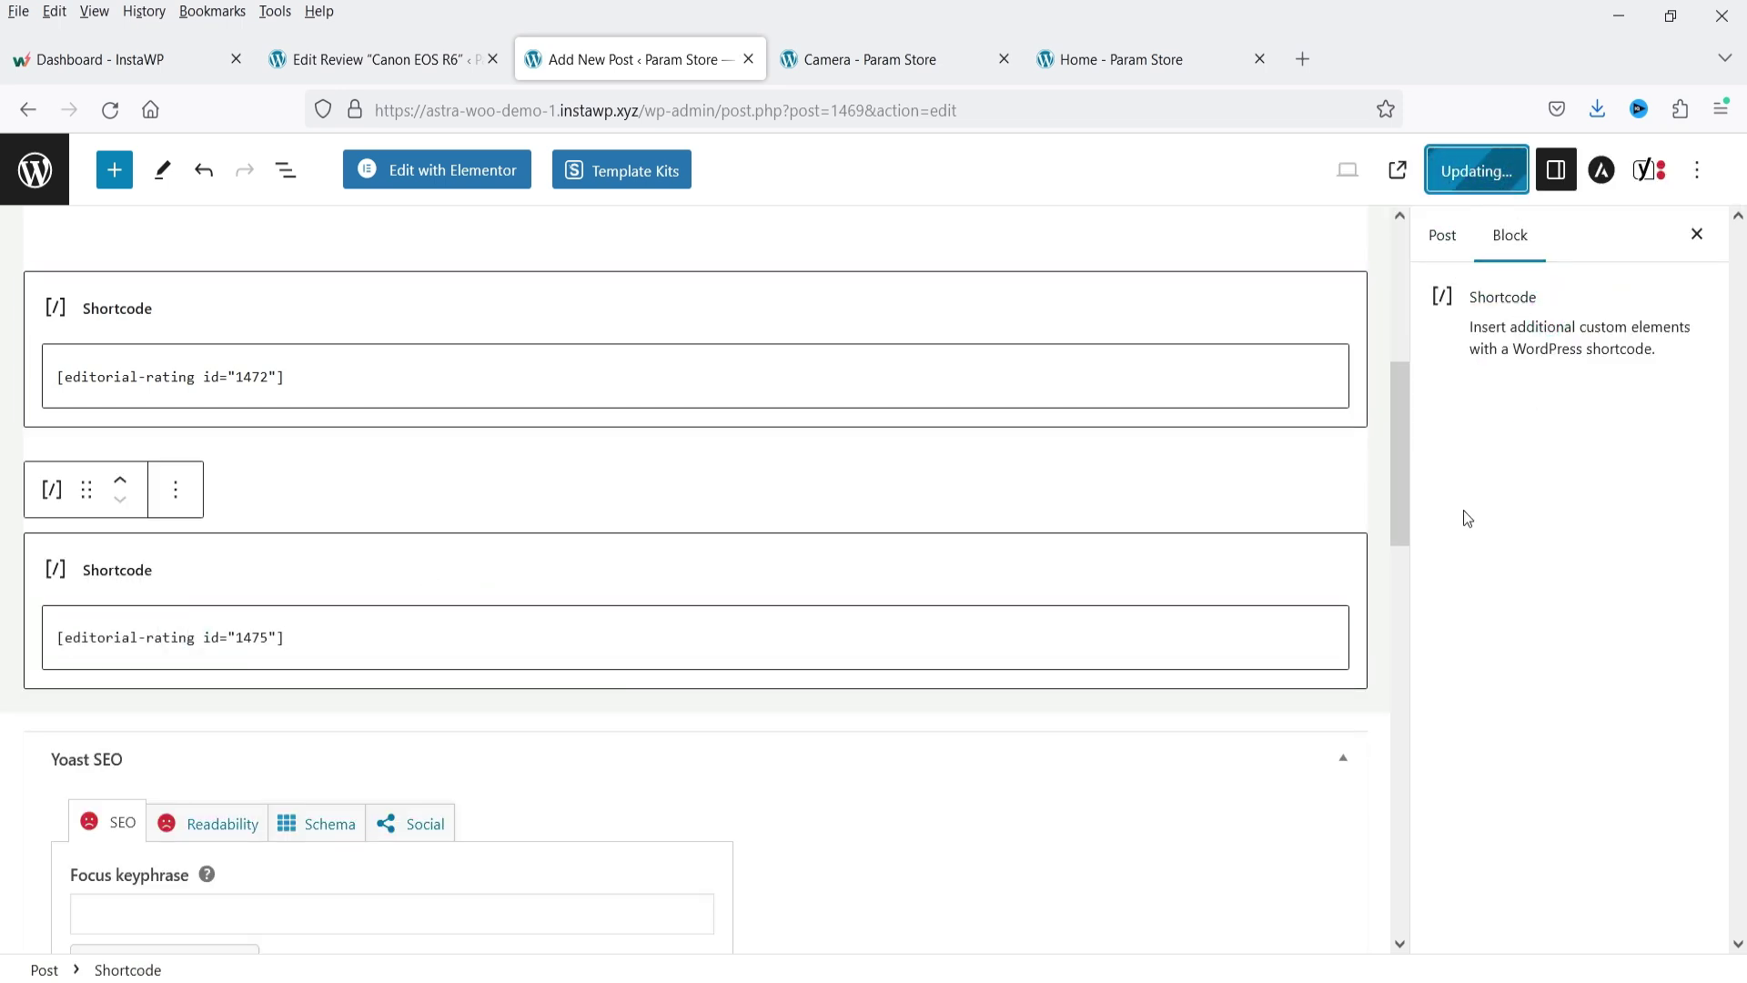
# - Reload the published Camera page and examine the newly added Canon EOS R6 review
pyautogui.click(863, 60)
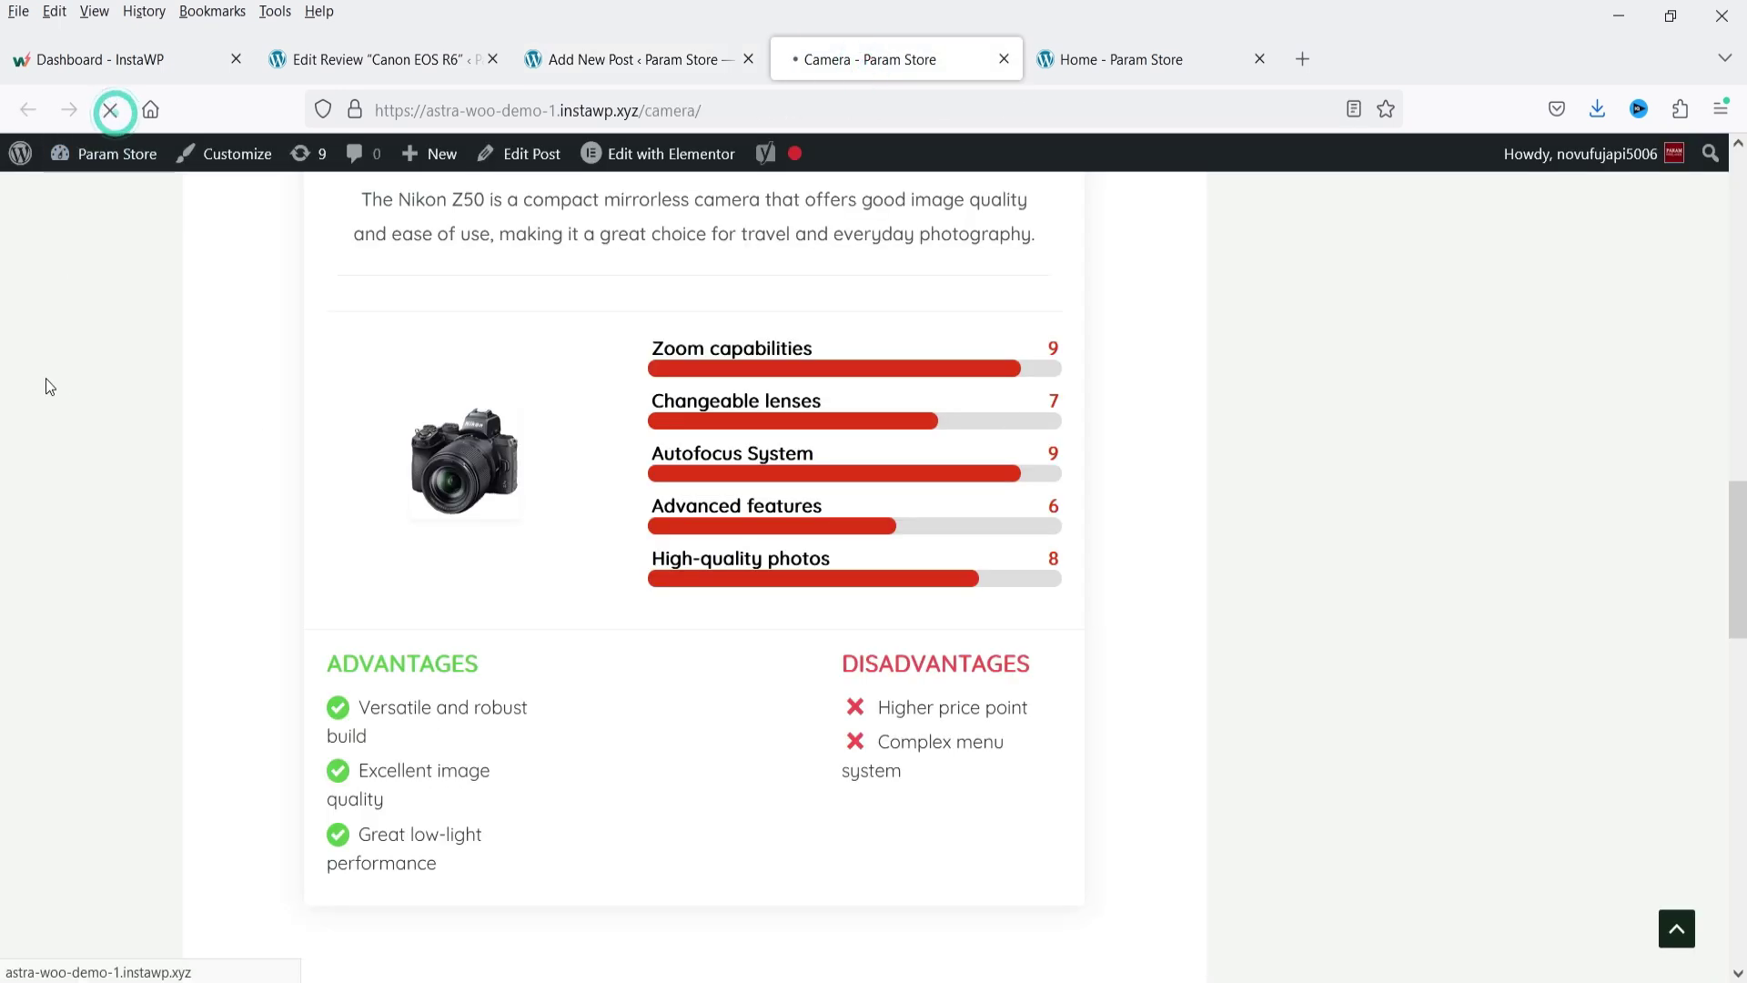
pyautogui.scroll(-8, 1412, 393)
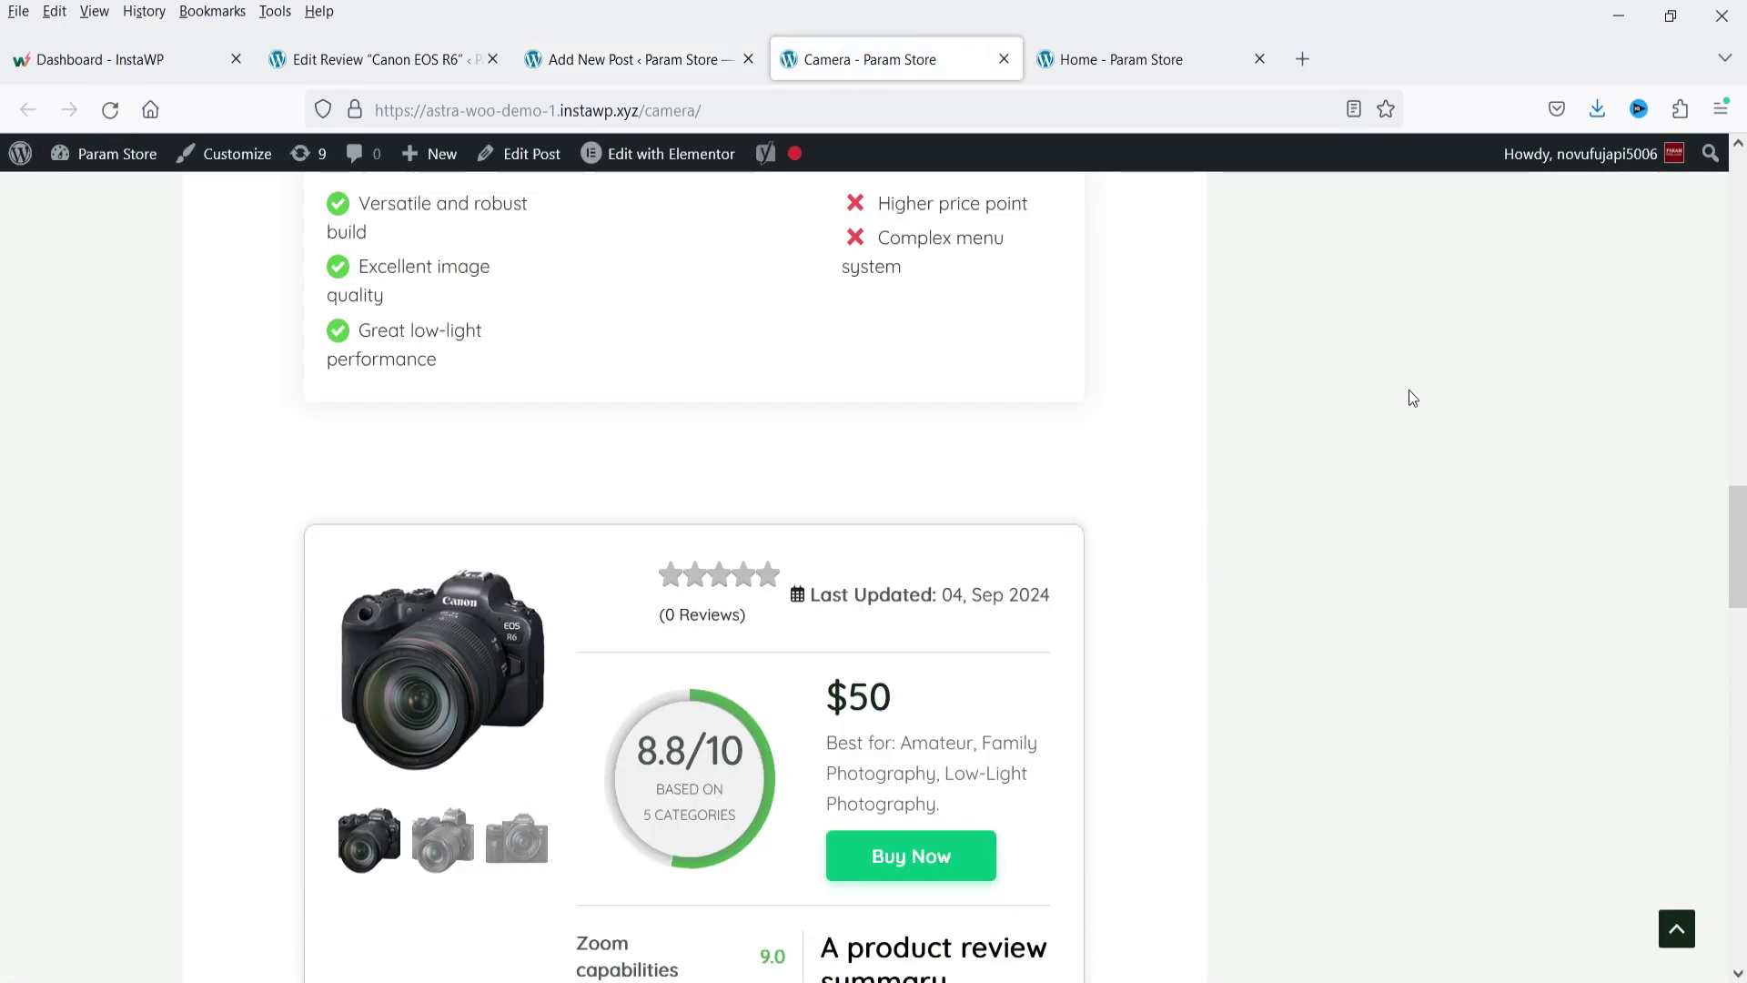
pyautogui.scroll(4, 1061, 483)
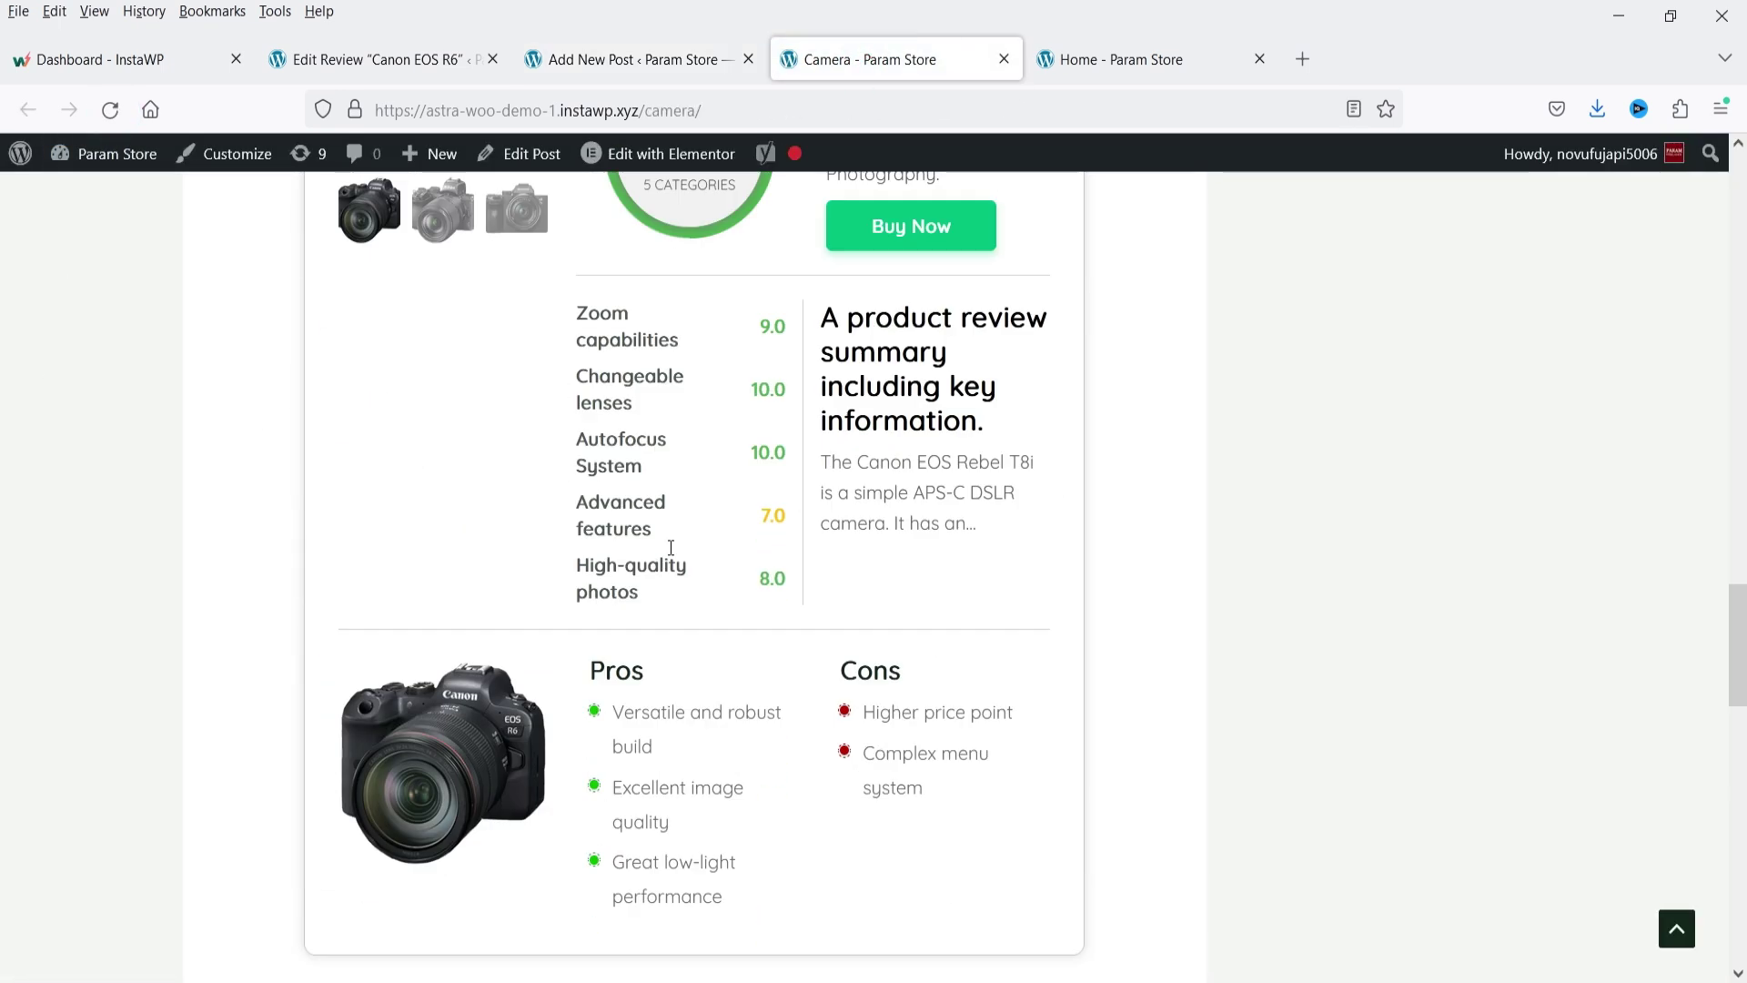
pyautogui.scroll(-5, 672, 558)
pyautogui.scroll(4, 648, 580)
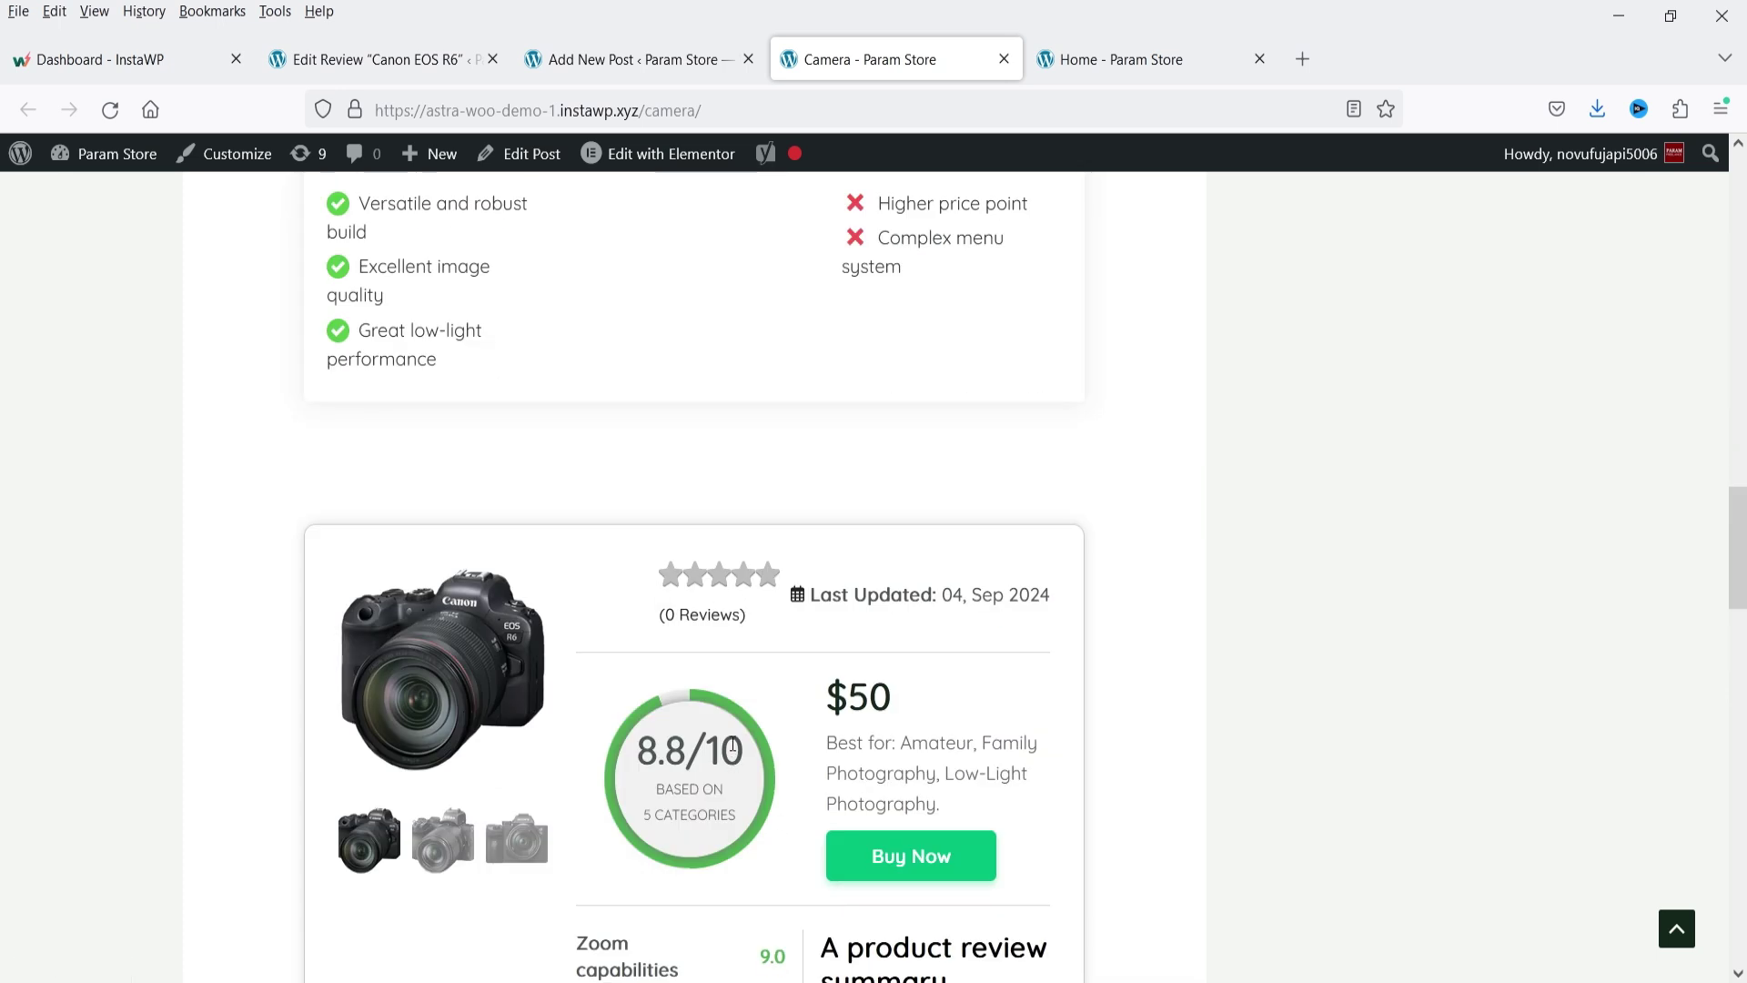
pyautogui.scroll(-3, 868, 575)
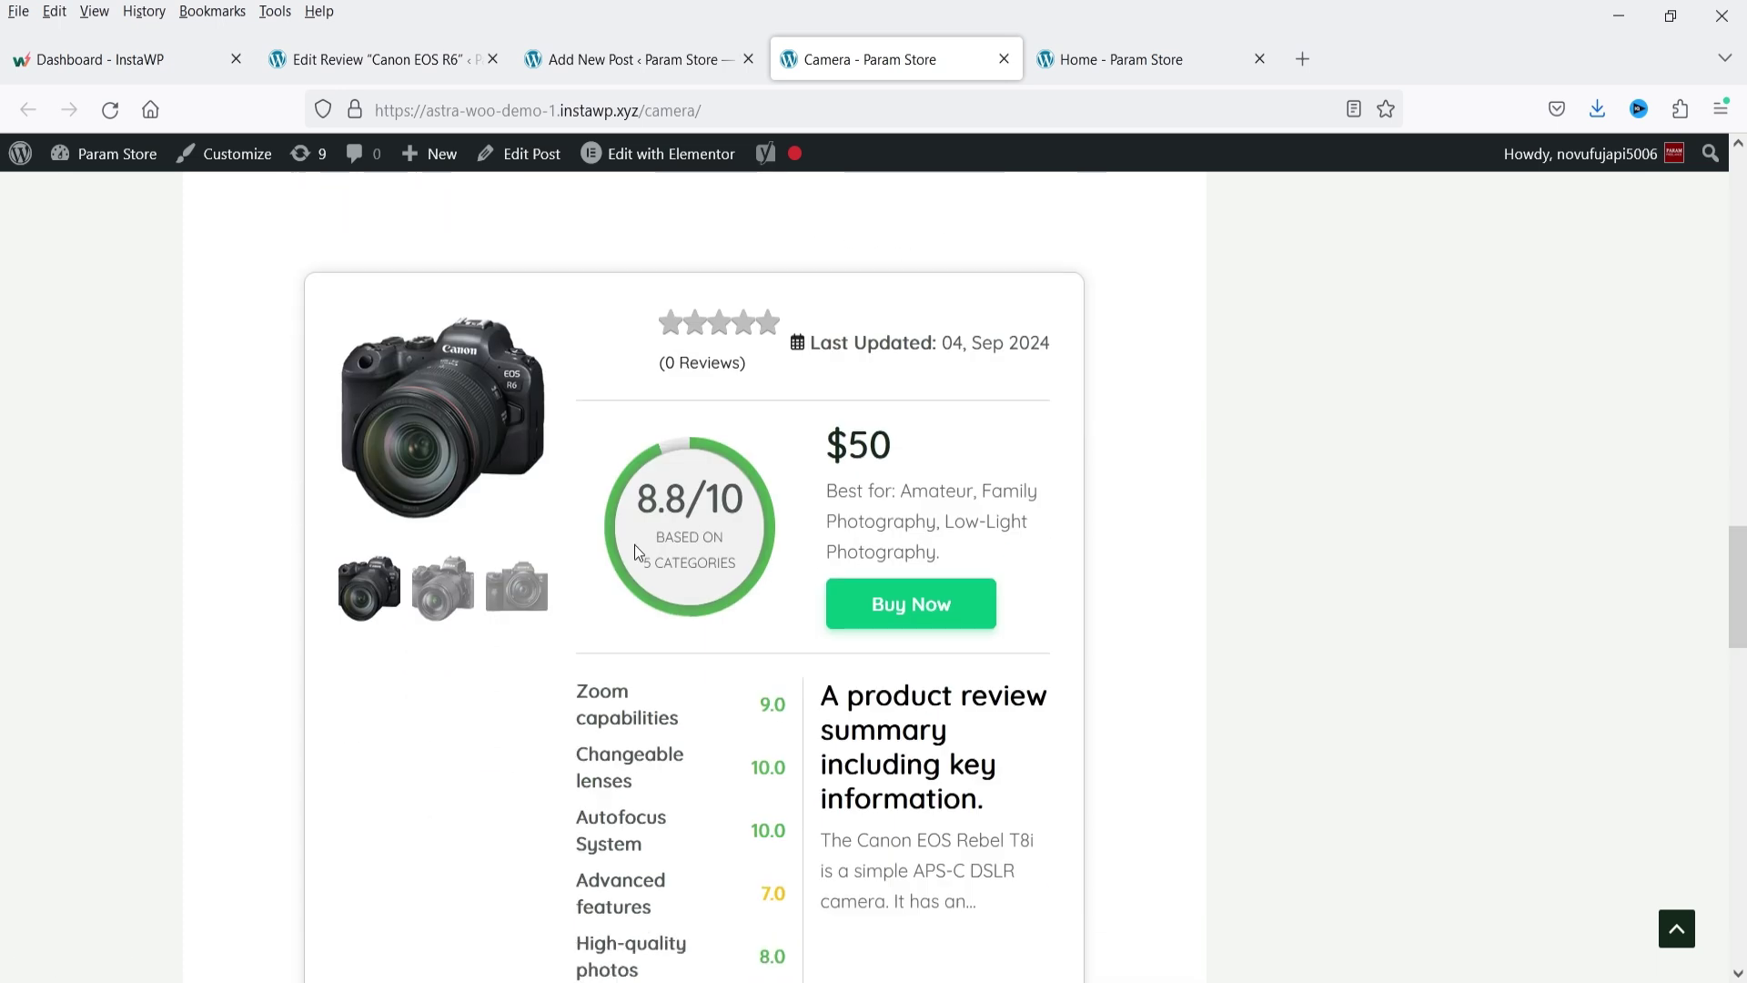
# - Browse through the enlarged images of the Canon review's gallery and close the image viewer
pyautogui.click(447, 433)
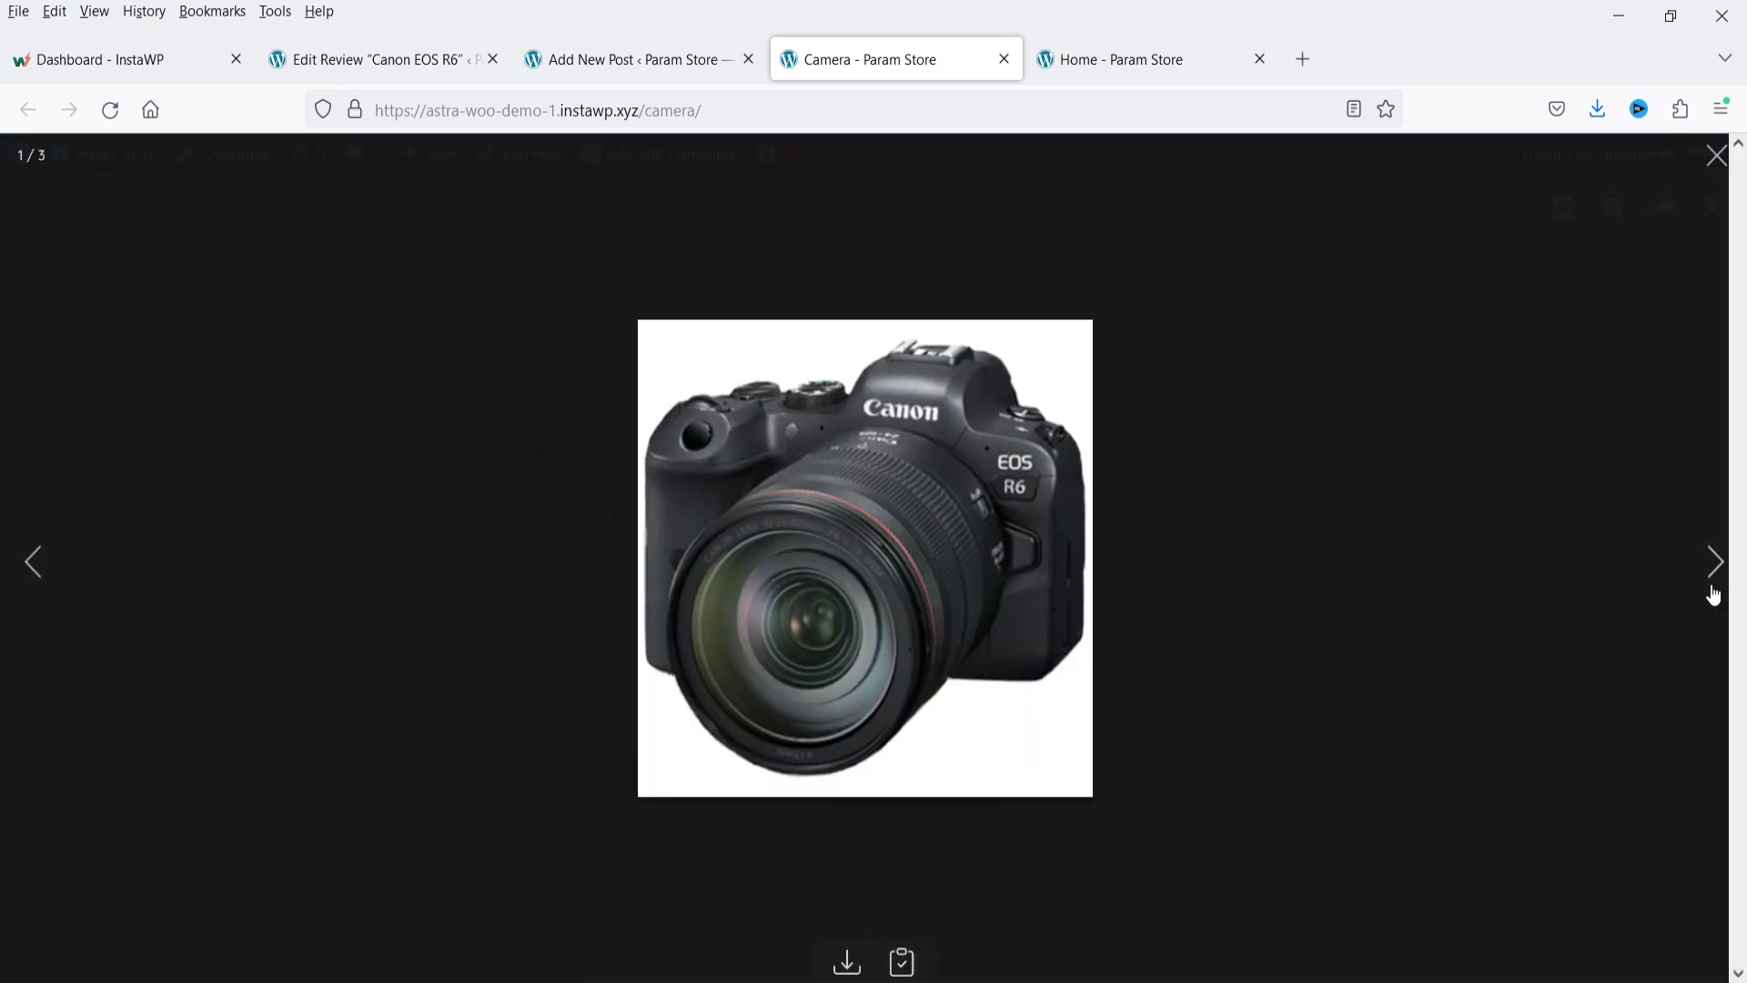
pyautogui.click(1714, 578)
pyautogui.click(1714, 578)
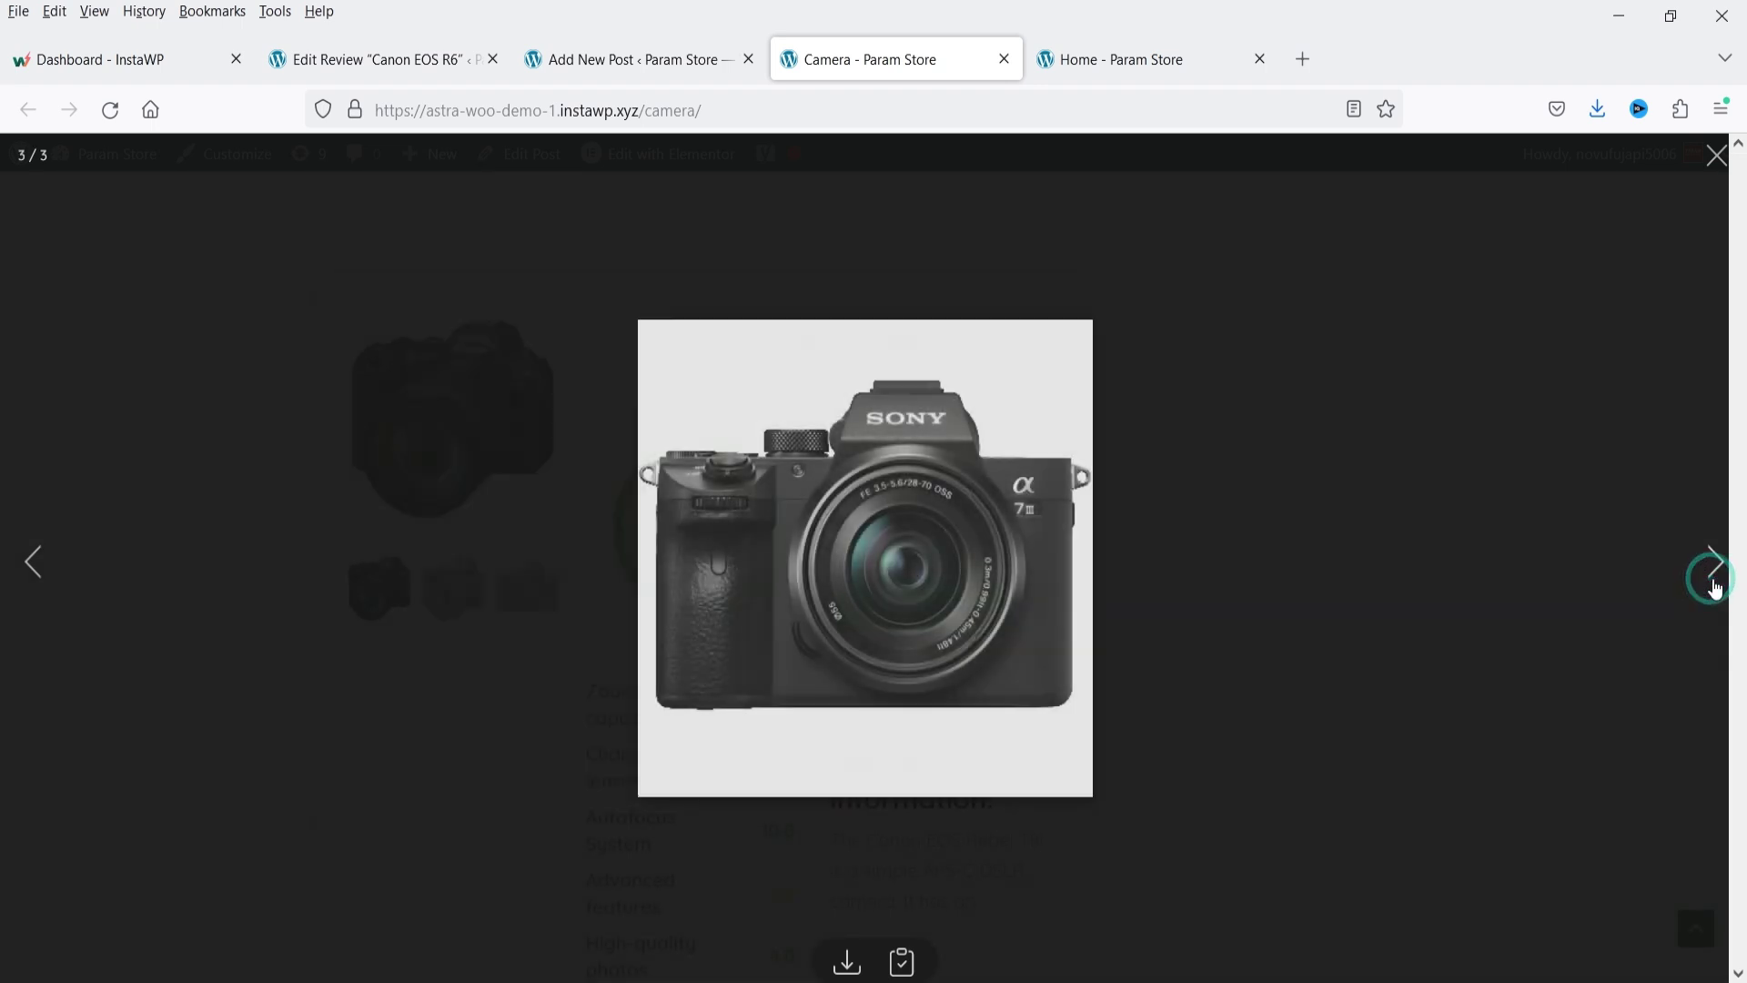
pyautogui.click(1714, 578)
pyautogui.click(1717, 154)
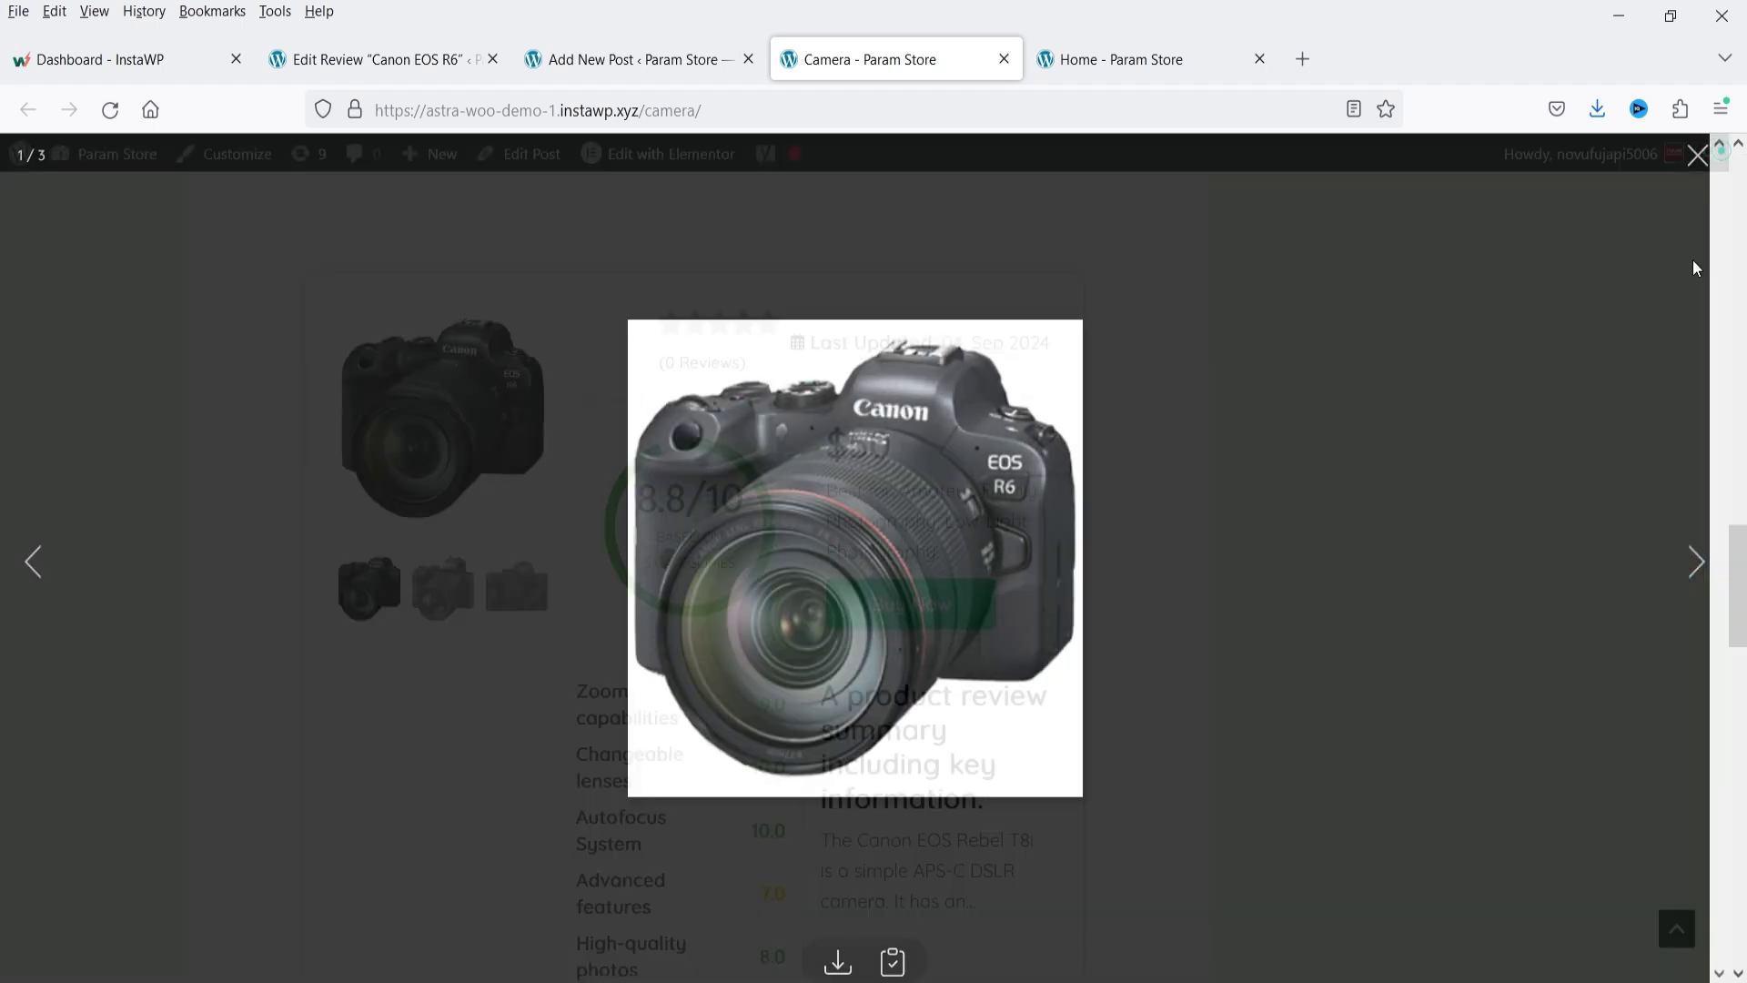
# - Examine the Canon review's category ratings, overall score, price, summary, pros and cons
pyautogui.scroll(-5, 1252, 506)
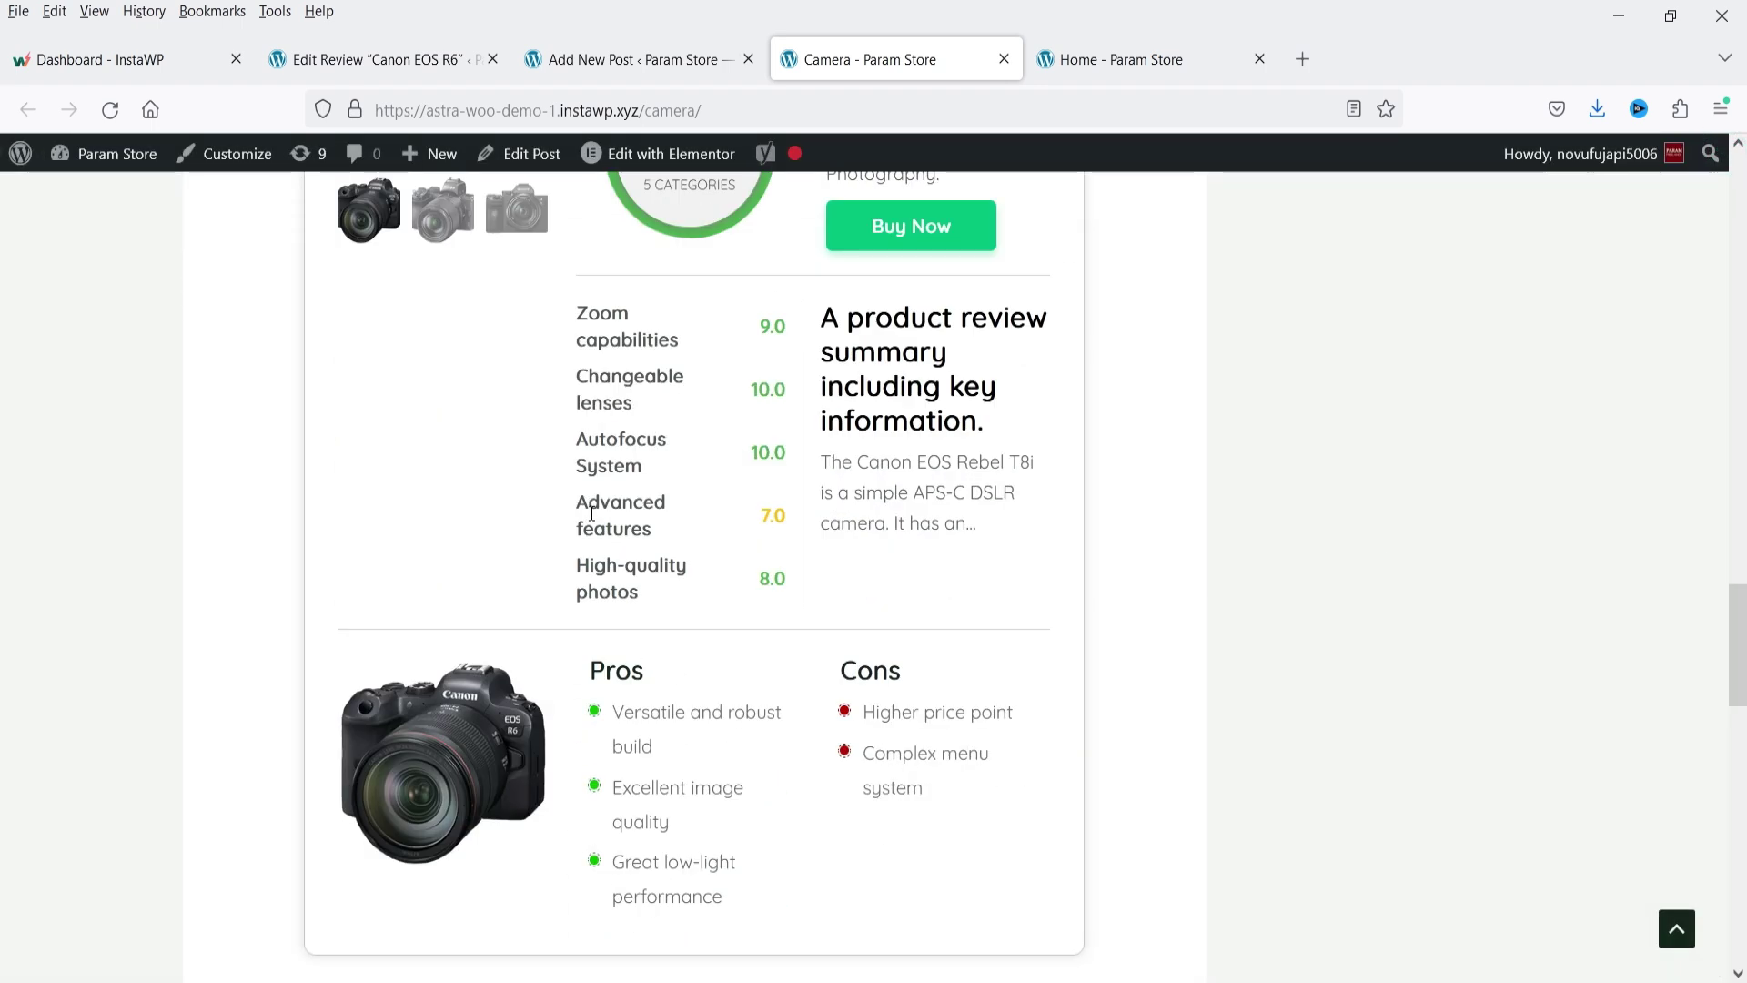
pyautogui.scroll(4, 596, 514)
pyautogui.scroll(-4, 610, 502)
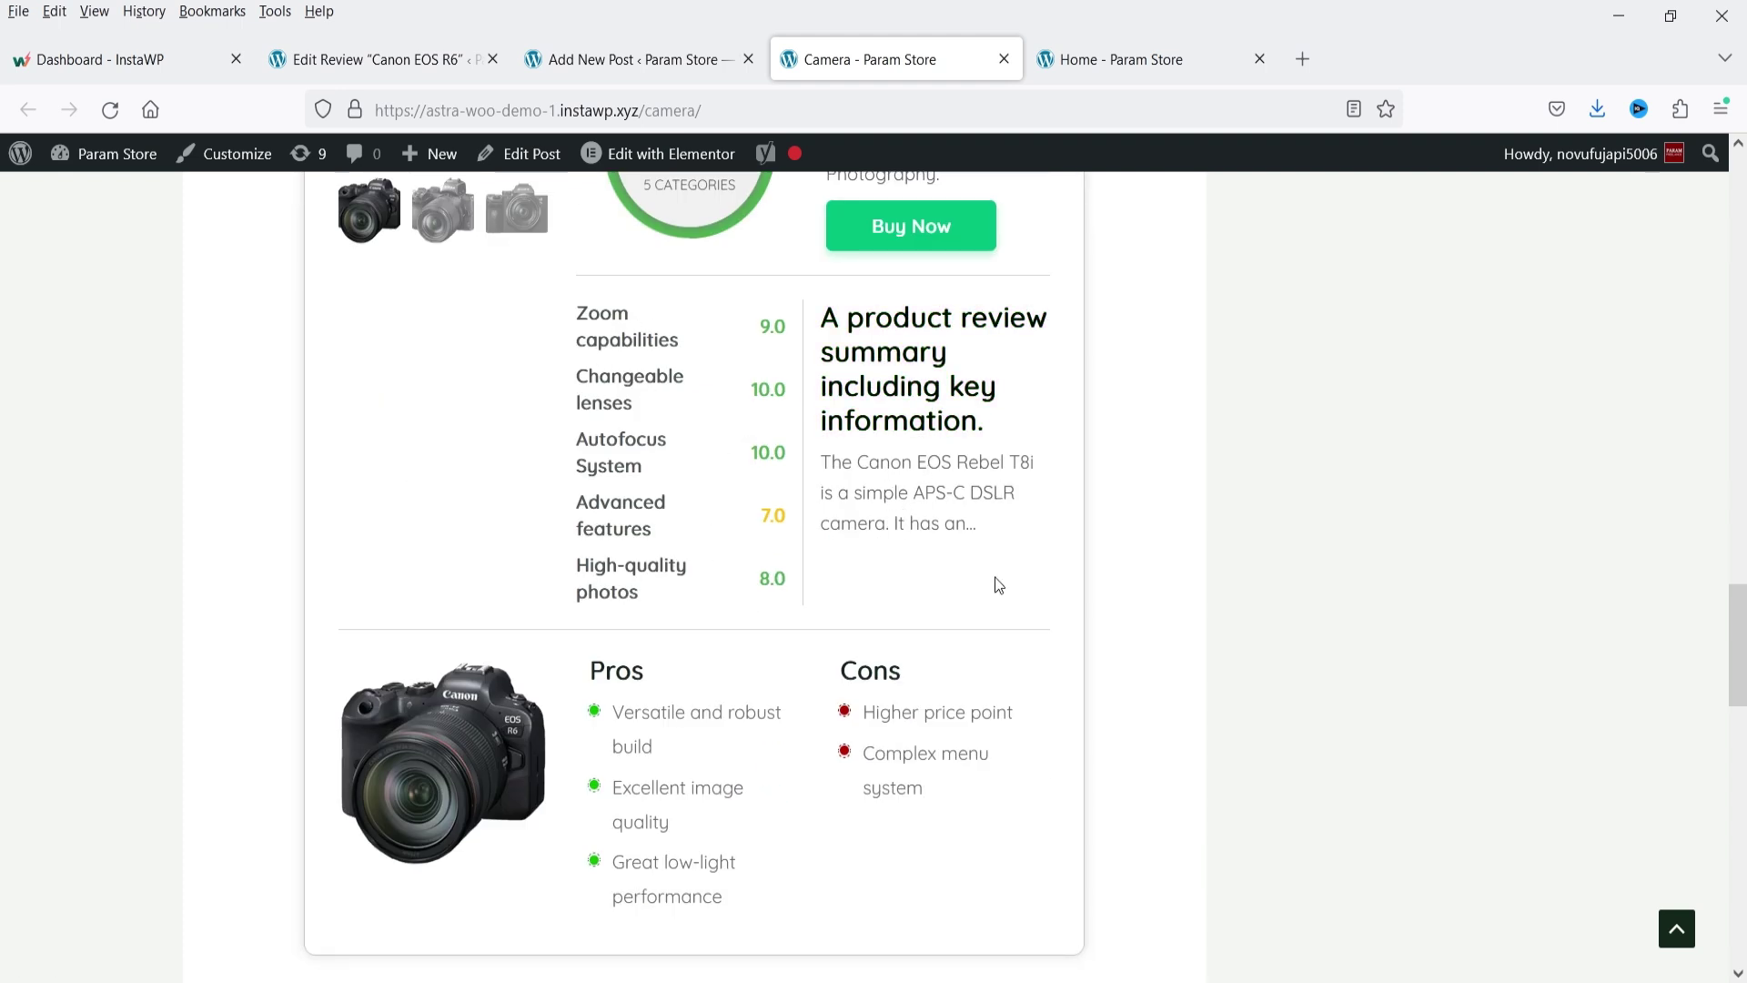
pyautogui.scroll(3, 1041, 526)
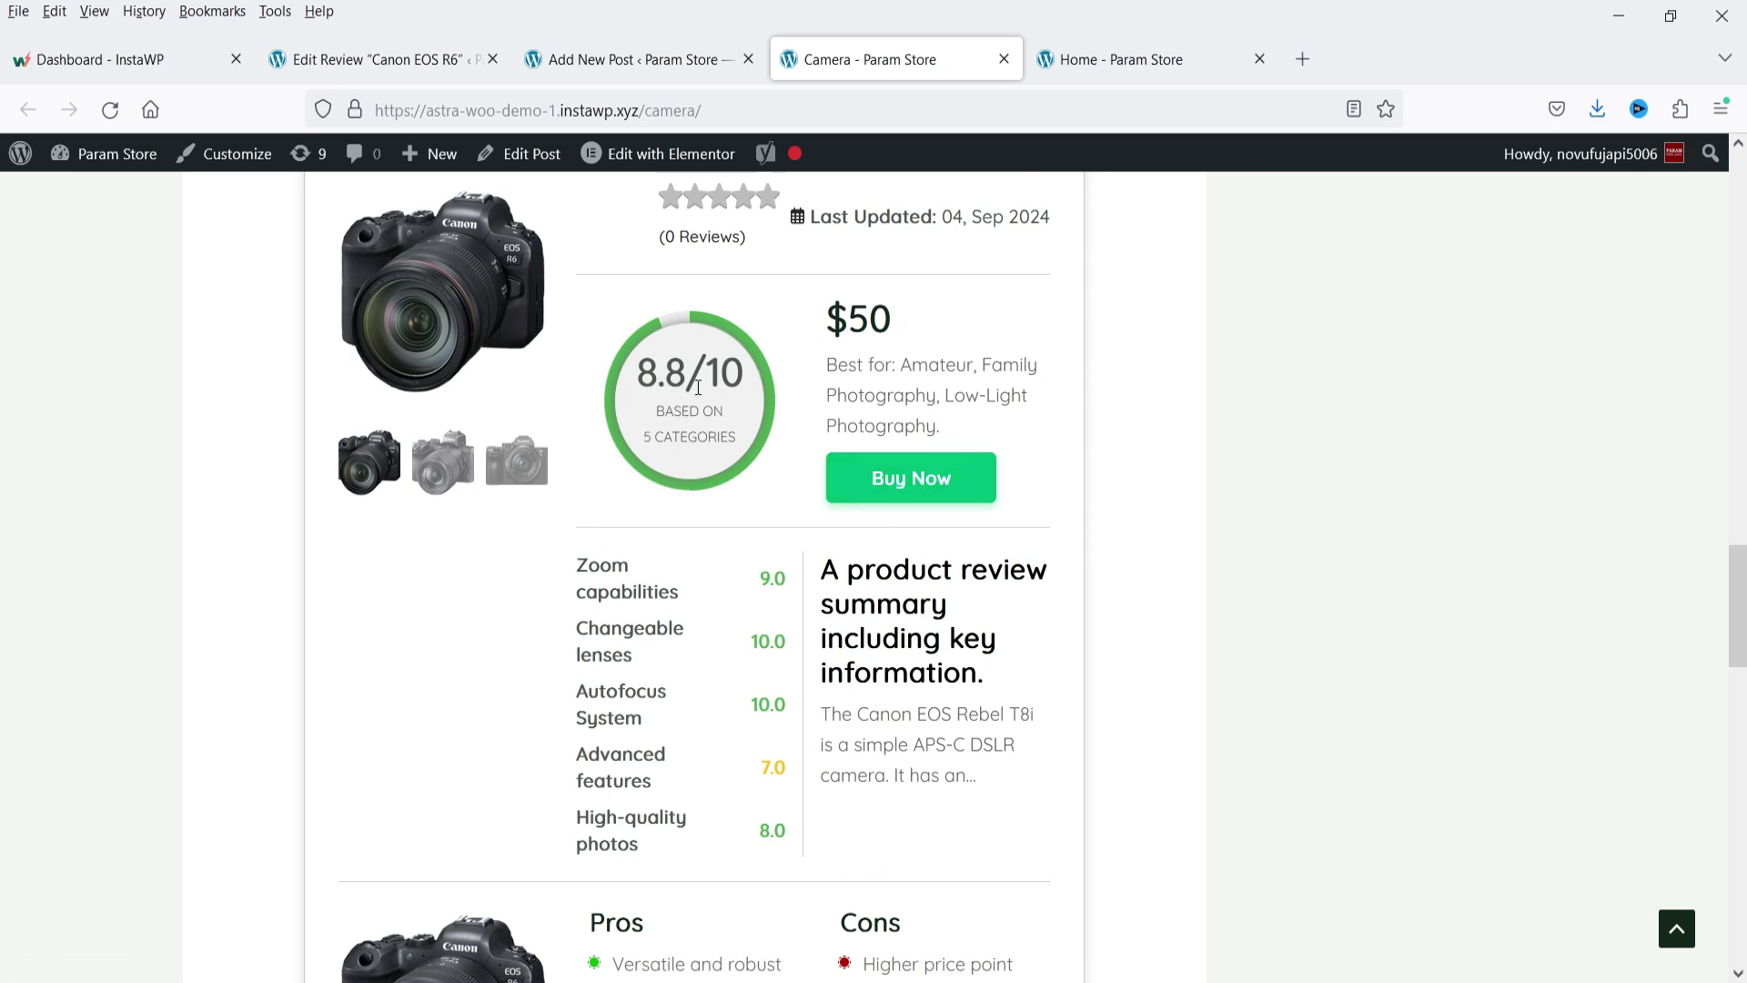
# - Go back to the Canon EOS R6 review editor and look through its color settings
pyautogui.hotkey('ctrl', 'pageup')
pyautogui.hotkey('ctrl', 'pageup')
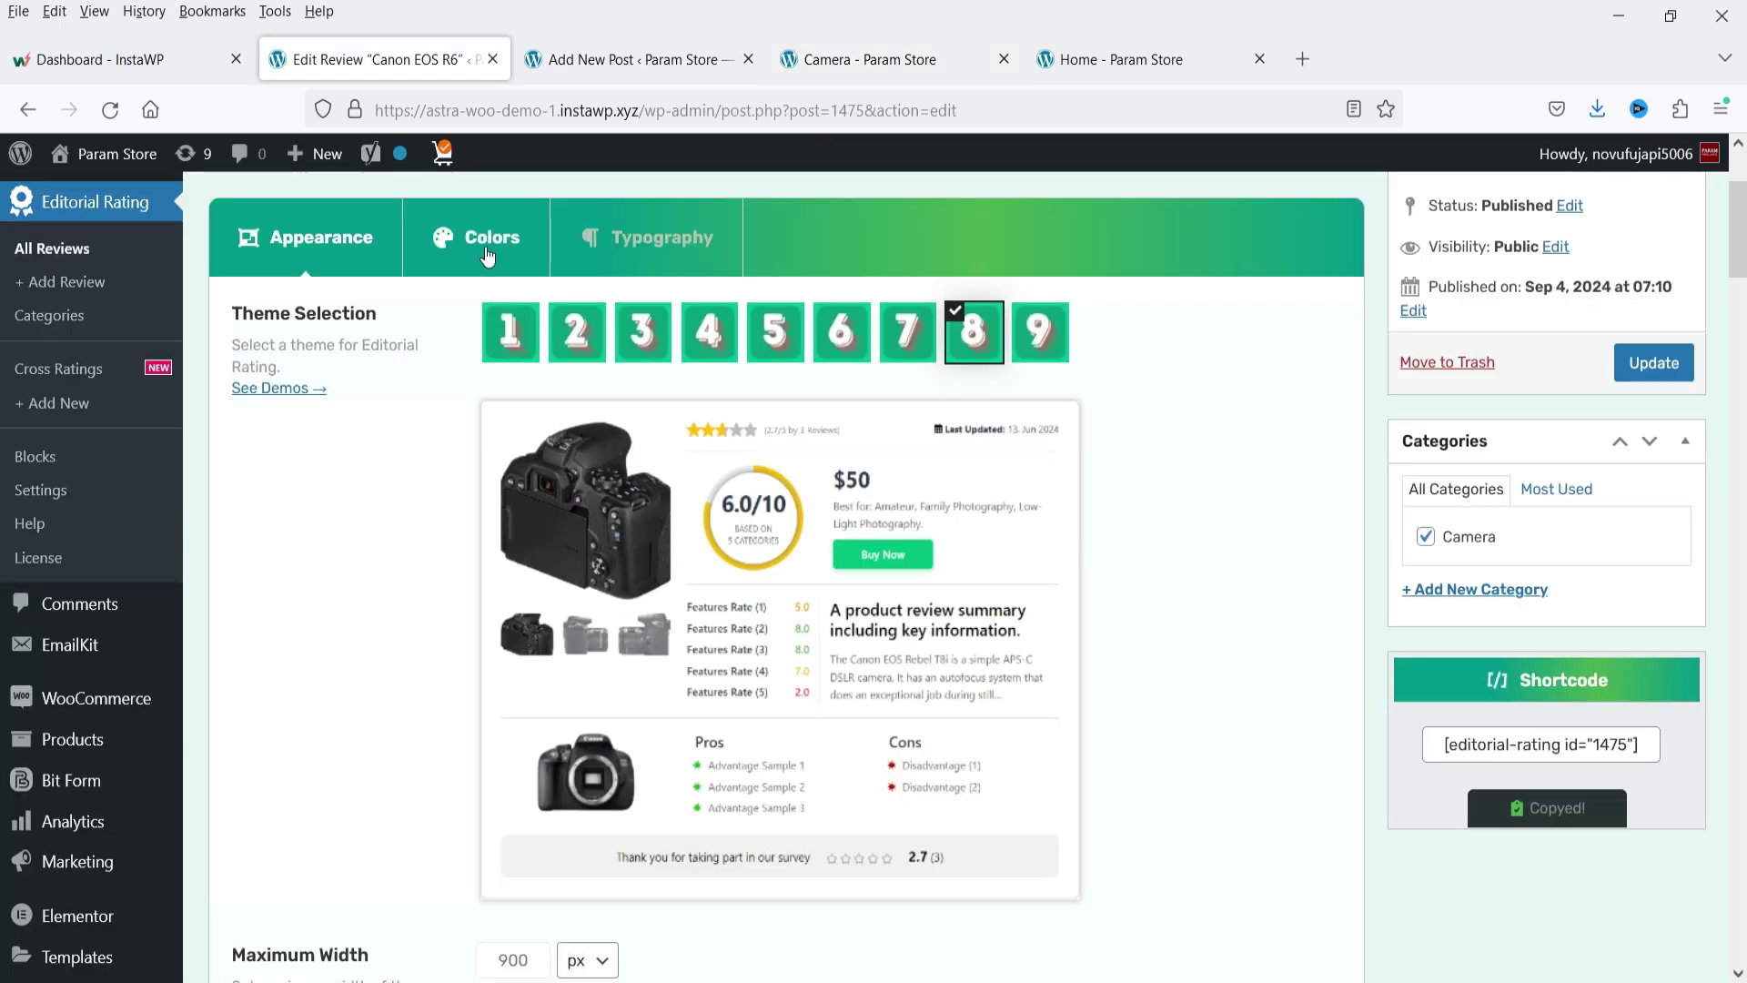
pyautogui.click(482, 239)
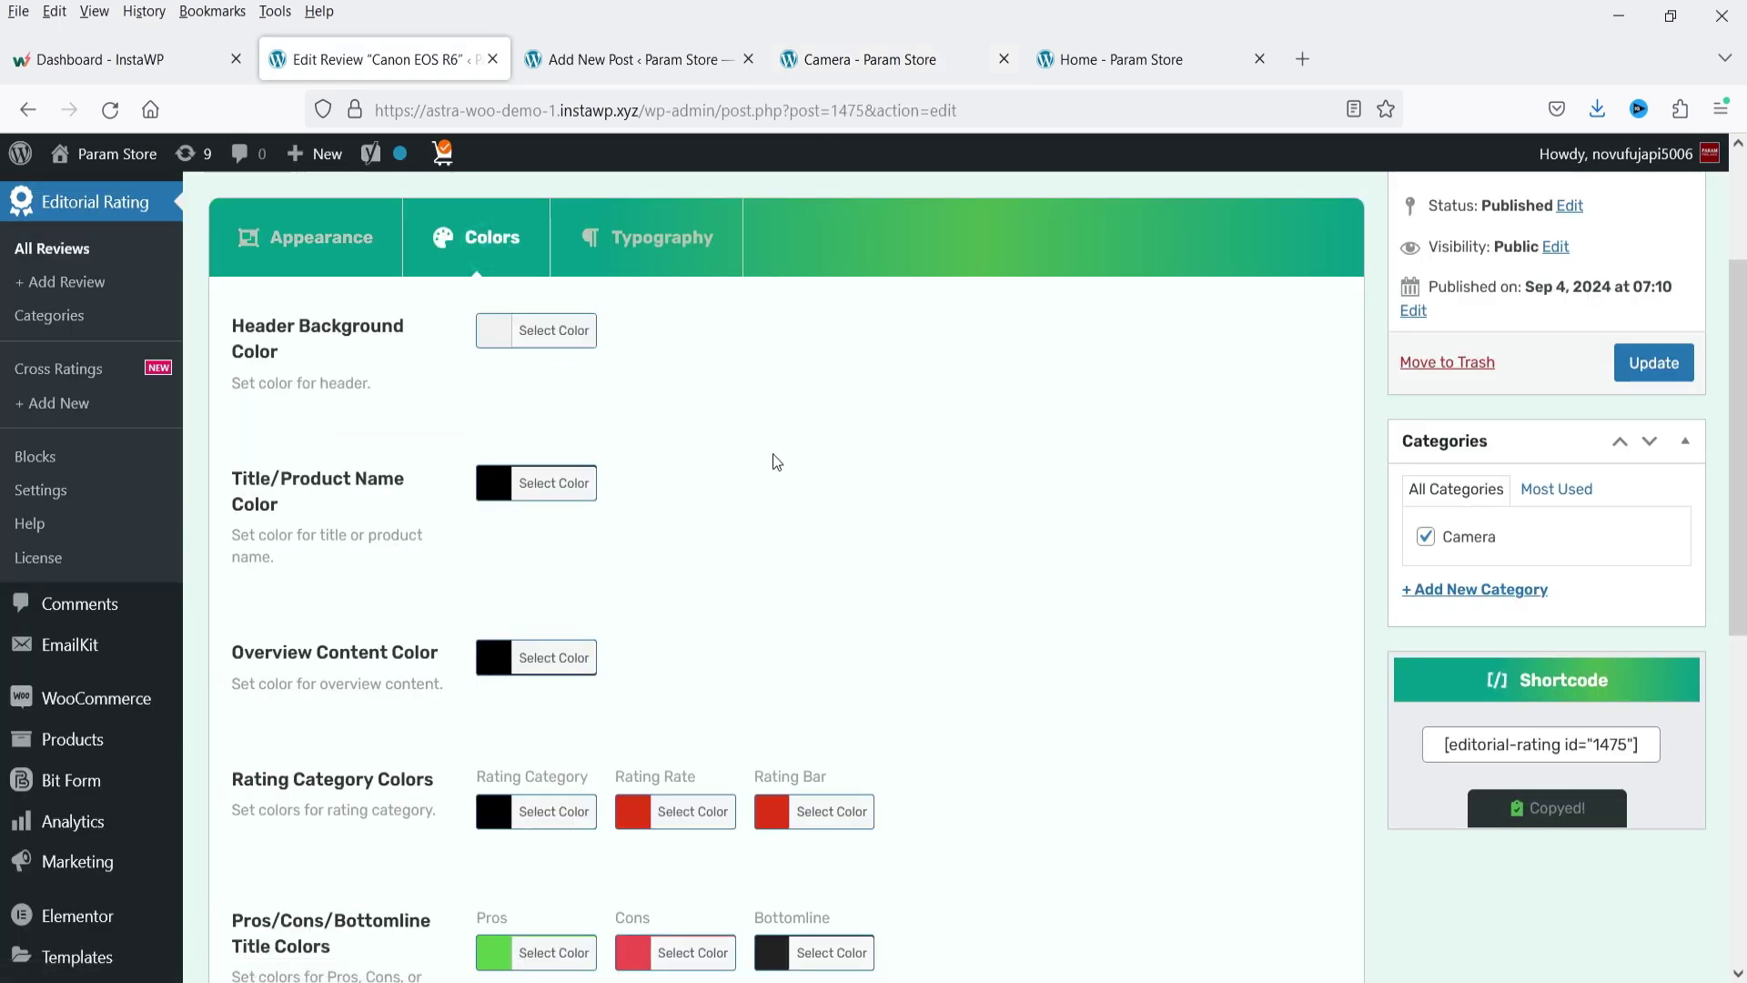
pyautogui.scroll(-3, 776, 462)
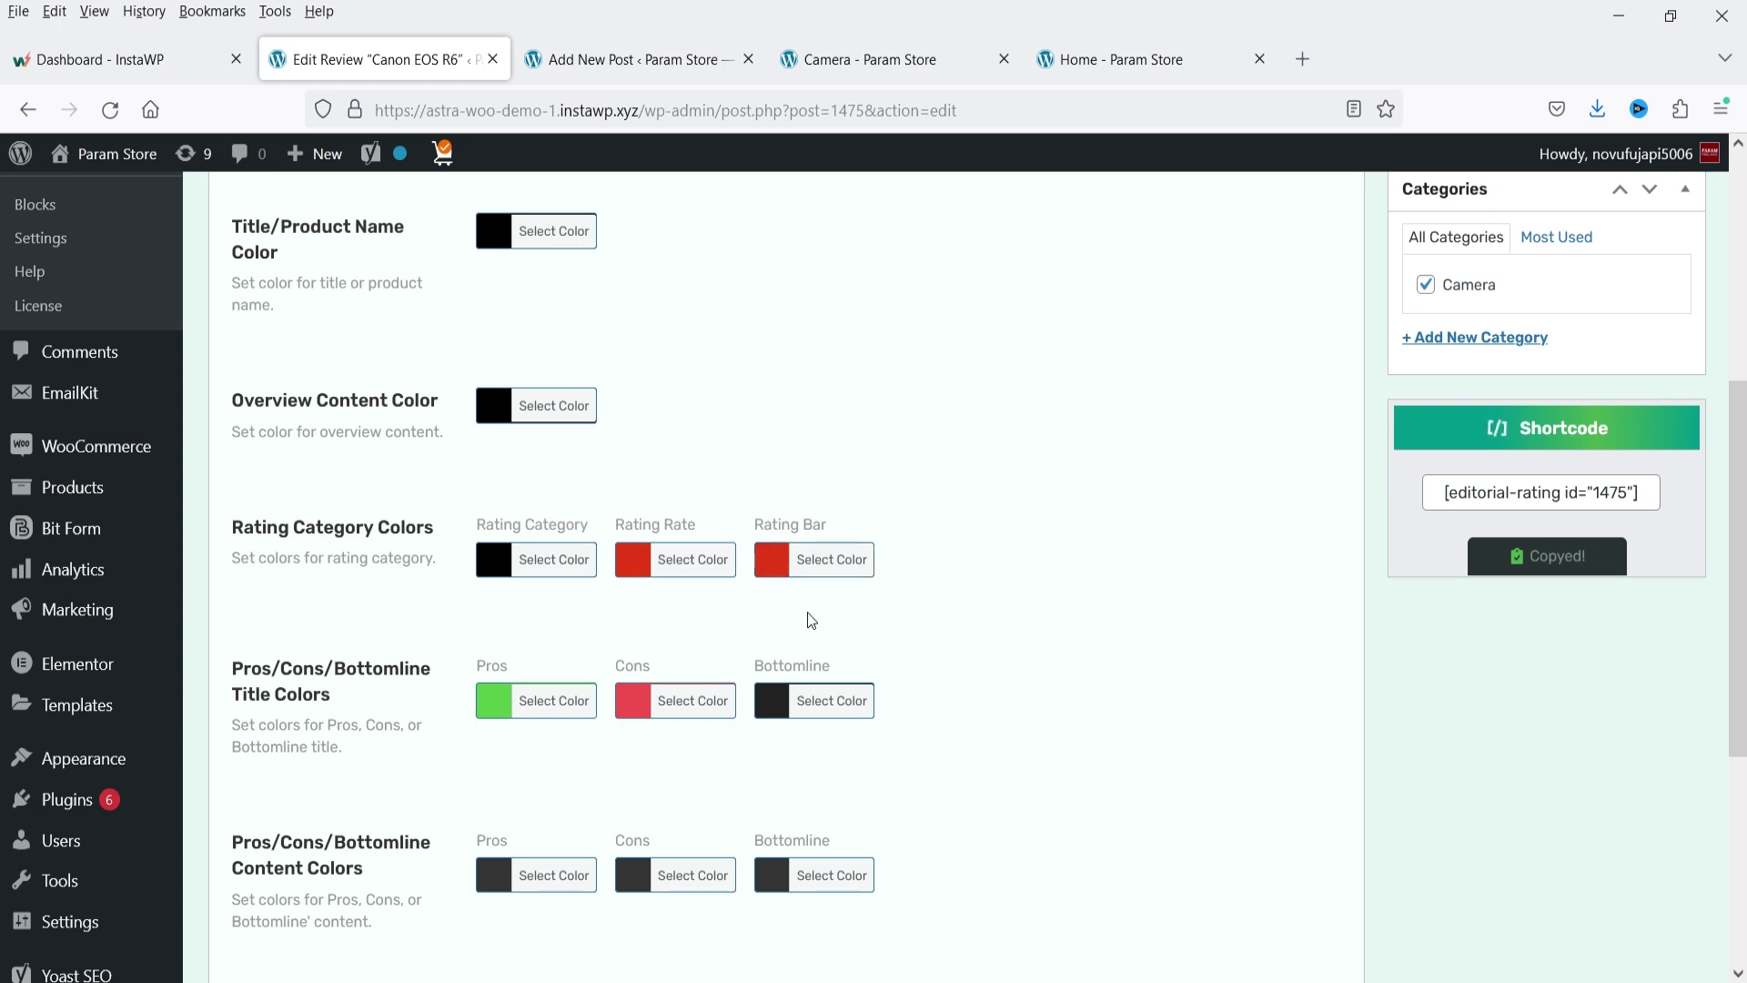
pyautogui.scroll(-4, 731, 536)
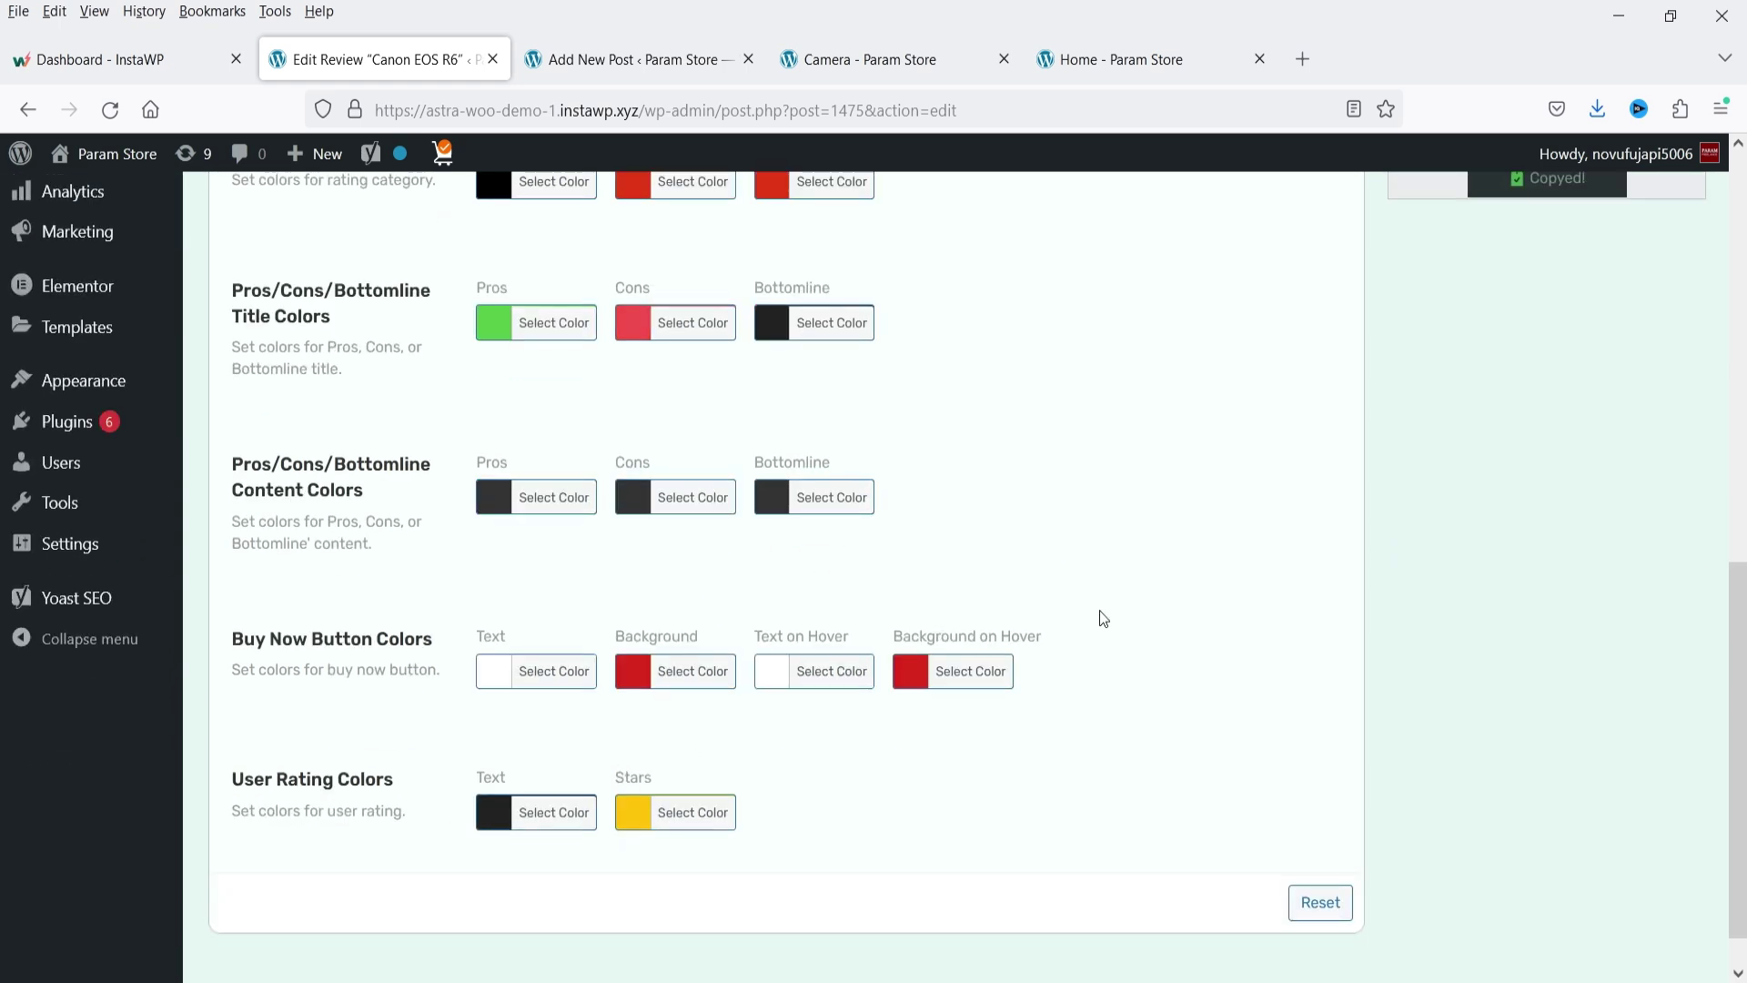
# - Look over all the reviews on the published Camera page, from the Canon one up to the first
pyautogui.click(838, 59)
pyautogui.scroll(-7, 1041, 480)
pyautogui.scroll(1, 1029, 461)
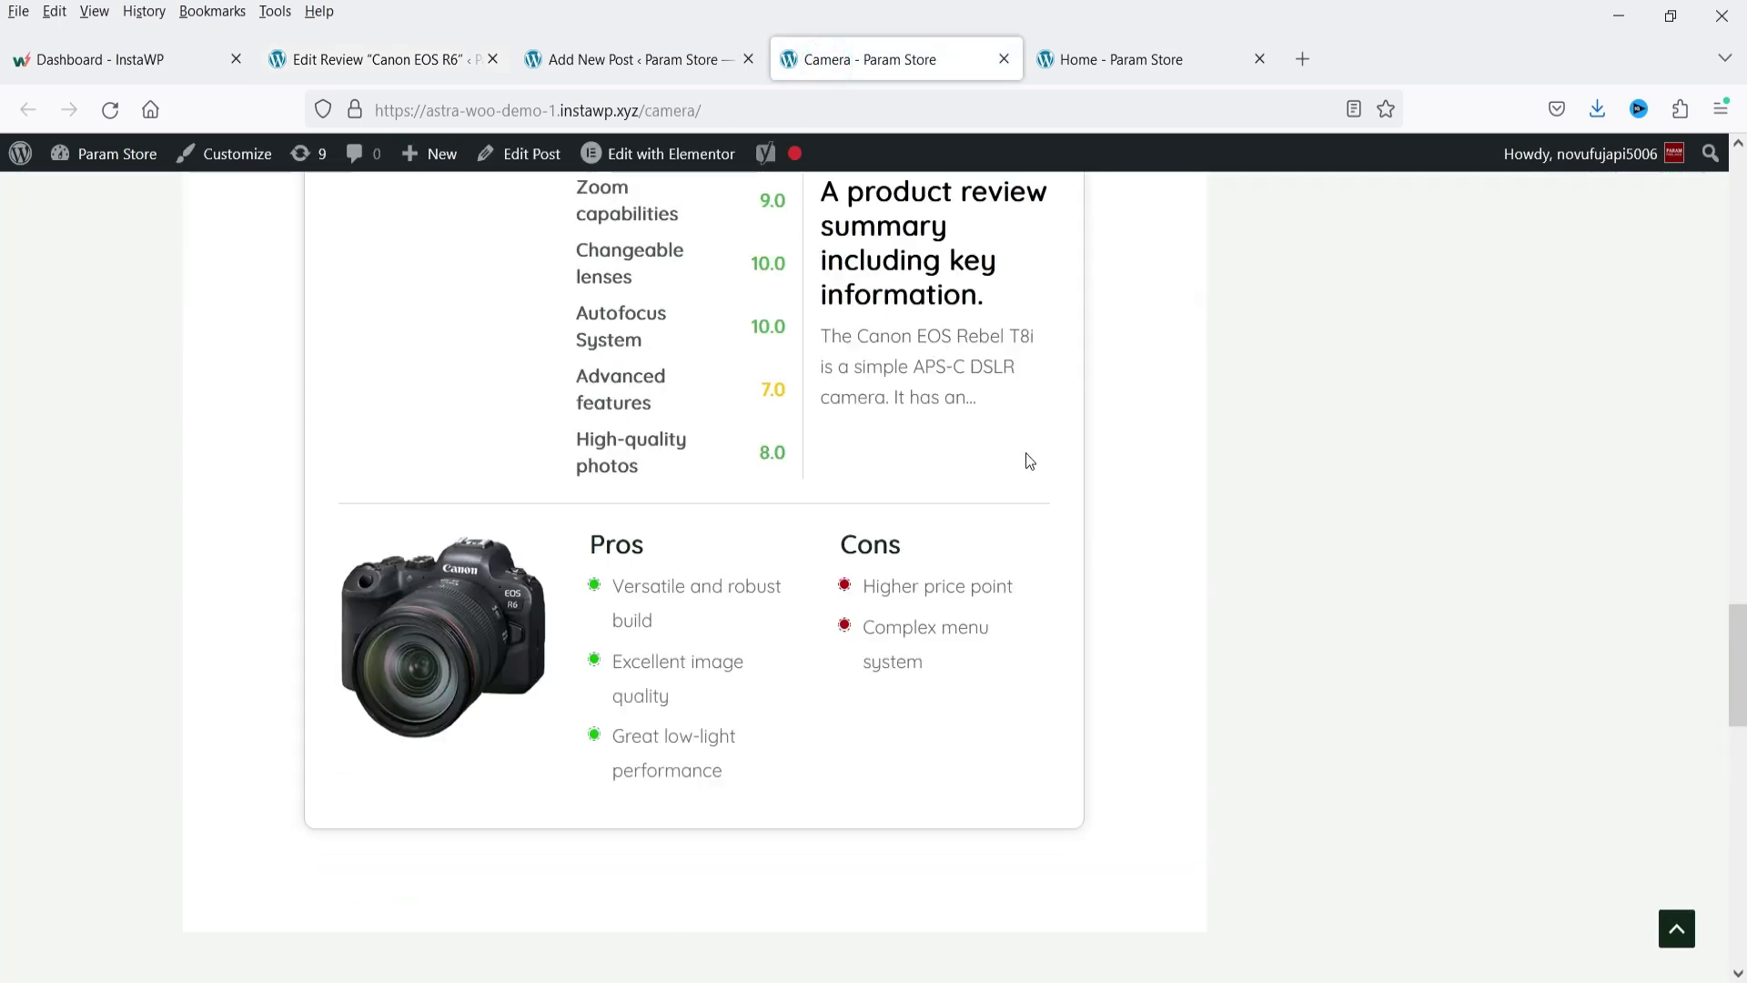
pyautogui.scroll(15, 1007, 501)
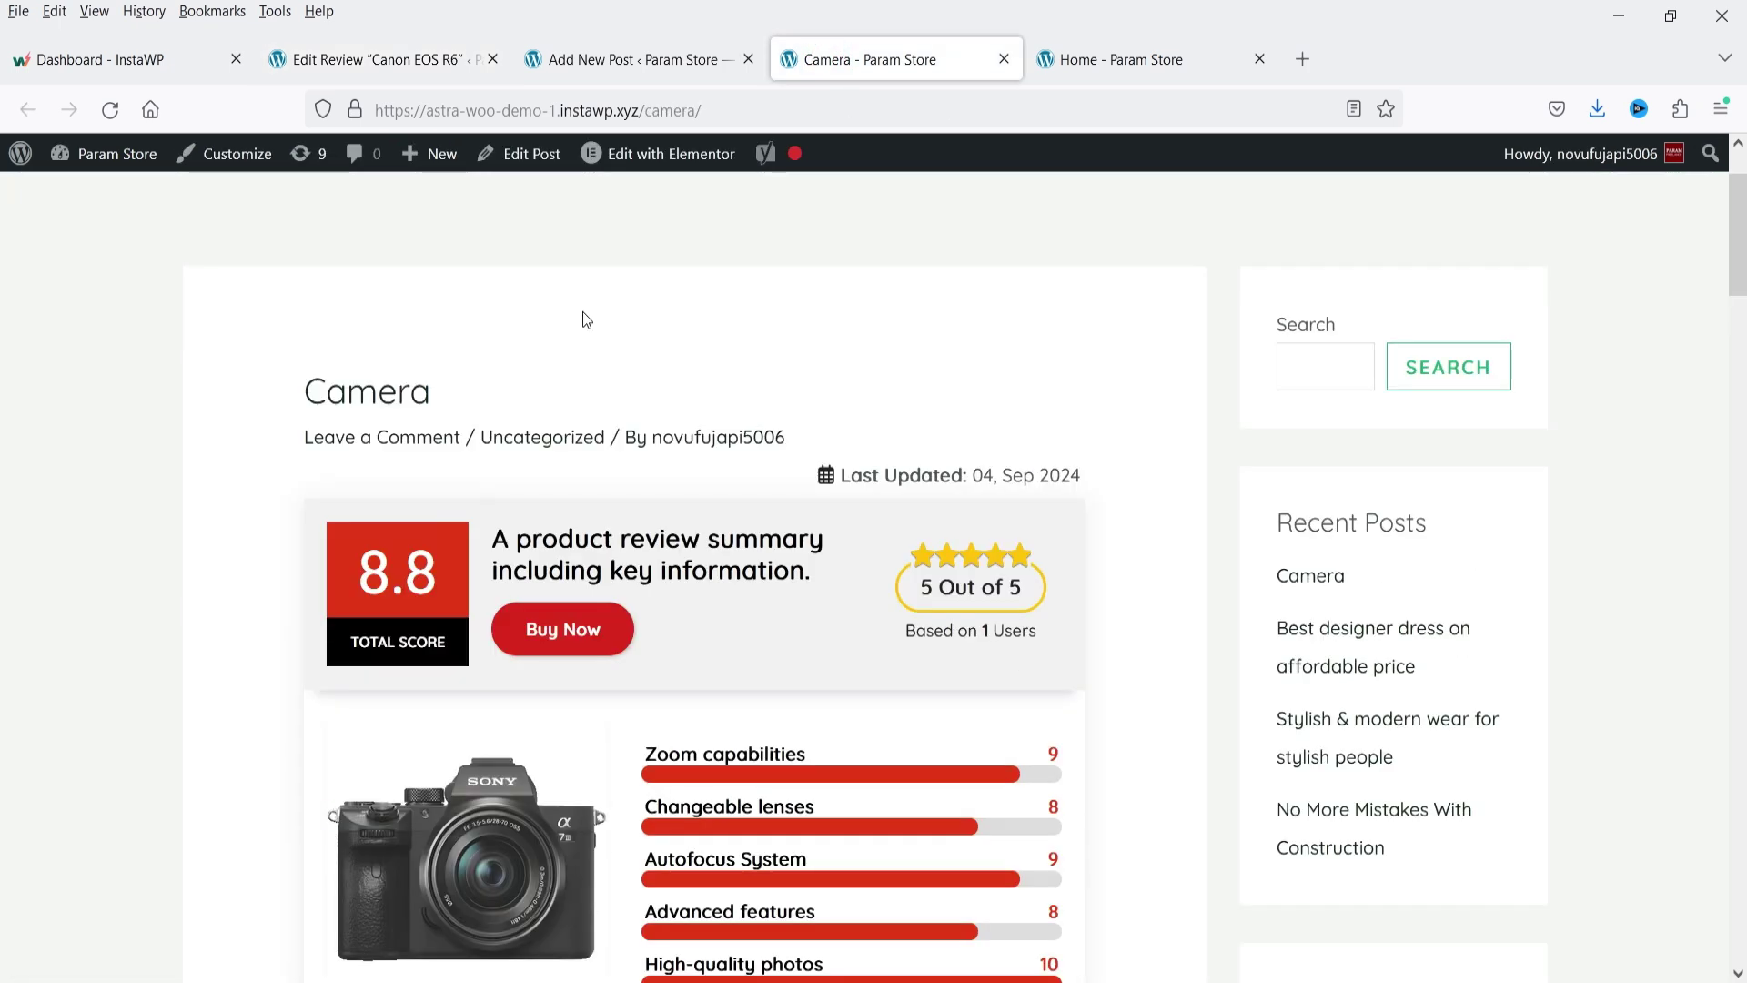
pyautogui.click(863, 60)
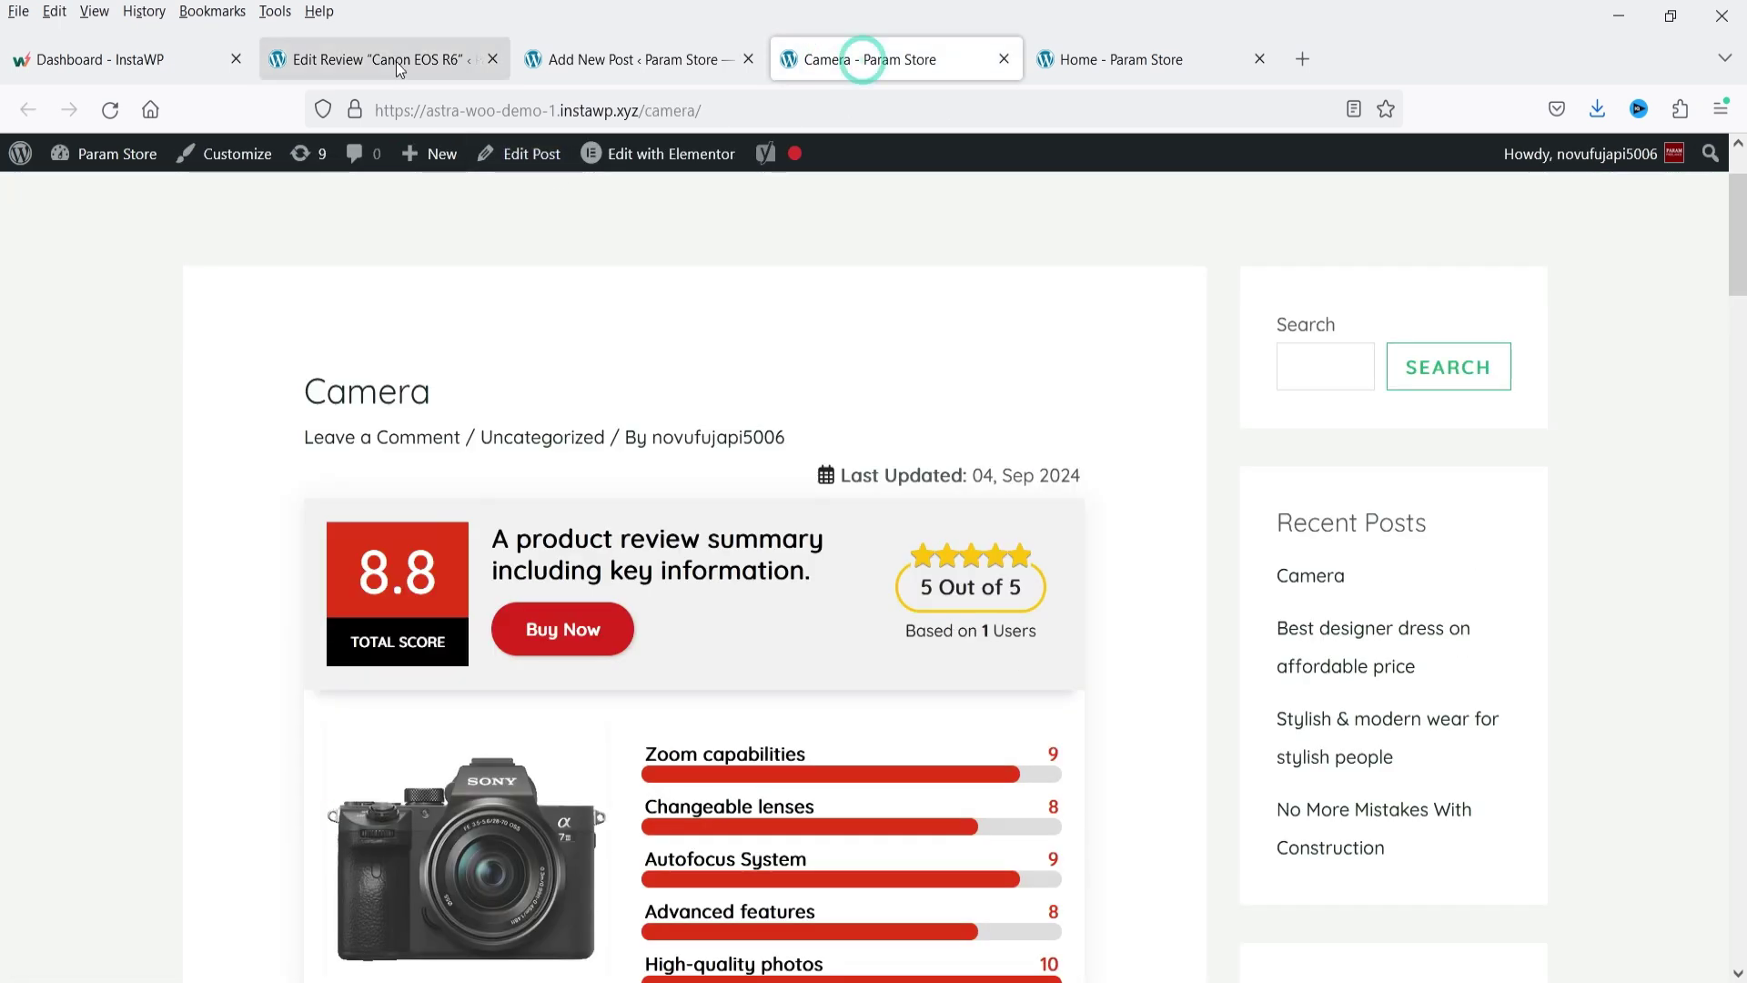
# - Open the Cross Ratings section of Editorial Rating and start a new cross rating
pyautogui.click(398, 60)
pyautogui.click(48, 592)
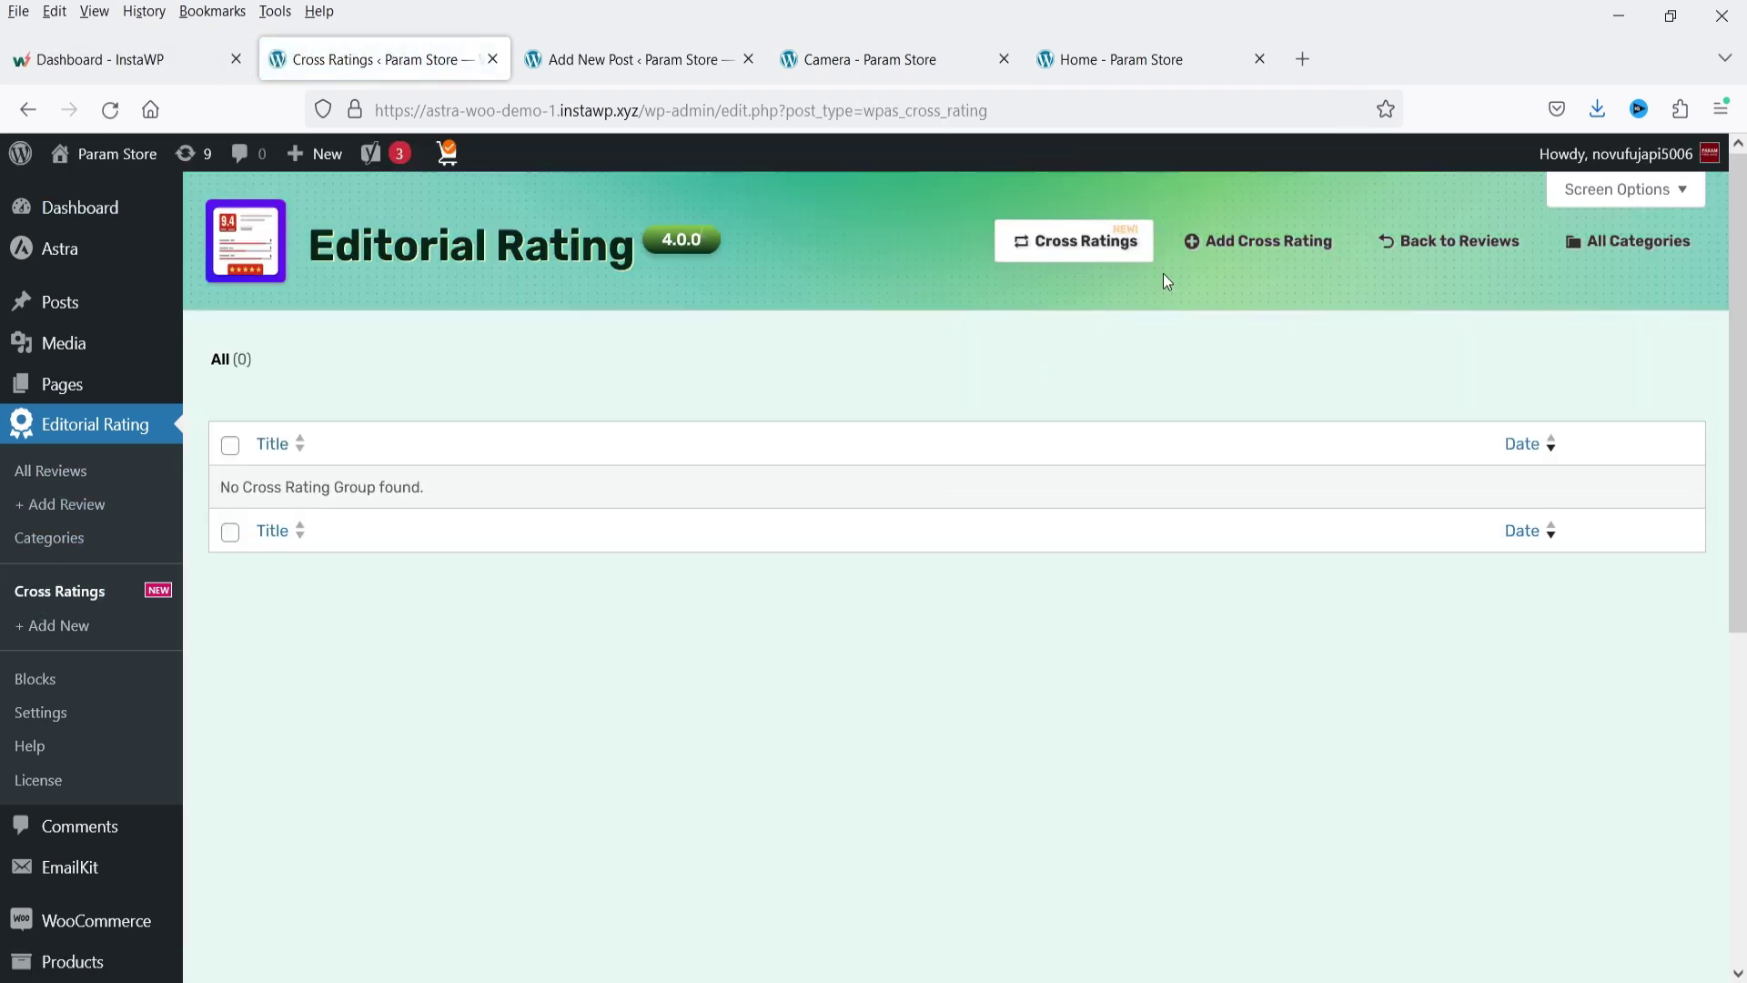
pyautogui.click(1233, 248)
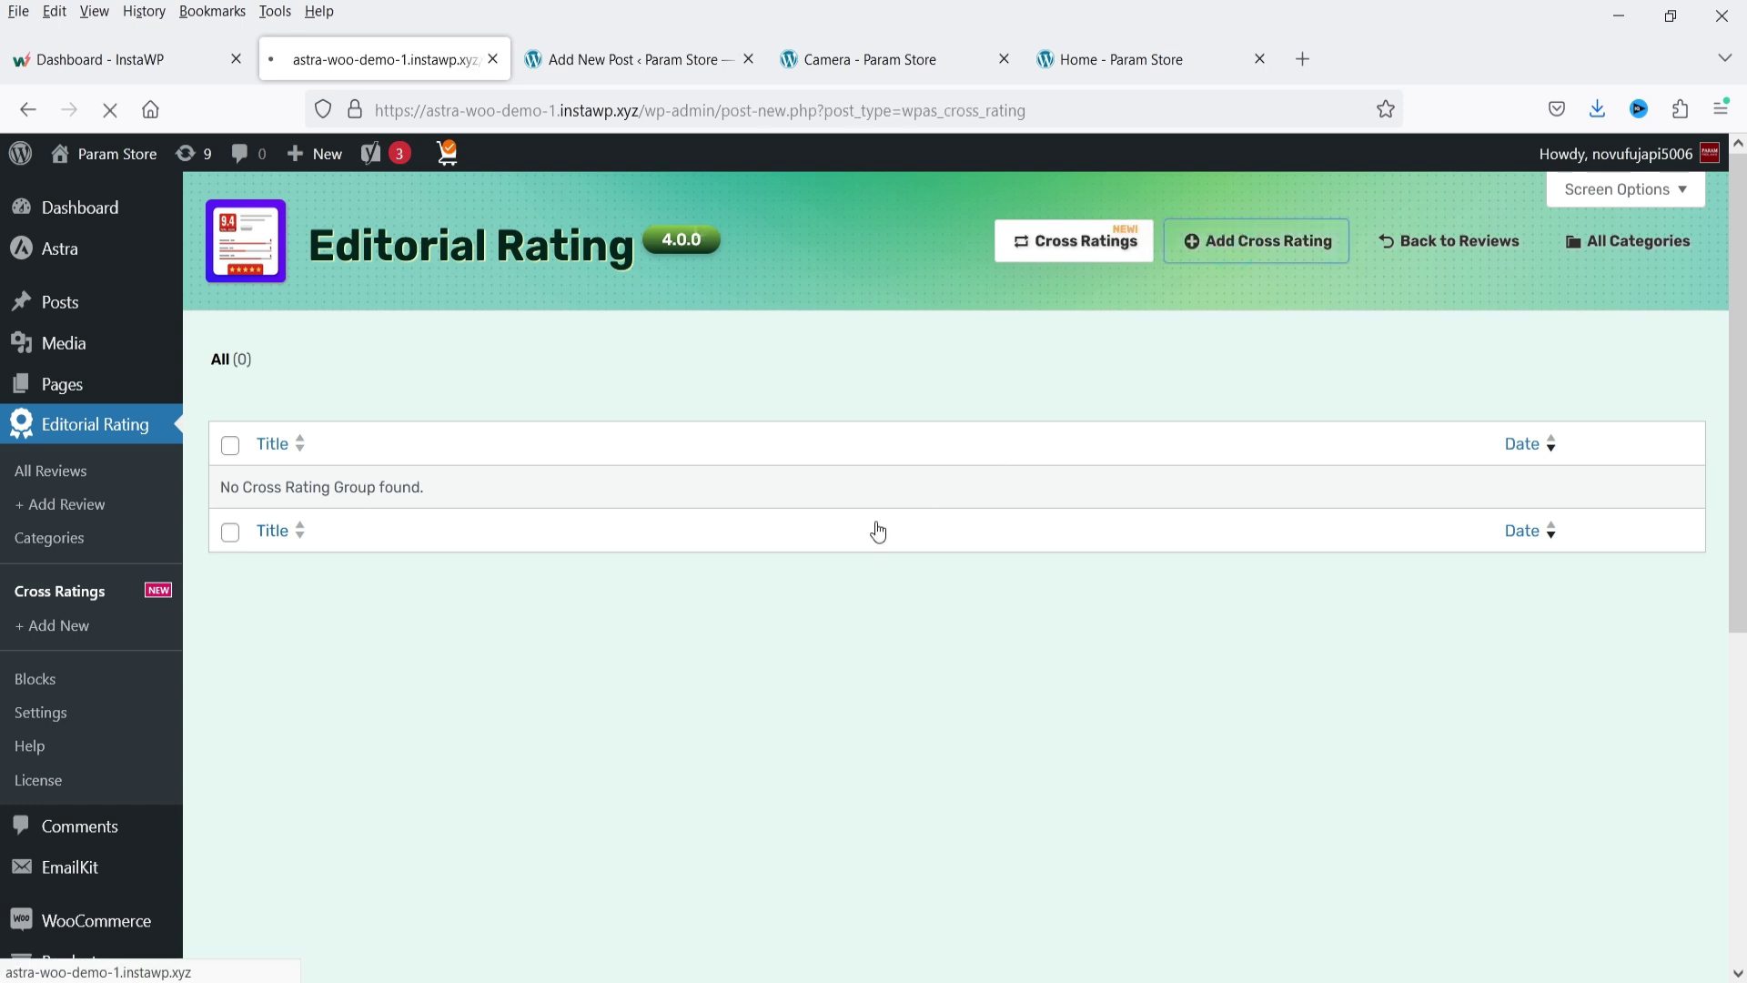
# - Title the cross rating "Camera Comparison" and assign it the Camera rating category
pyautogui.write('Camera')
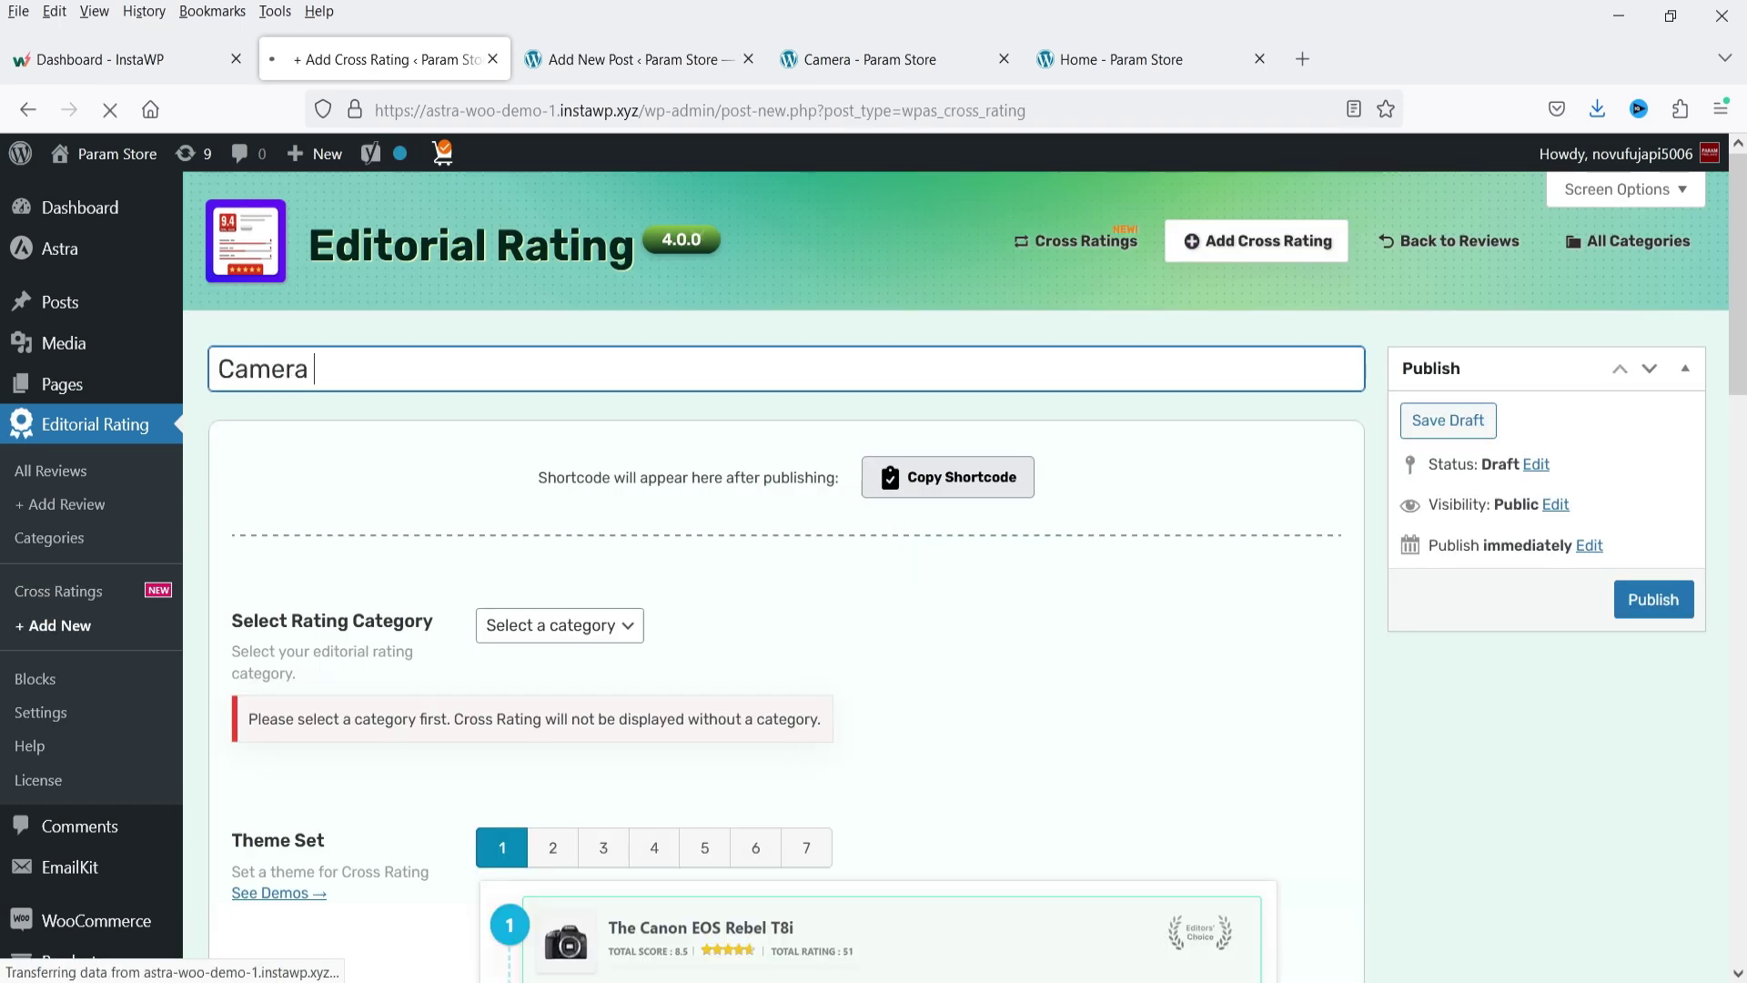
pyautogui.write(' Comparison')
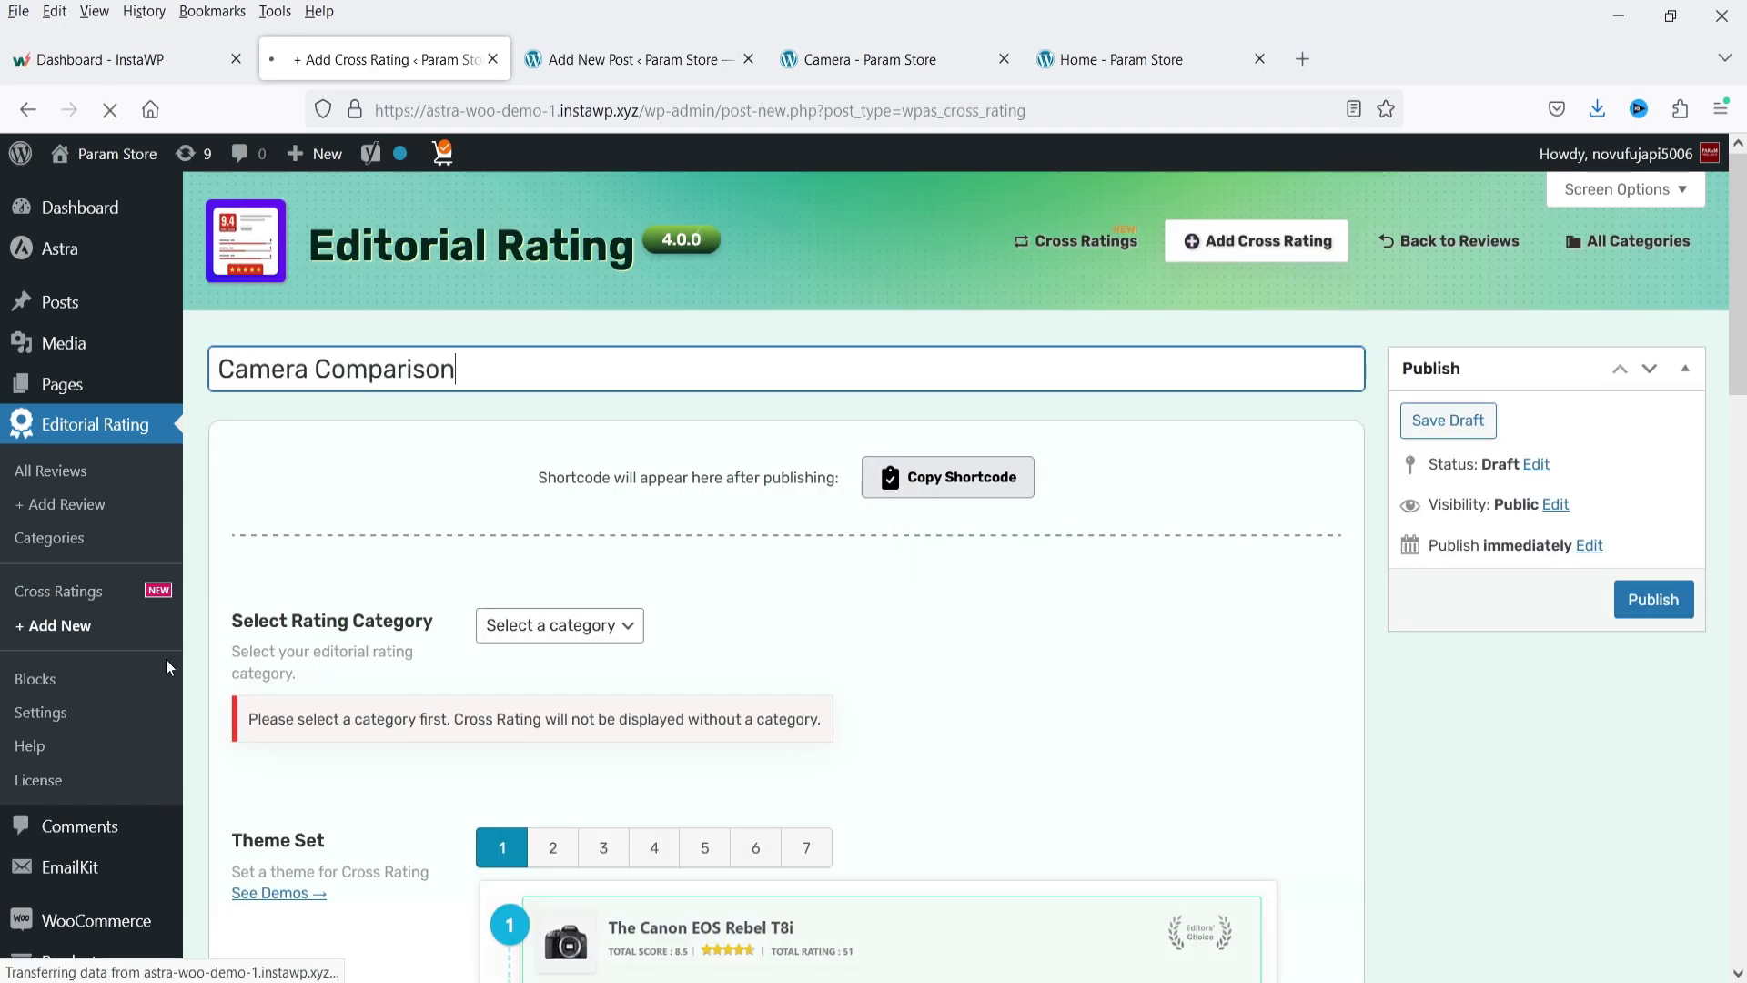
pyautogui.click(561, 626)
pyautogui.click(551, 694)
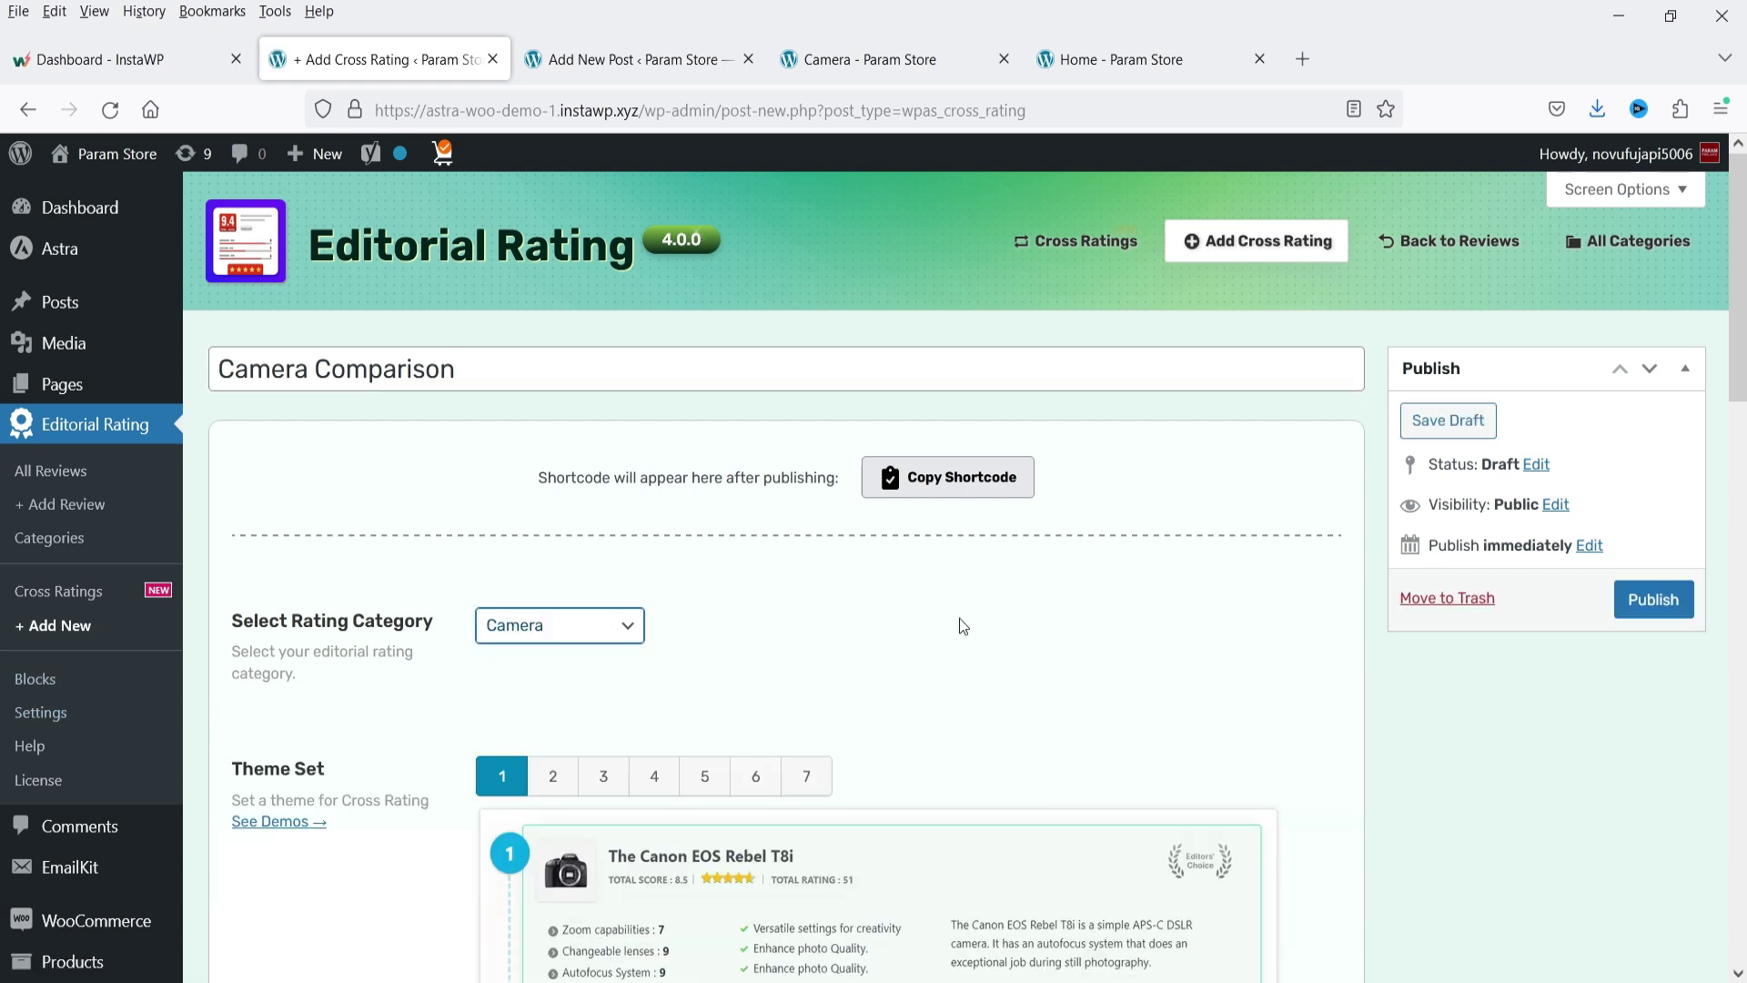
# - Preview several of the cross rating themes and choose theme 6, the three-place podium layout
pyautogui.scroll(-4, 917, 620)
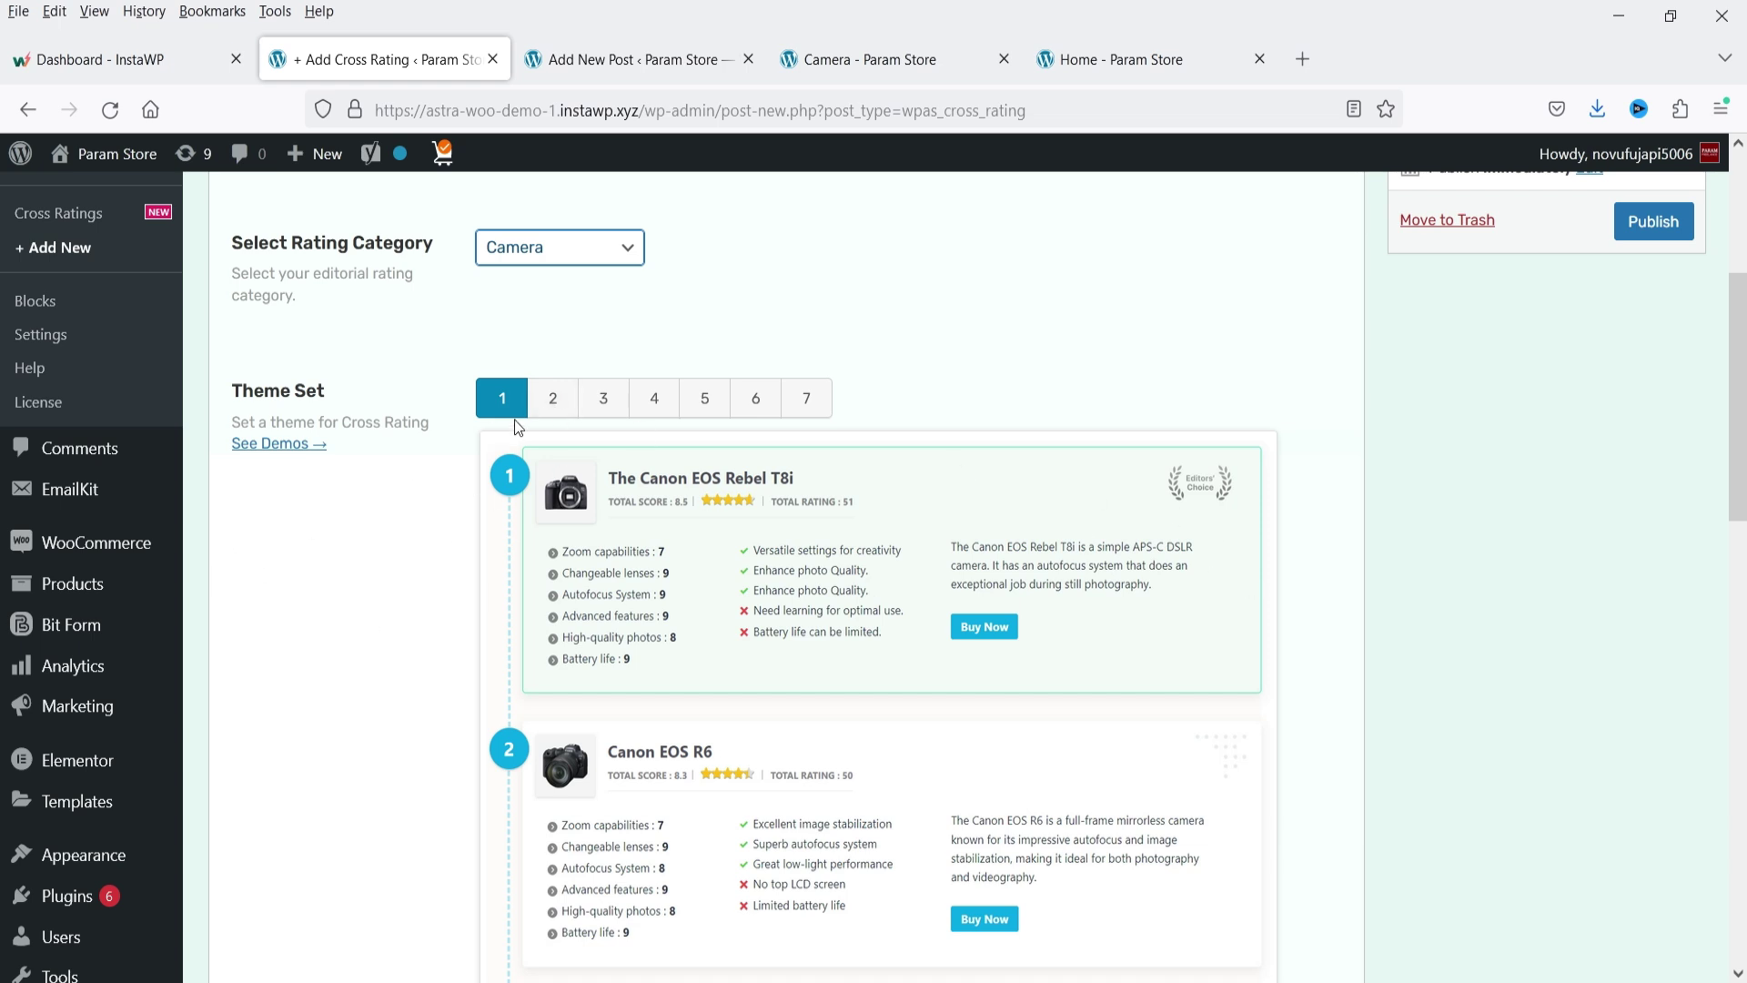
pyautogui.scroll(-3, 697, 556)
pyautogui.scroll(4, 699, 562)
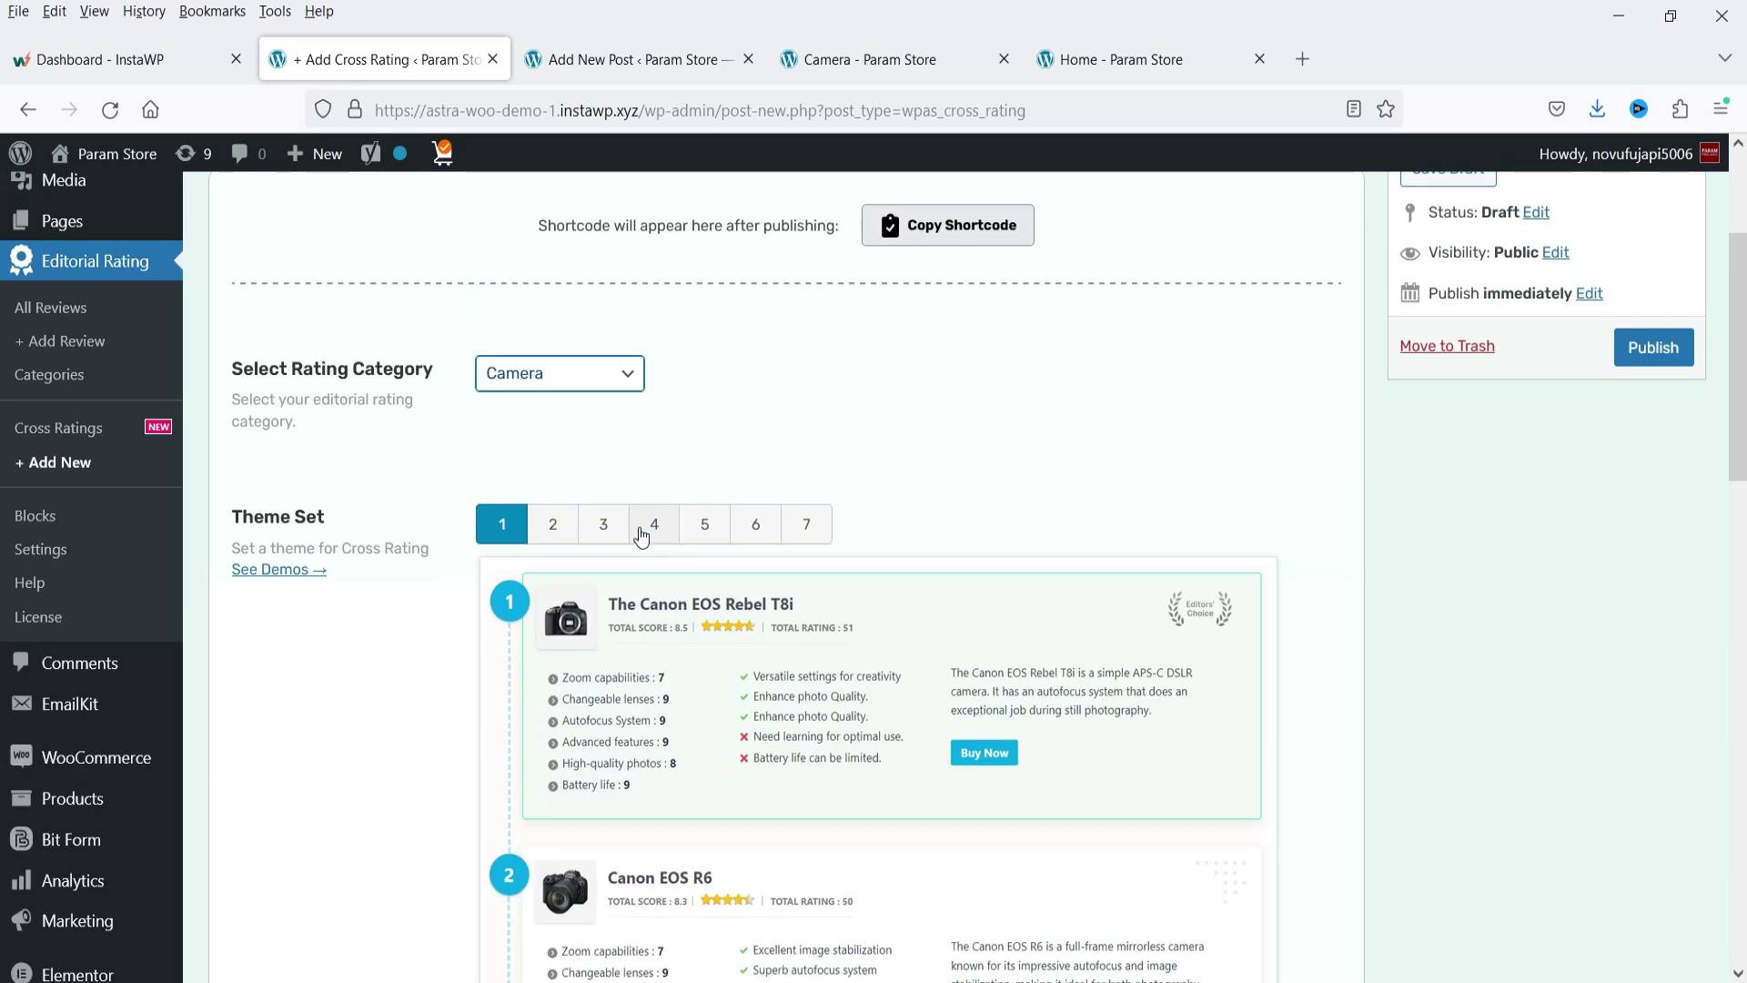
pyautogui.click(568, 531)
pyautogui.scroll(-3, 803, 507)
pyautogui.click(615, 284)
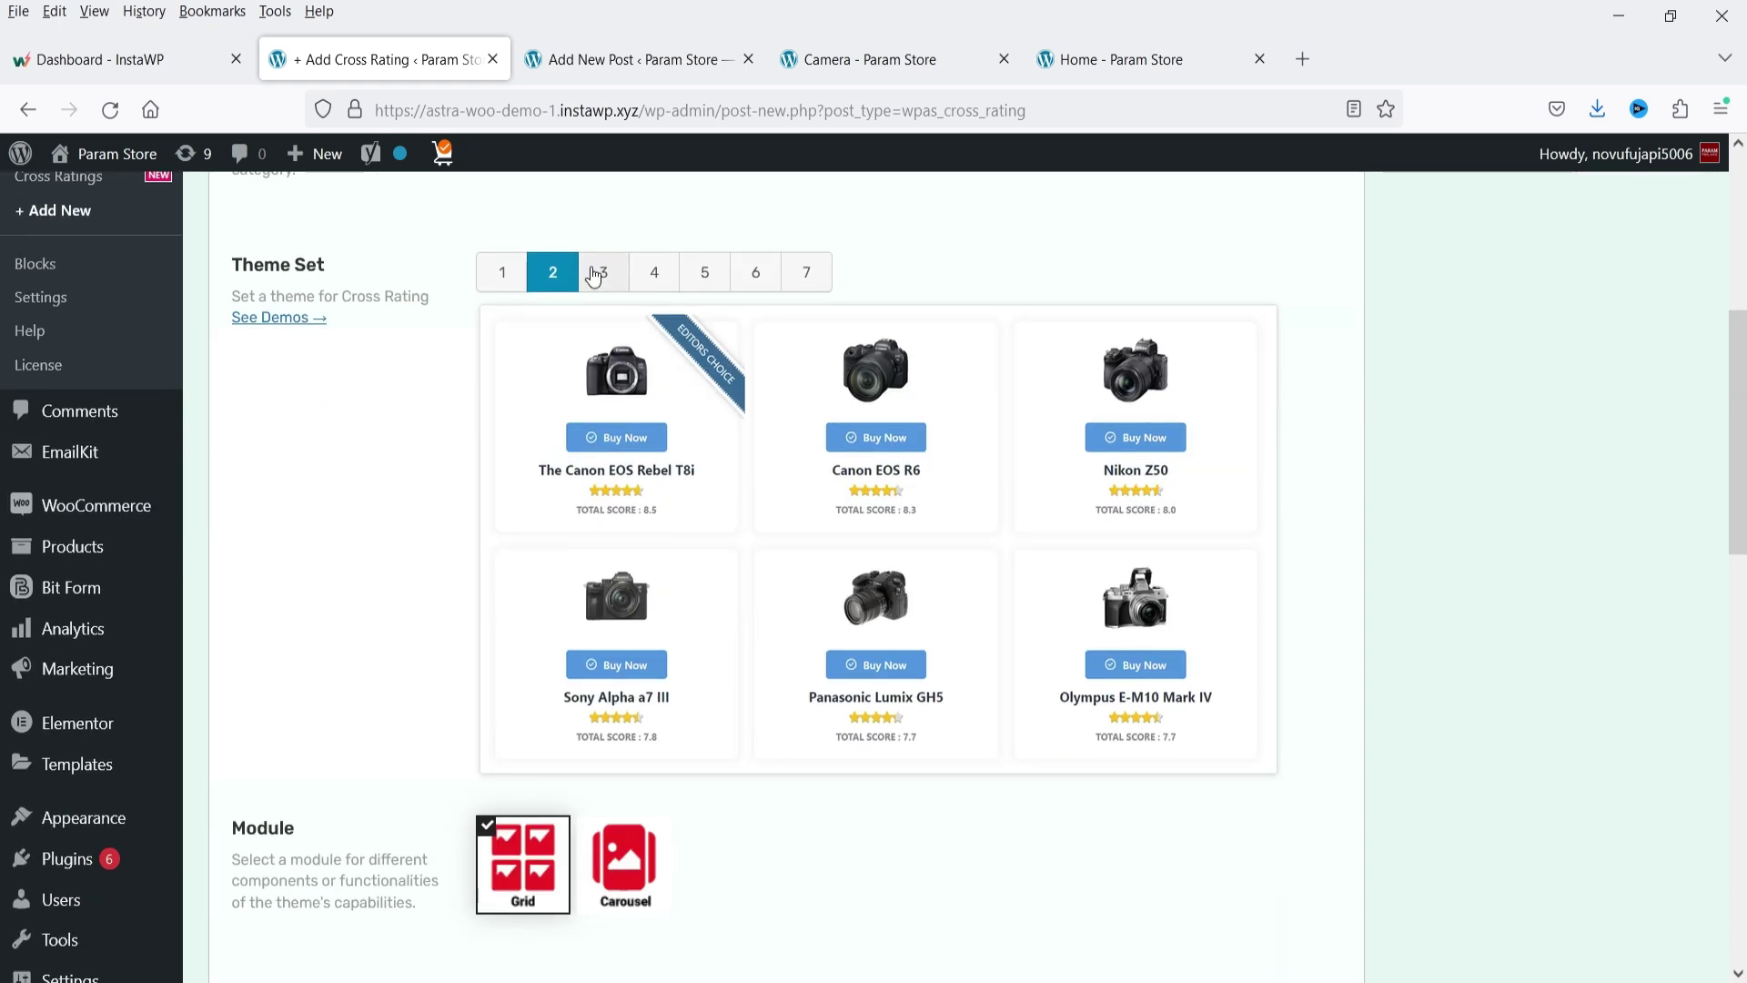
pyautogui.click(648, 286)
pyautogui.click(702, 282)
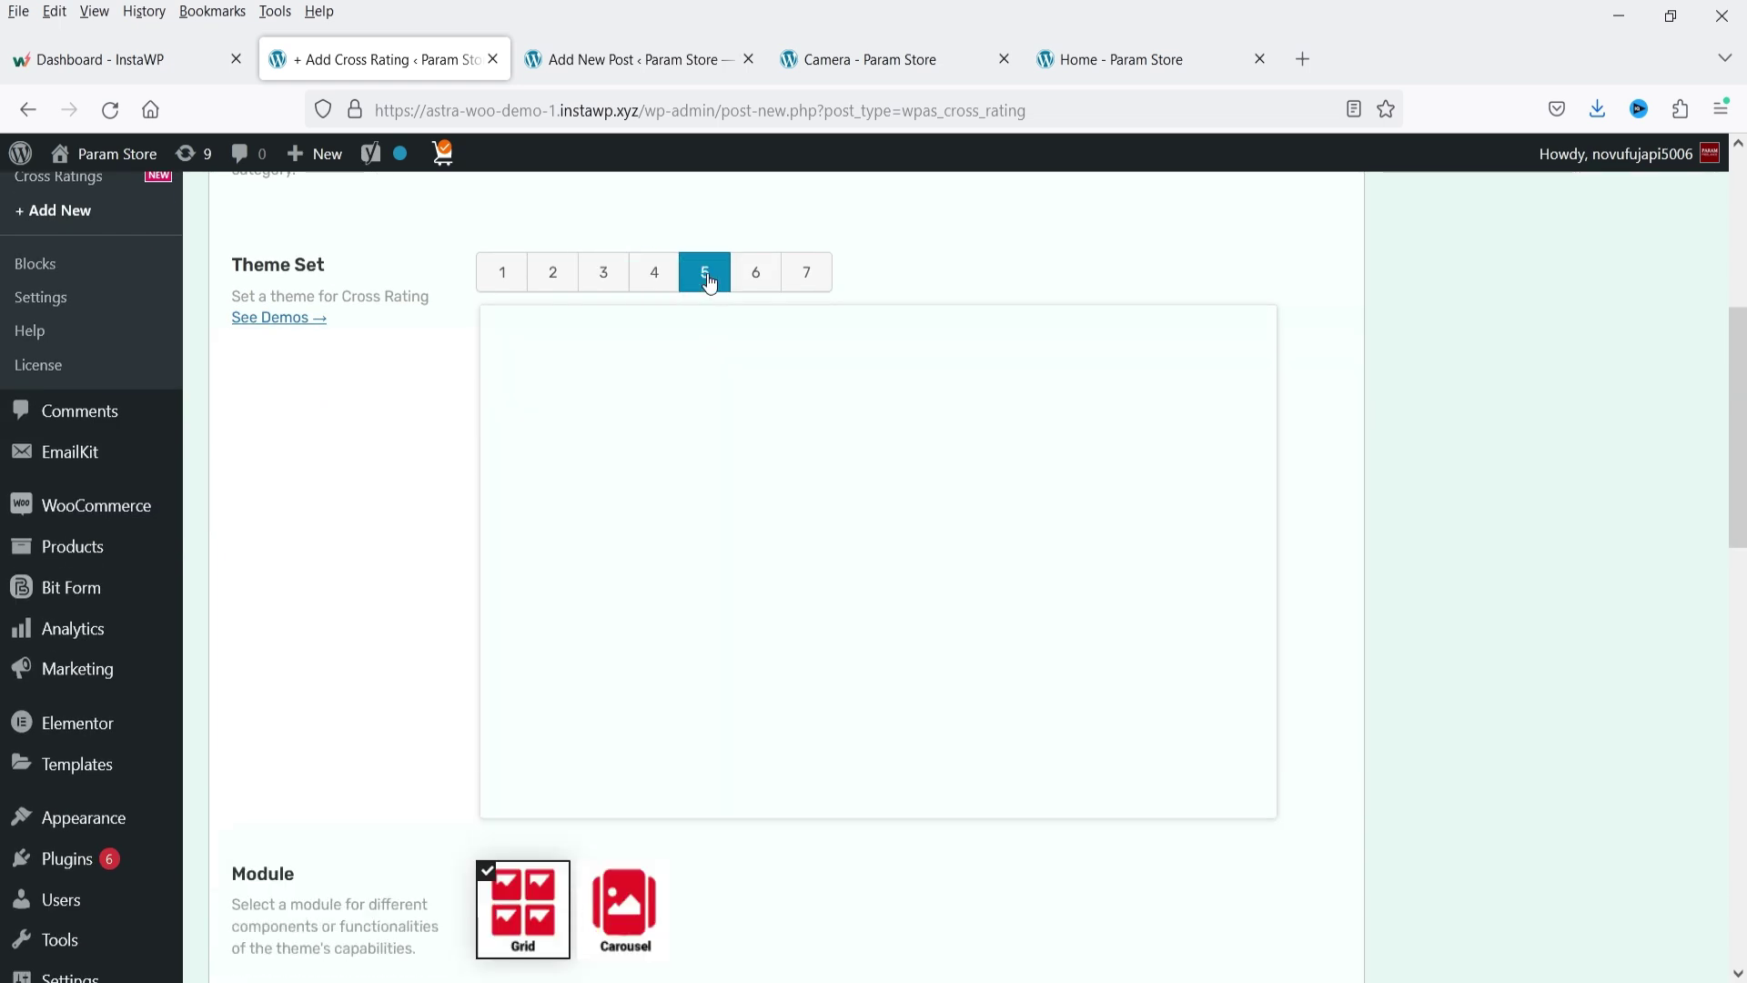
pyautogui.click(769, 280)
pyautogui.scroll(-4, 1183, 591)
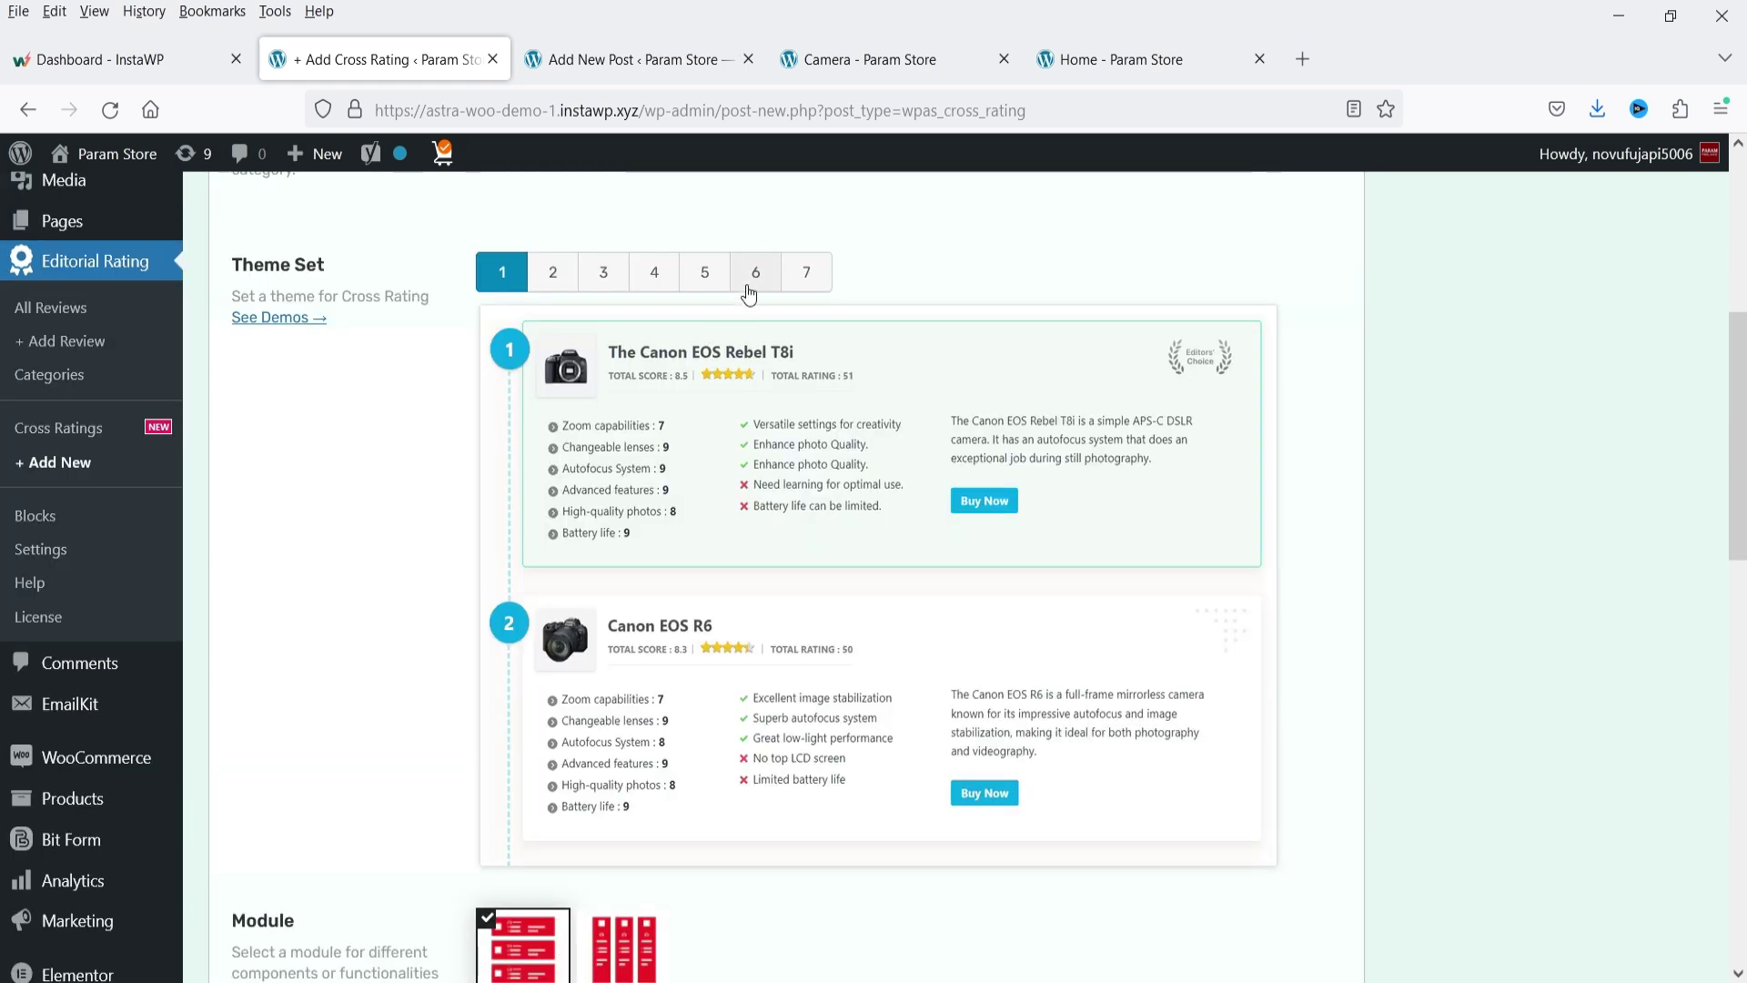
pyautogui.click(748, 278)
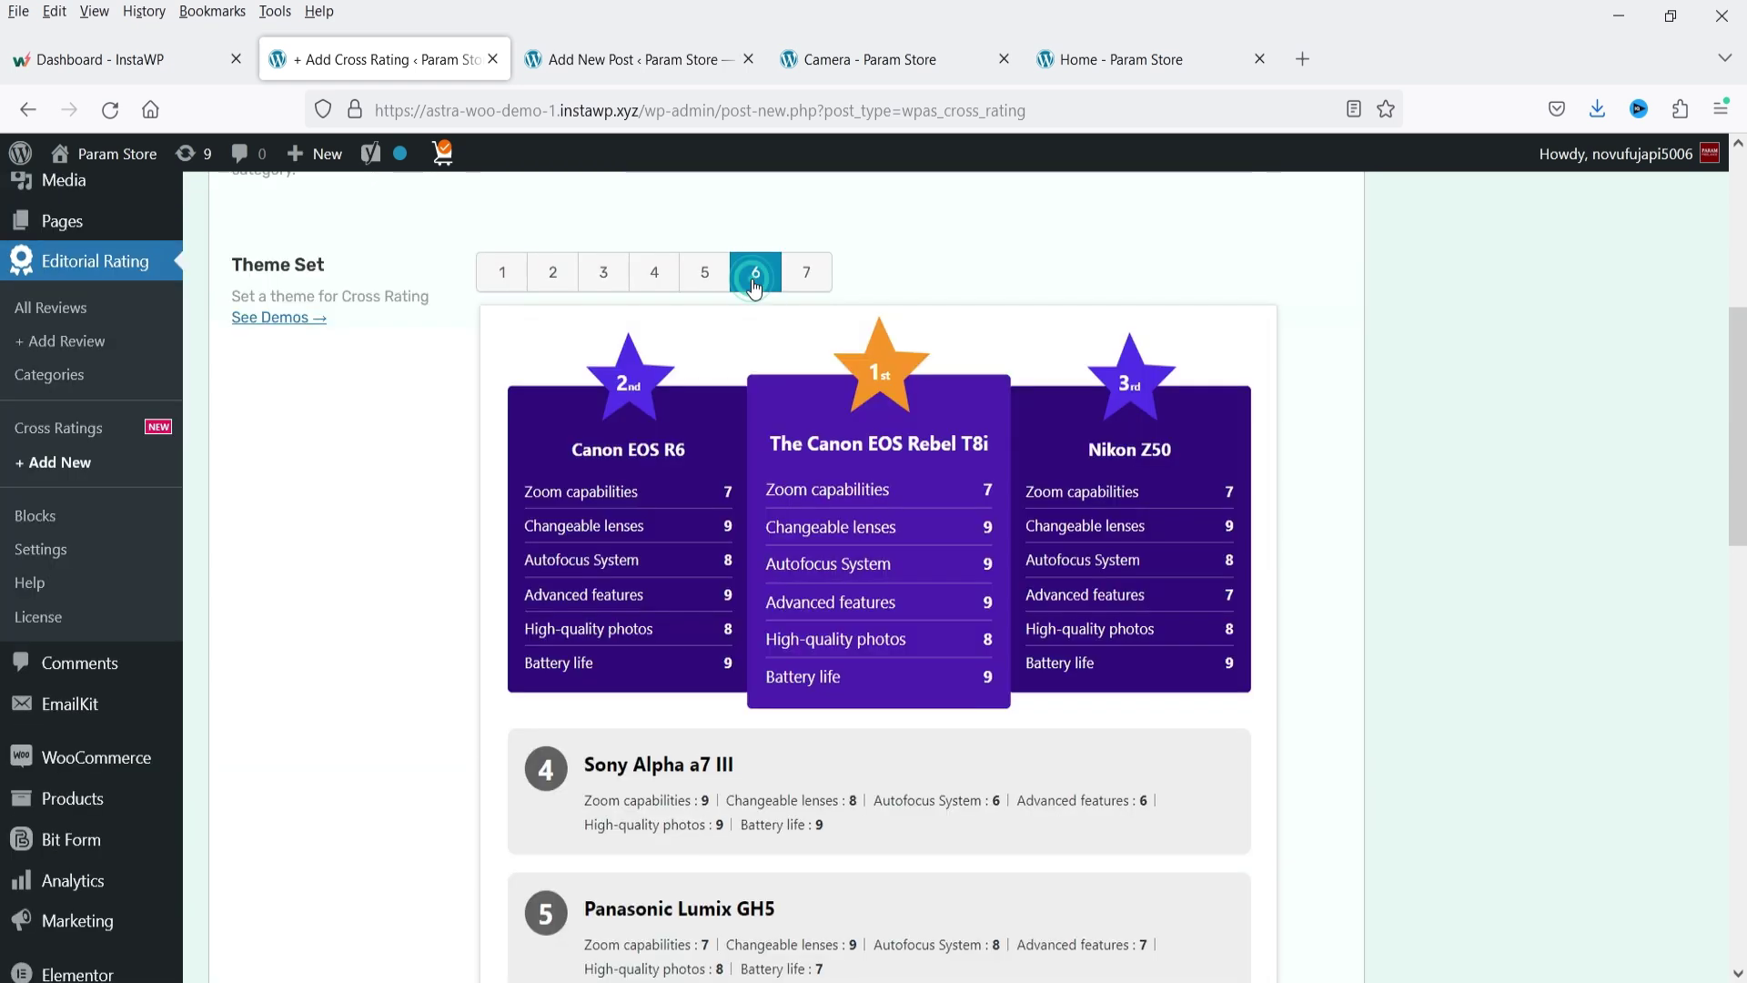
# - Review the cross rating's display options and change its brand color to a dark blue
pyautogui.scroll(-5, 586, 510)
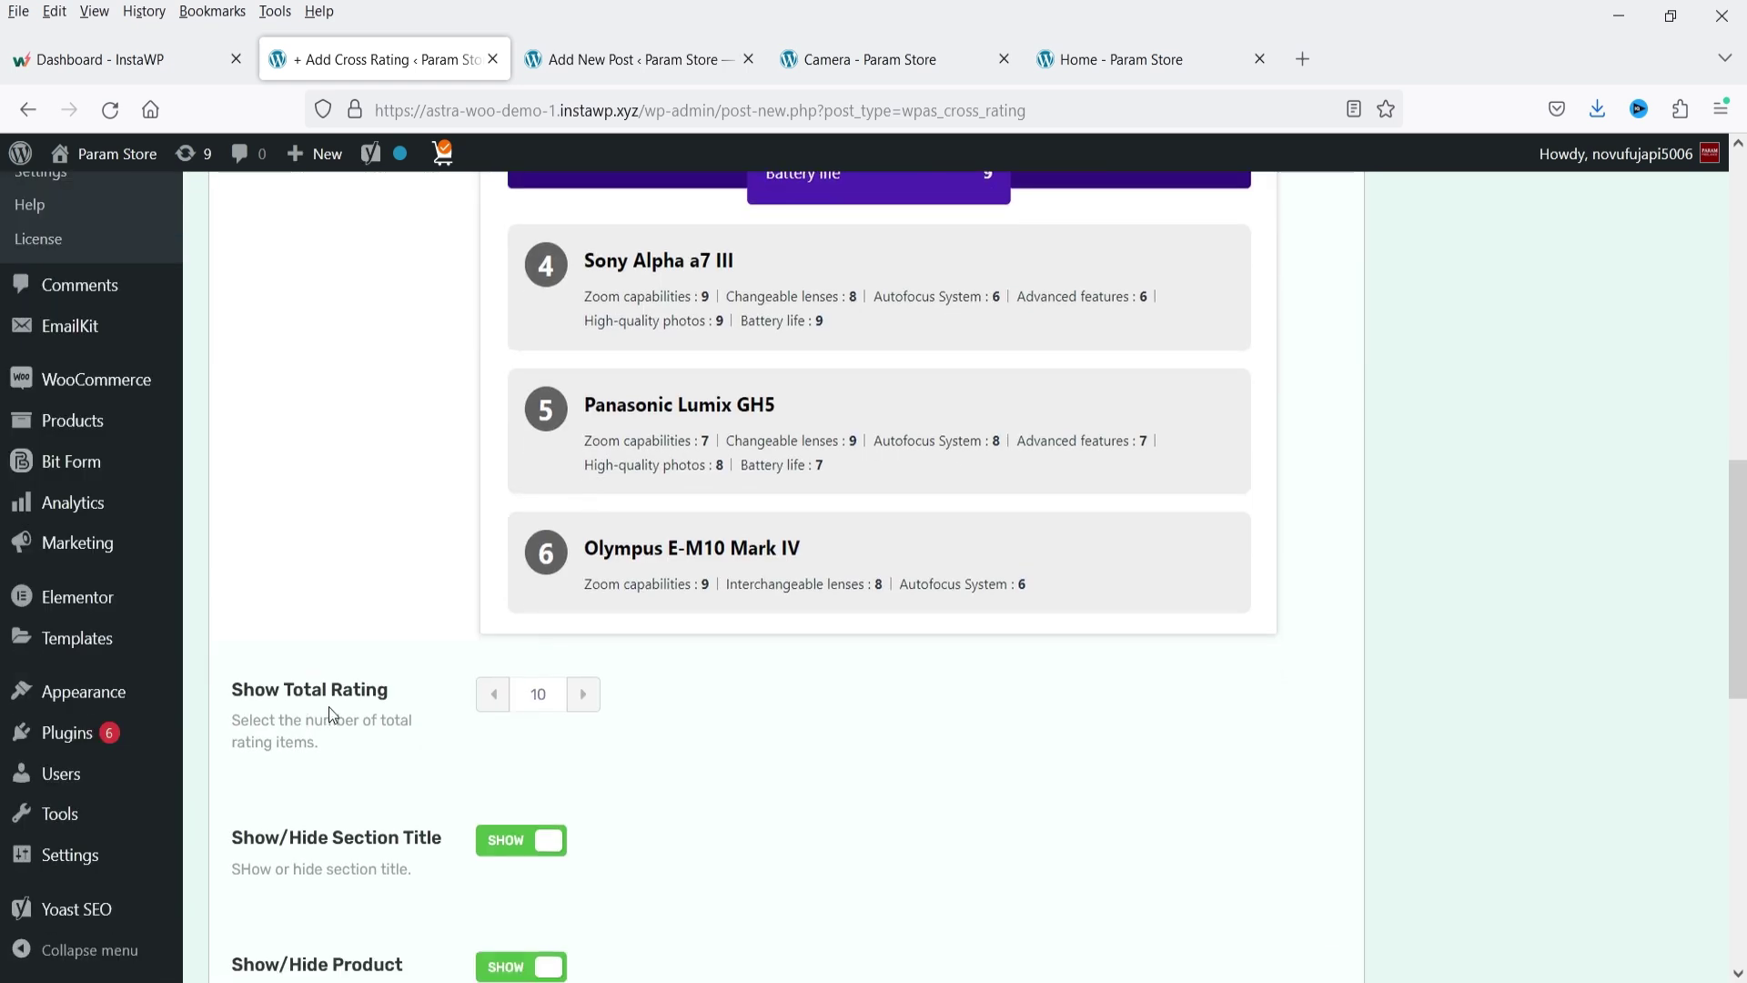
pyautogui.scroll(1, 853, 300)
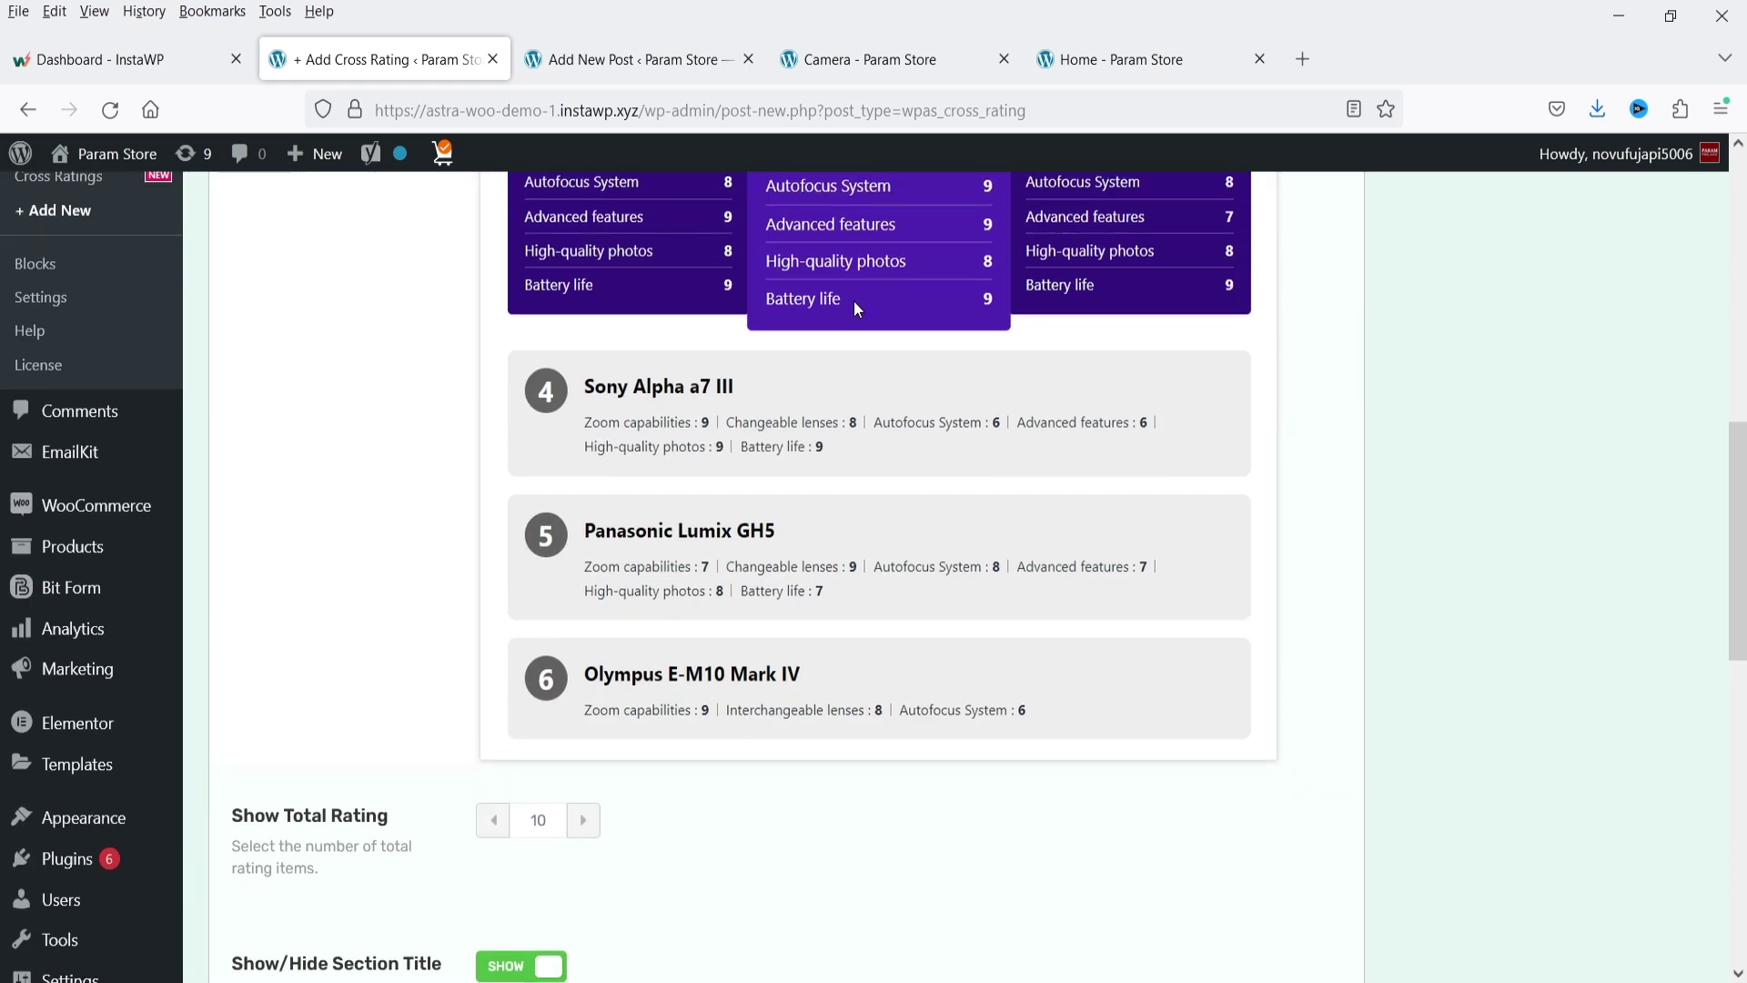
pyautogui.scroll(-3, 695, 546)
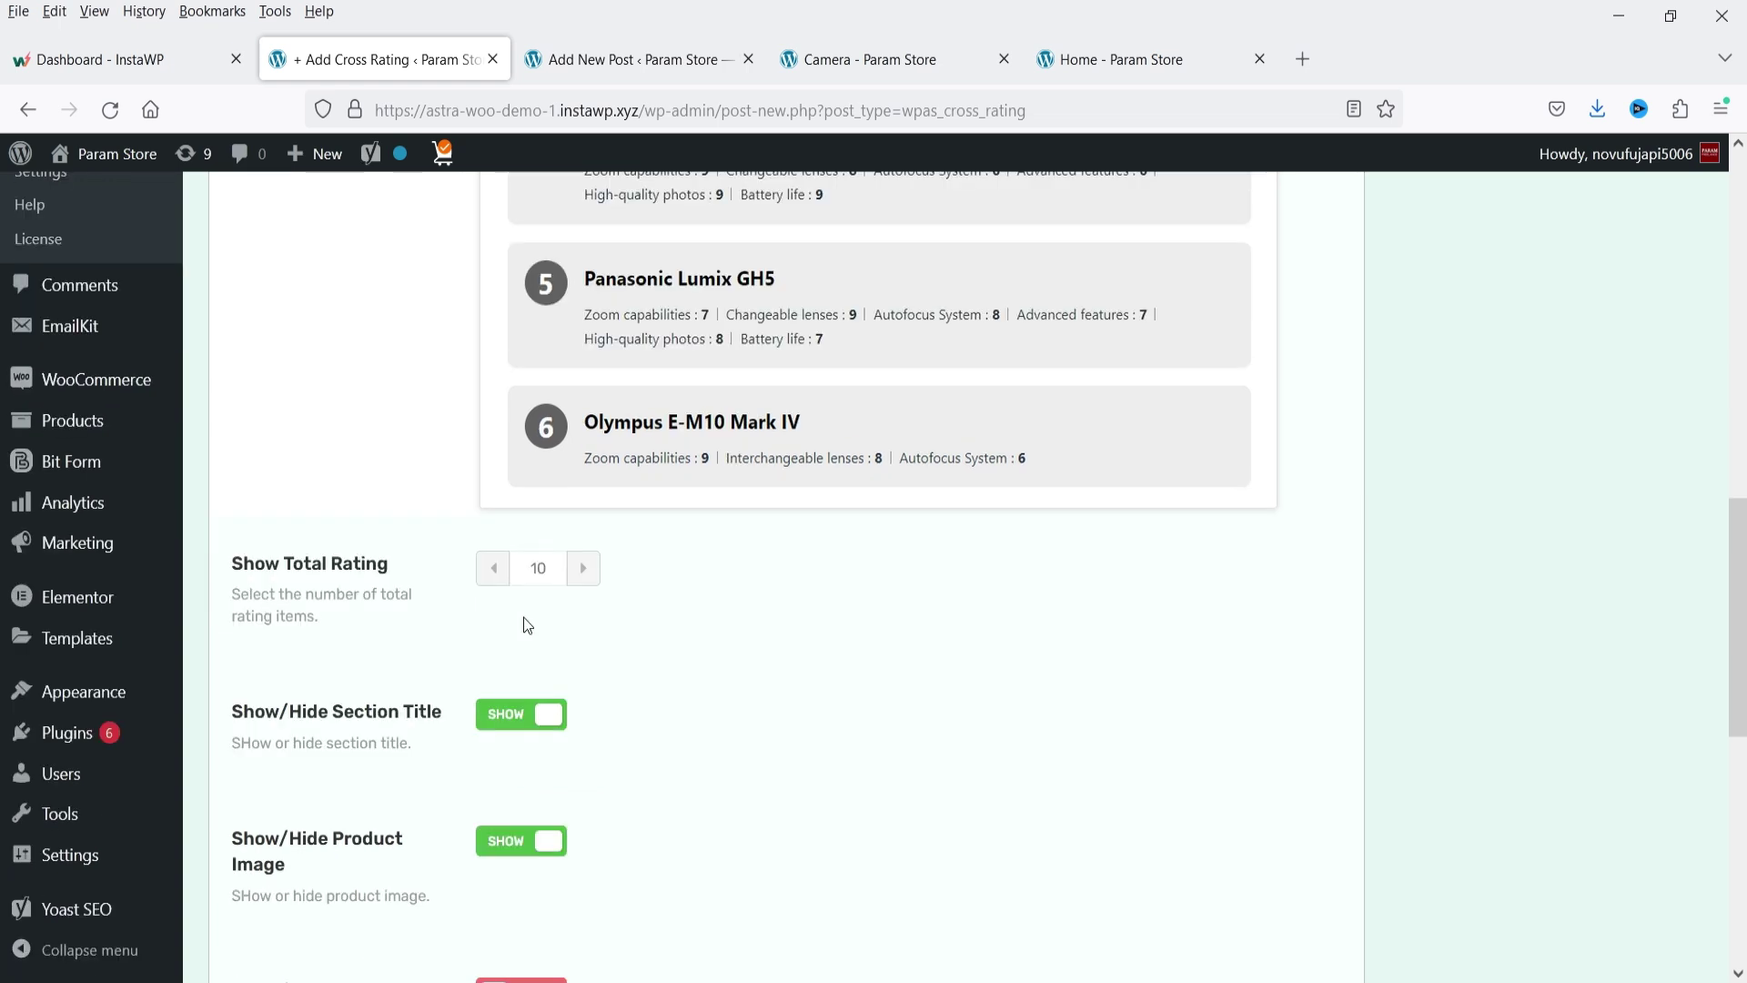
pyautogui.scroll(-1, 602, 602)
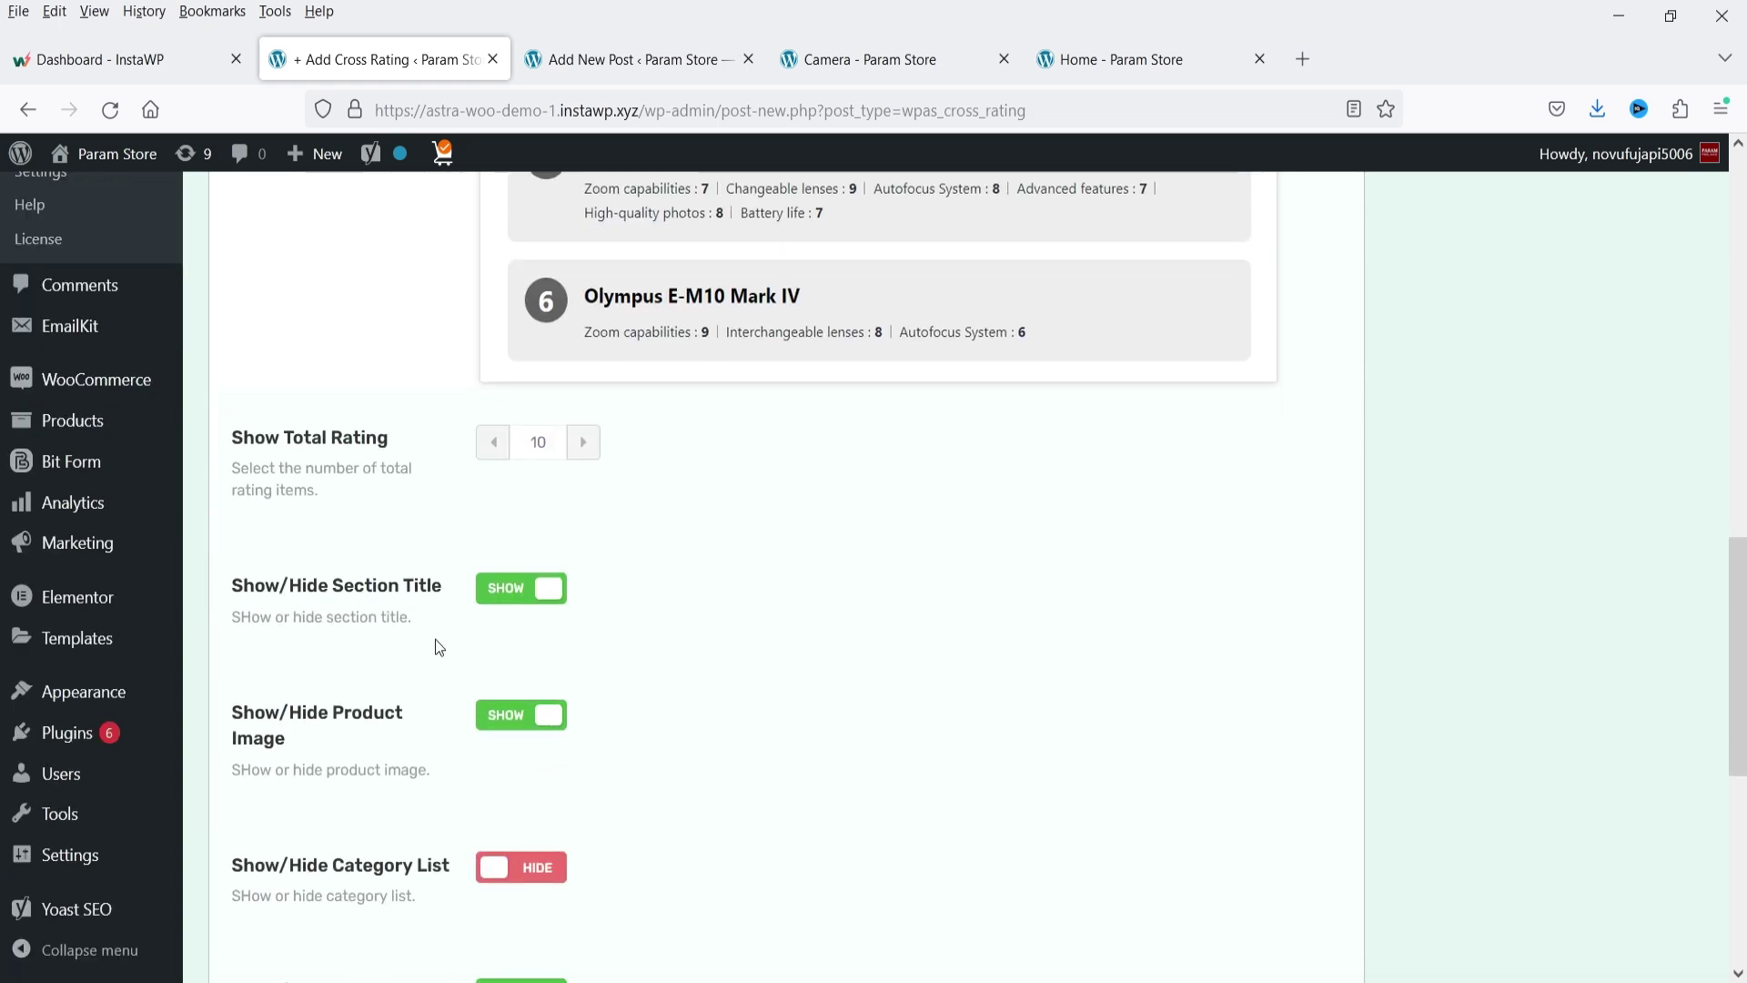
pyautogui.scroll(-3, 656, 600)
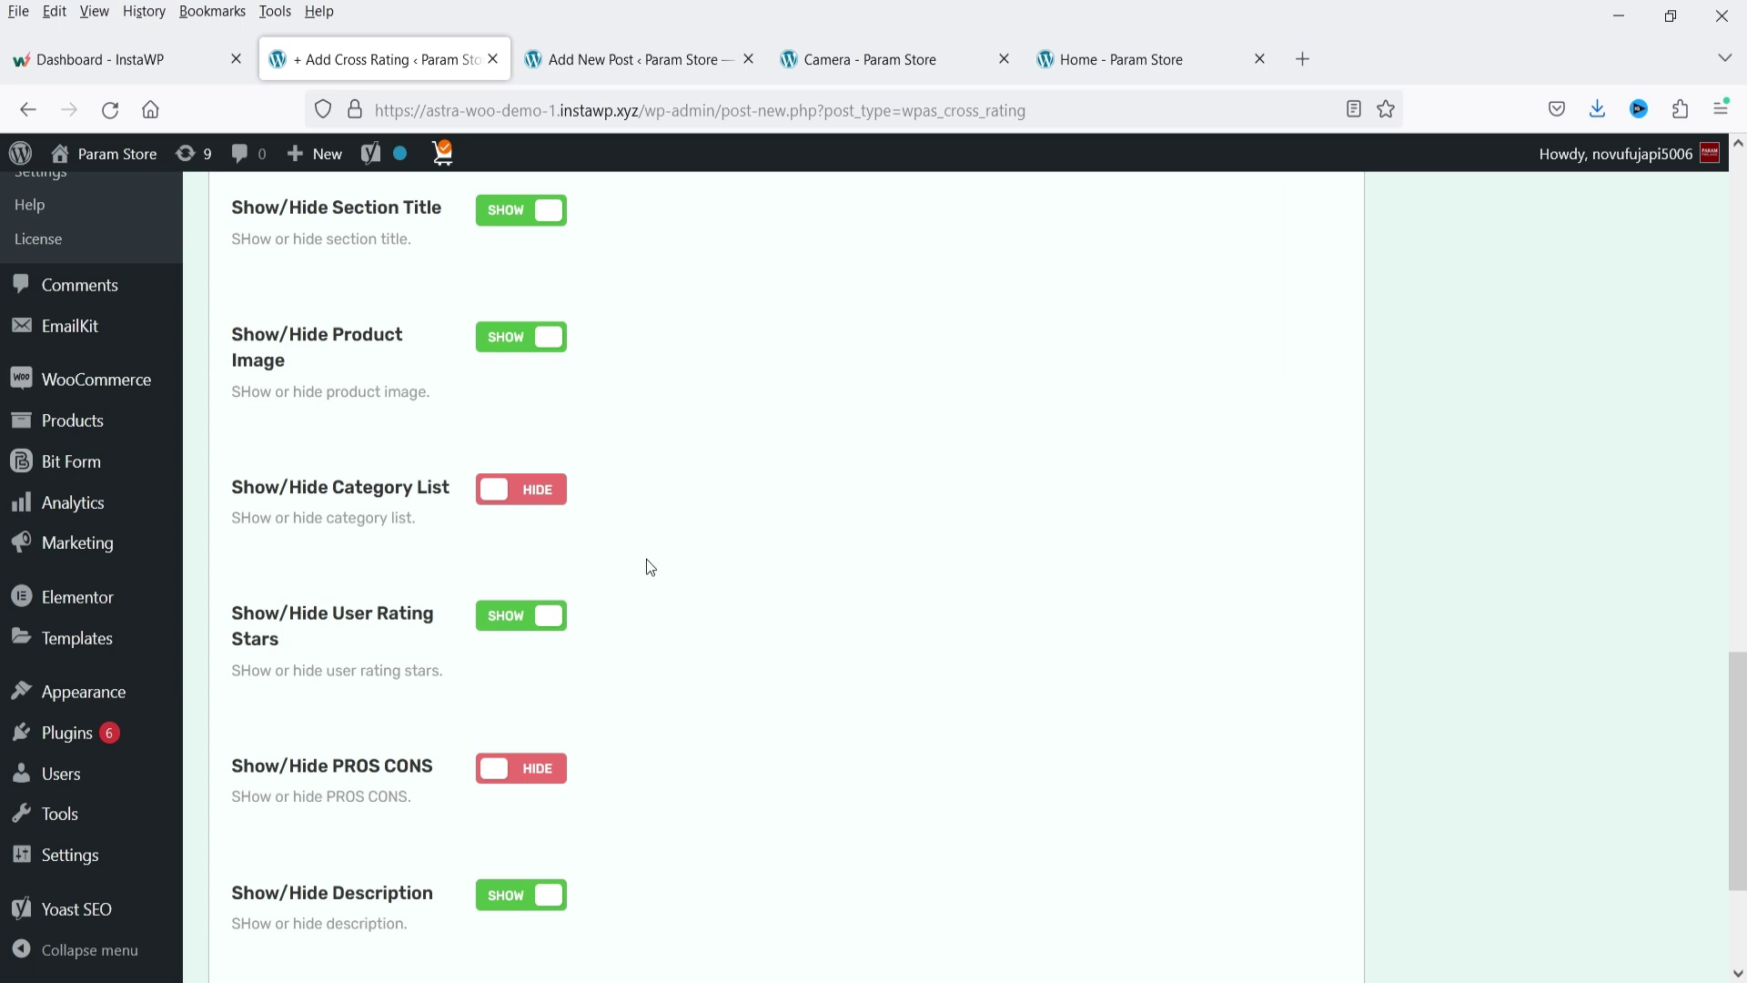
pyautogui.scroll(-2, 714, 490)
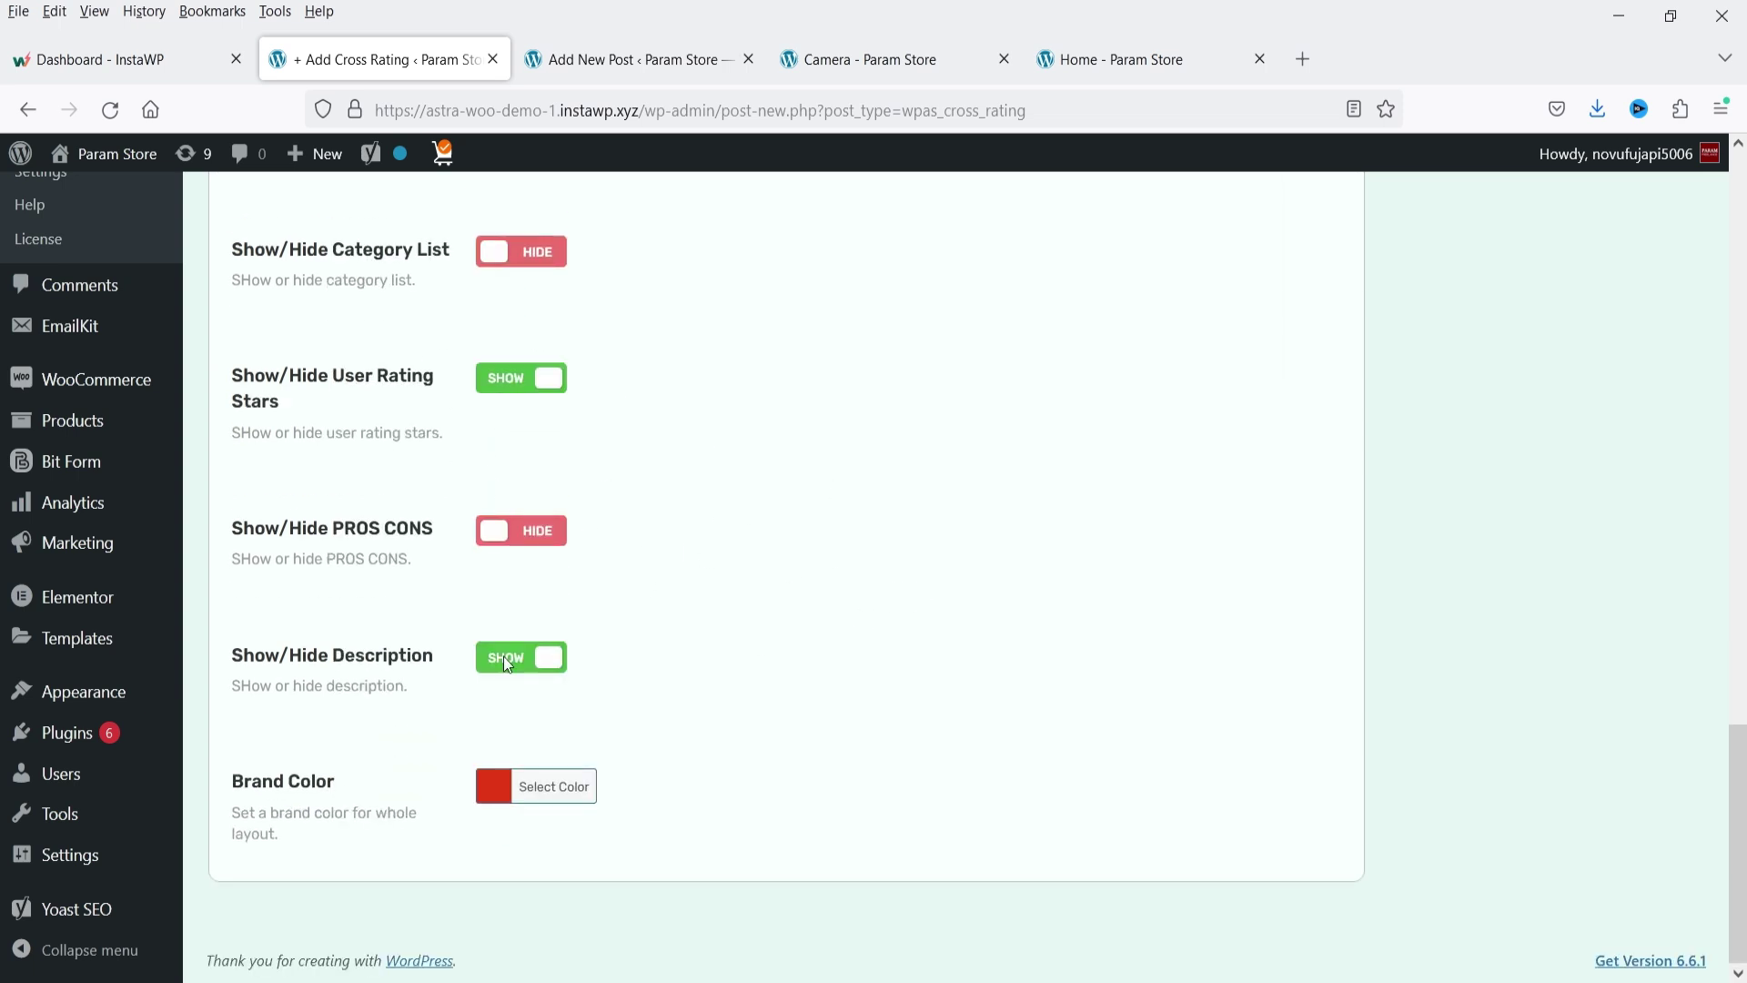
pyautogui.click(496, 789)
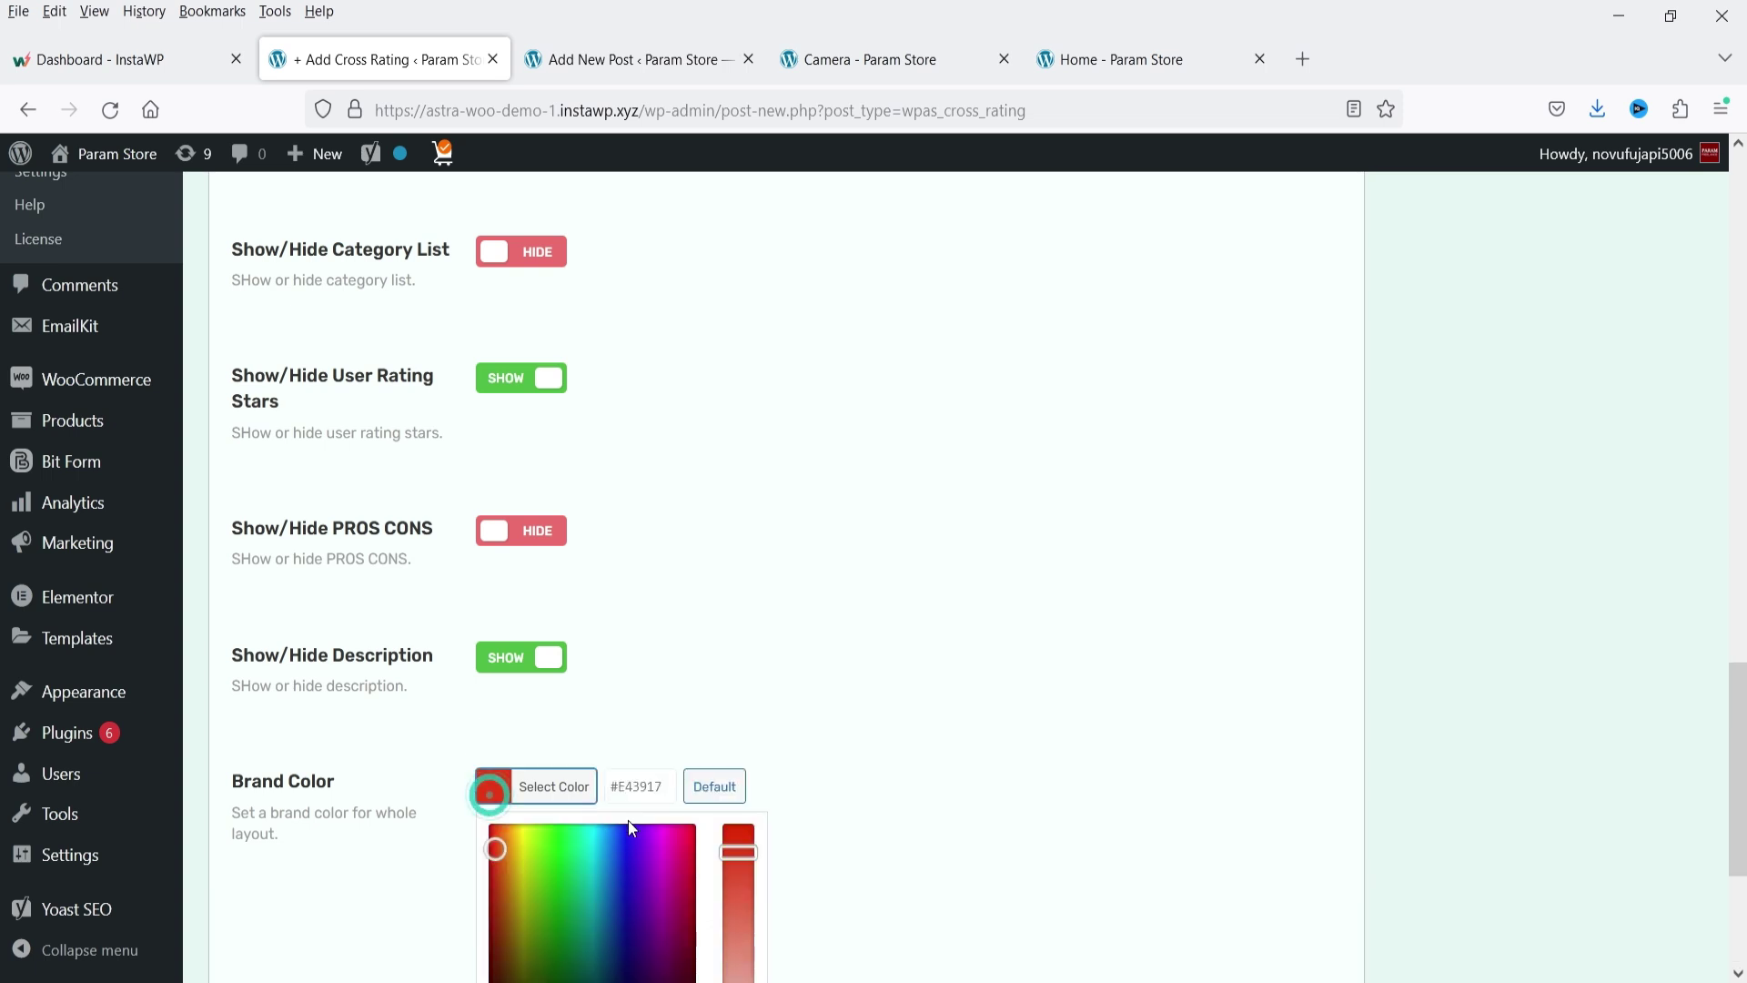
pyautogui.click(631, 883)
pyautogui.scroll(-3, 707, 697)
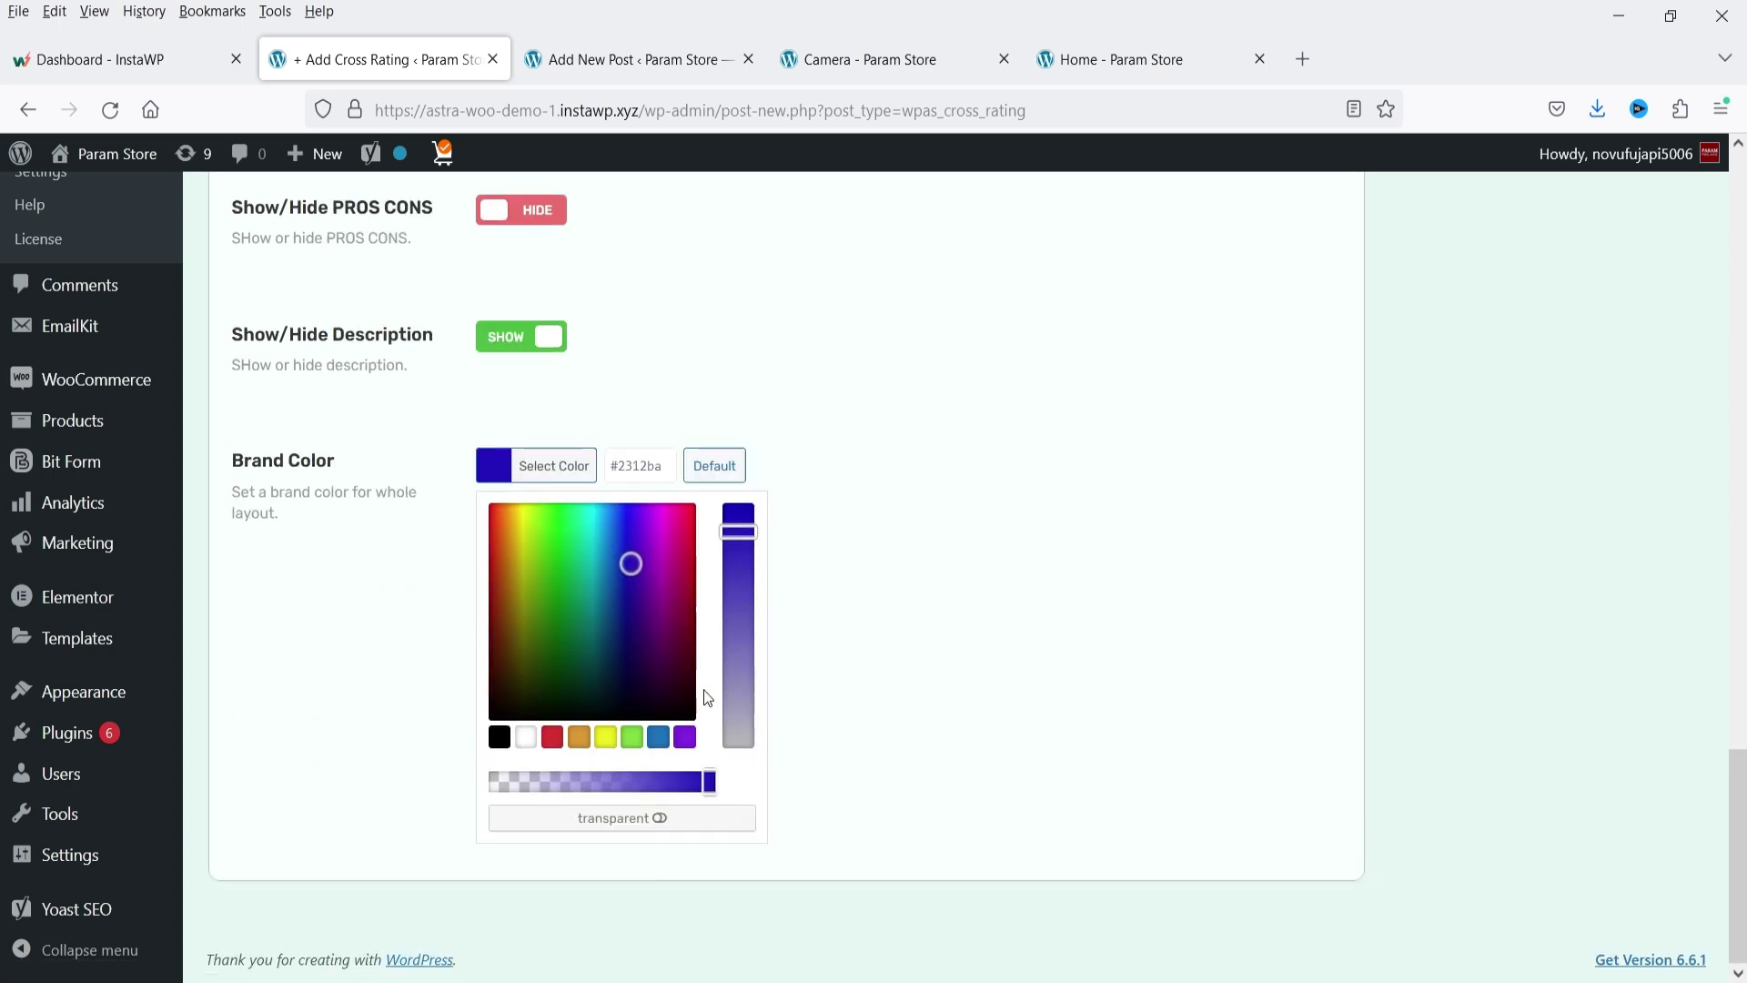
pyautogui.click(631, 612)
pyautogui.click(971, 522)
# - Publish the Camera Comparison cross rating and copy its shortcode
pyautogui.scroll(10, 1019, 566)
pyautogui.scroll(10, 1017, 673)
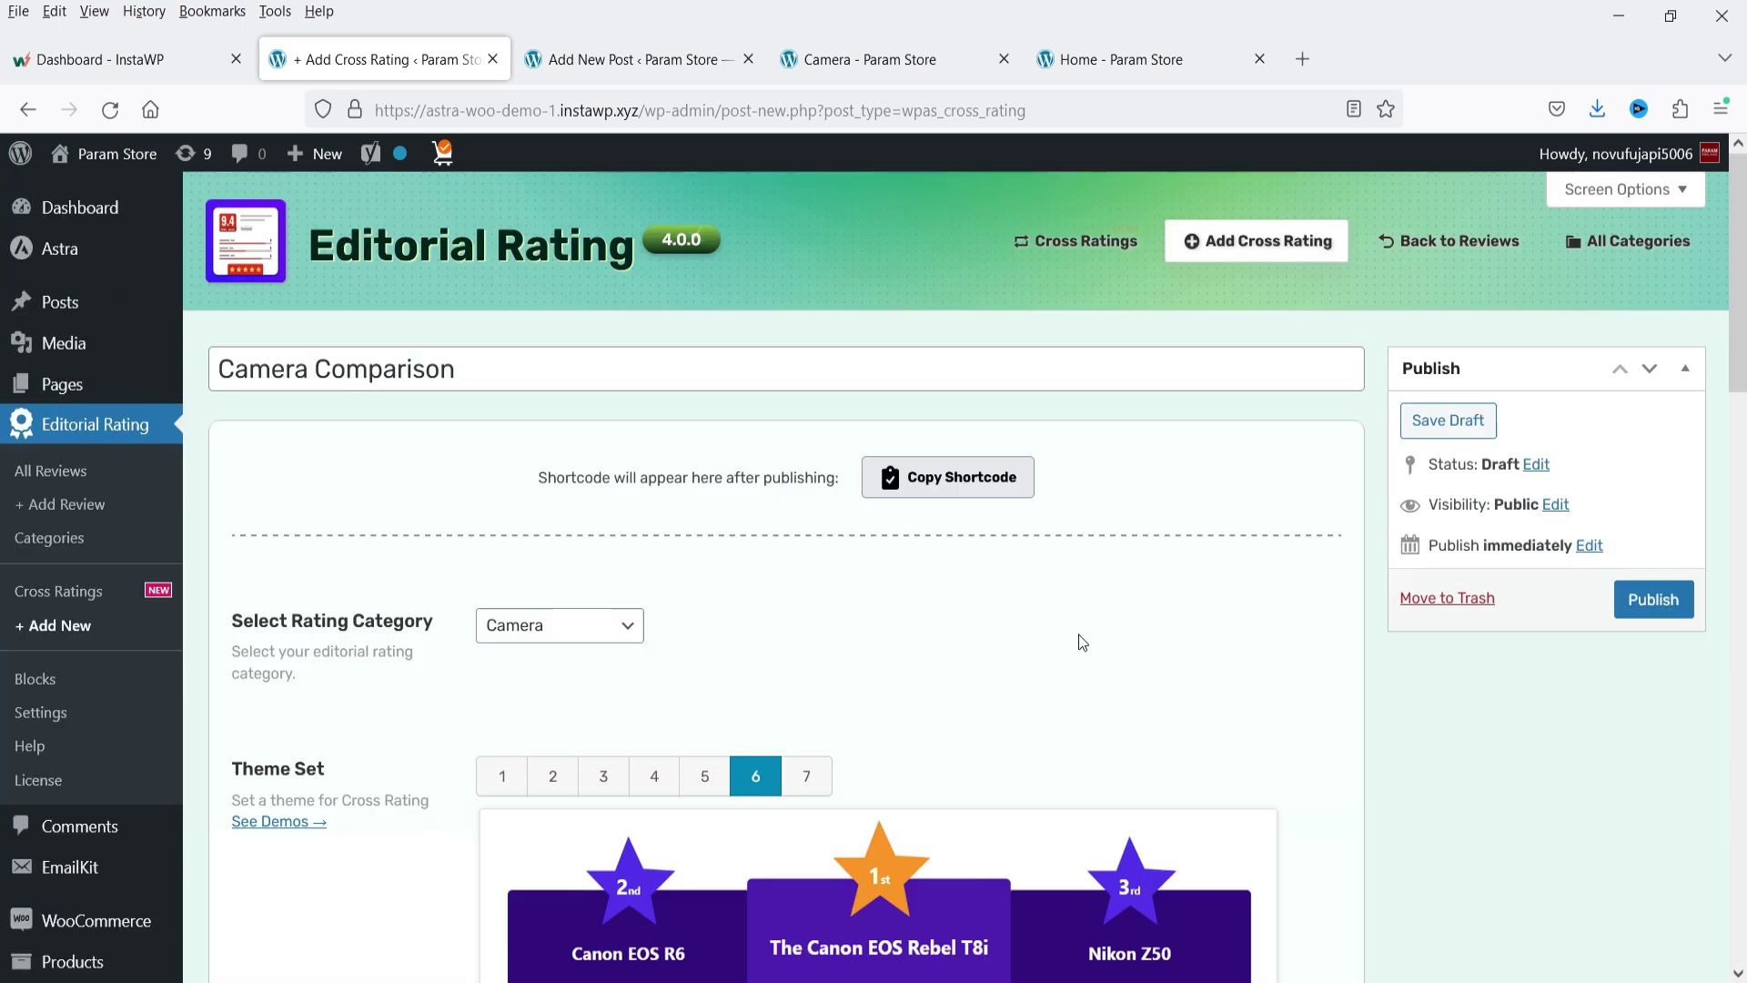
pyautogui.click(1649, 599)
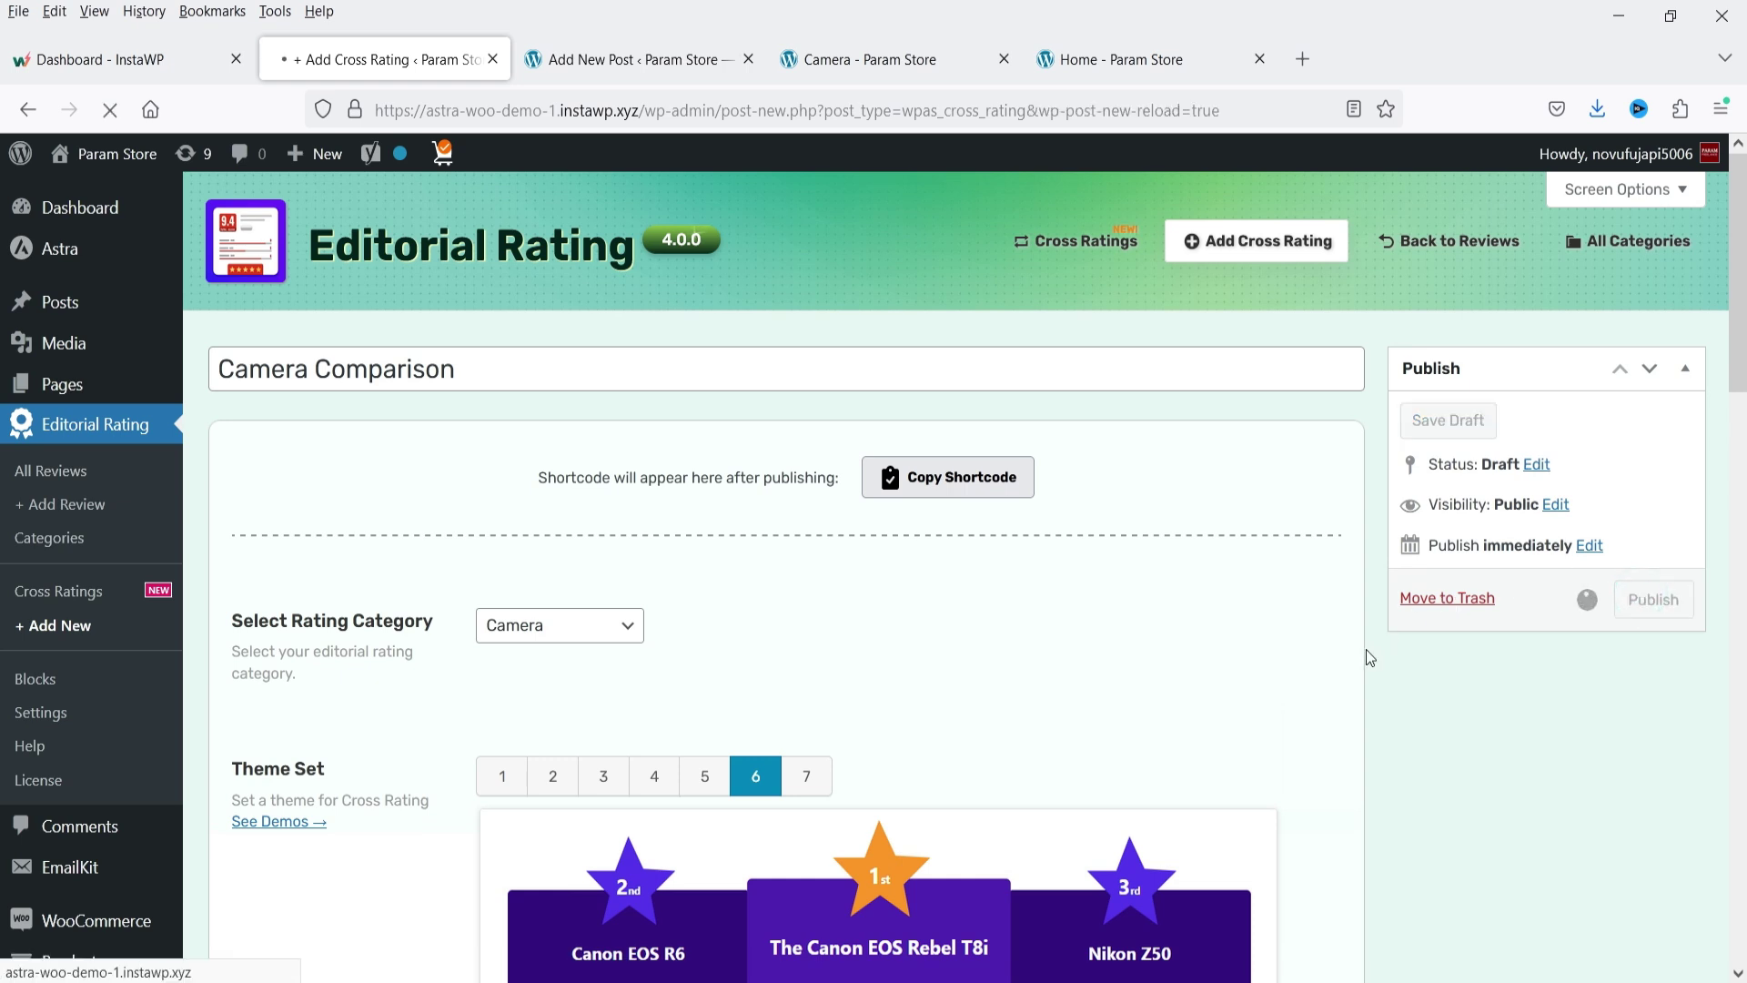
pyautogui.click(988, 496)
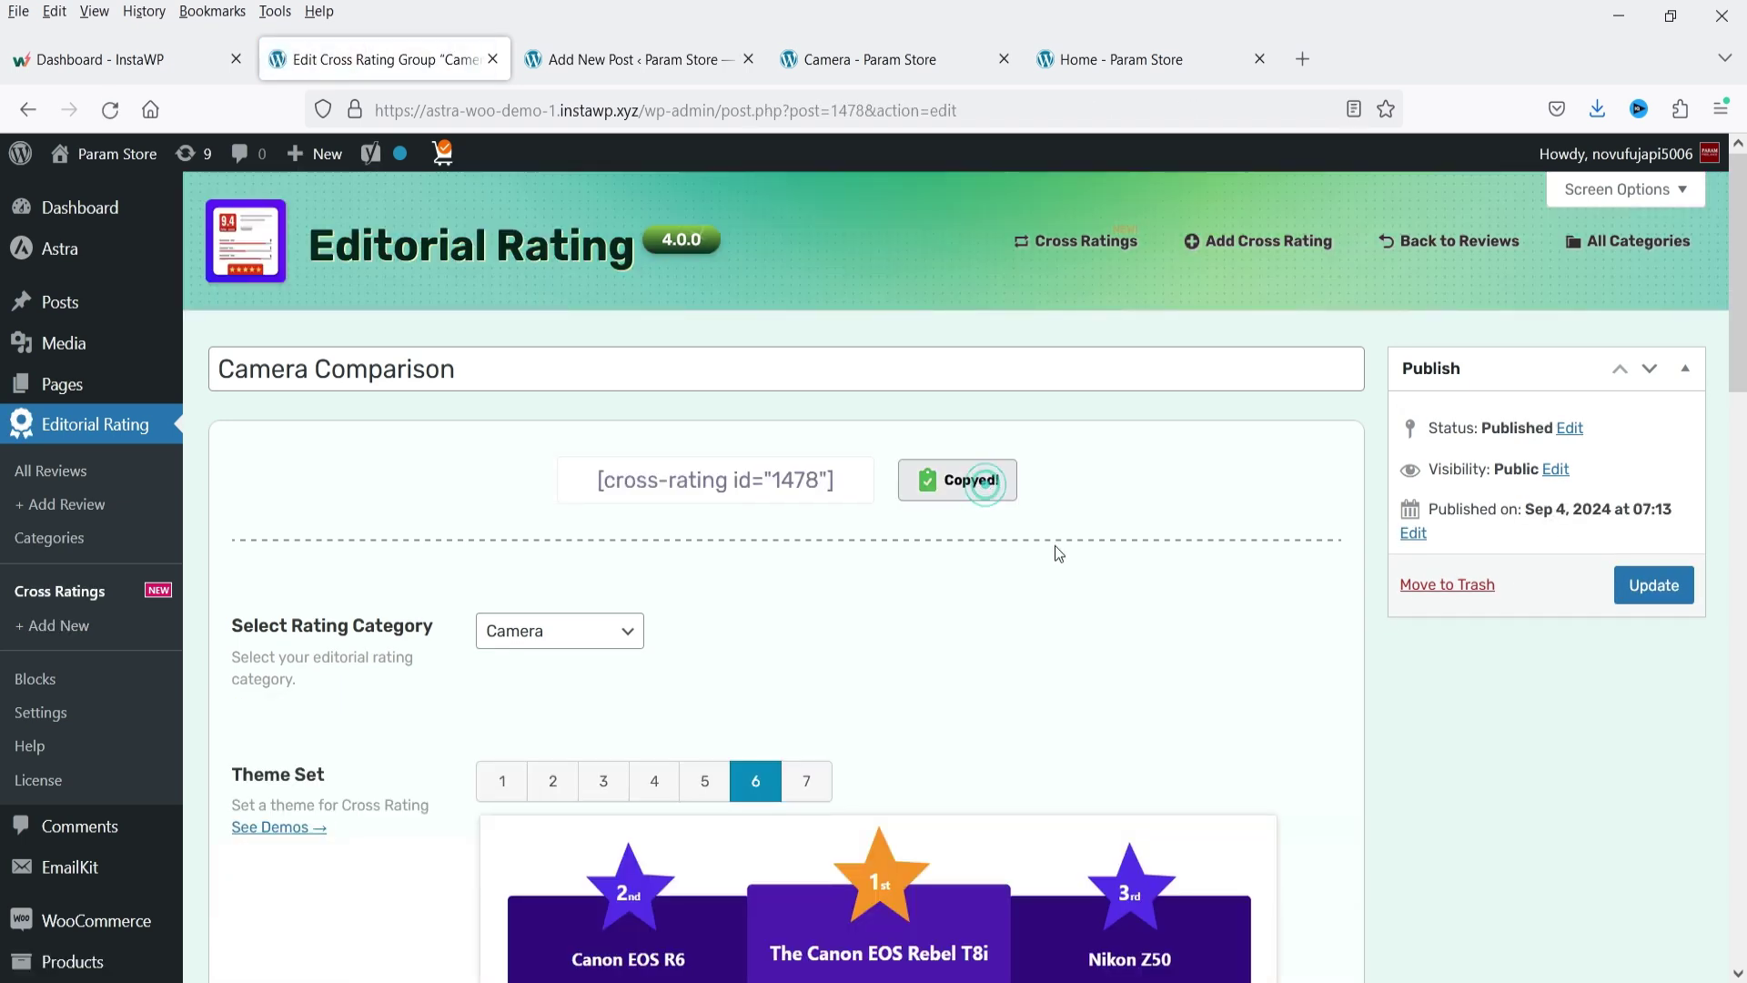
# - In the Camera post editor, add a Spacer block below the last review shortcode, about 79 px high
pyautogui.click(598, 60)
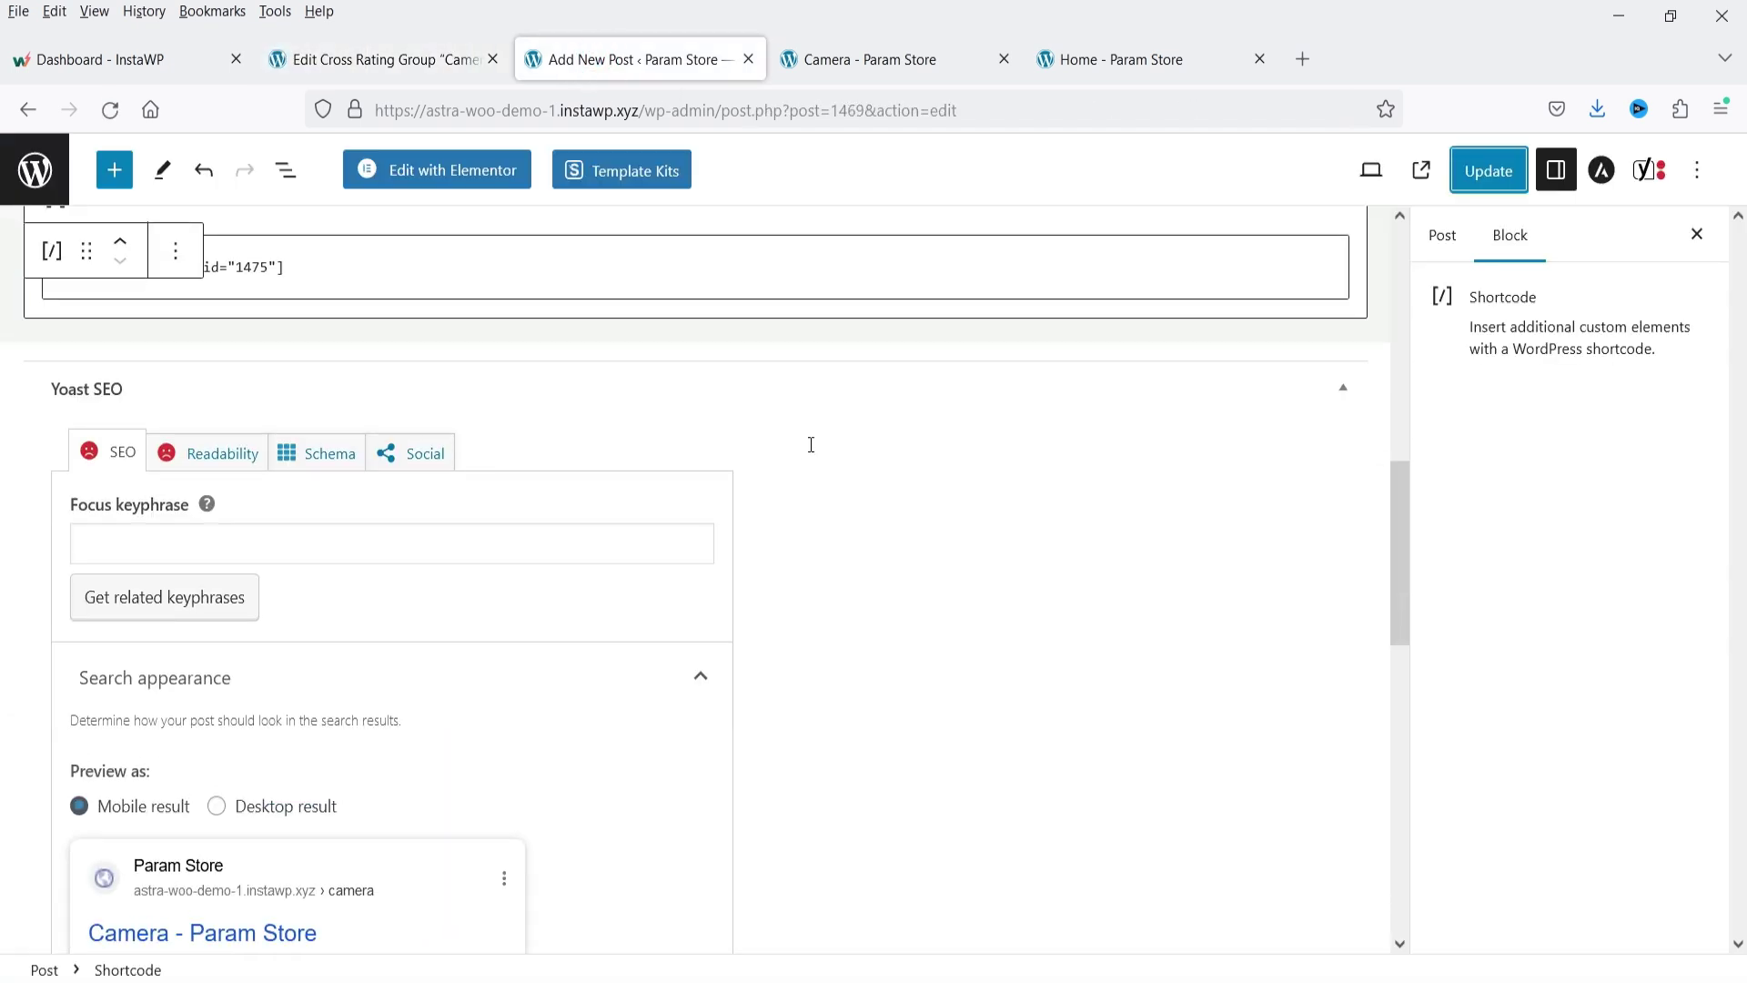
pyautogui.scroll(3, 807, 440)
pyautogui.click(1357, 467)
pyautogui.click(1647, 652)
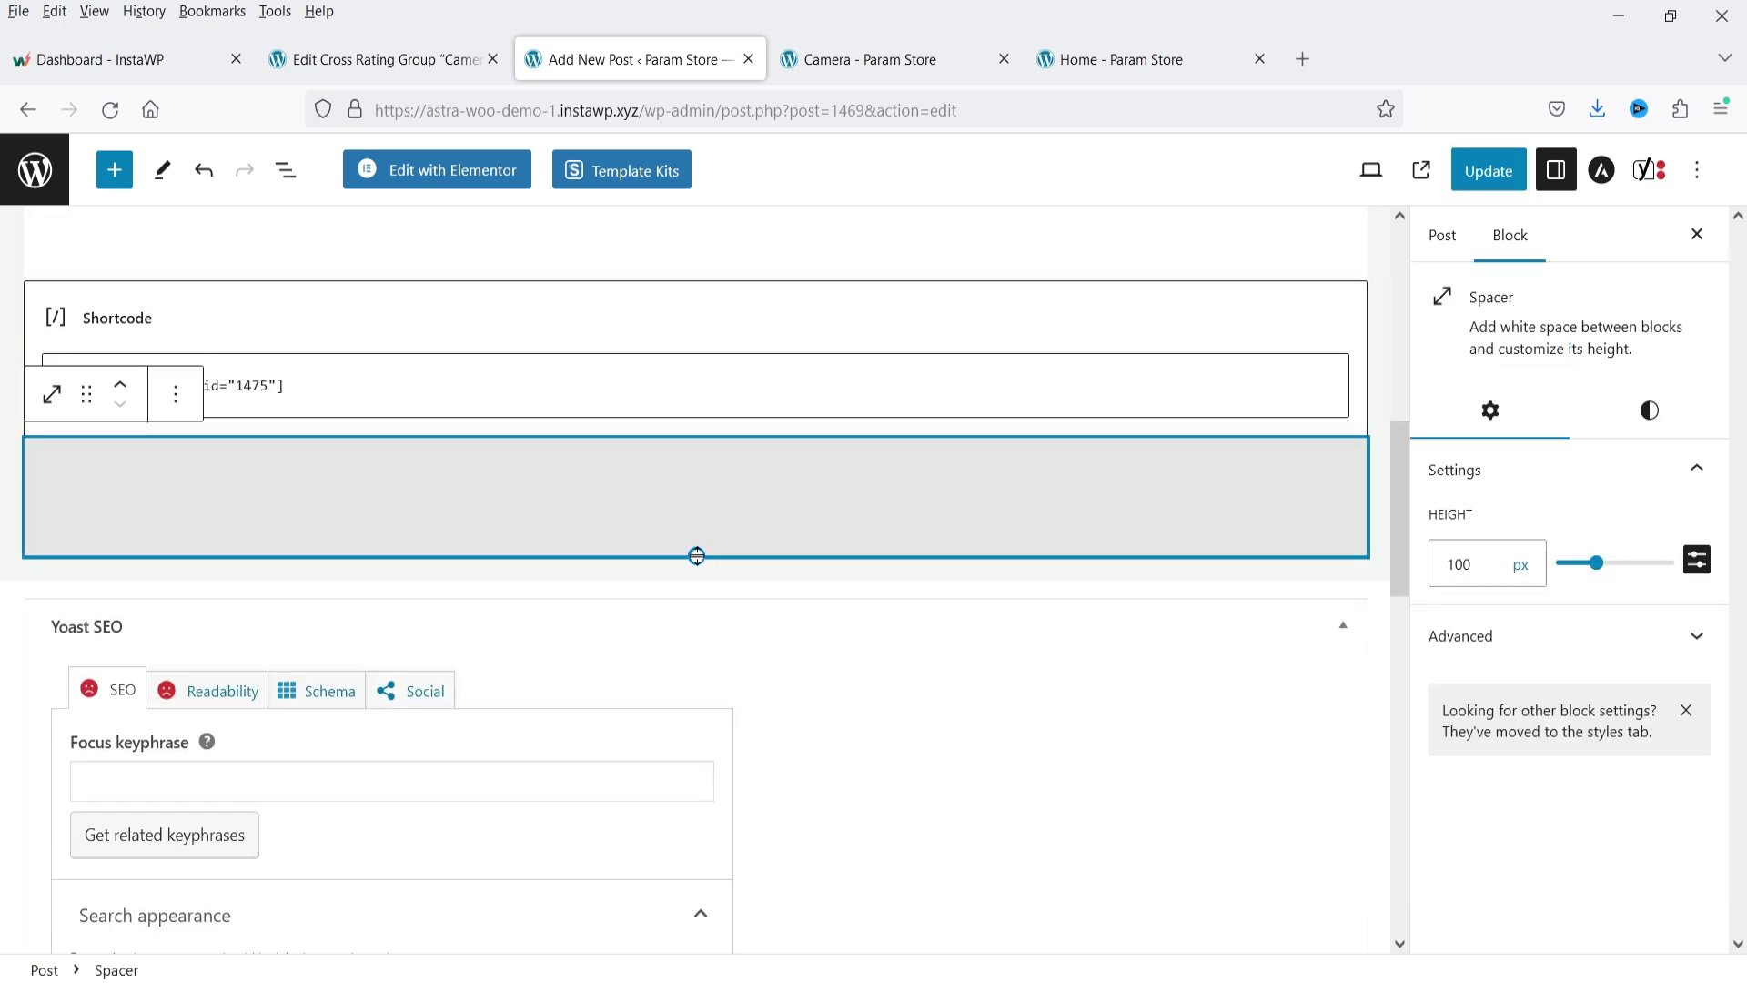
pyautogui.moveTo(696, 555); pyautogui.dragTo(702, 531)
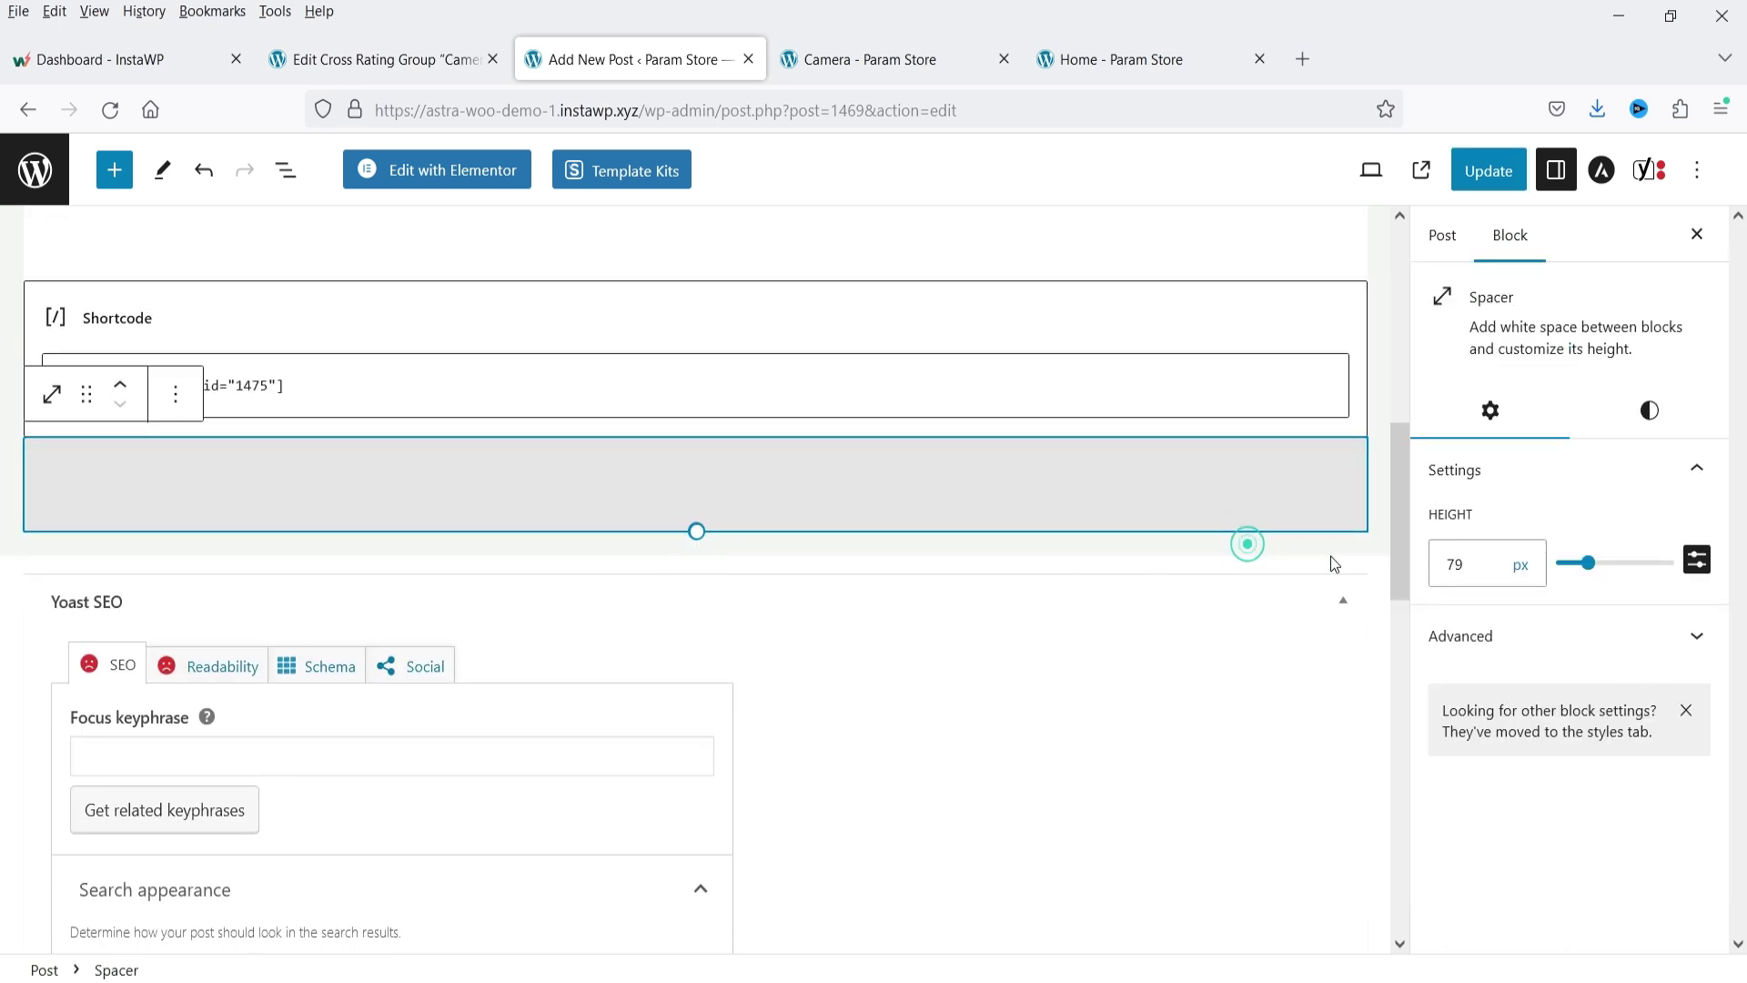
pyautogui.click(1368, 512)
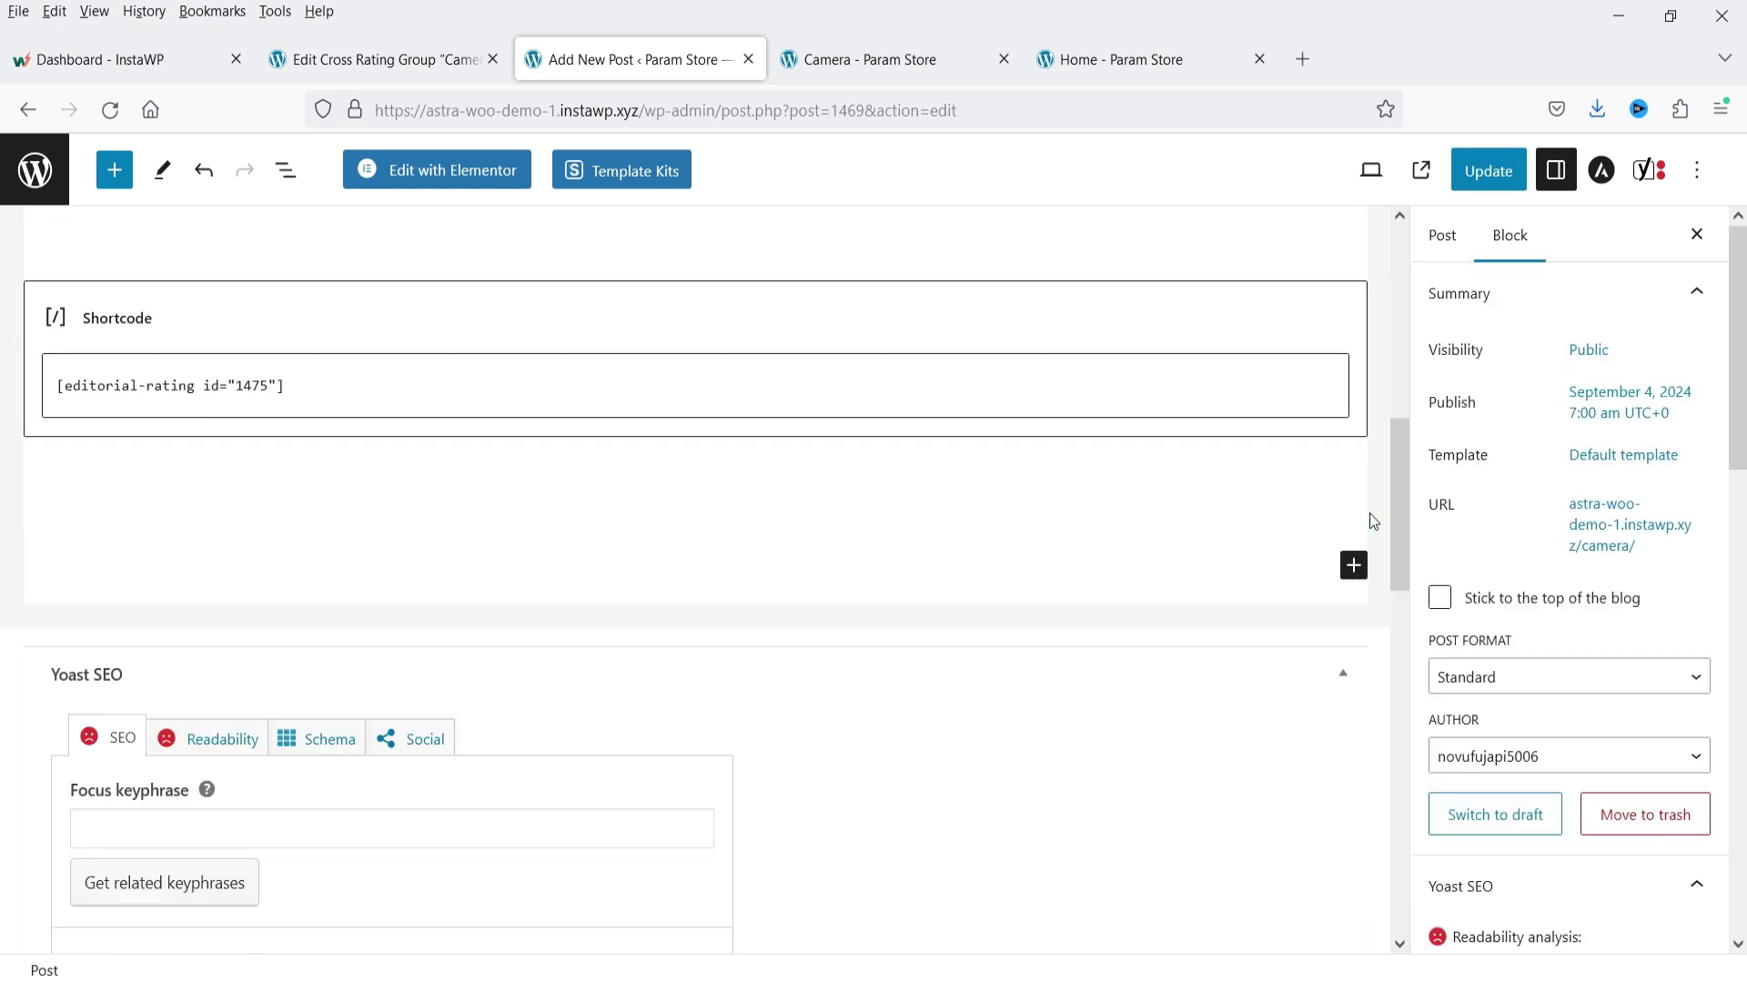
# - Add a Shortcode block below the spacer containing [cross-rating id="1478"] and update the post
pyautogui.click(1354, 565)
pyautogui.click(1560, 733)
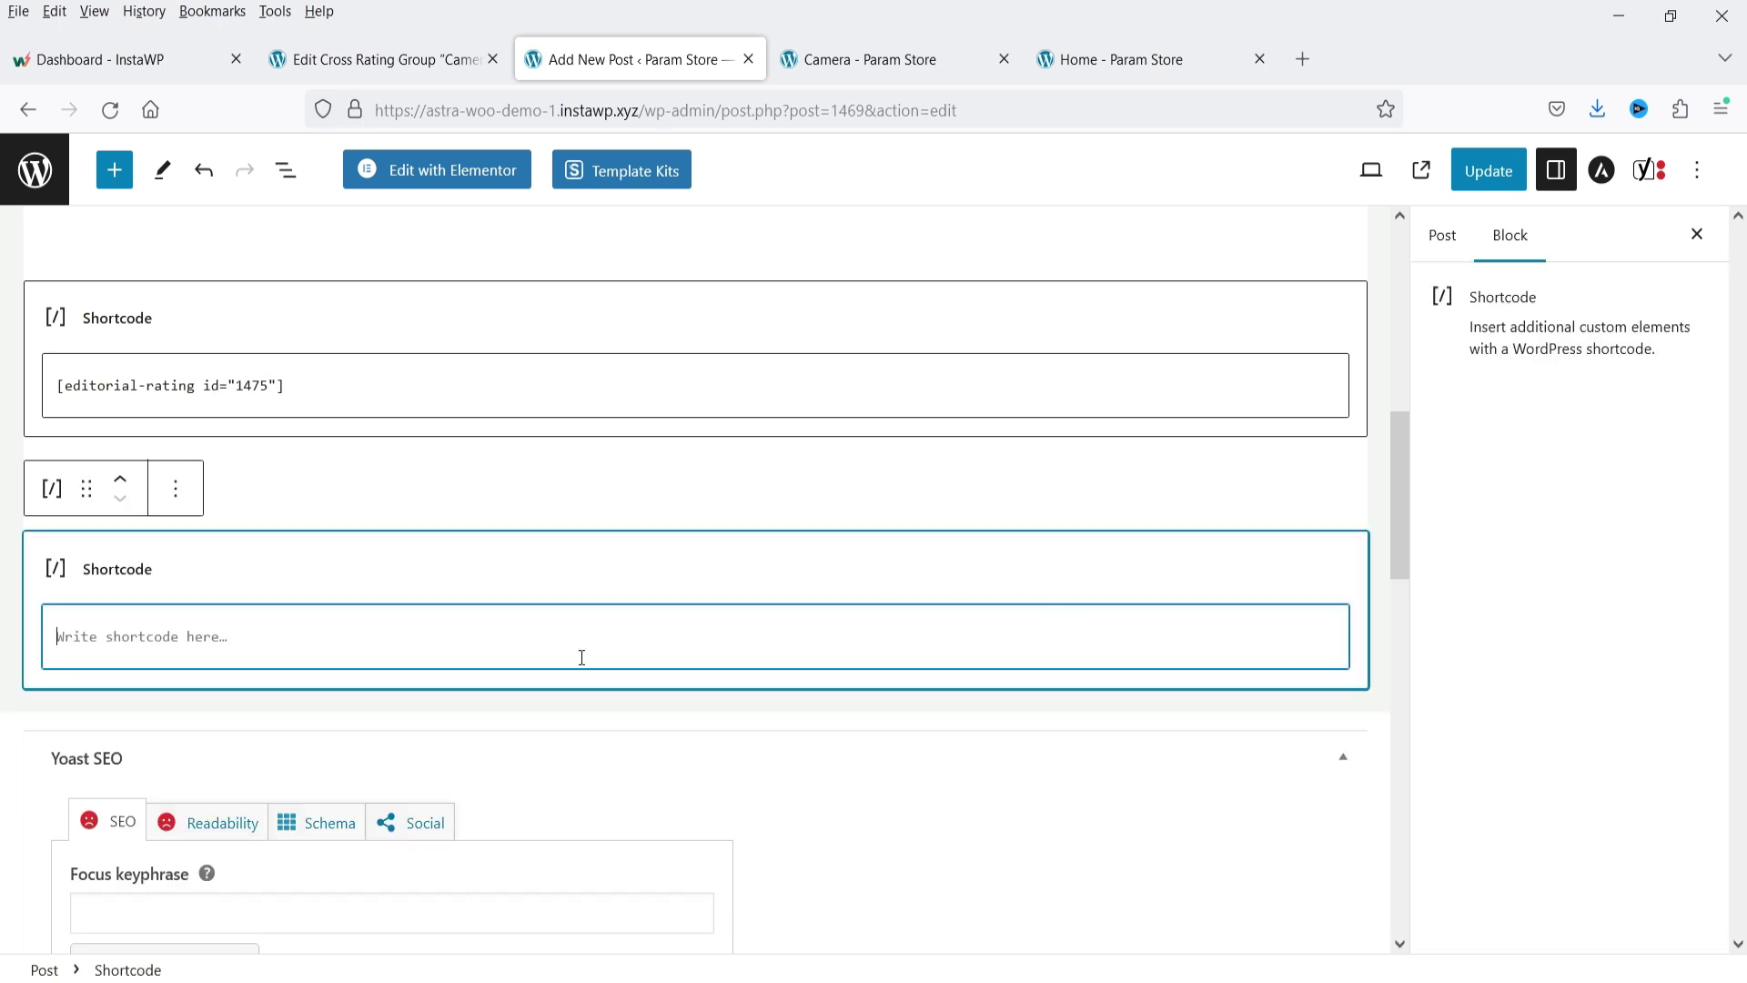
pyautogui.write('[cross-rating id="1478"]')
pyautogui.click(1501, 186)
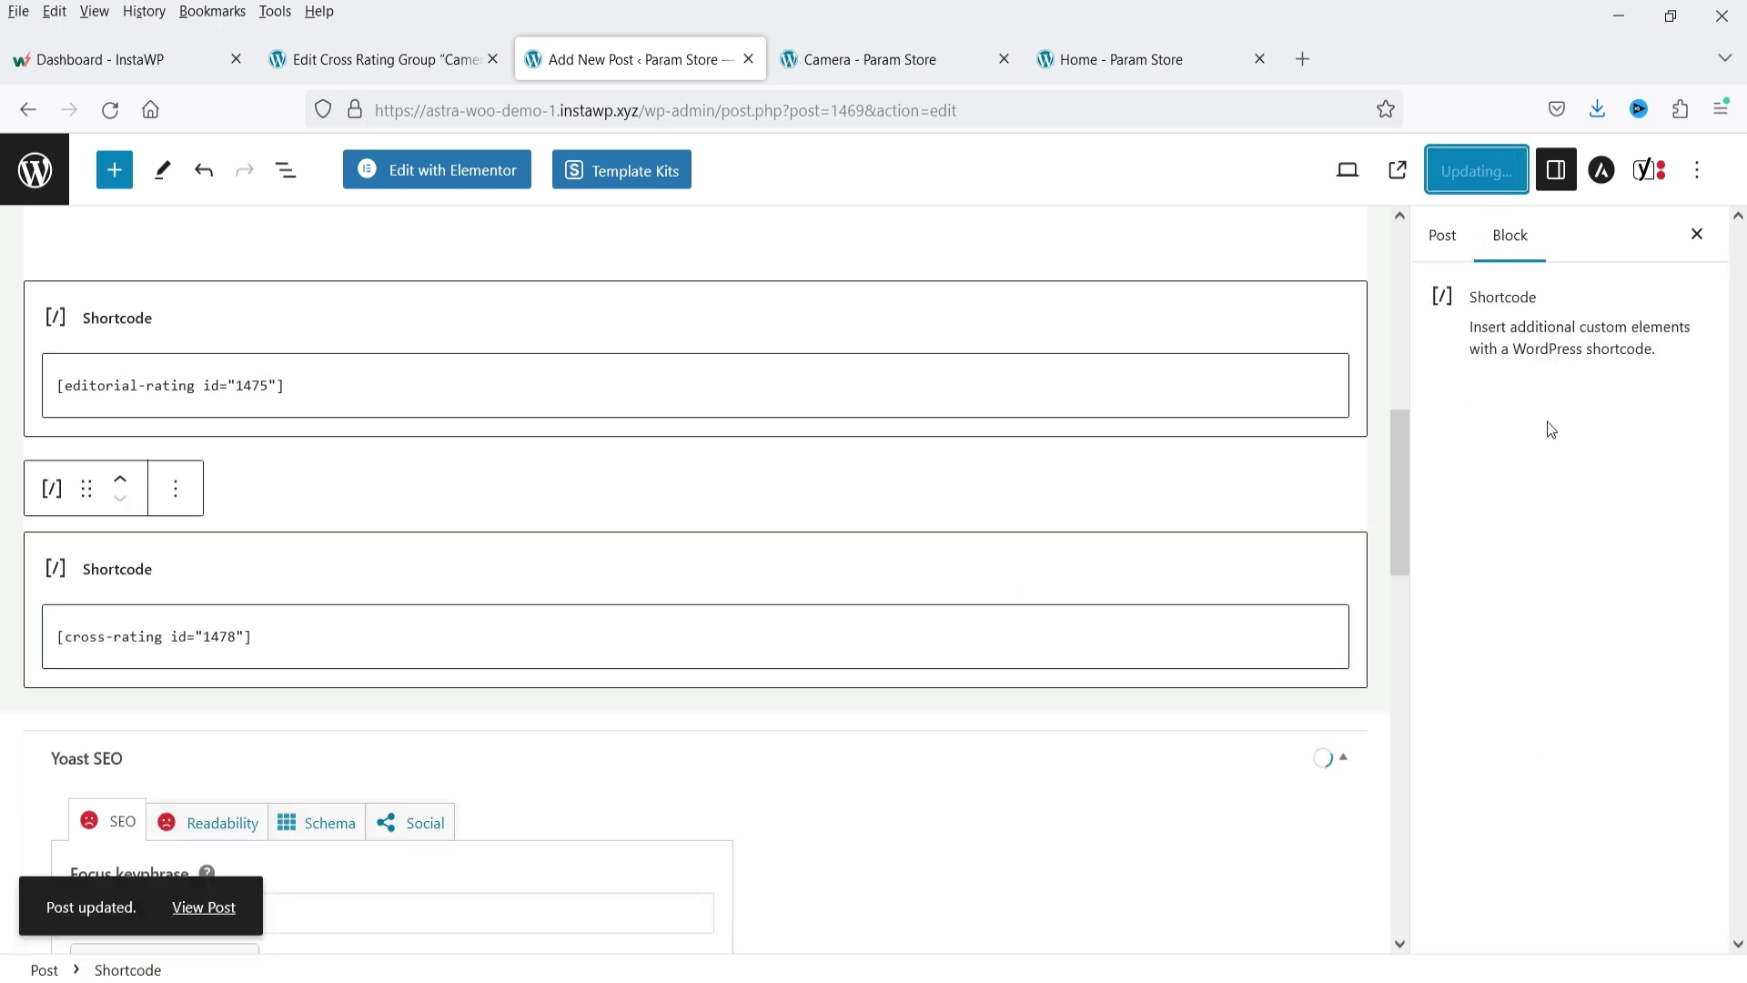
# - Reload the published Camera page and examine the camera comparison below the individual reviews
pyautogui.click(862, 41)
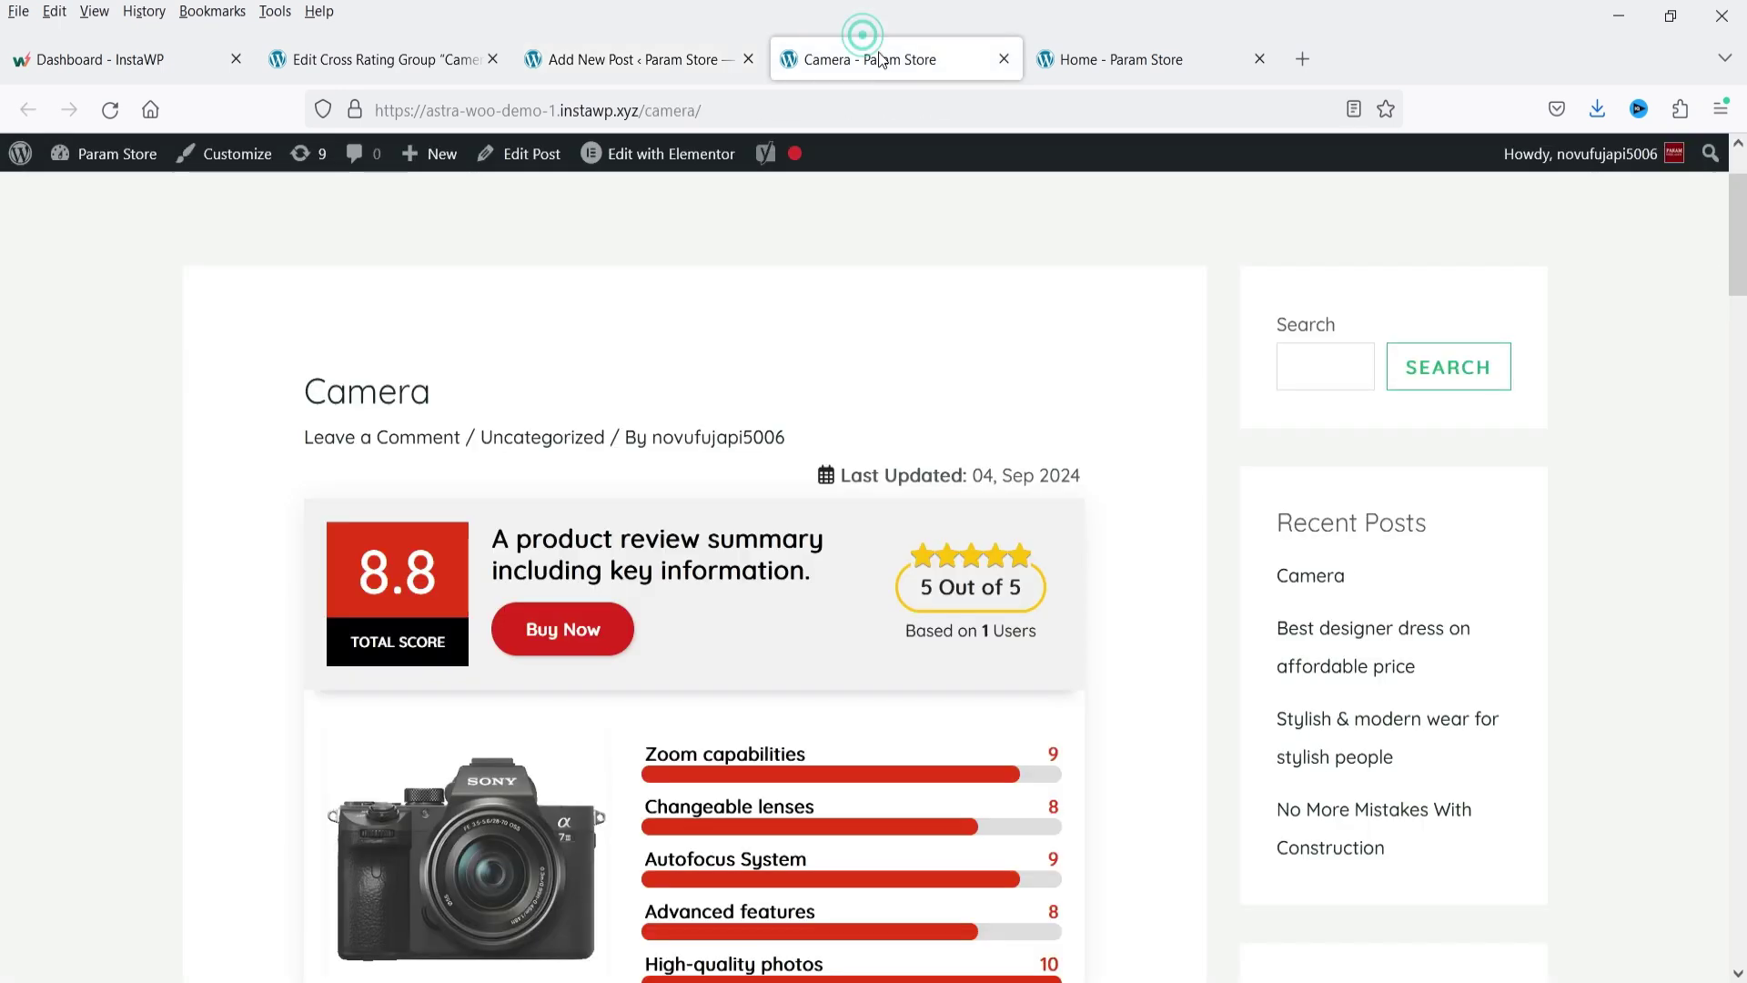
pyautogui.click(110, 110)
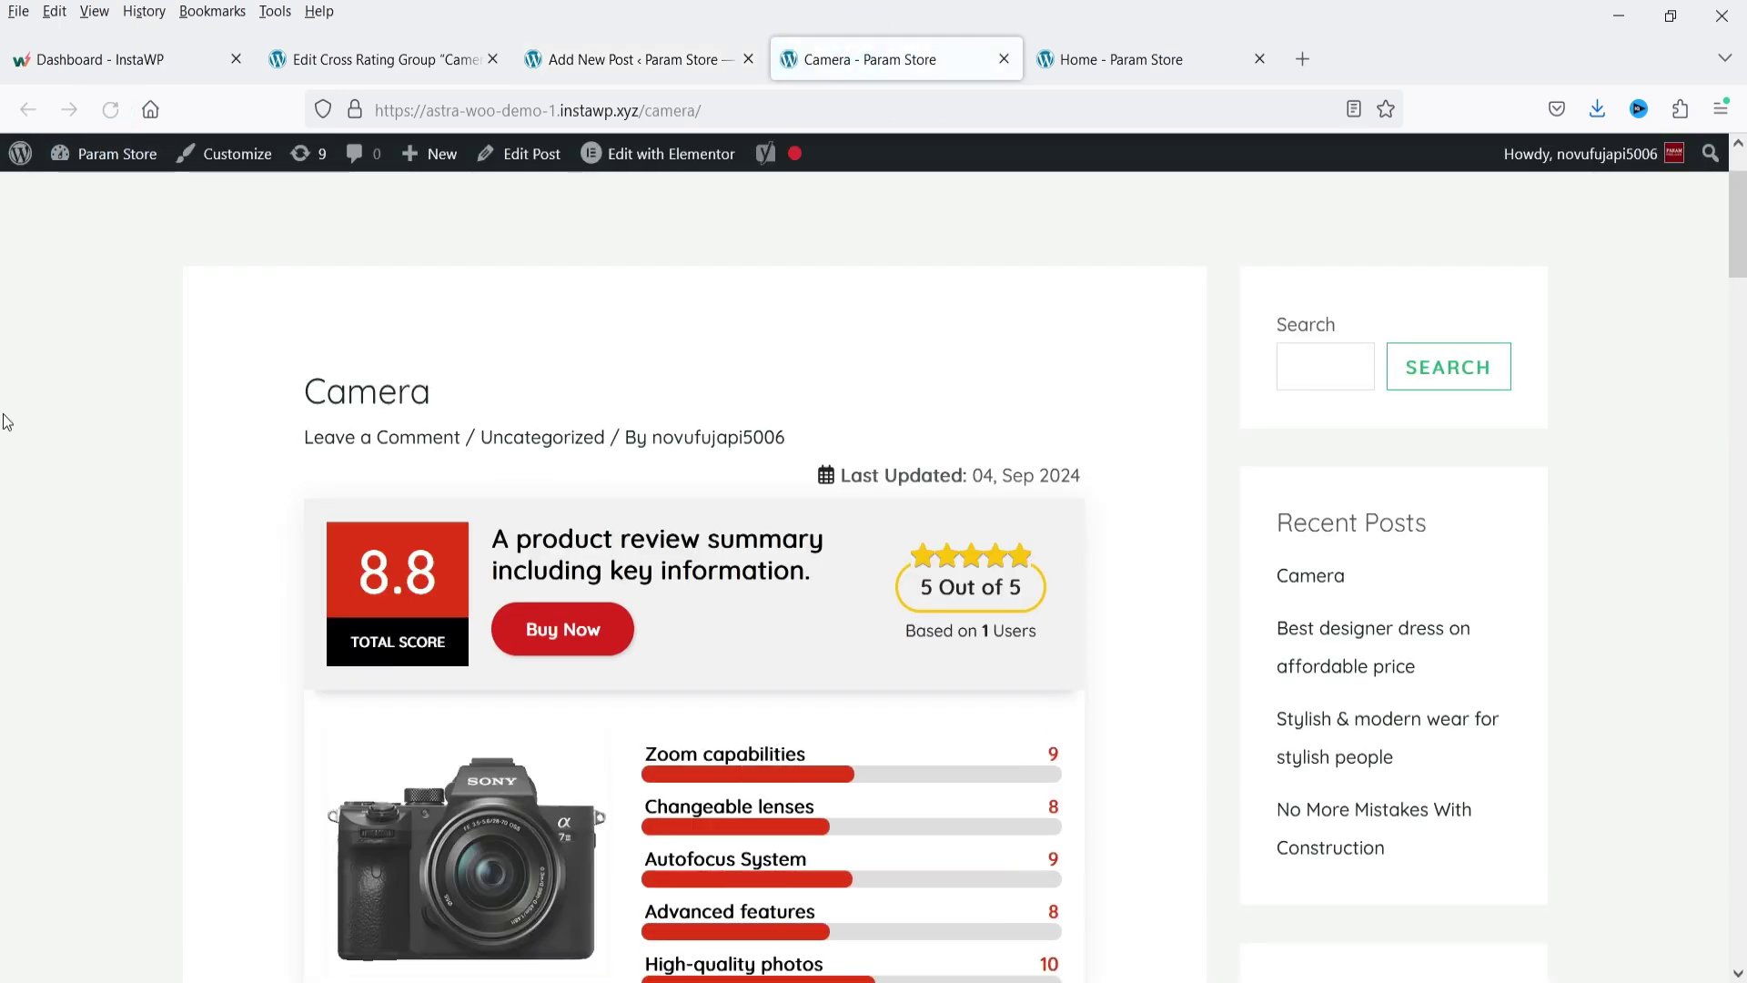
pyautogui.scroll(-15, 6, 416)
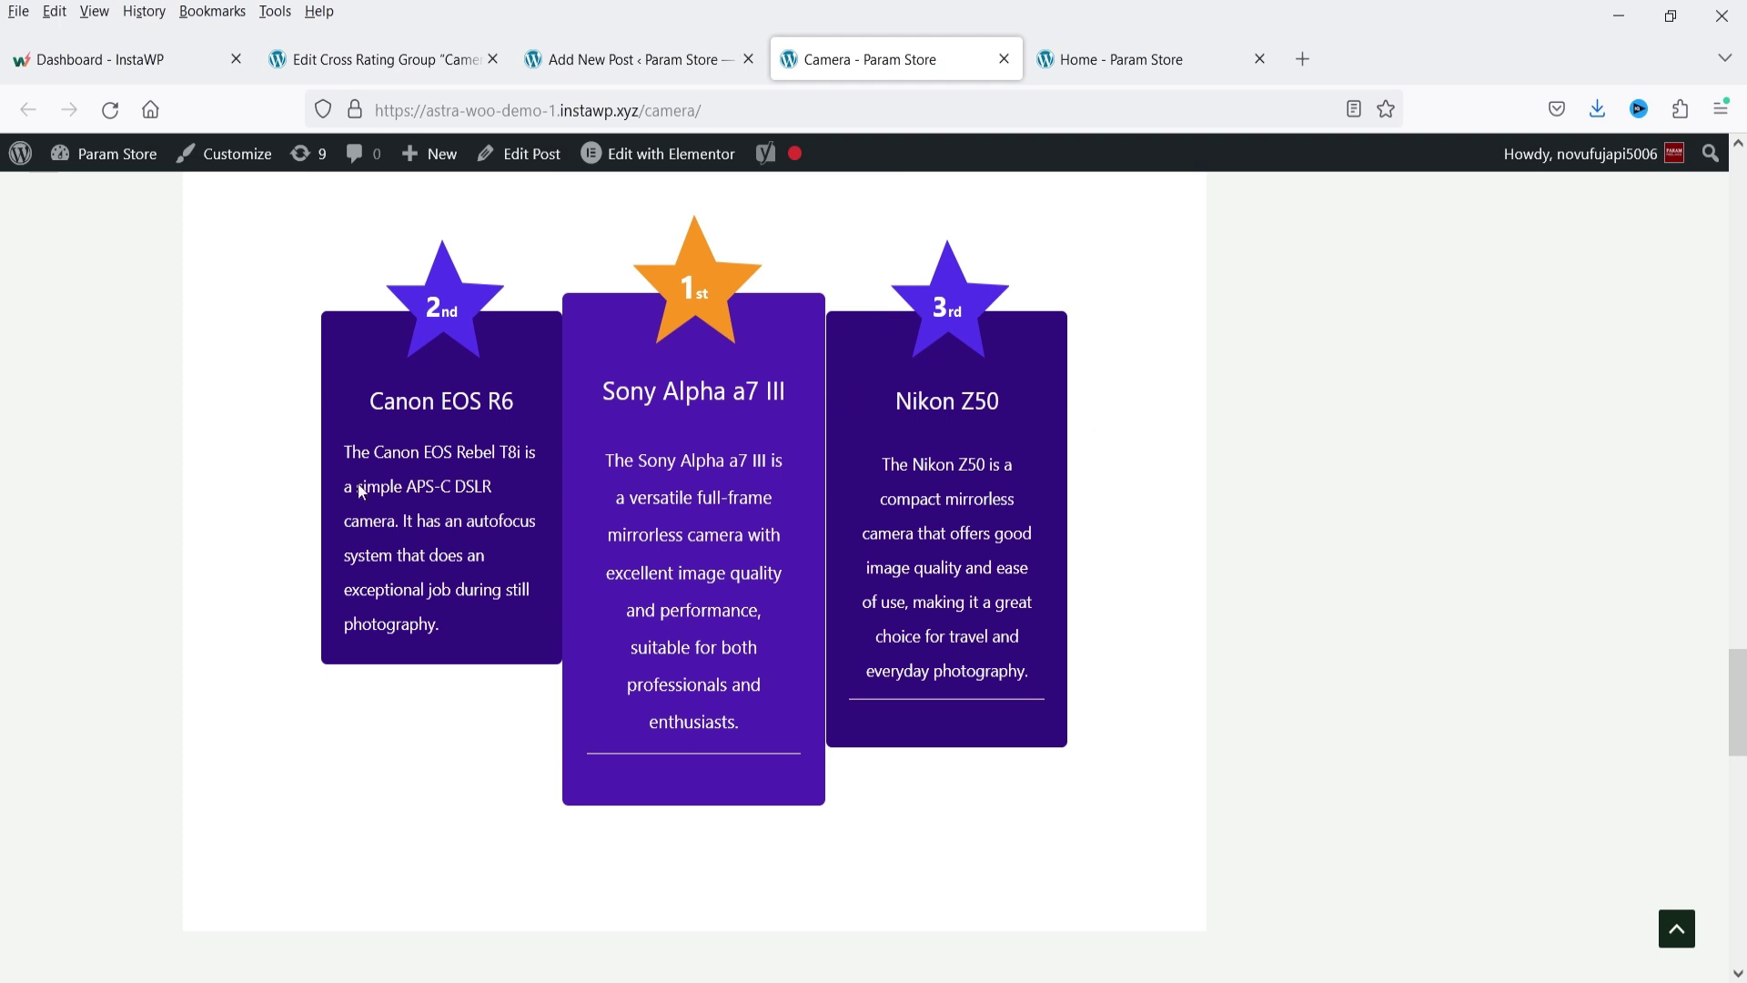
pyautogui.scroll(-3, 668, 505)
pyautogui.scroll(1, 499, 444)
pyautogui.scroll(3, 499, 444)
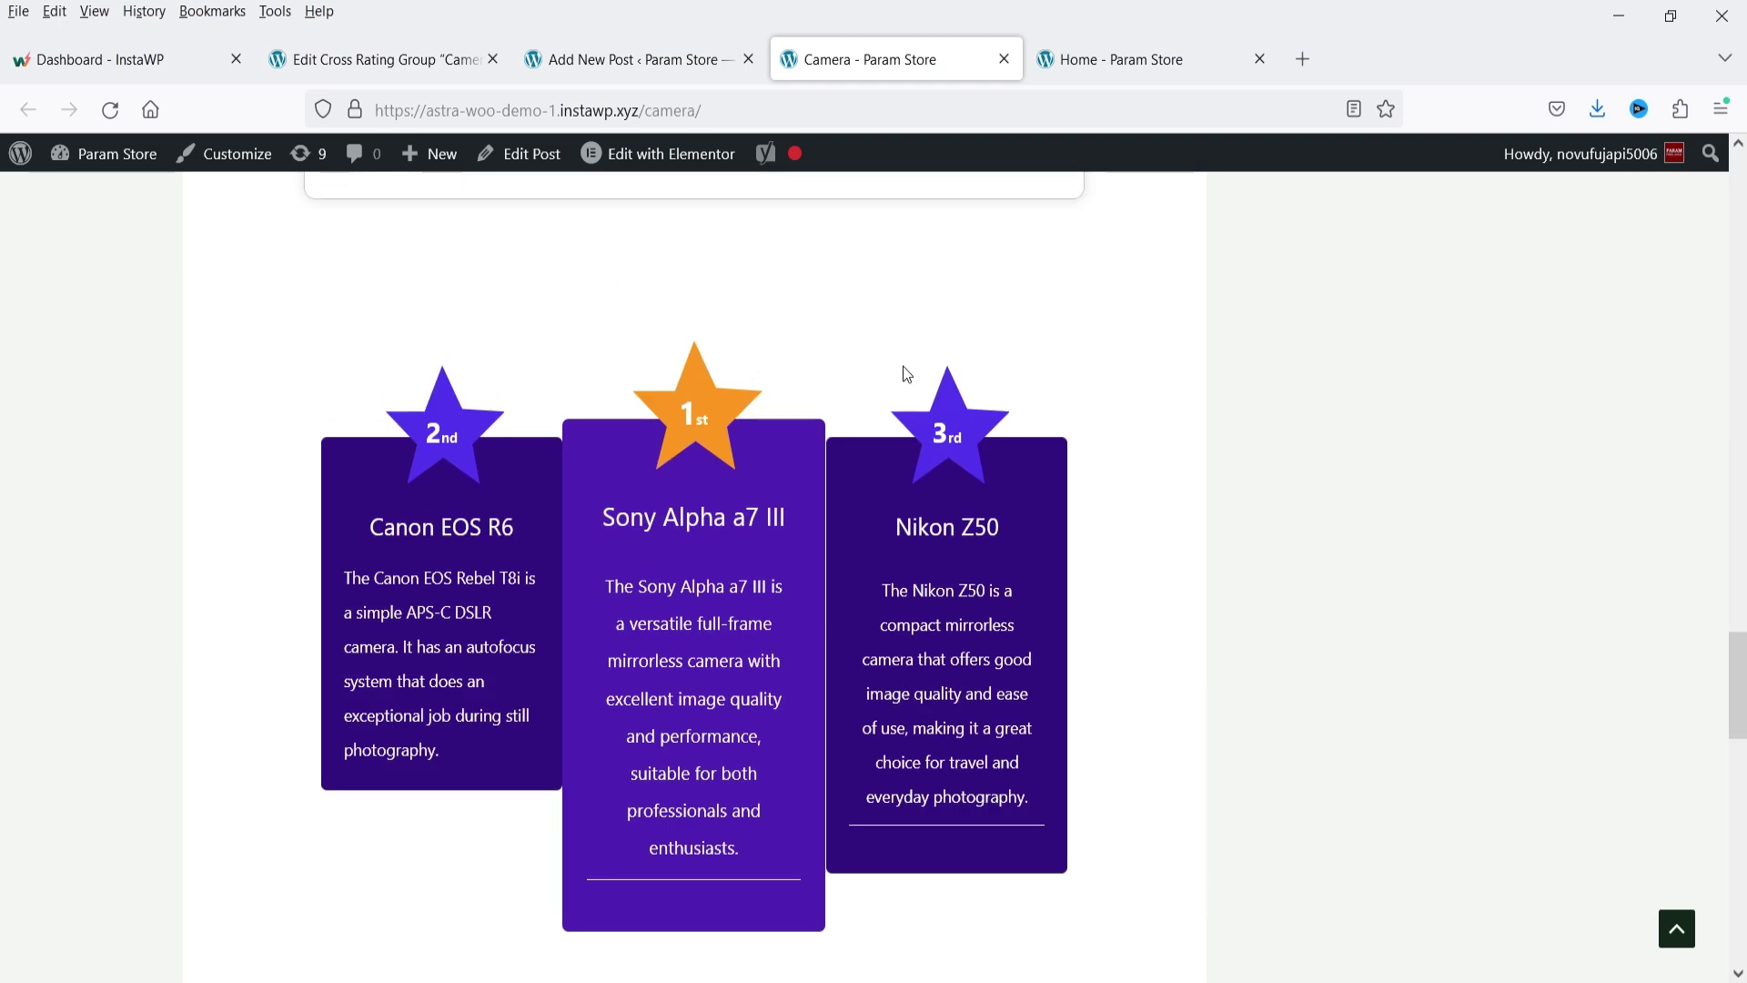
# - Switch the Camera Comparison cross rating to theme 1 and update it
pyautogui.click(397, 61)
pyautogui.scroll(-4, 1016, 548)
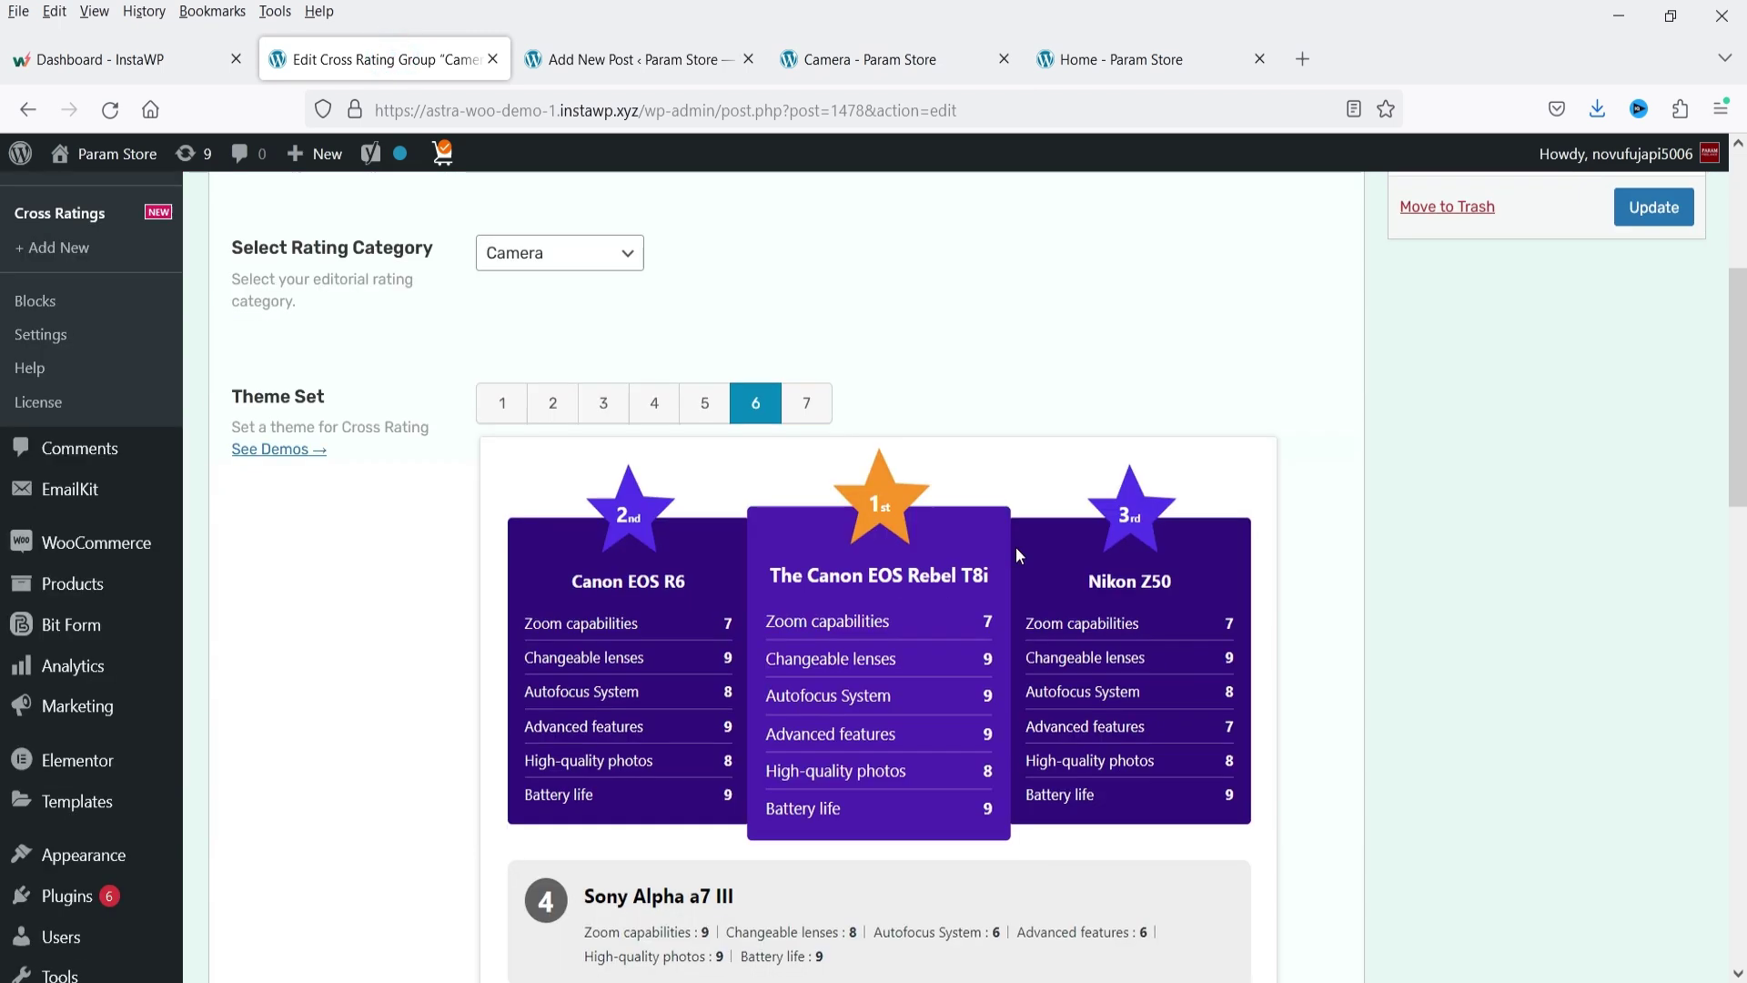
pyautogui.click(505, 419)
pyautogui.click(1654, 208)
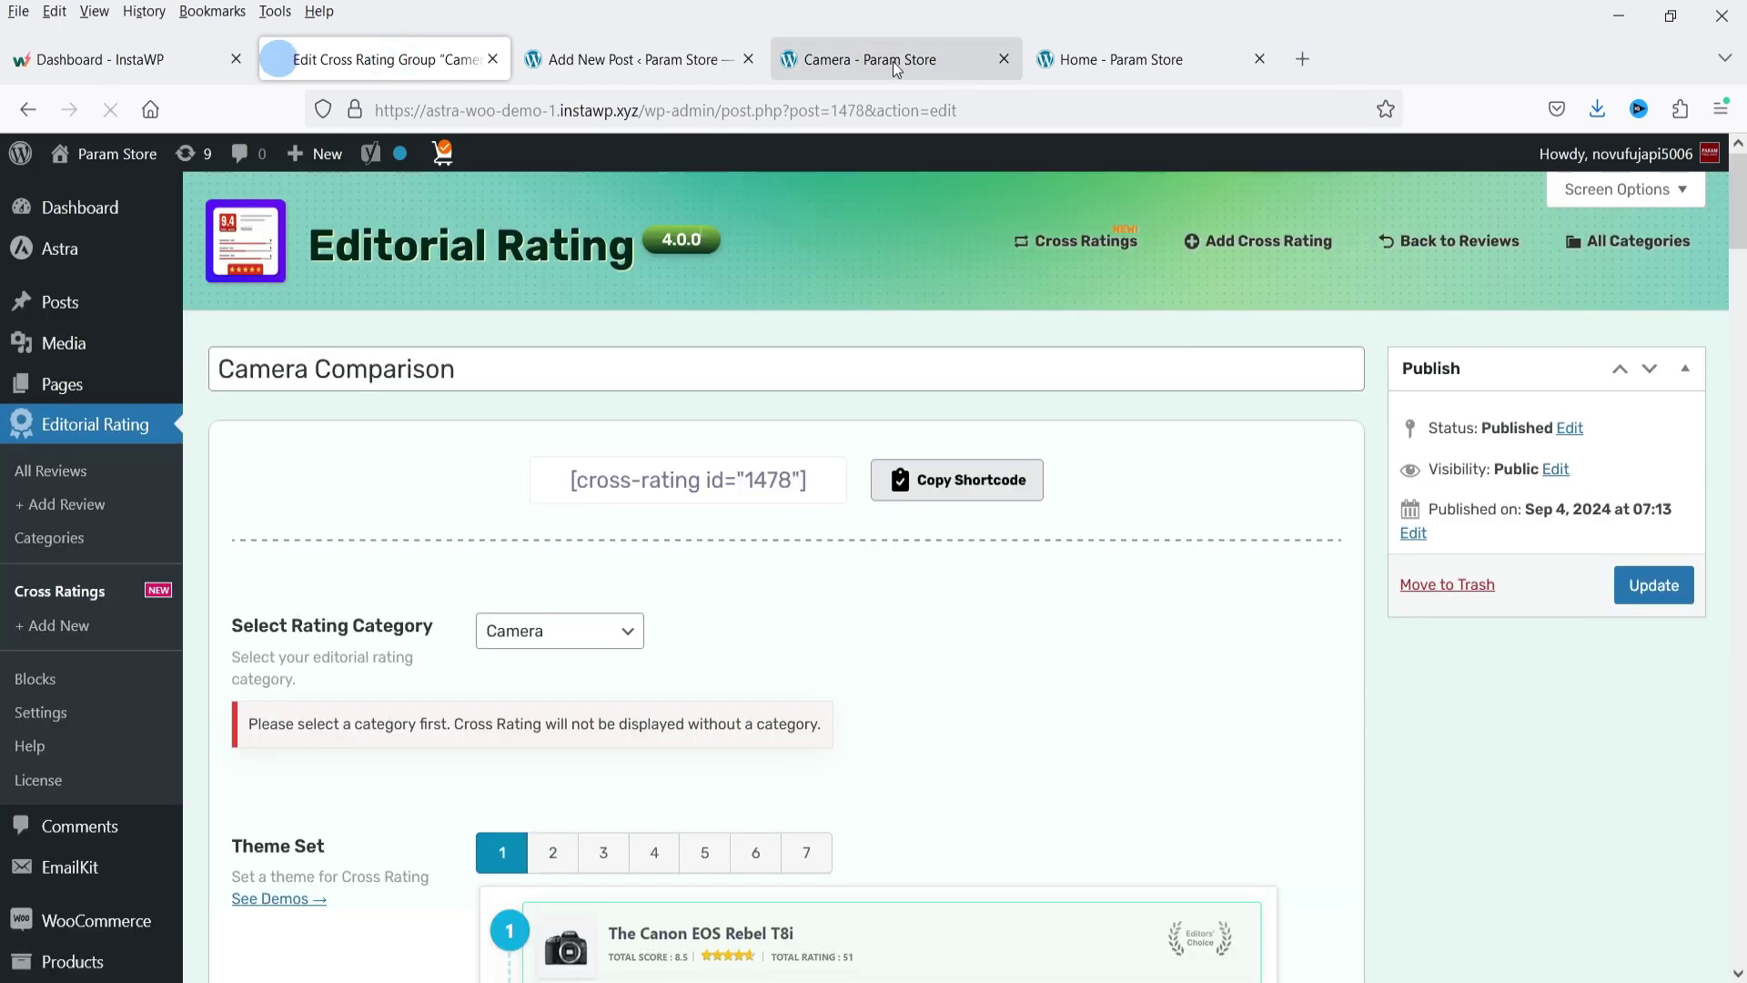
# - Reload the published Camera page and examine the comparison in its numbered list layout
pyautogui.click(891, 59)
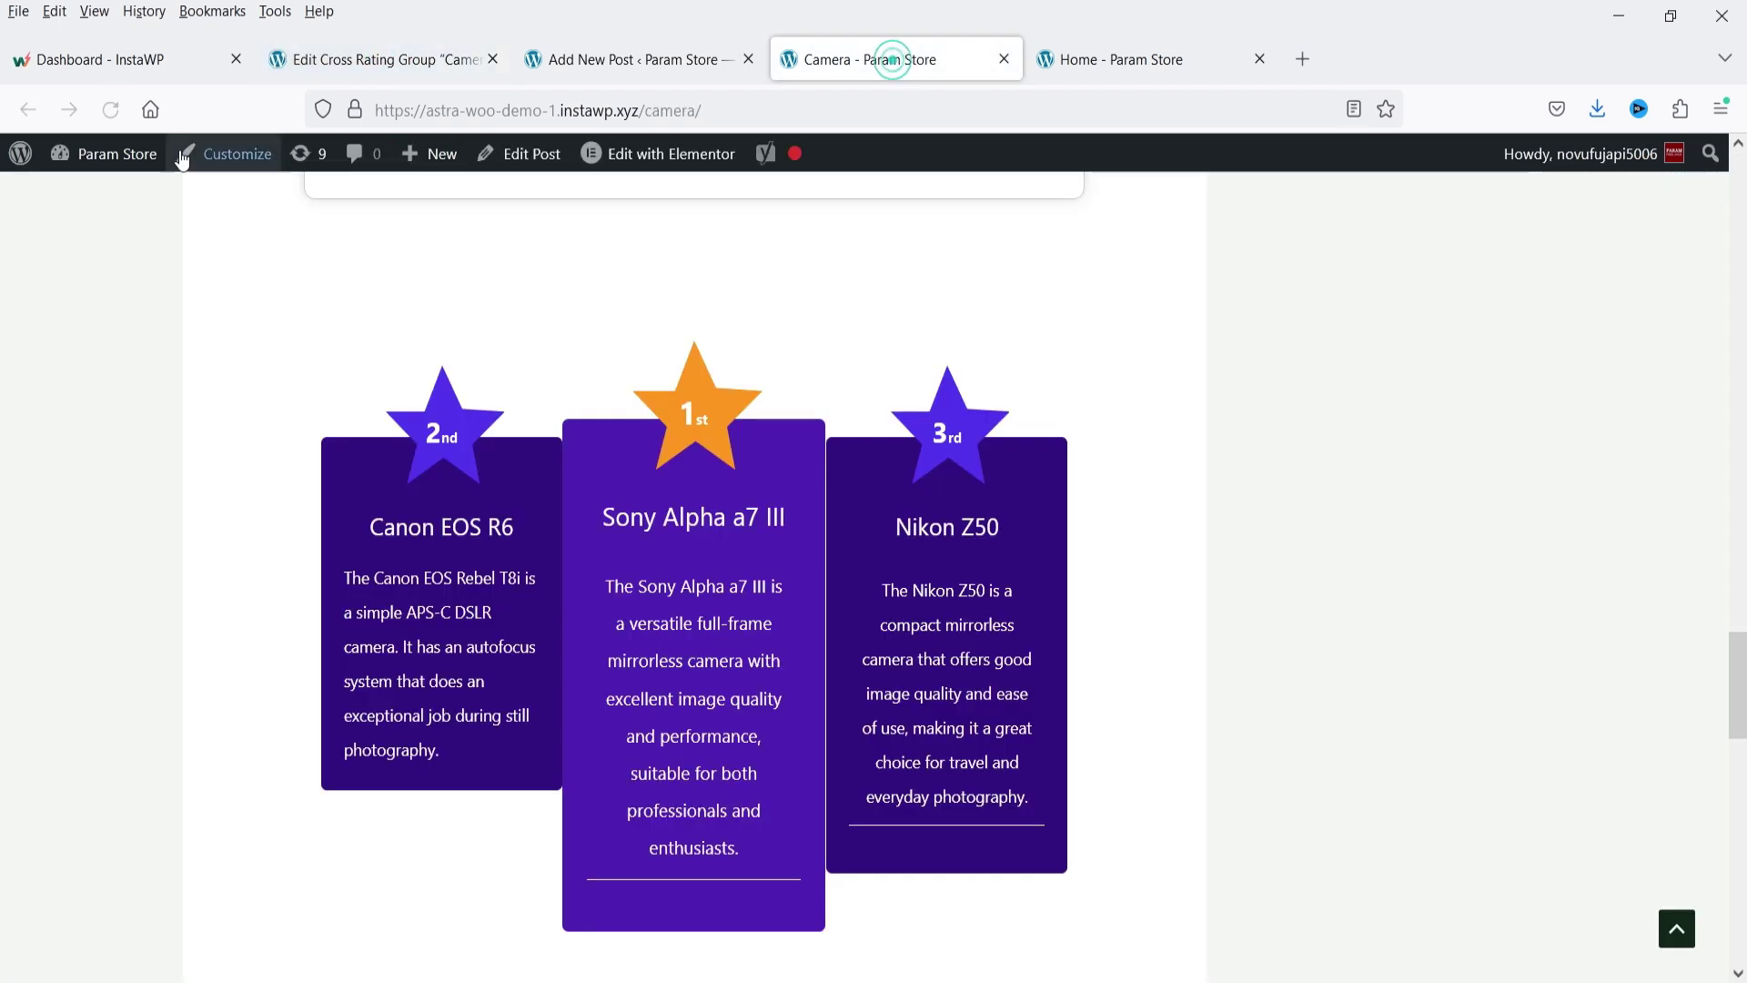
pyautogui.click(111, 109)
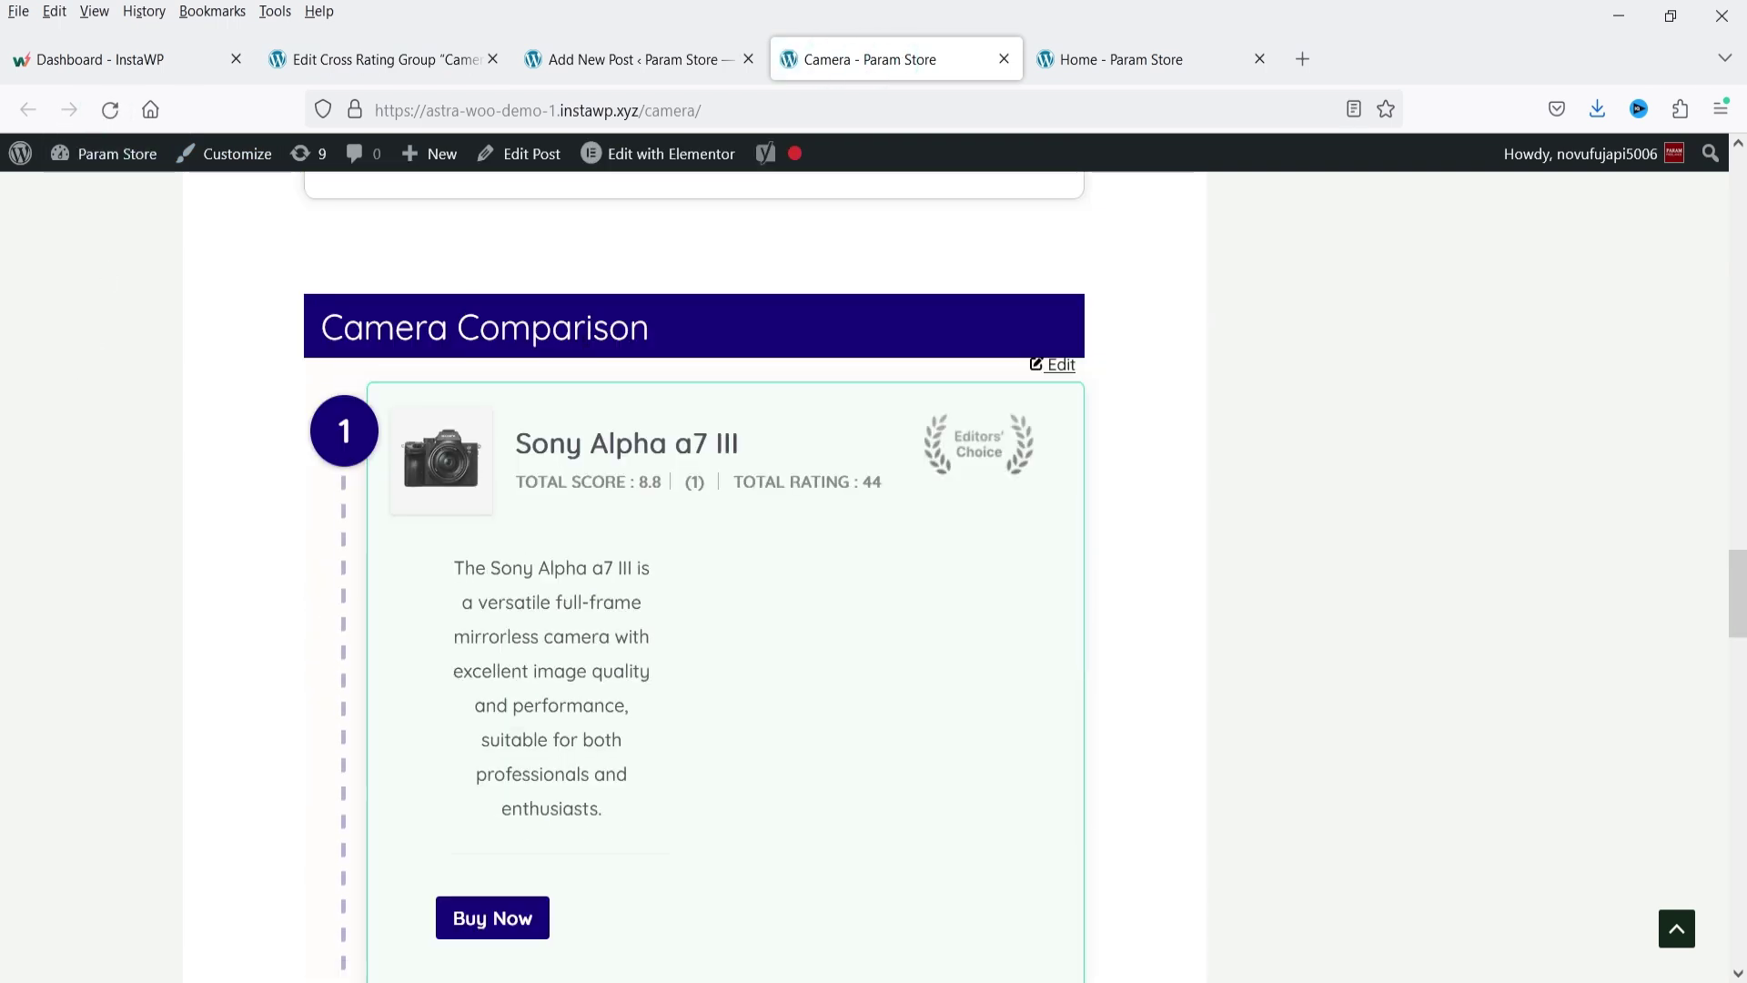
pyautogui.scroll(-2, 526, 460)
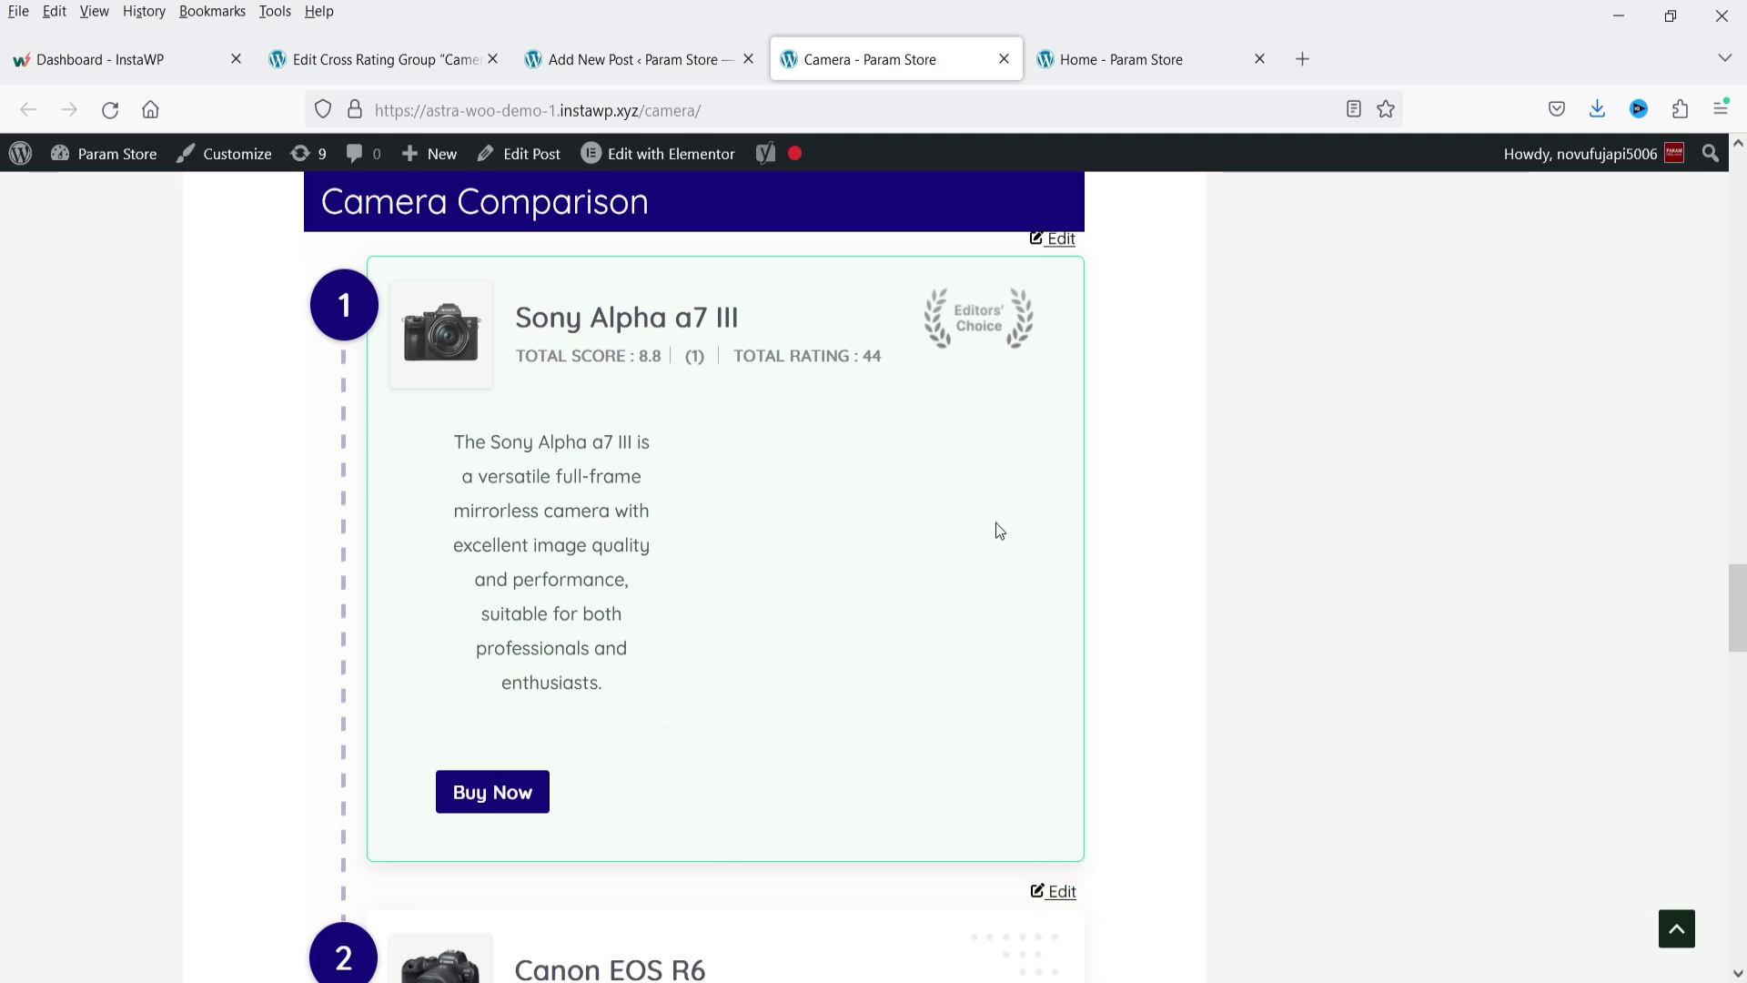
# - Examine the Sony, Canon and Nikon entries of the numbered camera comparison on the published page
pyautogui.scroll(-5, 769, 457)
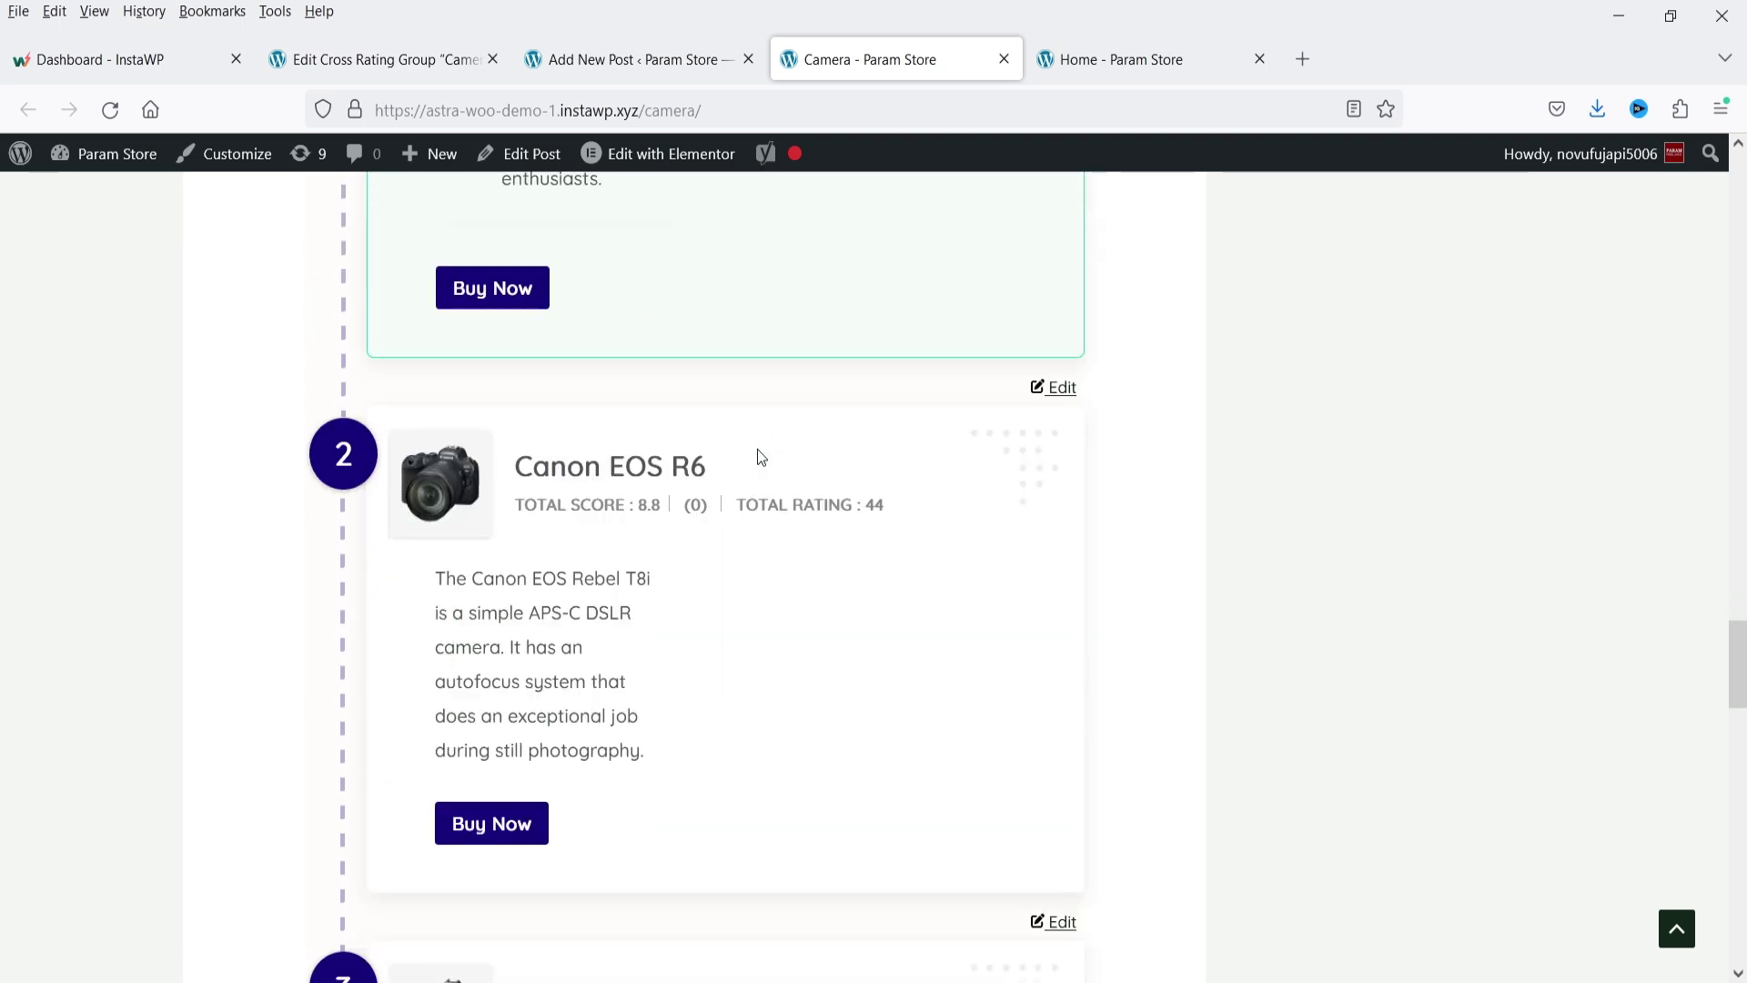
pyautogui.scroll(-5, 871, 546)
pyautogui.scroll(-3, 762, 642)
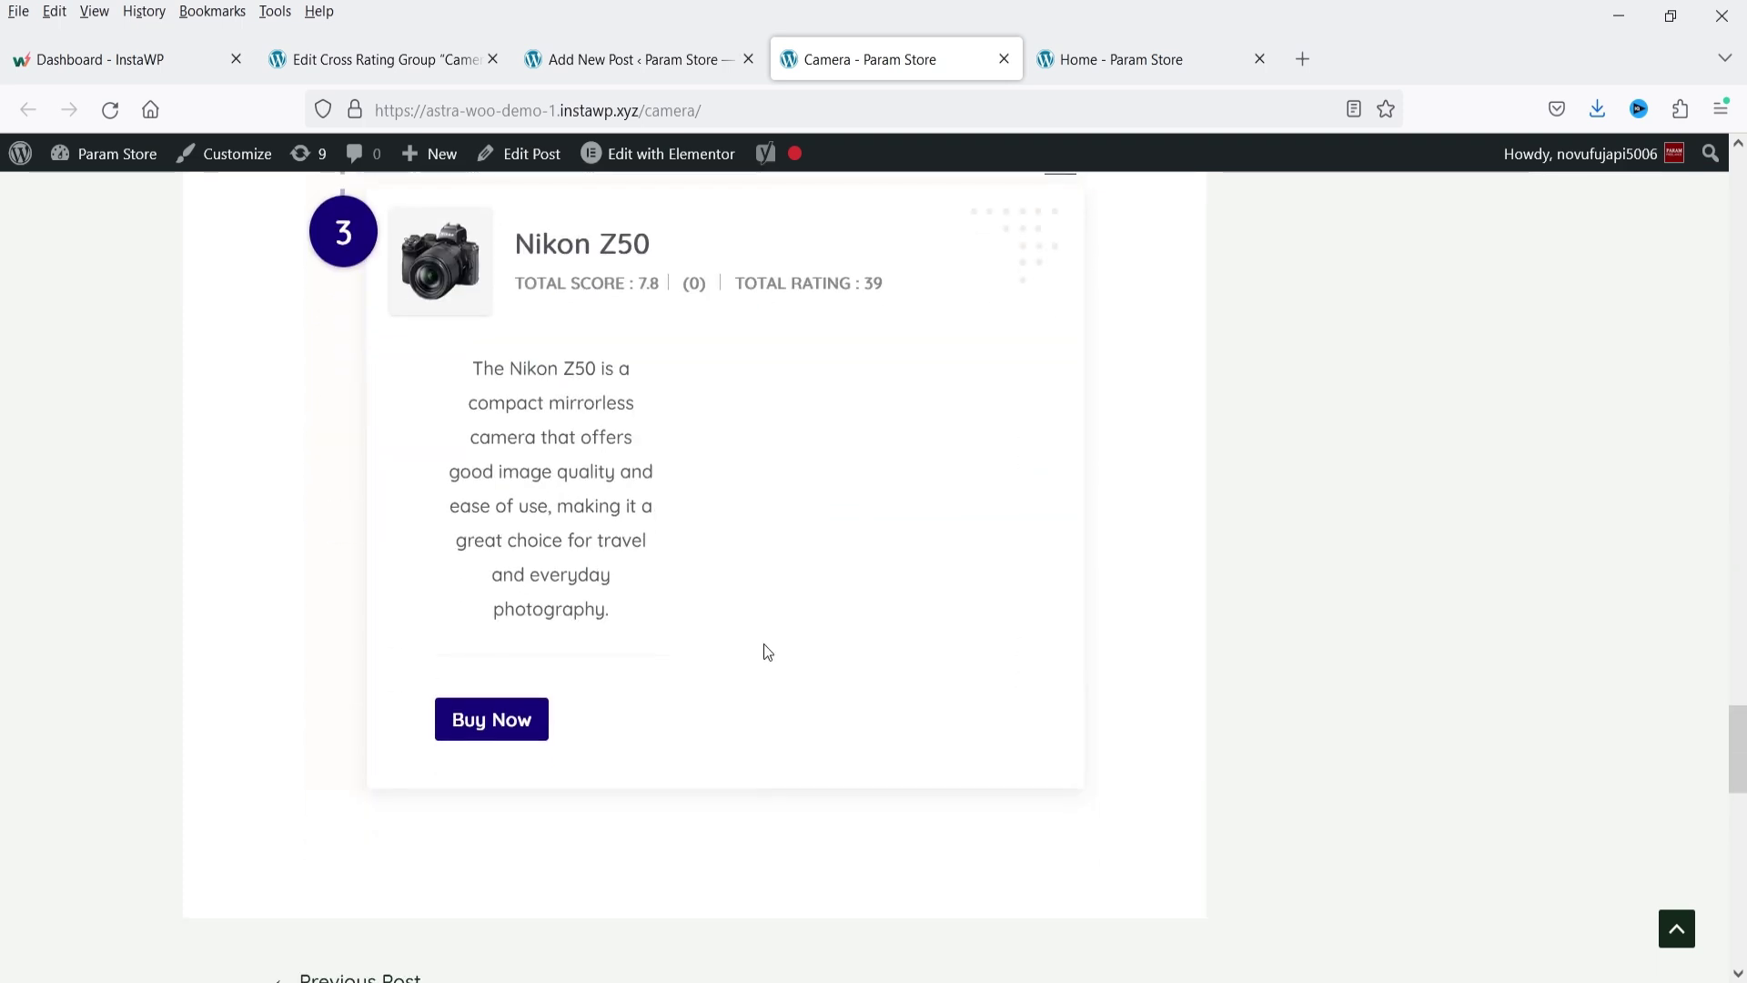
pyautogui.scroll(5, 768, 637)
# - Switch the Camera Comparison cross rating to theme 3 and update it
pyautogui.hotkey('ctrl', '2')
pyautogui.scroll(-4, 809, 537)
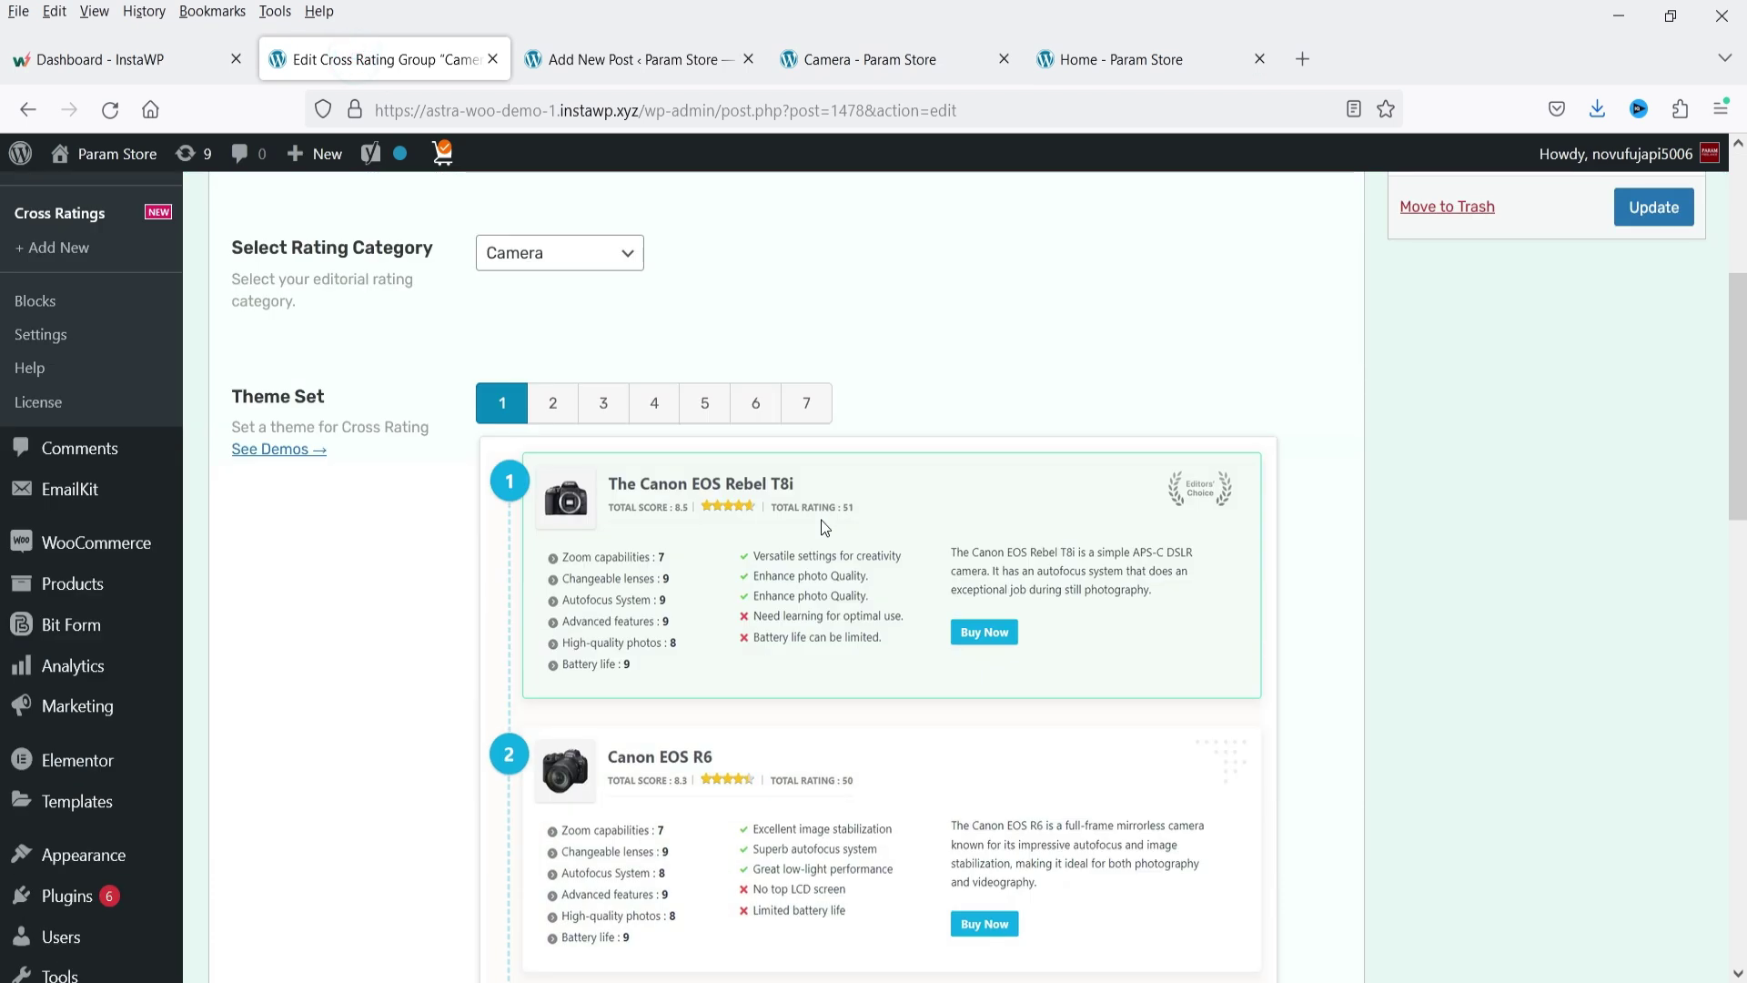
pyautogui.click(554, 406)
pyautogui.click(603, 404)
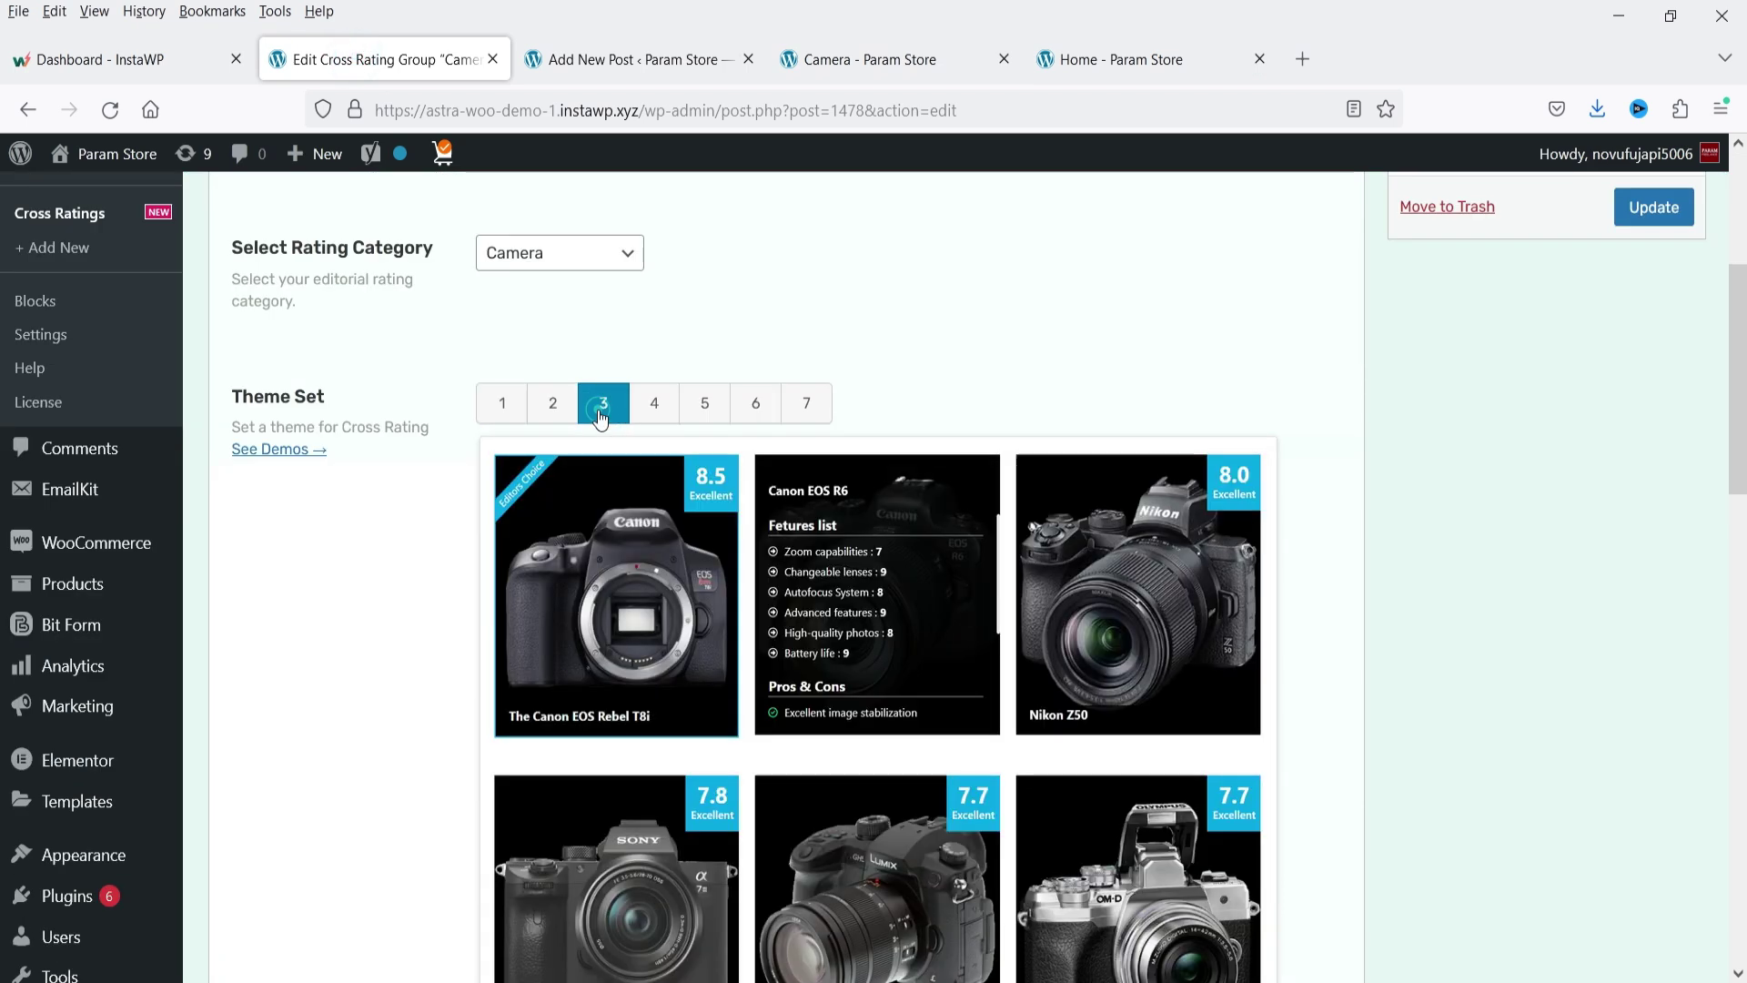
pyautogui.click(1647, 209)
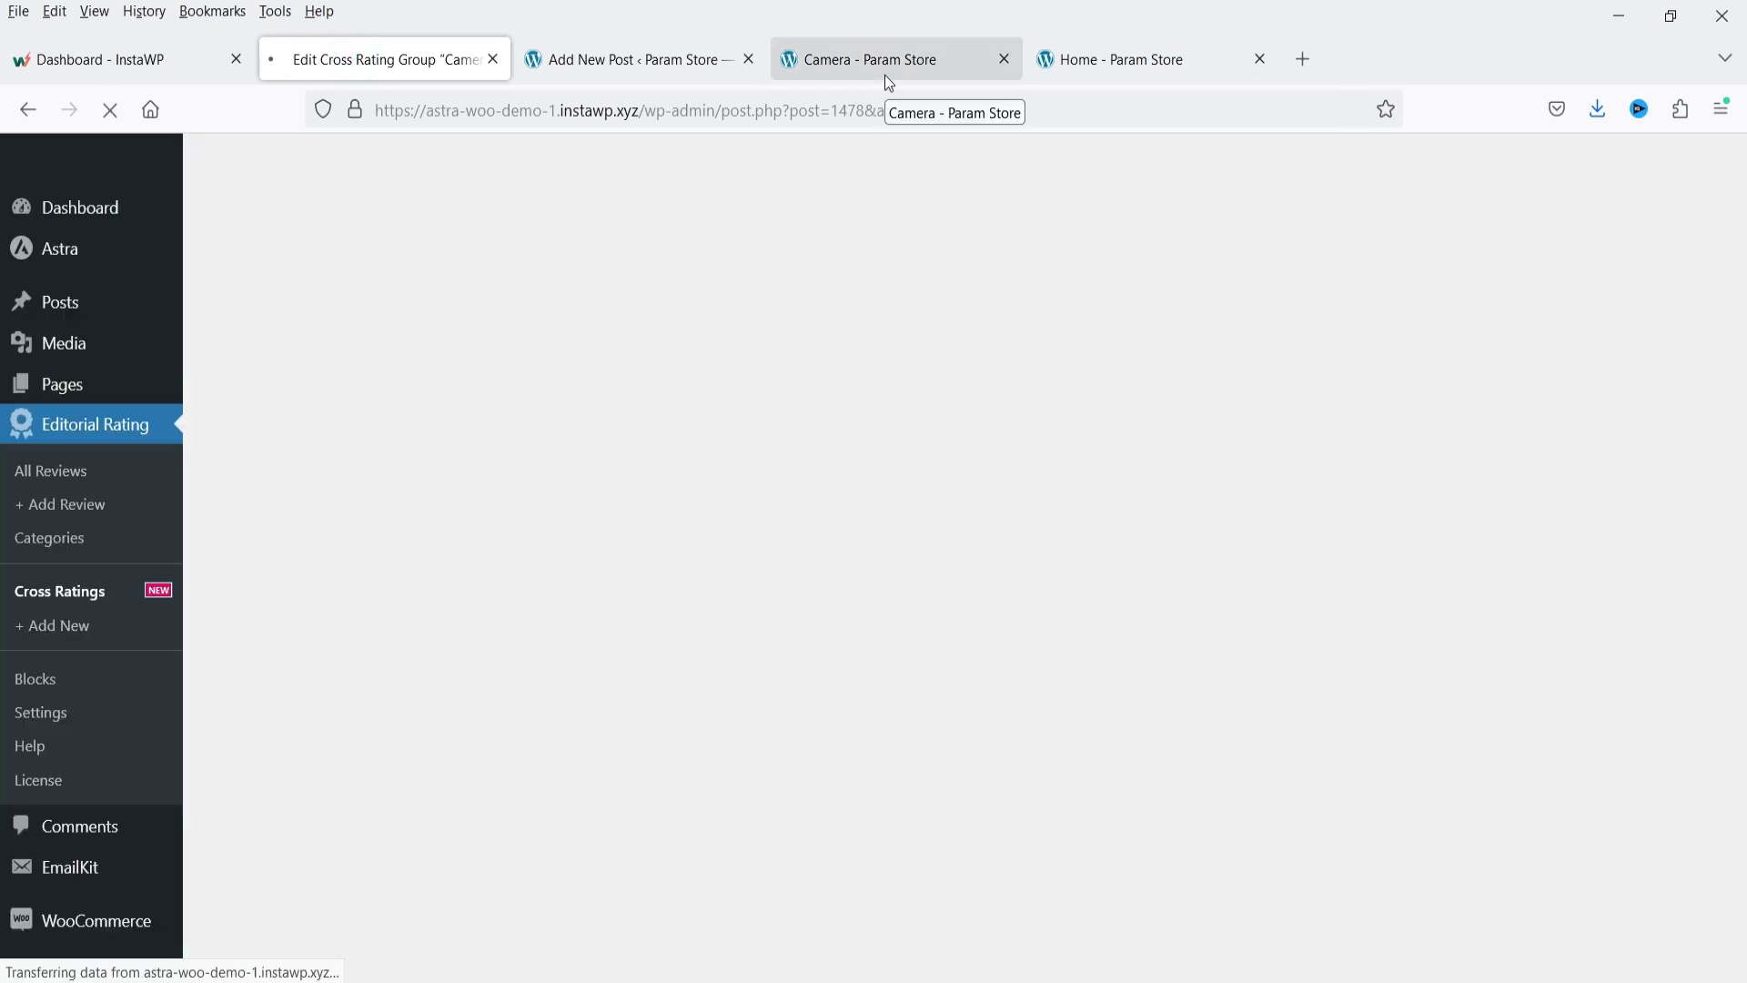
# - Return to the published Camera page and examine the theme 3 comparison cards, including the description overlay on the Canon EOS R6
pyautogui.click(885, 76)
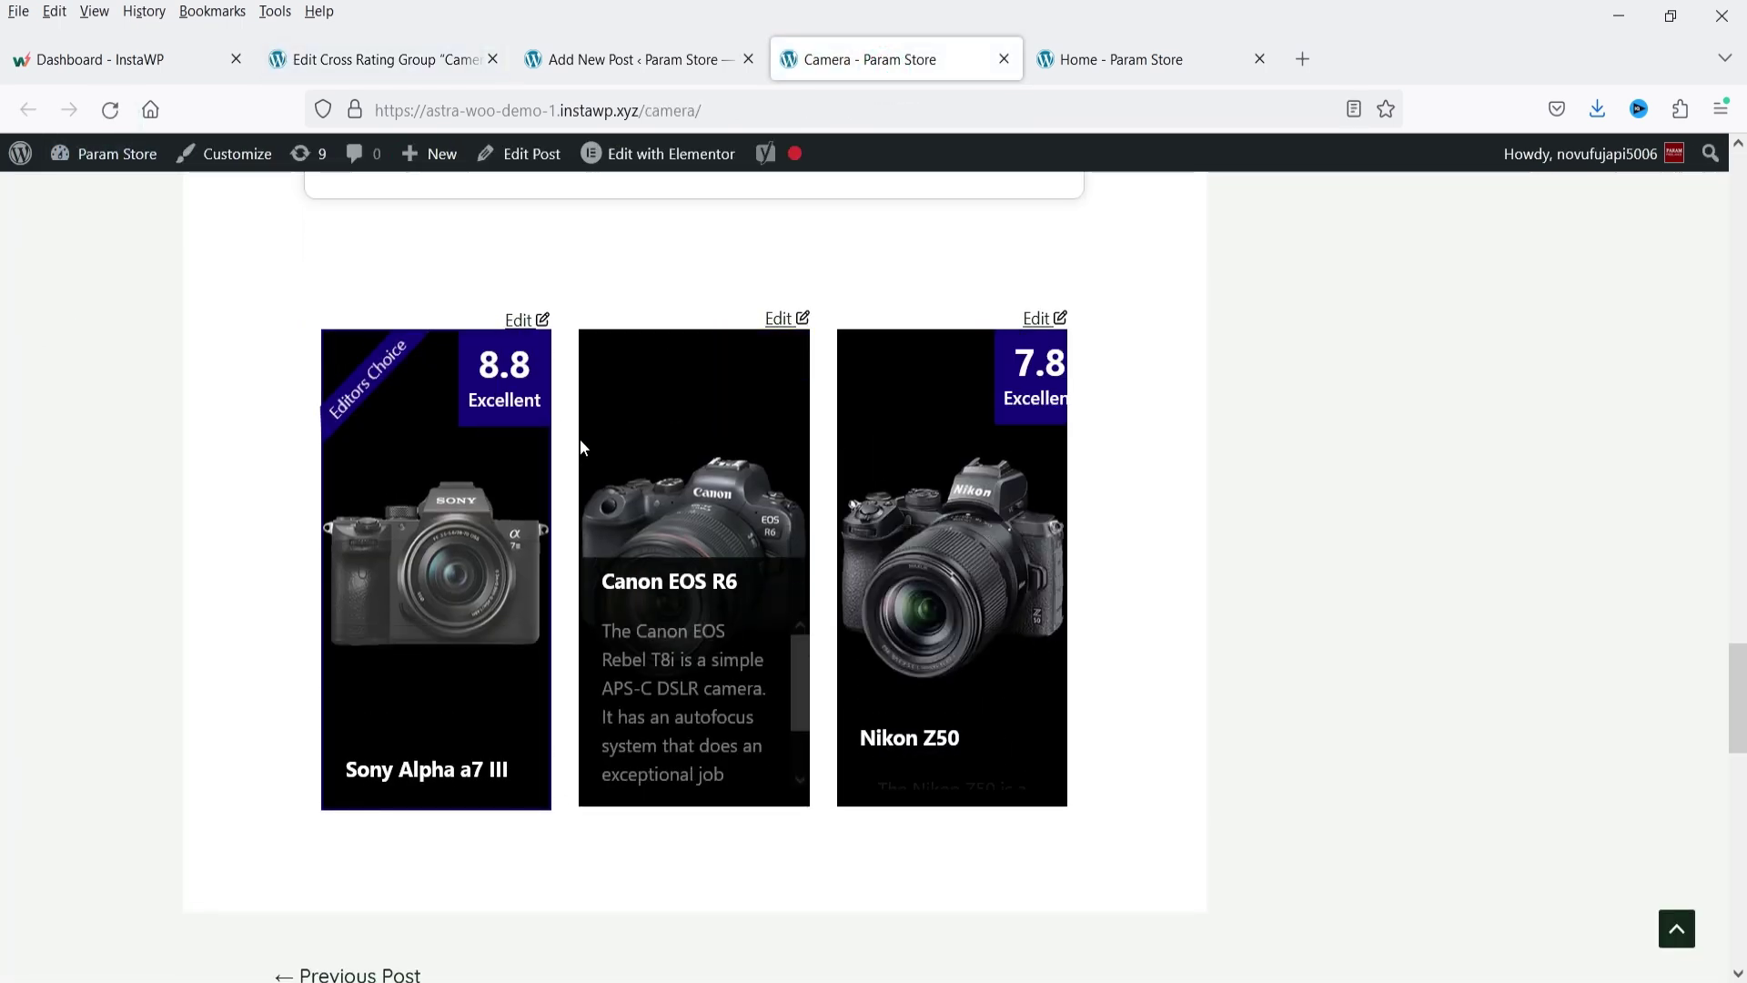
pyautogui.moveTo(520, 451)
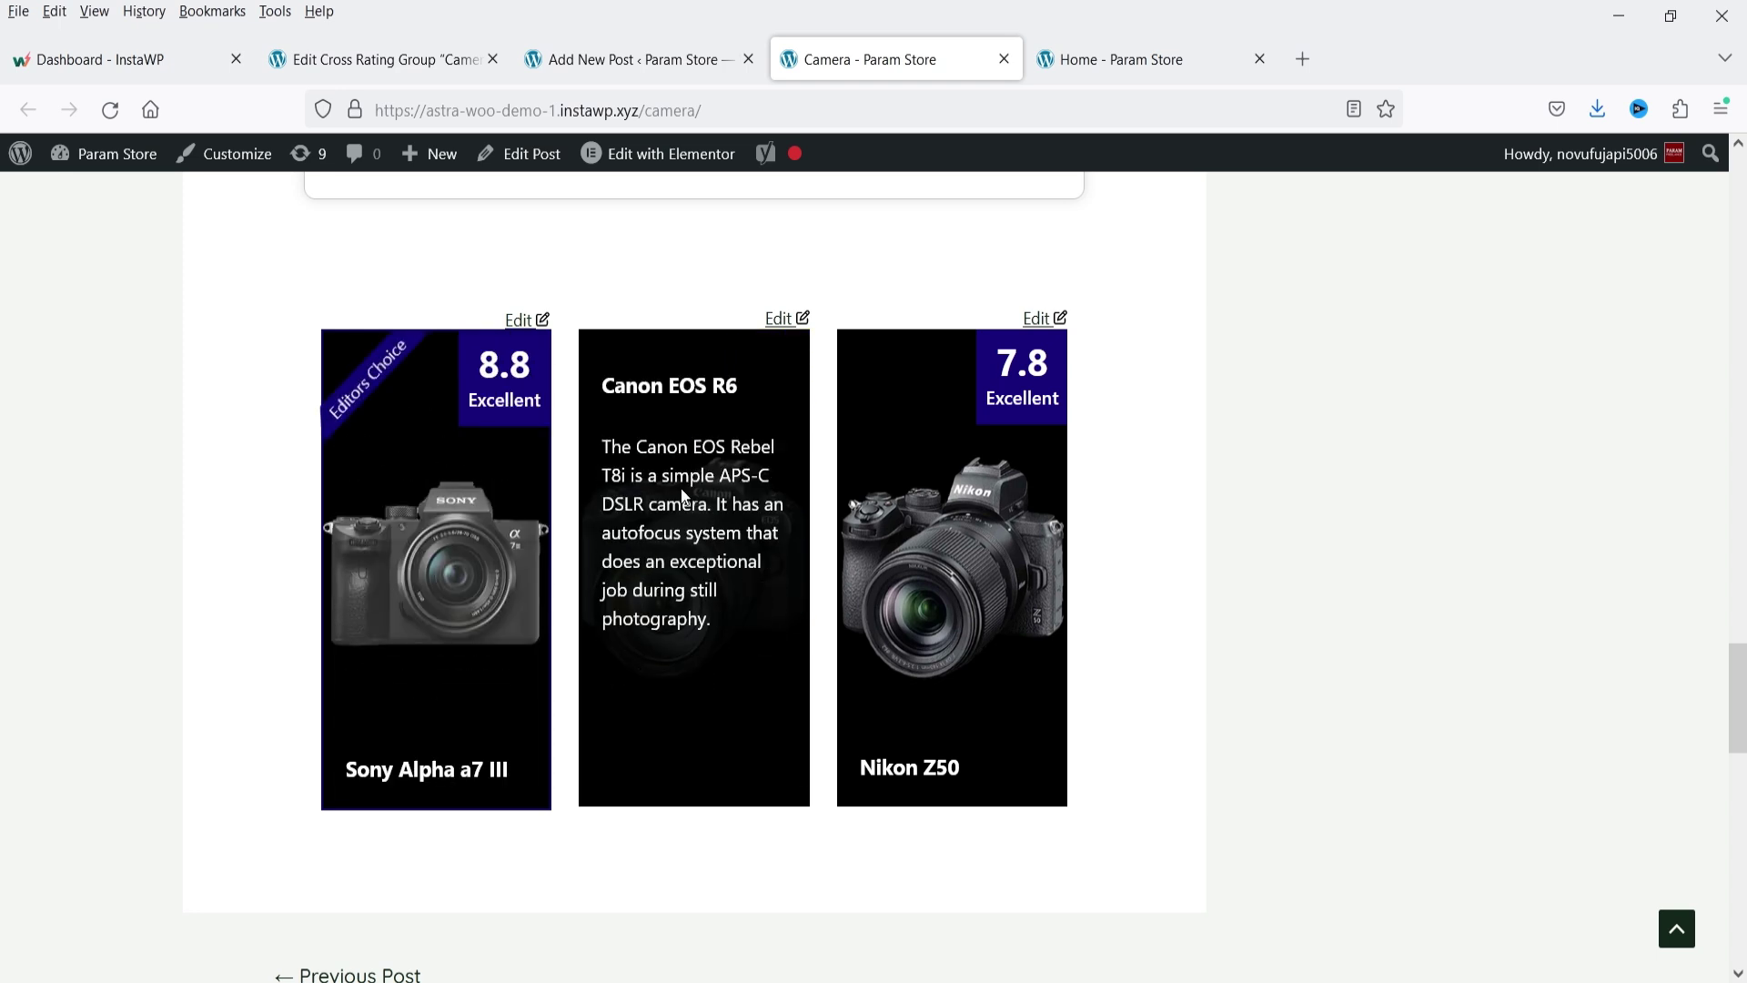
pyautogui.moveTo(619, 503)
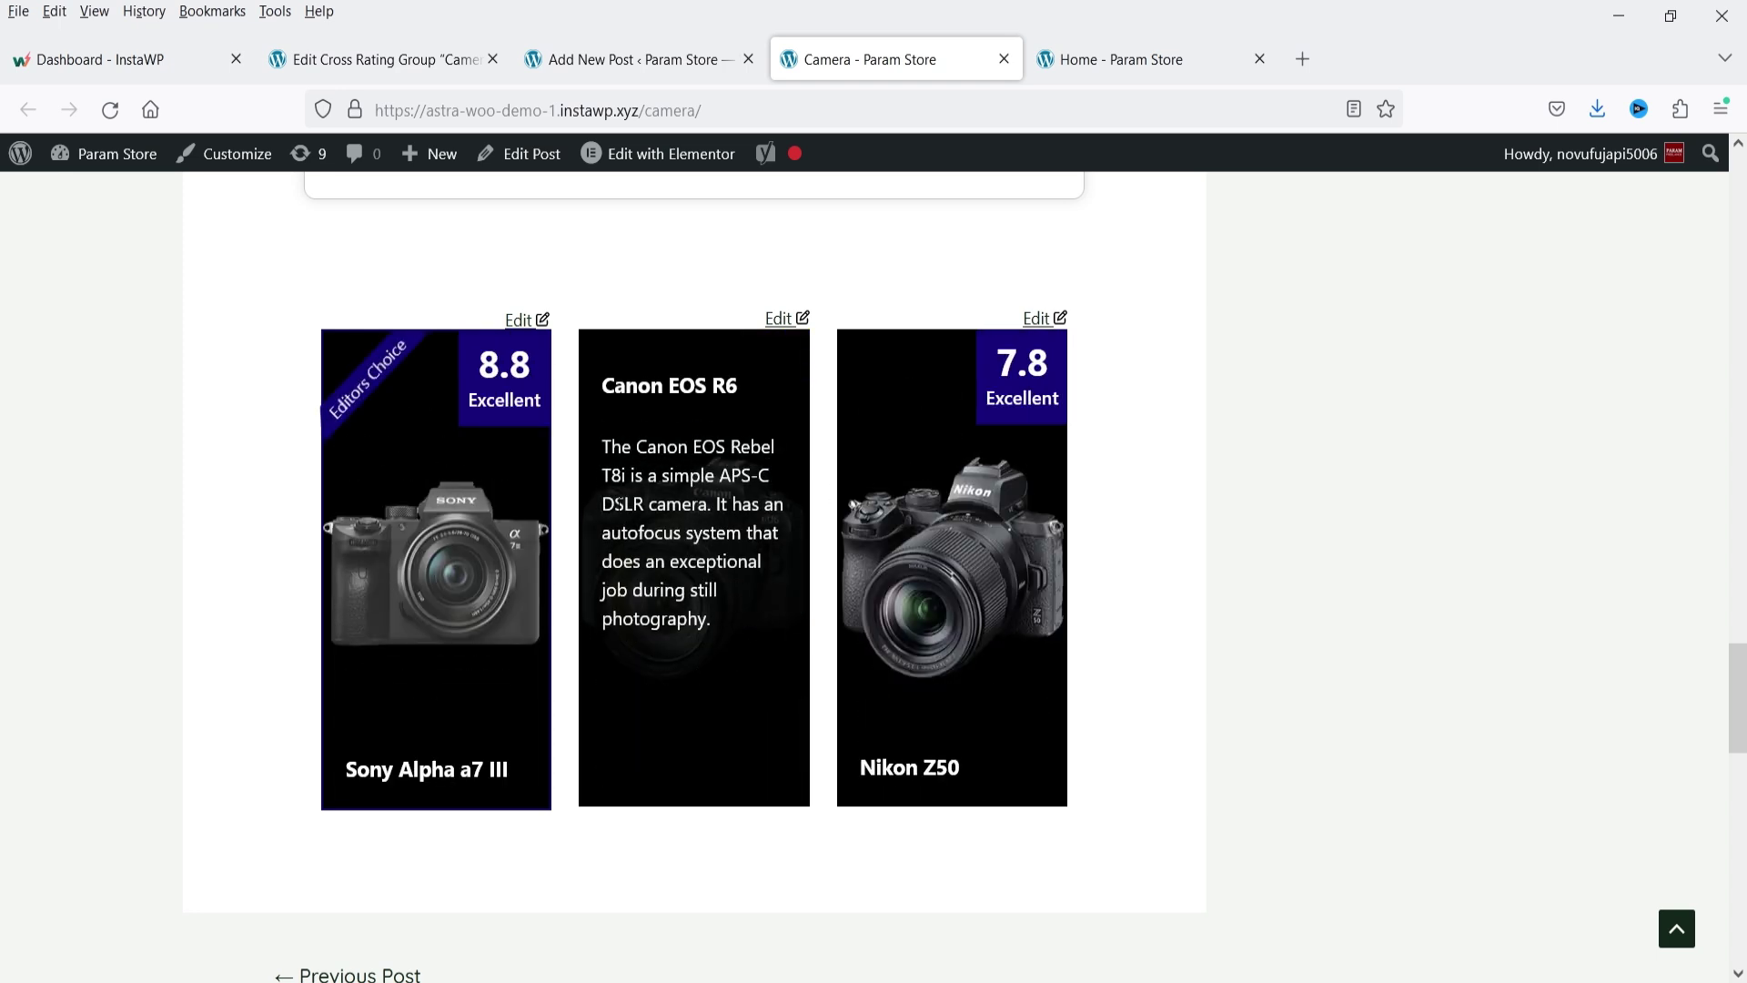
# - Set the module of the Camera Comparison cross rating to Carousel
pyautogui.click(341, 75)
pyautogui.scroll(-3, 862, 504)
pyautogui.scroll(-10, 863, 505)
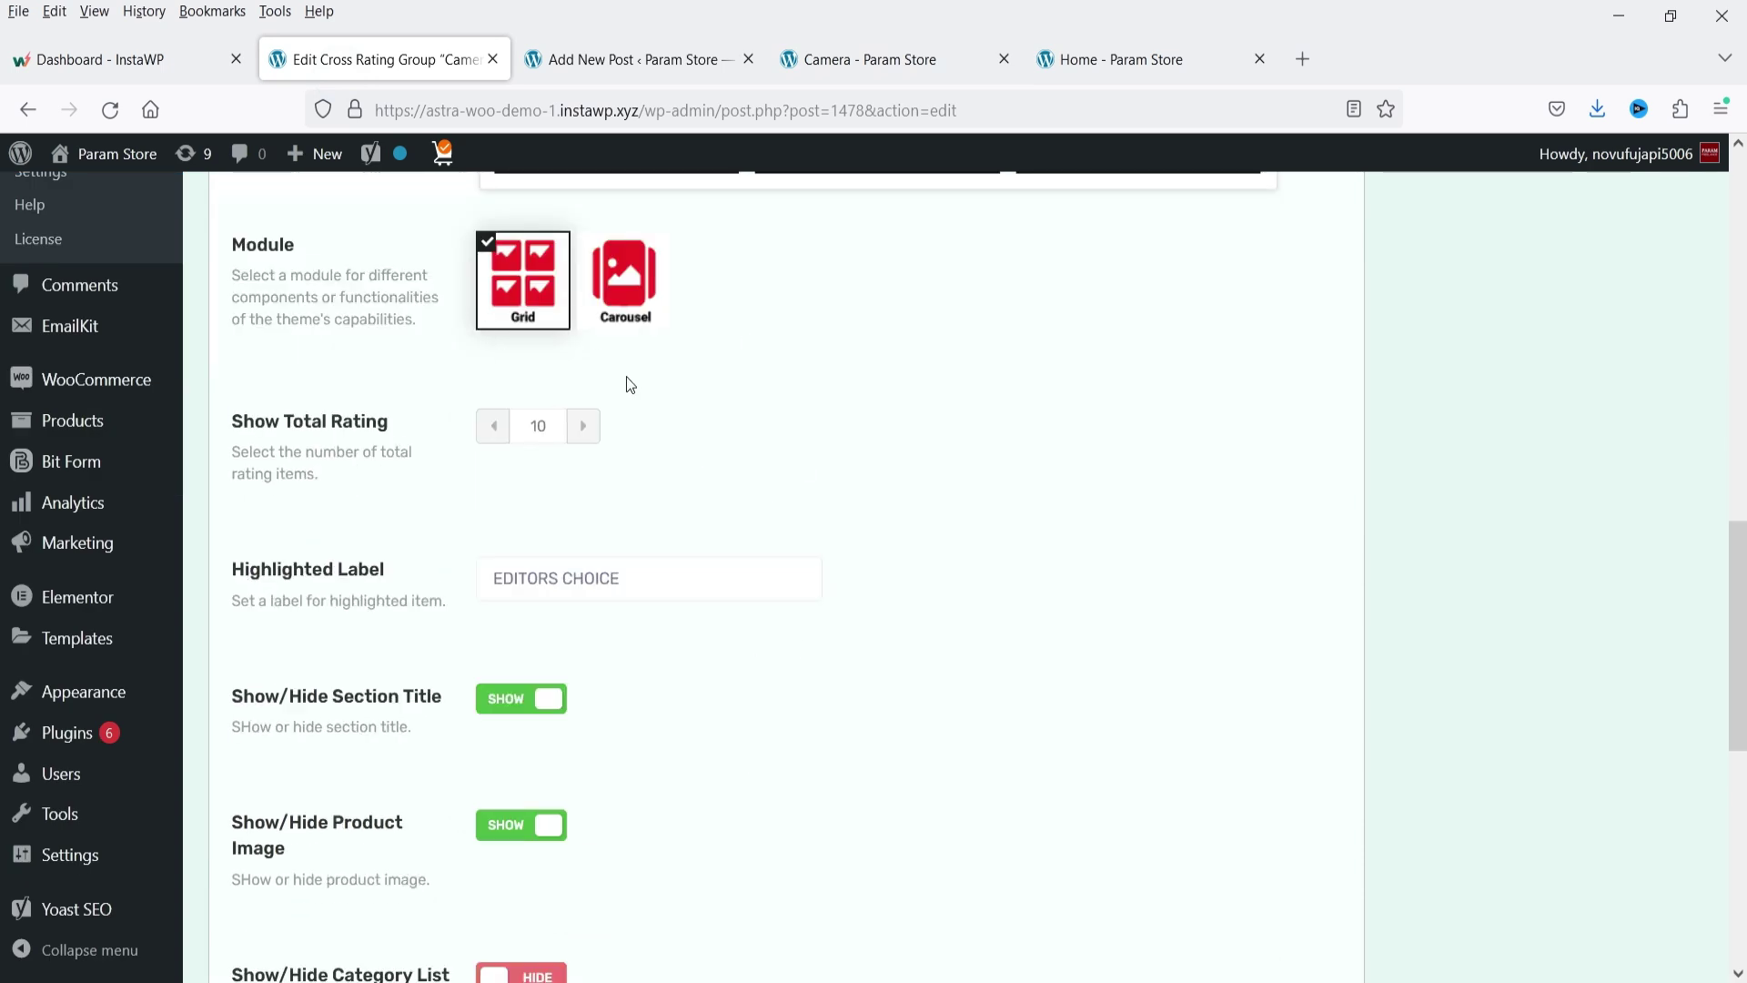
pyautogui.click(637, 302)
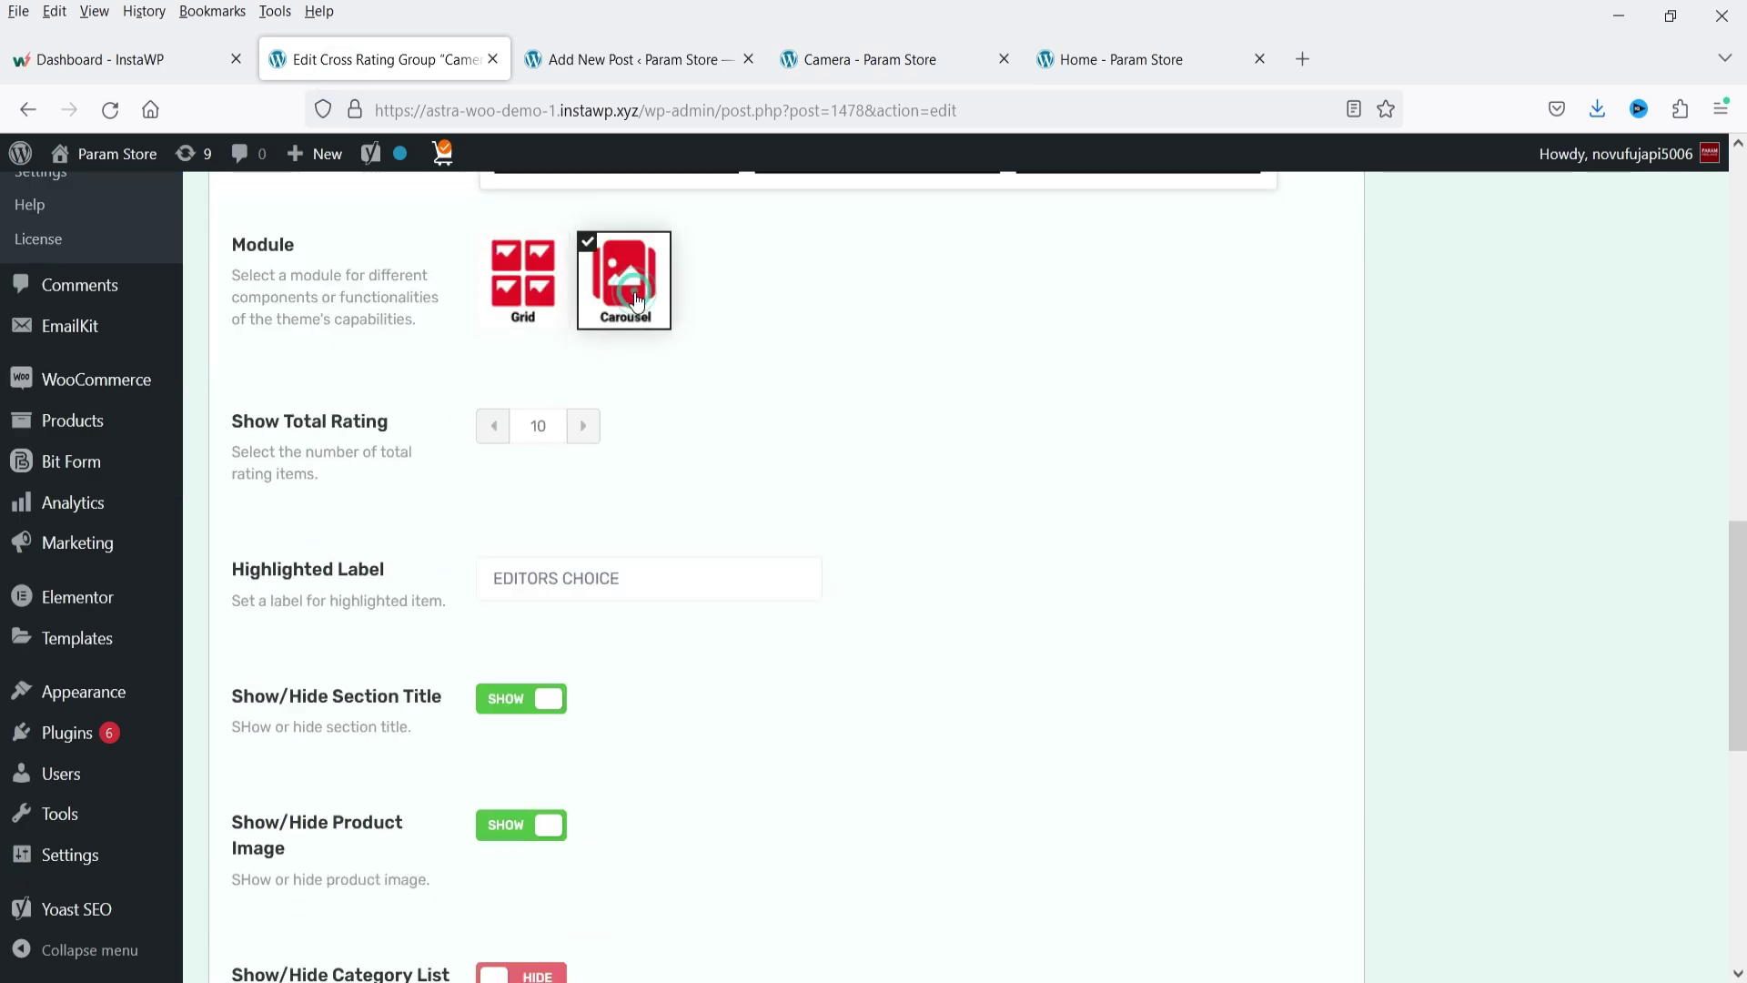
# - In the Camera post editor, add a Spacer block below the cross-rating shortcode and adjust its height
pyautogui.click(628, 59)
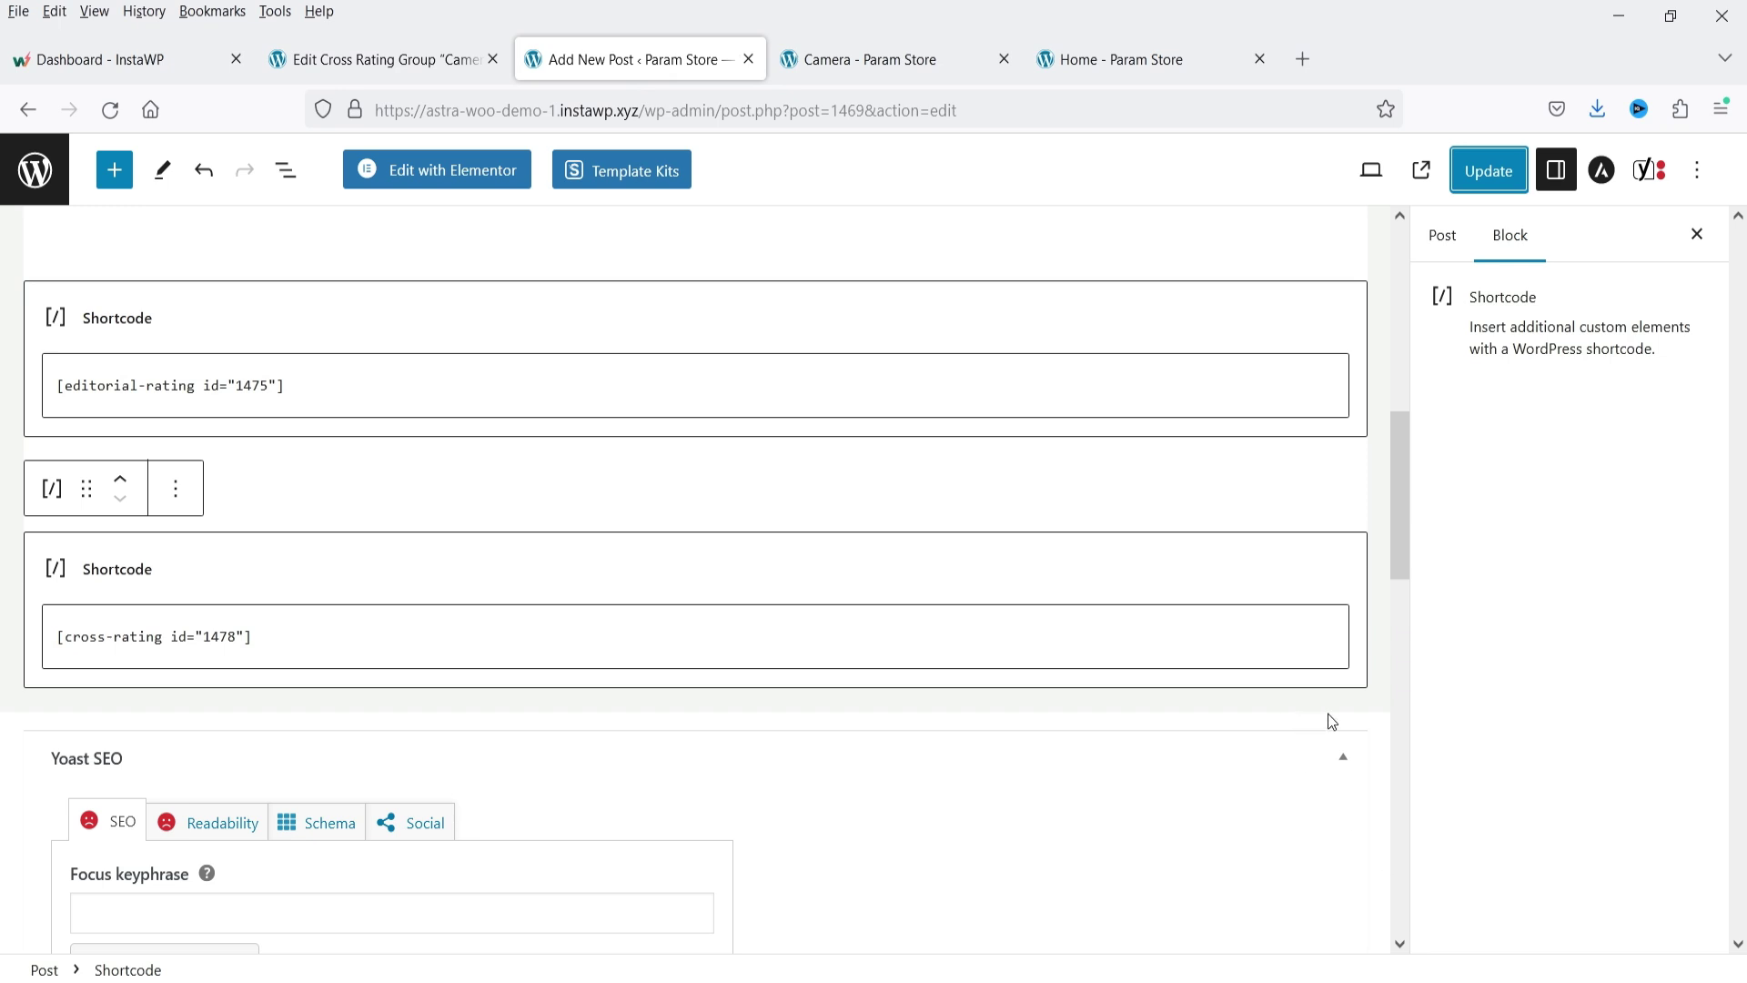
pyautogui.click(1328, 721)
pyautogui.click(1351, 723)
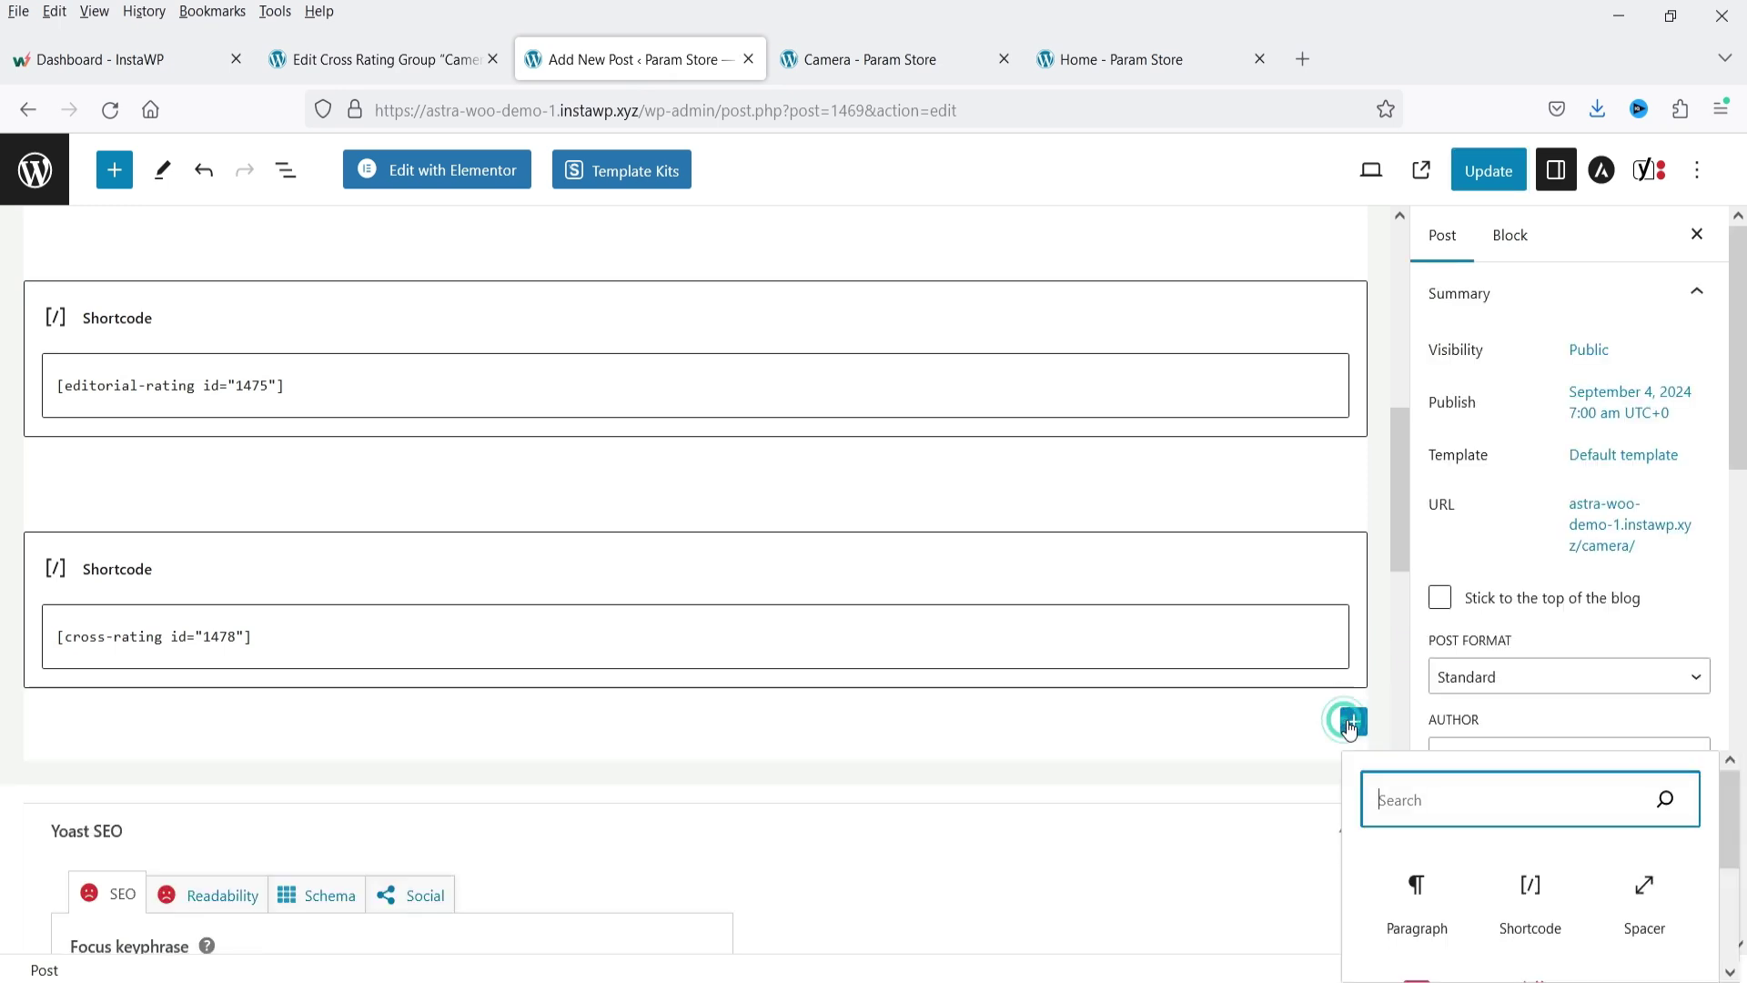
pyautogui.click(1638, 910)
pyautogui.scroll(-3, 813, 693)
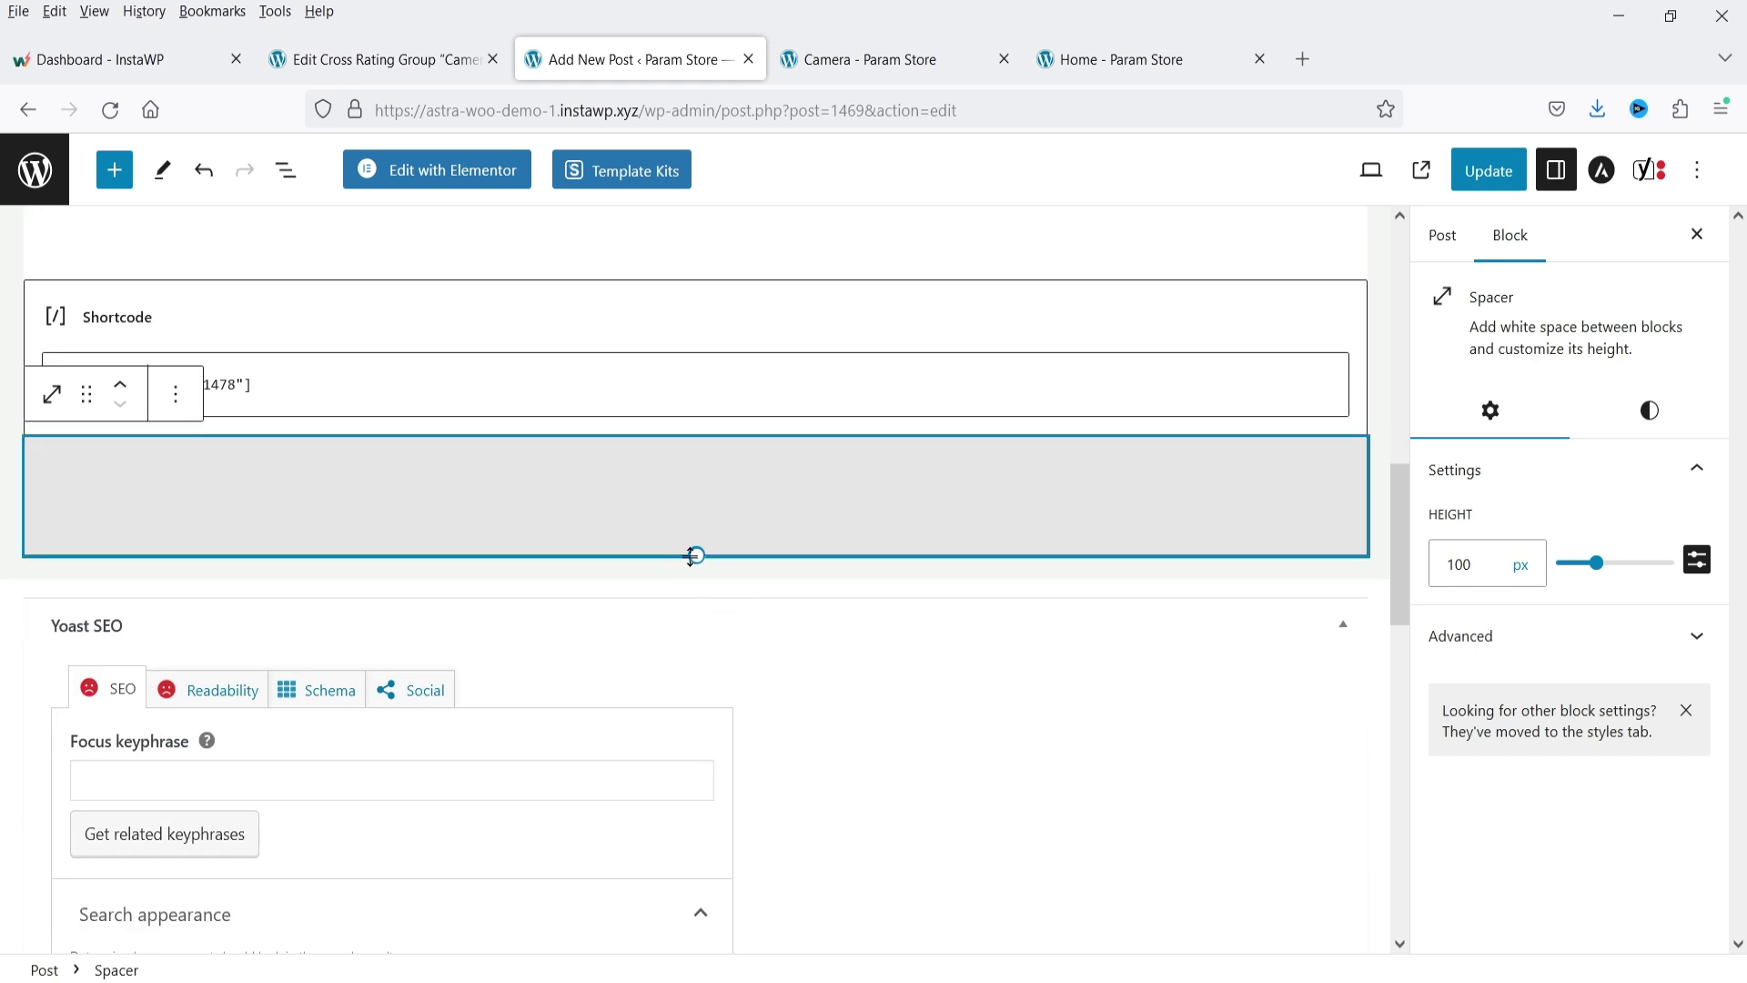
pyautogui.moveTo(696, 553); pyautogui.dragTo(696, 543)
# - Search the blocks for "rating" and add a Review Info Box block below the new spacer
pyautogui.click(1337, 566)
pyautogui.click(1352, 574)
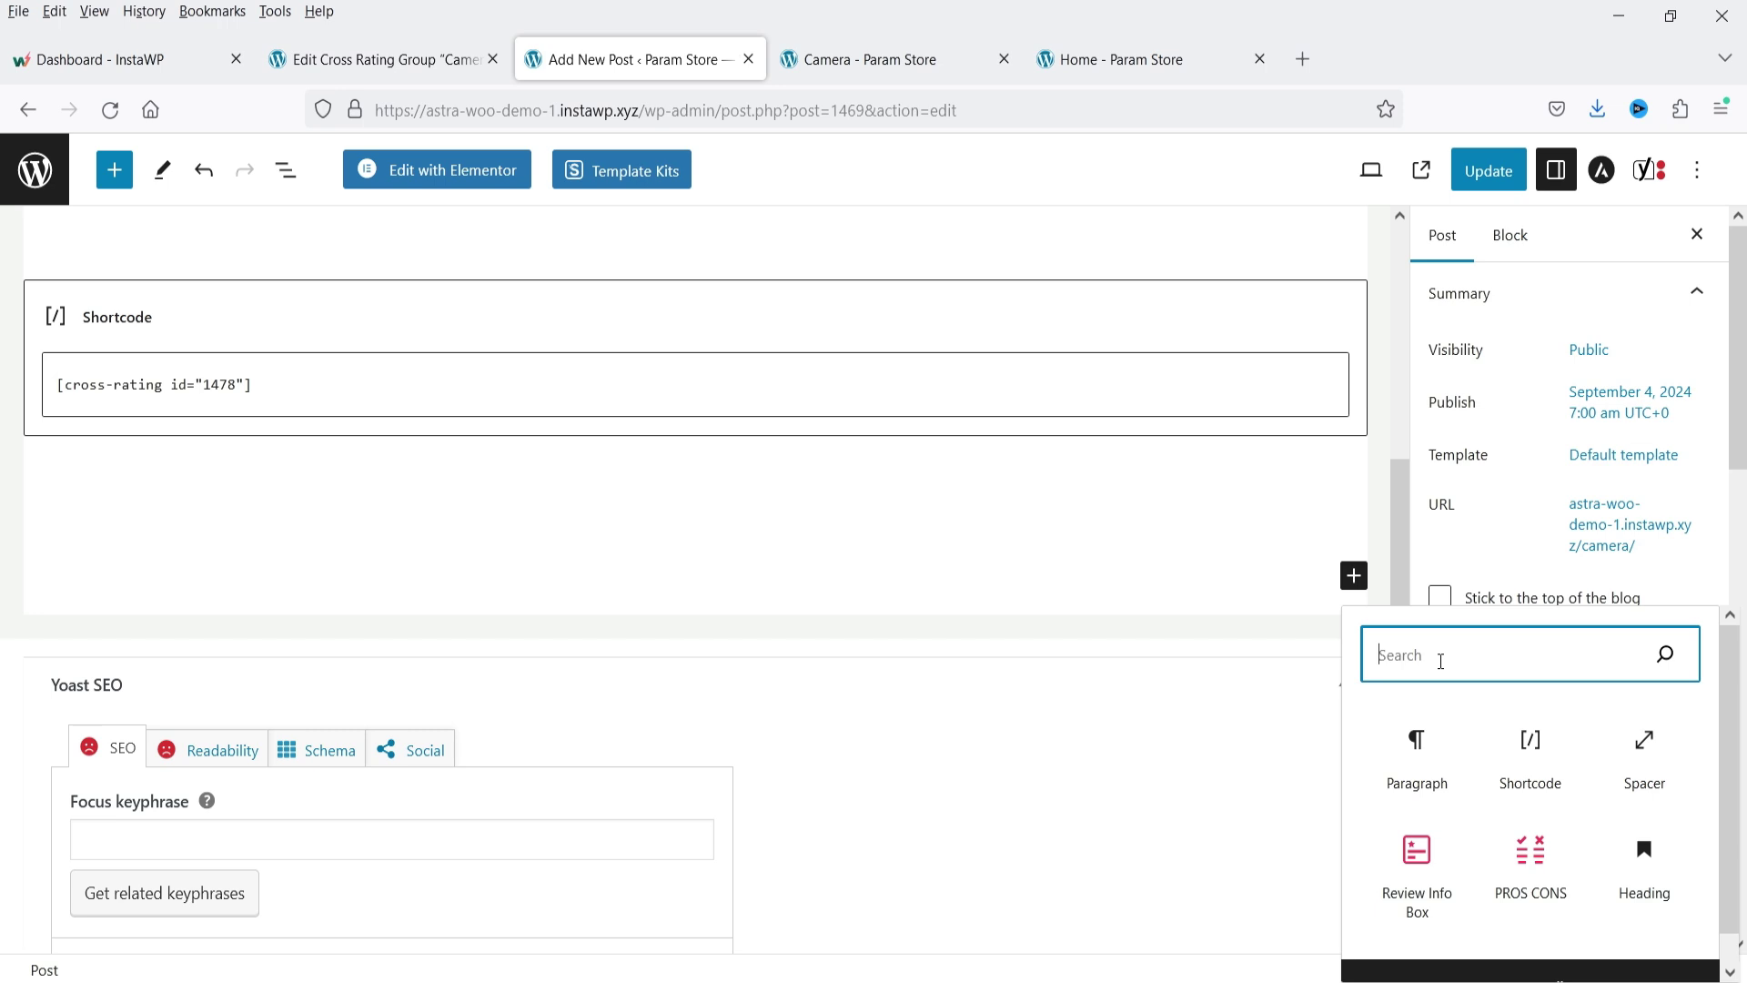
pyautogui.write('rat')
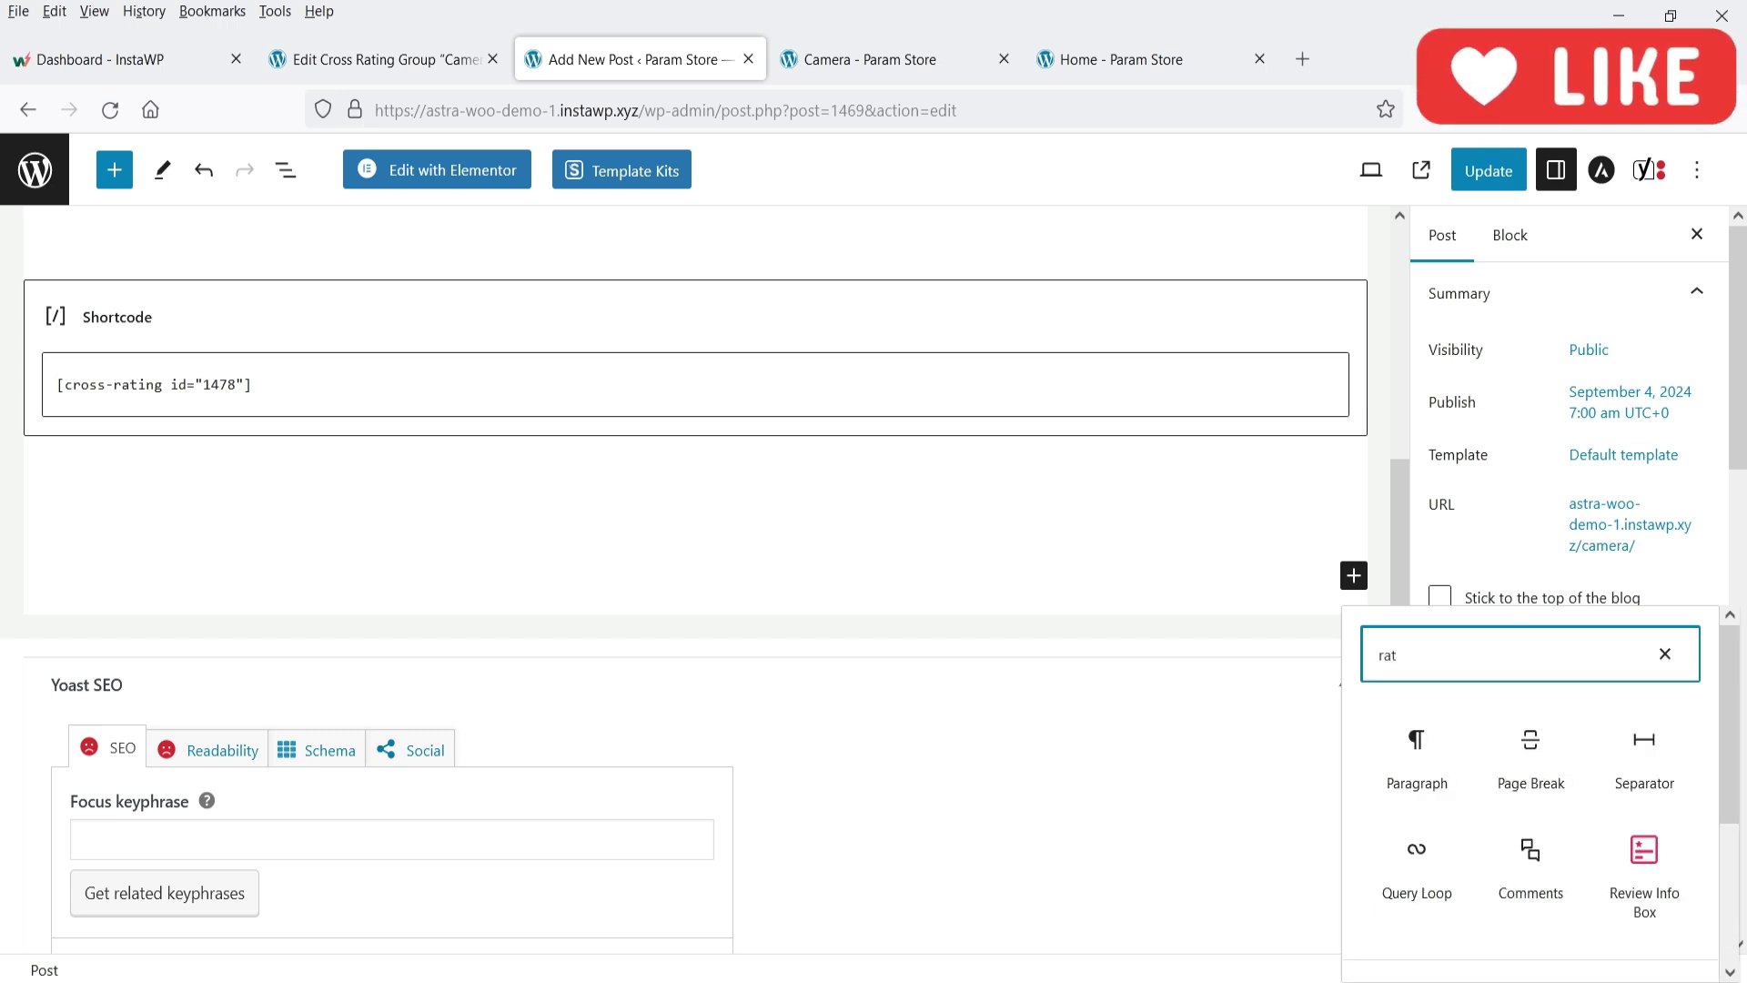
pyautogui.write('ing')
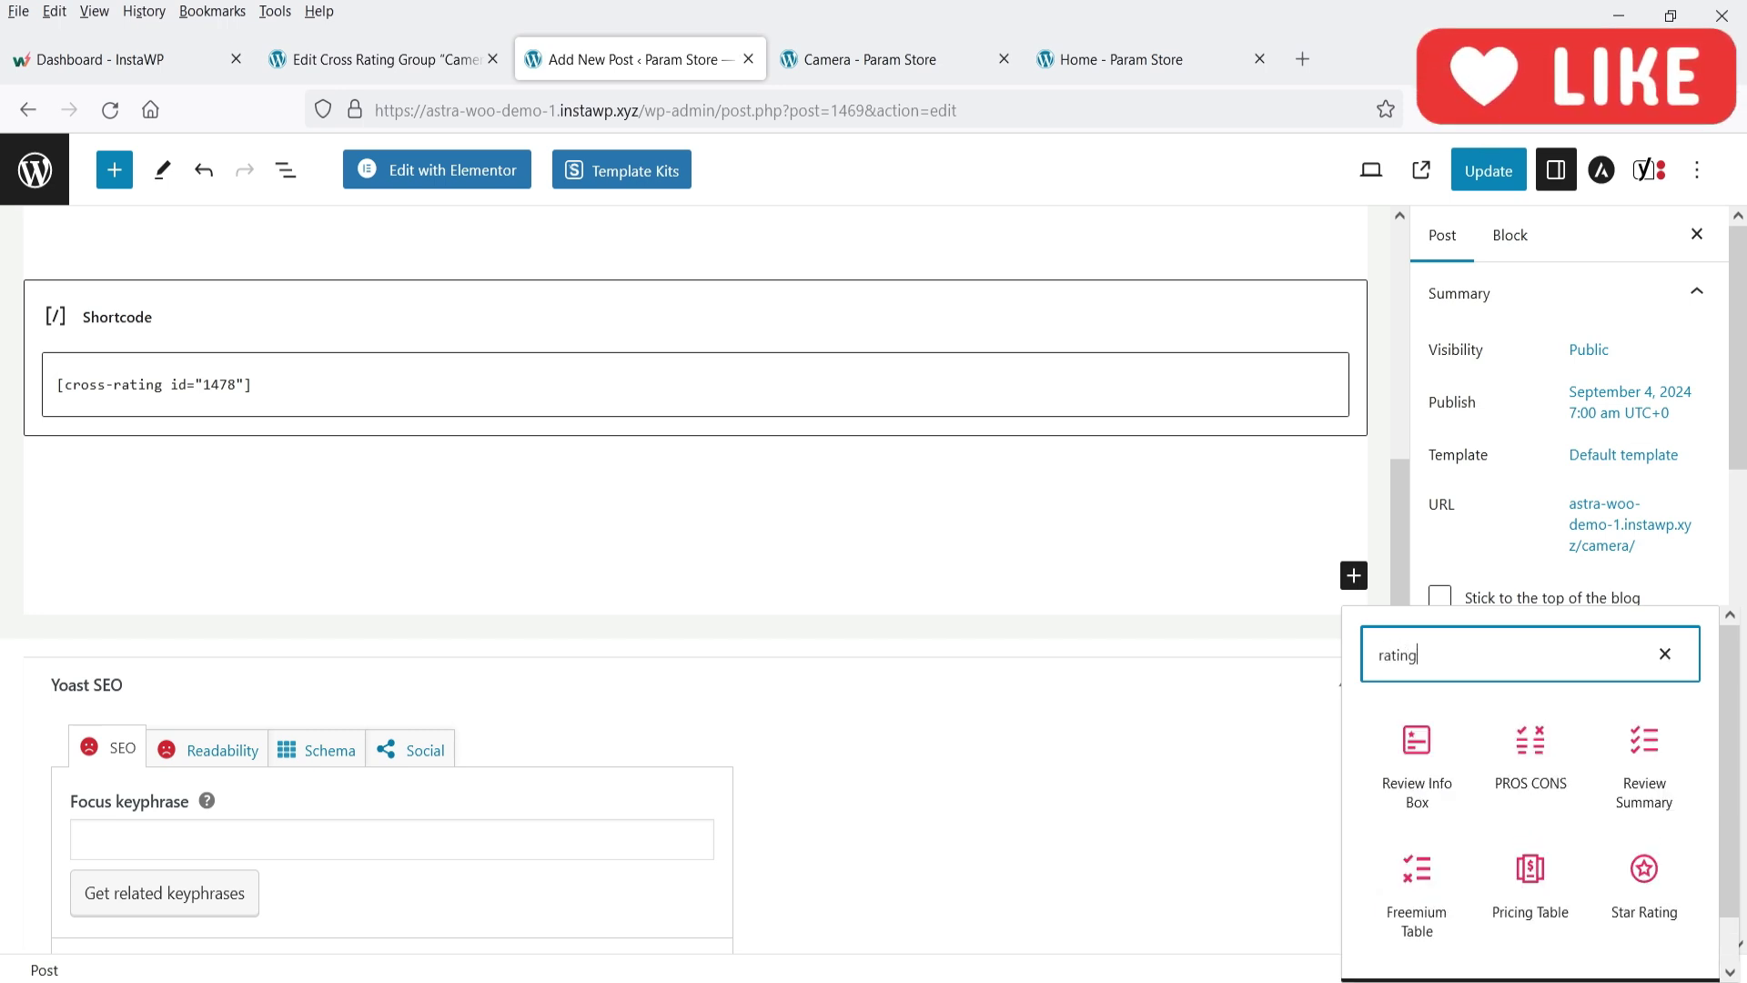
pyautogui.click(1429, 761)
pyautogui.click(1427, 754)
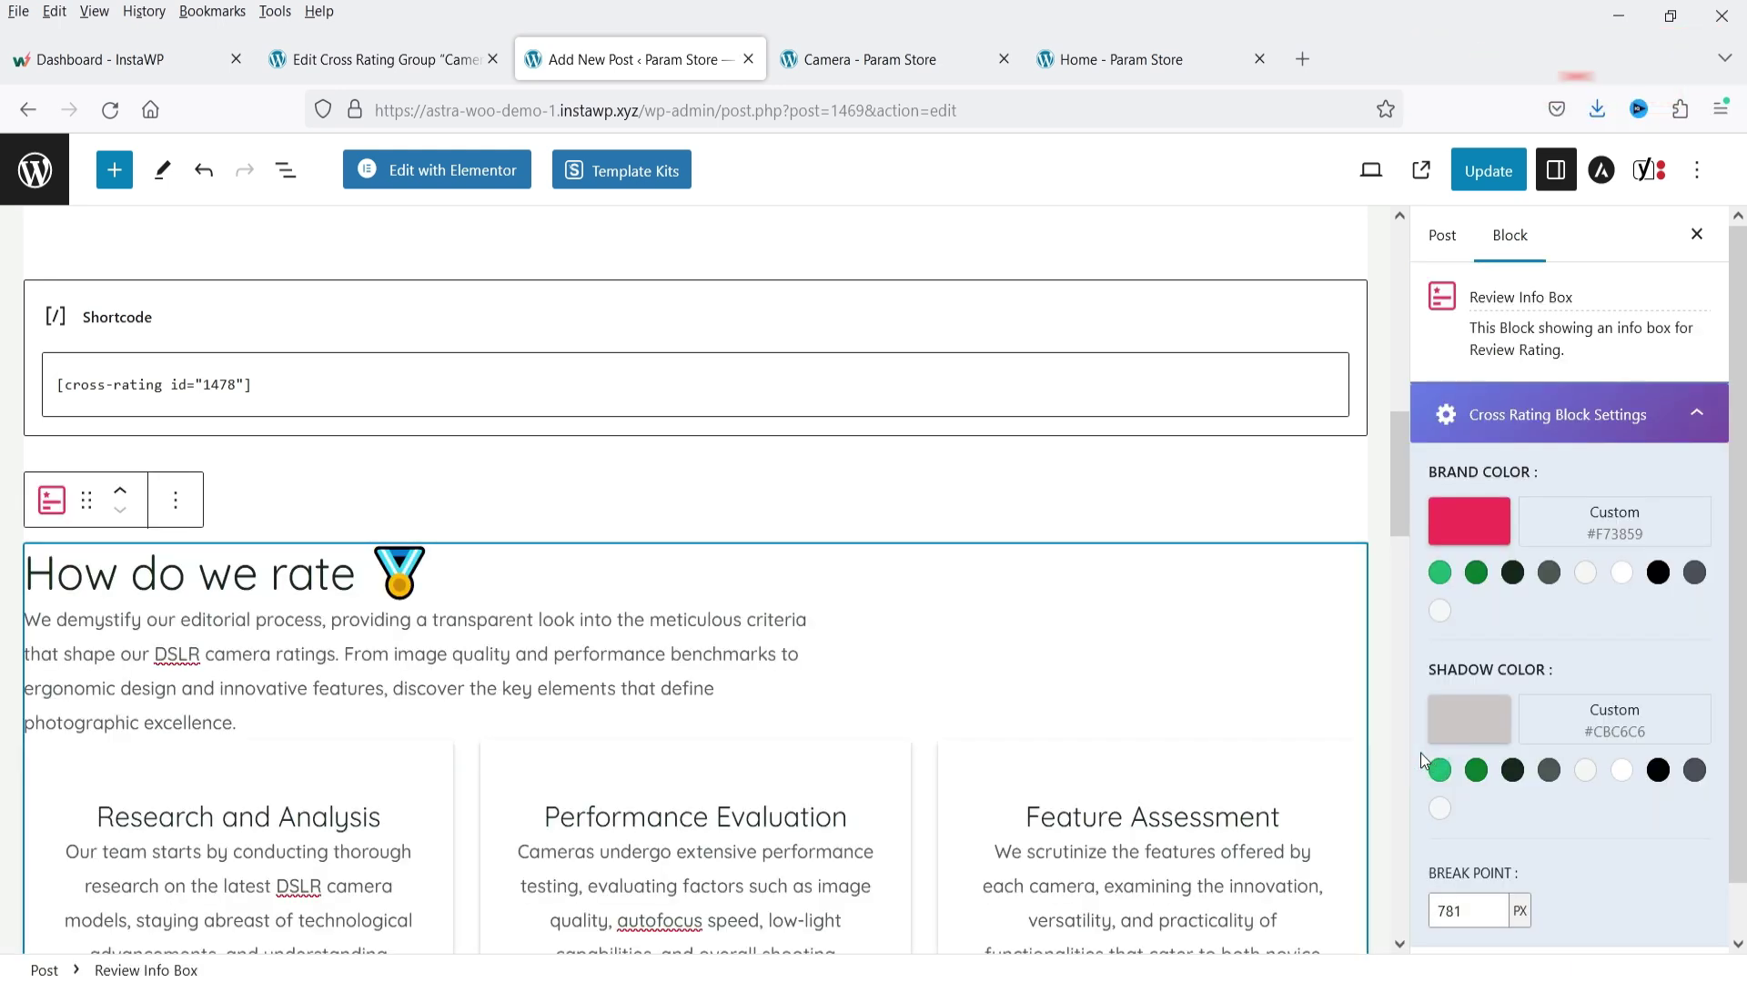
# - Examine the Review Info Box and select its heading, intro paragraph, and the Research and Analysis image and text in turn
pyautogui.scroll(-4, 1198, 553)
pyautogui.scroll(-2, 1195, 555)
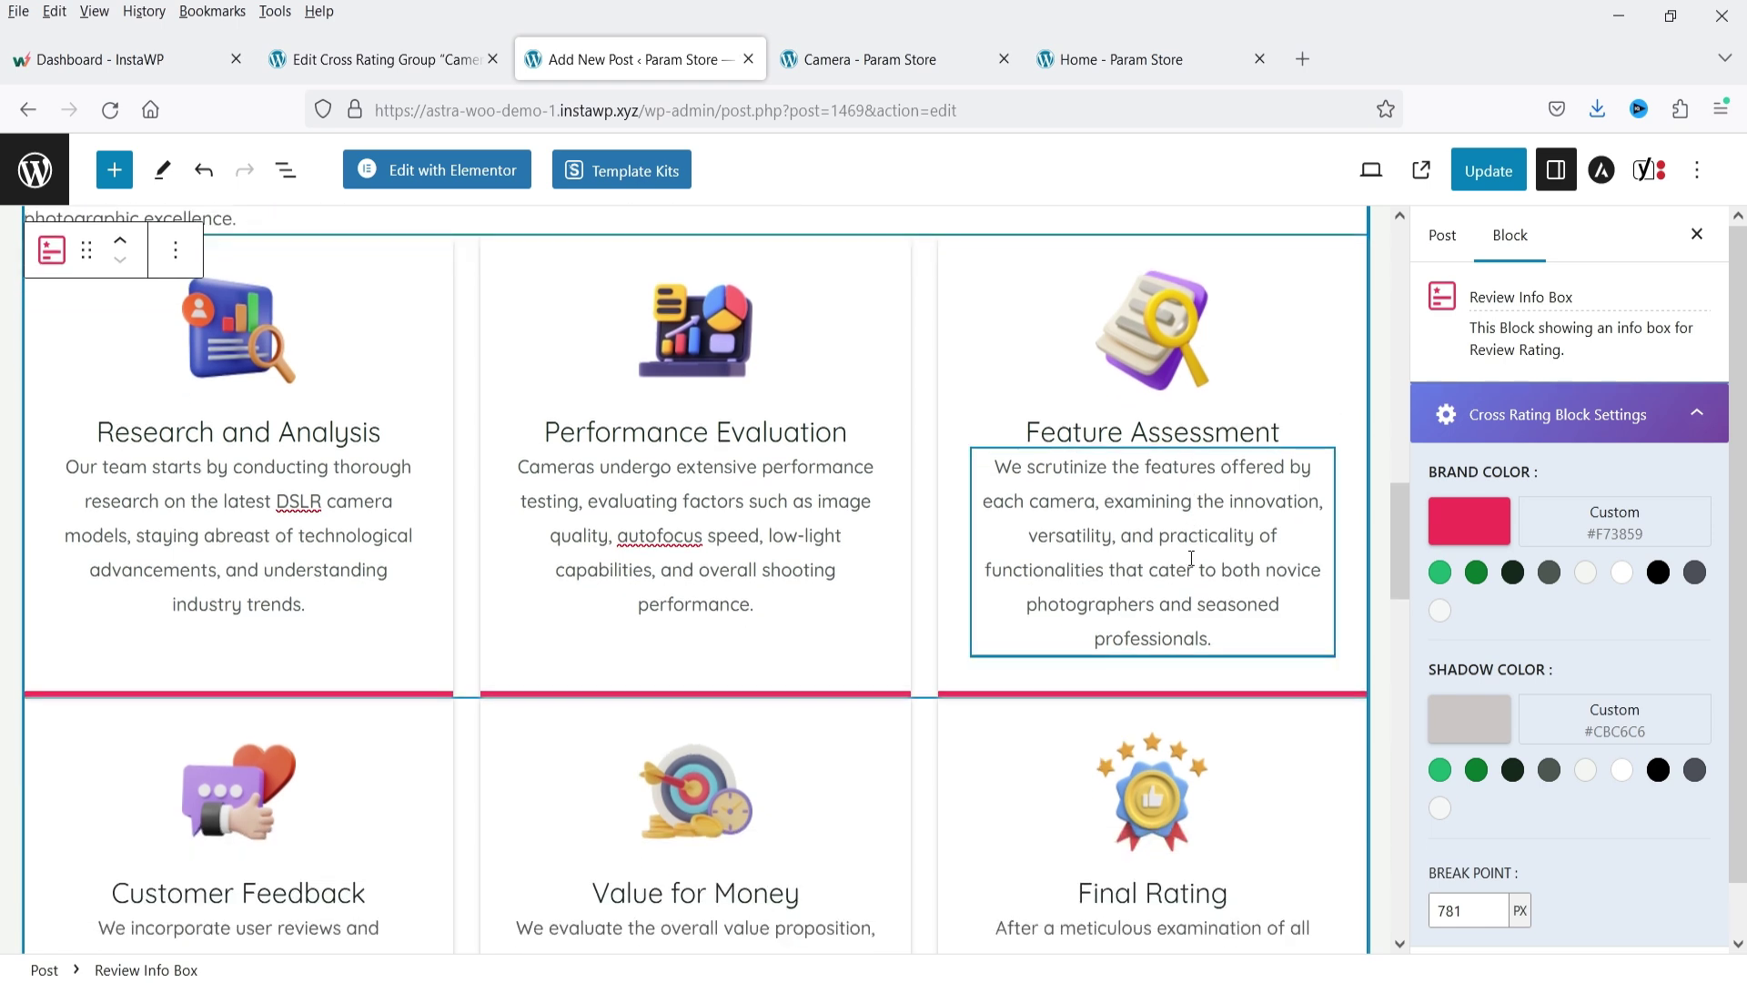
pyautogui.scroll(4, 1191, 558)
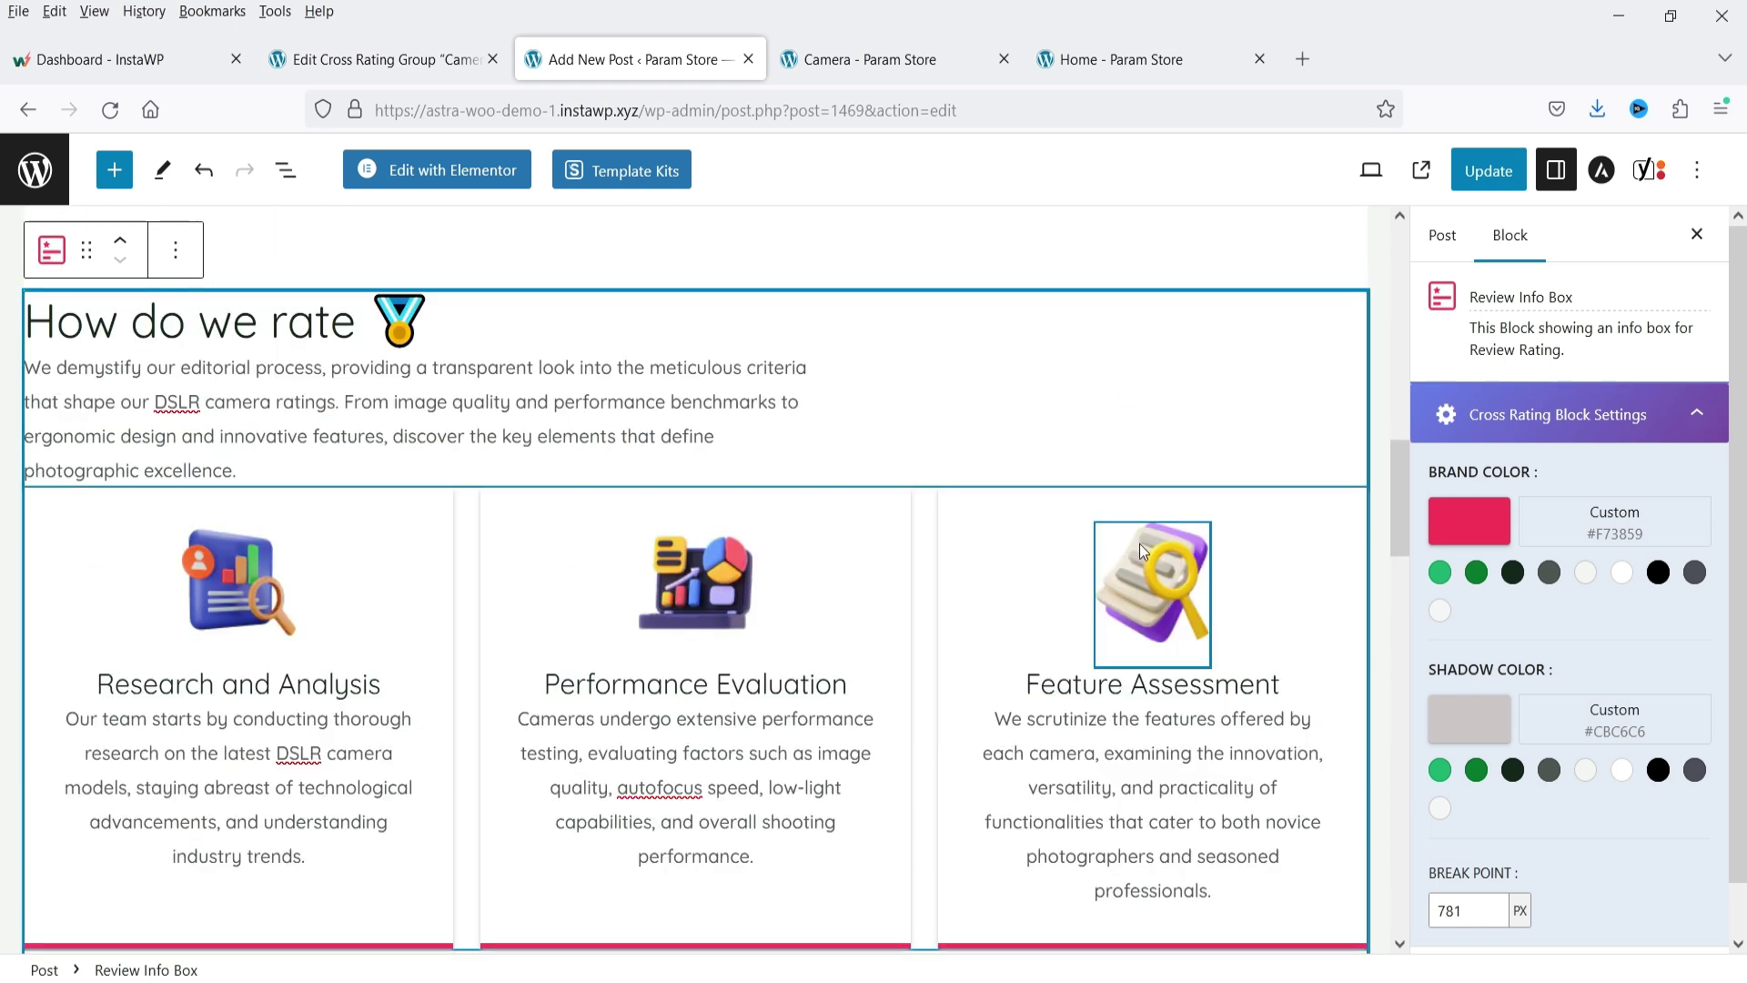
pyautogui.click(271, 334)
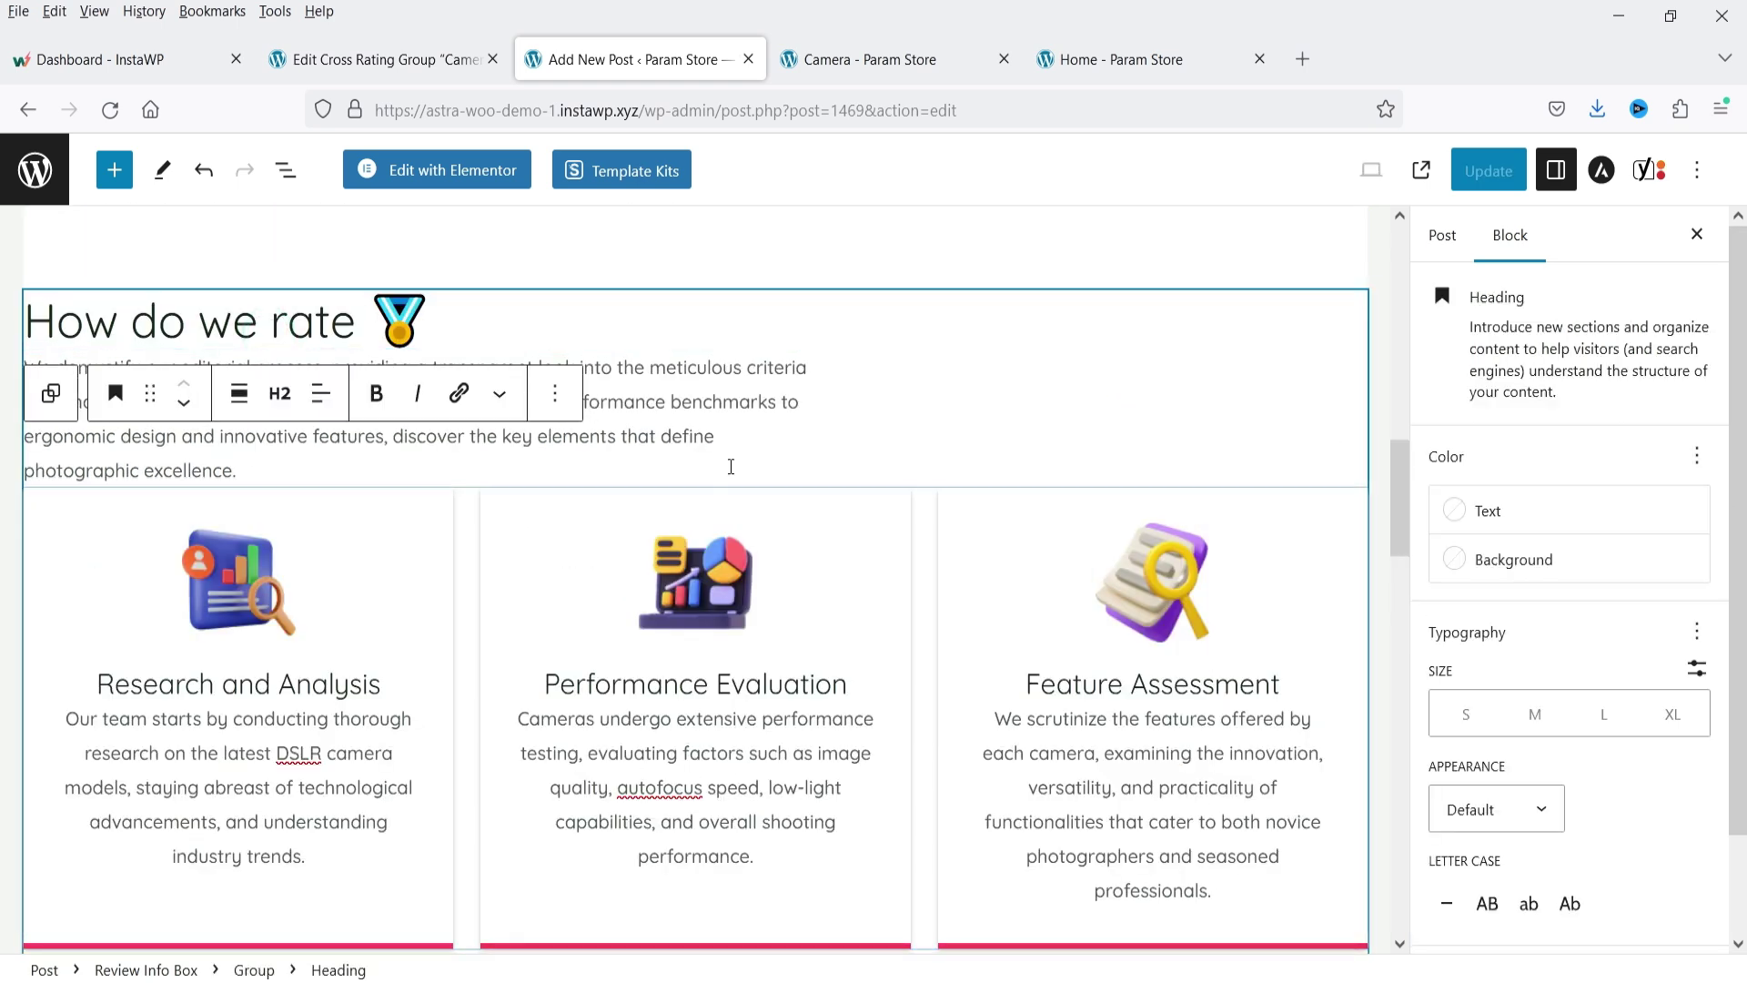
pyautogui.click(706, 436)
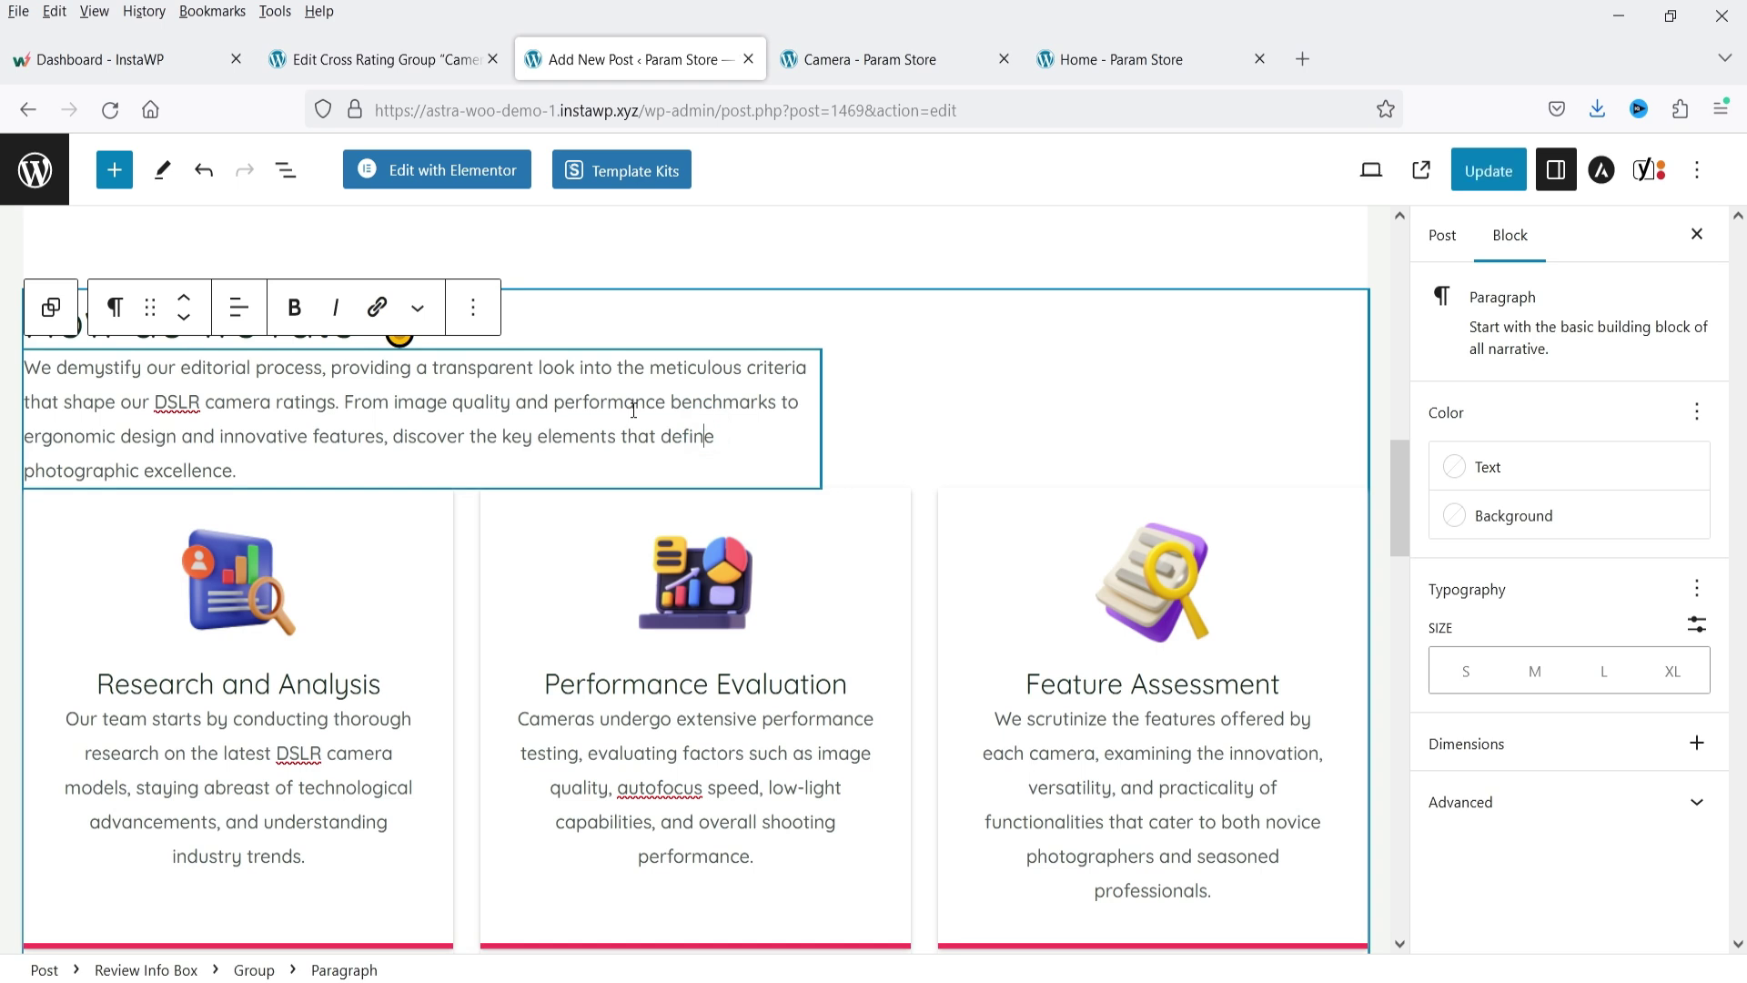
pyautogui.click(189, 605)
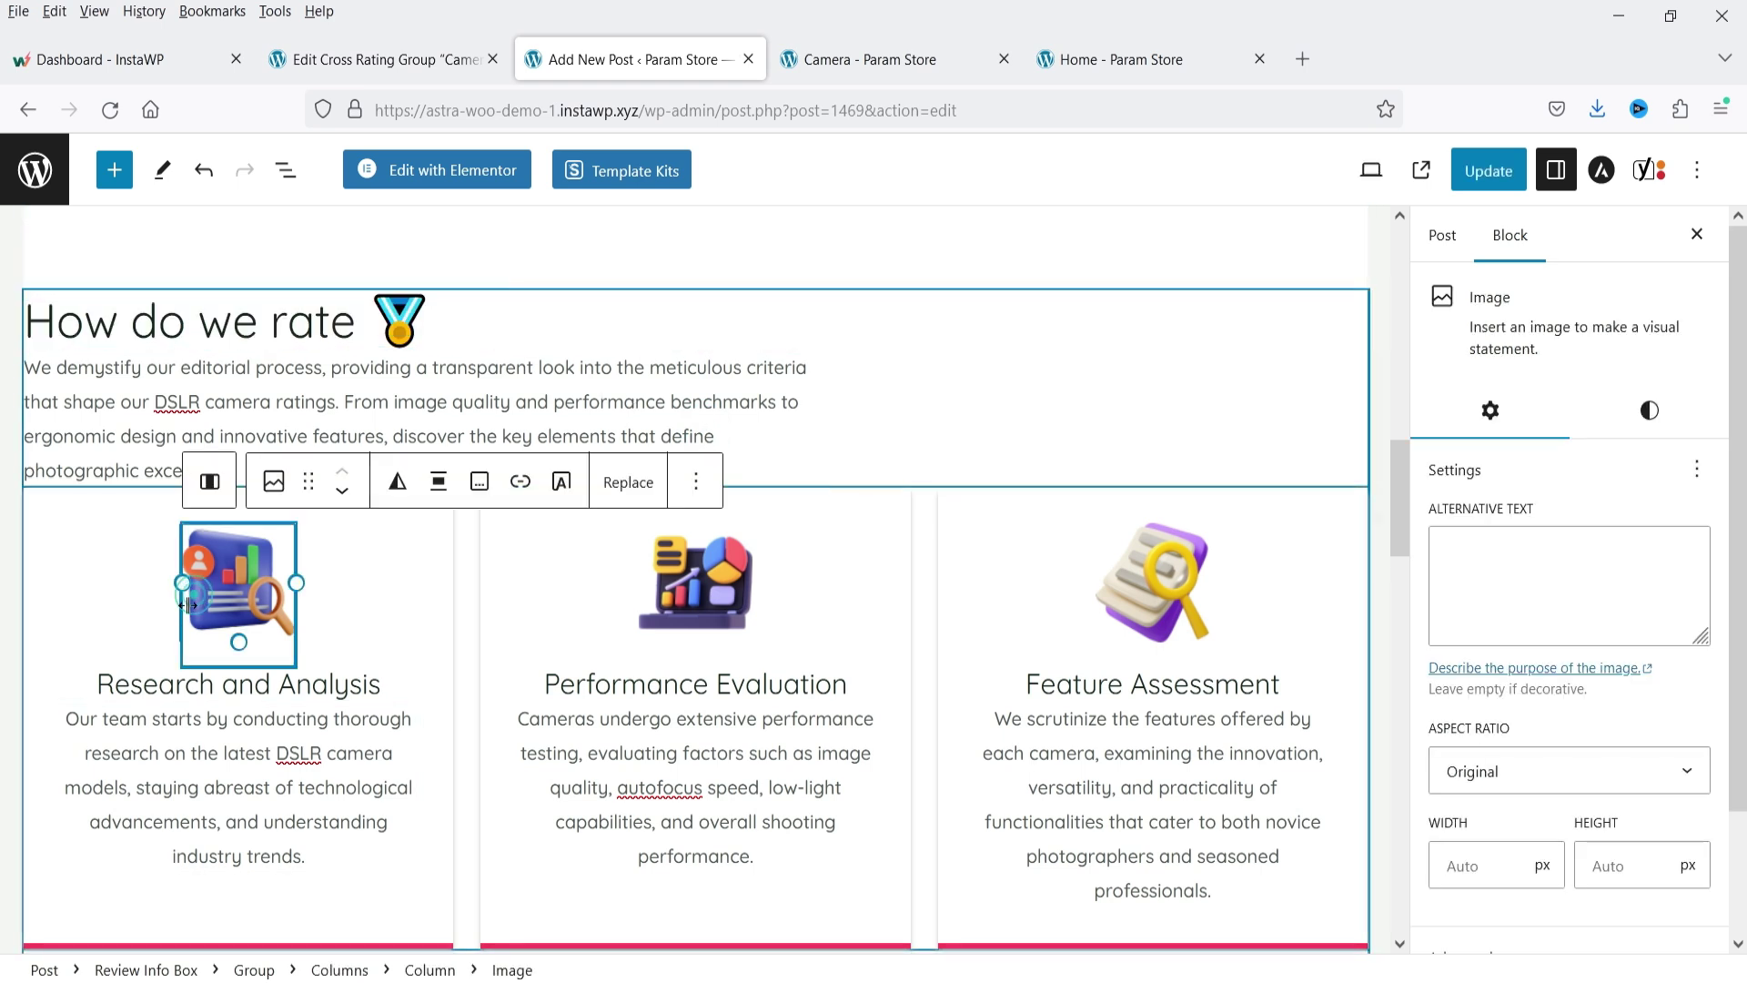
pyautogui.click(186, 734)
# - Add a PROS CONS block below the Review Info Box
pyautogui.scroll(-8, 696, 428)
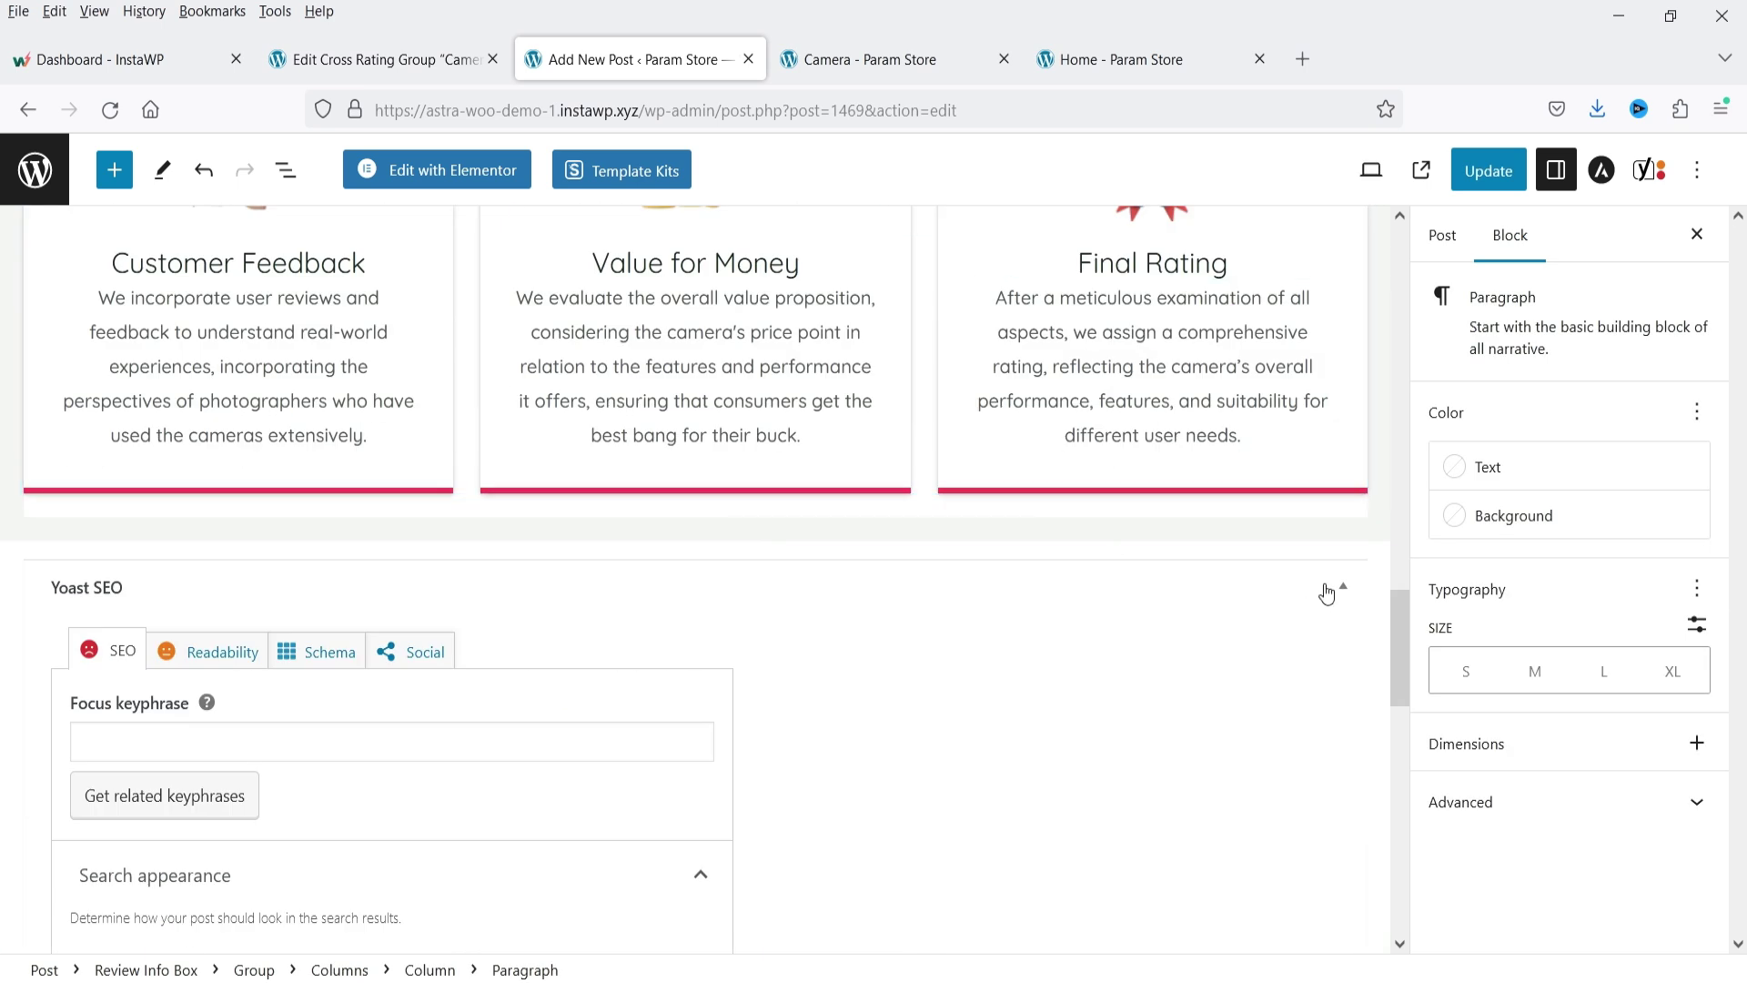
pyautogui.click(1347, 544)
pyautogui.click(1353, 532)
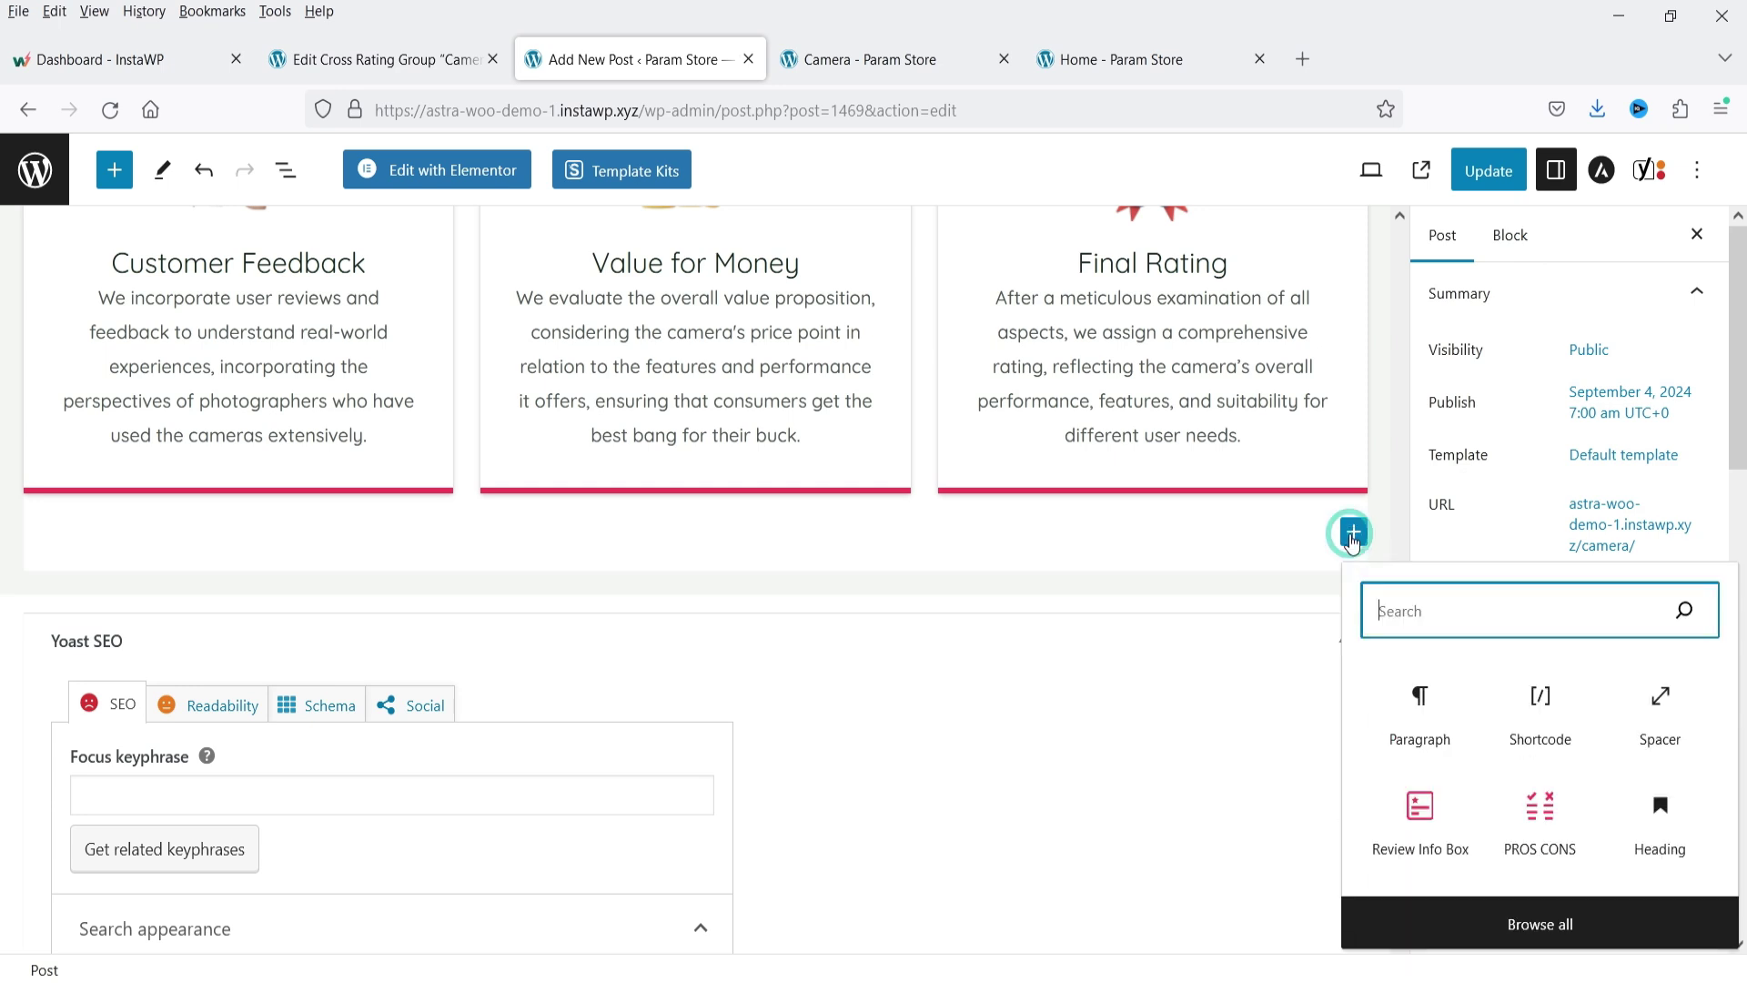
pyautogui.click(1539, 807)
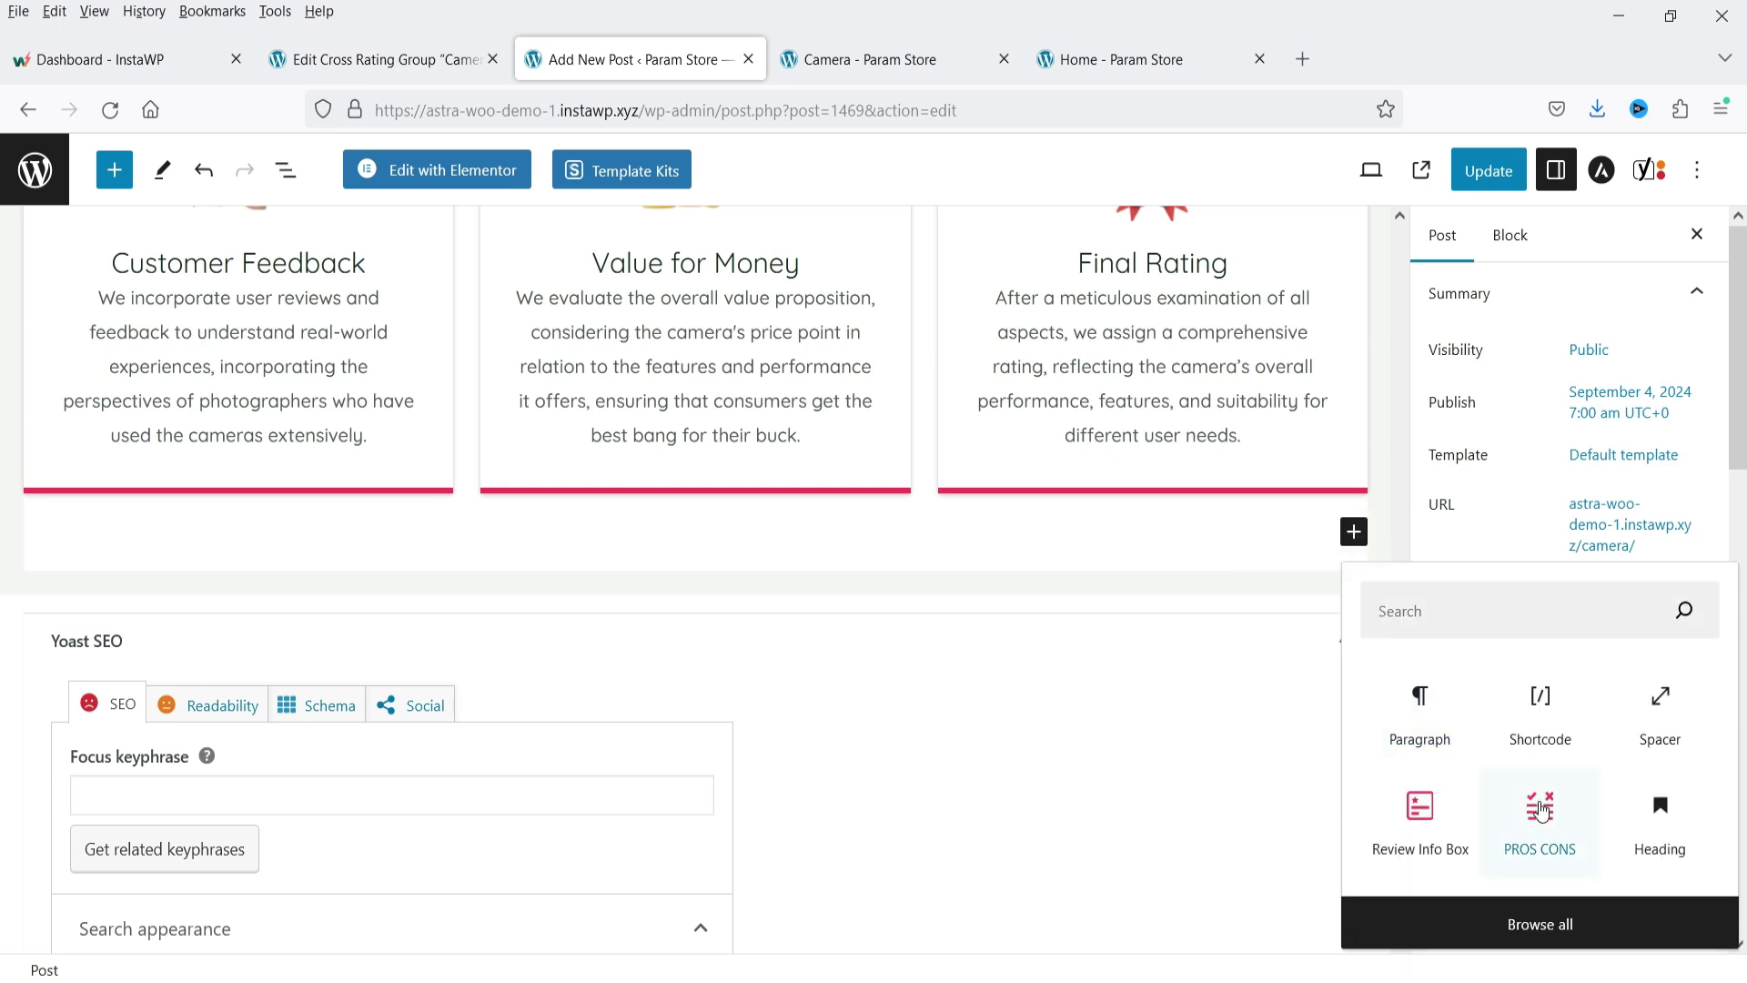
# - Add a Review Summary block below the pros and cons, look through its ranked entries and update the post
pyautogui.scroll(-3, 951, 632)
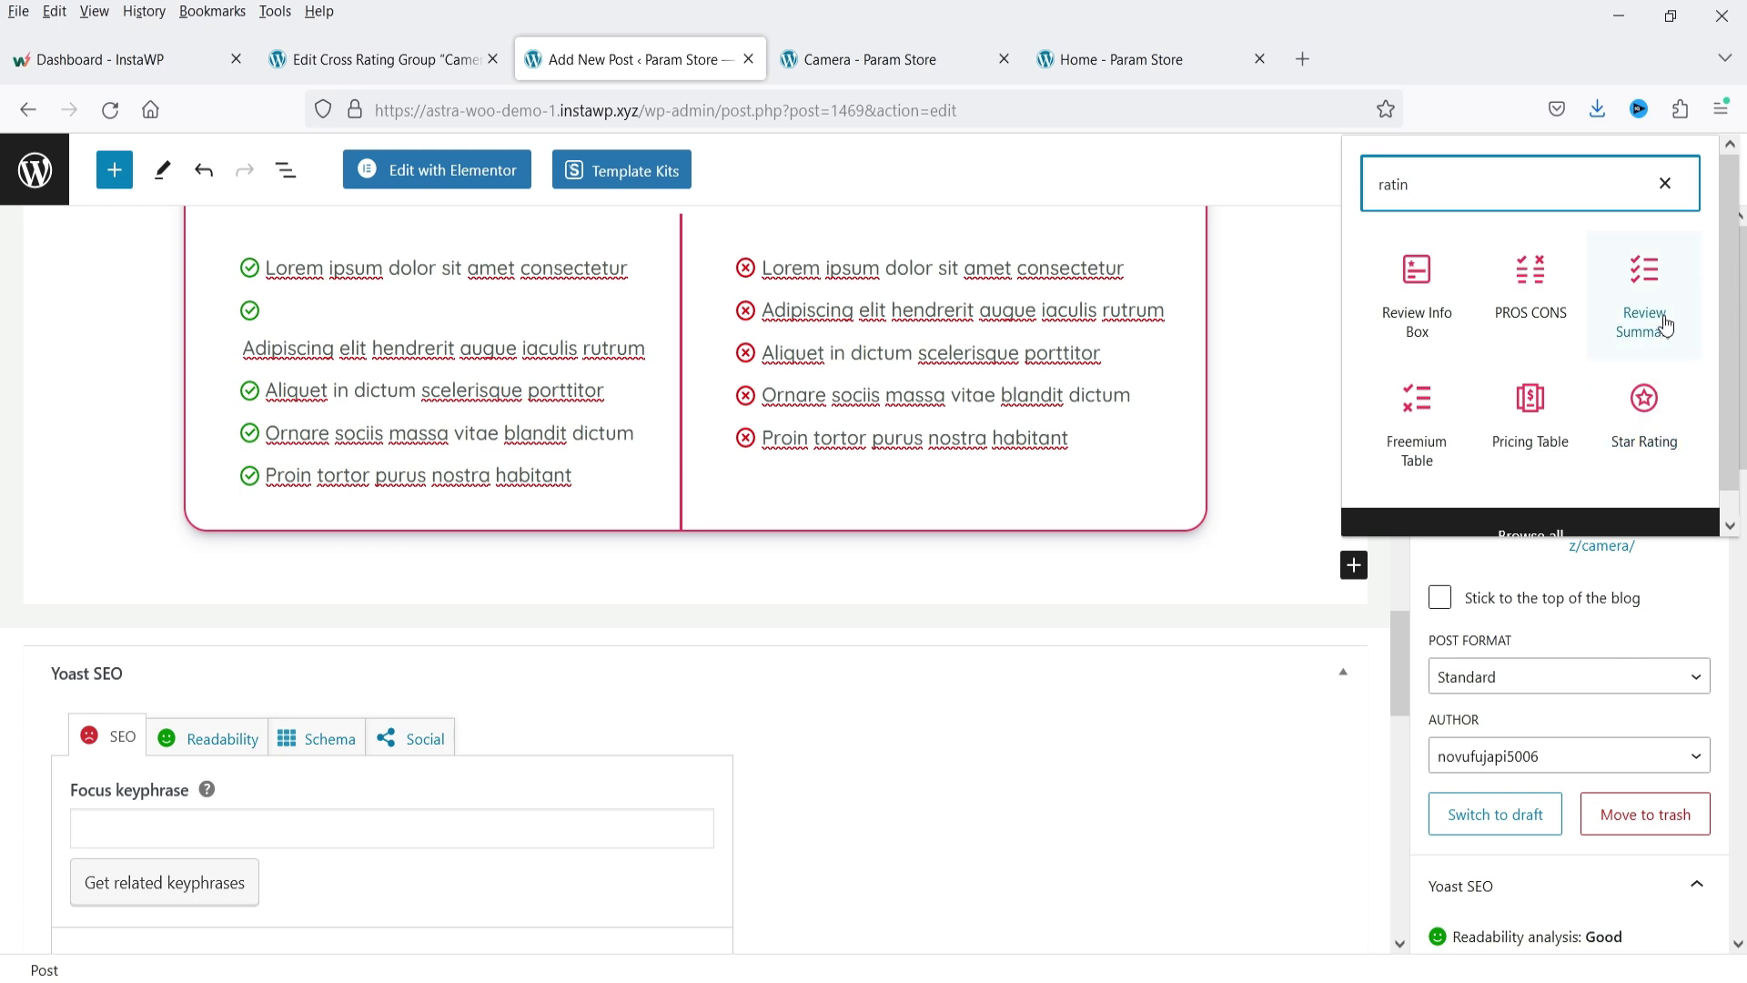
pyautogui.click(1659, 306)
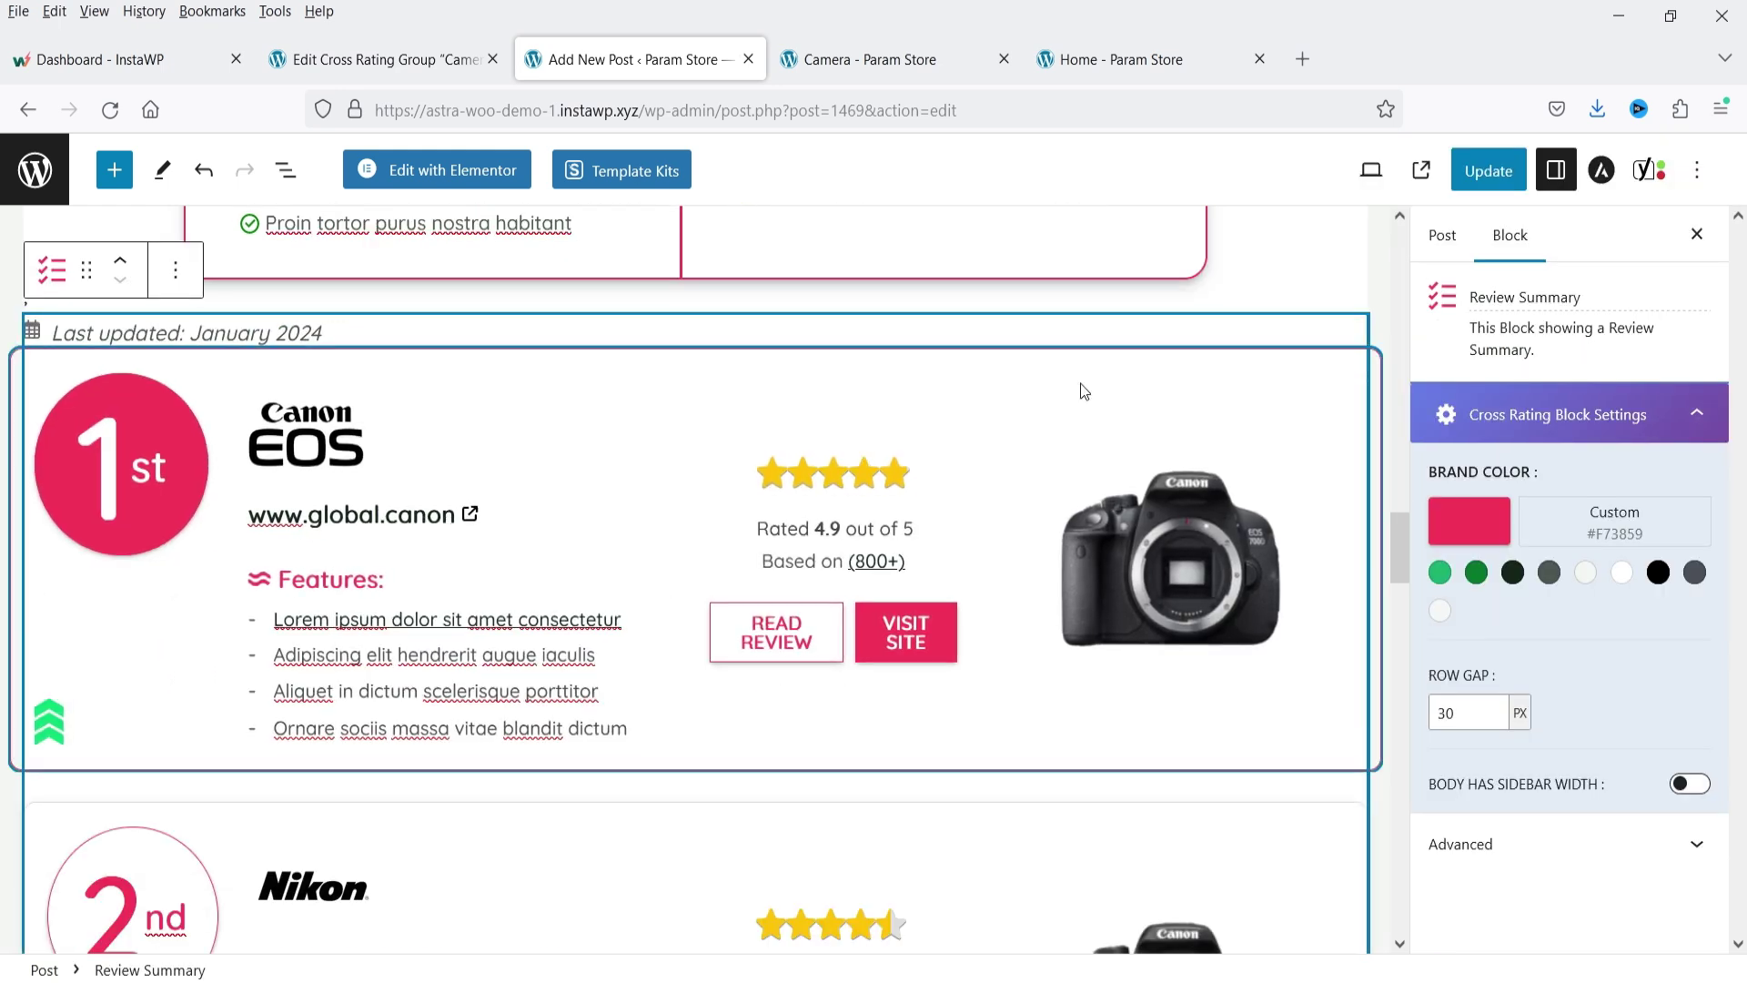
pyautogui.scroll(-8, 1064, 455)
pyautogui.scroll(-8, 1056, 521)
pyautogui.scroll(18, 1088, 586)
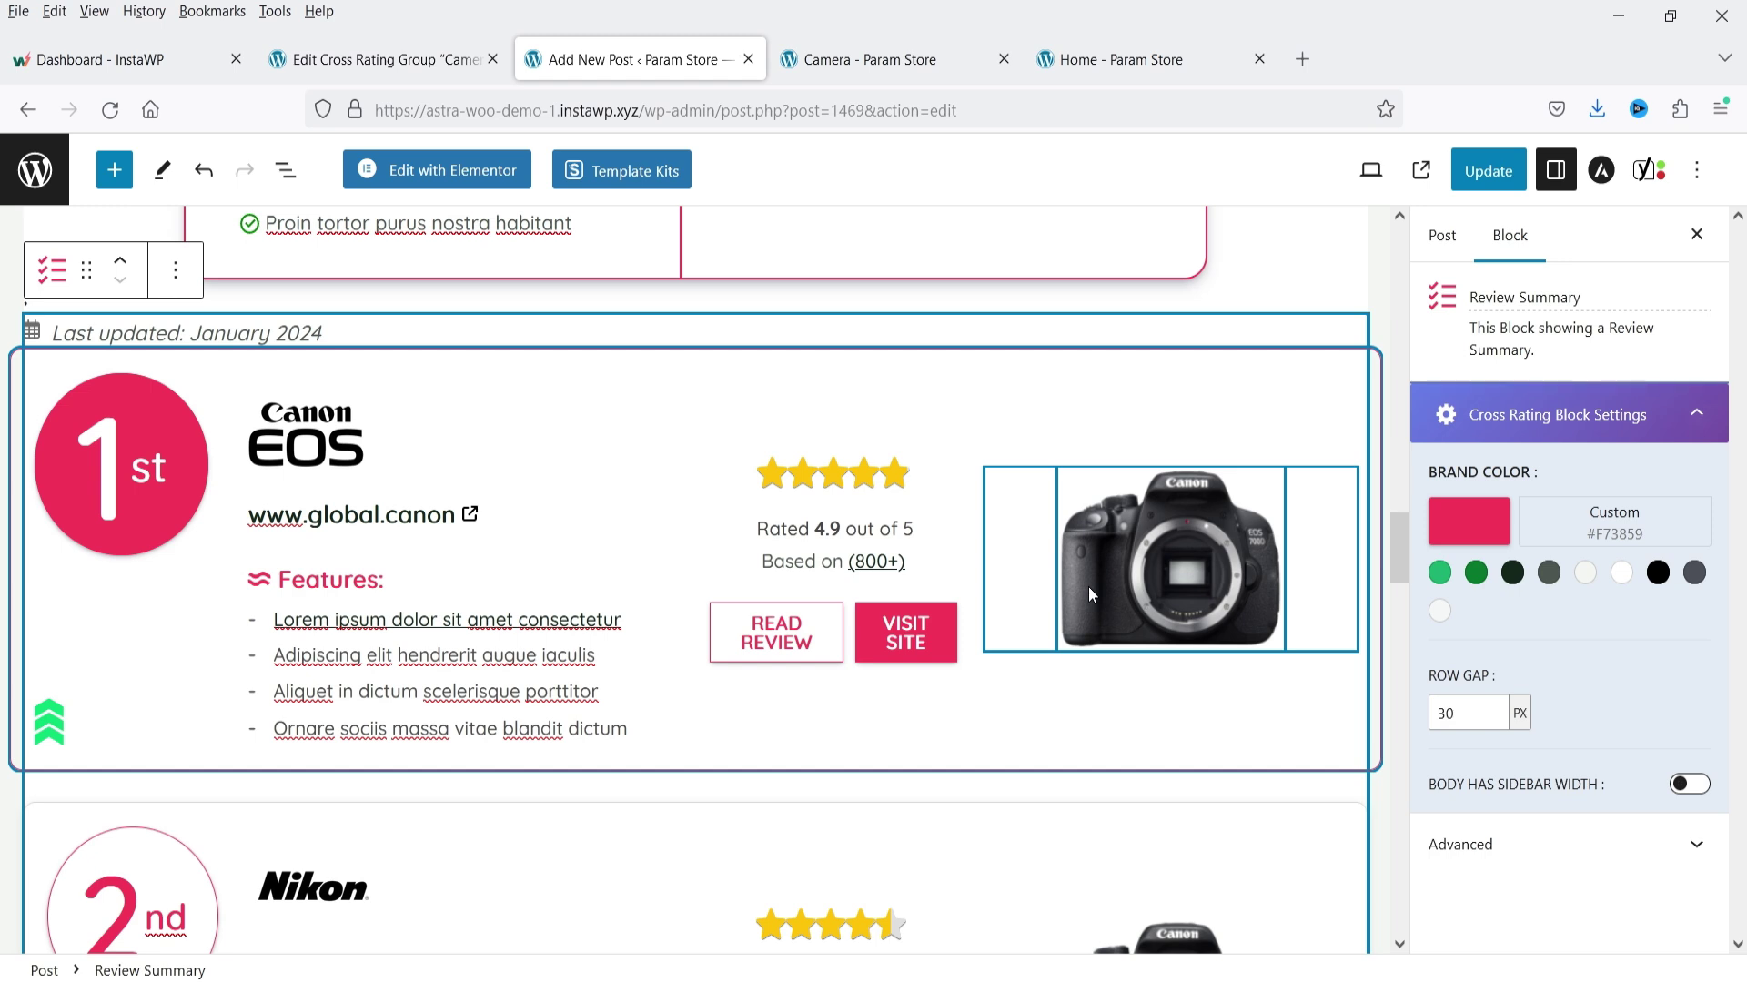
pyautogui.click(1483, 175)
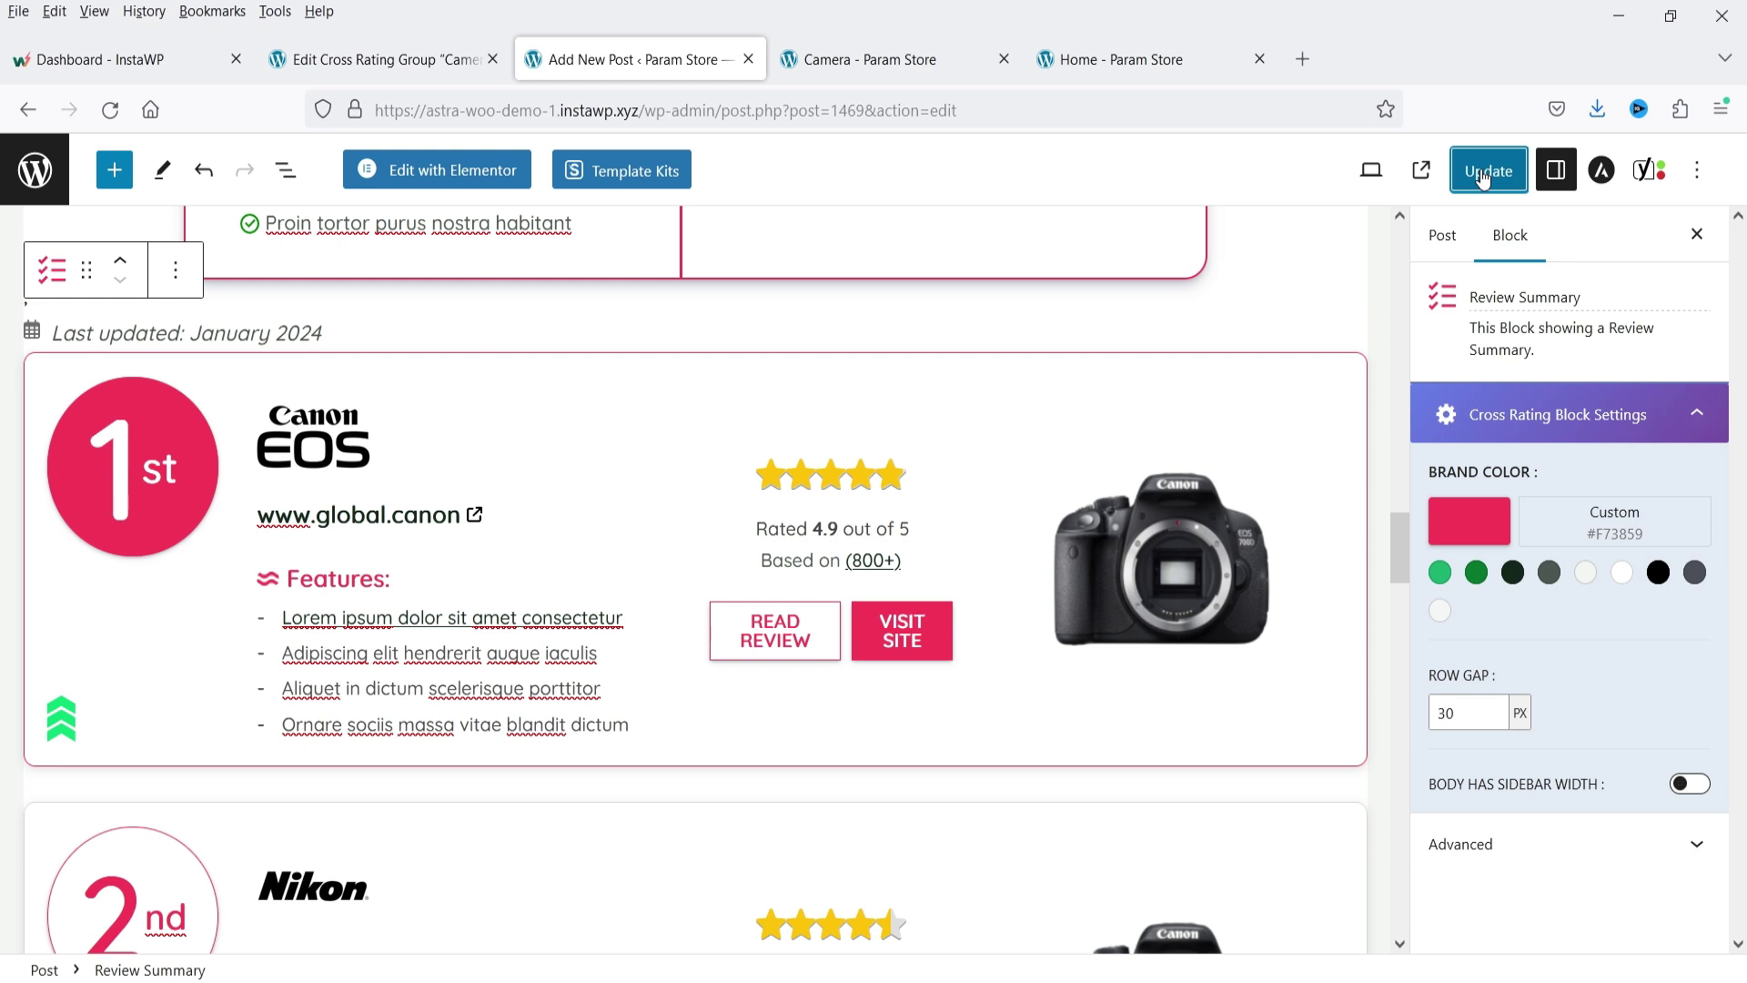